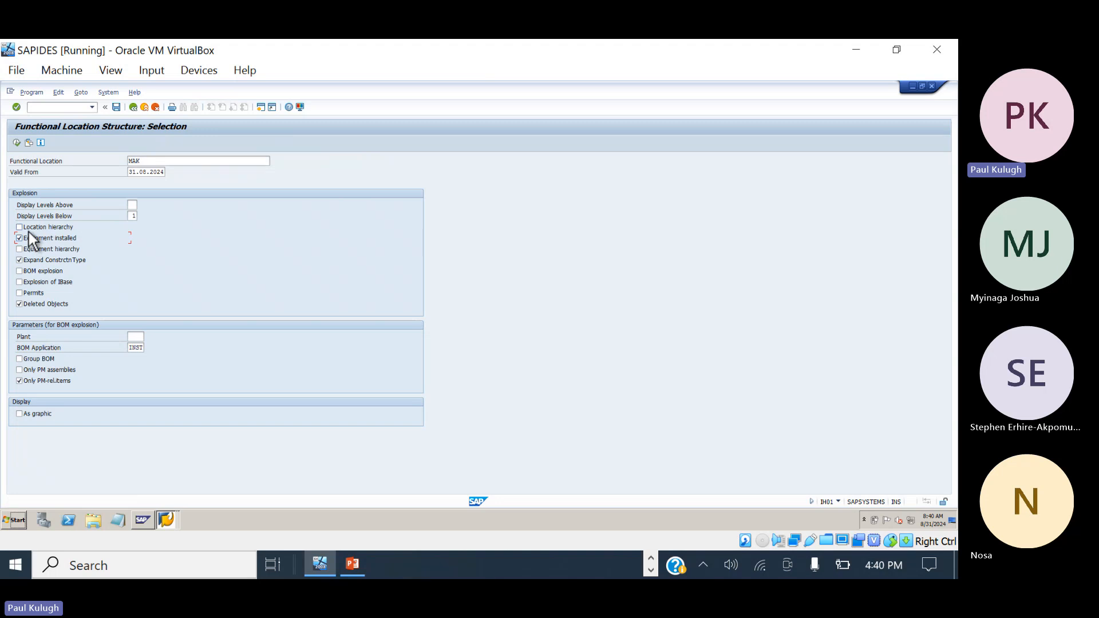
List the MAK structure with location hierarchy and expand MAK/GBK, including the critical safety system, down to the equipment under crane 60-BV-670.
click(26, 226)
click(17, 143)
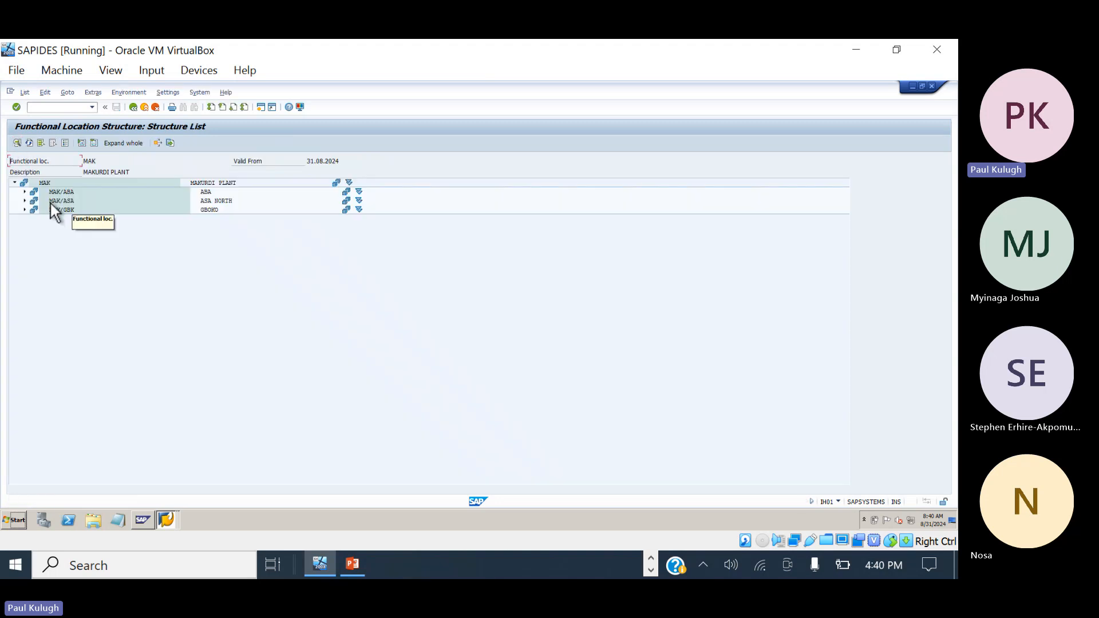
click(25, 210)
click(33, 219)
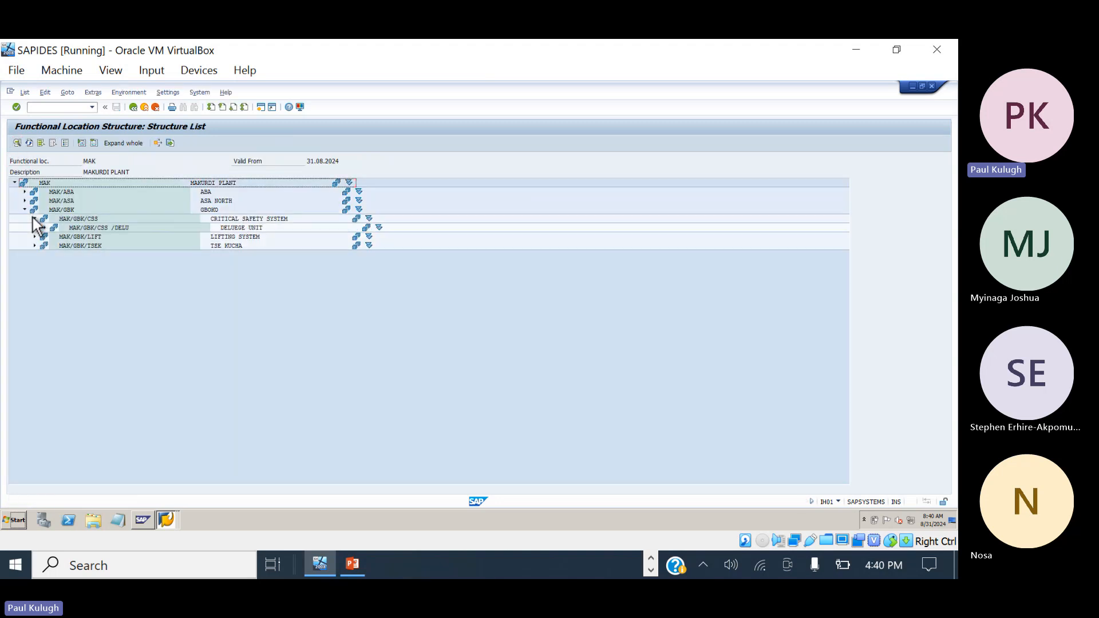
click(34, 237)
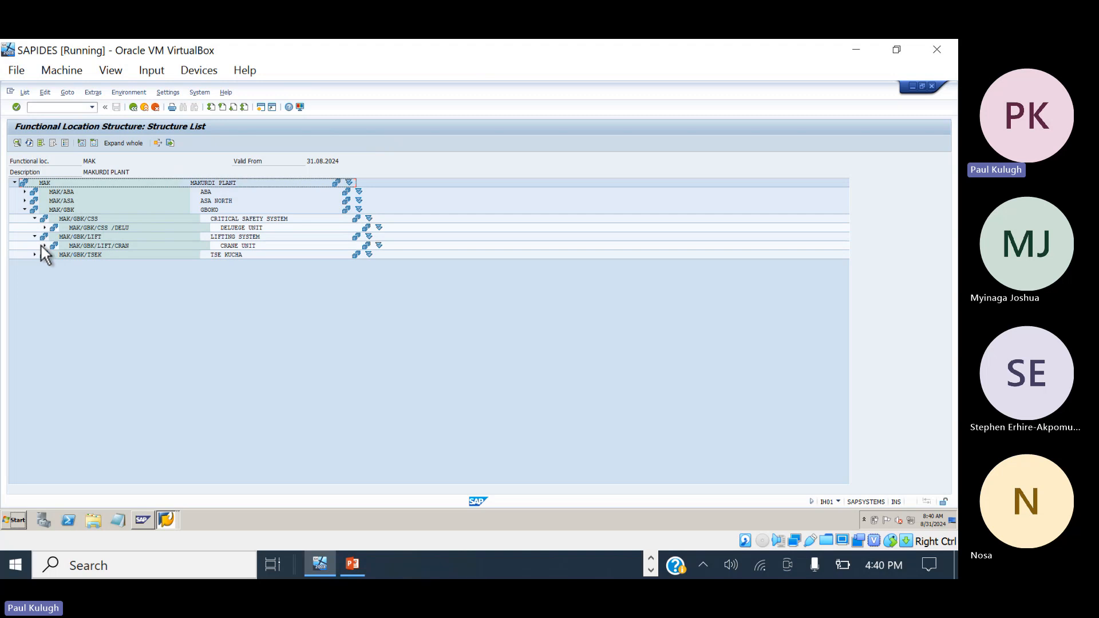
click(44, 245)
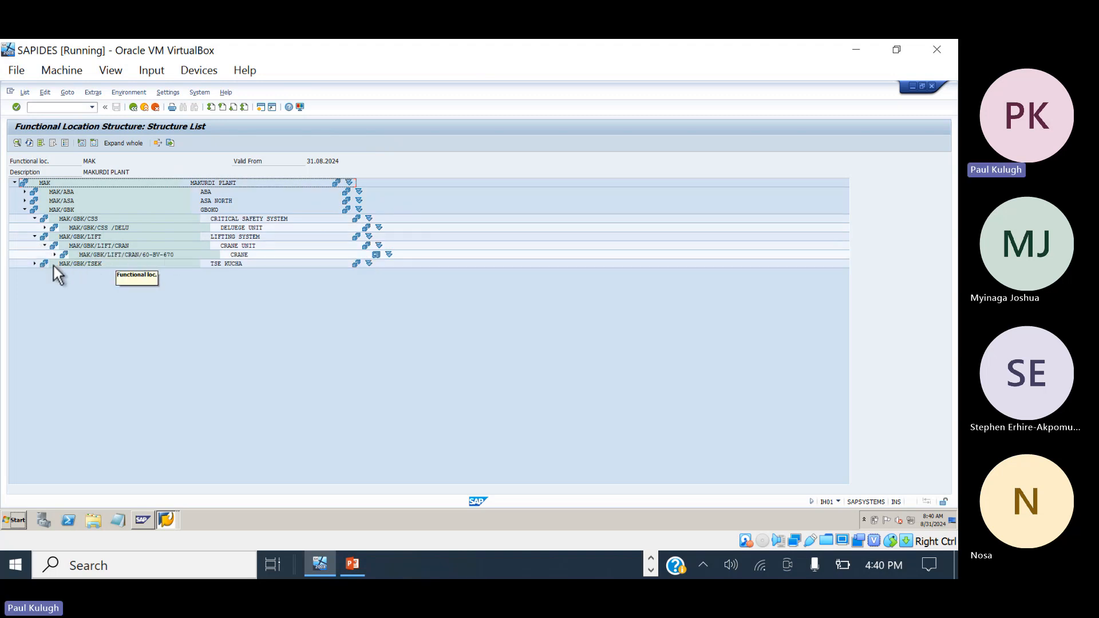
click(54, 255)
click(84, 264)
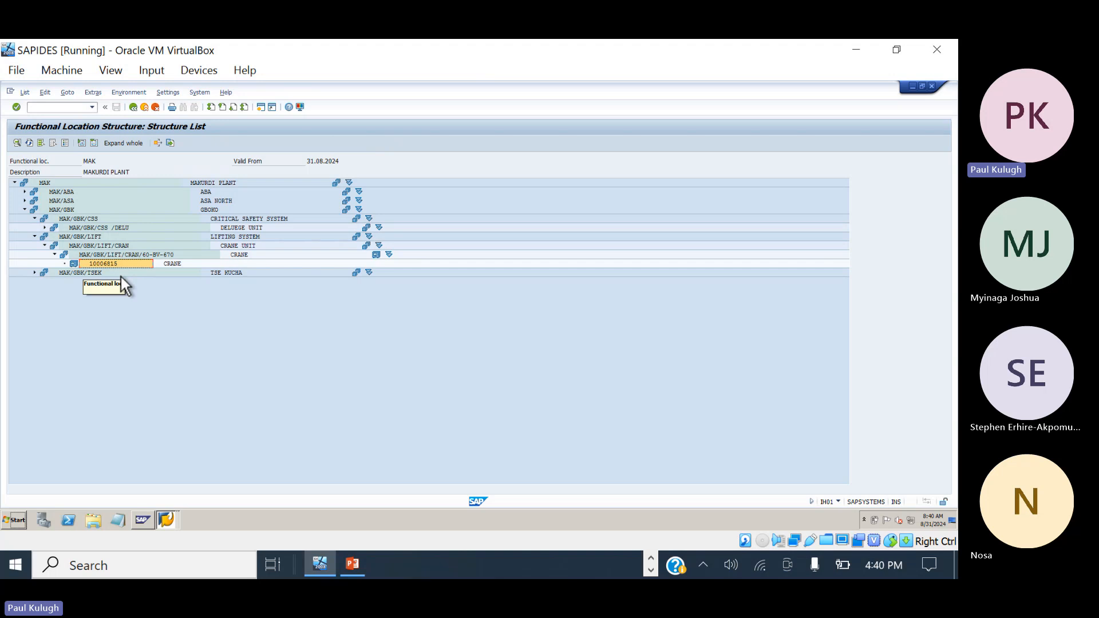
Switch to the Notepad notes and add the heading "Crane:" under Construction, followed by the lines "Boom" and "Hook".
click(651, 558)
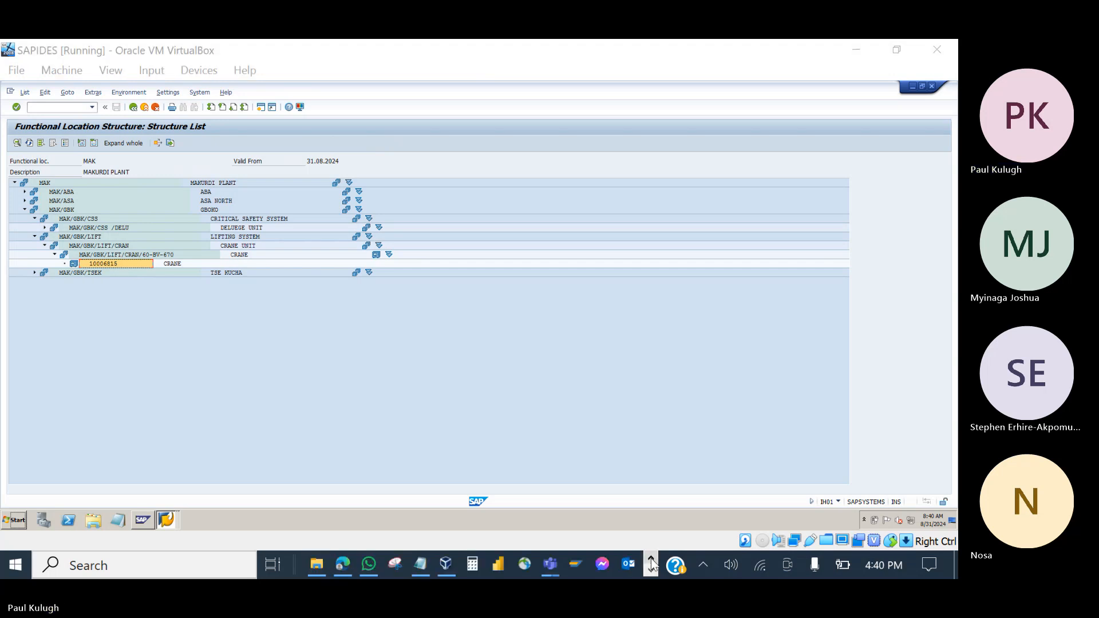
click(422, 564)
scroll(475, 441, down, 5)
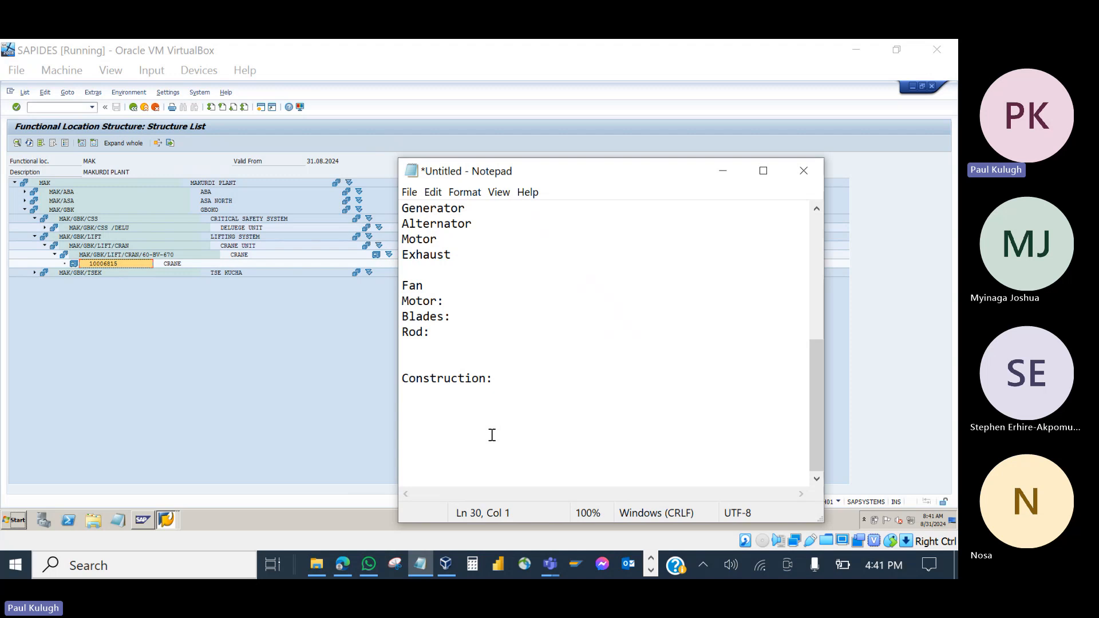
text(Crane:)
key(Return)
text(Boom)
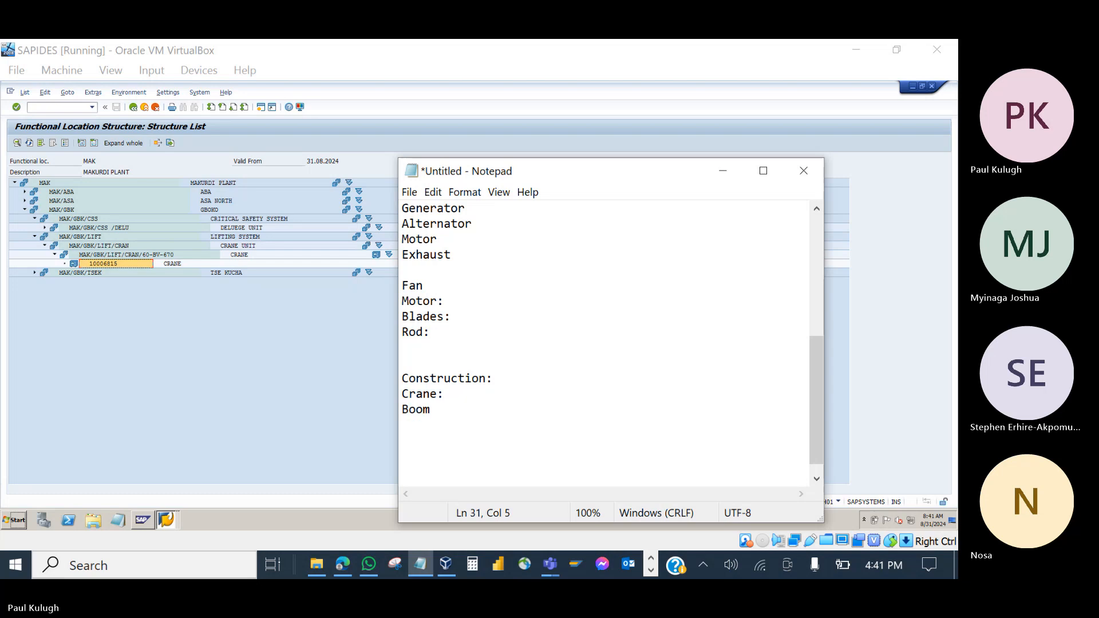
key(Return)
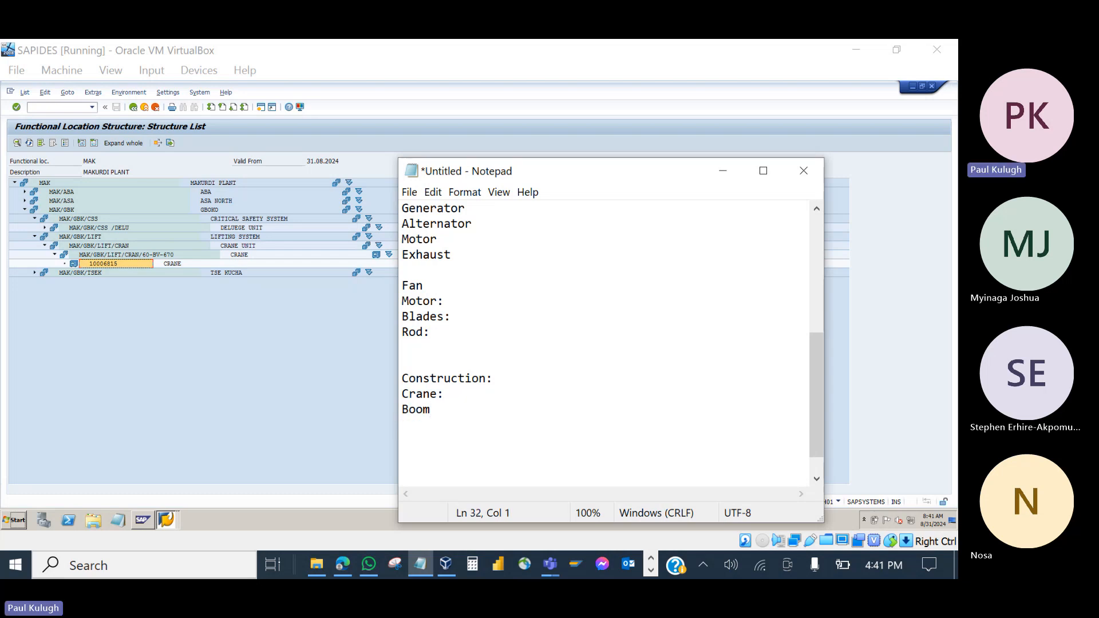
text(Hook)
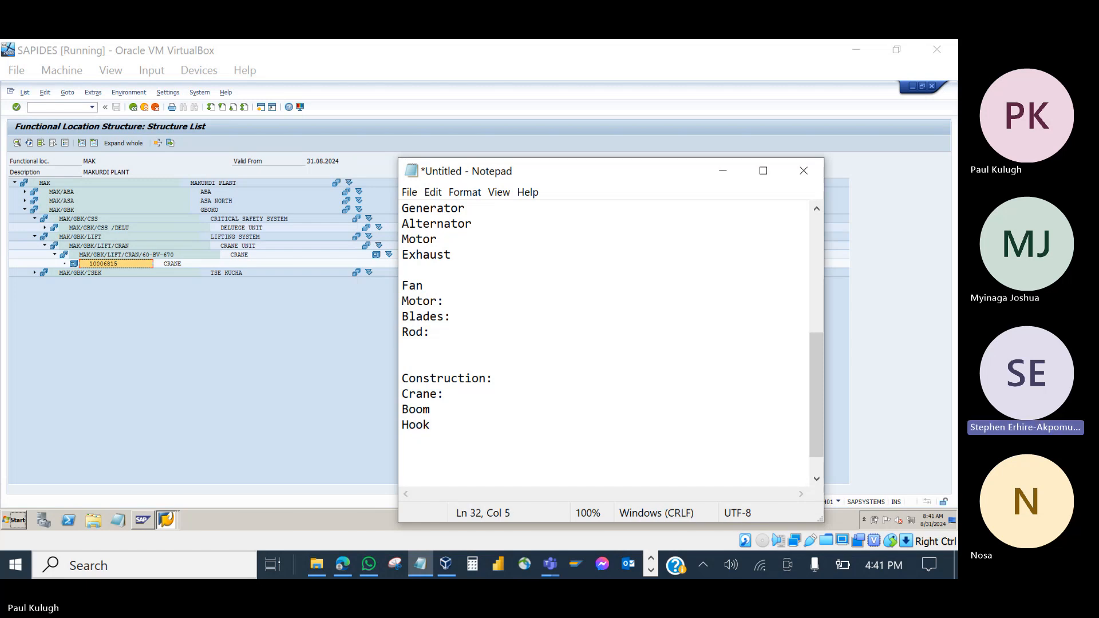
key(Return)
text(Wire)
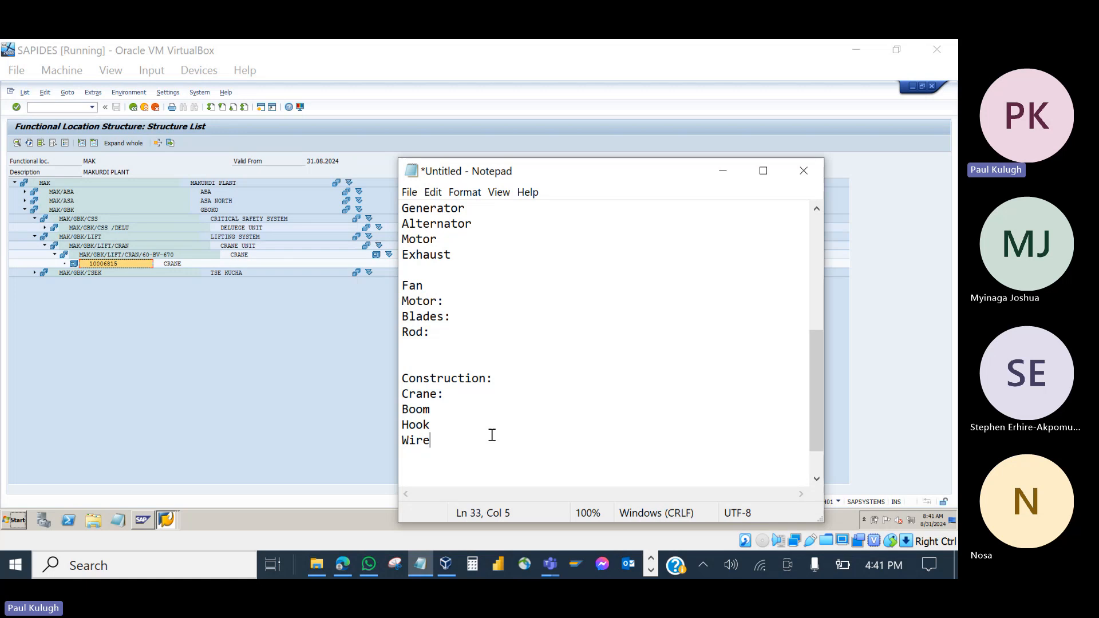
key(Up)
key(Up)
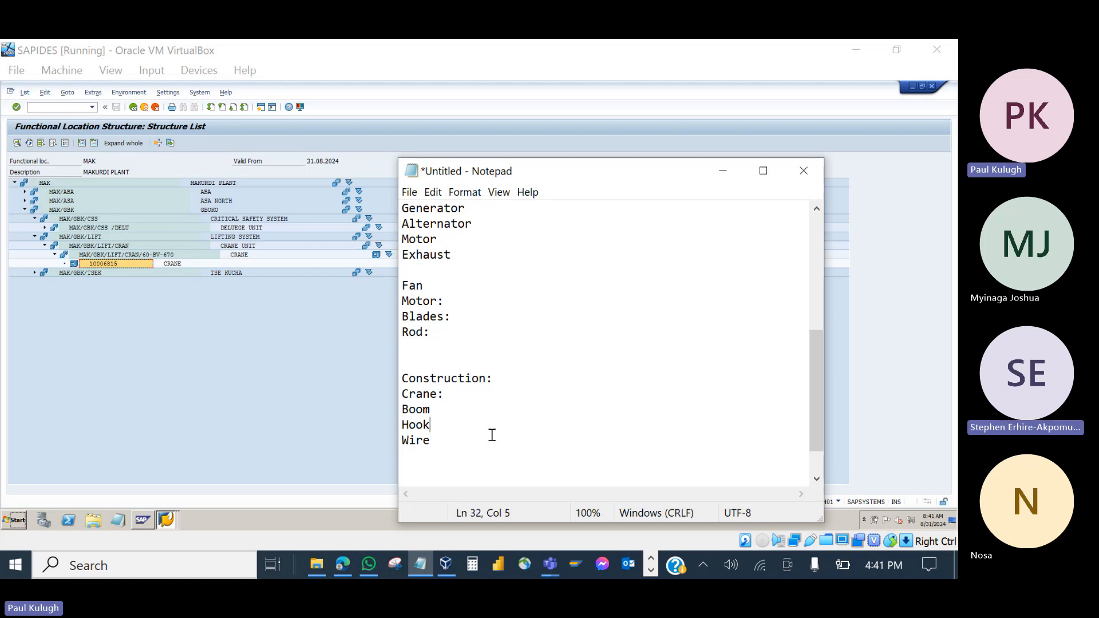
key(Down)
key(Down)
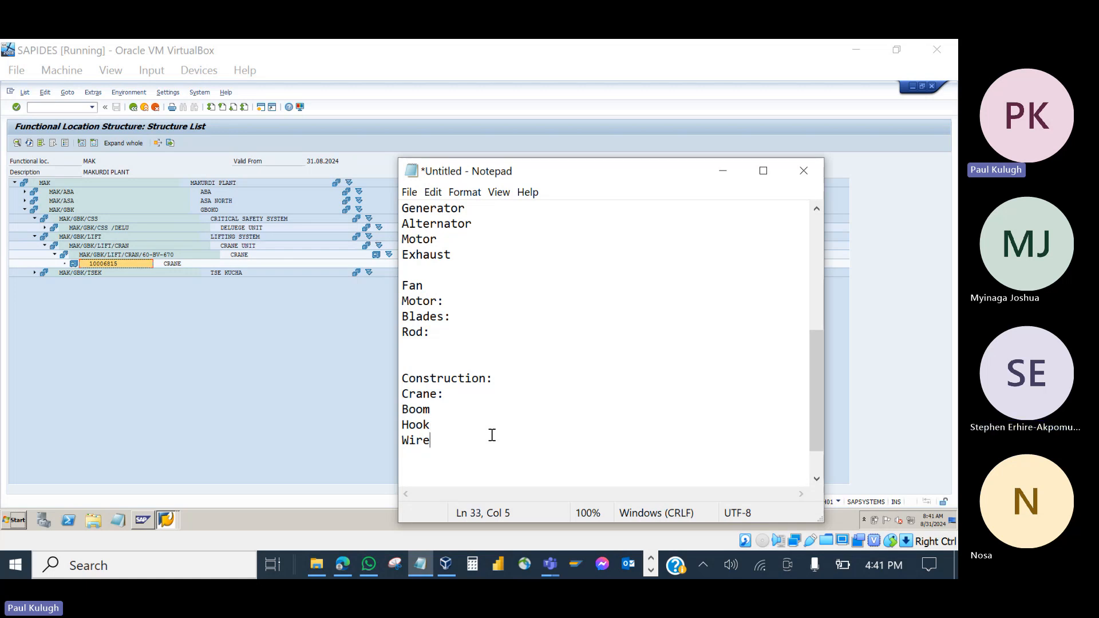
key(BackSpace)
key(BackSpace)
key(BackSpace)
key(BackSpace)
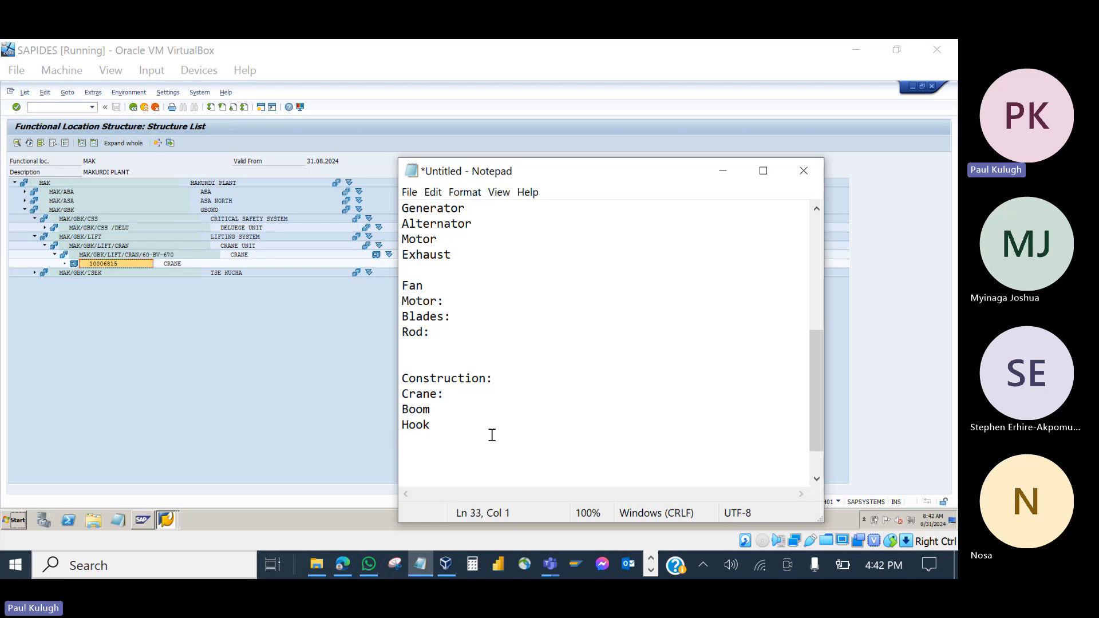
Add the lines "Hydraulic Assembly" and "Housing" below Hook in the crane list.
text(Hy)
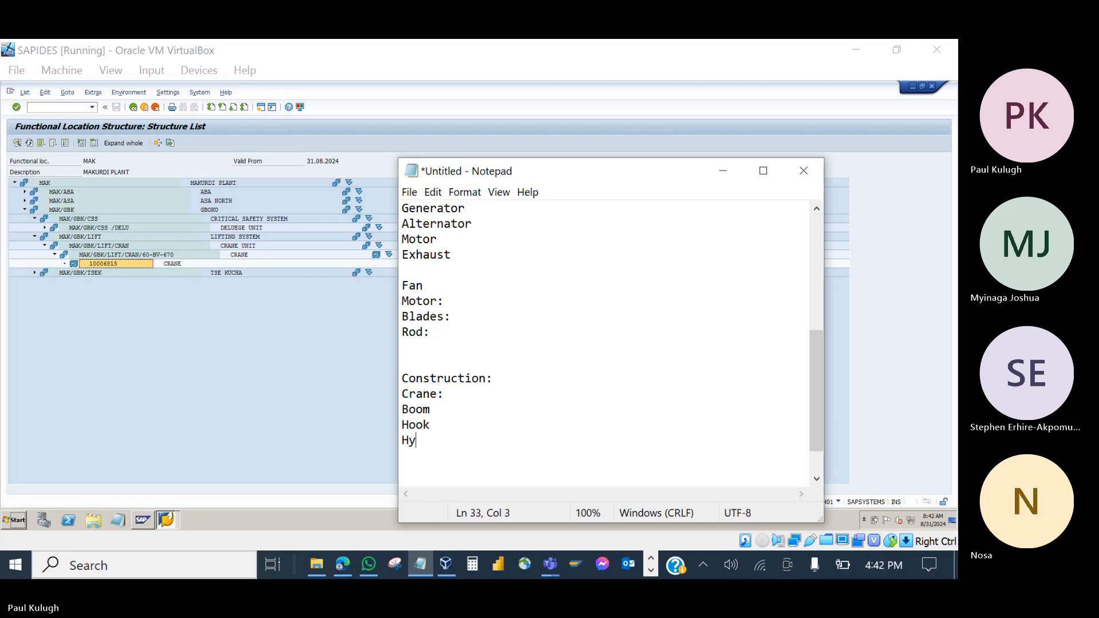
text(draulic A)
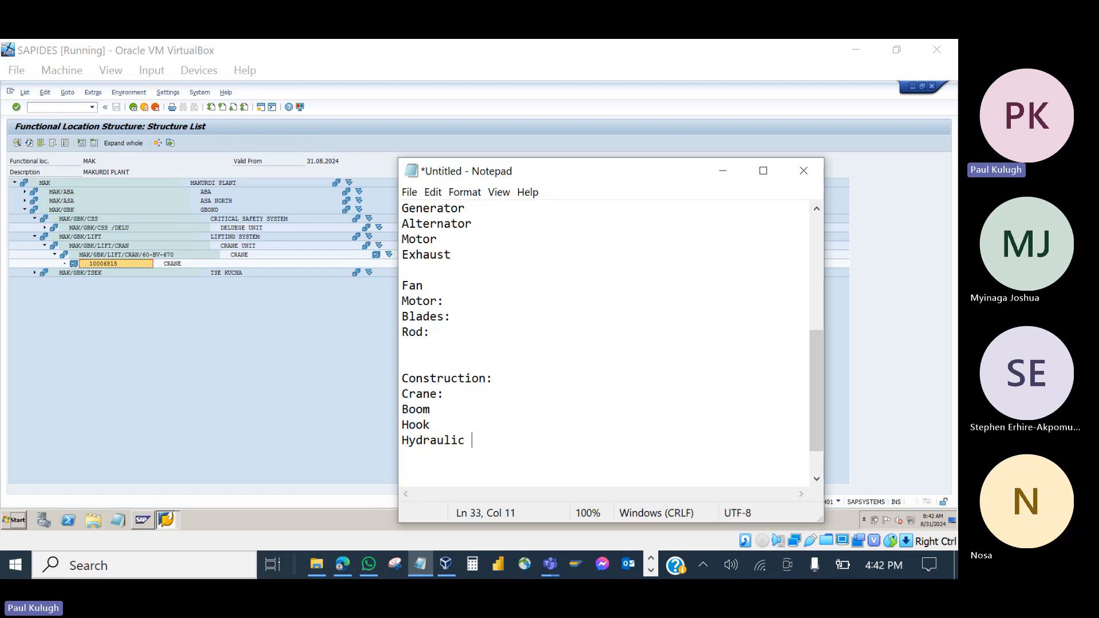
text(ssem)
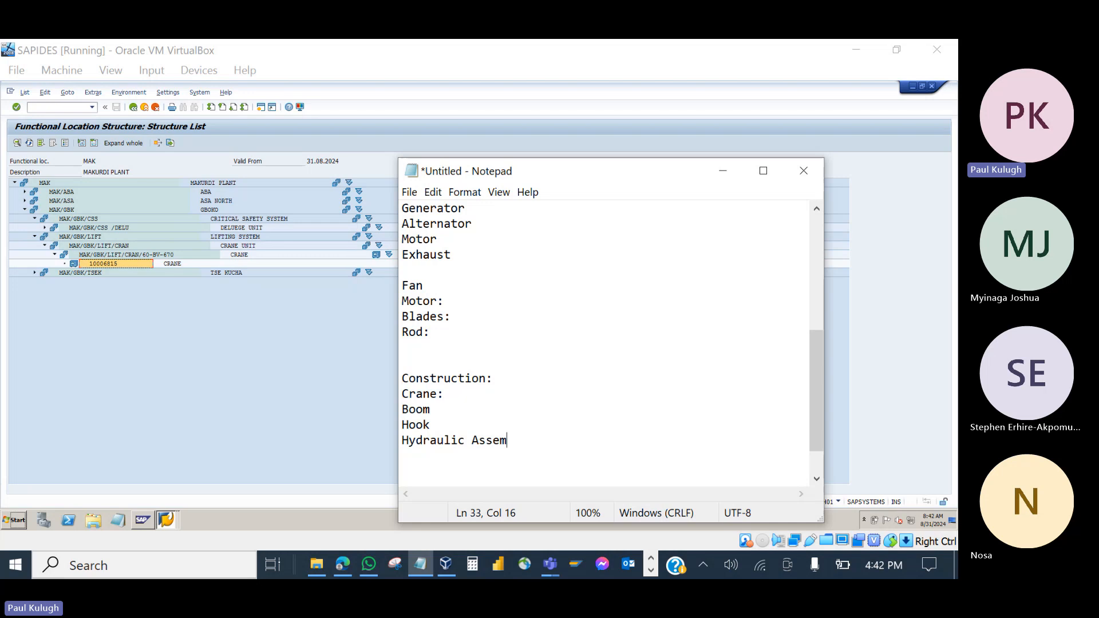
text(bluy)
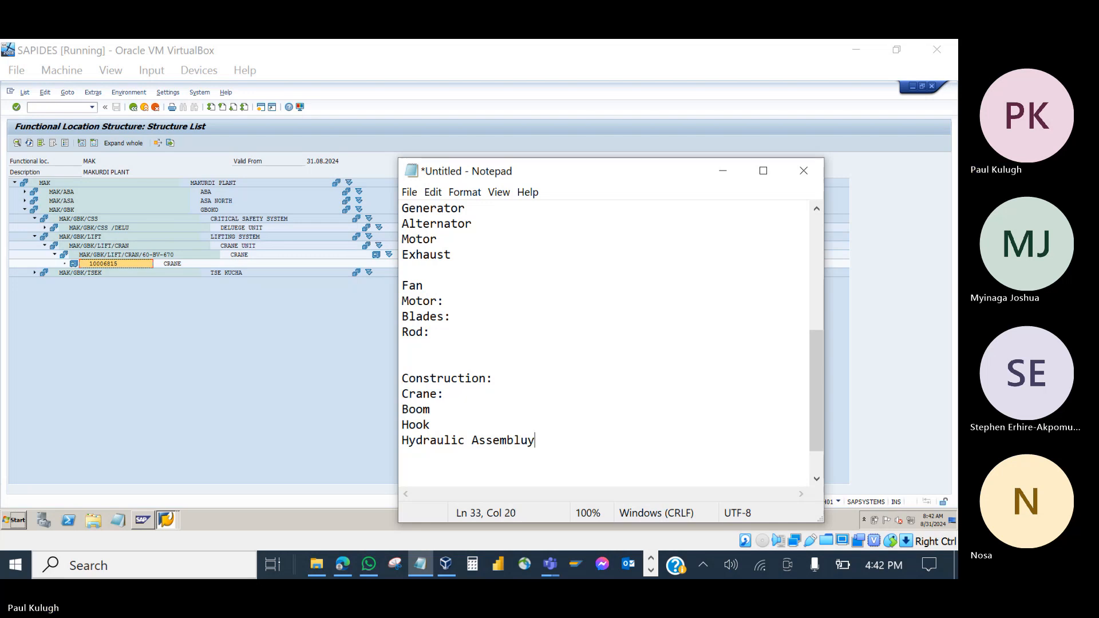
key(BackSpace)
key(BackSpace)
text(y)
click(432, 408)
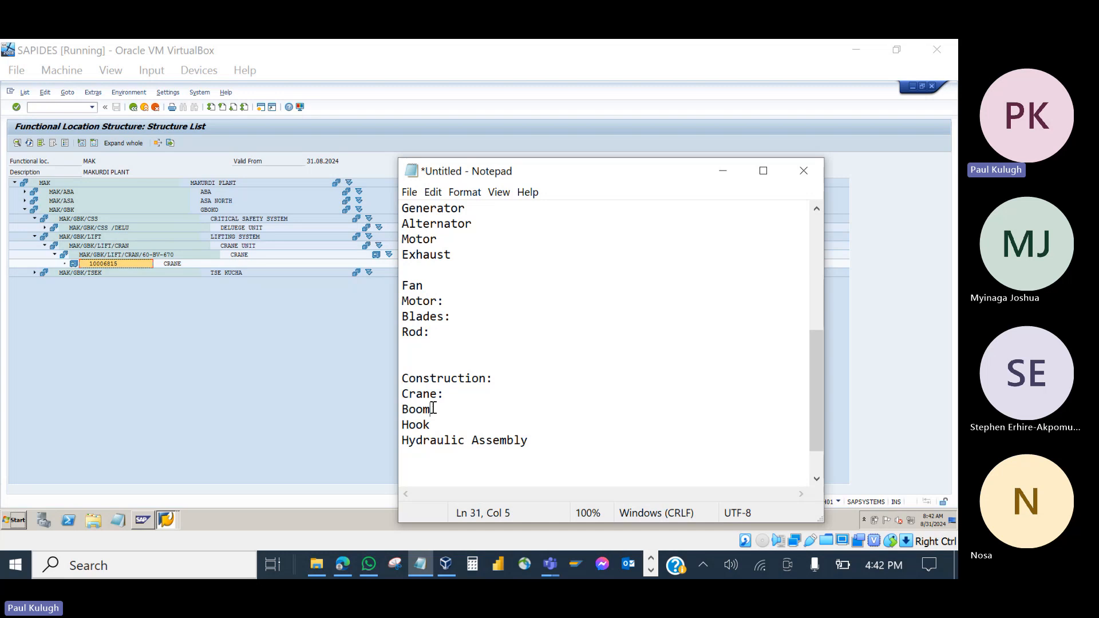
click(433, 424)
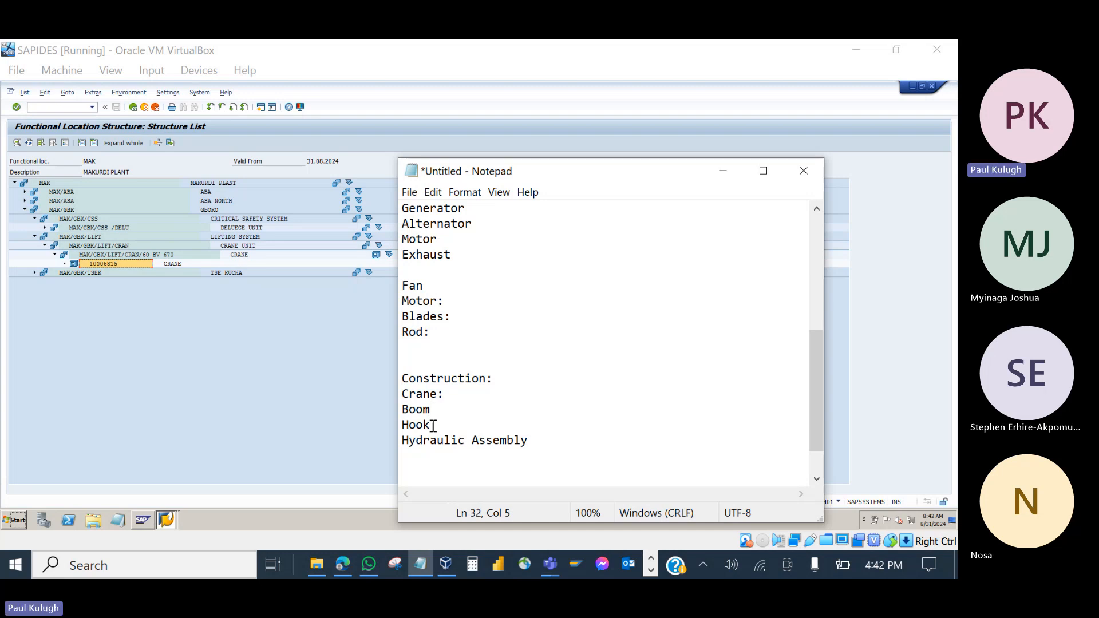
click(531, 440)
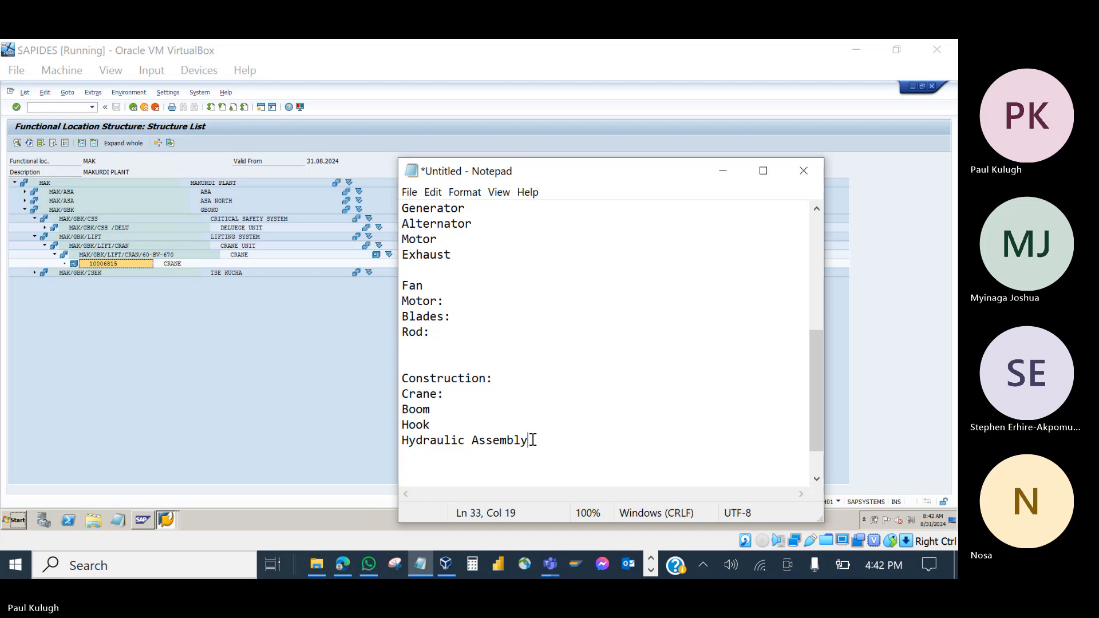
key(Return)
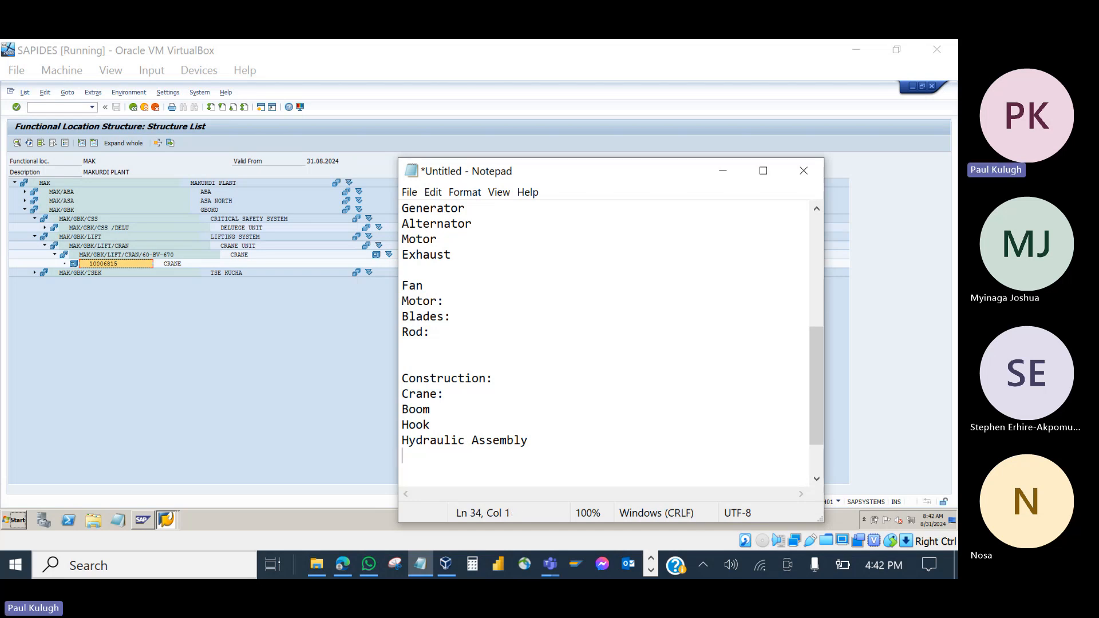
text(Housing)
click(433, 410)
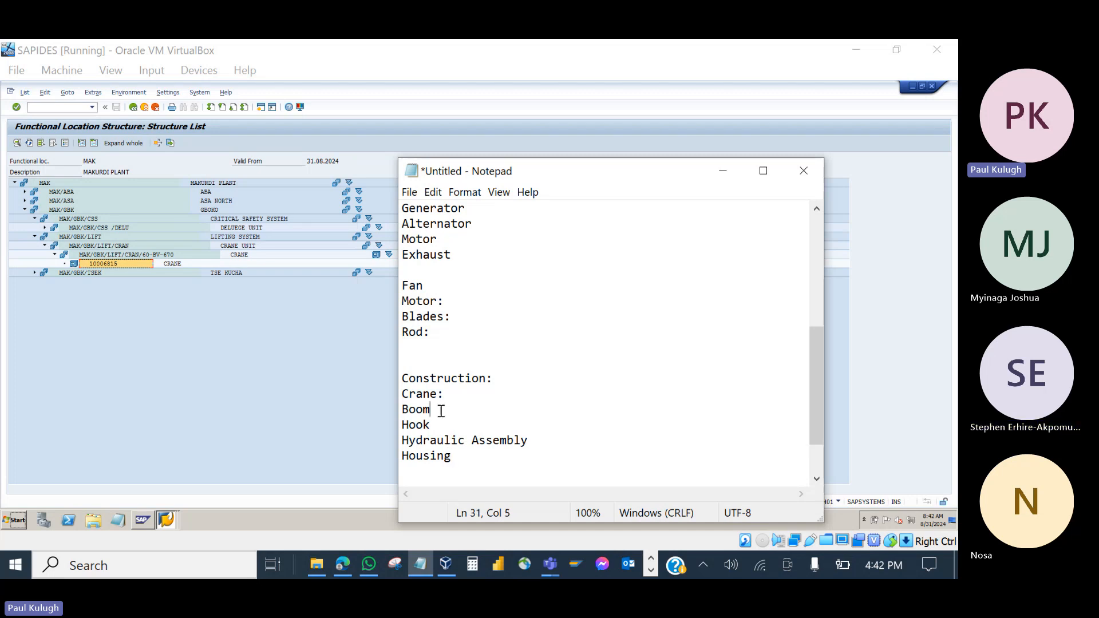
click(432, 427)
click(432, 411)
click(432, 427)
click(538, 441)
Add a colon after Boom and list "Lever," as its first component.
click(443, 410)
text(:)
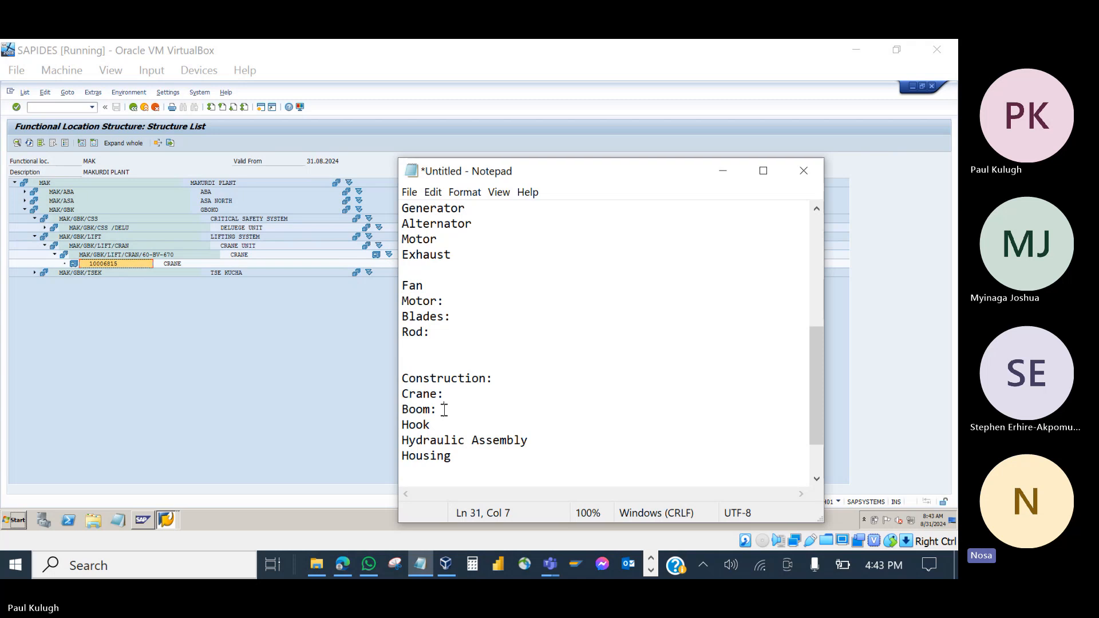
click(460, 397)
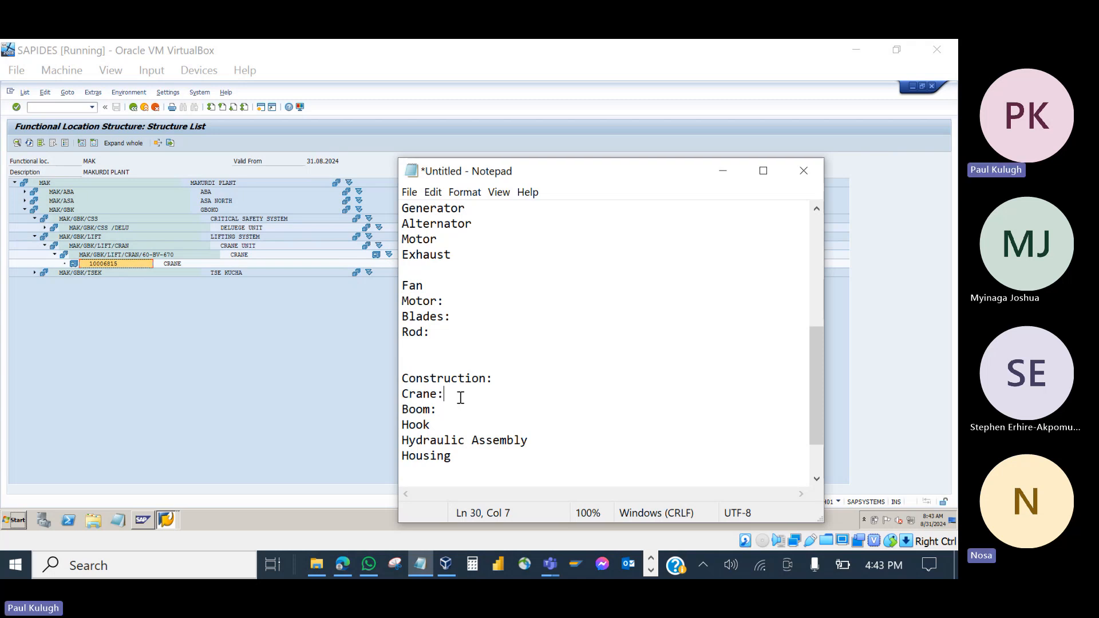
click(447, 411)
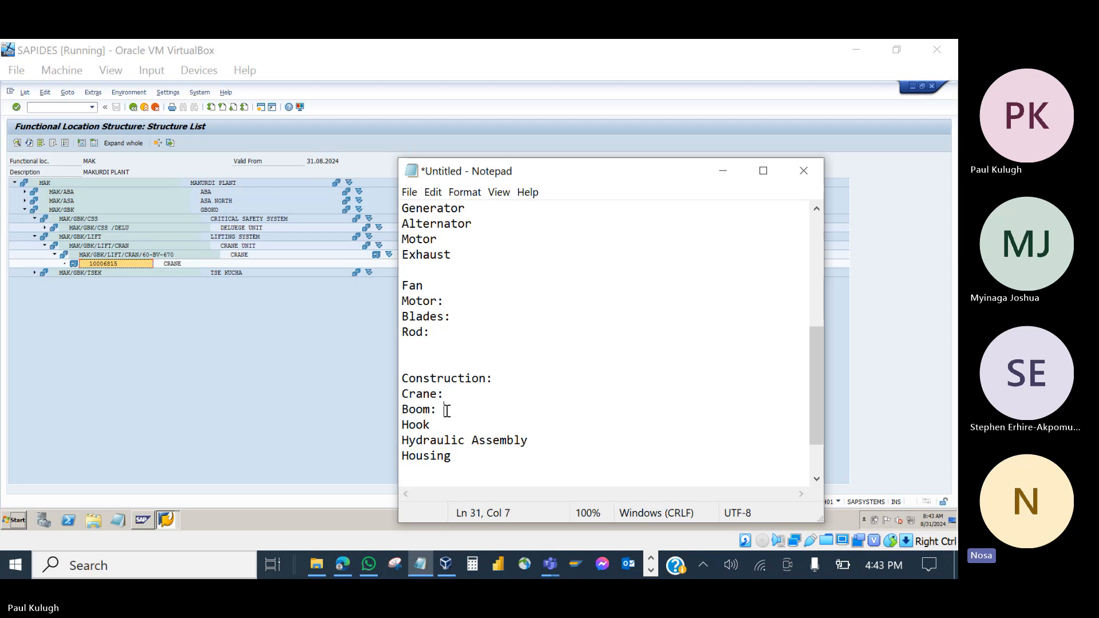
text(Lever)
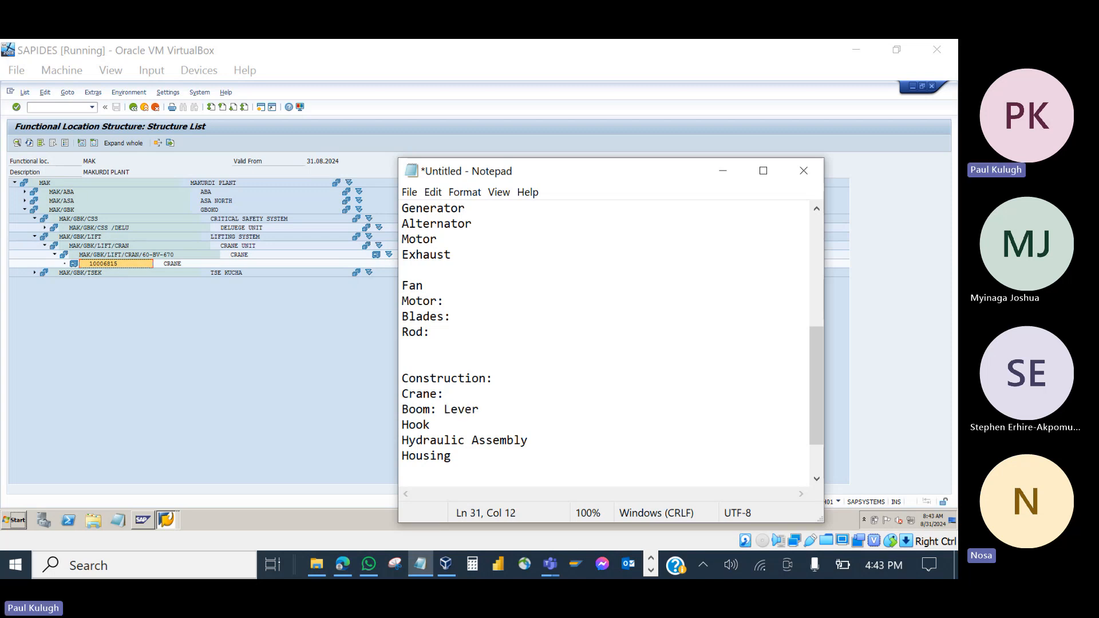
text(,)
Delete the separate Hook line from the crane list.
click(430, 424)
key(BackSpace)
key(BackSpace)
key(BackSpace)
key(BackSpace)
key(BackSpace)
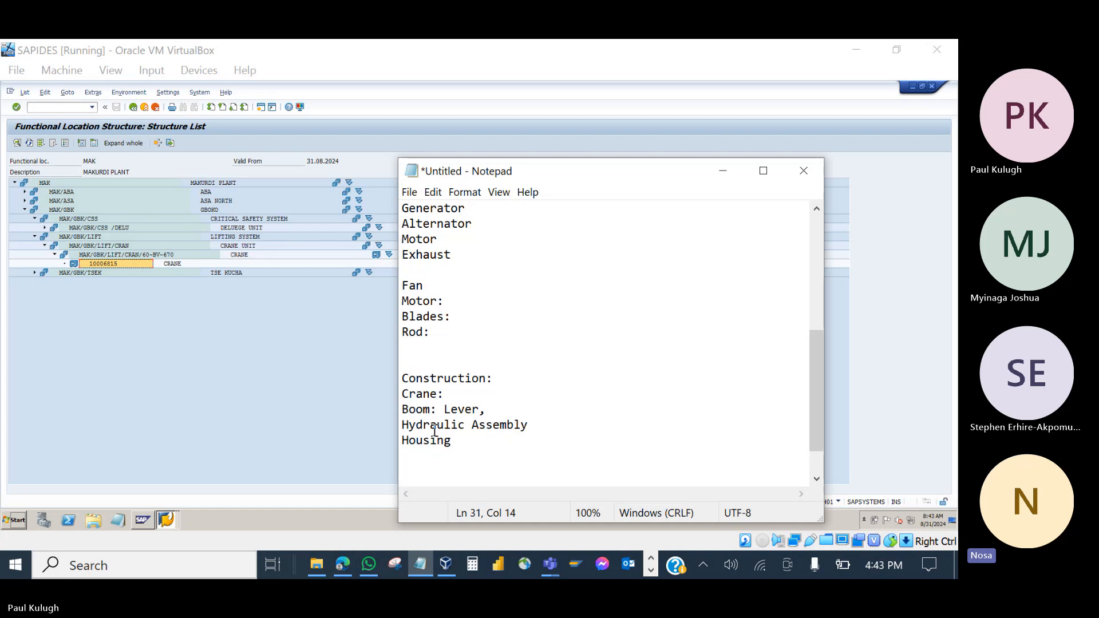
Extend the Boom component list with "Hook, Sling, Shackles".
text(Hook, Sling)
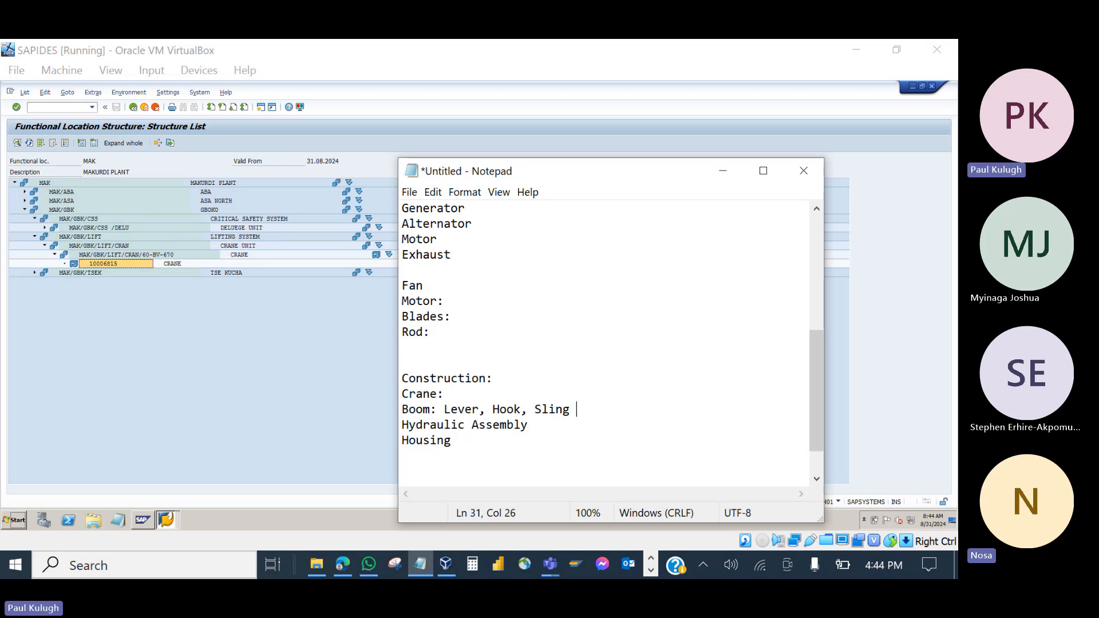
text(, Shack)
text(es)
key(BackSpace)
key(BackSpace)
text(le)
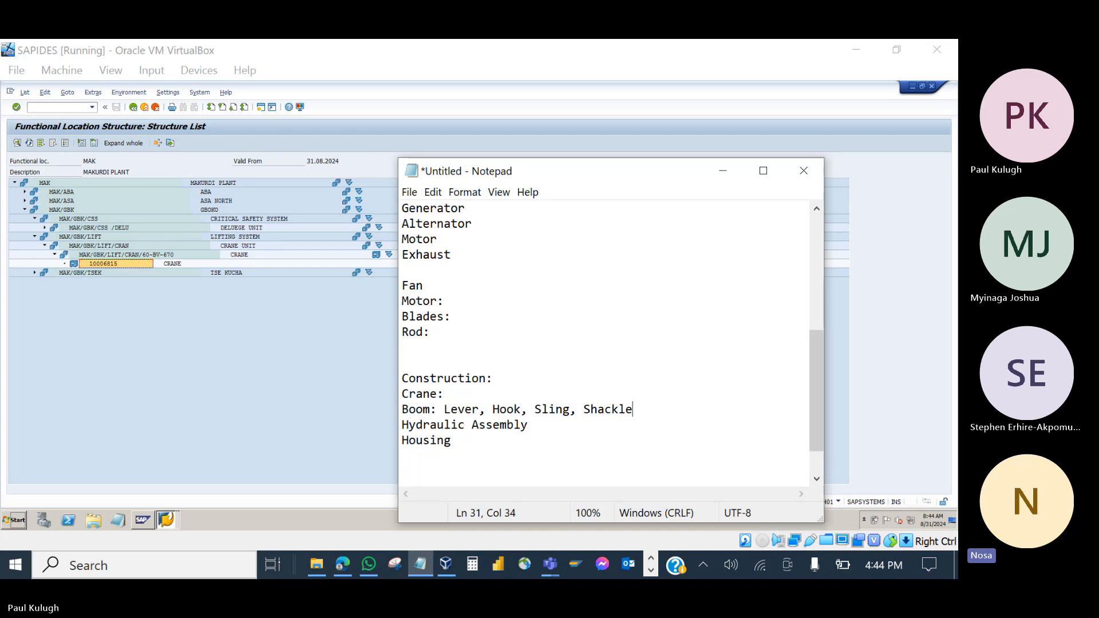
text(s)
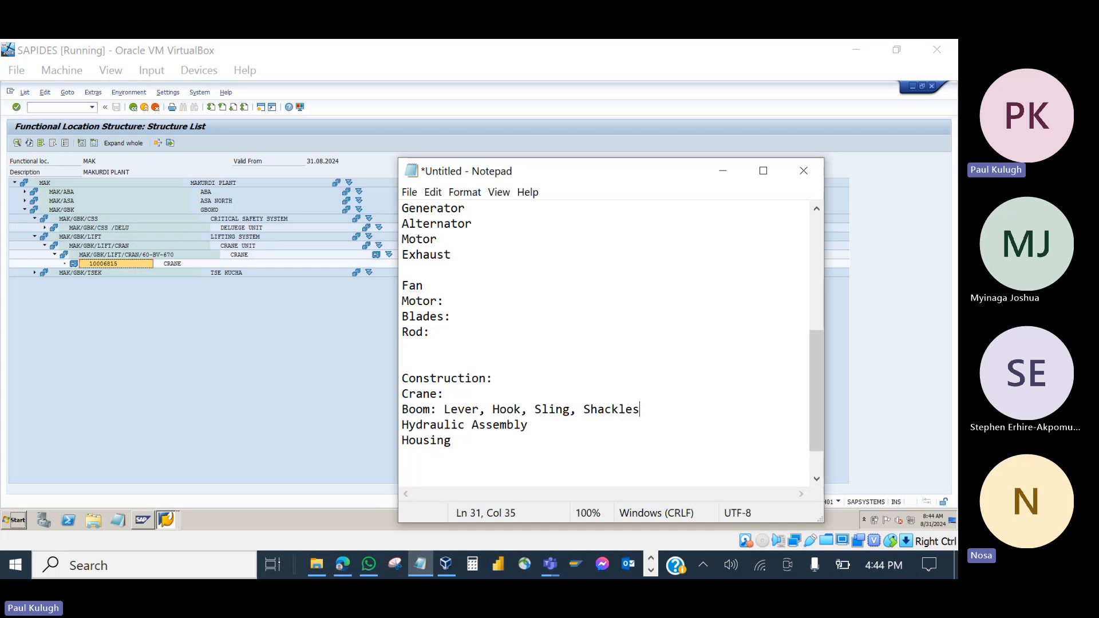
List "Jack, Oil," after a colon on the Hydraulic Assembly line.
click(535, 427)
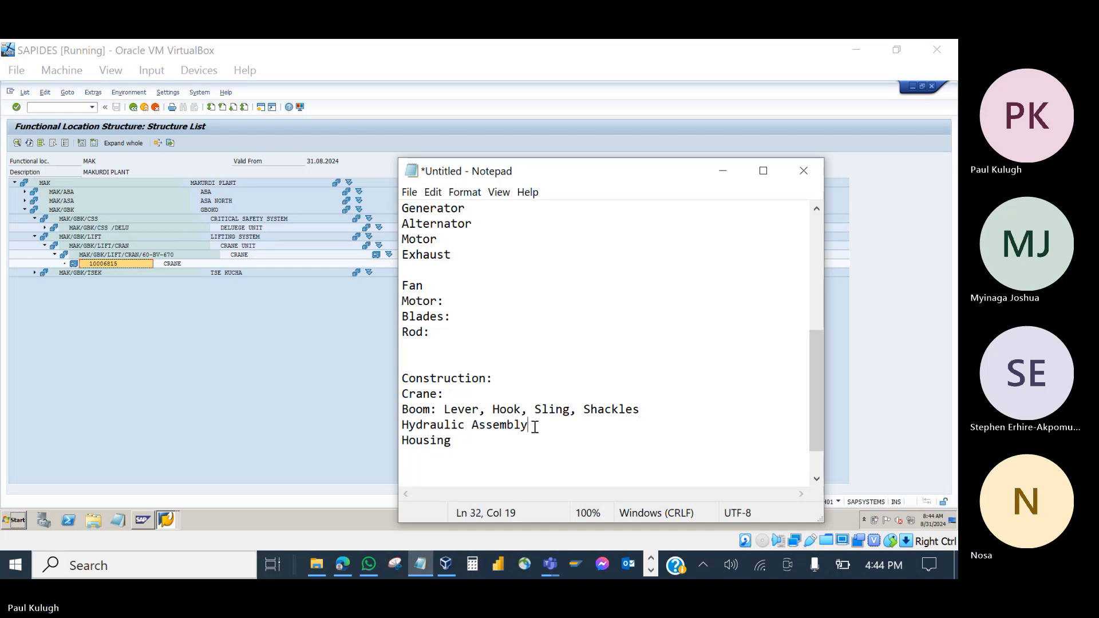
text(: Jack,)
text(Oil)
key(Left)
key(Left)
key(Left)
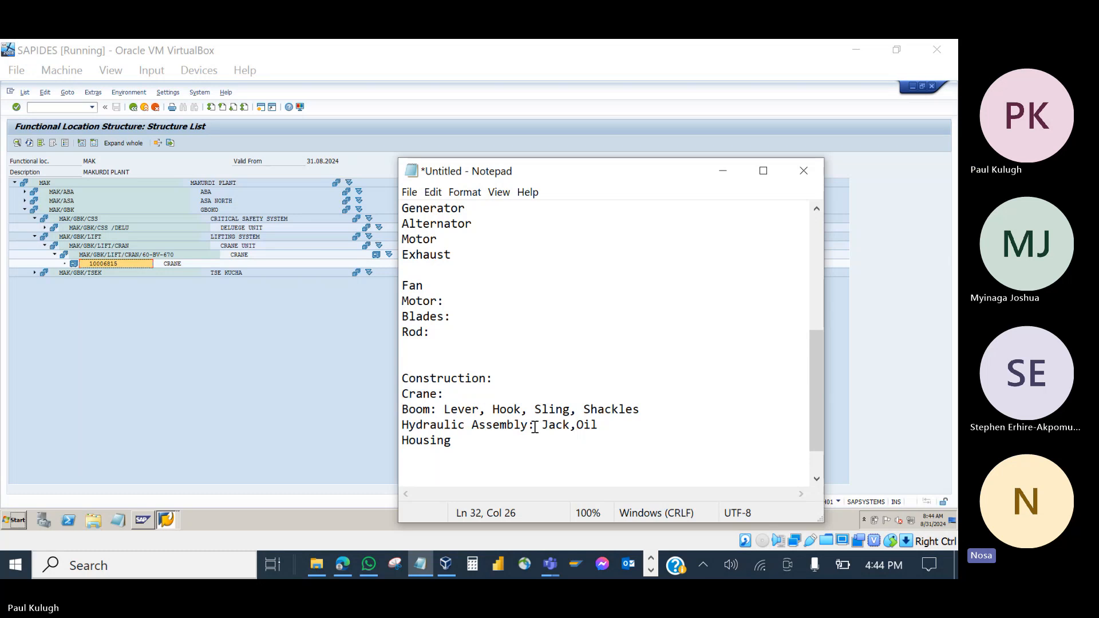
key(End)
text(,)
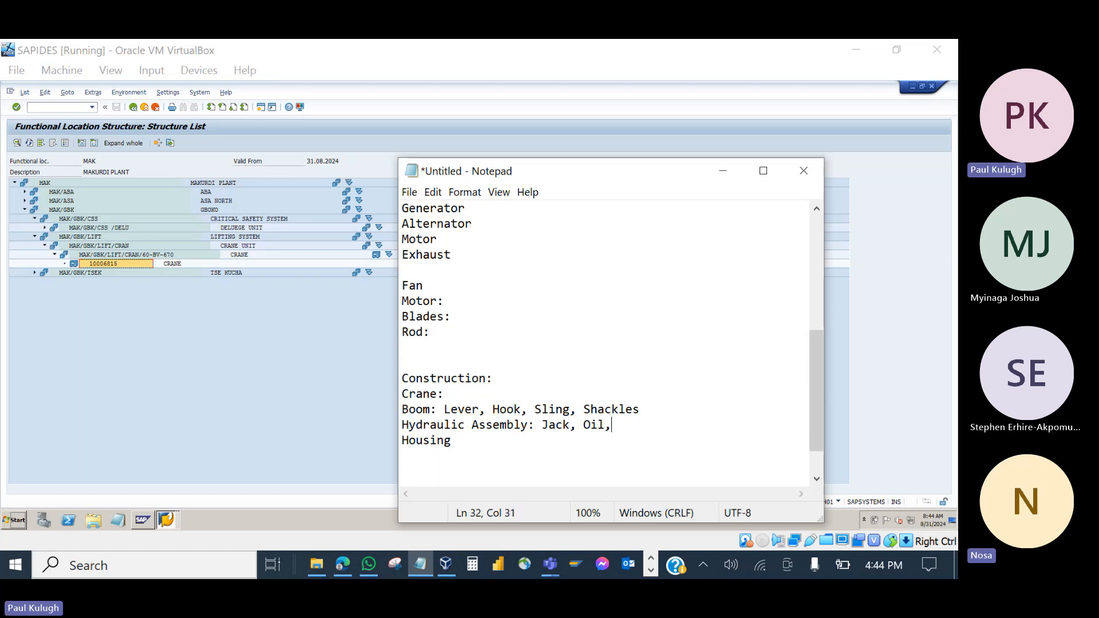
Add "Camera" to the end of the Boom component list.
click(647, 416)
text(, Camera)
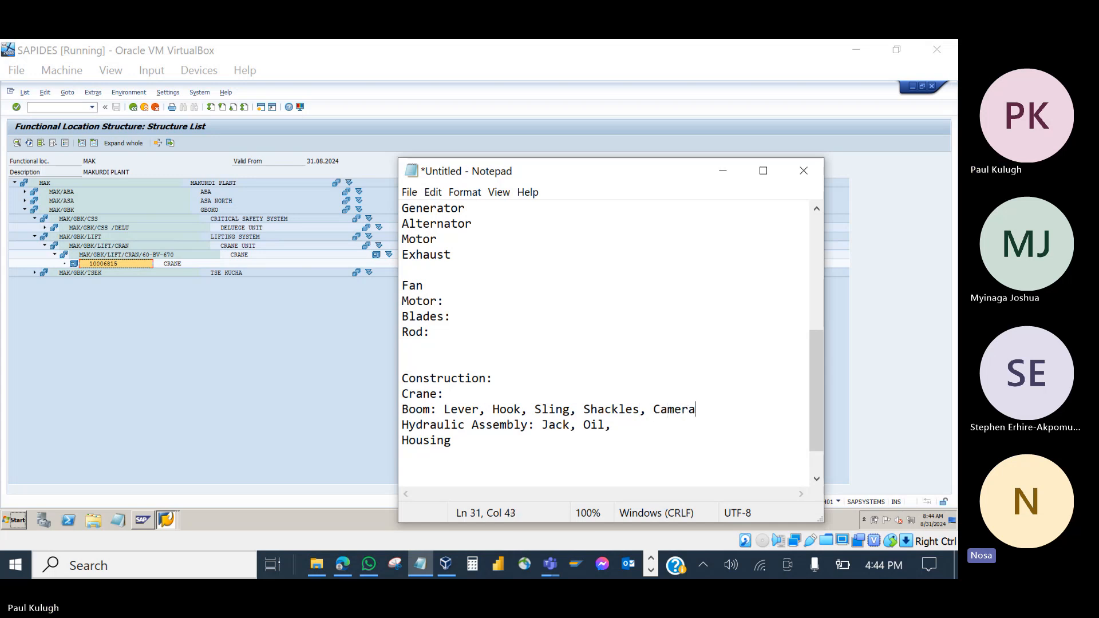
List "Door, weight indicator, controls" after a colon on the Housing line.
click(632, 426)
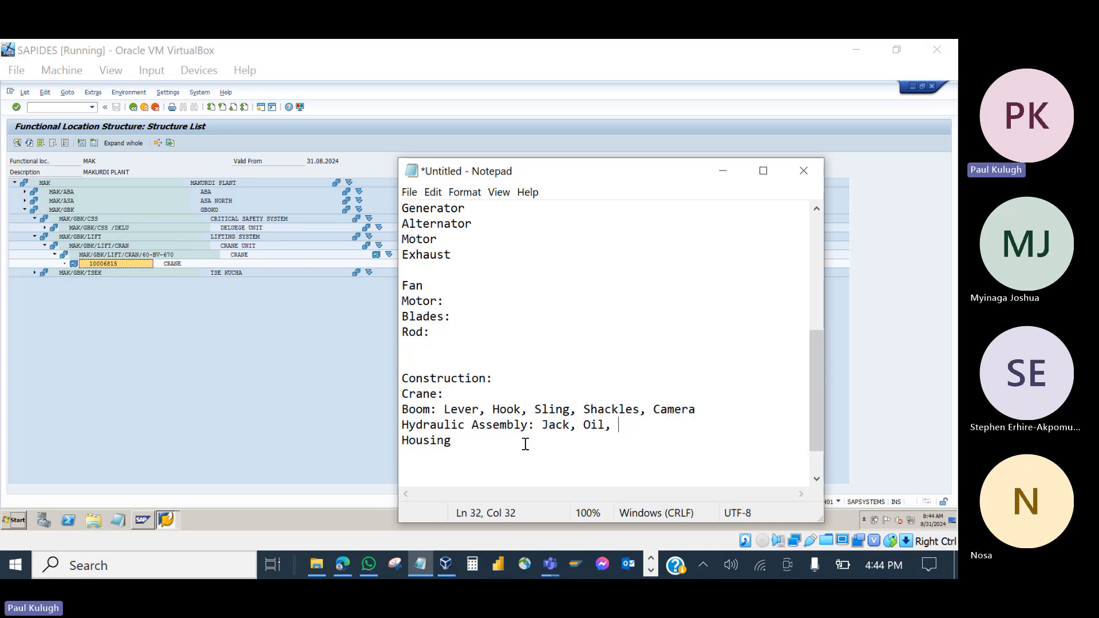
text(Housing: )
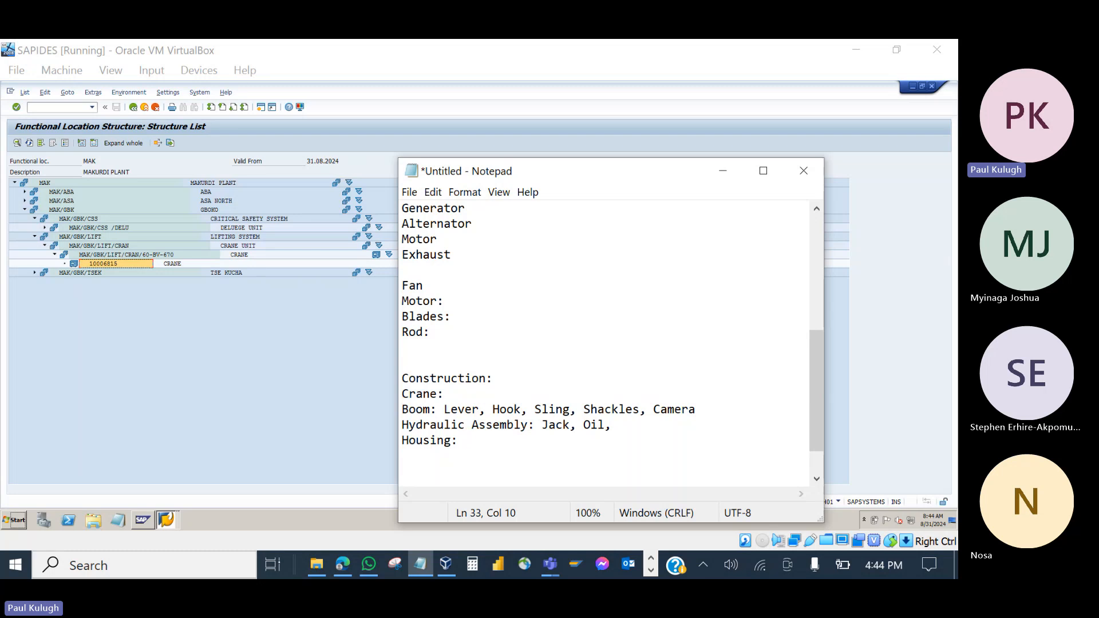
text(Door,)
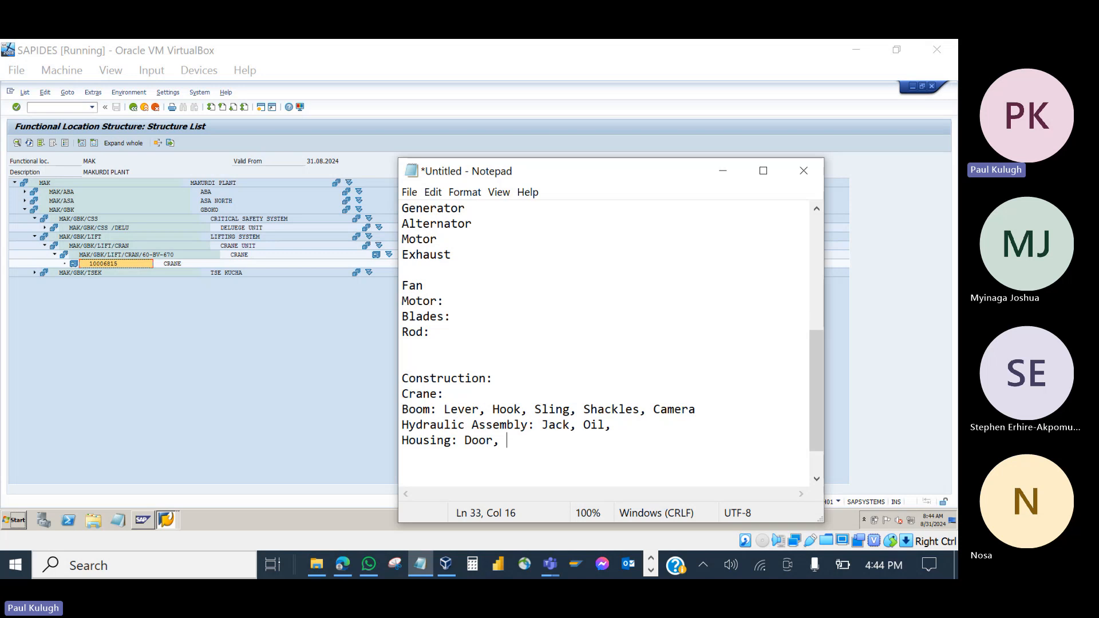
text(L)
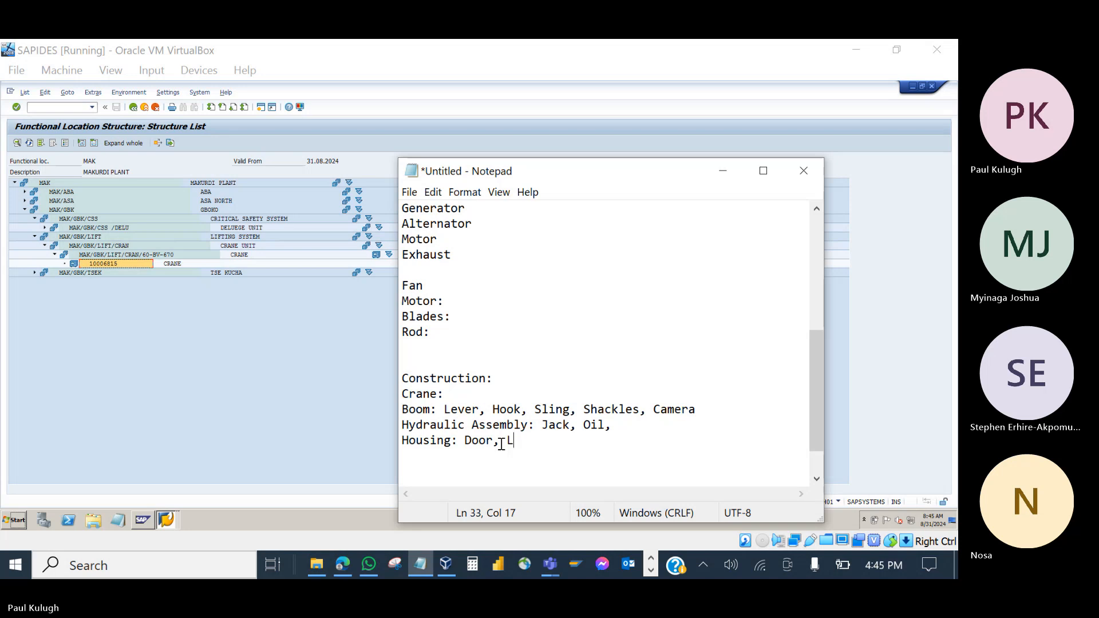
key(BackSpace)
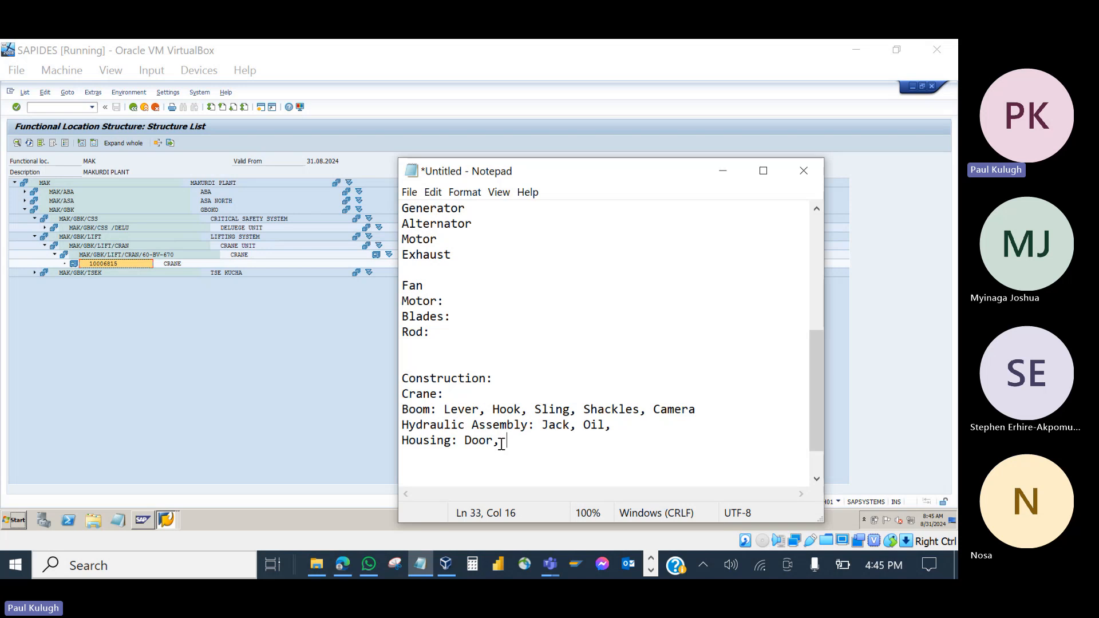
text(weight indicat)
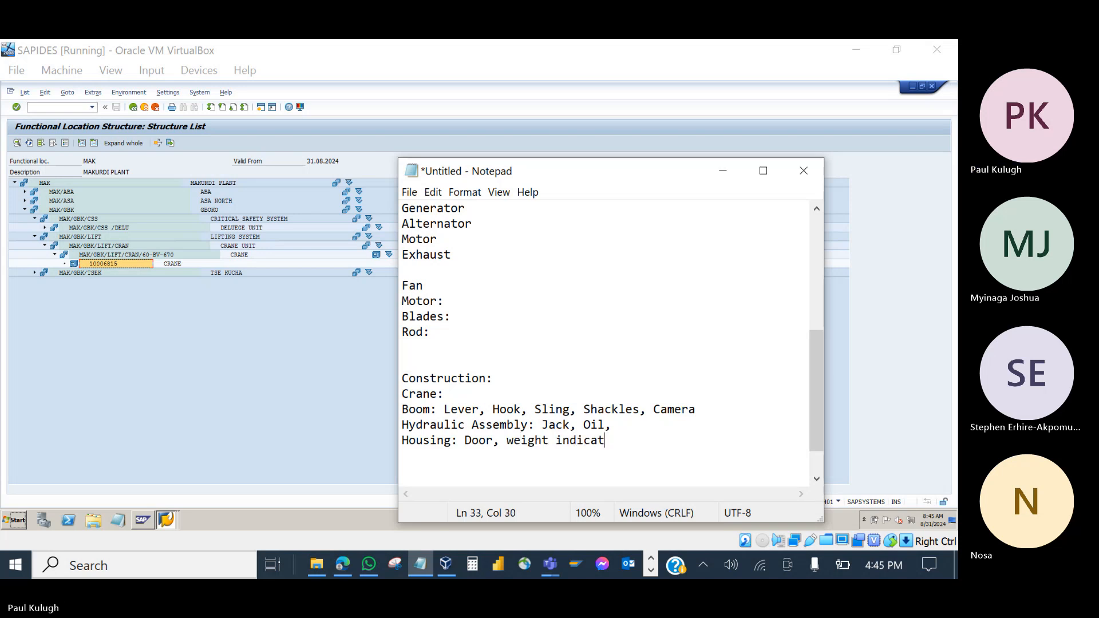
text(or,)
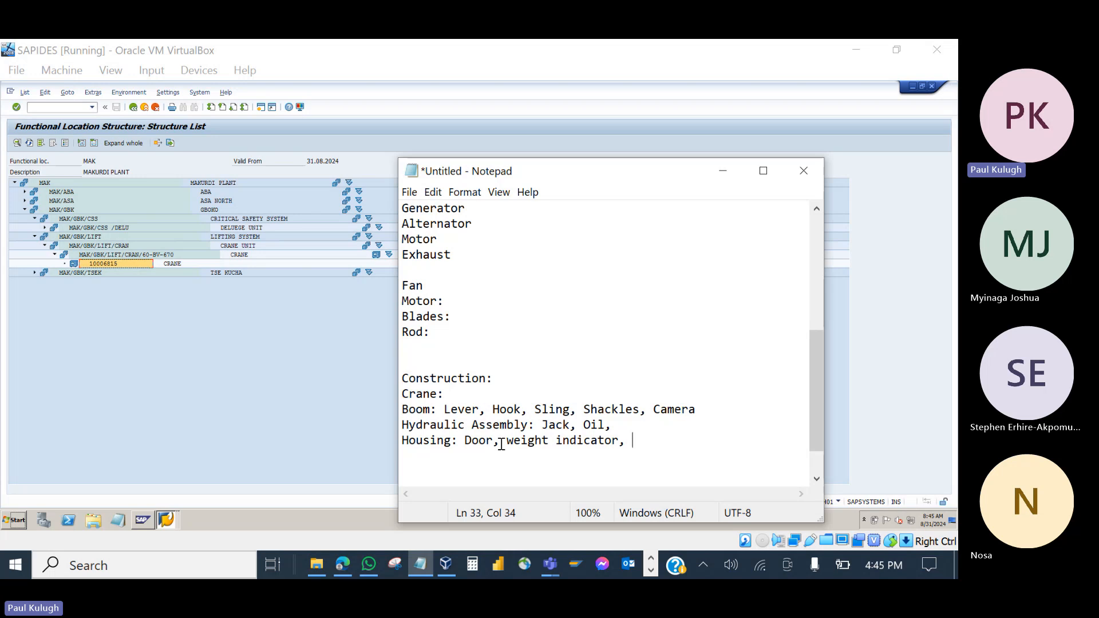
text(controls)
Insert blank lines below "Crane:" and add the heading "Assemblies" directly above the Boom line.
click(449, 395)
click(435, 410)
click(451, 399)
key(Return)
key(Return)
key(Return)
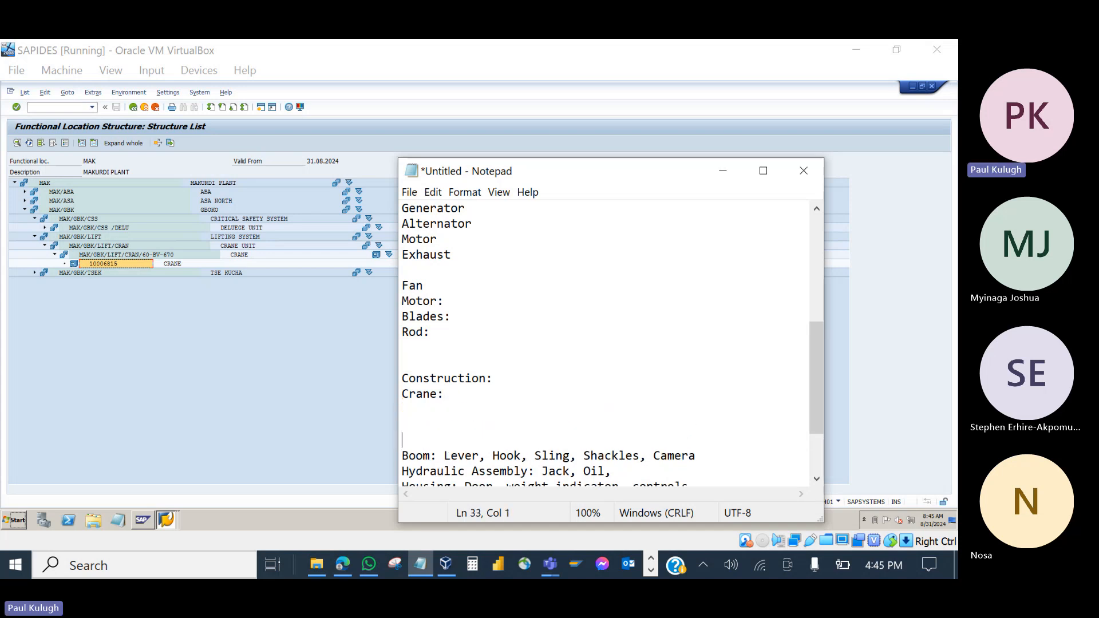
text(Assemb;ies)
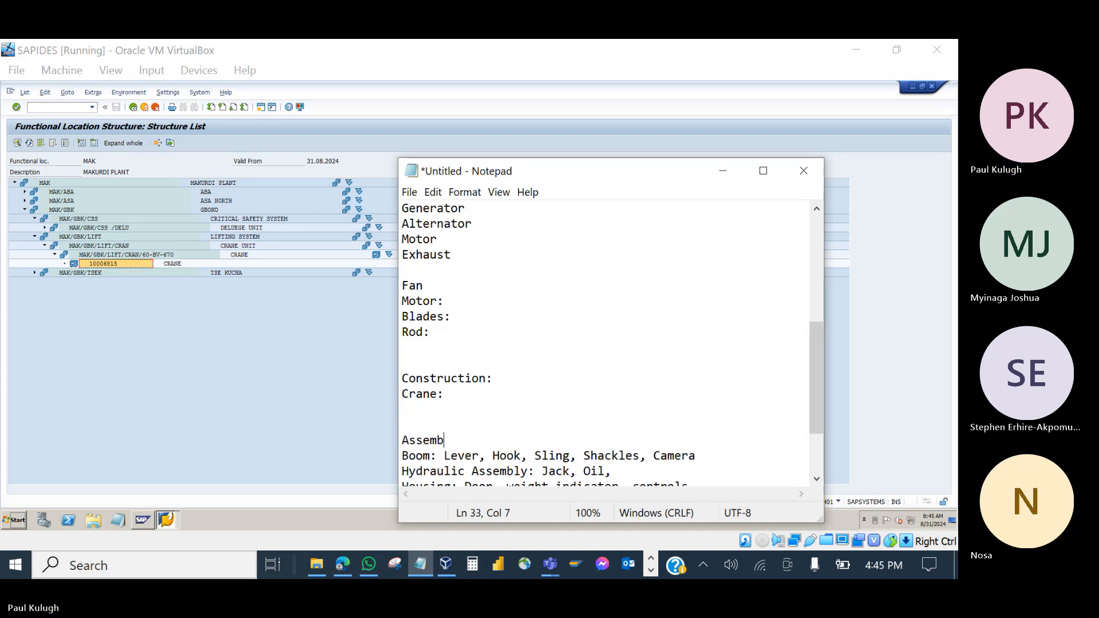
key(BackSpace)
key(BackSpace)
key(BackSpace)
key(BackSpace)
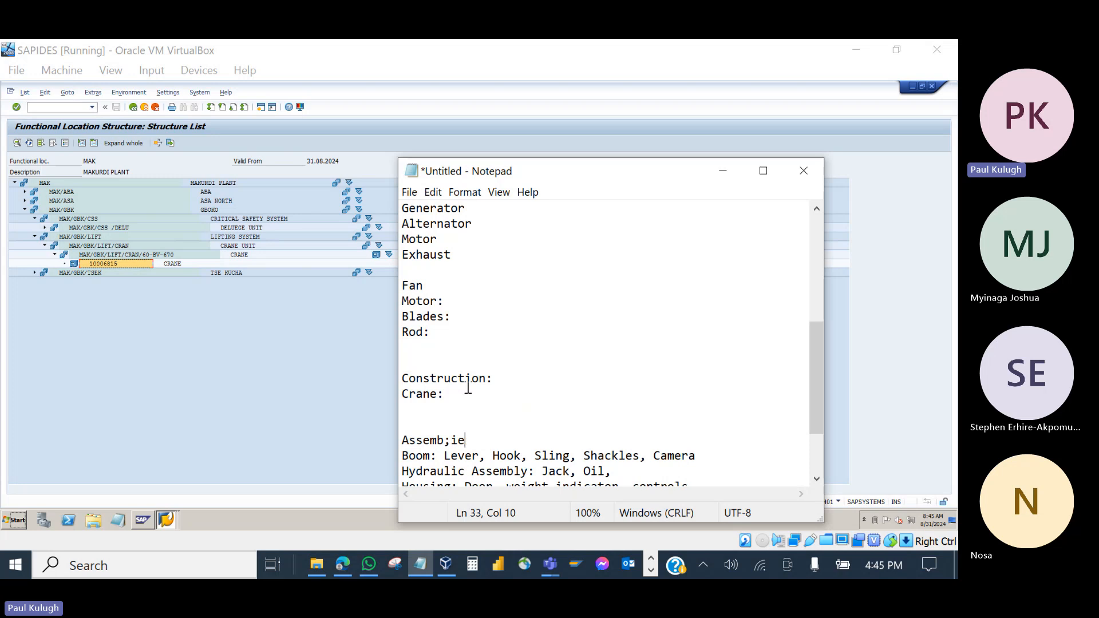
text(lies)
Add the line "Construction: 15T crane construction type" between the "Crane:" line and the Assemblies heading.
click(422, 413)
key(Return)
text(Con)
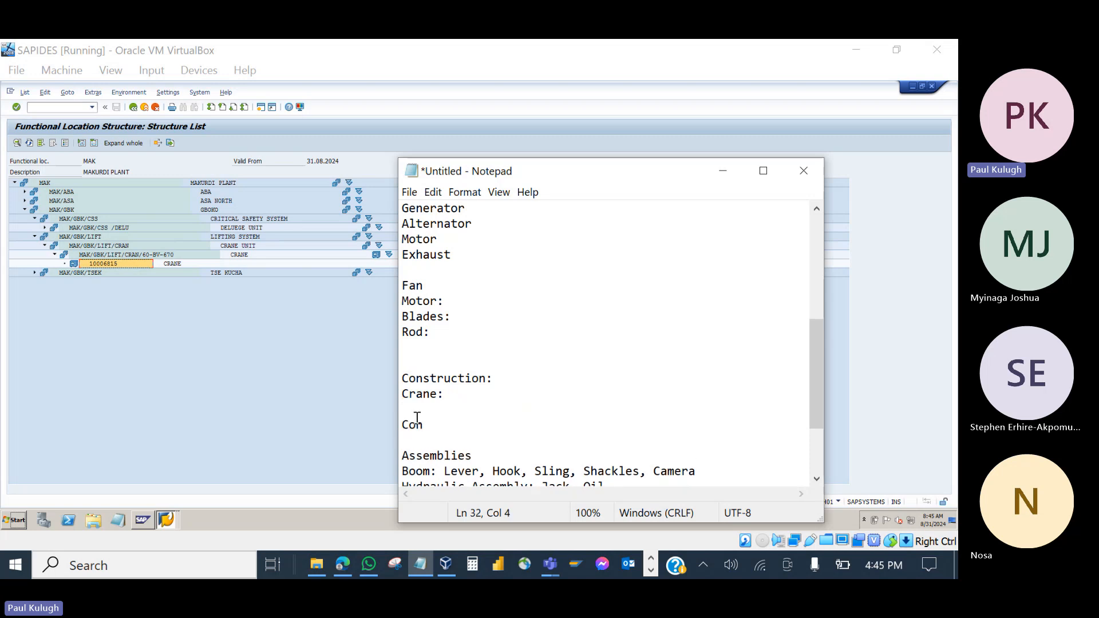
text(struction:)
text(Cra)
key(BackSpace)
key(BackSpace)
key(BackSpace)
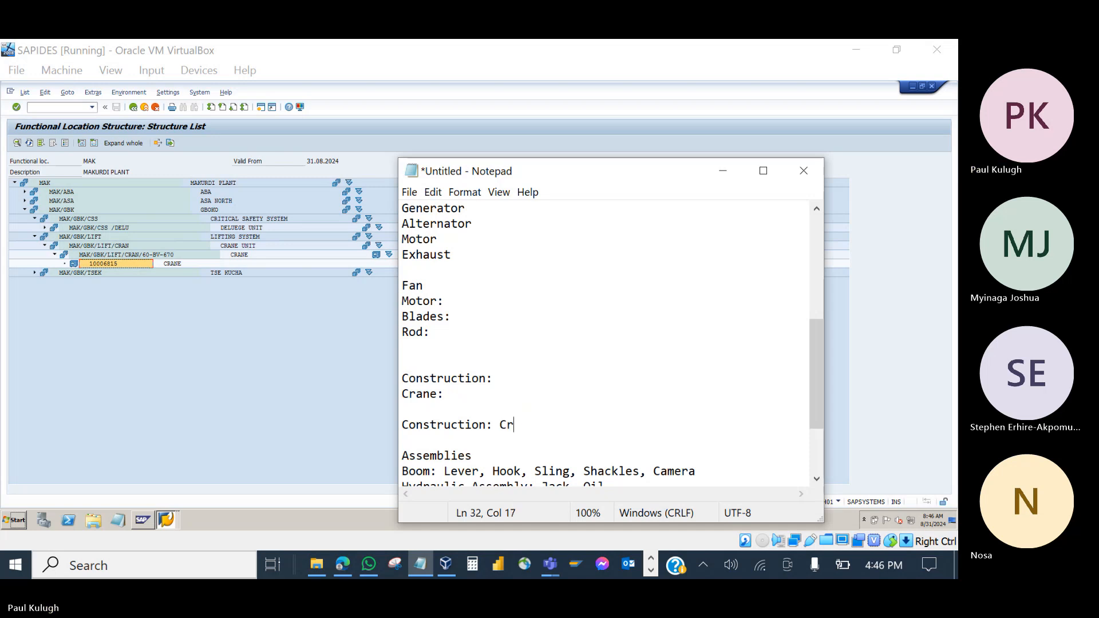
text(15)
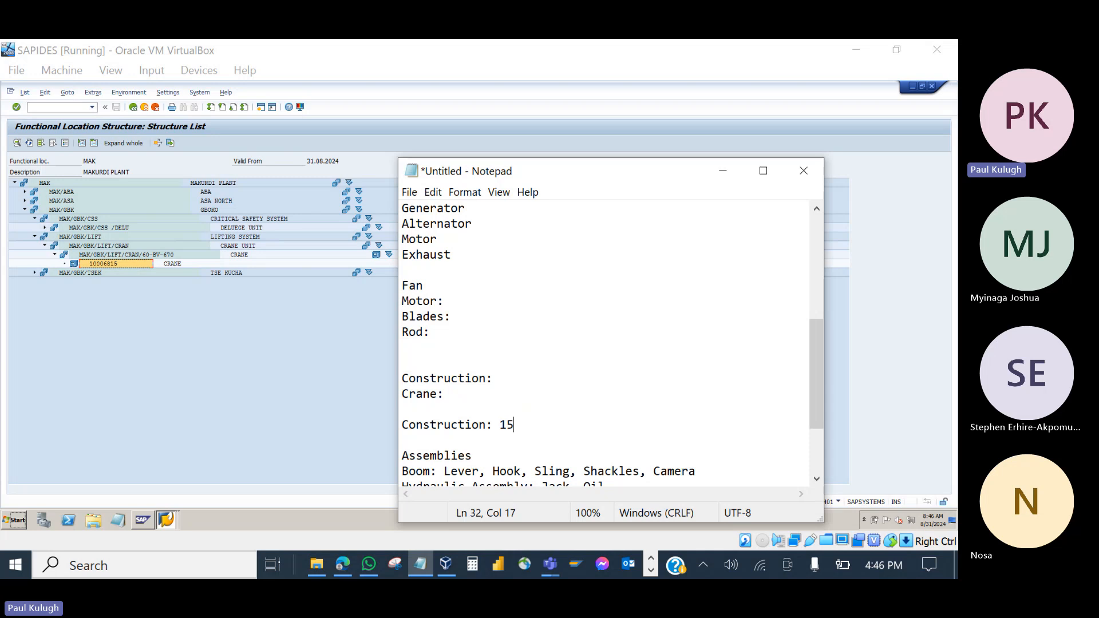
text(T crane)
text(construction type)
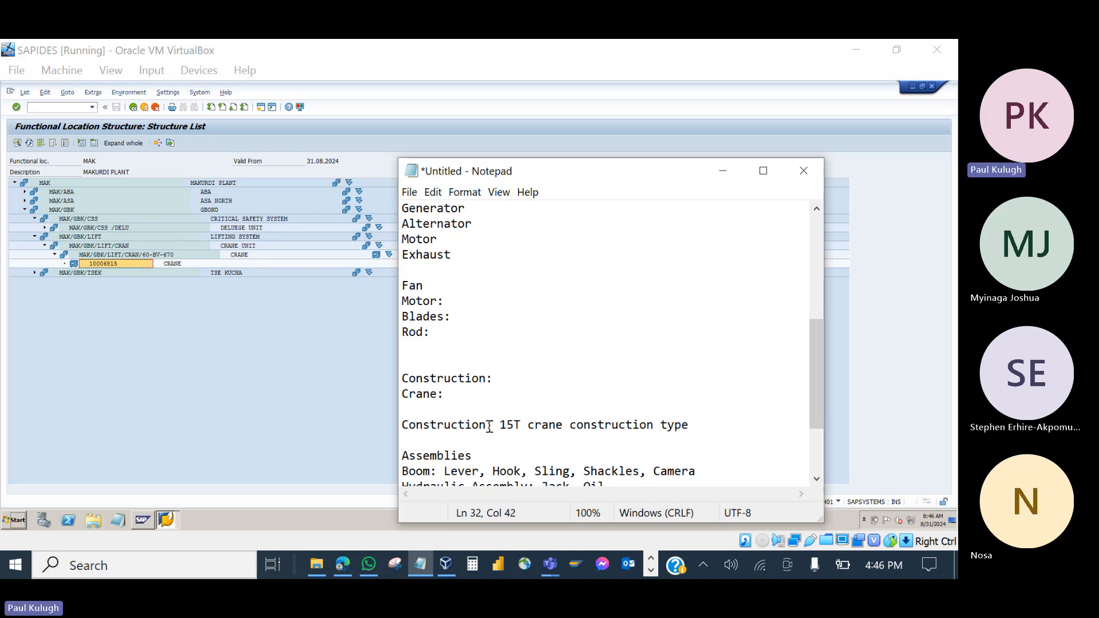
scroll(478, 417, down, 3)
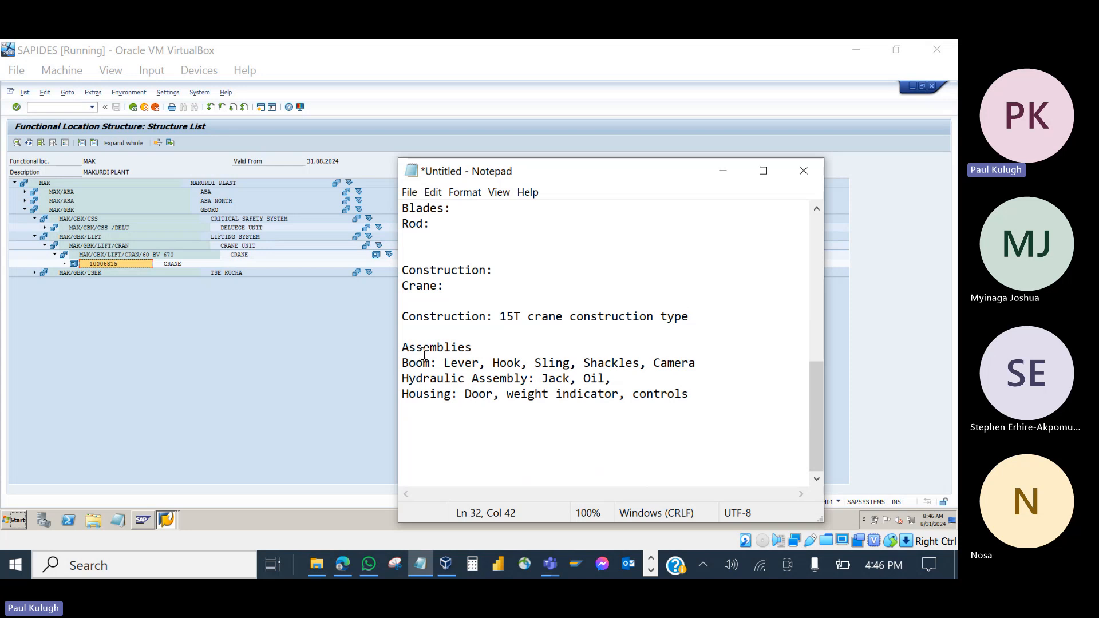
click(488, 319)
Switch to SAP, leave the functional location structure list and its selection screen, and start transaction mm01.
click(132, 109)
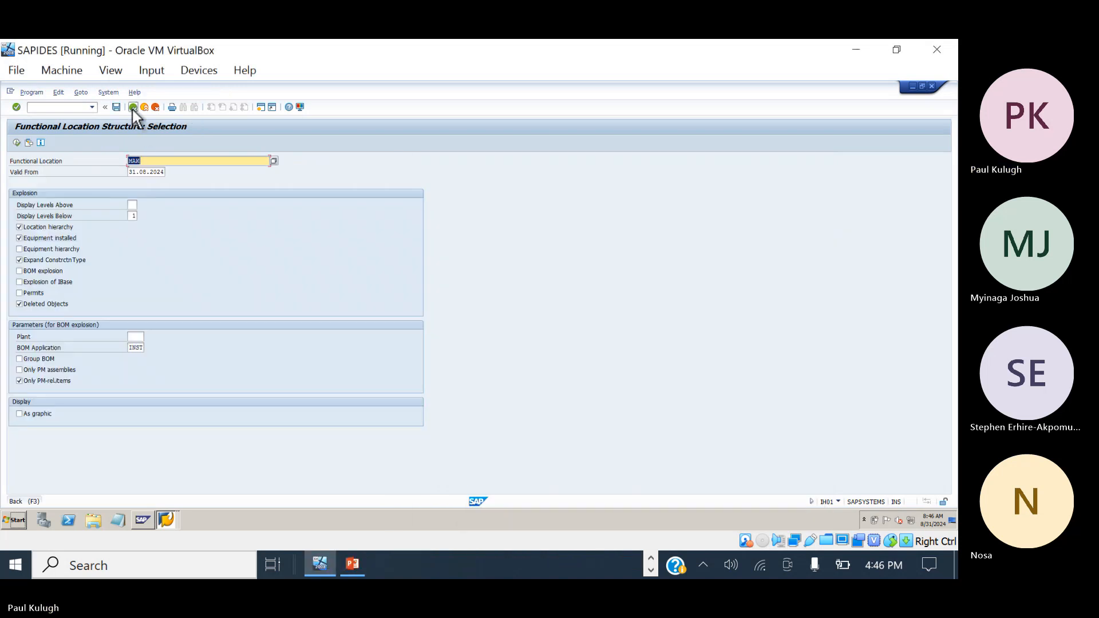
click(132, 108)
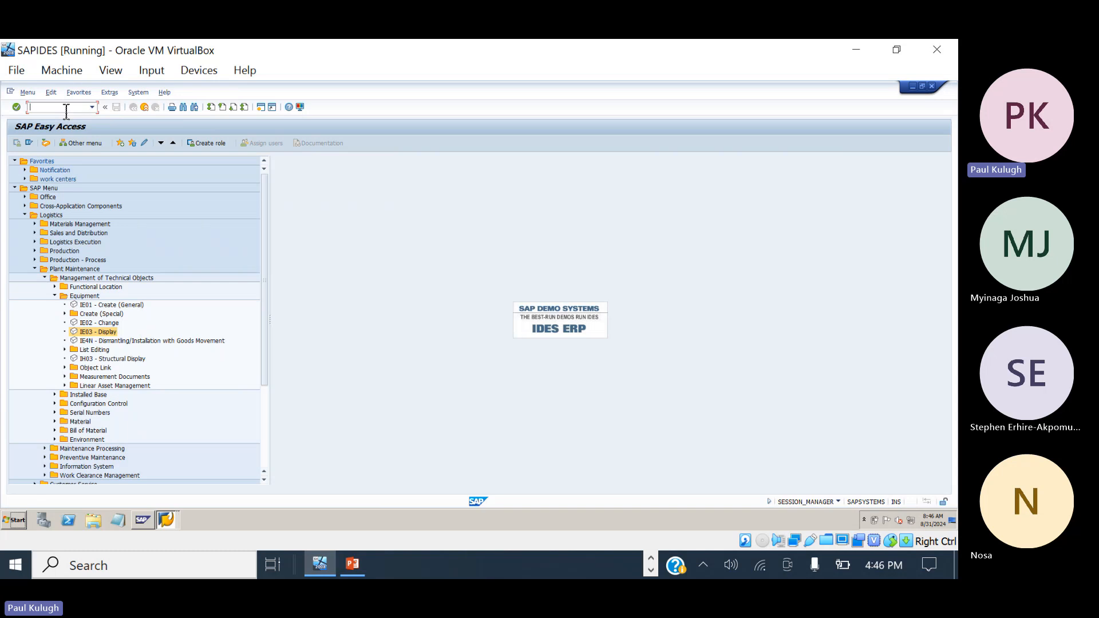
text(mm01)
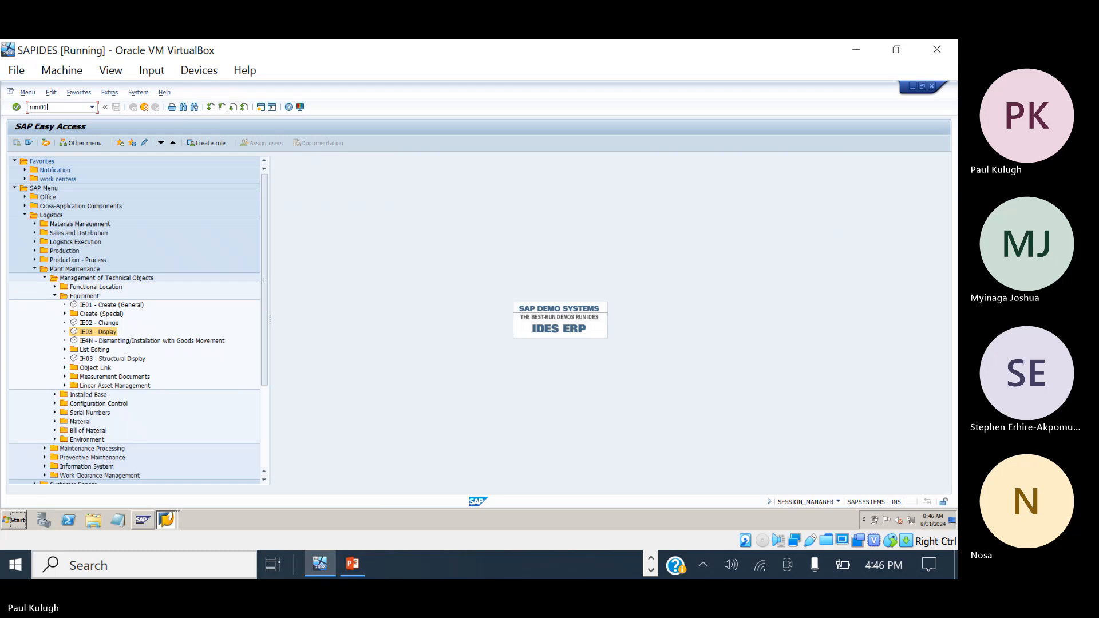
key(Return)
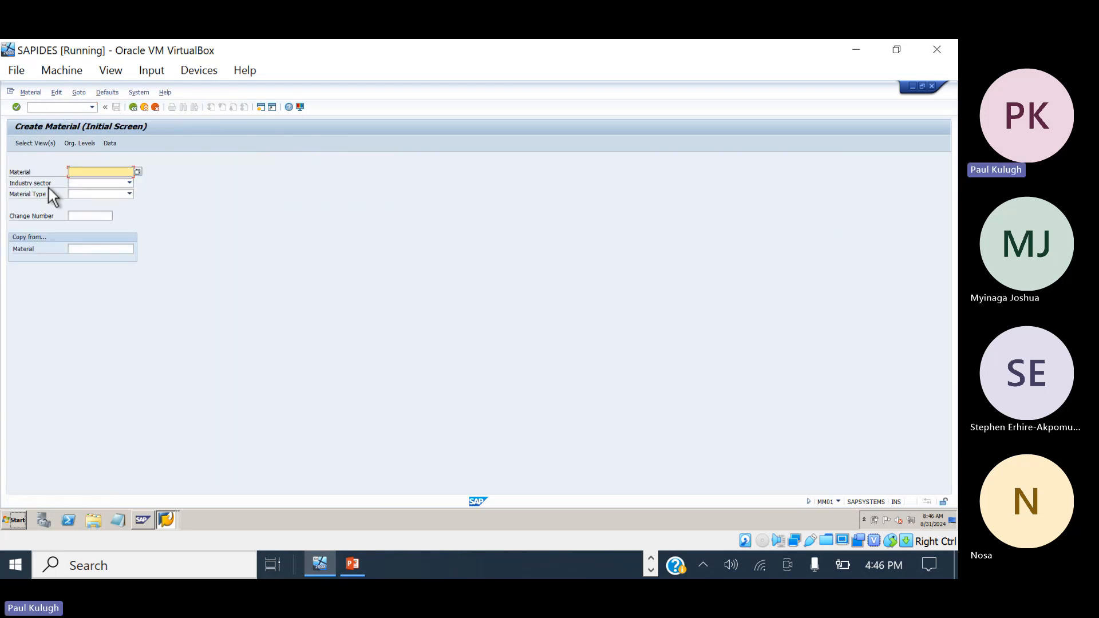
Set the new material's industry sector to Mechanical Engineering and its material type to Maintenance assembly.
click(90, 182)
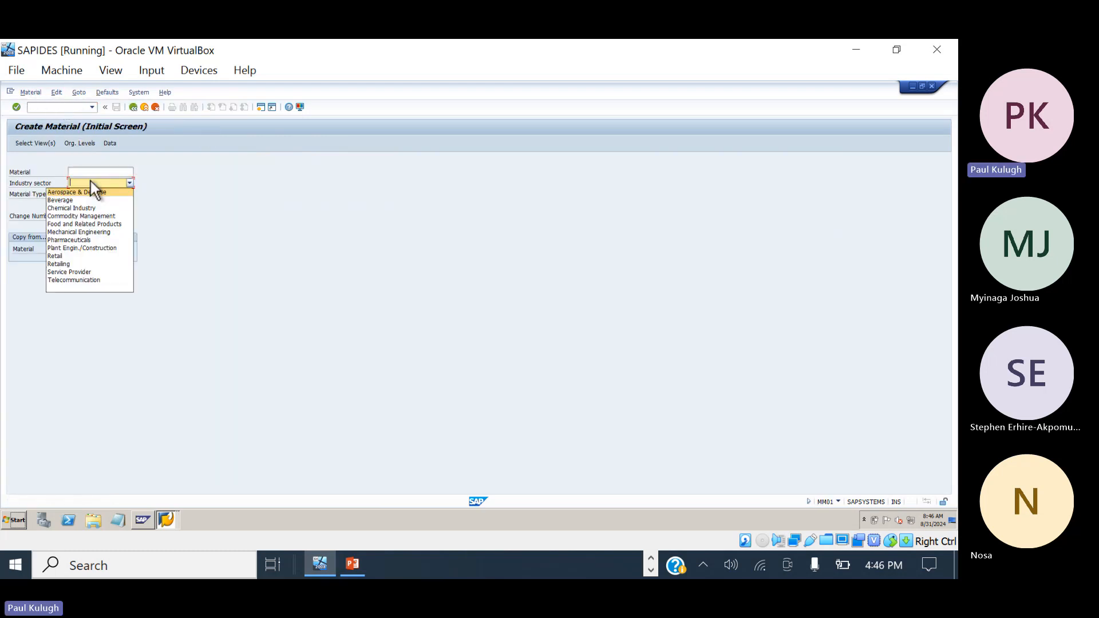
click(84, 233)
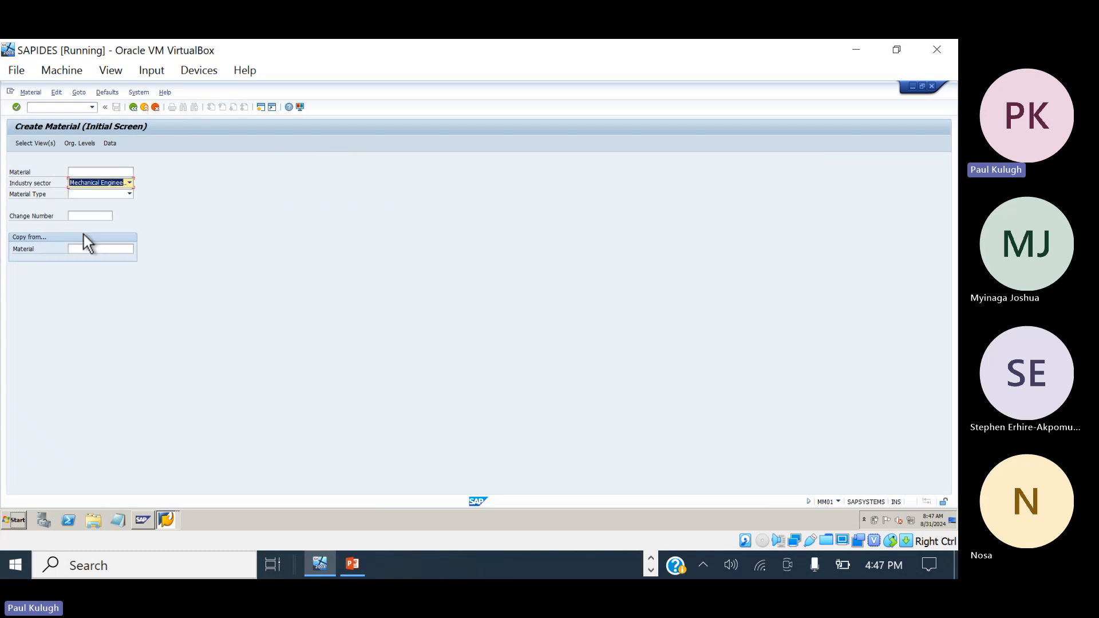
click(81, 194)
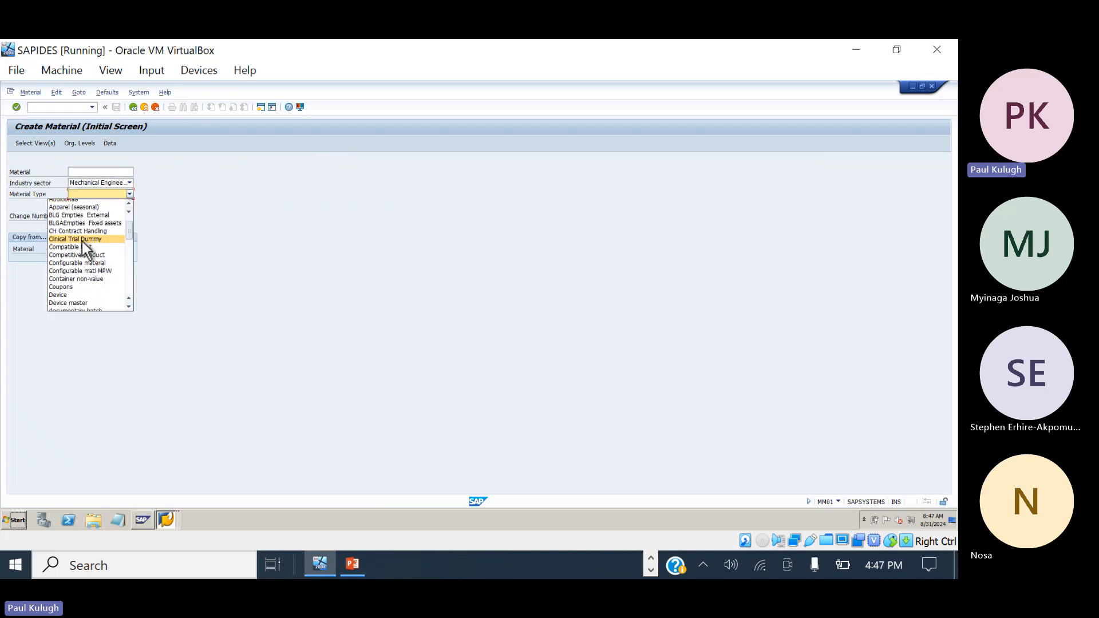
scroll(81, 241, down, 15)
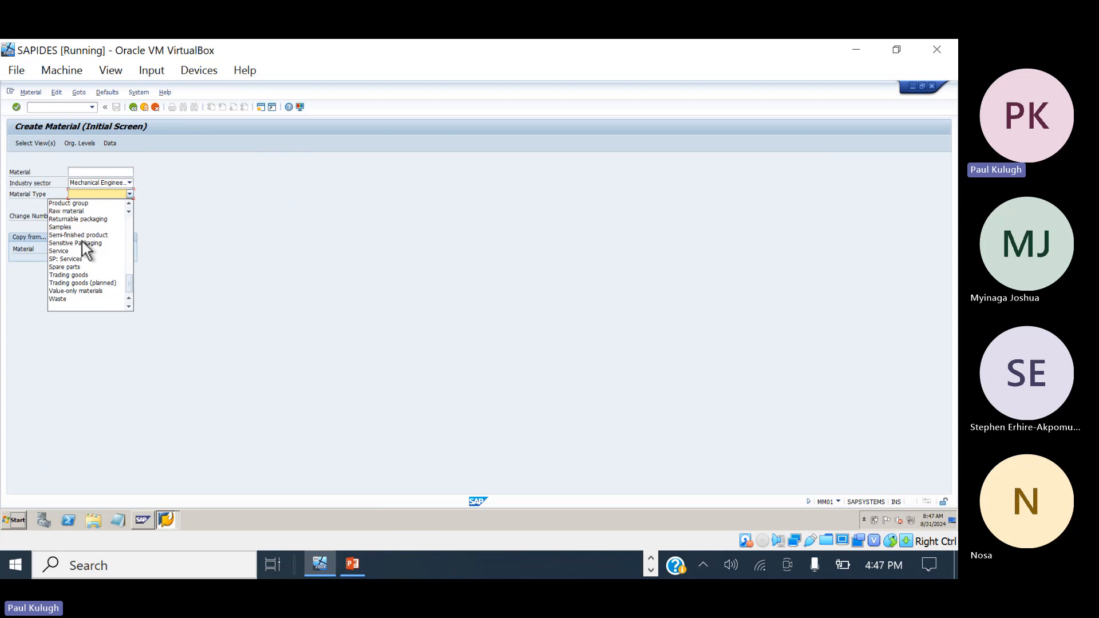
scroll(81, 241, up, 3)
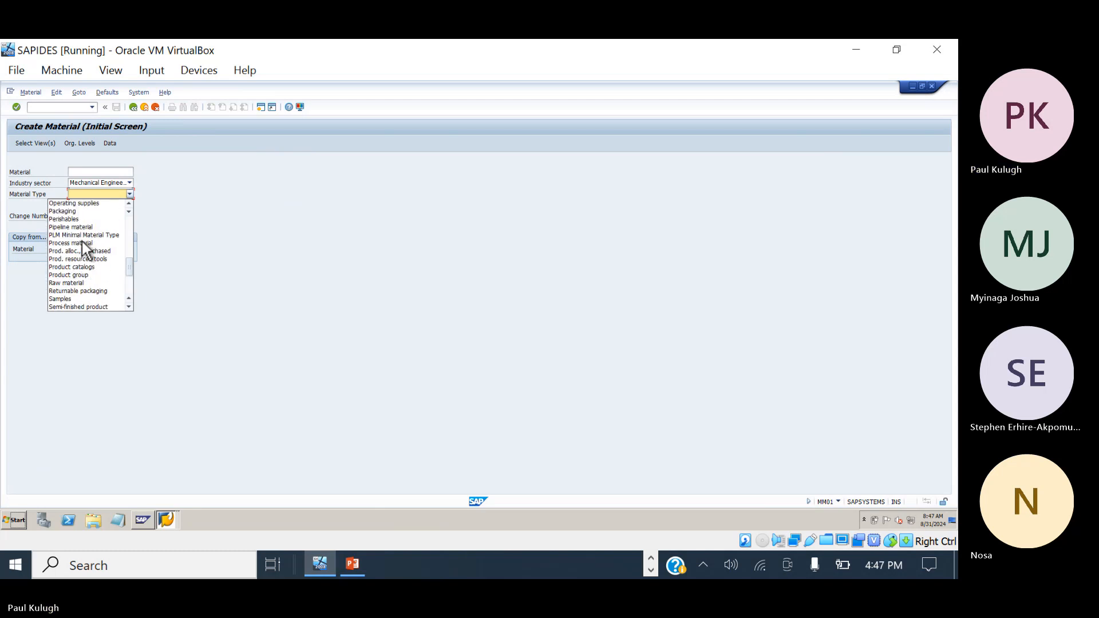
scroll(82, 242, up, 3)
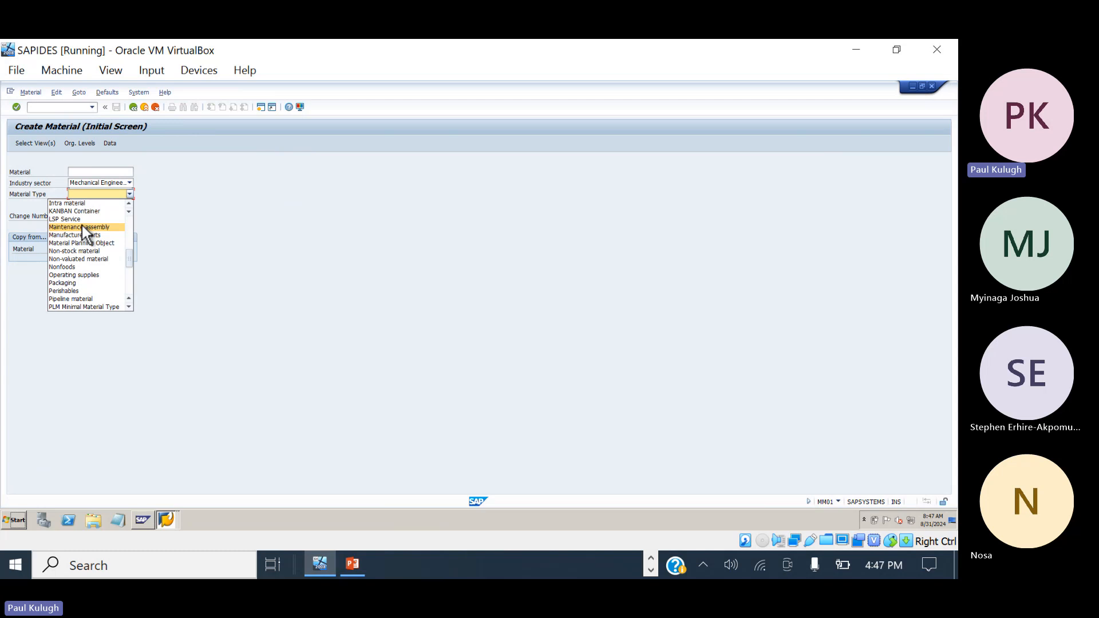
click(94, 227)
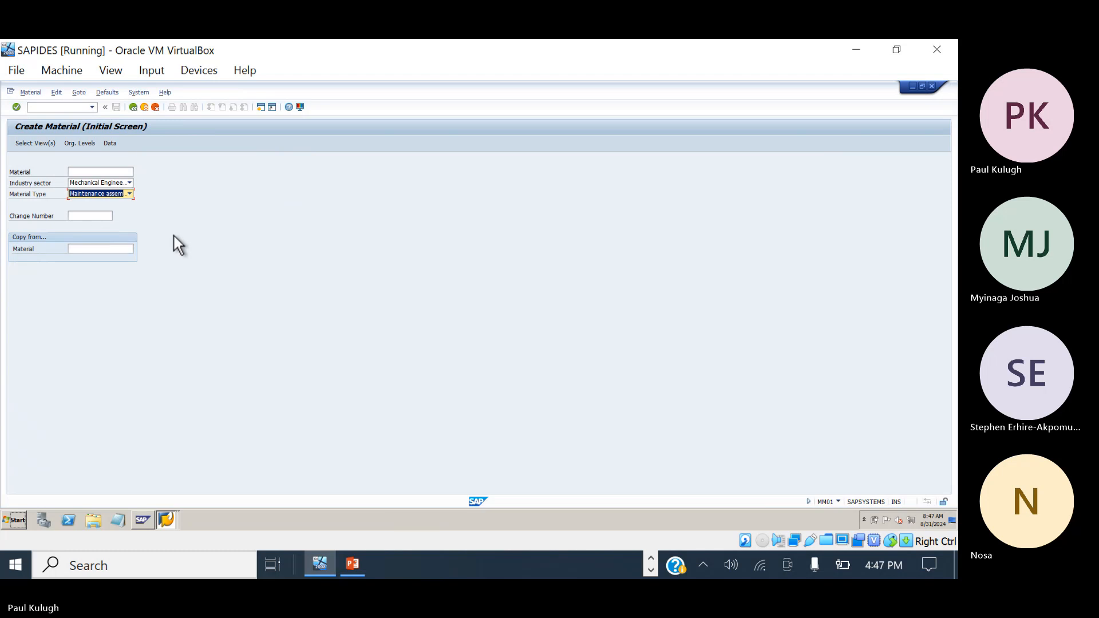
click(93, 193)
click(87, 204)
Select the Basic Data 1 and Basic Data 2 views for the new material and continue to its data entry.
key(Return)
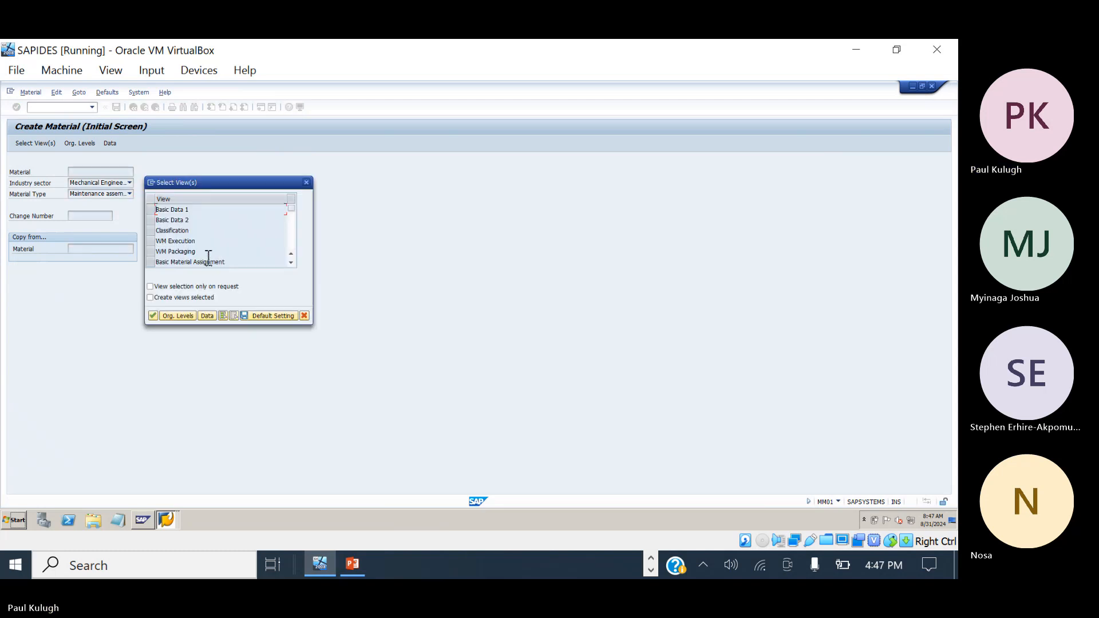
click(153, 208)
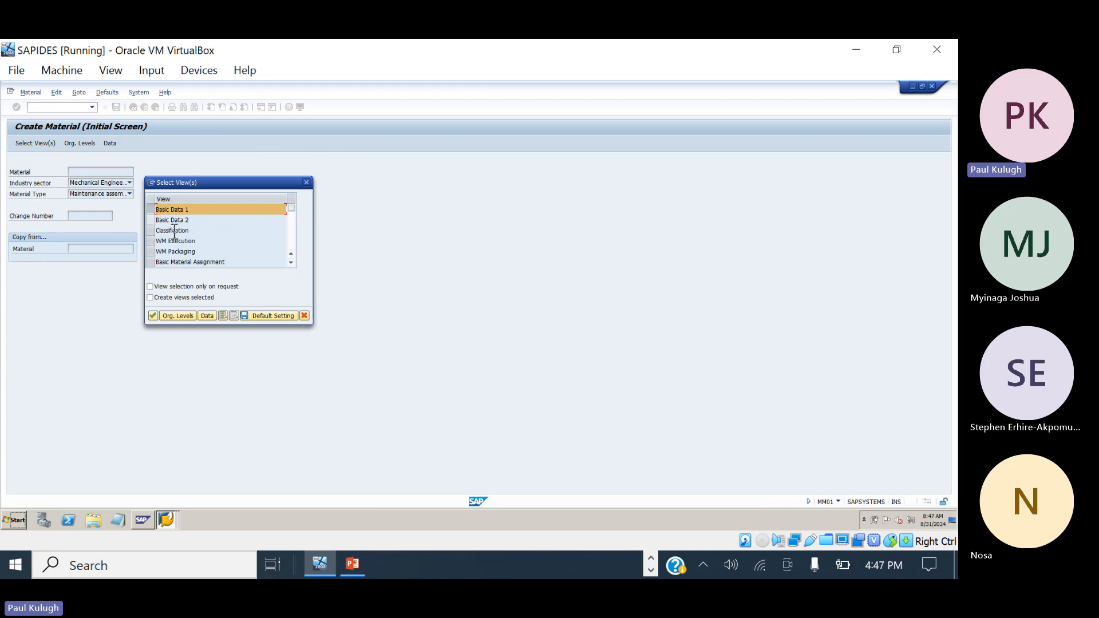
click(234, 316)
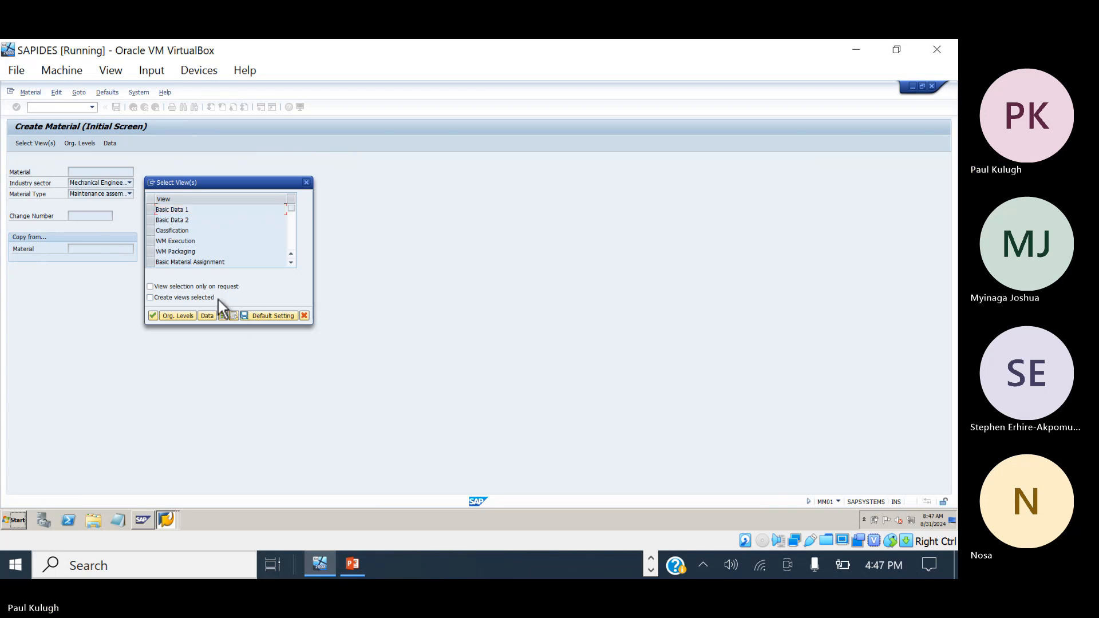
click(147, 211)
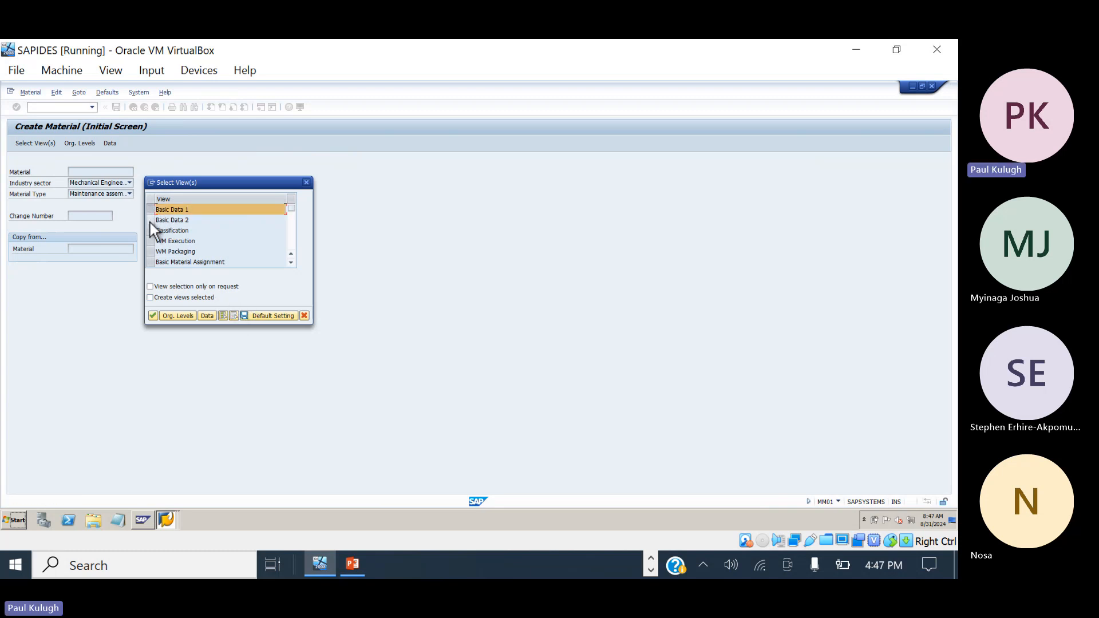
click(150, 223)
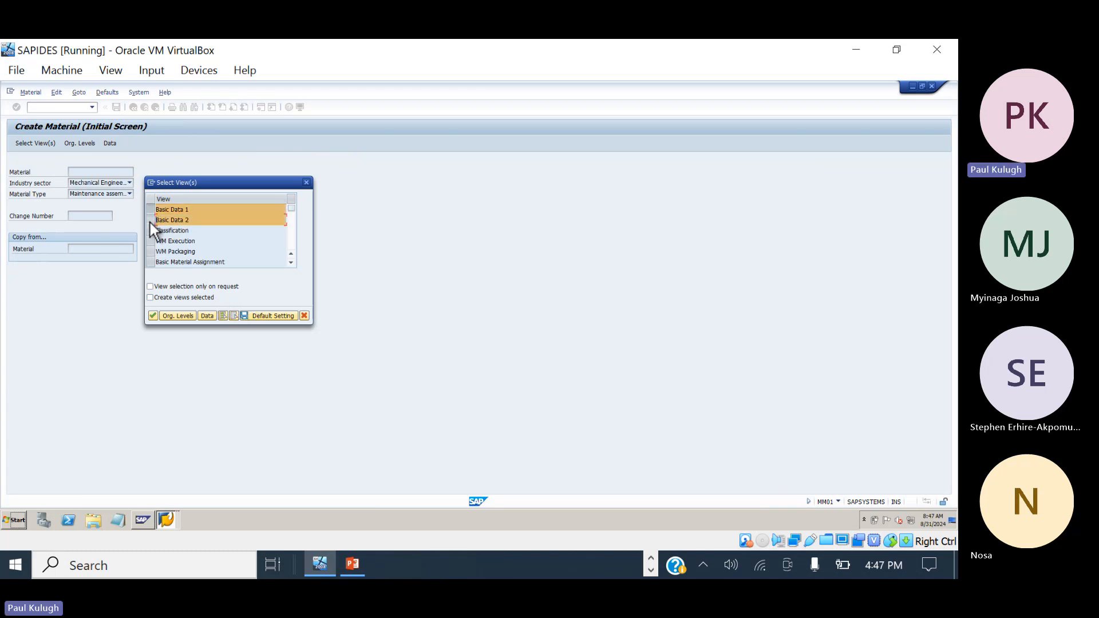
click(174, 316)
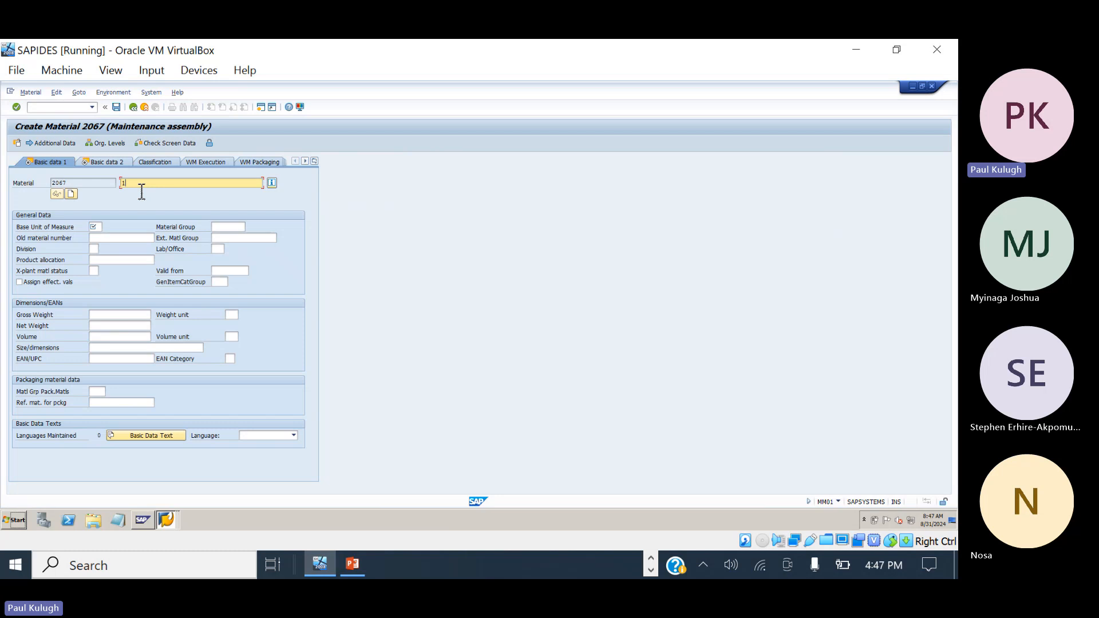
Enter "15T Crane Constrution Type" as the new material's description.
text(5T Crane)
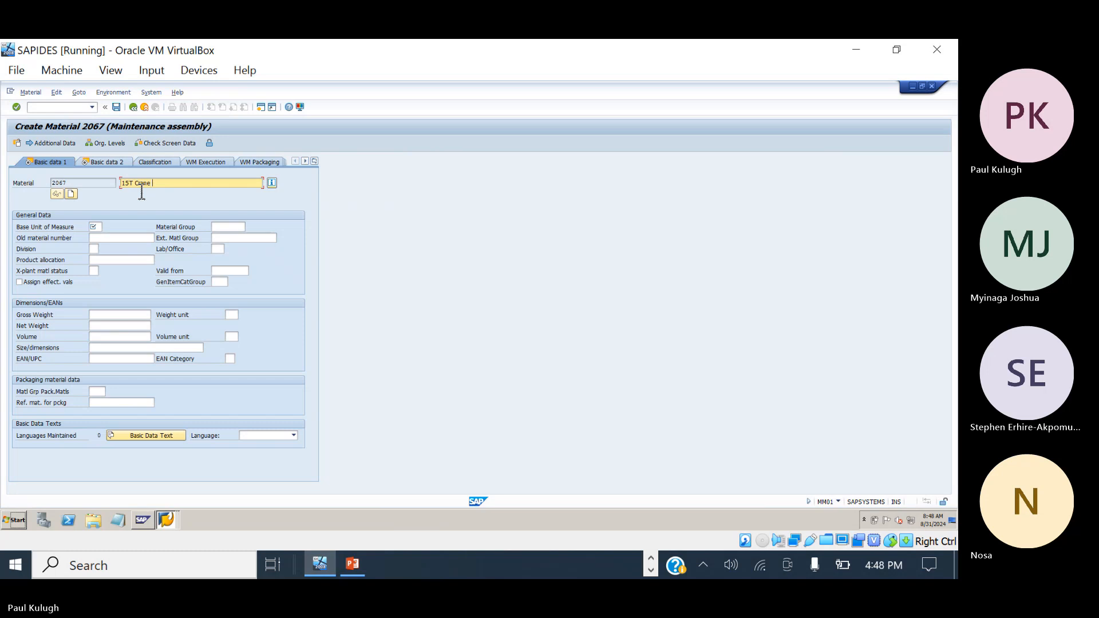
text( Constr)
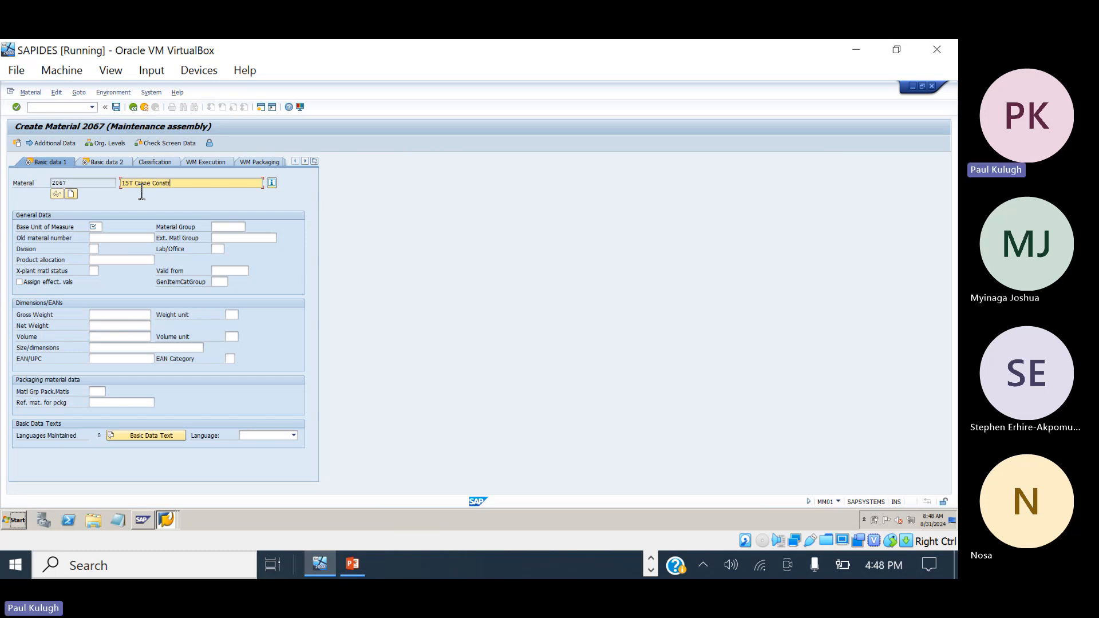
text(ution)
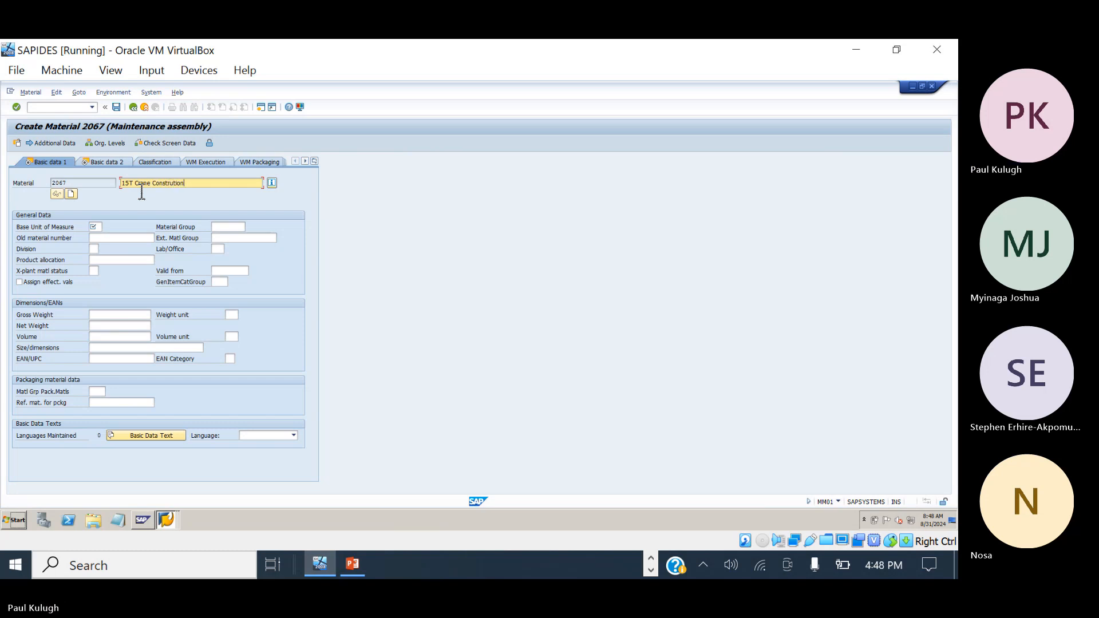
text( Type)
Set the 15T crane material's base unit of measure to PC, pass through both basic data views and save the material.
click(95, 227)
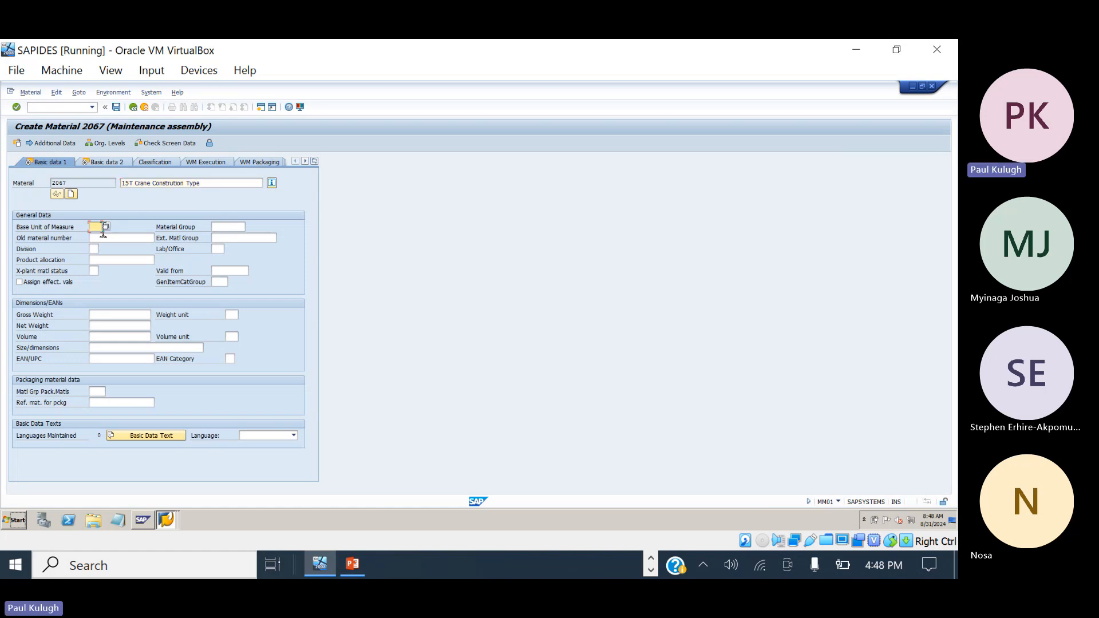
text(p)
click(97, 236)
key(Return)
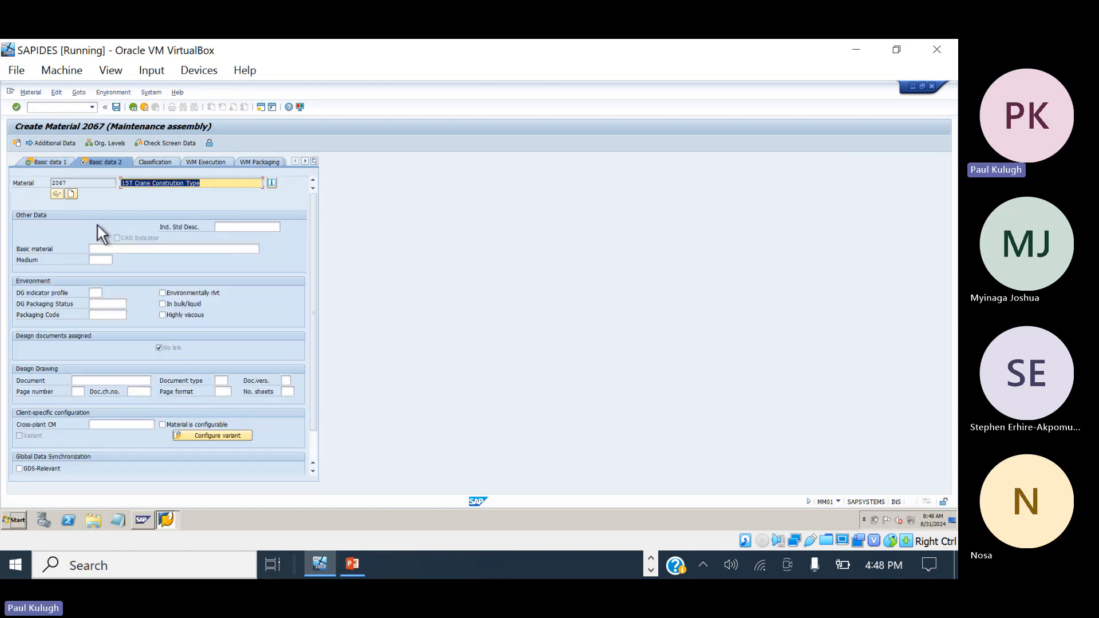
key(Return)
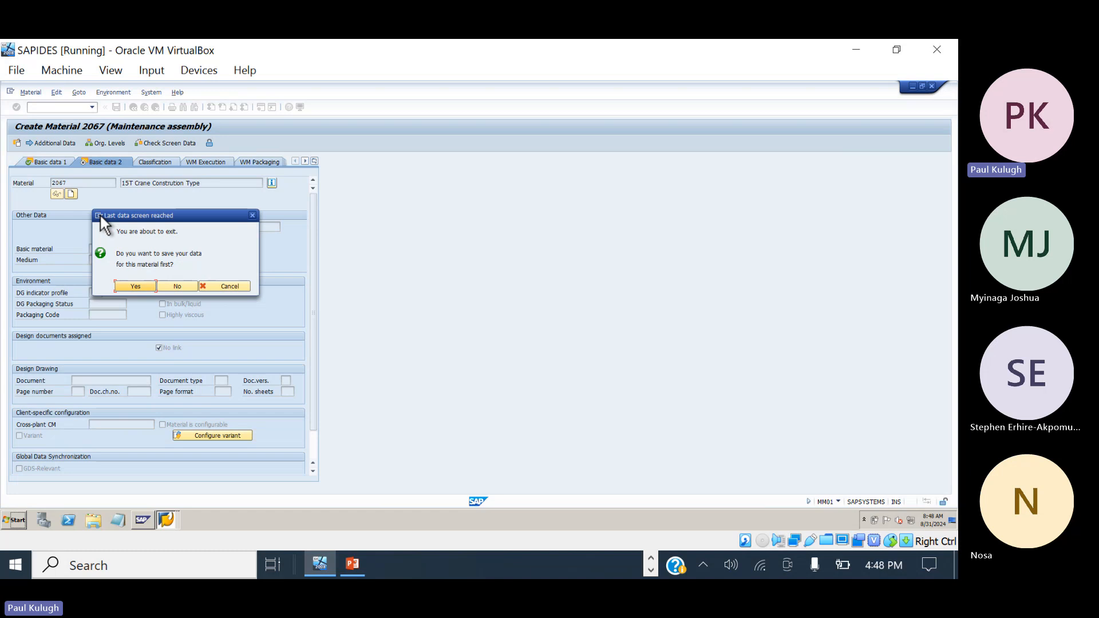
click(135, 285)
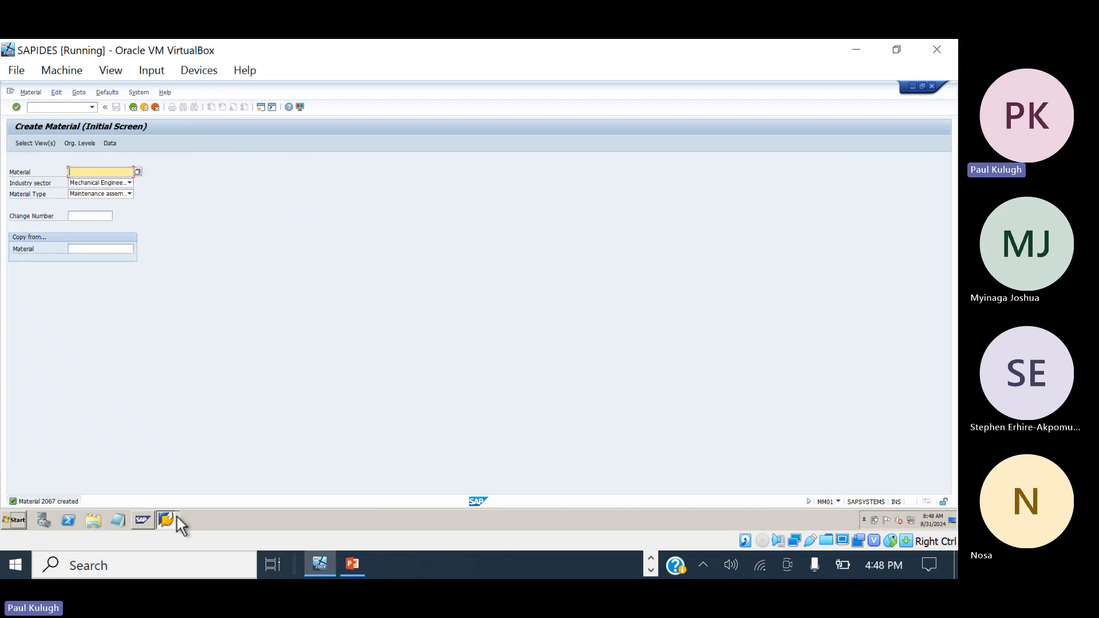
Switch to Notepad and record the material number 2067 on its own line below the Housing line, leaving blank lines between.
click(357, 573)
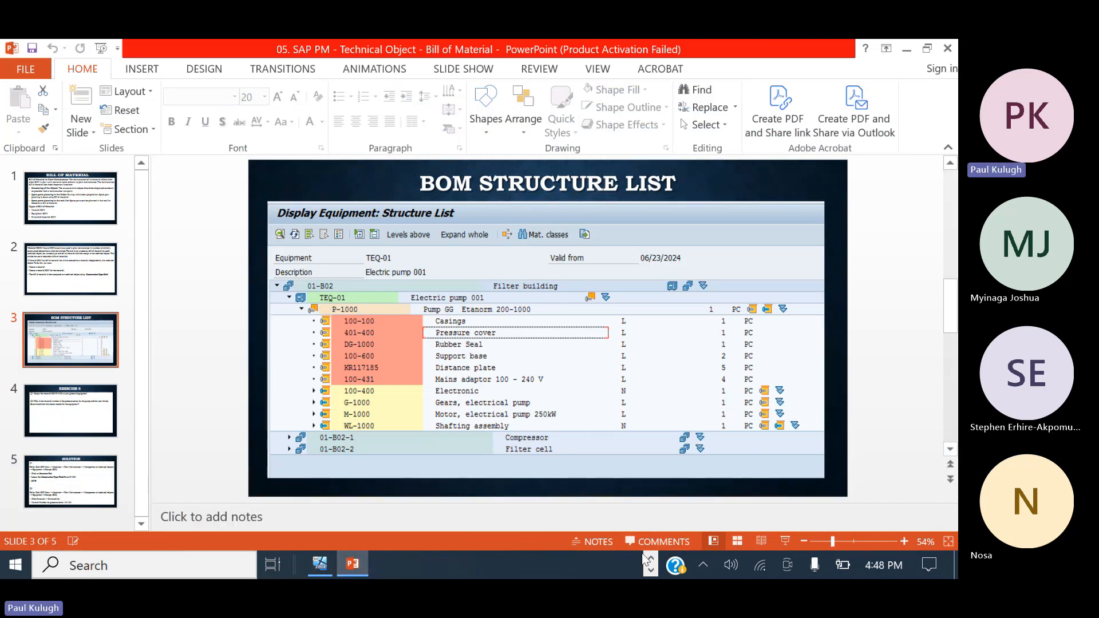
click(650, 571)
click(651, 571)
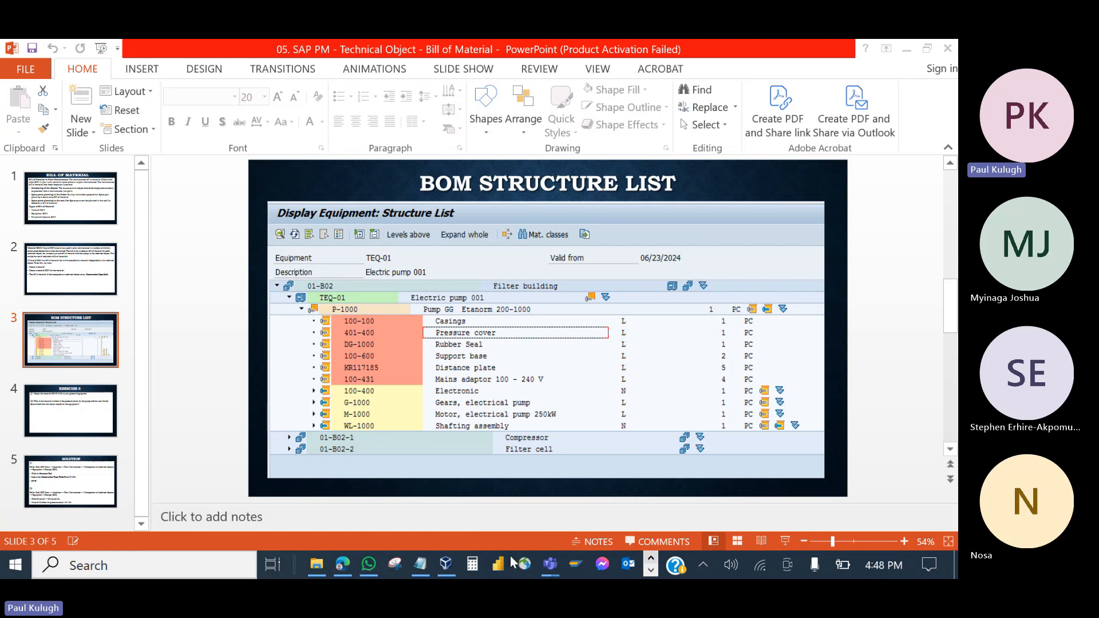
click(423, 573)
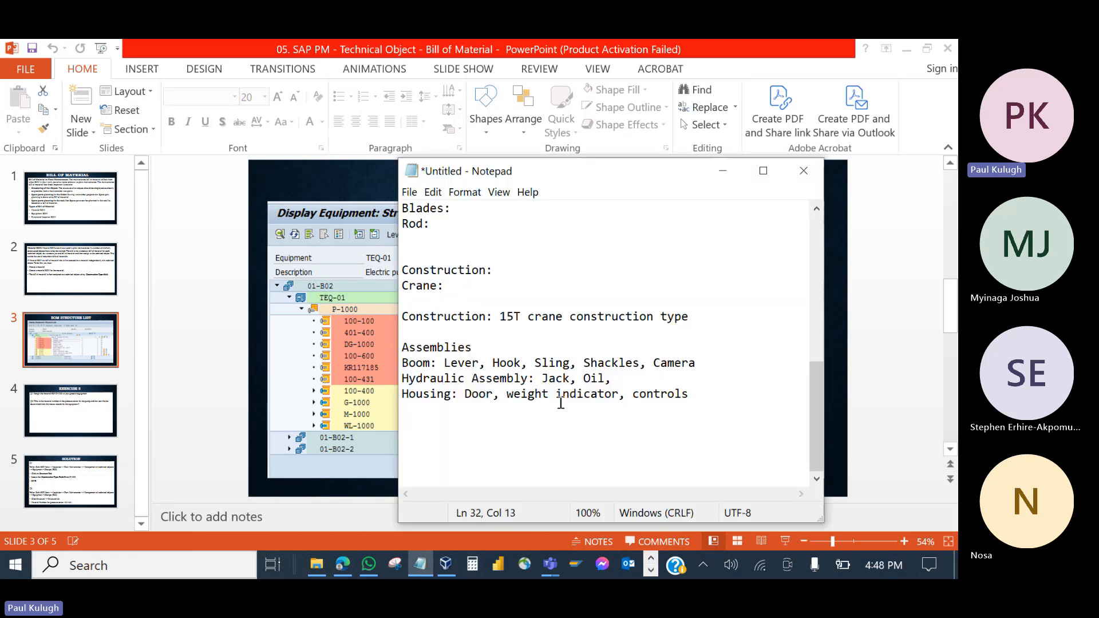
click(701, 398)
key(Return)
key(Return)
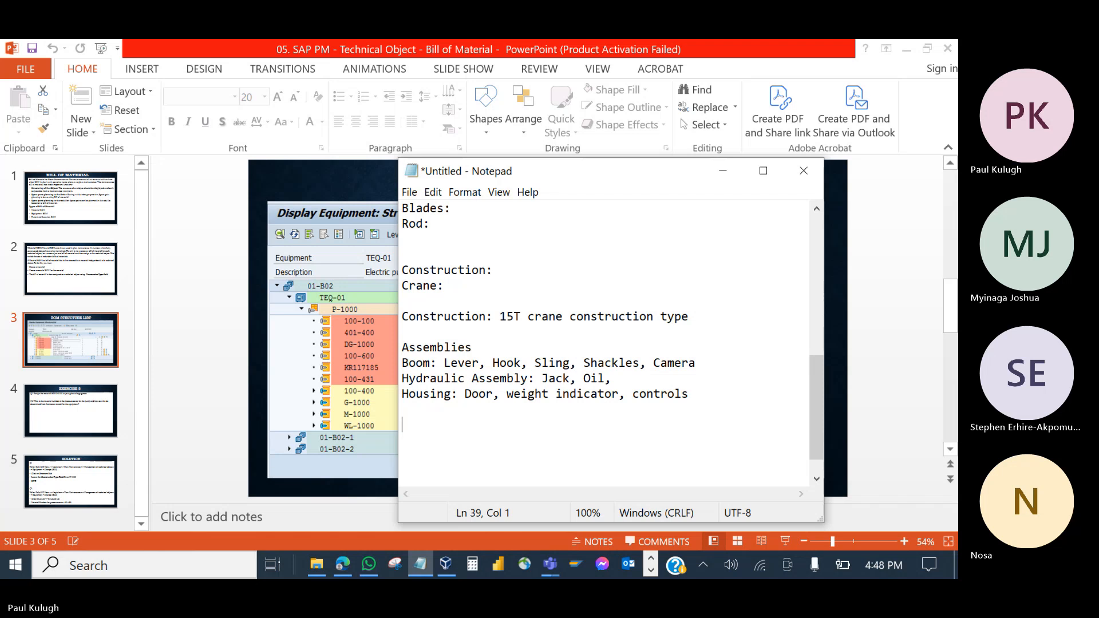
key(Return)
text(2067)
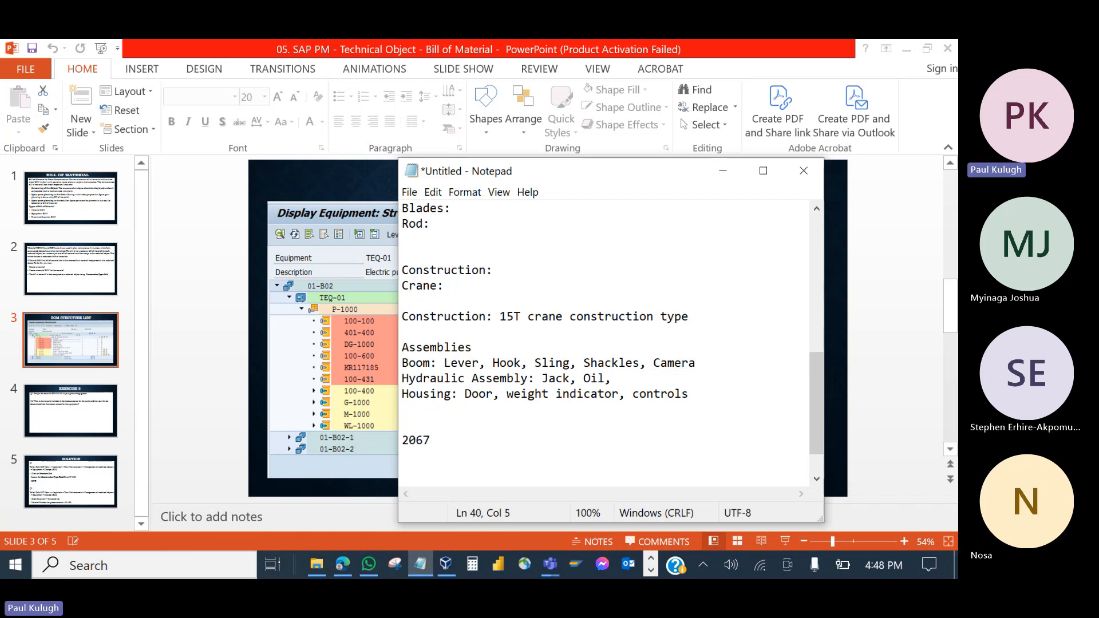
key(Return)
click(415, 365)
click(427, 382)
click(426, 399)
click(349, 393)
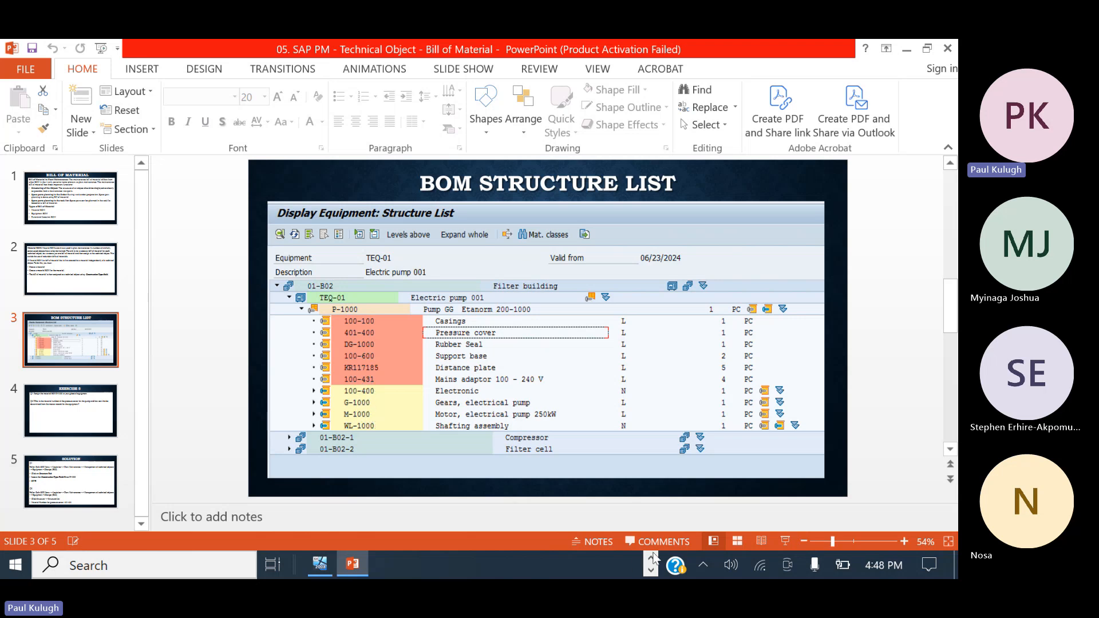
Return to SAP and start another maintenance assembly material with the Basic Data 1 and Basic Data 2 views.
click(321, 563)
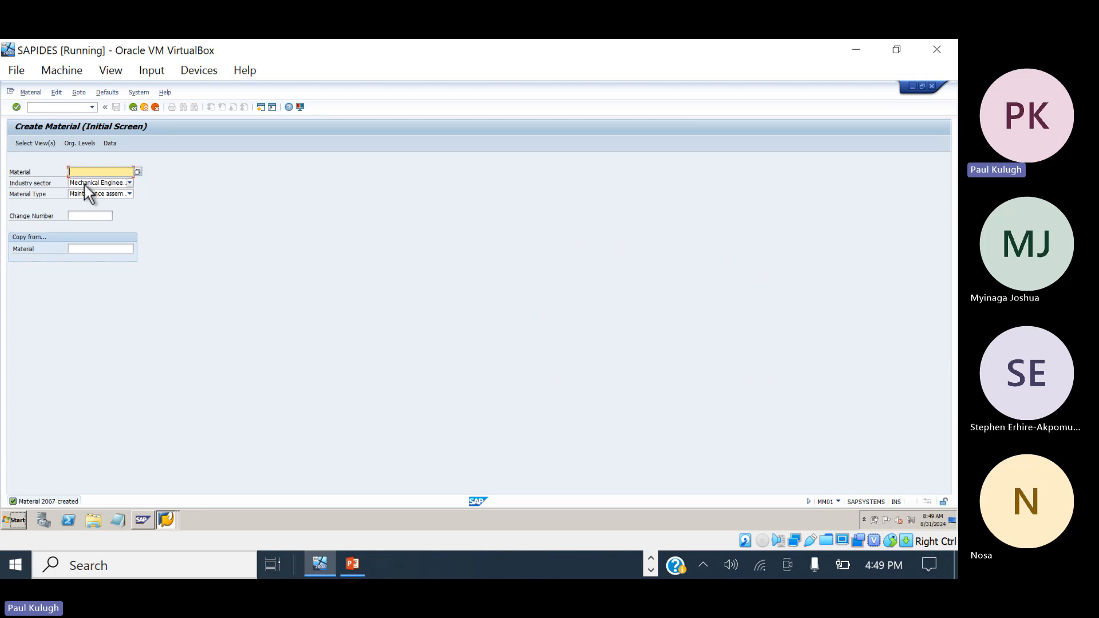
key(Return)
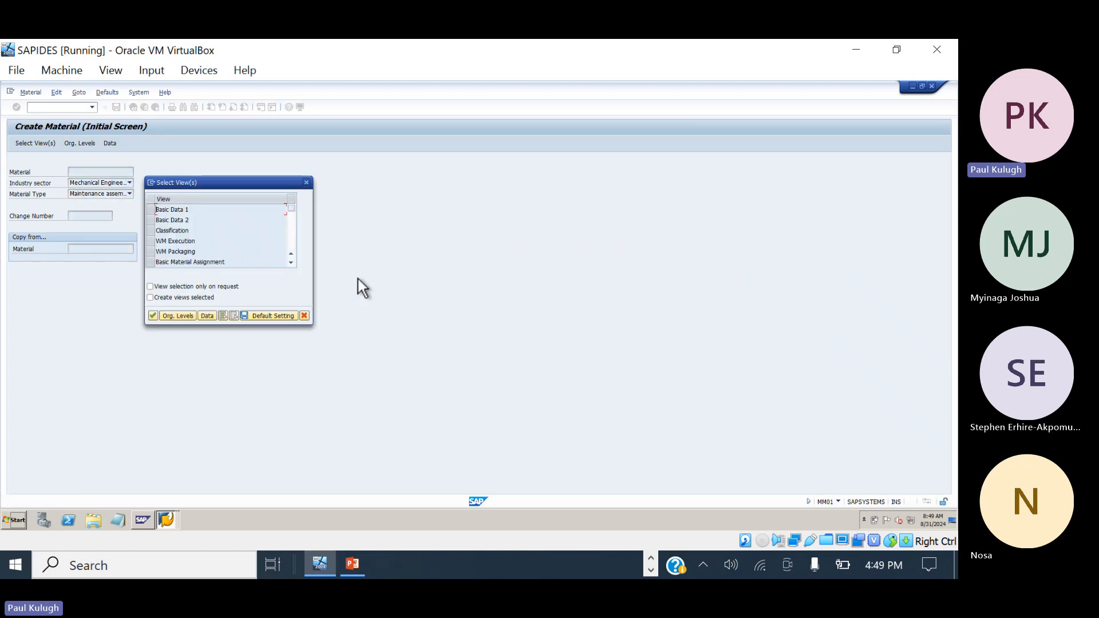
click(150, 208)
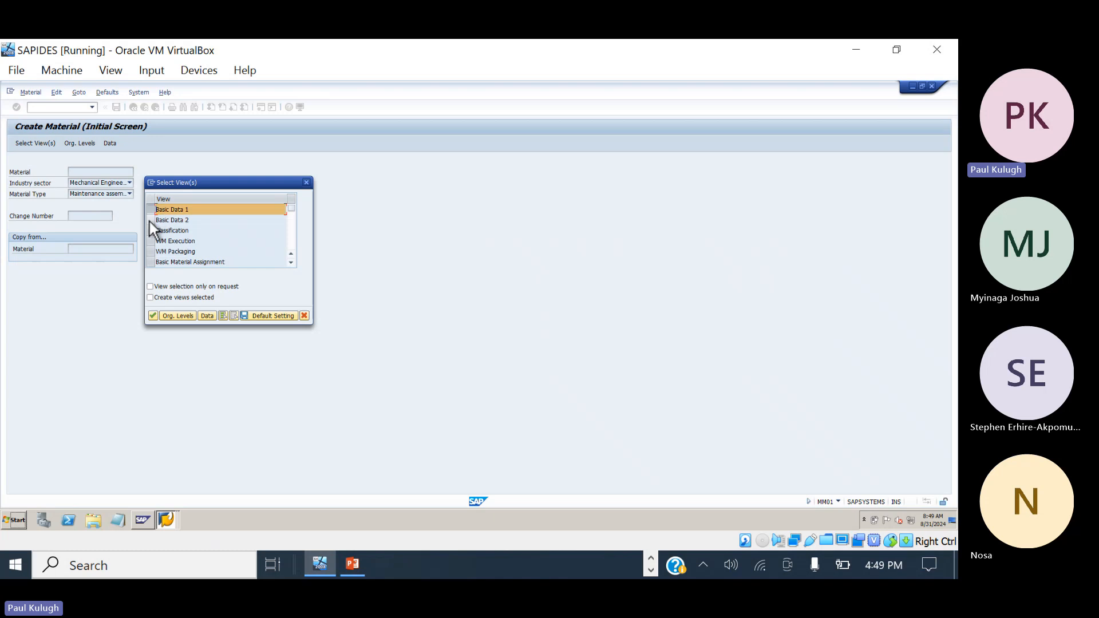
click(149, 221)
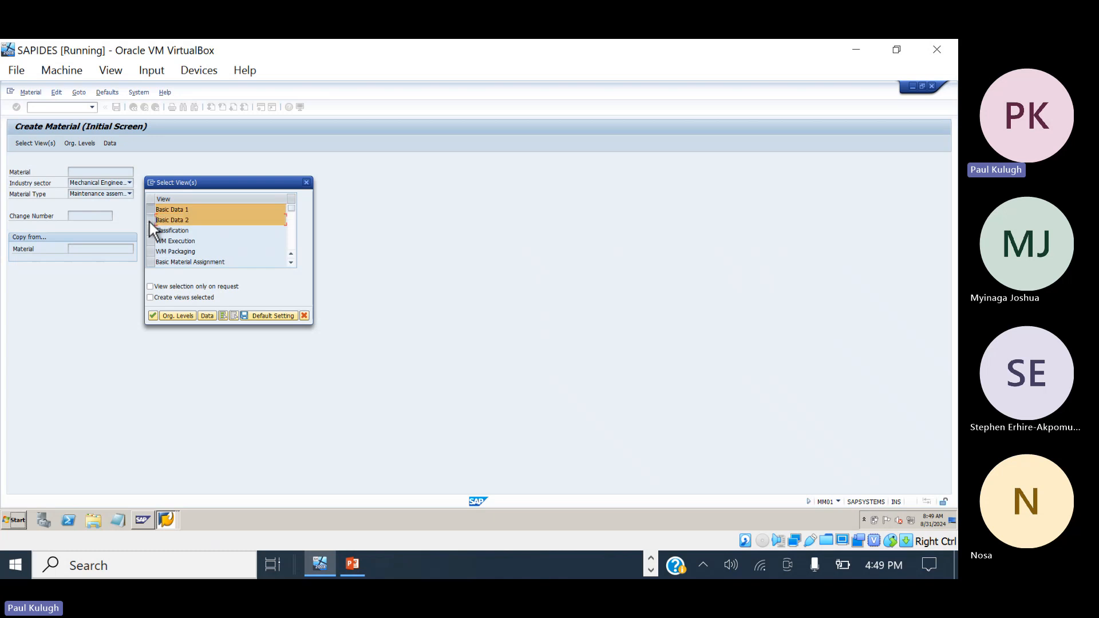
click(178, 317)
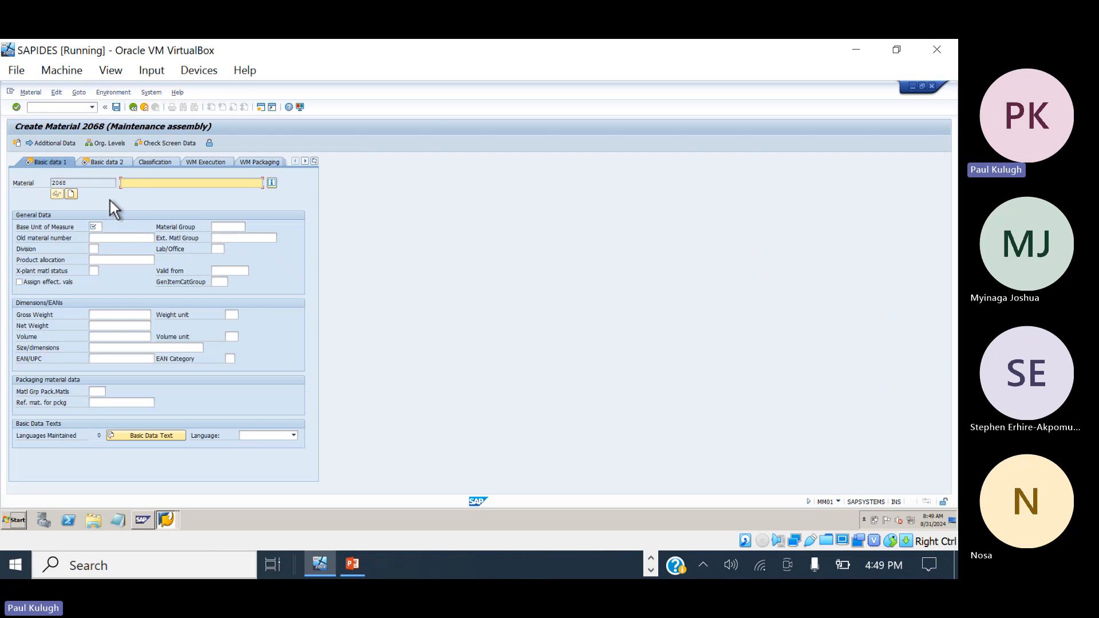
Check the Notepad assembly list, describe the new SAP material as "Boom Assembly", set its base unit to PC and save it.
click(355, 564)
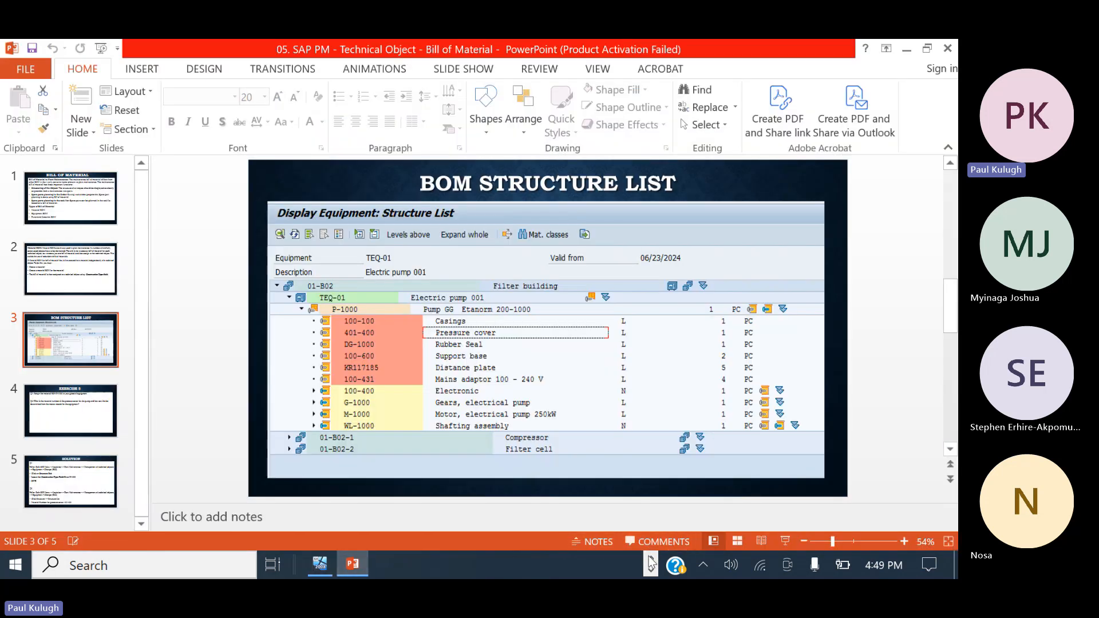
click(320, 565)
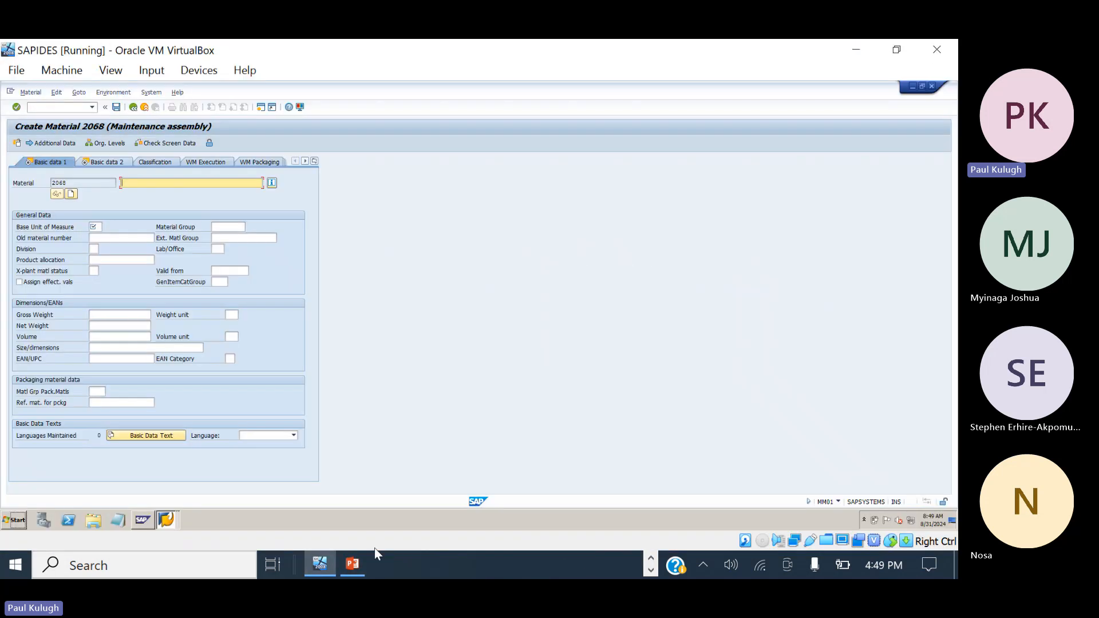
click(649, 571)
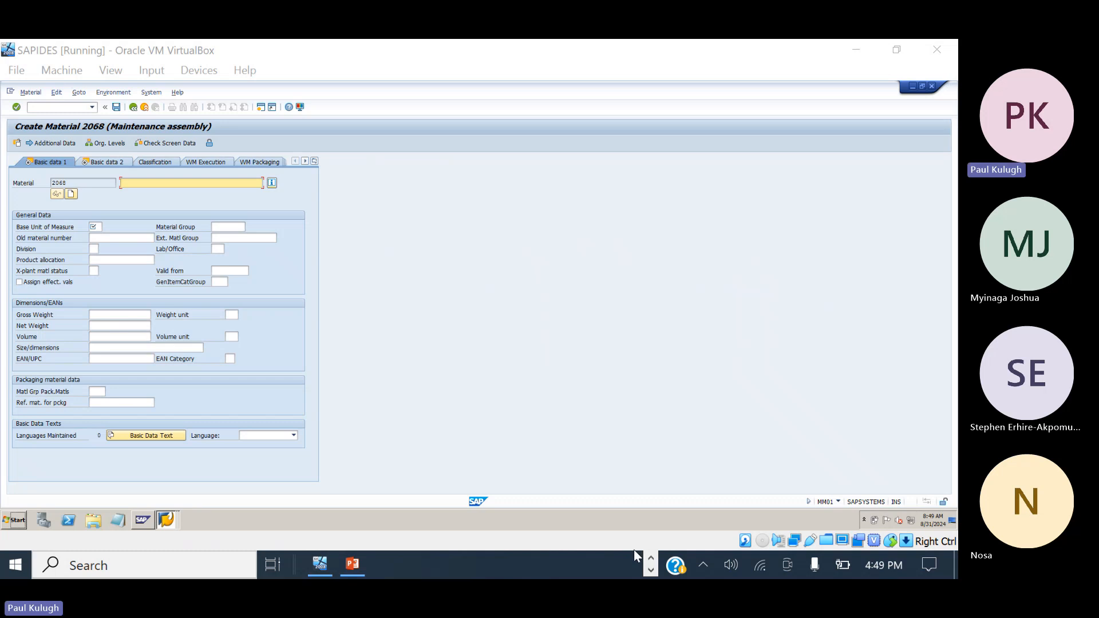
click(422, 567)
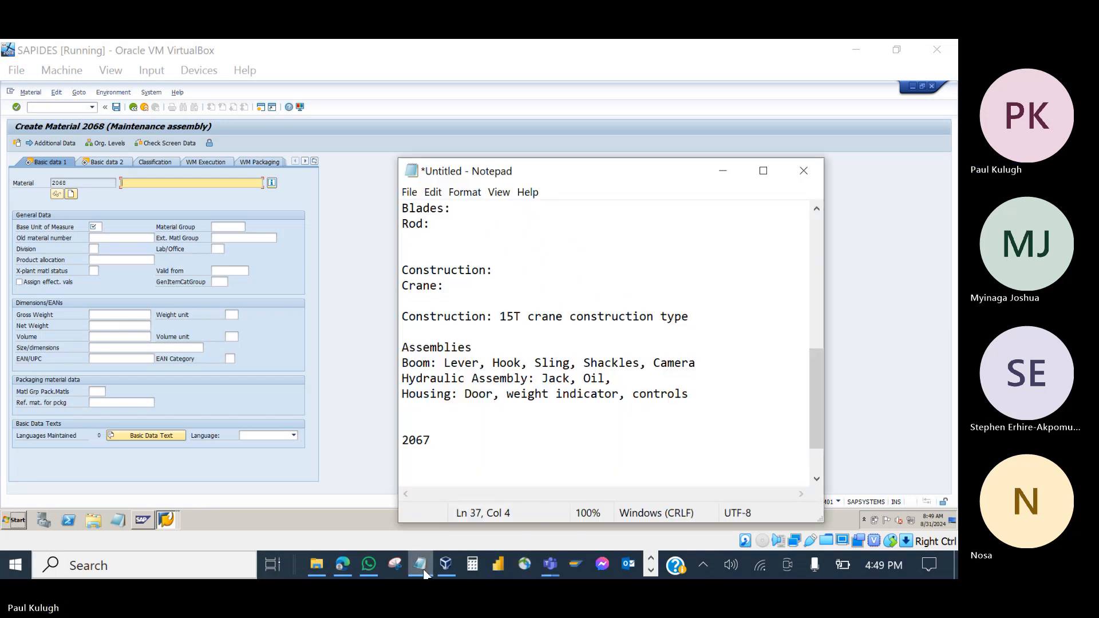
click(422, 566)
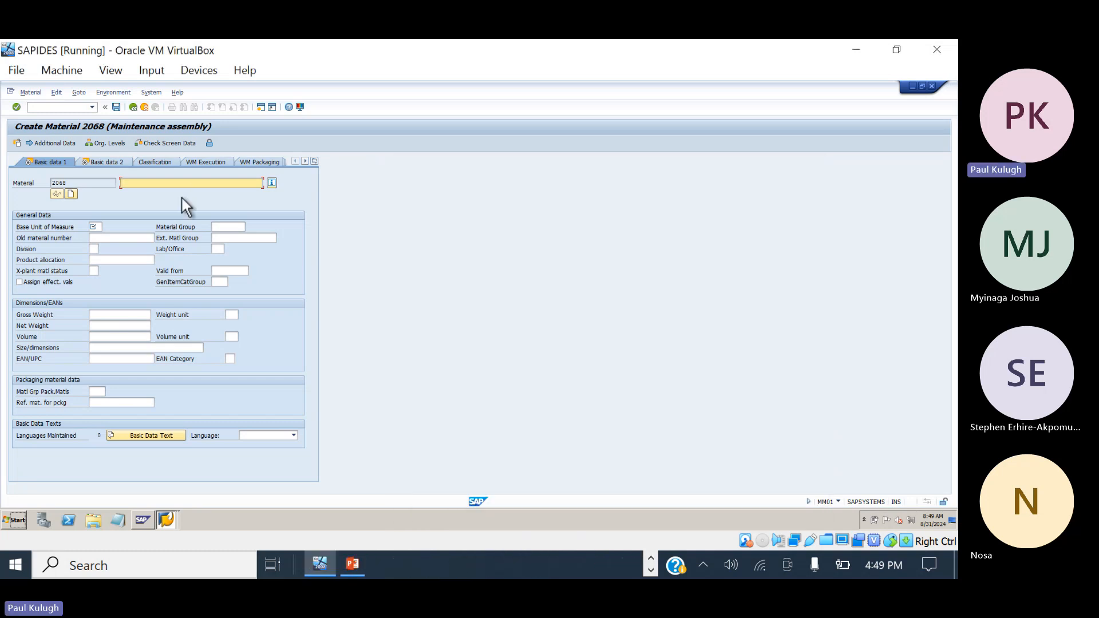
text(Boom Assembly)
click(98, 228)
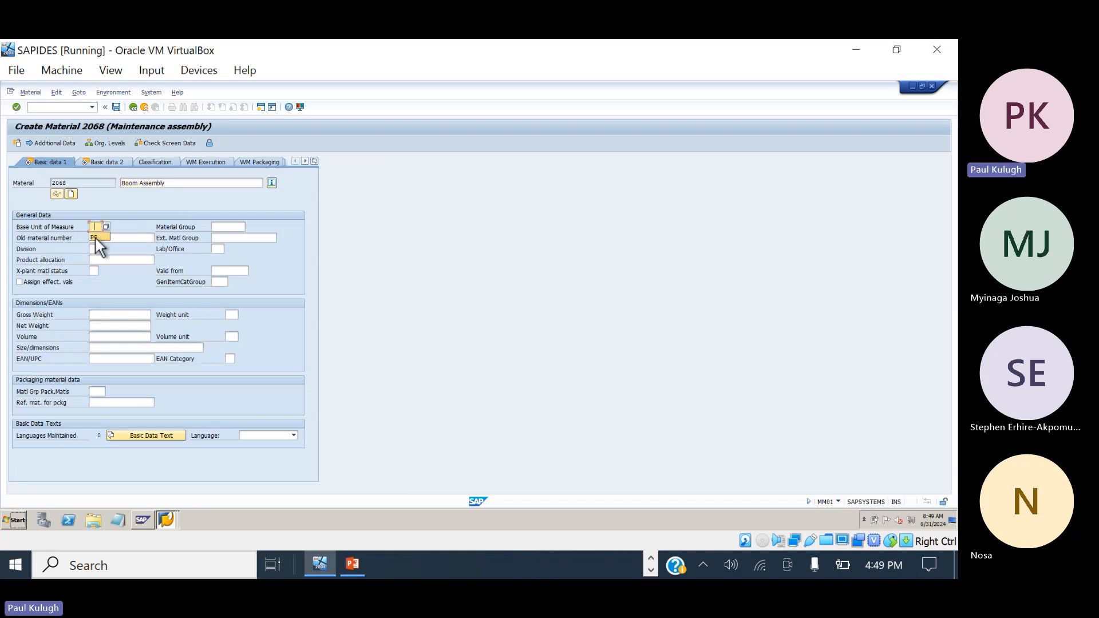
key(Return)
key(Return)
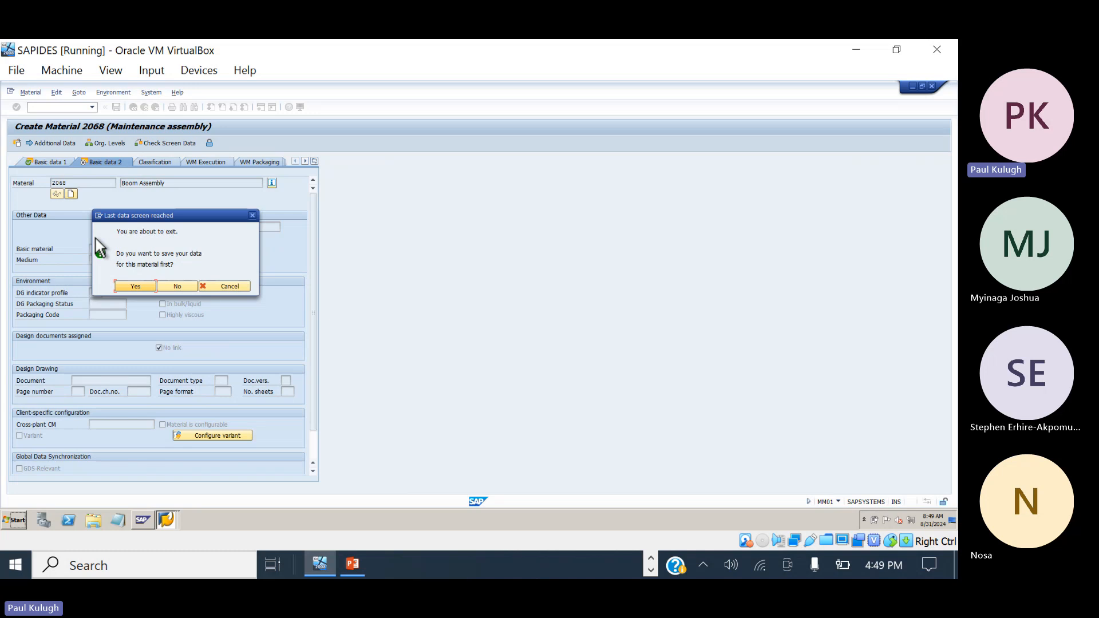
click(136, 286)
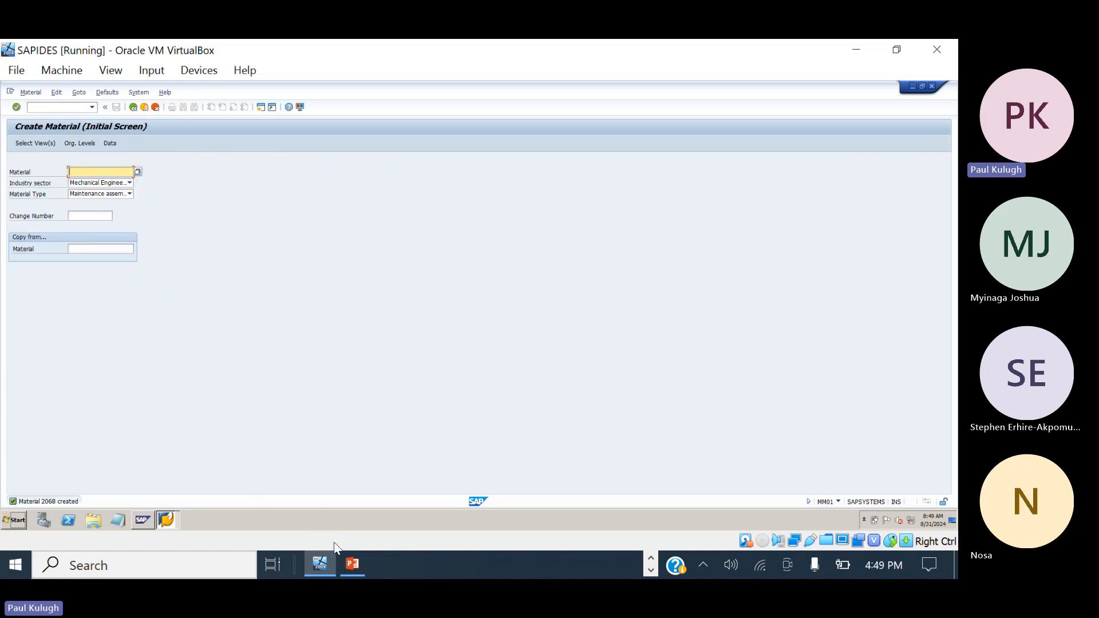
Switch to Notepad and record the material number 2068 below 2067, separated by a blank line.
click(651, 558)
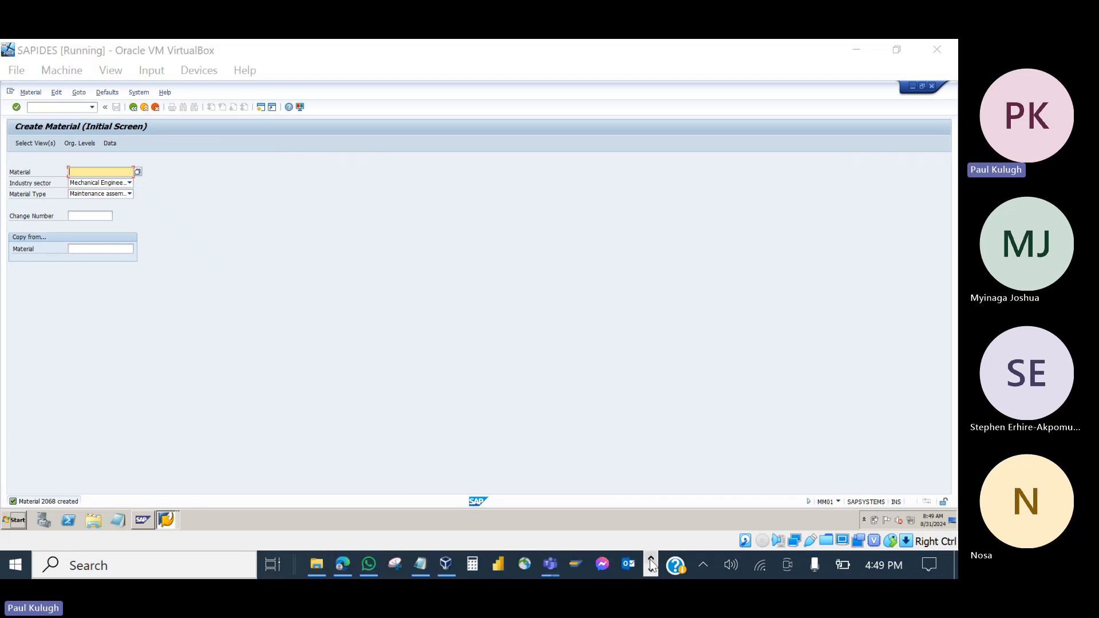
click(424, 564)
click(454, 451)
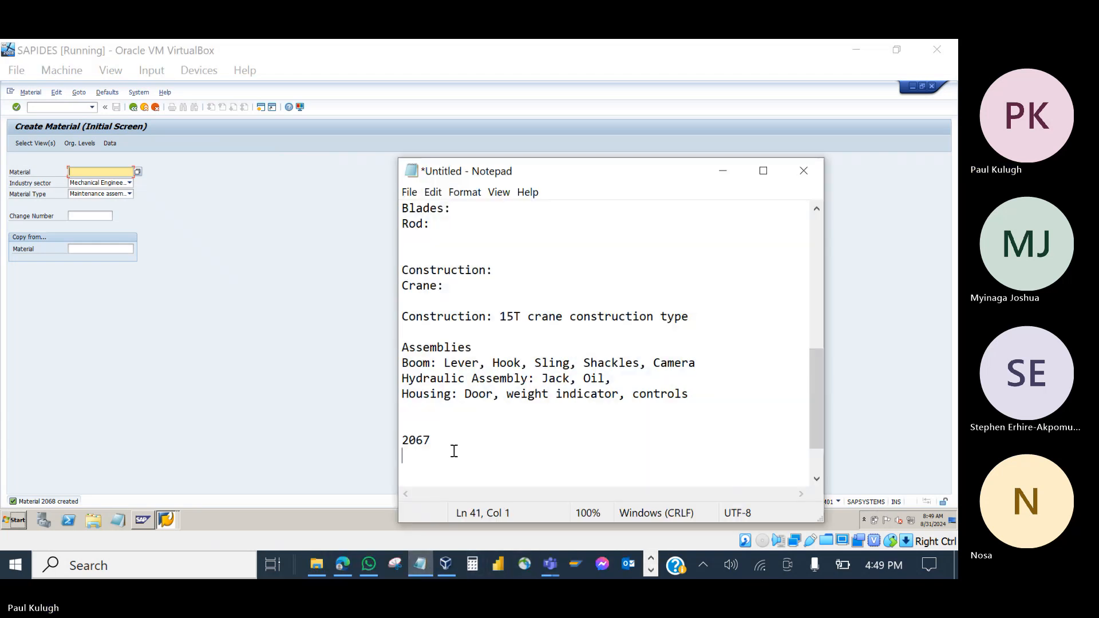
key(Return)
text(2068)
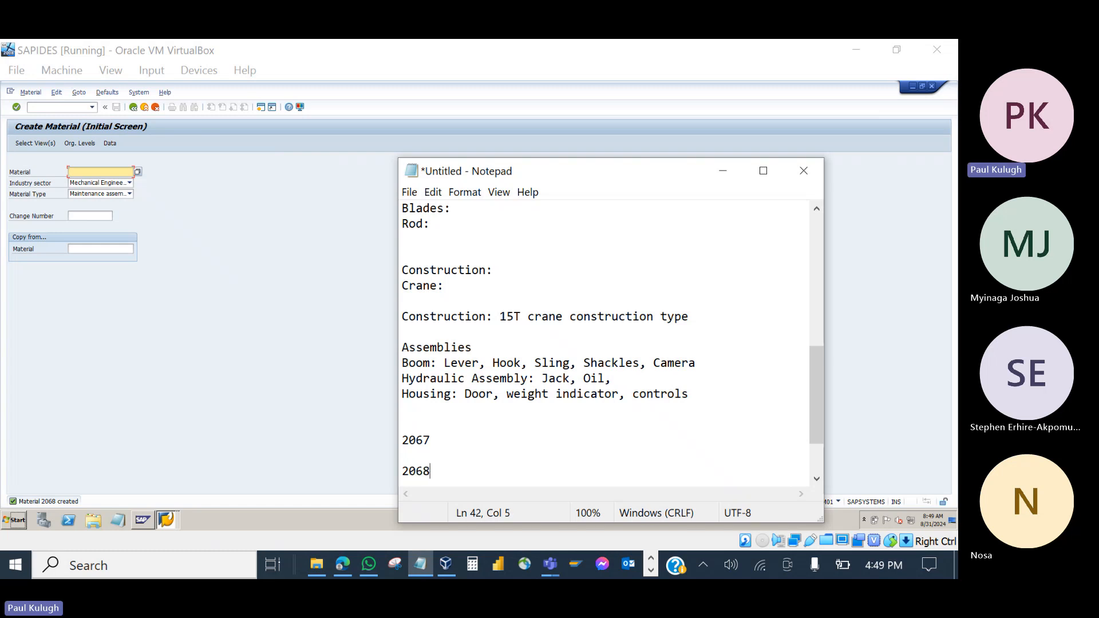
key(Return)
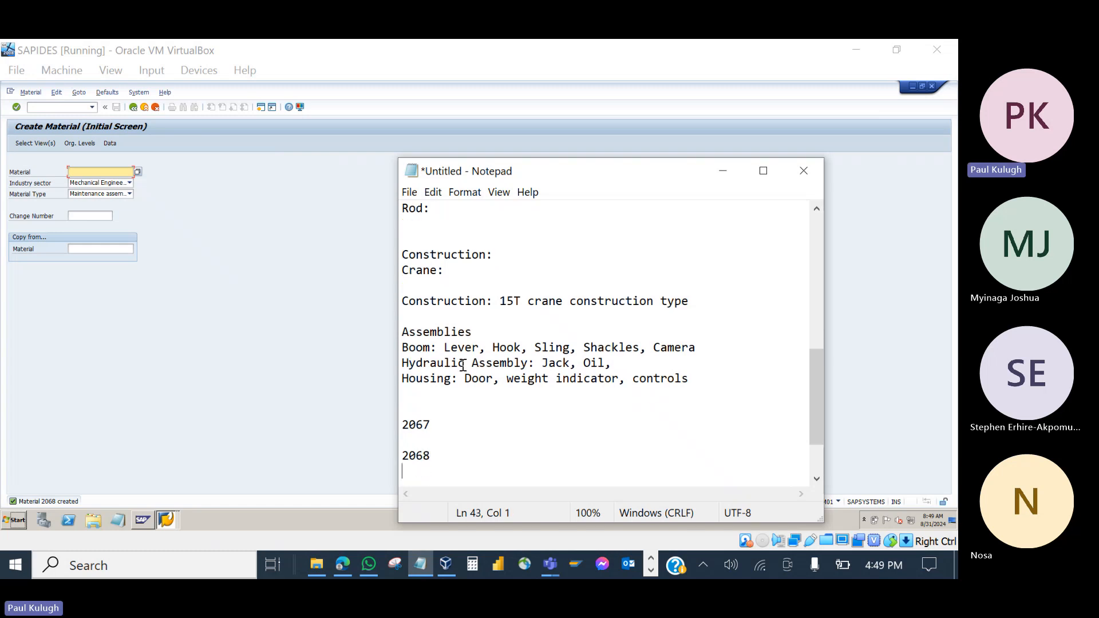
Return to SAP and open a further maintenance assembly material, selecting the Basic Data 1 and Basic Data 2 views.
click(191, 205)
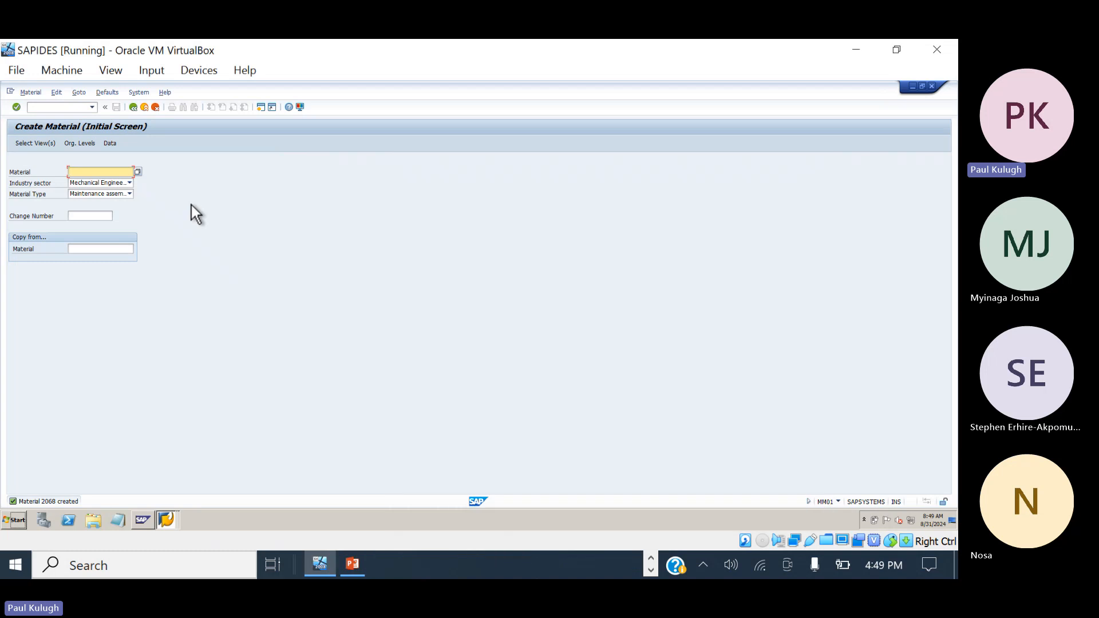
key(Return)
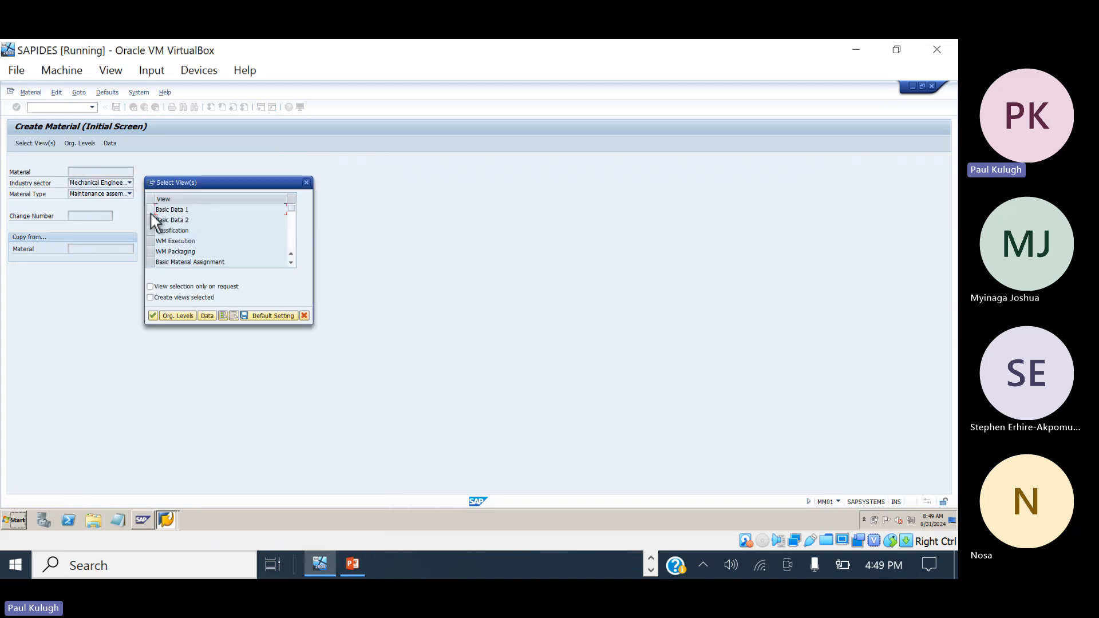
click(150, 210)
click(149, 219)
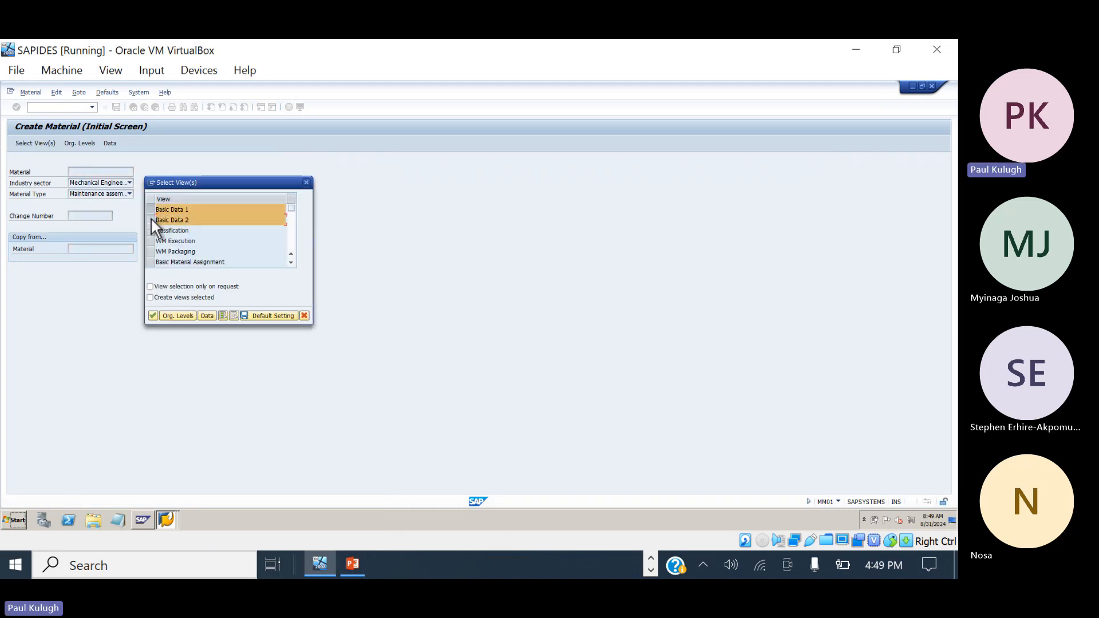
click(181, 314)
Describe the new maintenance assembly material as "Hydraulic Assembly", set its base unit of measure to PC and save it.
text(H)
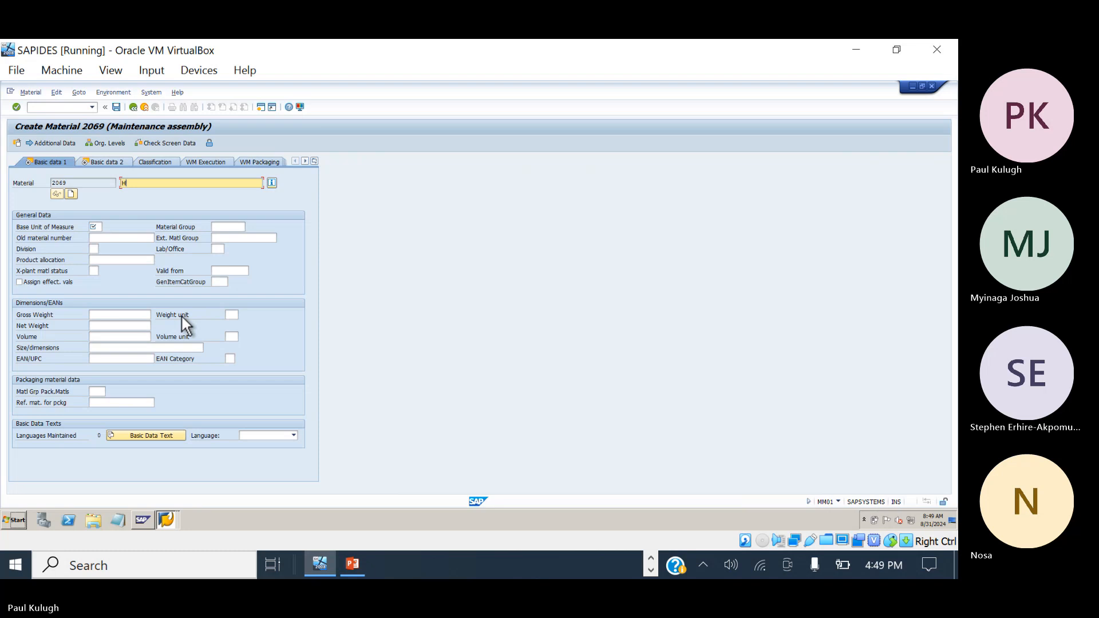
text(ydraulic Assembly)
click(95, 228)
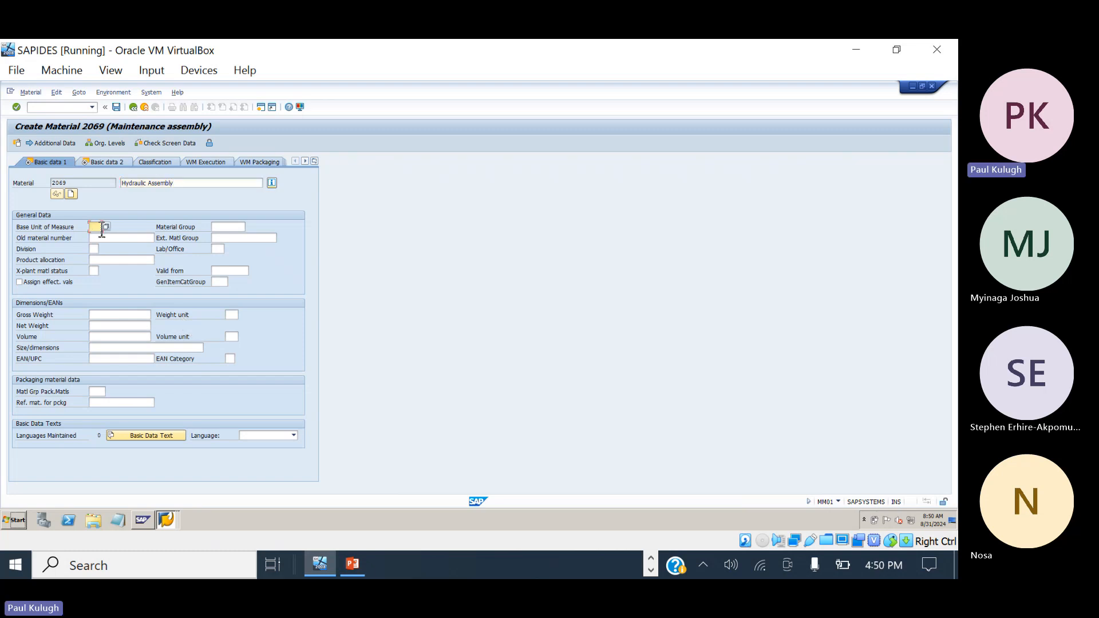
text(pc)
key(Return)
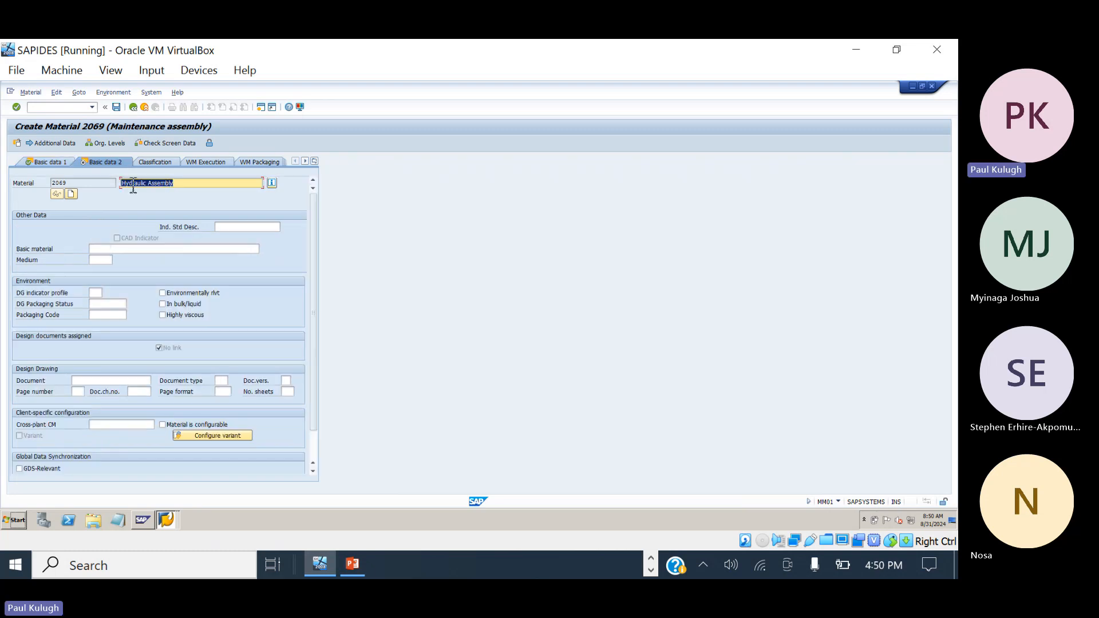
click(116, 107)
click(135, 286)
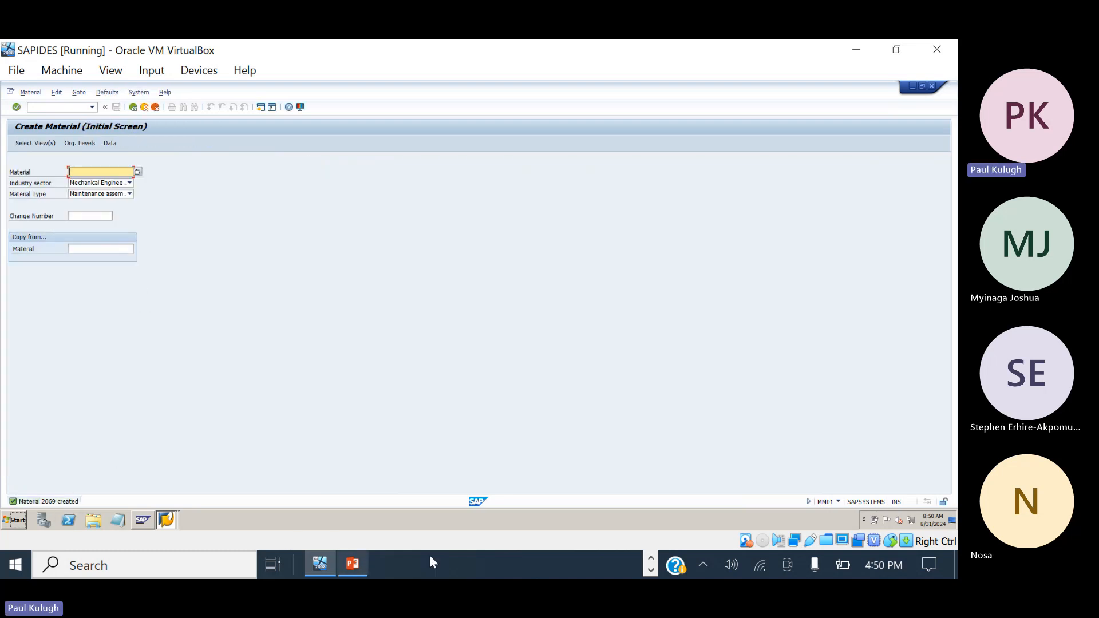
Switch to Notepad and record the material number 2069 on the line below 2068.
click(649, 571)
click(648, 557)
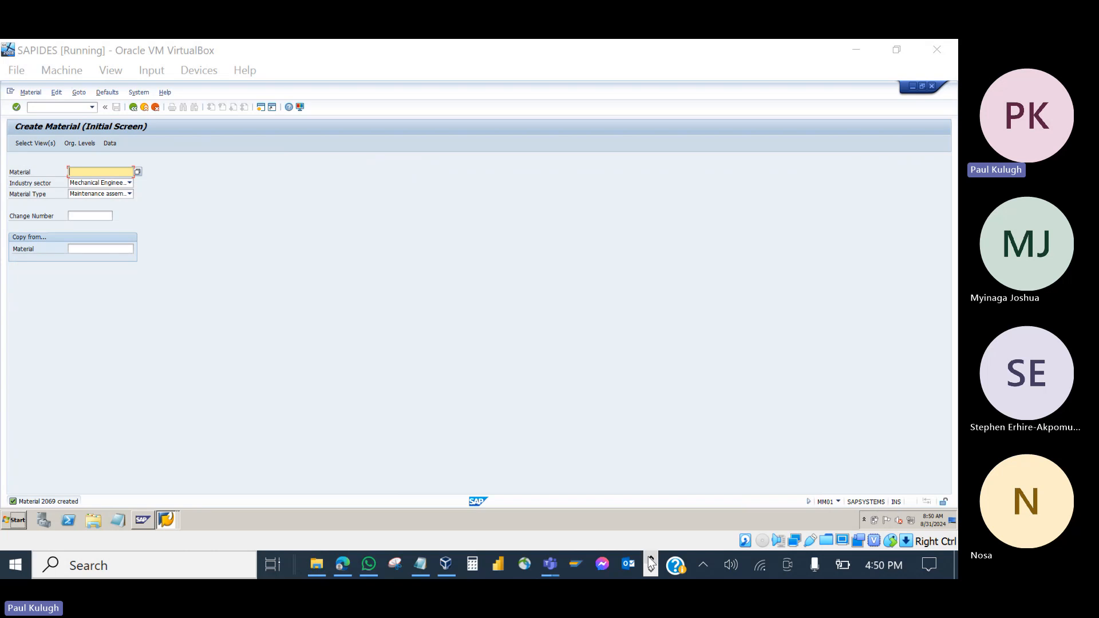
click(413, 565)
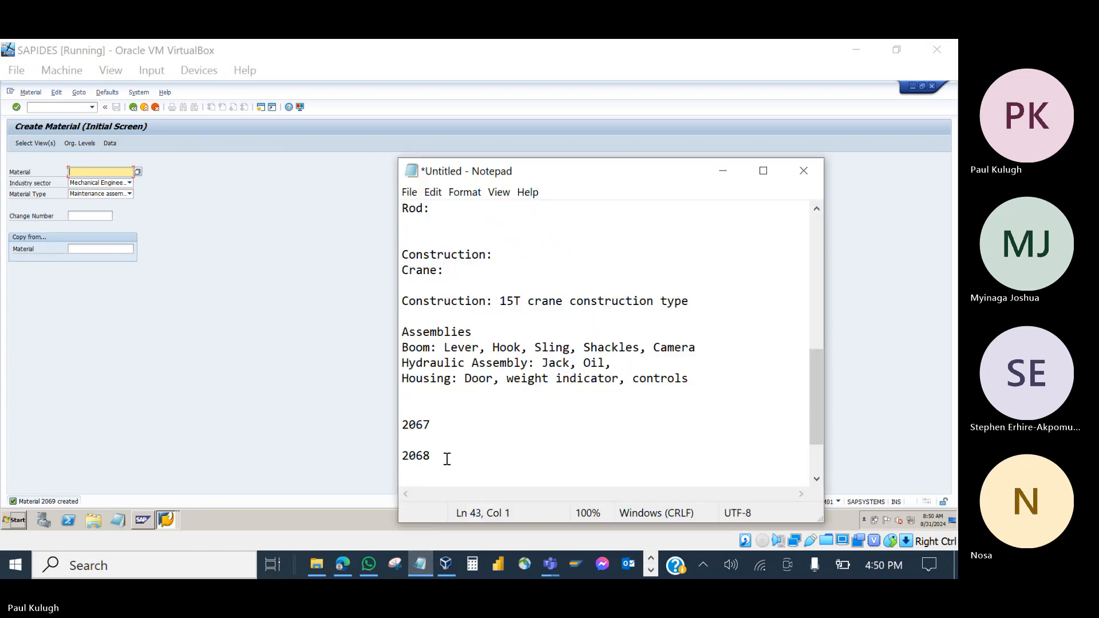
text(2069)
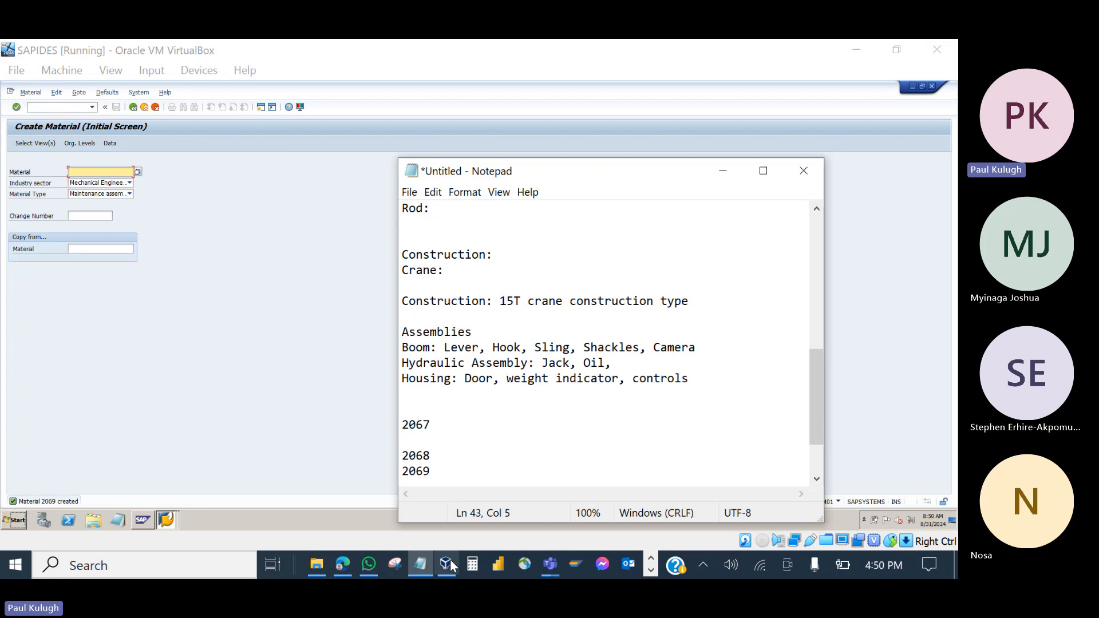
Check the next assembly in Notepad, then start another SAP maintenance assembly material with the Basic Data 1 and Basic Data 2 views.
click(430, 562)
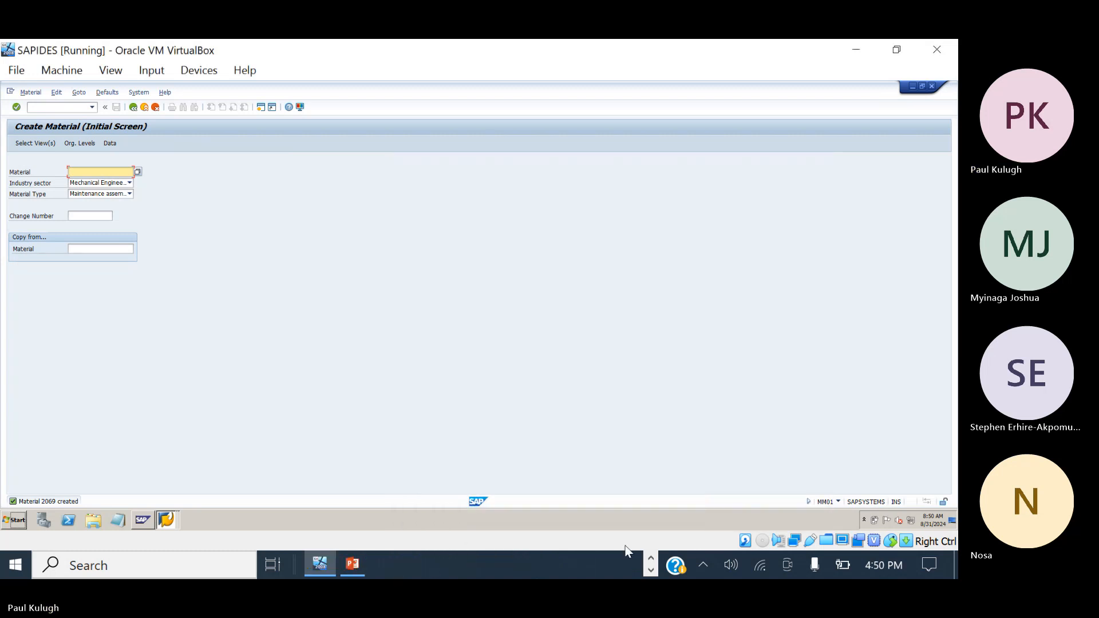
click(650, 569)
click(651, 558)
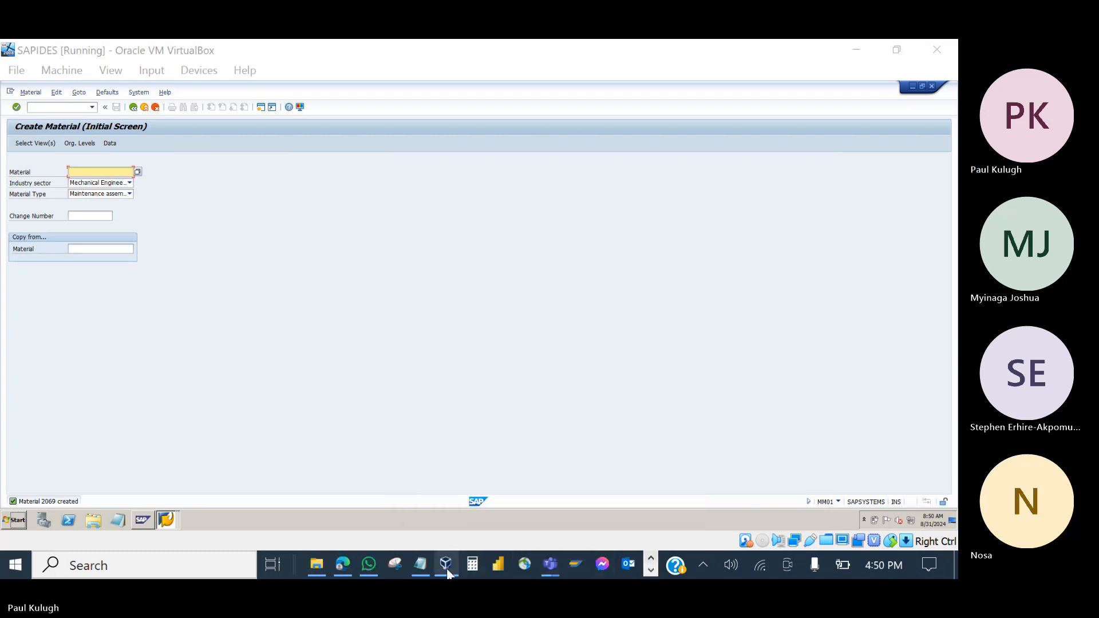
click(421, 566)
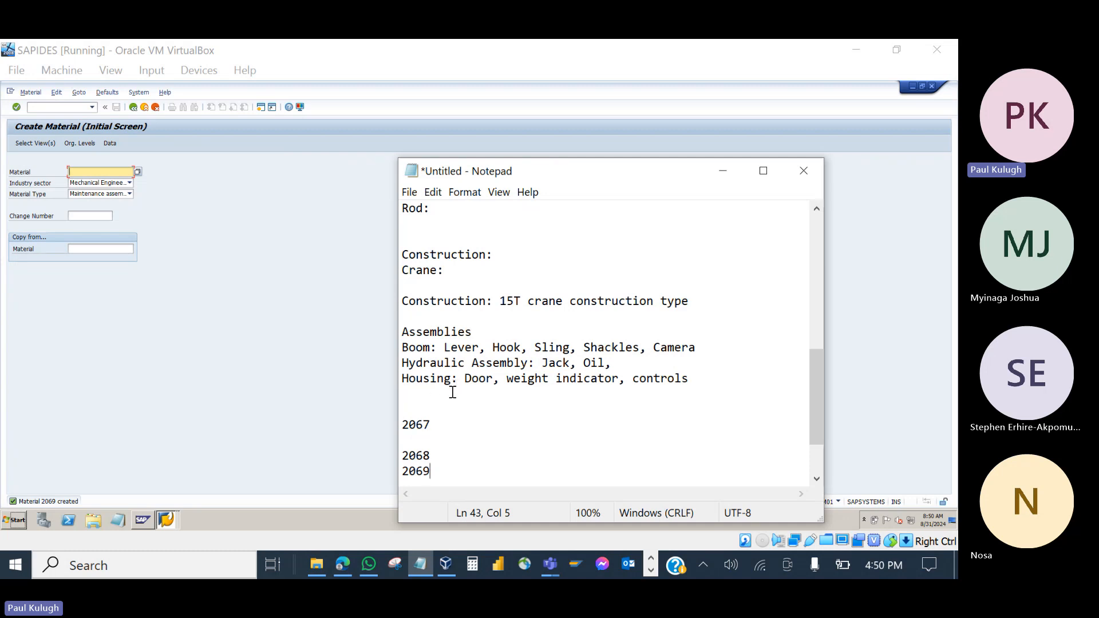
click(318, 439)
key(Return)
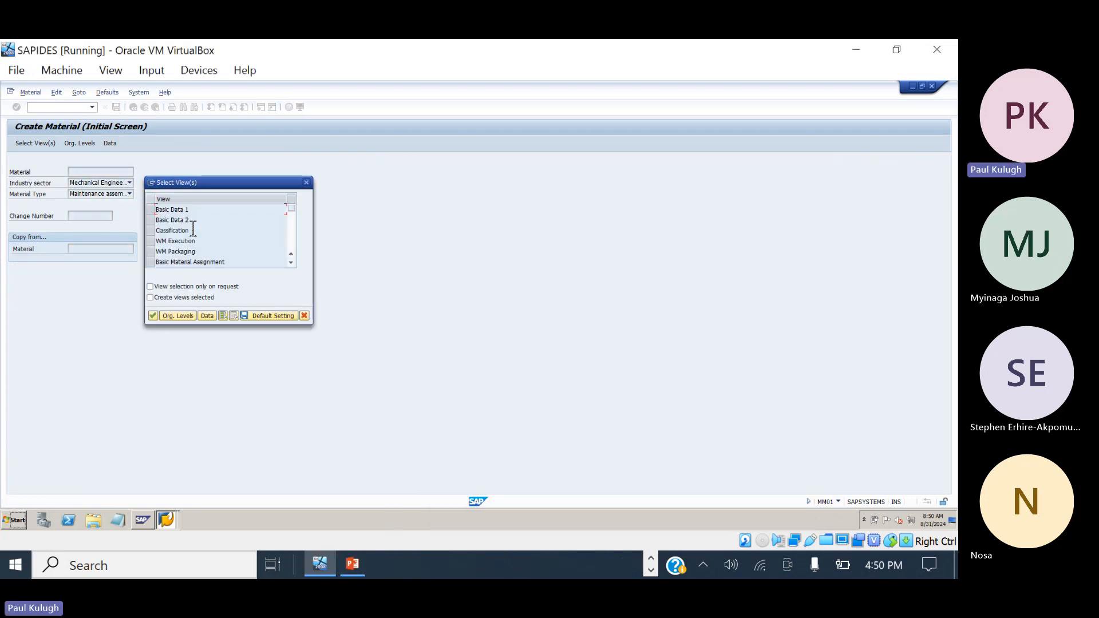
click(150, 211)
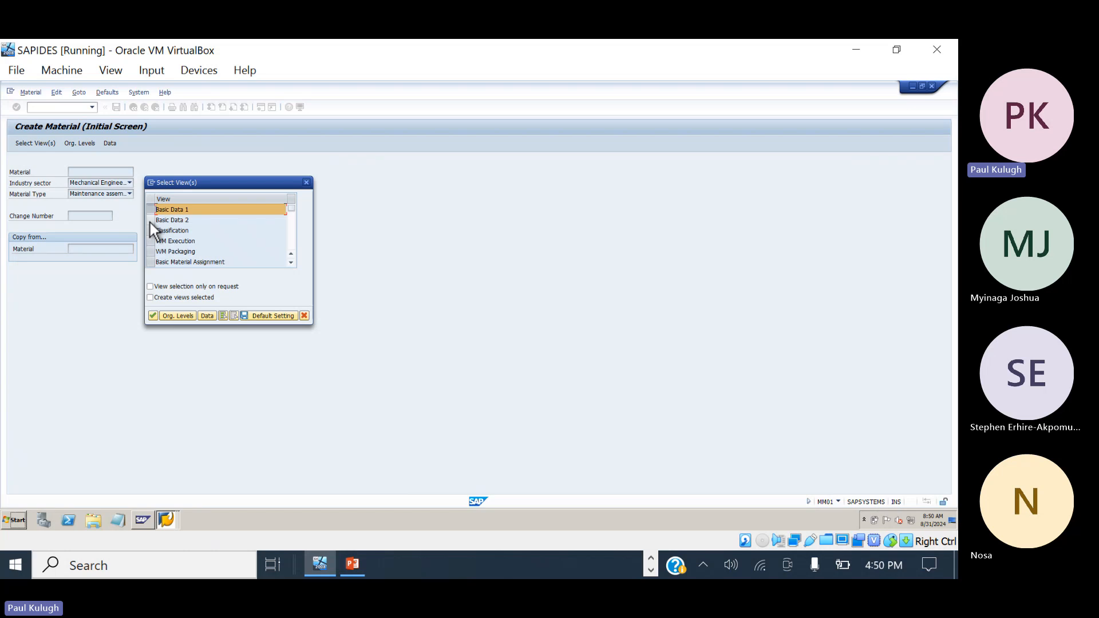
click(150, 220)
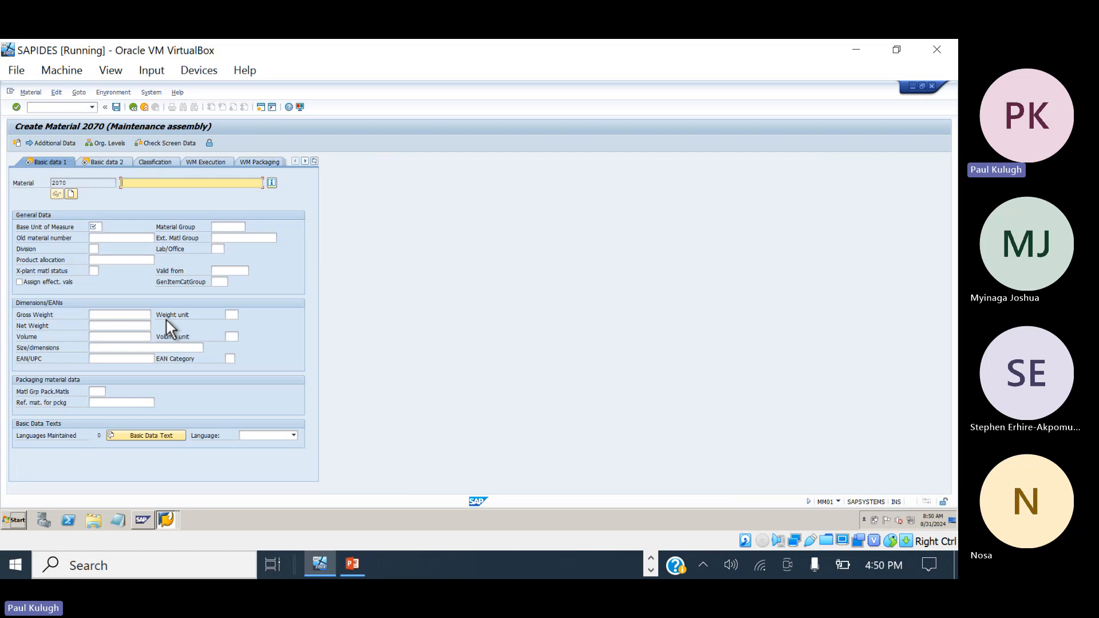
Describe the new maintenance assembly material as "Housing Assembly" and save it.
text(Housing Assem)
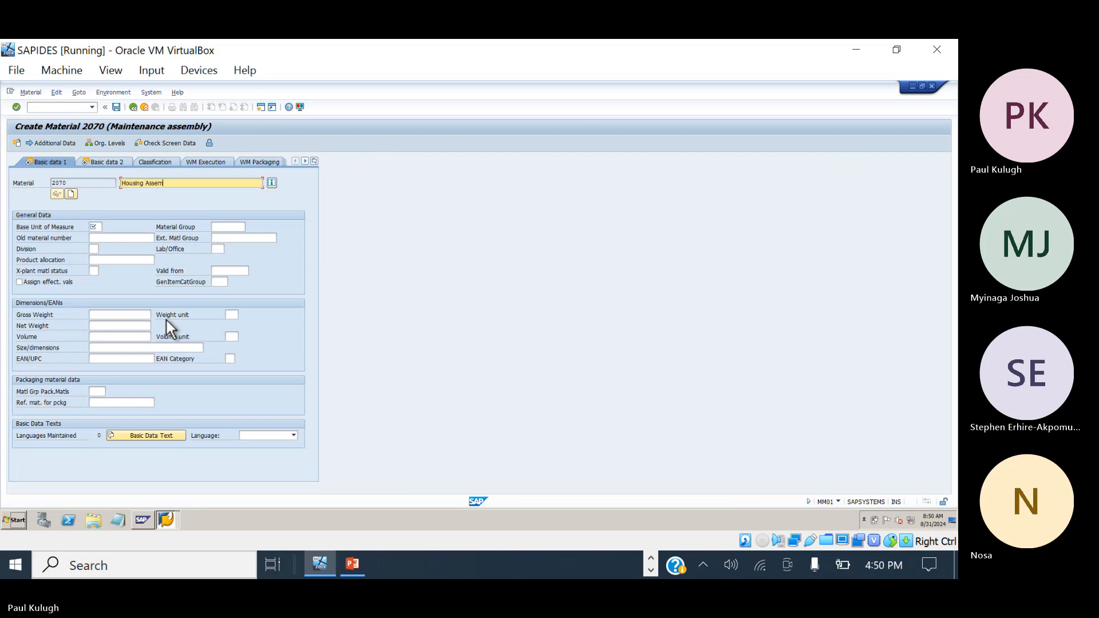
text(bly)
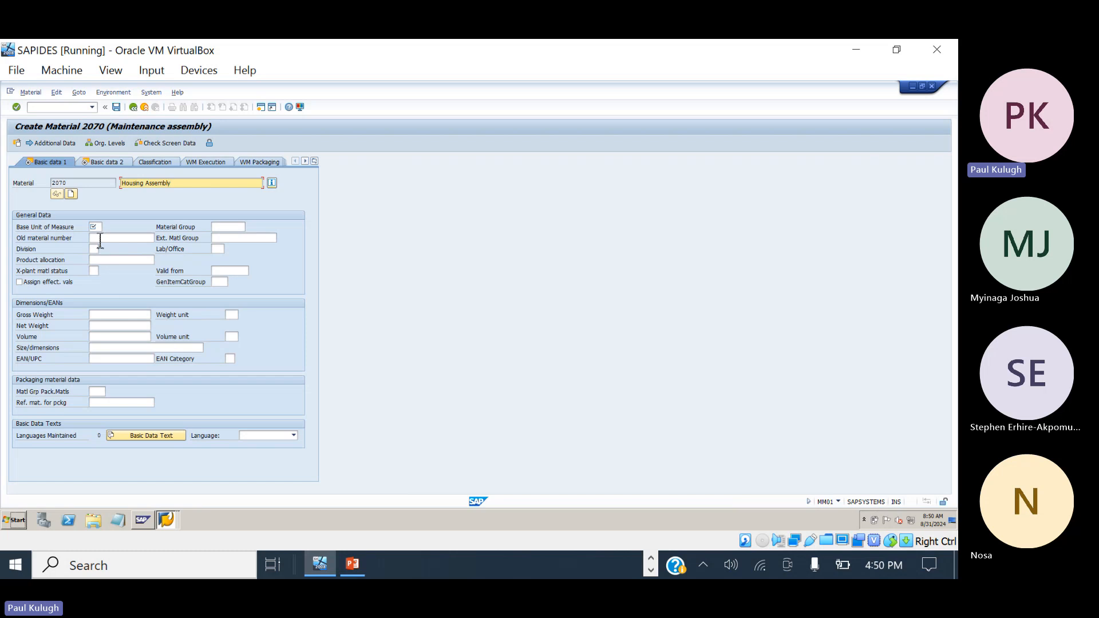
key(Return)
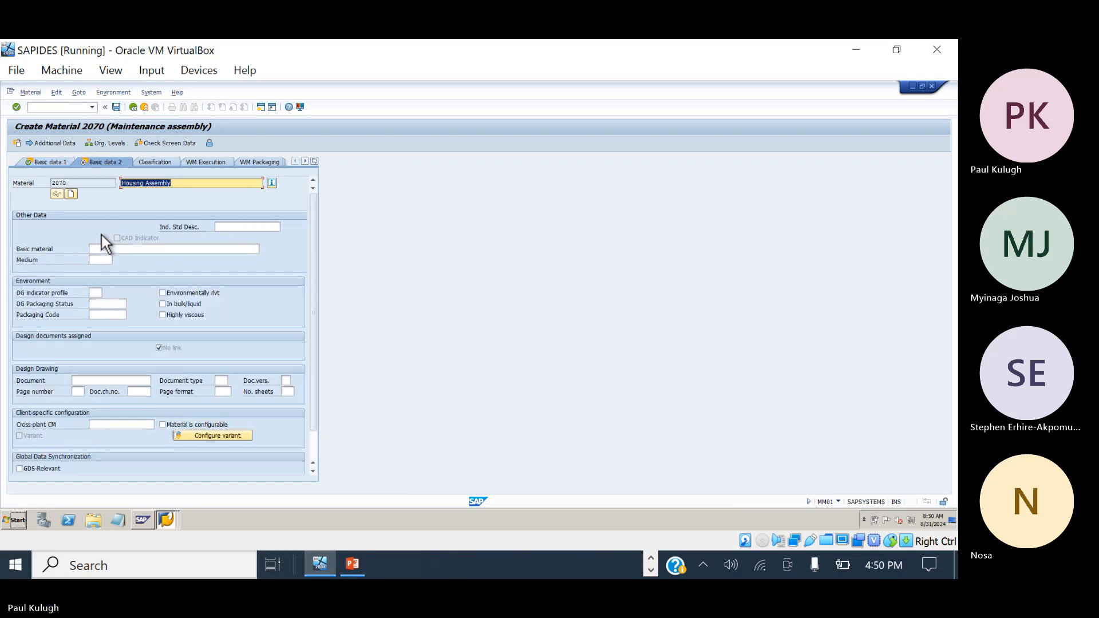
key(Return)
click(132, 286)
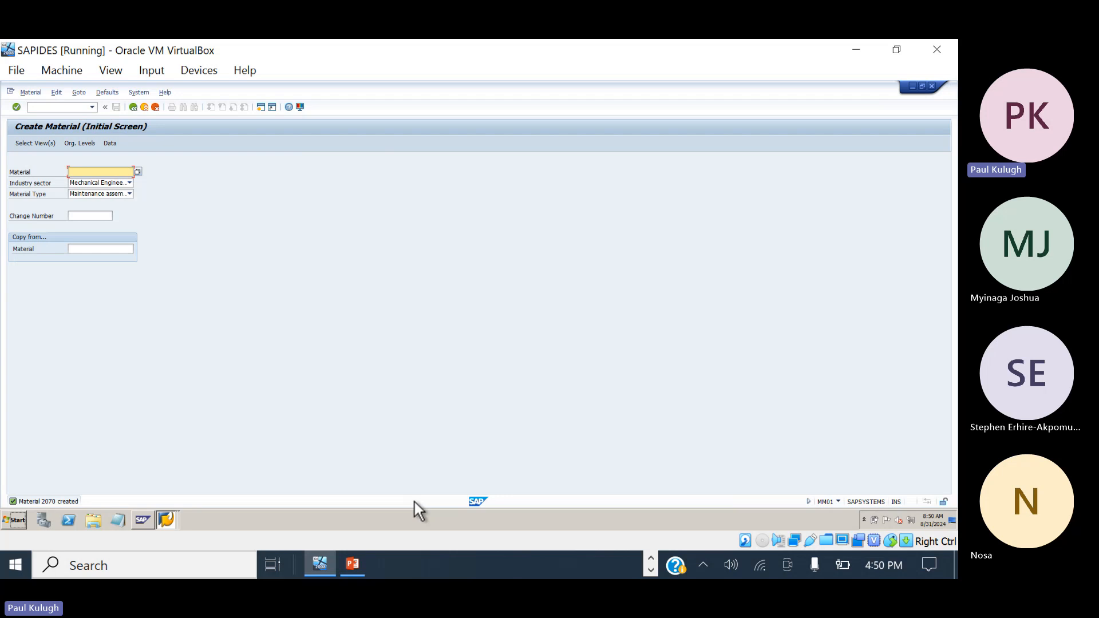
Switch to Notepad and record the material number 2070 on a new line below 2069.
click(651, 558)
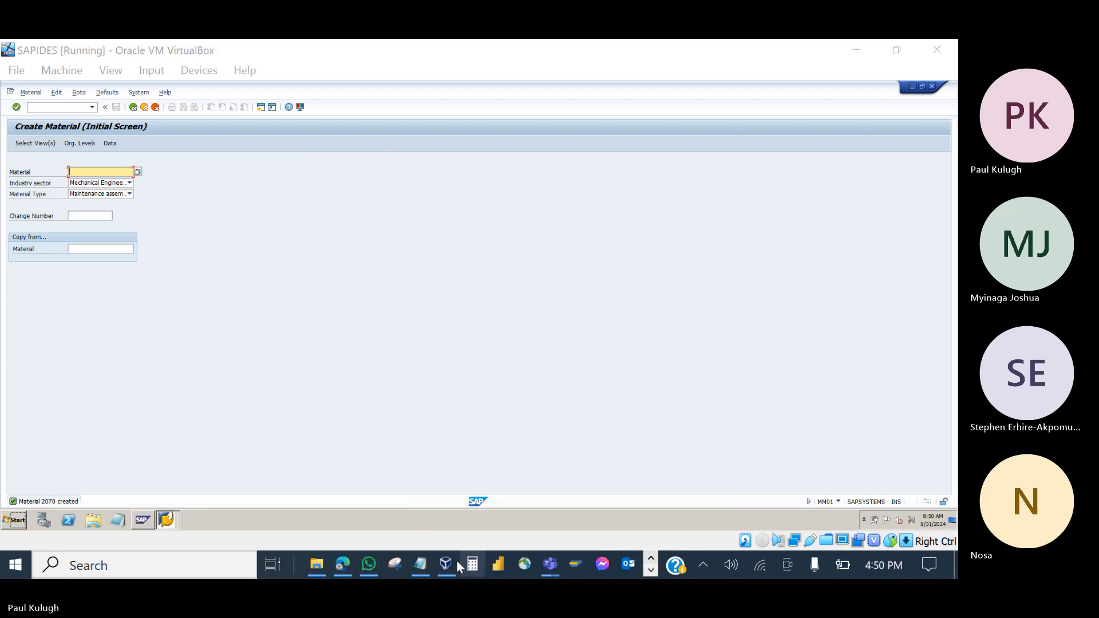
click(420, 564)
key(Return)
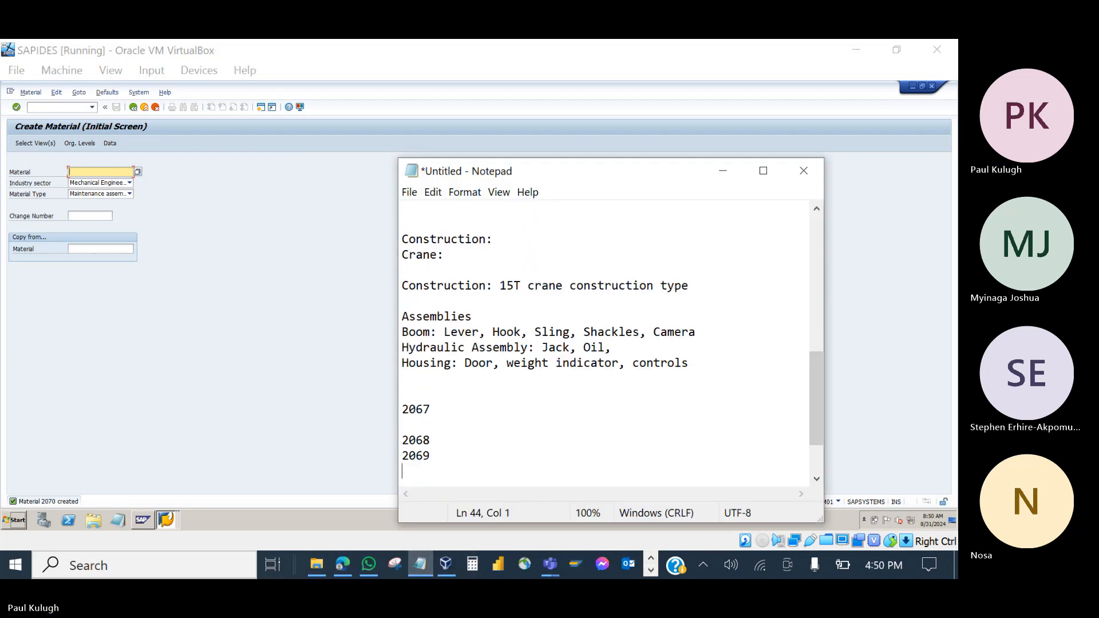
text(2070)
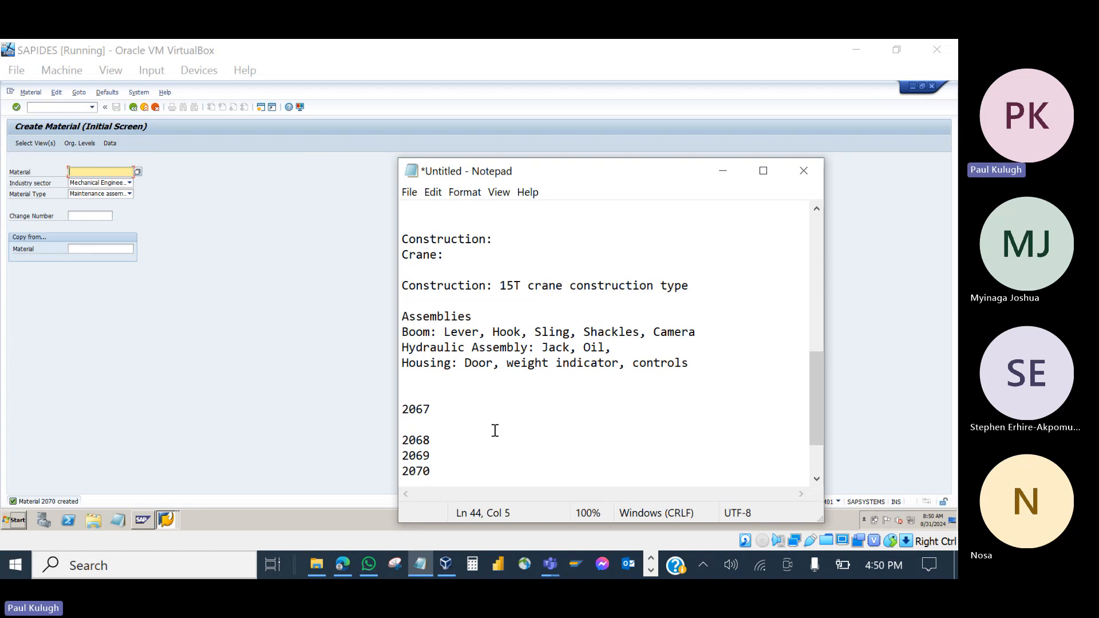
Review the Boom assembly's components in the Notepad list, highlighting them from Lever to Camera.
click(439, 438)
double_click(564, 332)
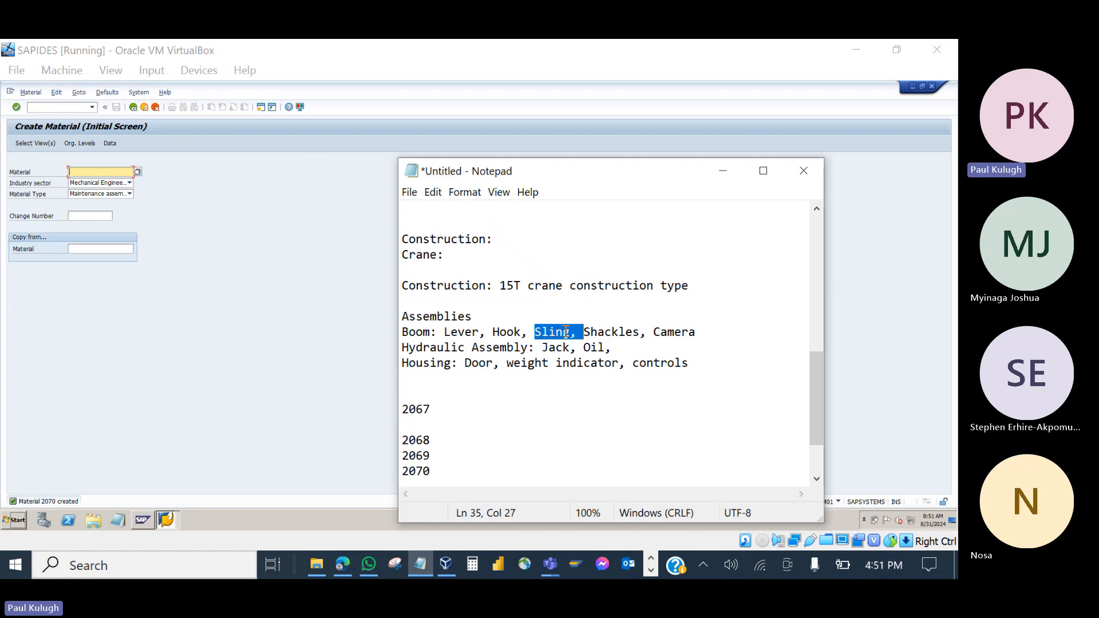
click(446, 332)
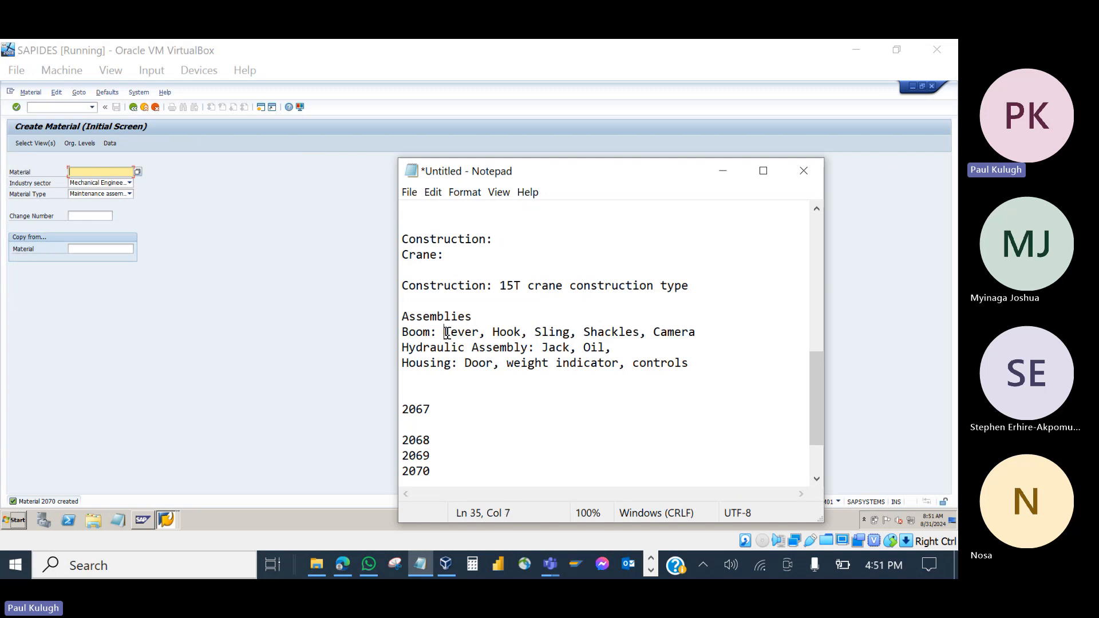
drag(446, 332, 697, 332)
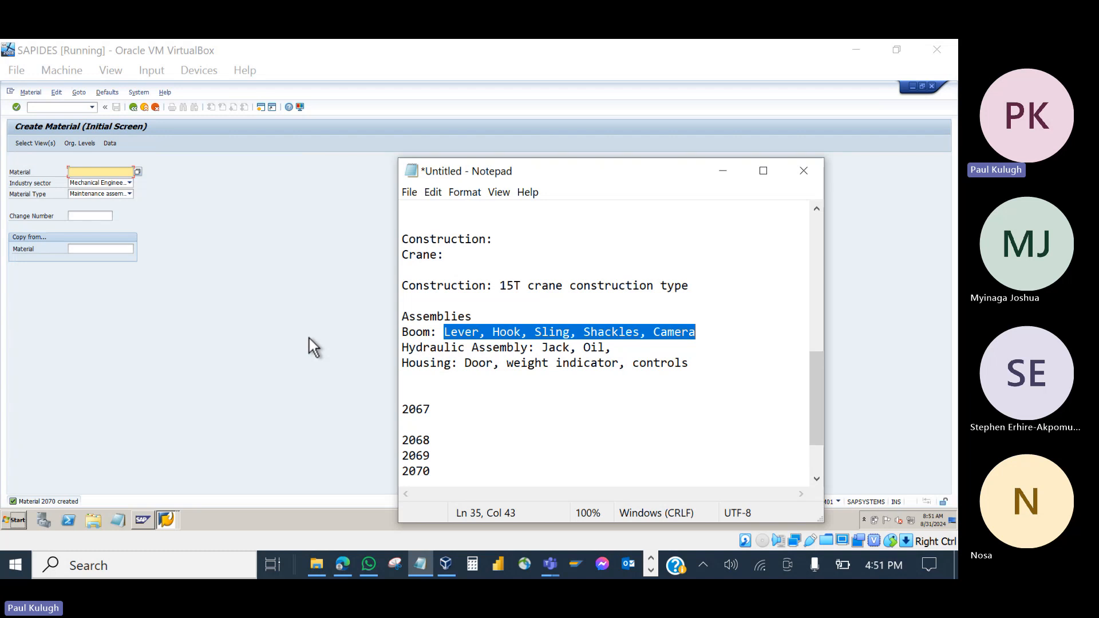
Return to SAP, set the material type to Spare parts and bring up the view selection for the new material.
click(239, 332)
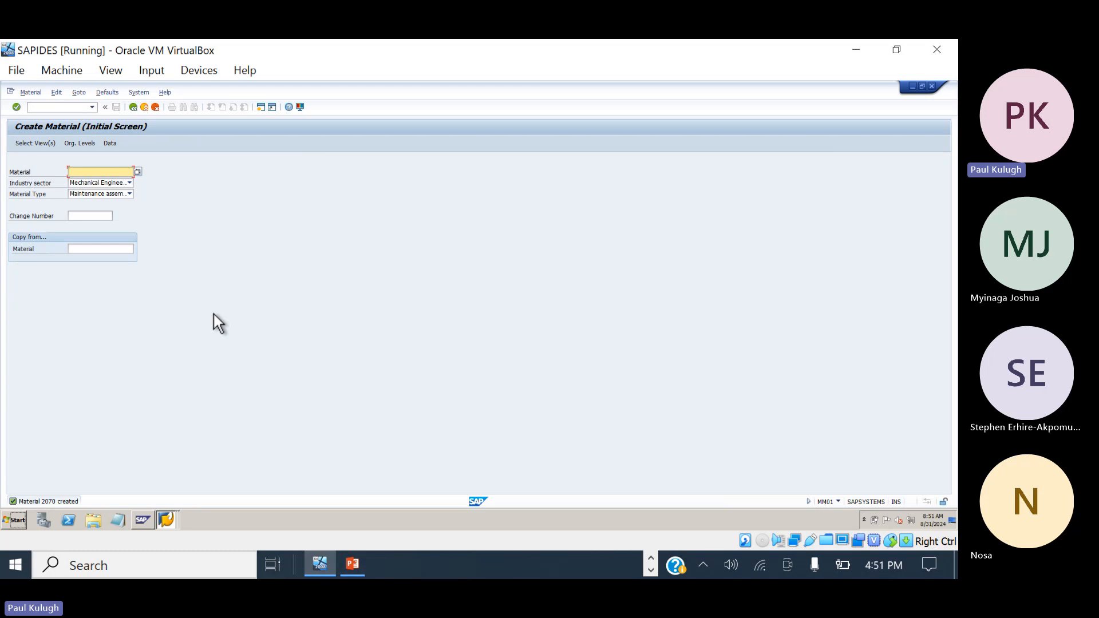
click(98, 193)
scroll(90, 245, down, 6)
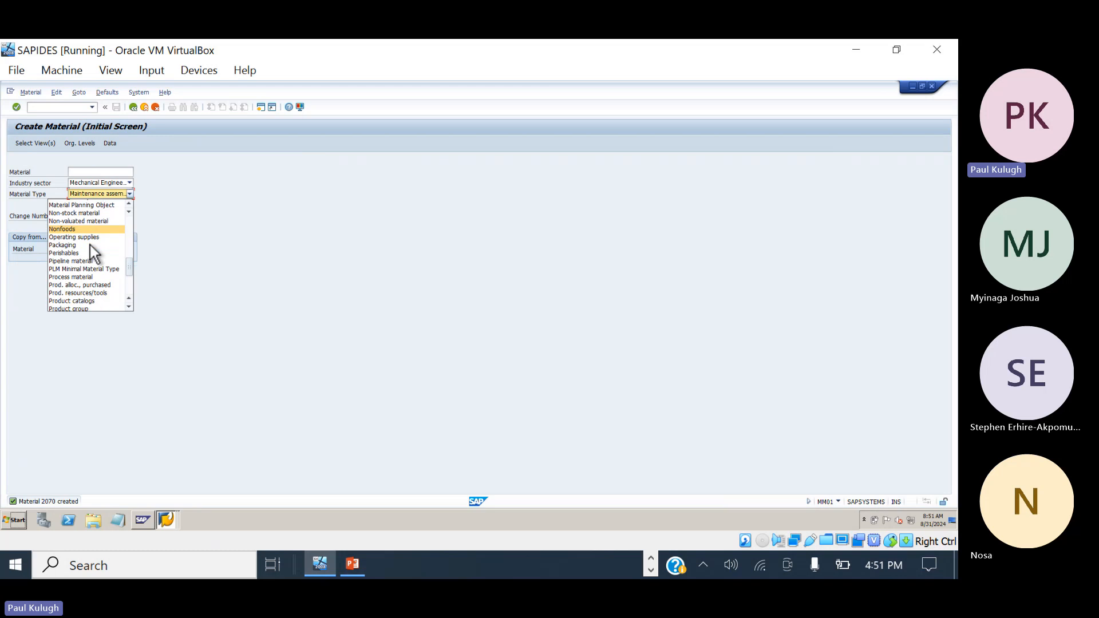
scroll(91, 245, down, 3)
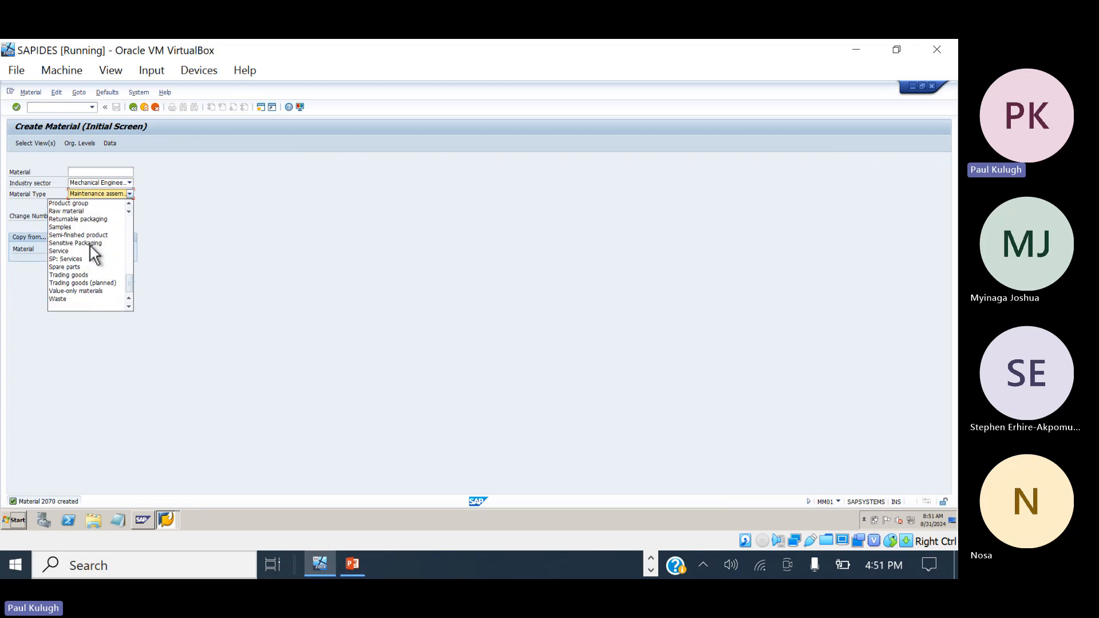
scroll(88, 250, up, 1)
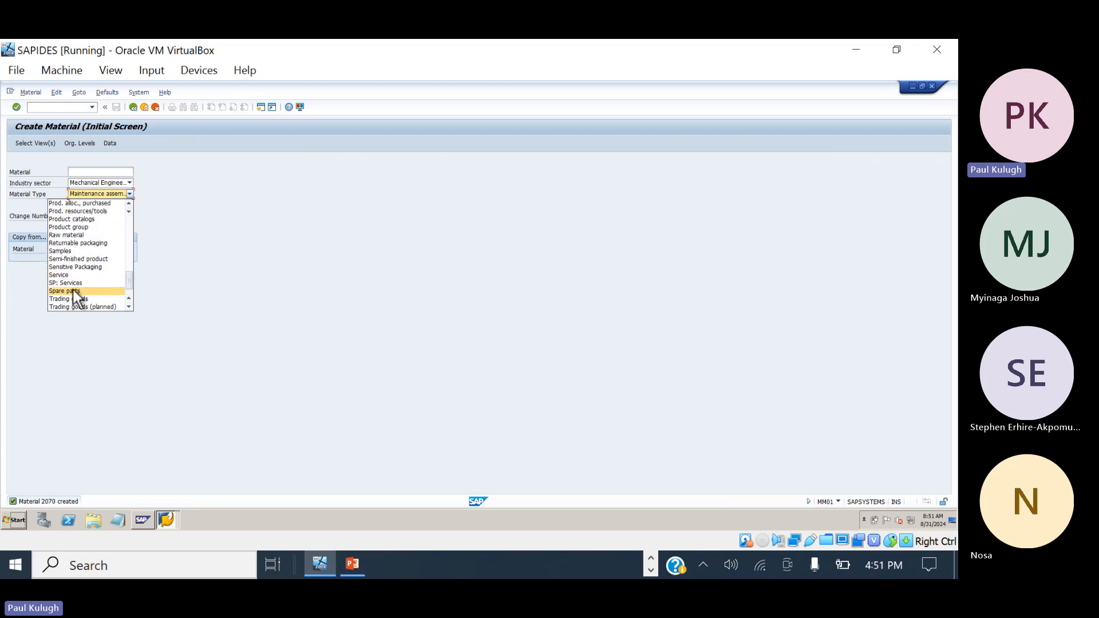
click(74, 290)
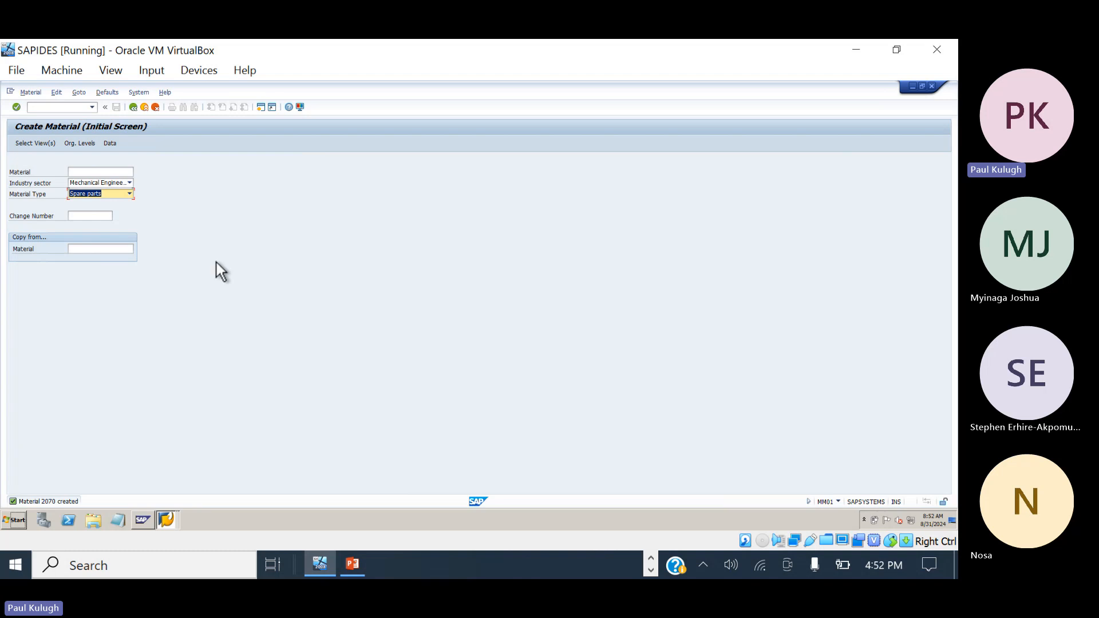
key(Return)
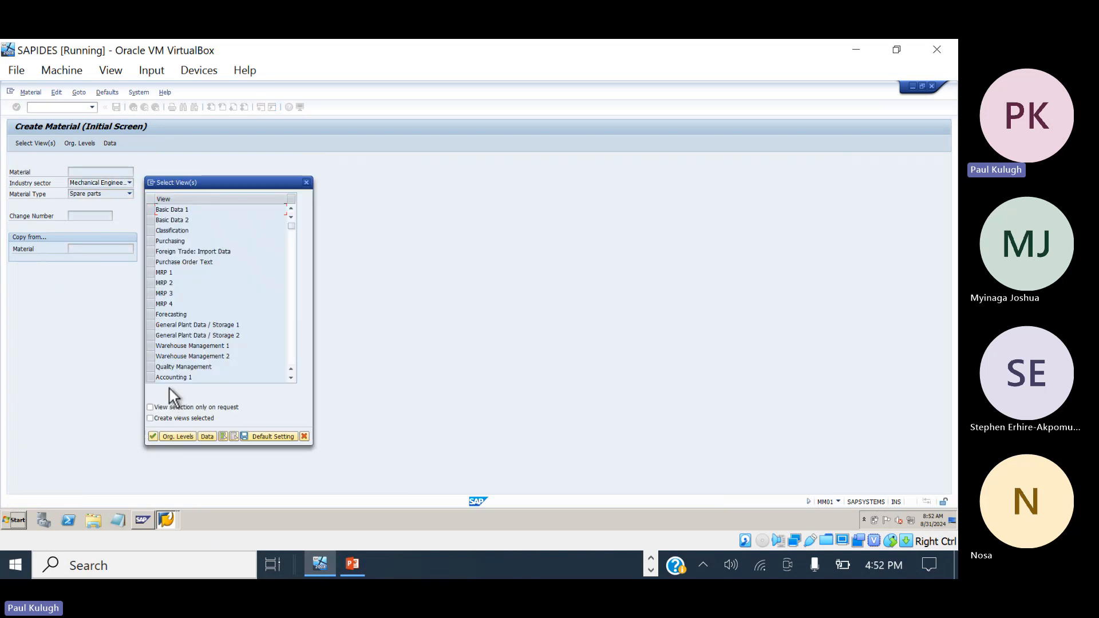
Select the Basic Data 1, Basic Data 2, Purchasing, MRP 1 and Accounting 1 views and proceed to the organizational levels.
click(150, 211)
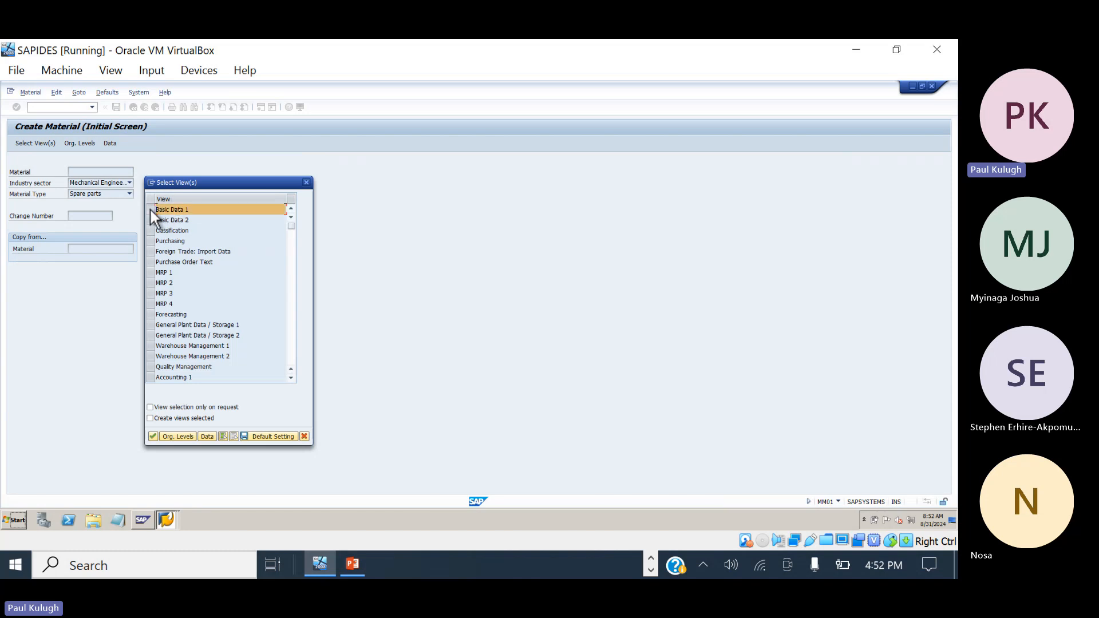
click(150, 220)
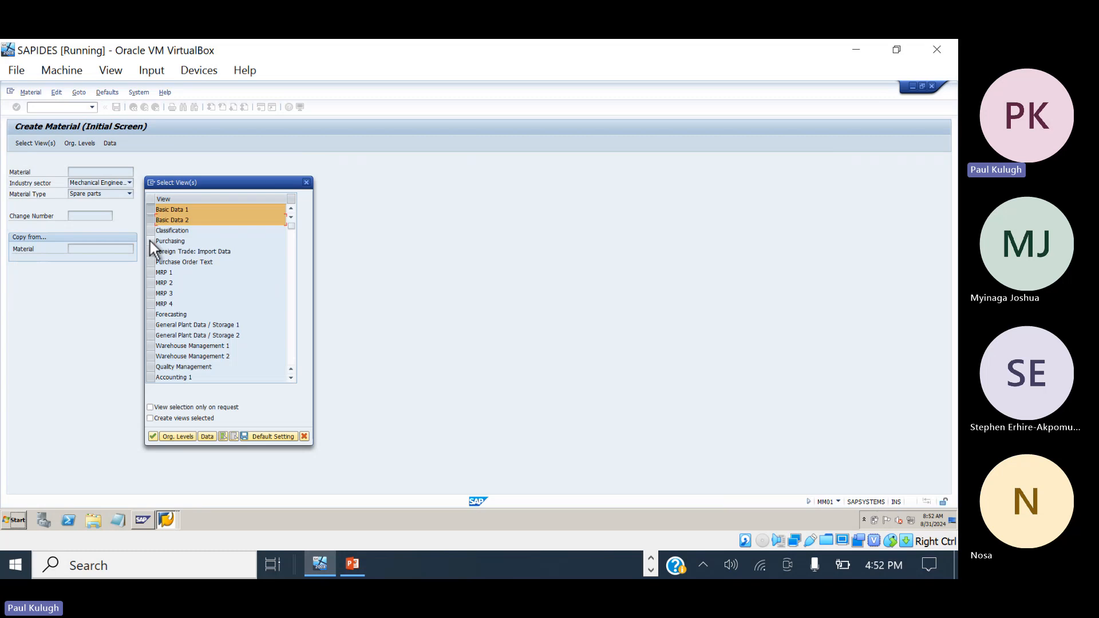
click(150, 241)
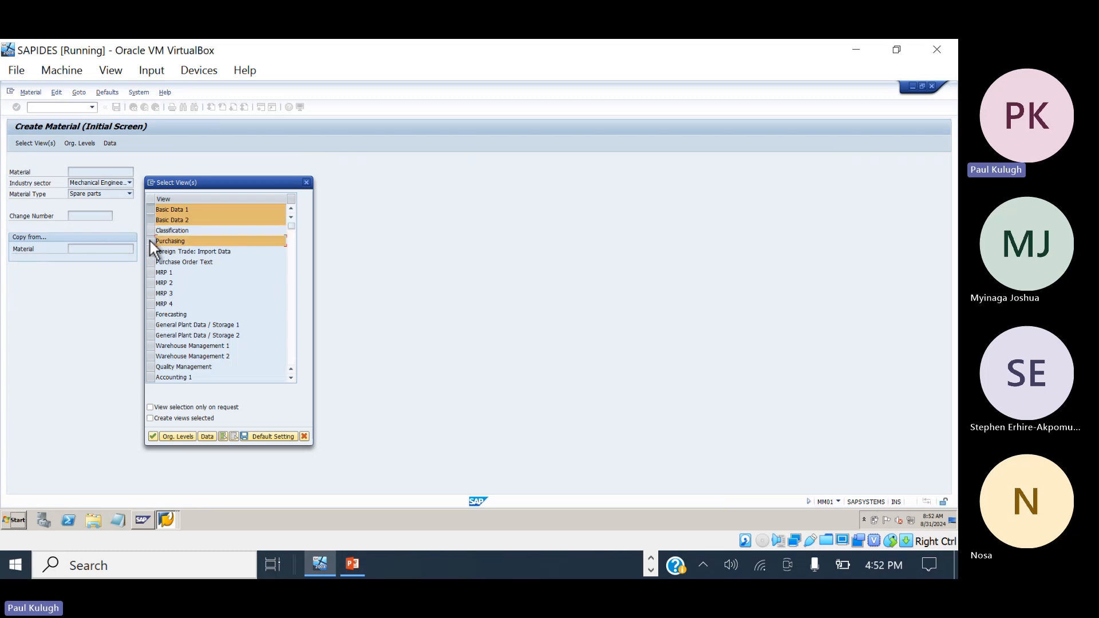
click(149, 272)
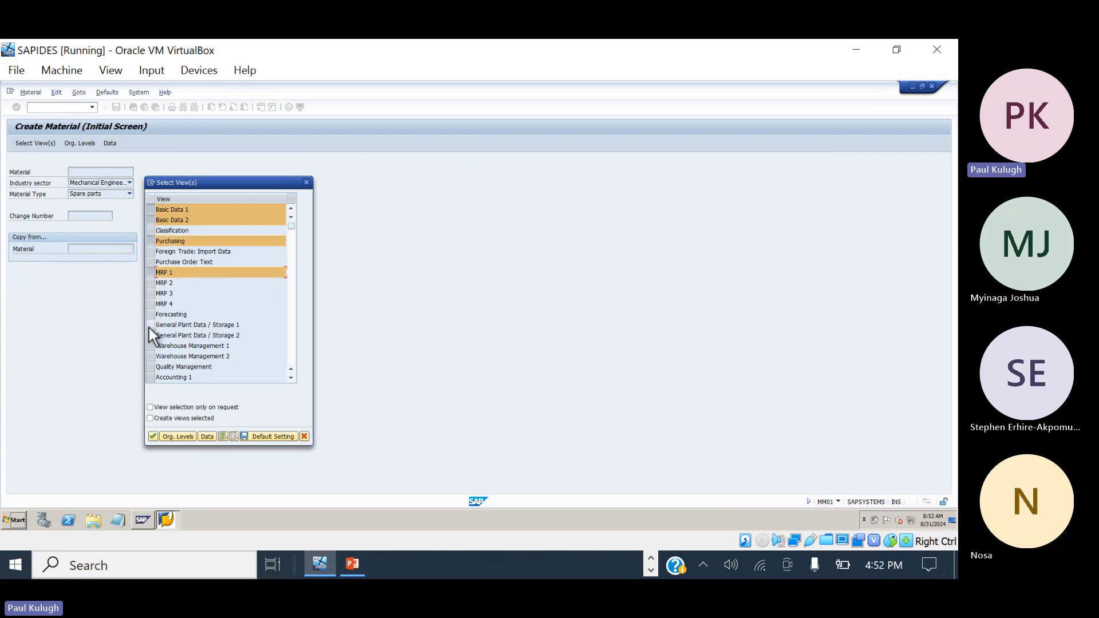
click(149, 377)
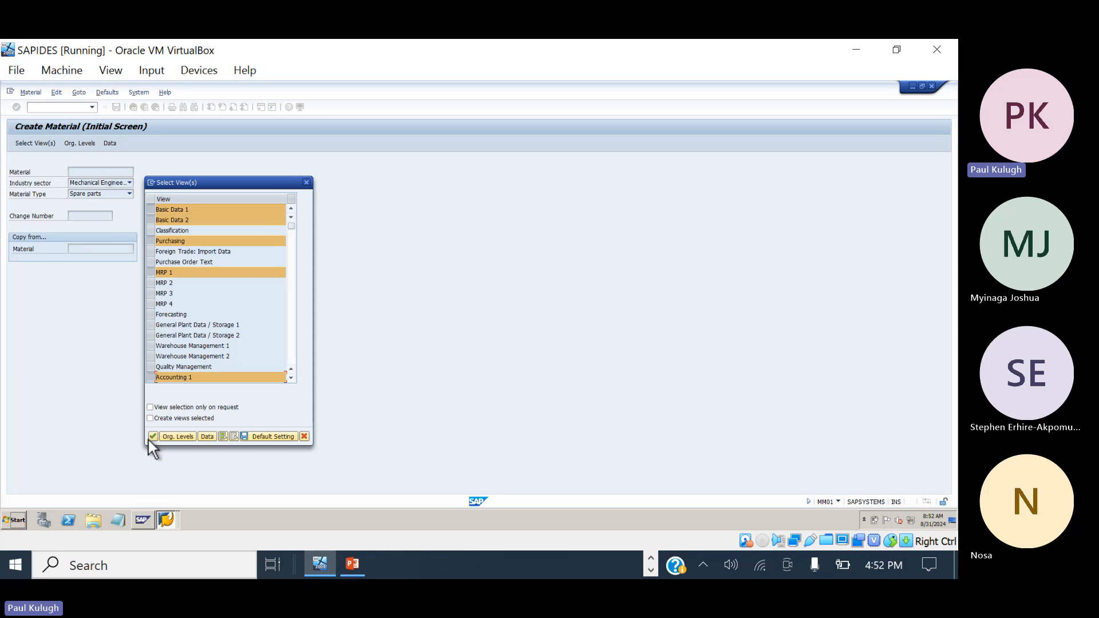
click(175, 435)
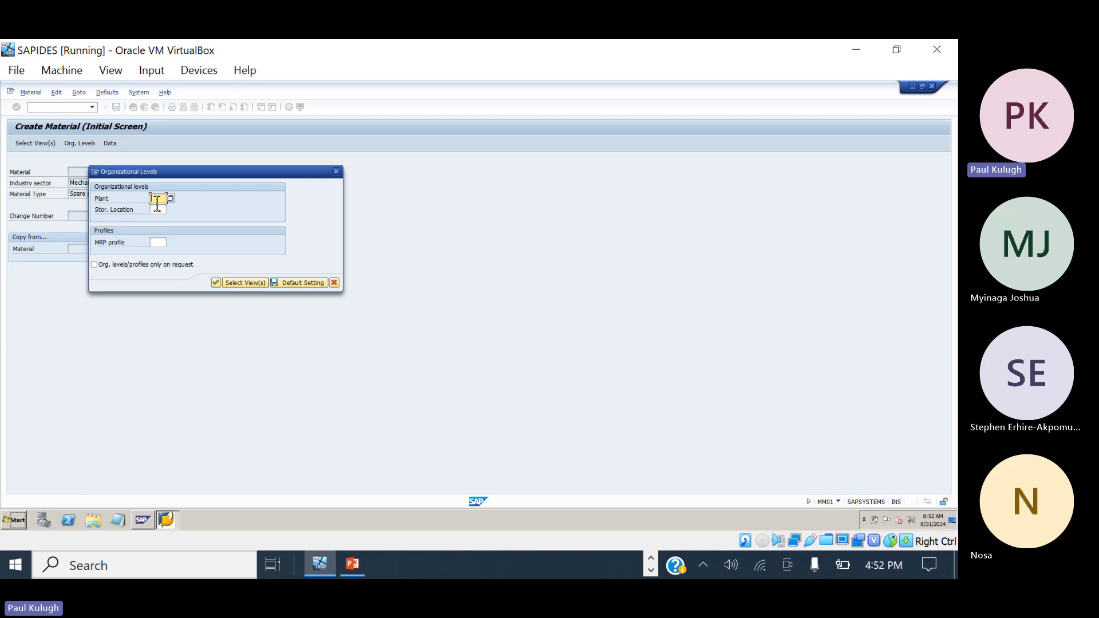
Set the organizational levels to plant 1000 and storage location 0001 and confirm them.
text(1)
click(157, 207)
click(159, 211)
text(0001)
click(160, 198)
click(161, 210)
click(157, 198)
click(159, 210)
click(215, 284)
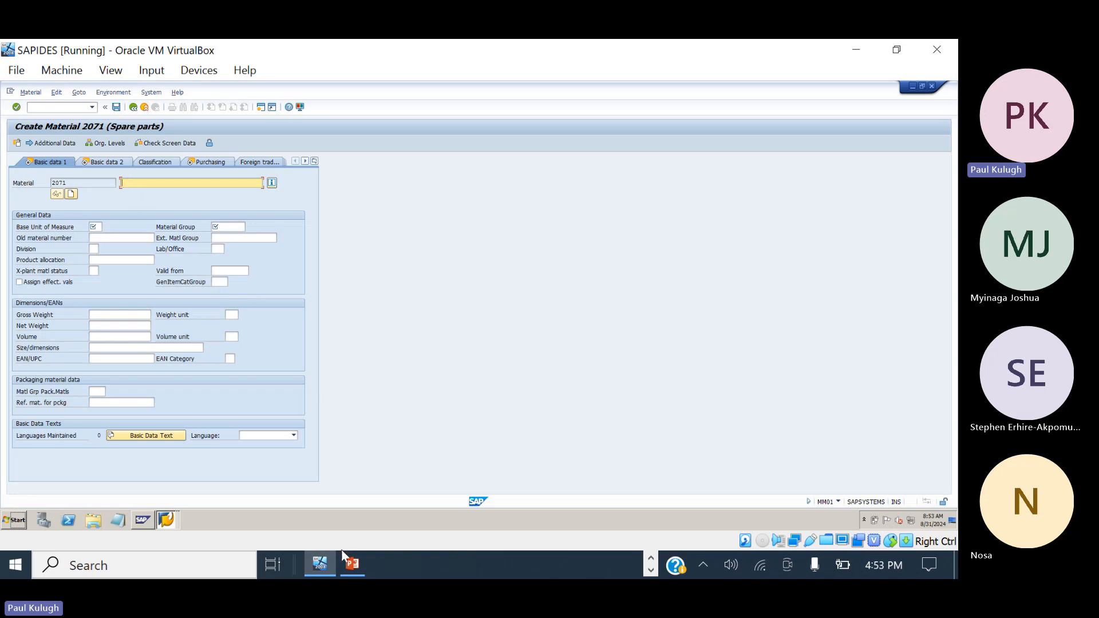
Check the Notepad list for the first component of the Boom assembly and return to the SAP material screen.
click(349, 565)
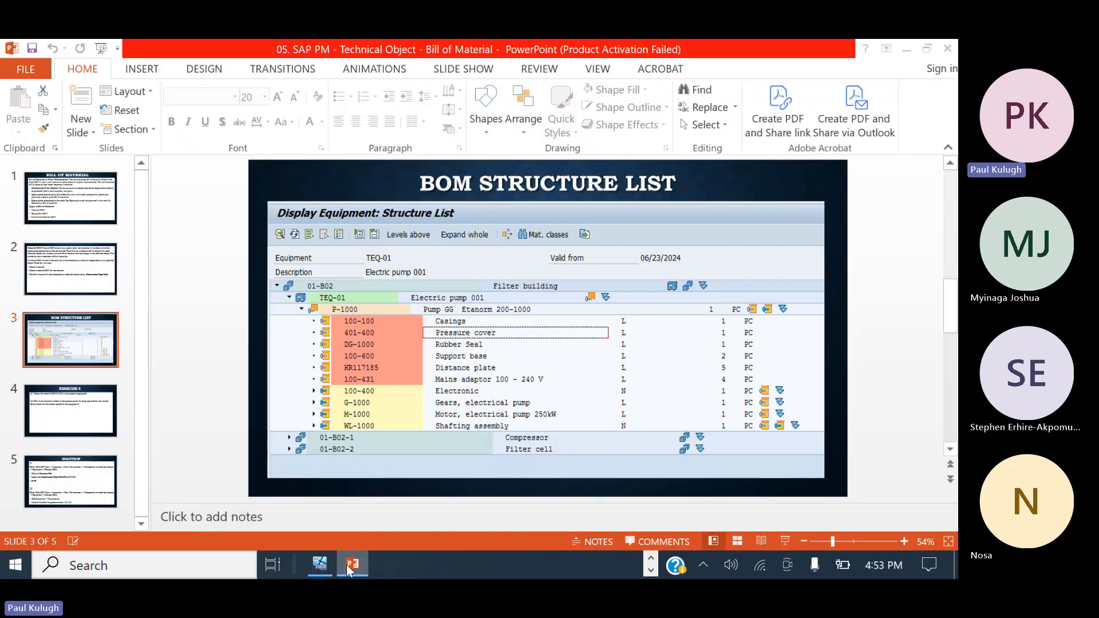
click(351, 565)
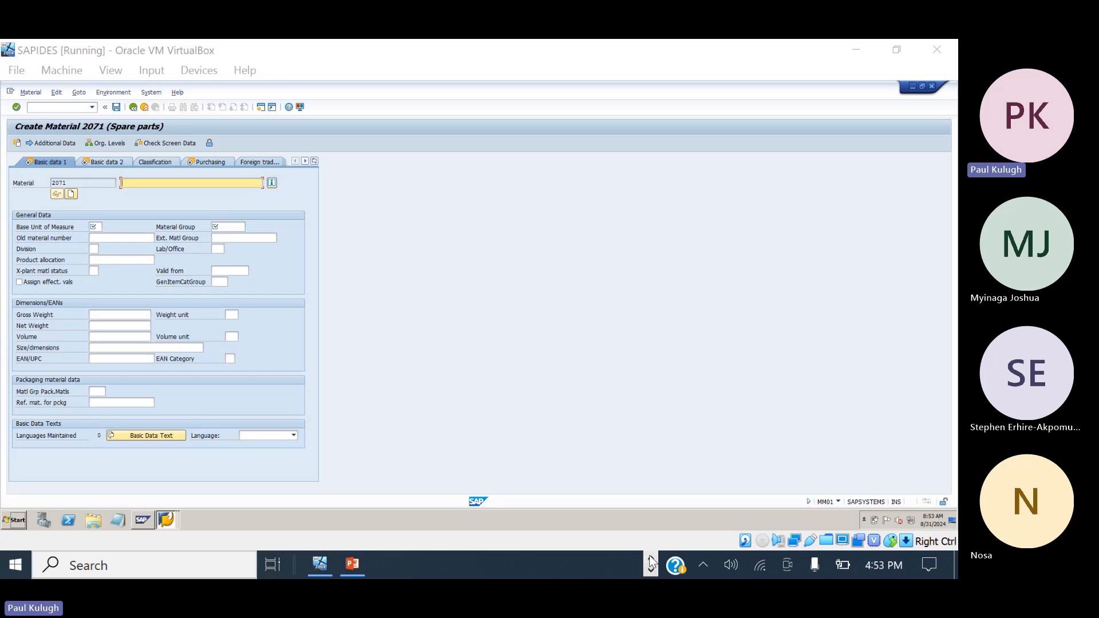
click(651, 568)
click(422, 564)
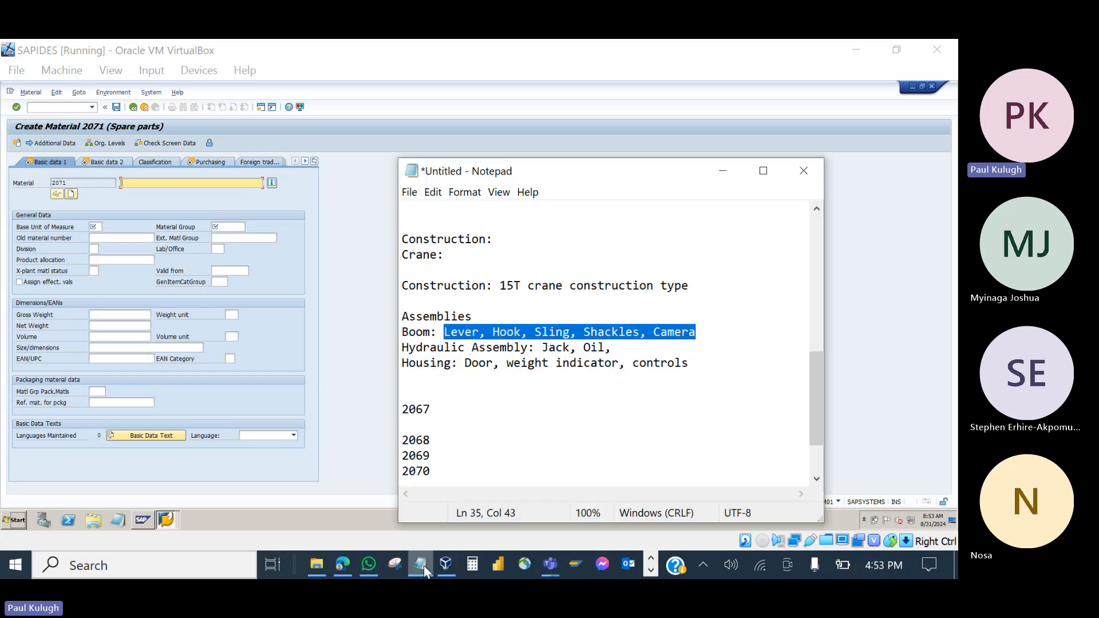
click(423, 565)
Enter Lever as the material description and PC as its base unit of measure.
text(L)
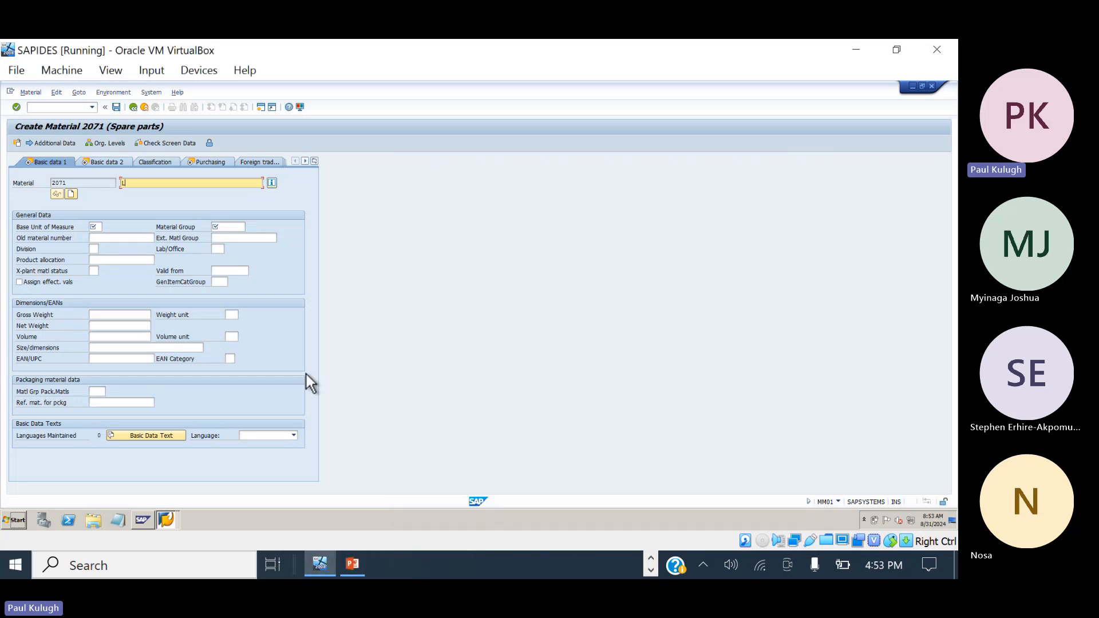
text(ever)
click(98, 228)
text(pc)
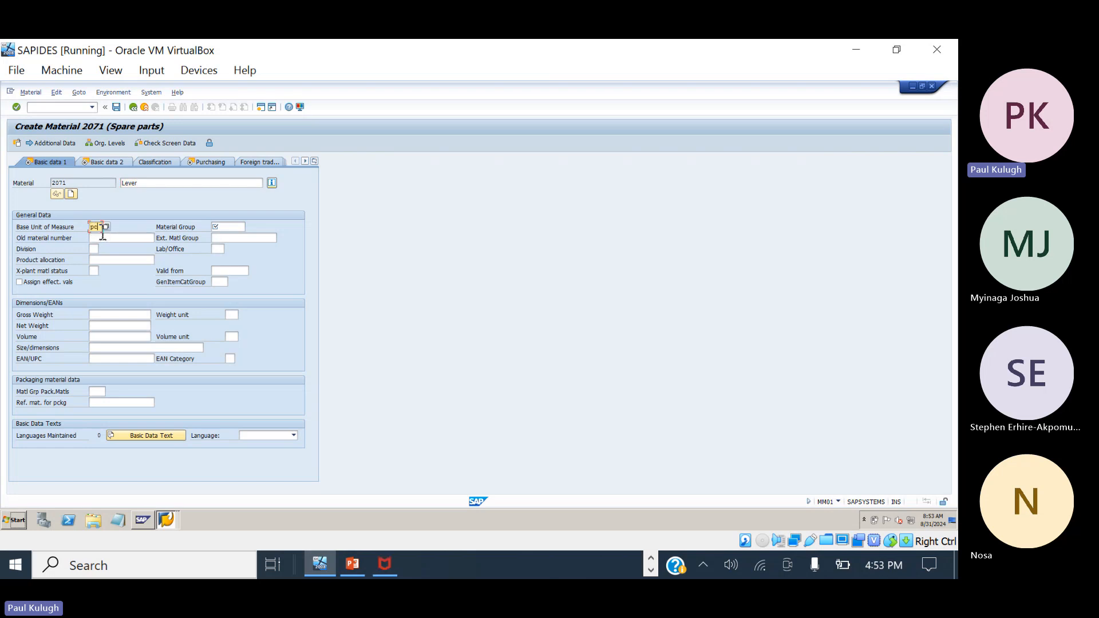
key(Return)
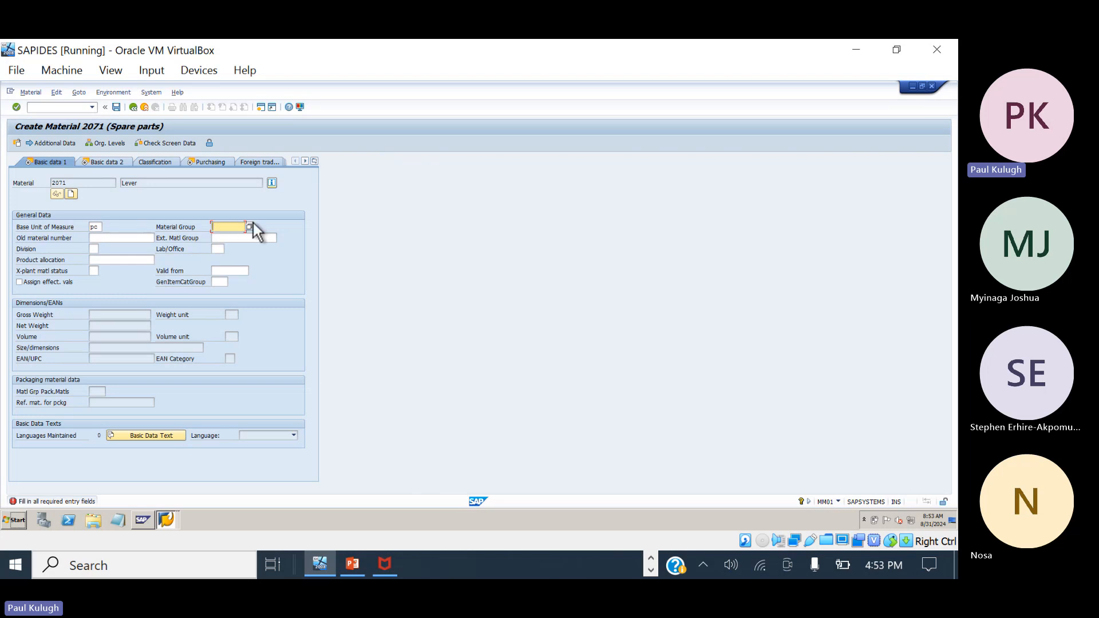
Assign material group 00108 (Engines) to the Lever from the value list and proceed to Basic Data 2.
click(250, 227)
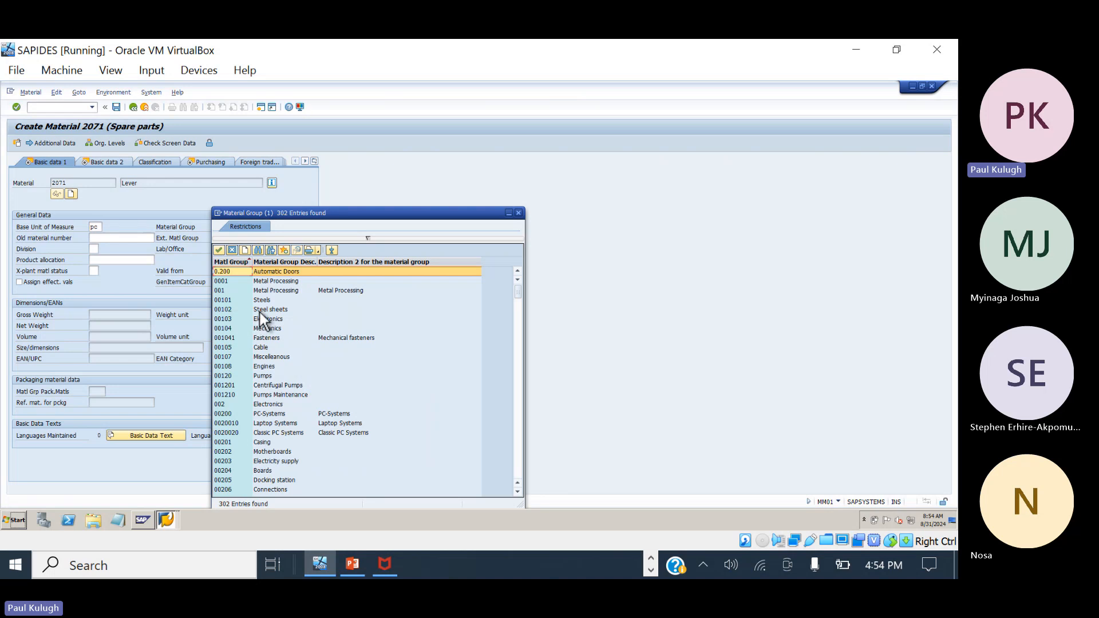
scroll(275, 331, down, 3)
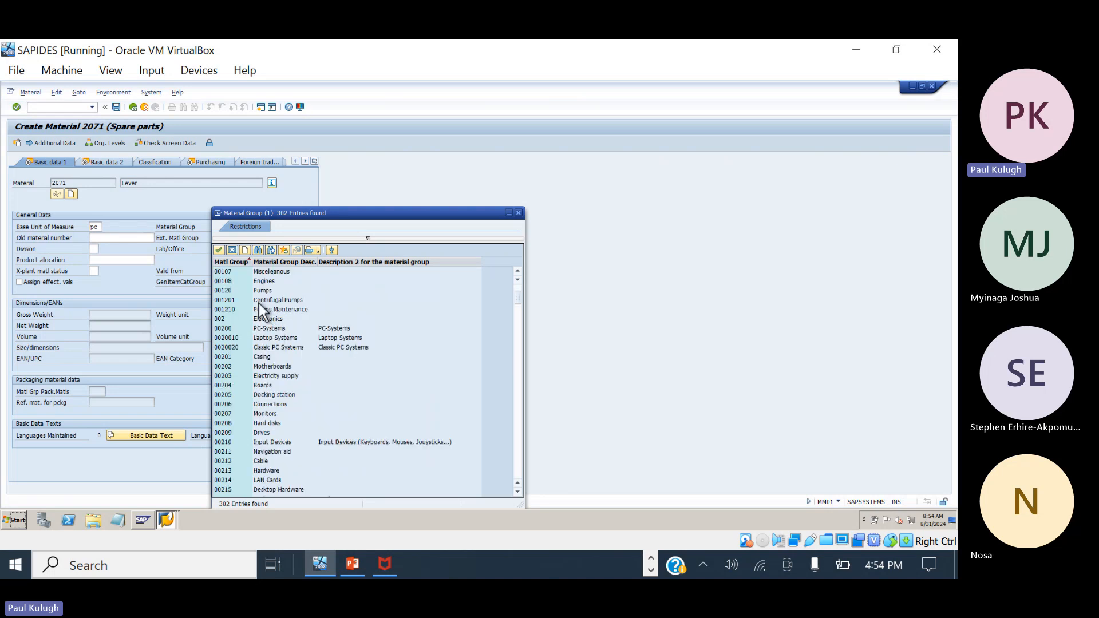
double_click(232, 281)
key(Return)
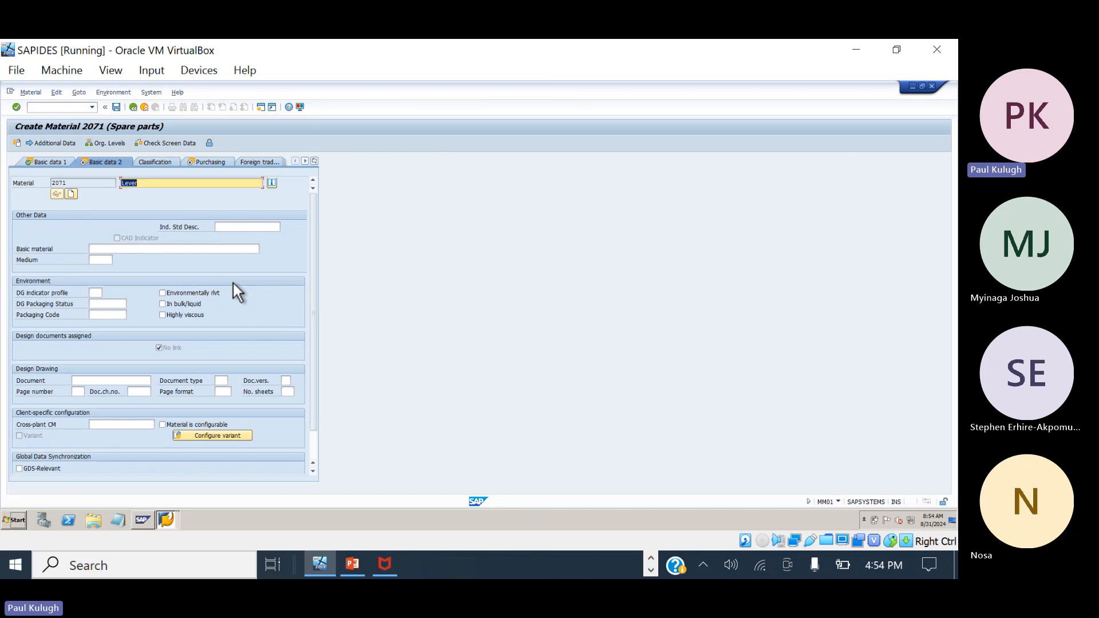
Pass Basic Data 2 without entries, assign purchasing group 011 in the Purchasing view and proceed to MRP 1.
key(Return)
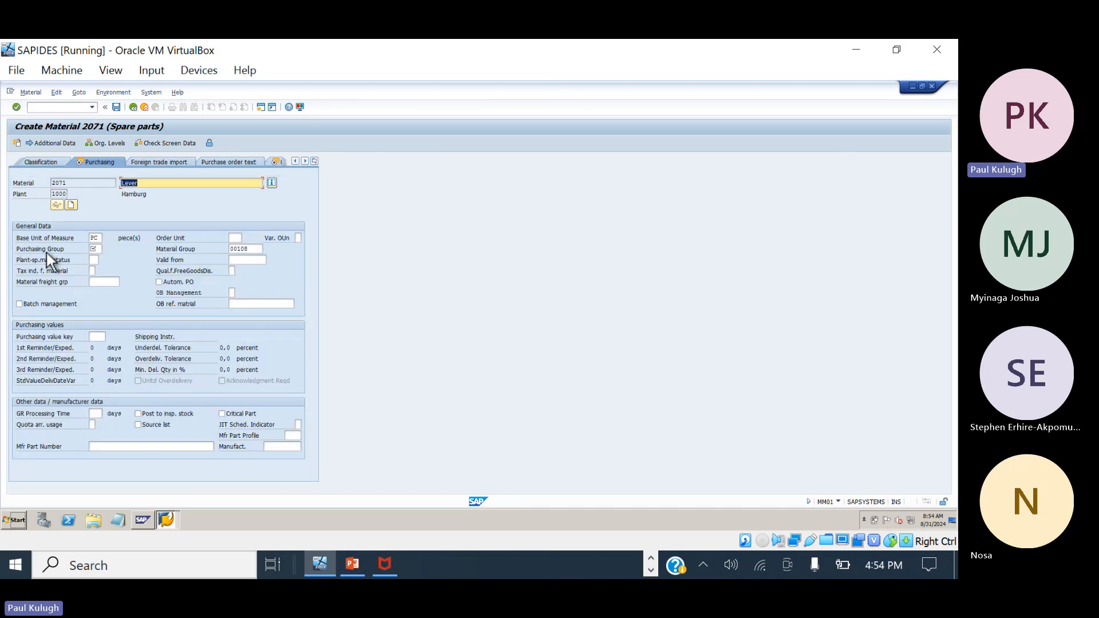
key(Return)
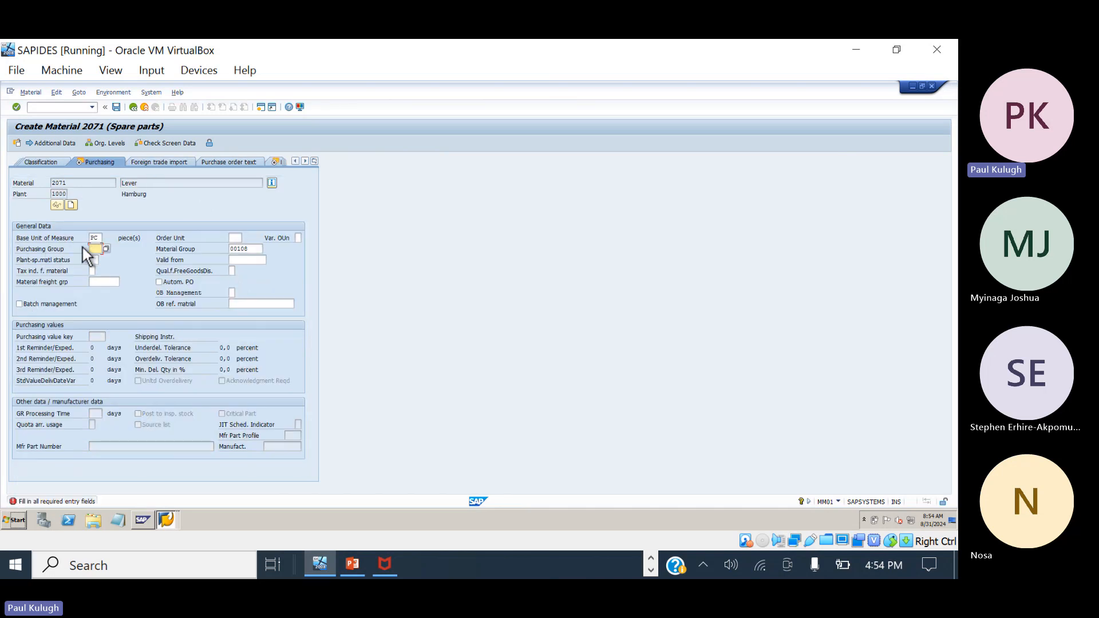
click(105, 251)
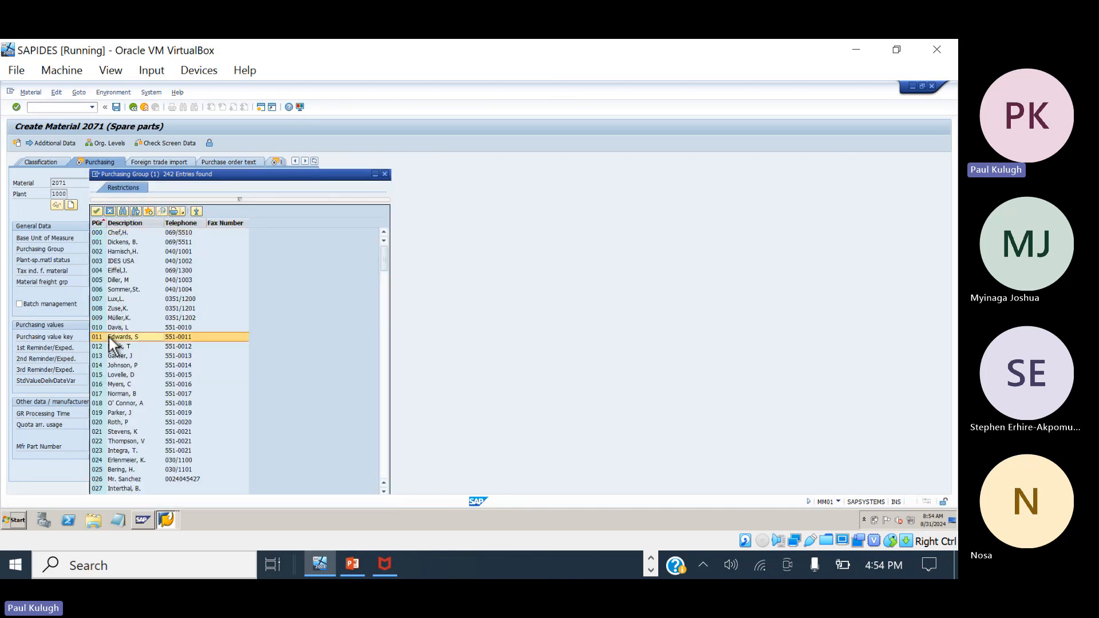
double_click(108, 337)
key(Return)
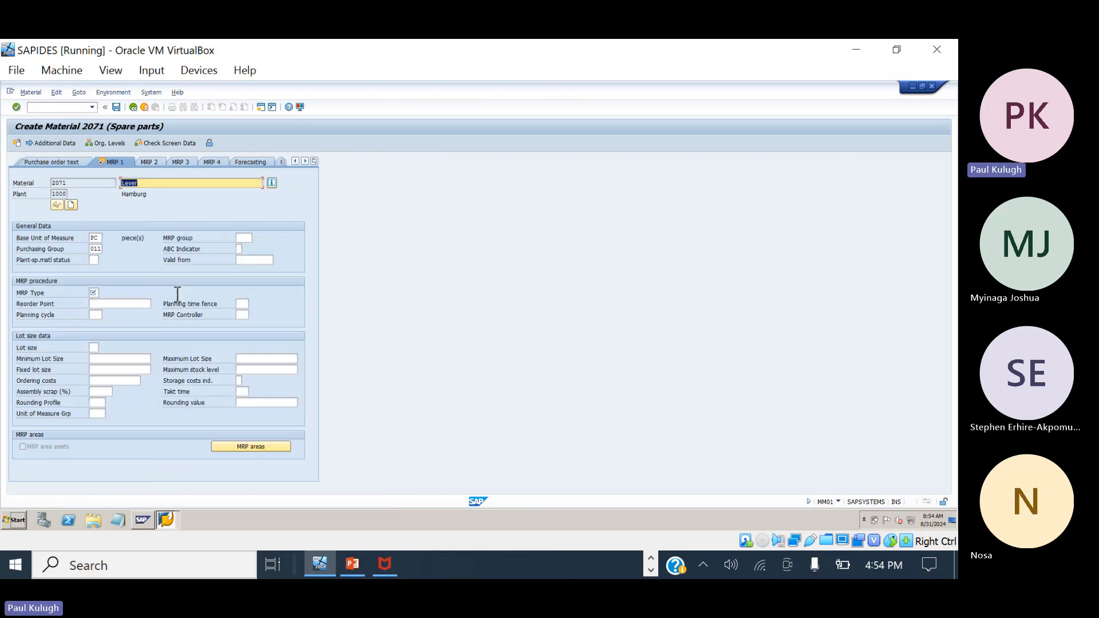
Set the MRP type to ND (No planning) from the value list and proceed to Accounting 1.
click(95, 292)
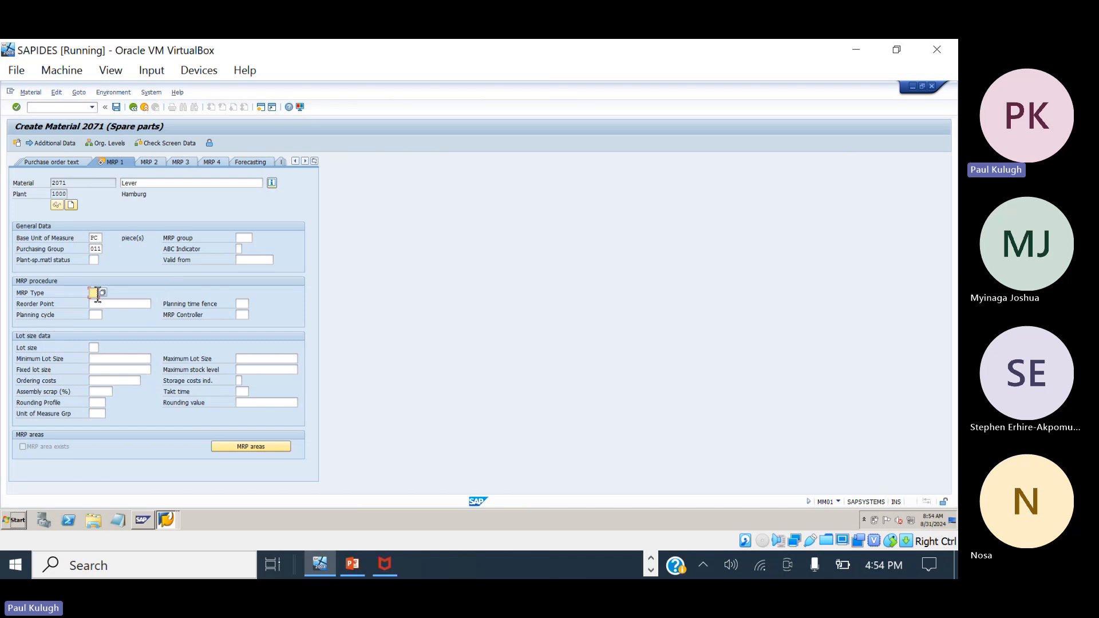
click(103, 293)
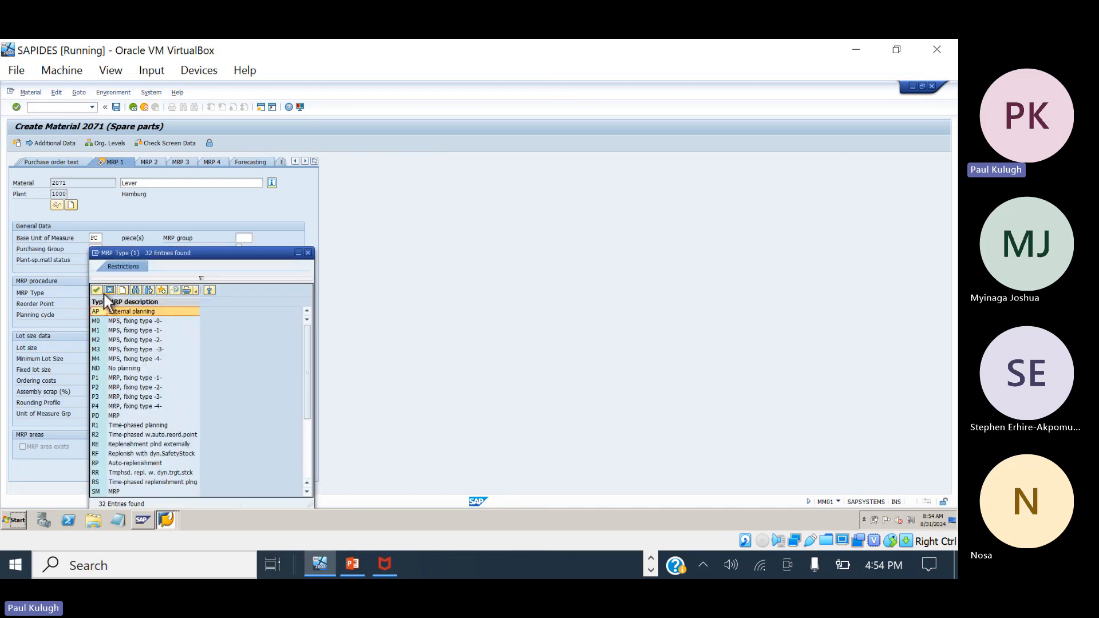
double_click(100, 370)
key(Return)
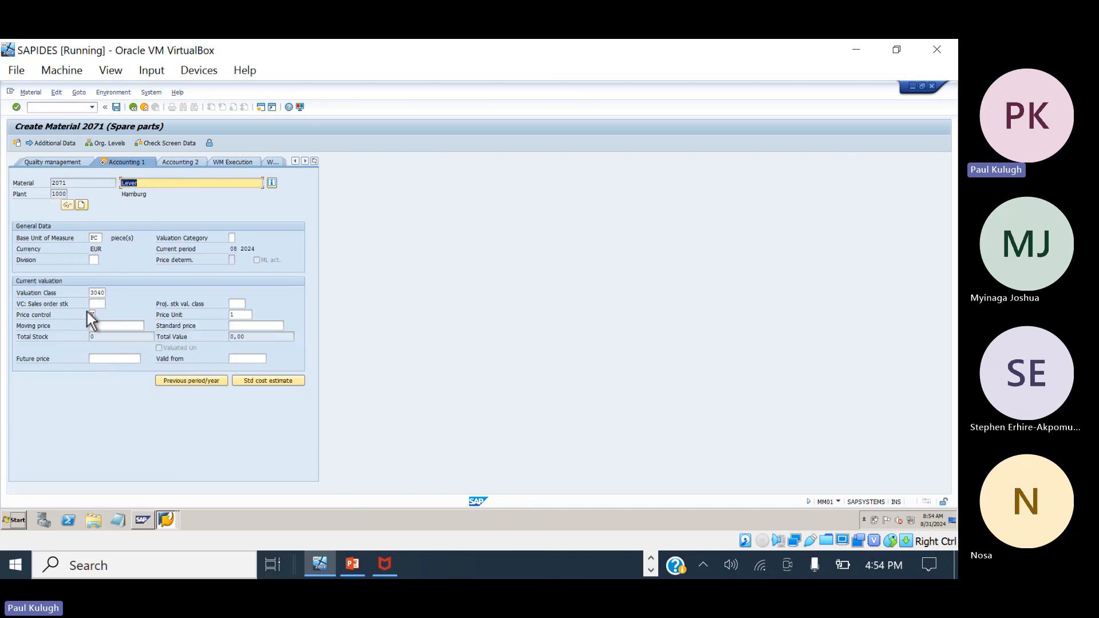
Set the Lever's moving price to 1000 and try to save the material.
click(102, 325)
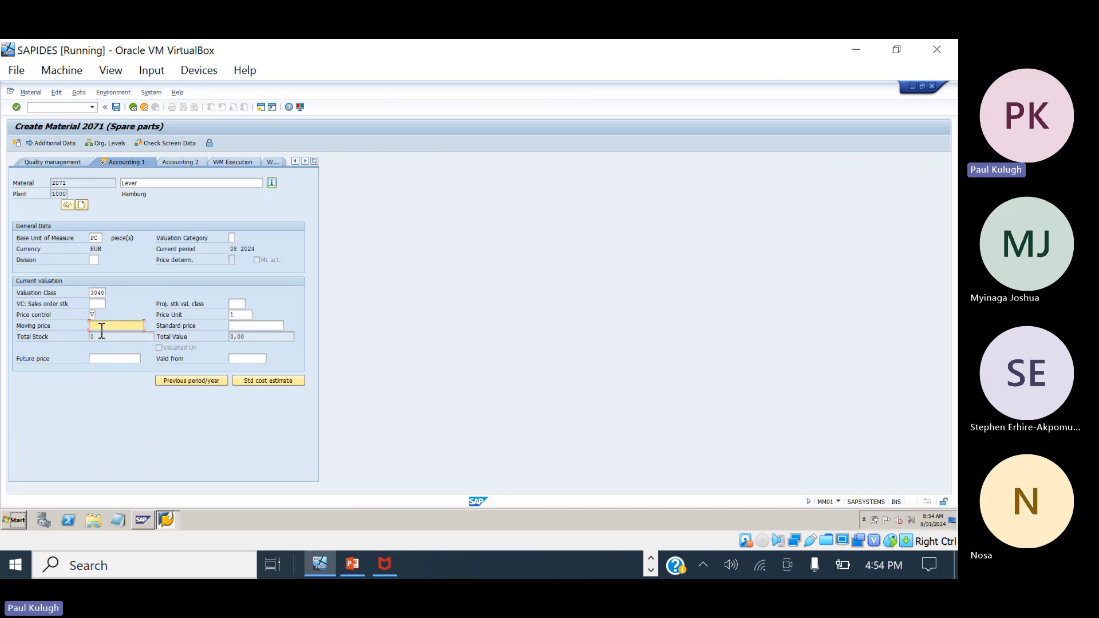
text(1000)
key(Return)
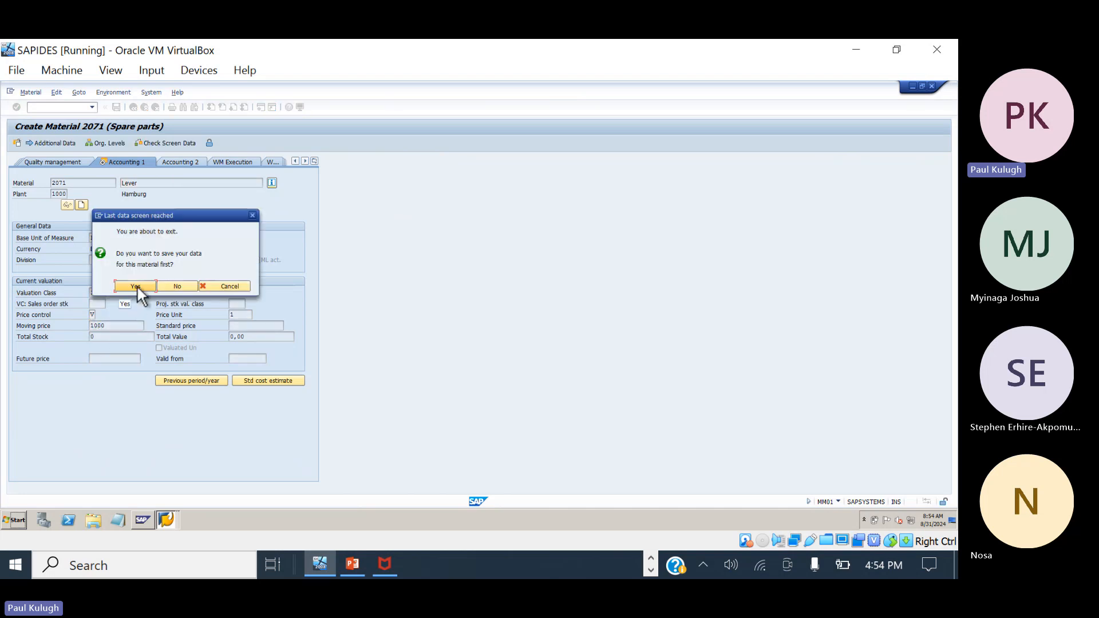
click(136, 285)
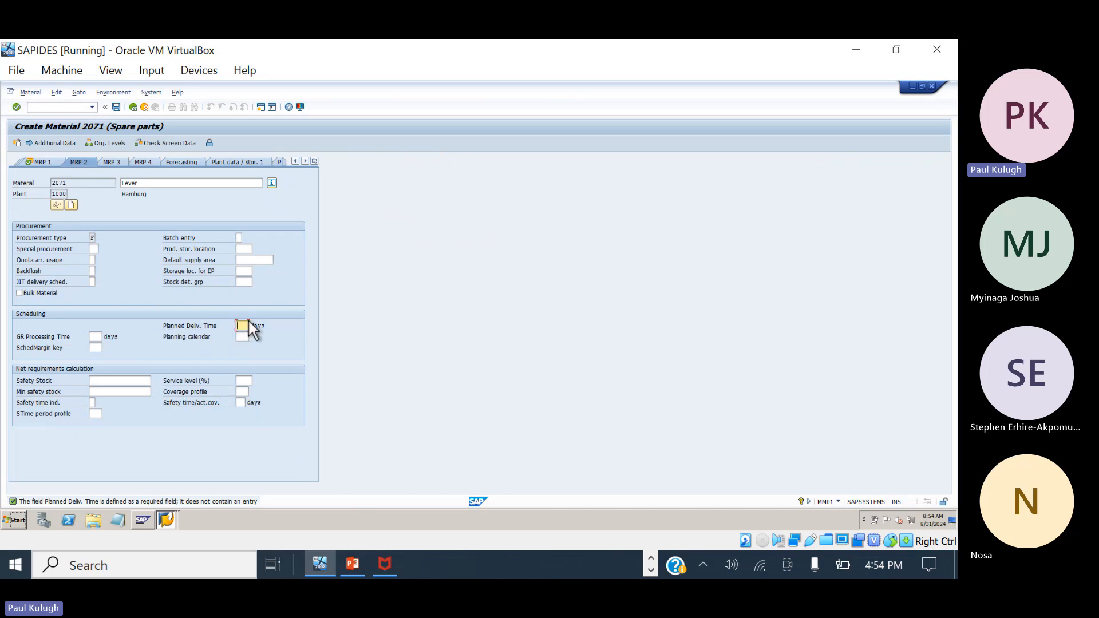
Set the planned delivery time to 2 days, proceed through Accounting 1 and save the Lever material.
text(2)
key(Return)
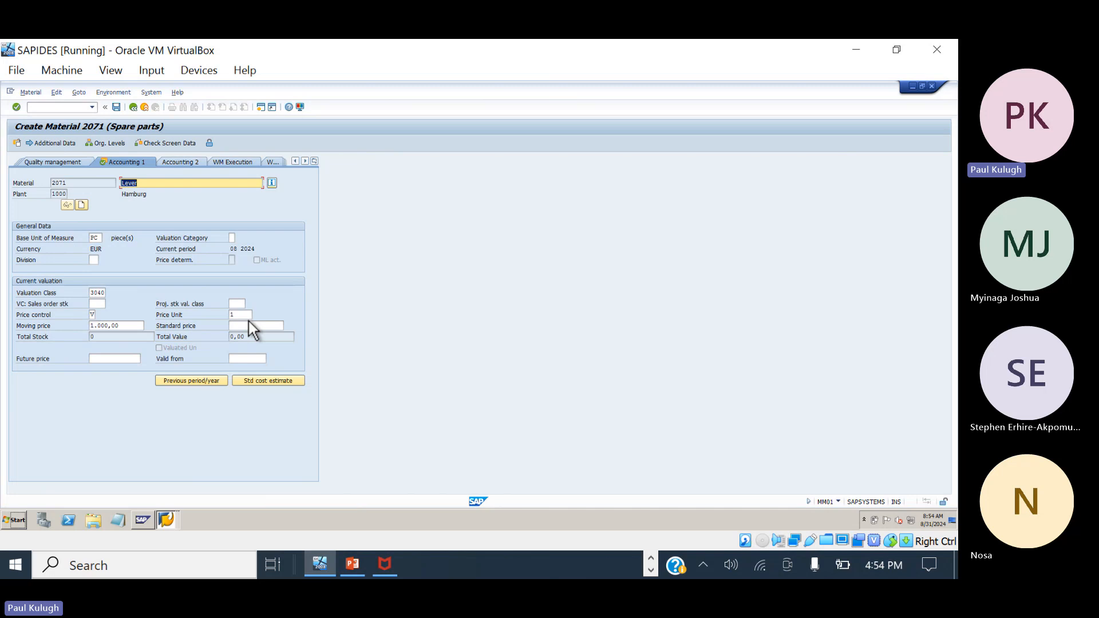
key(Return)
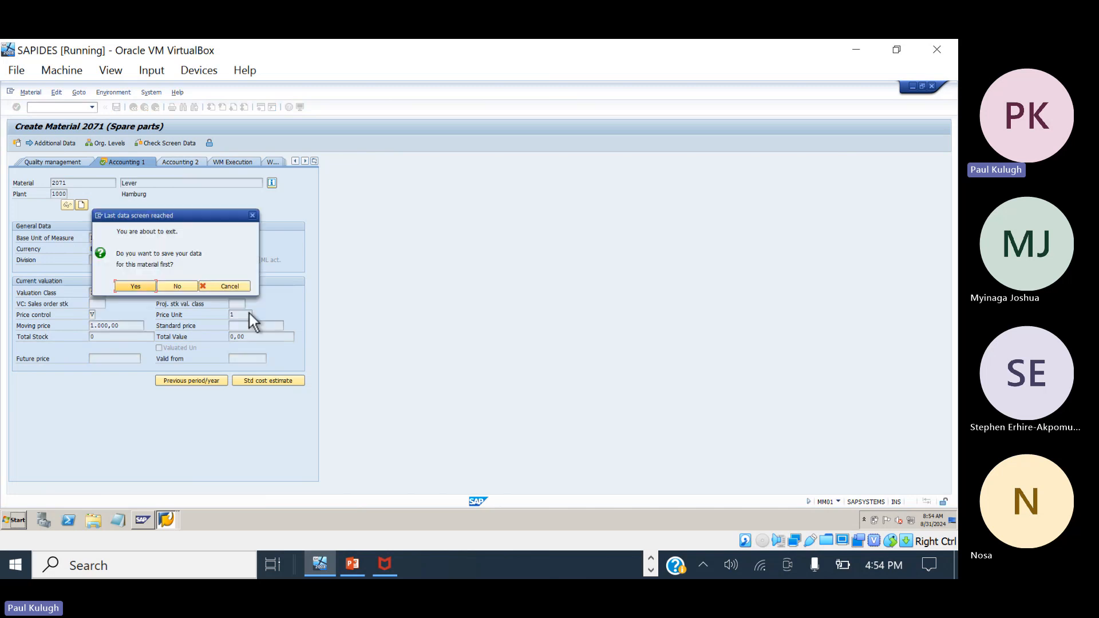
click(136, 284)
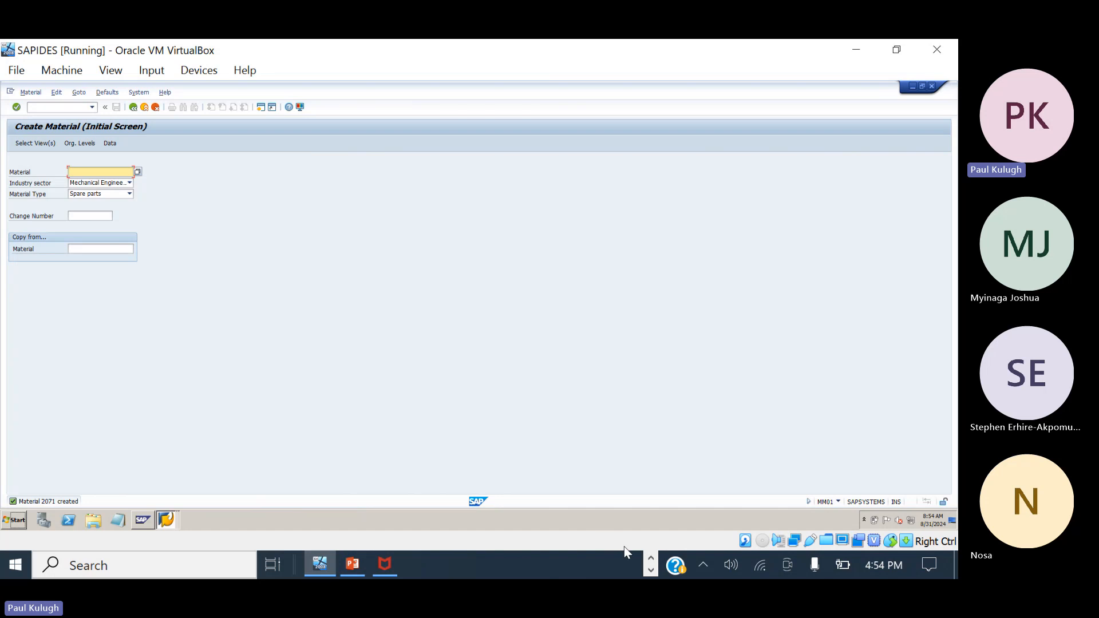
Switch to Notepad, record material number 2071 after 2068 on the same line, separated by a colon, and return to SAP.
click(651, 570)
click(650, 558)
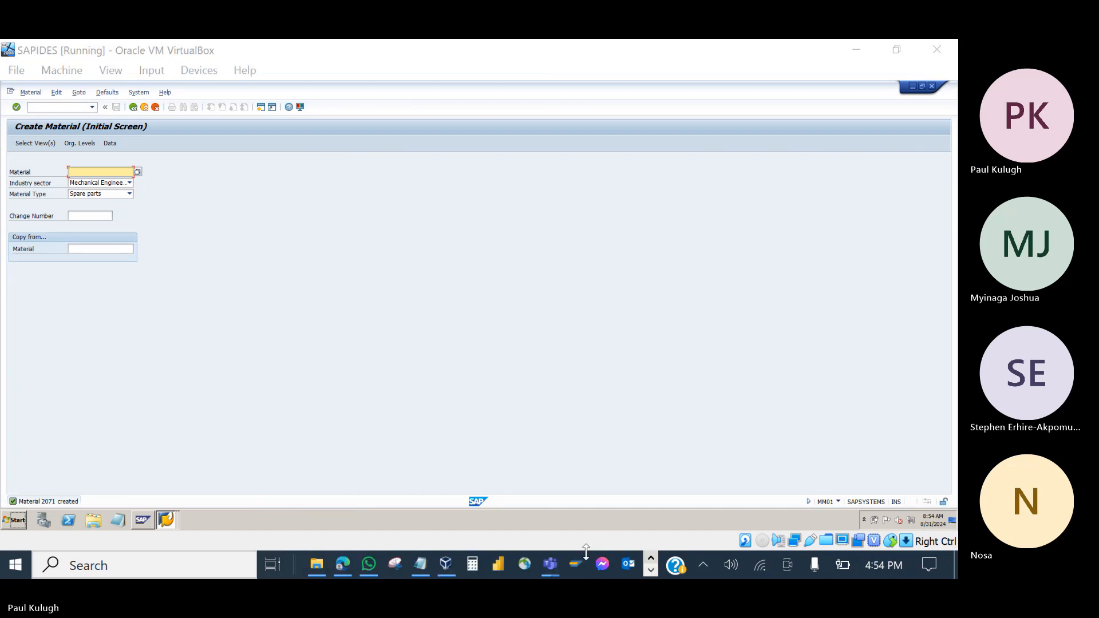
click(414, 567)
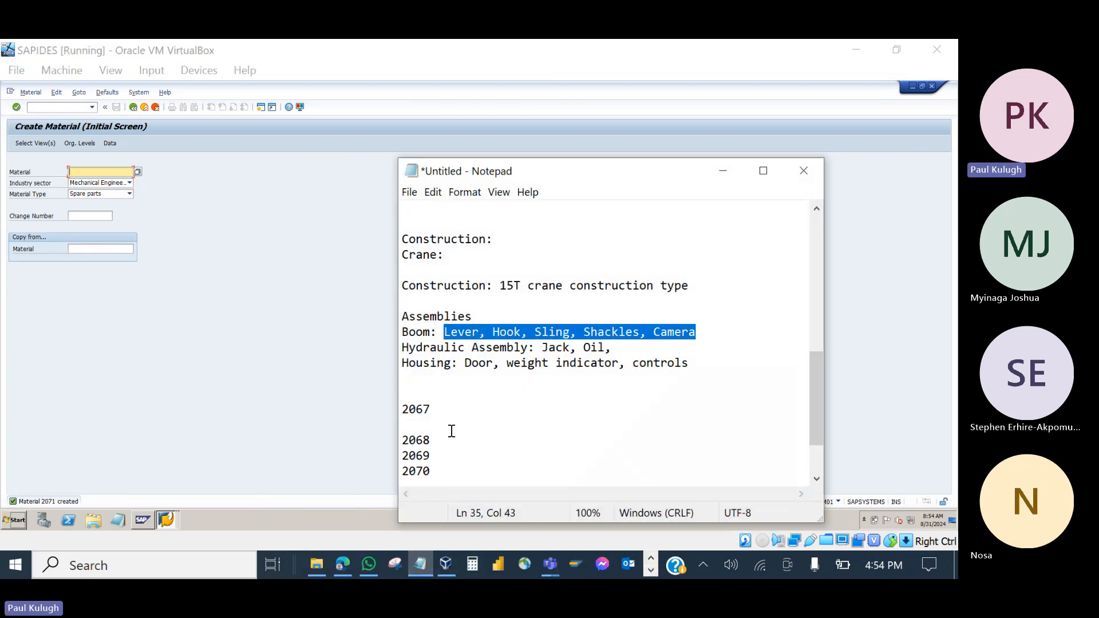
click(450, 438)
text(: 2)
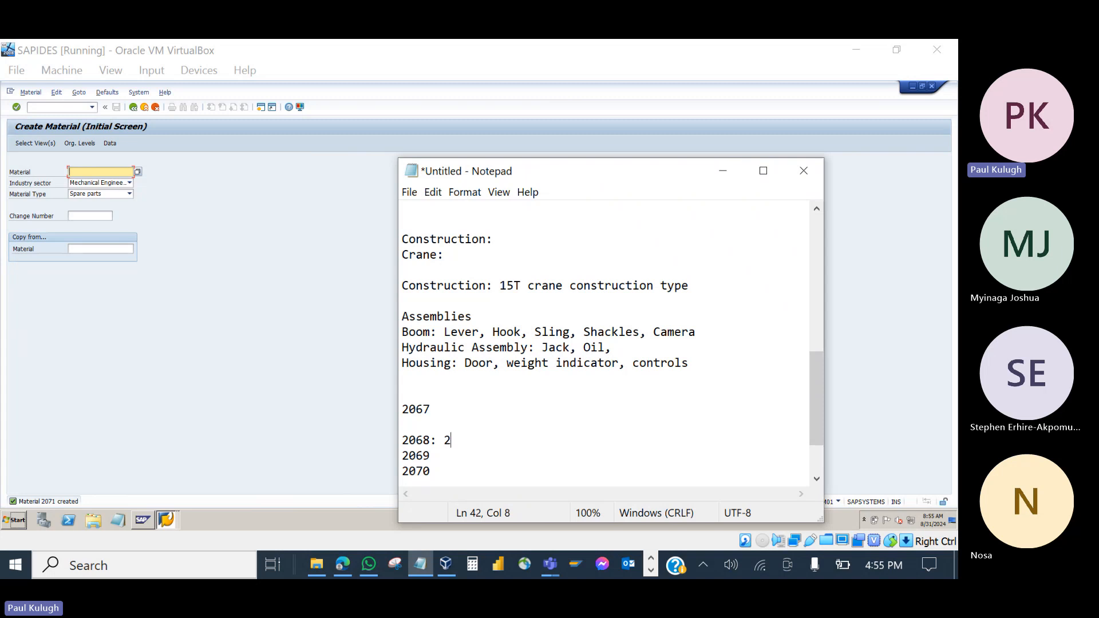
text(071)
click(270, 331)
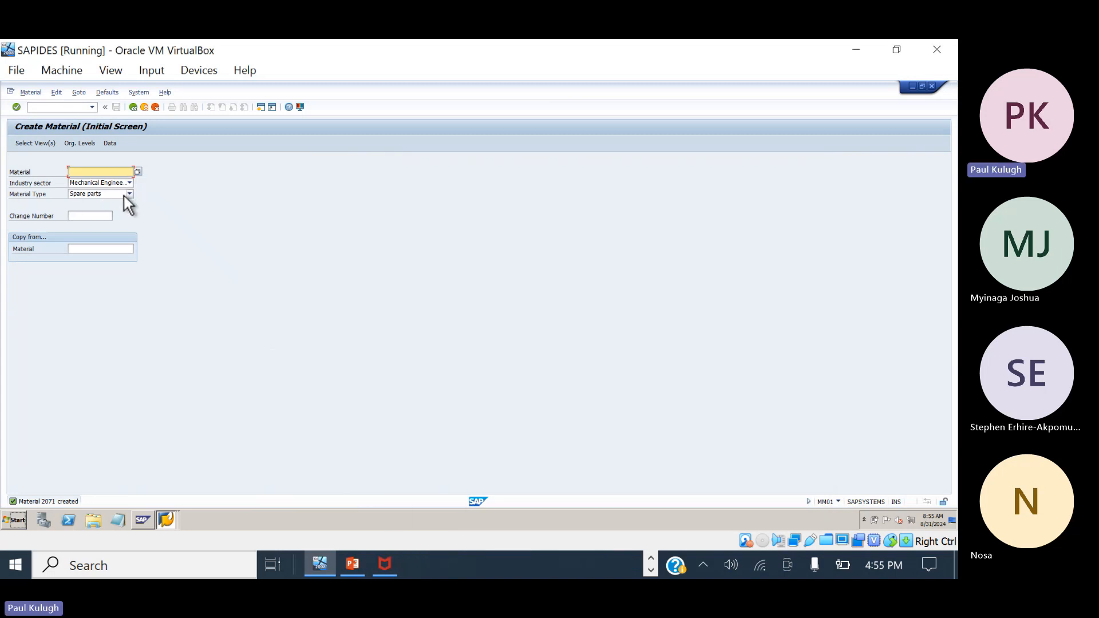
key(Return)
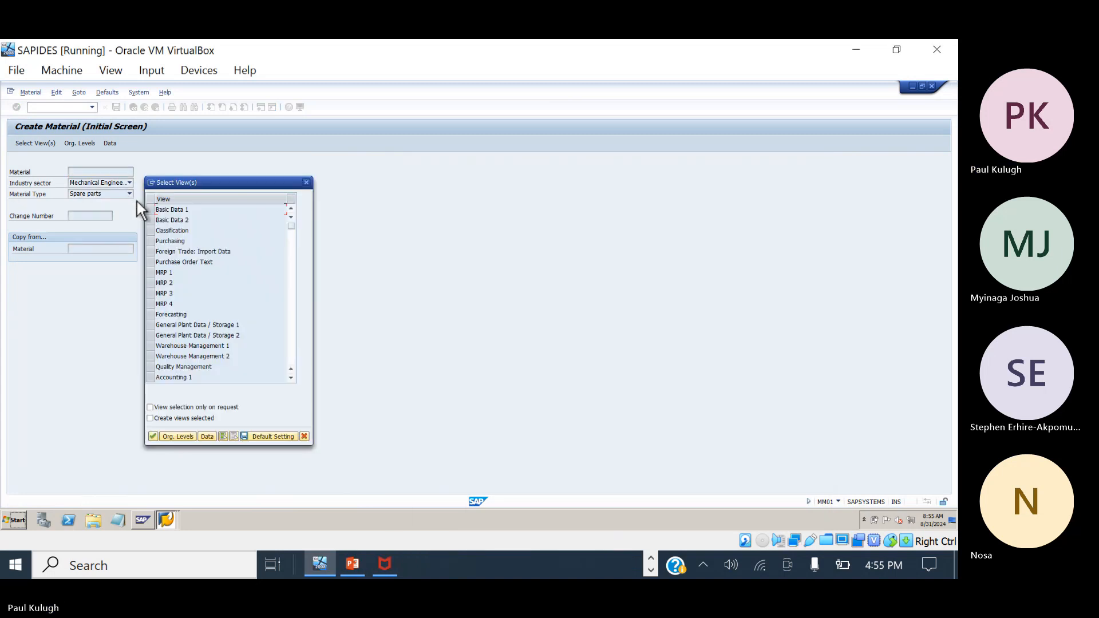
click(152, 213)
click(153, 218)
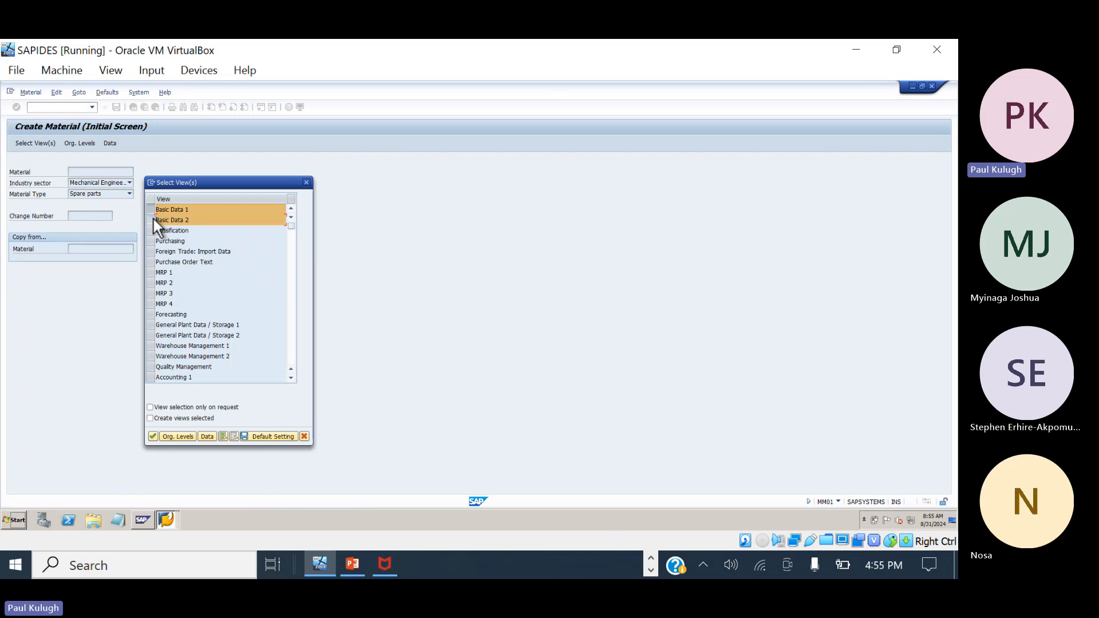
click(150, 272)
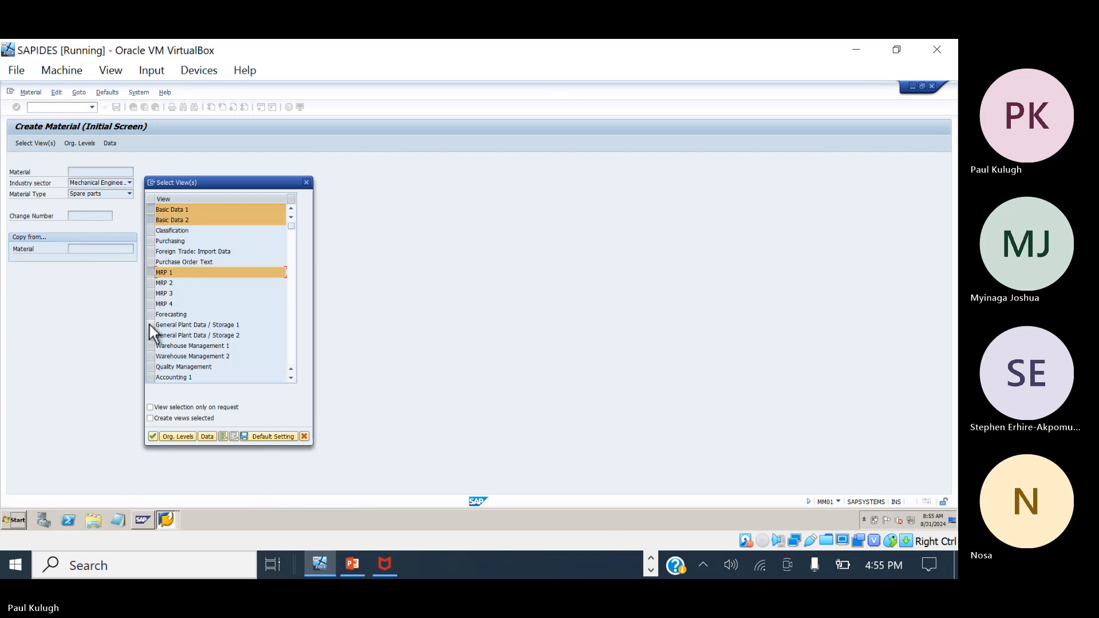
click(149, 376)
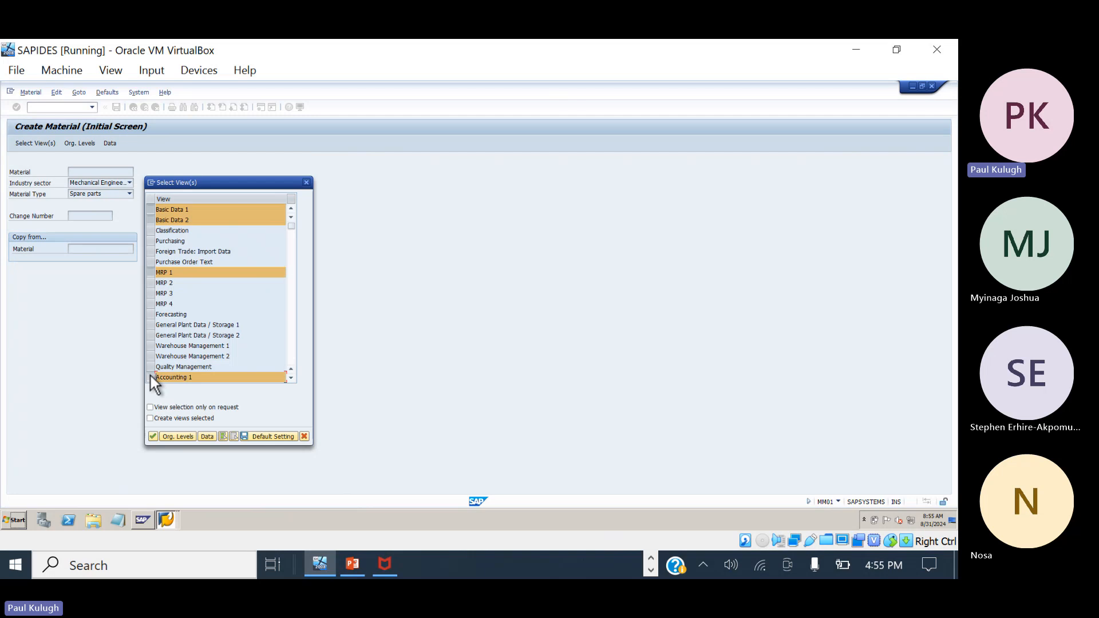
click(306, 182)
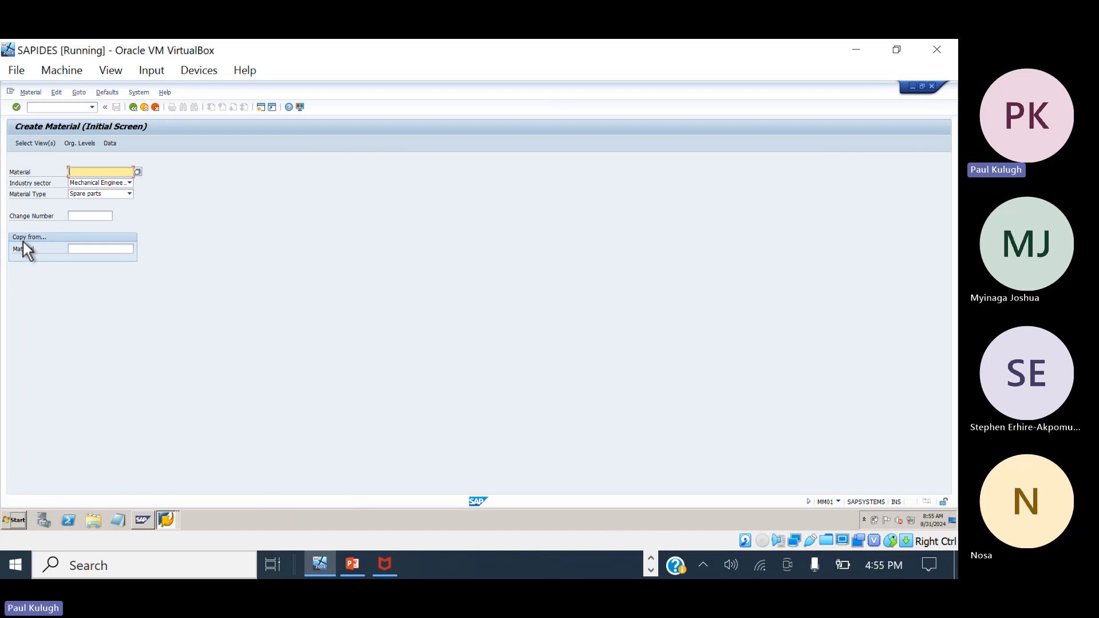
Copy material number 2071 from the 2068 line in Notepad and return to the copy-from material field in SAP.
click(82, 250)
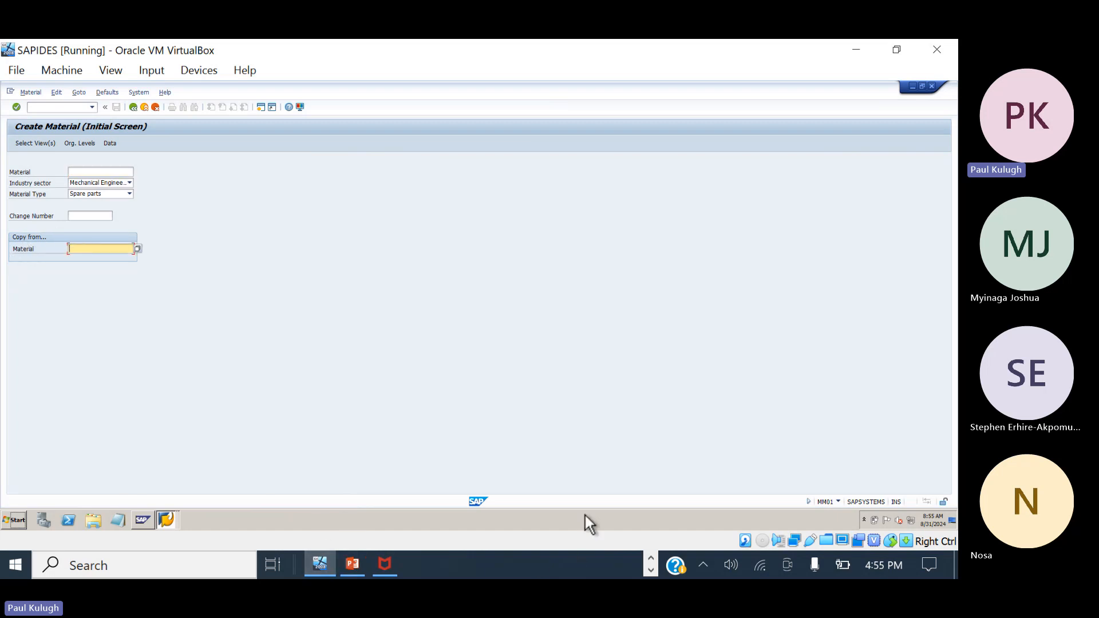
click(651, 558)
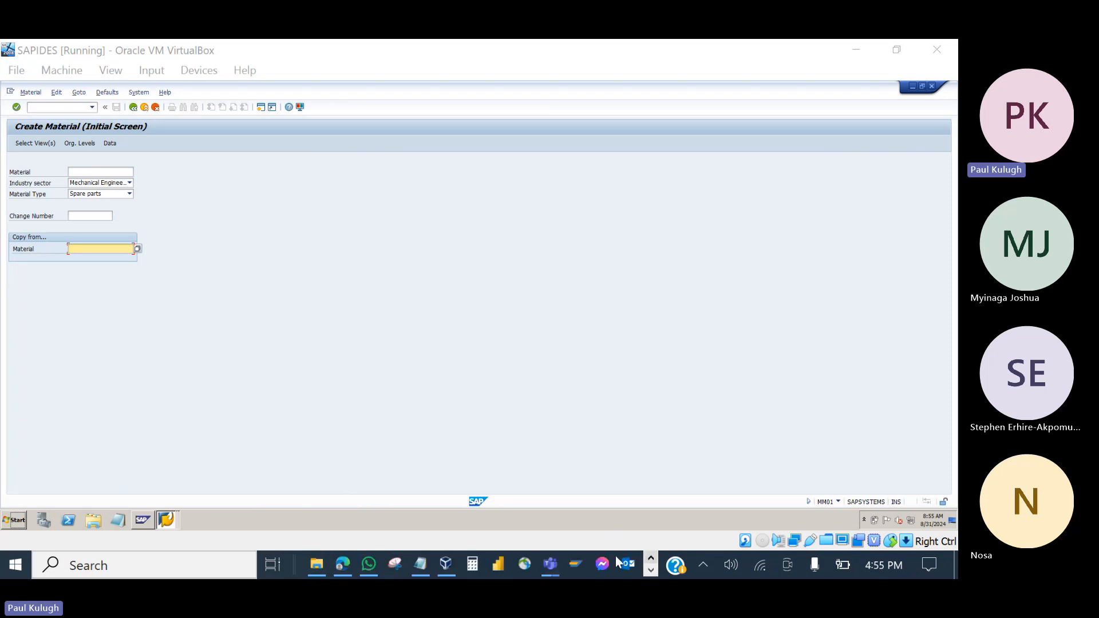
click(420, 564)
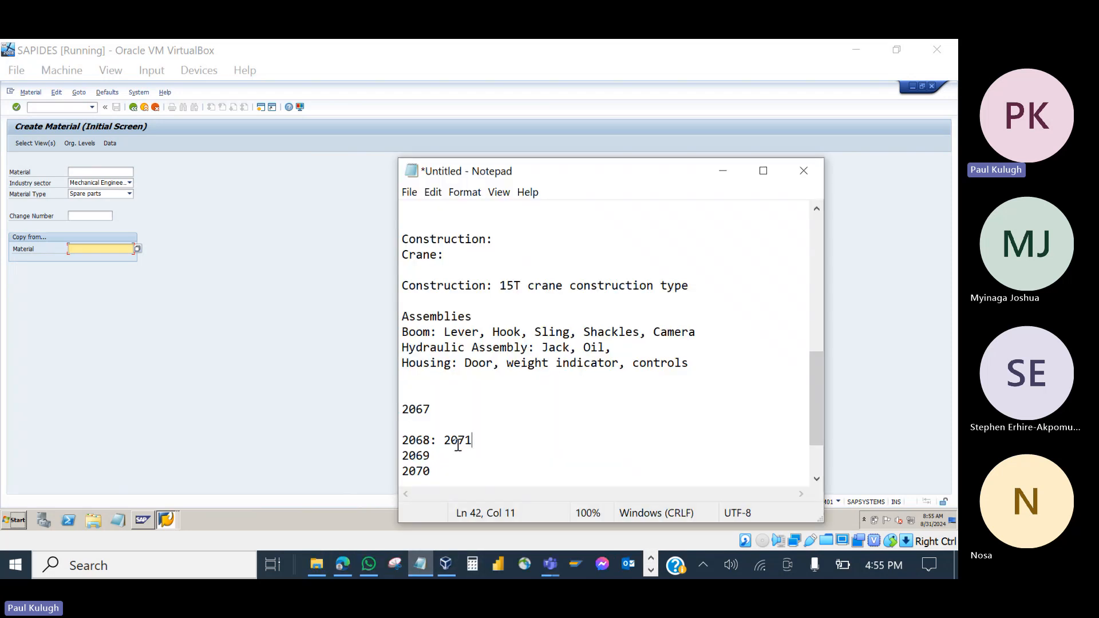
double_click(458, 444)
key(ctrl+c)
click(125, 251)
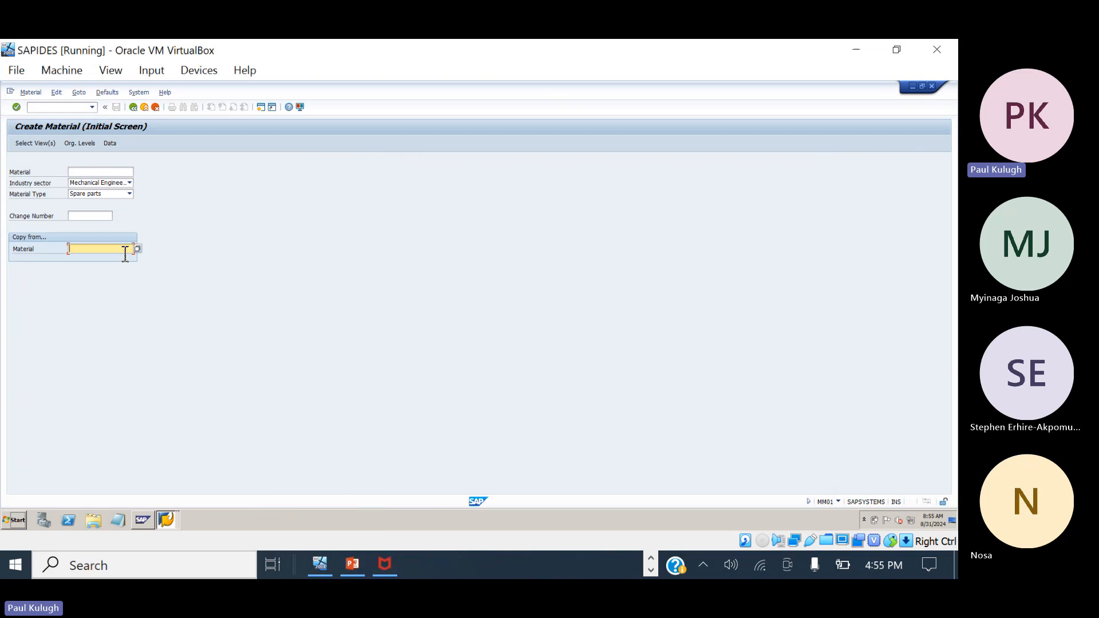
text(P-1000)
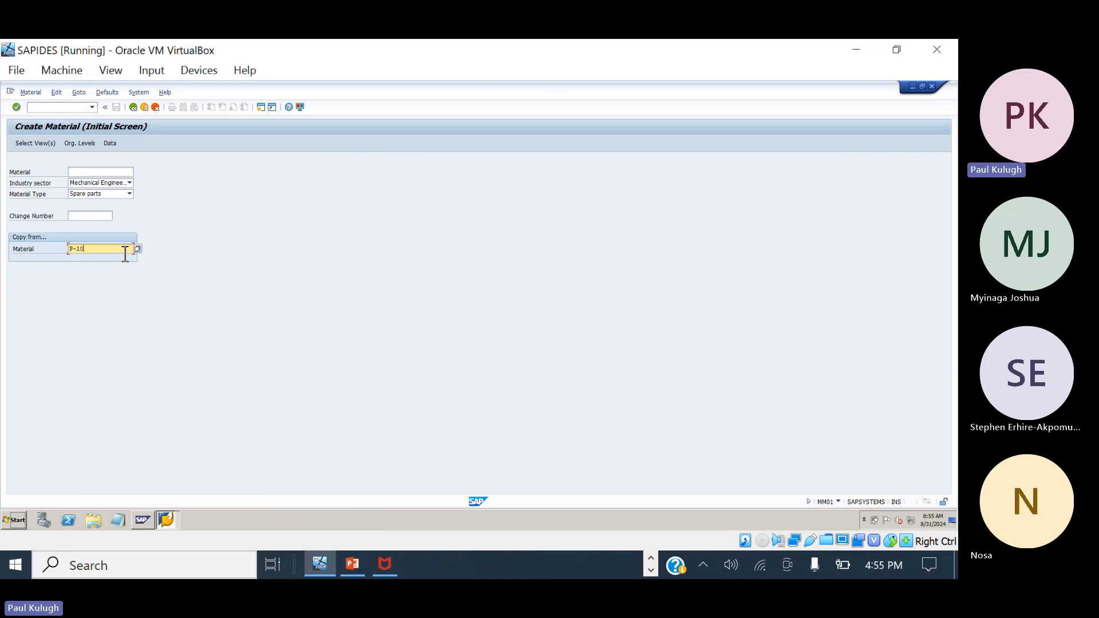
key(BackSpace)
key(BackSpace)
key(BackSpace)
key(BackSpace)
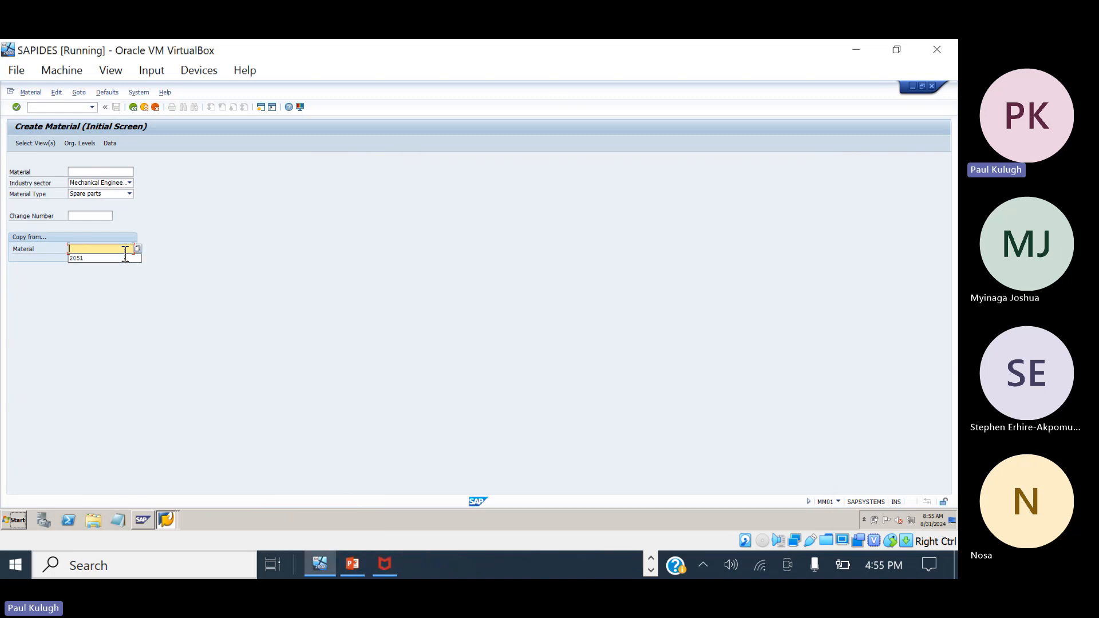
Reopen Notepad with 2071 selected and paste that number into SAP as the copy-from material.
click(650, 571)
click(650, 557)
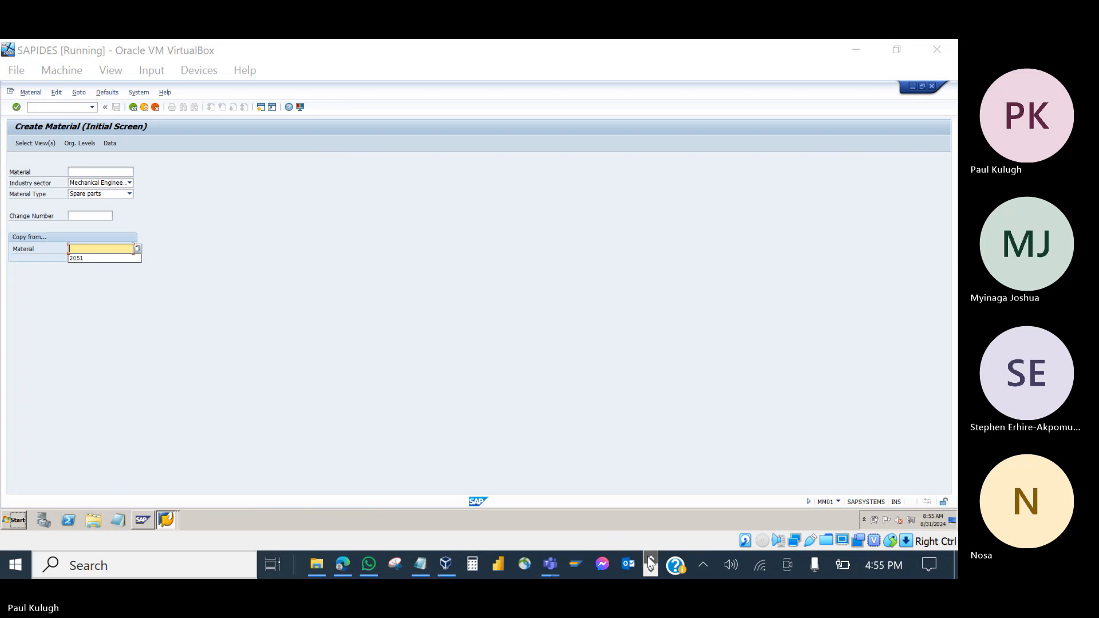
click(421, 565)
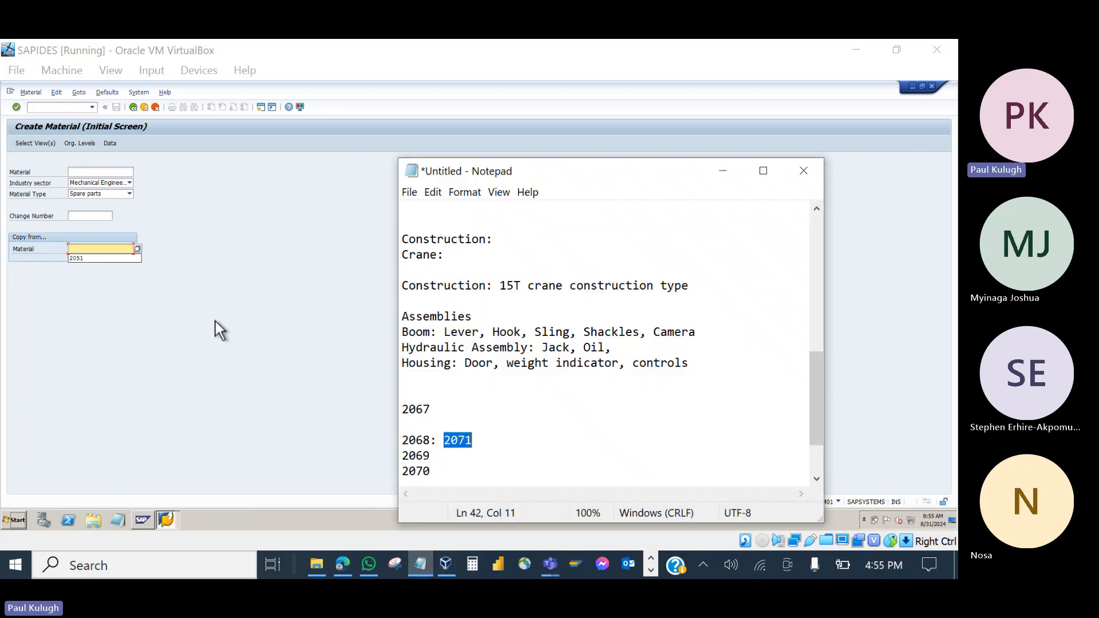
click(93, 251)
key(ctrl+v)
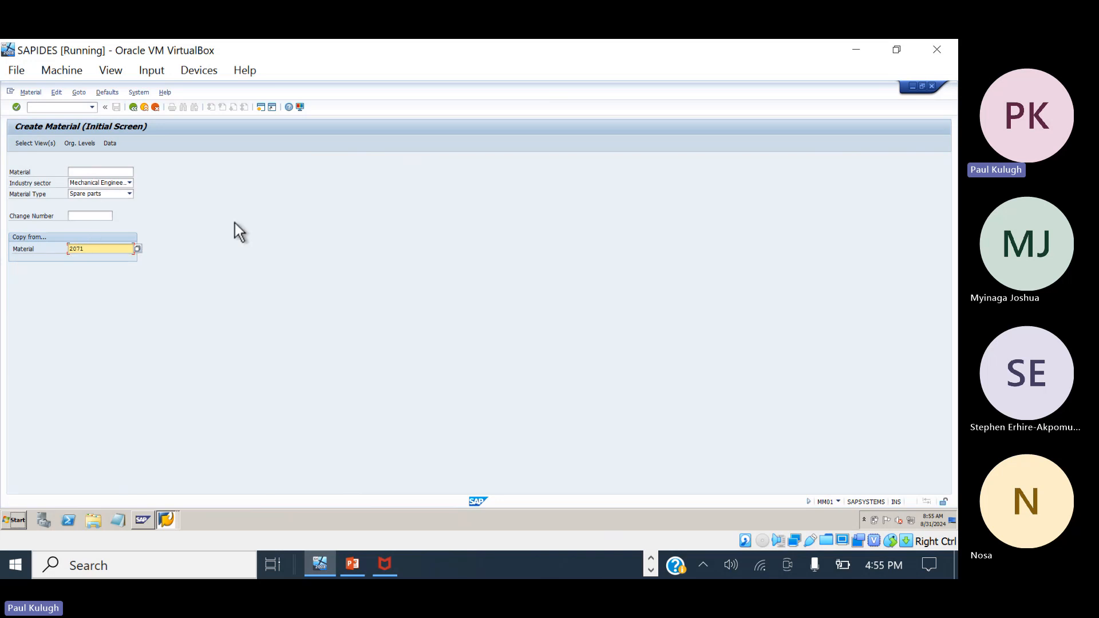
Select the Basic Data 1, Basic Data 2, MRP 1 and Accounting 1 views and proceed to the organizational levels.
key(Return)
click(150, 209)
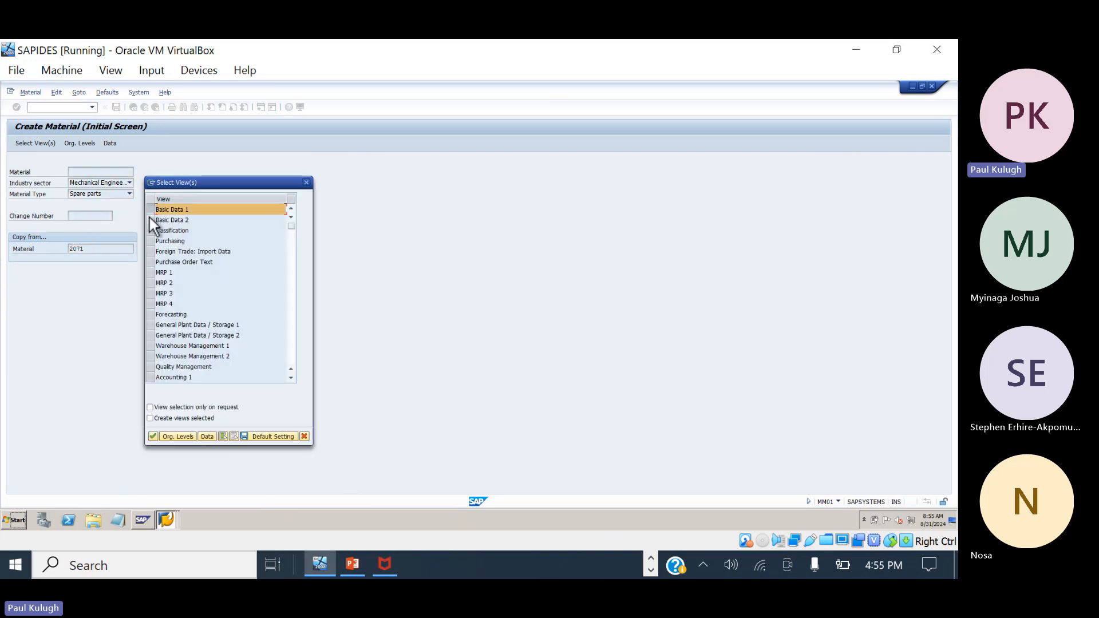
click(149, 220)
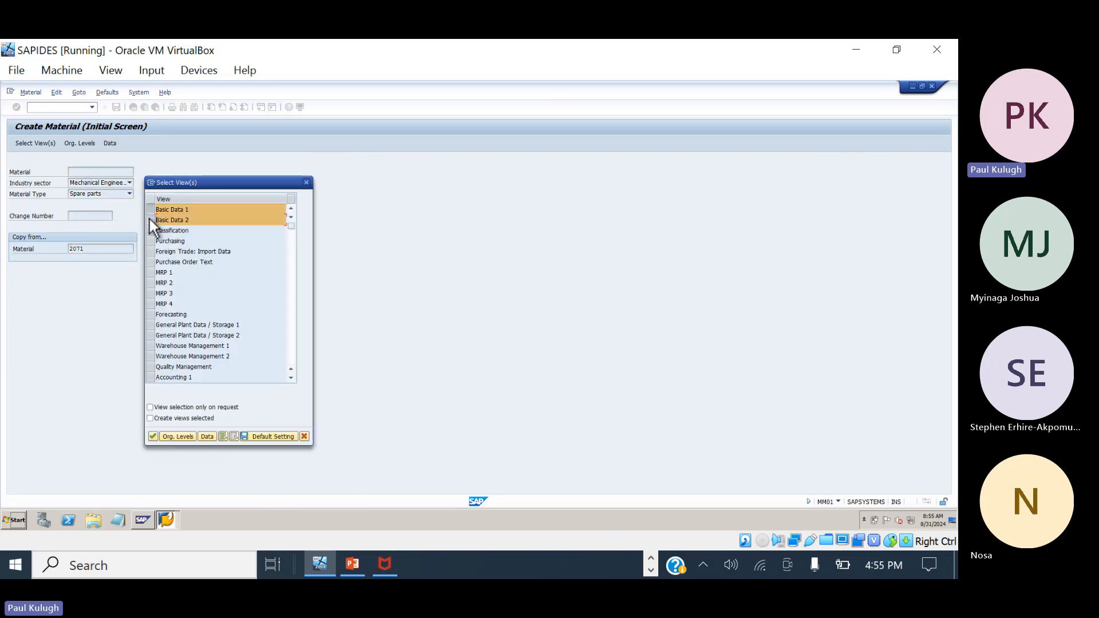
click(150, 273)
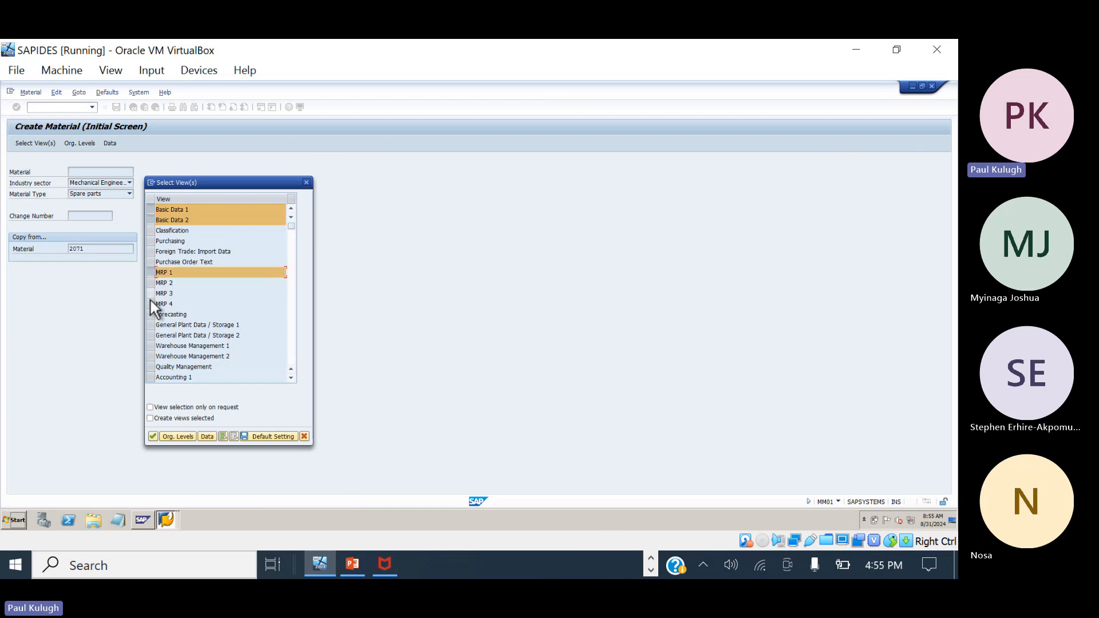
click(151, 377)
click(176, 438)
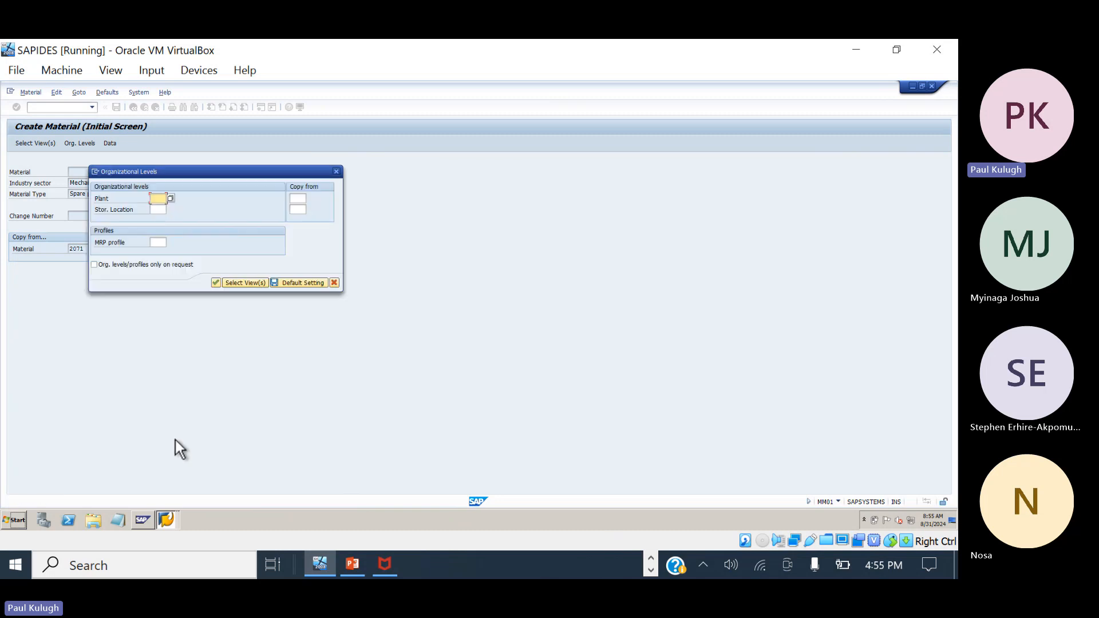
Set the plant to 1000 and the storage location to 0001, and proceed to Basic data 1.
text(1000)
click(158, 210)
text(000)
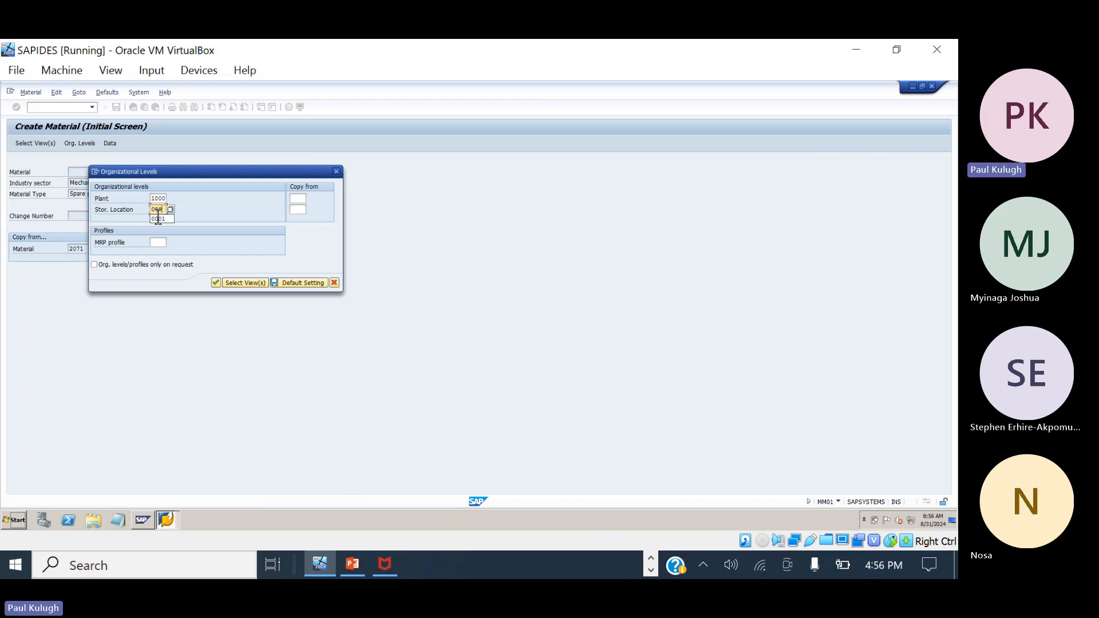
text(1)
key(Return)
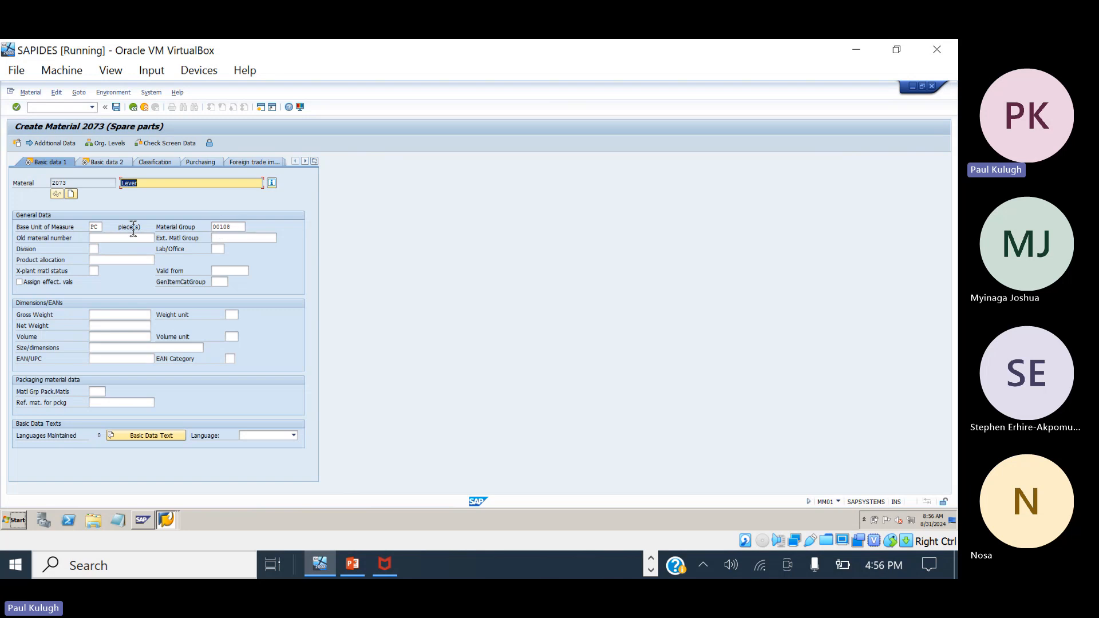
Replace the copied description with Hook, keeping the base unit of measure and material group.
click(99, 227)
click(231, 227)
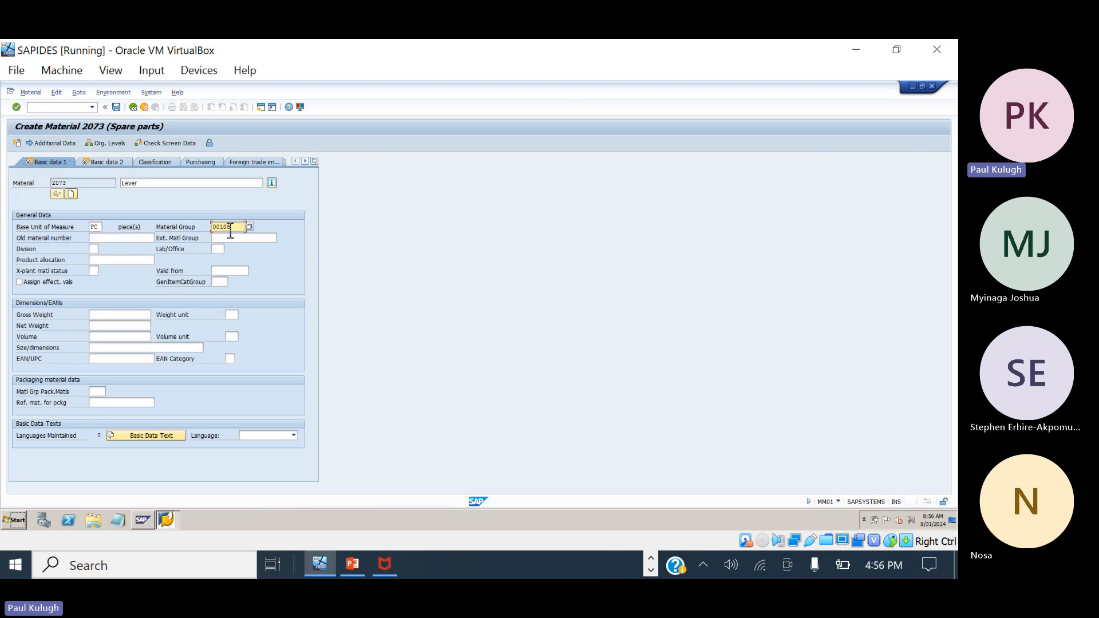
click(145, 183)
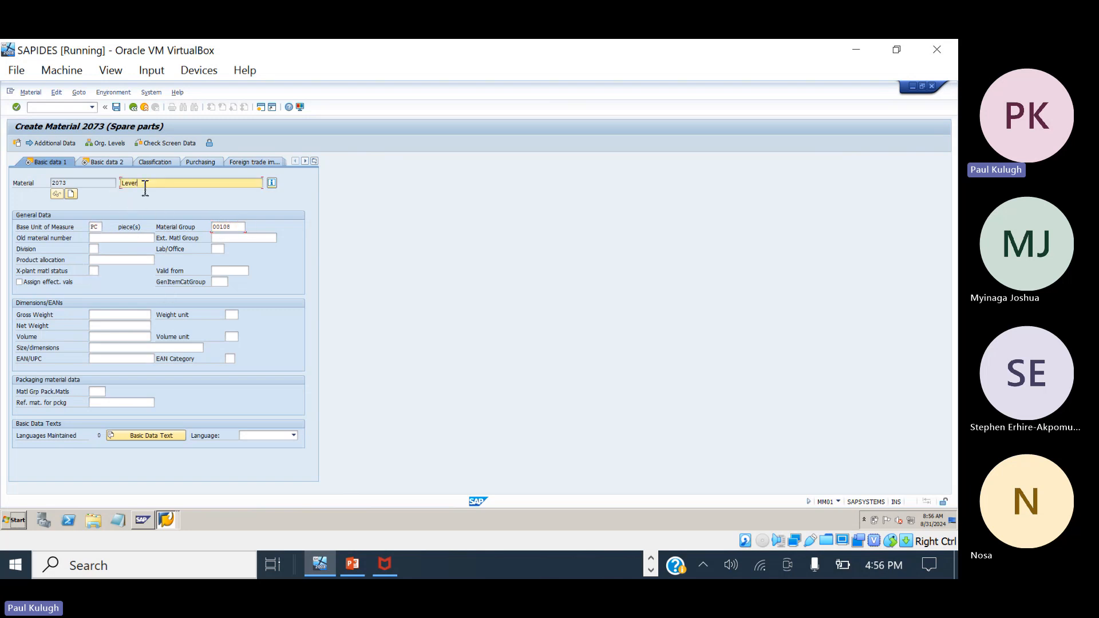
key(BackSpace)
key(BackSpace)
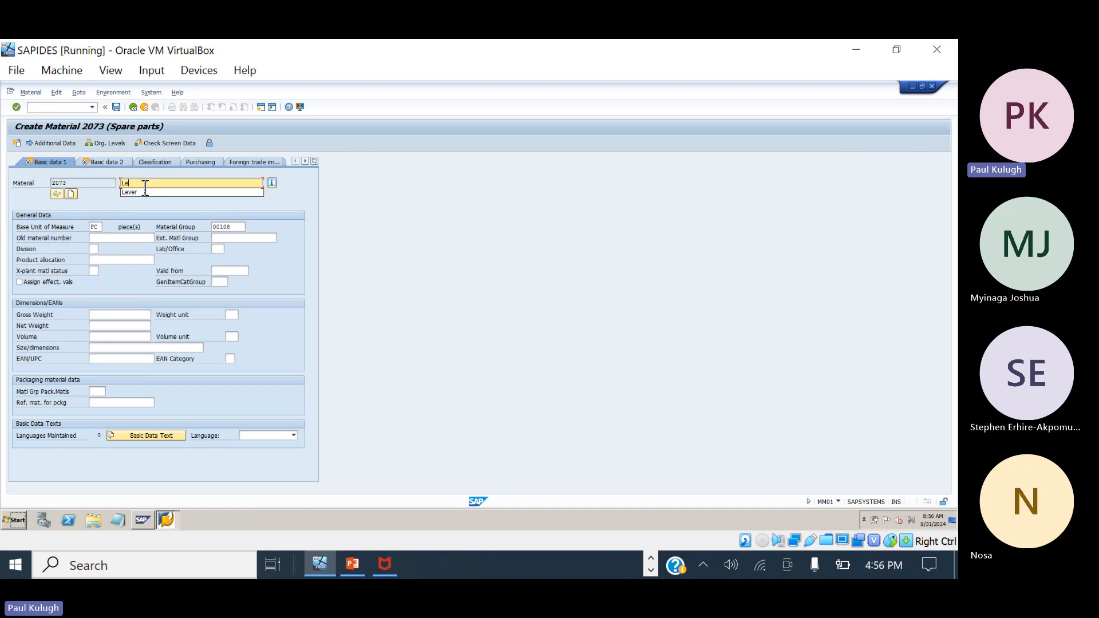
key(BackSpace)
key(BackSpace)
text(Hook)
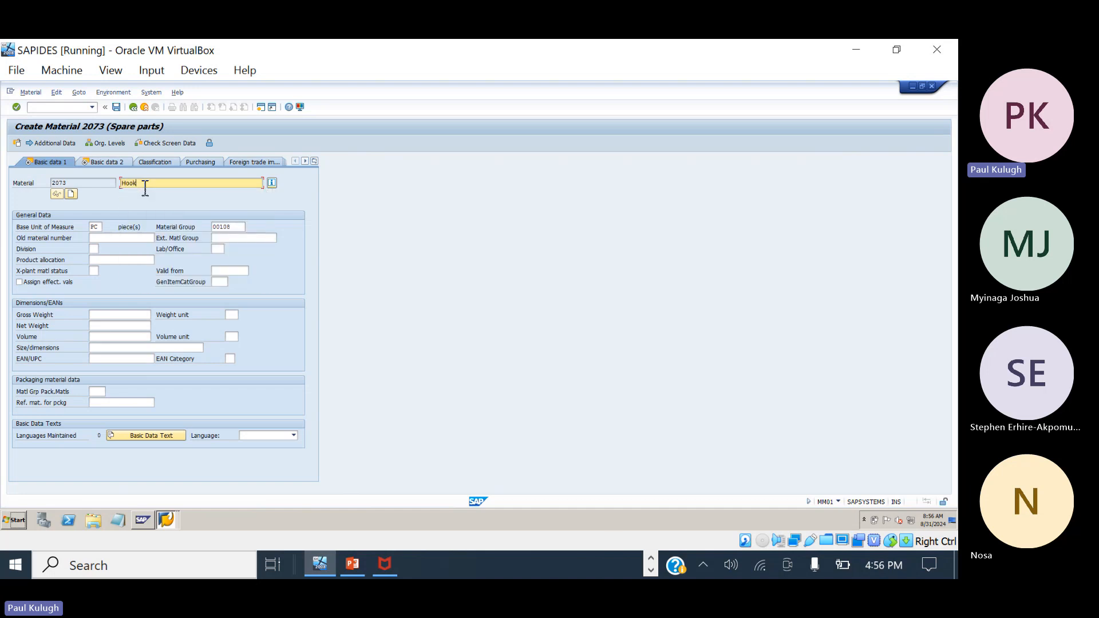
Check the assembly parts list in Notepad, return to SAP and proceed through Basic data 2 to MRP 1.
click(650, 569)
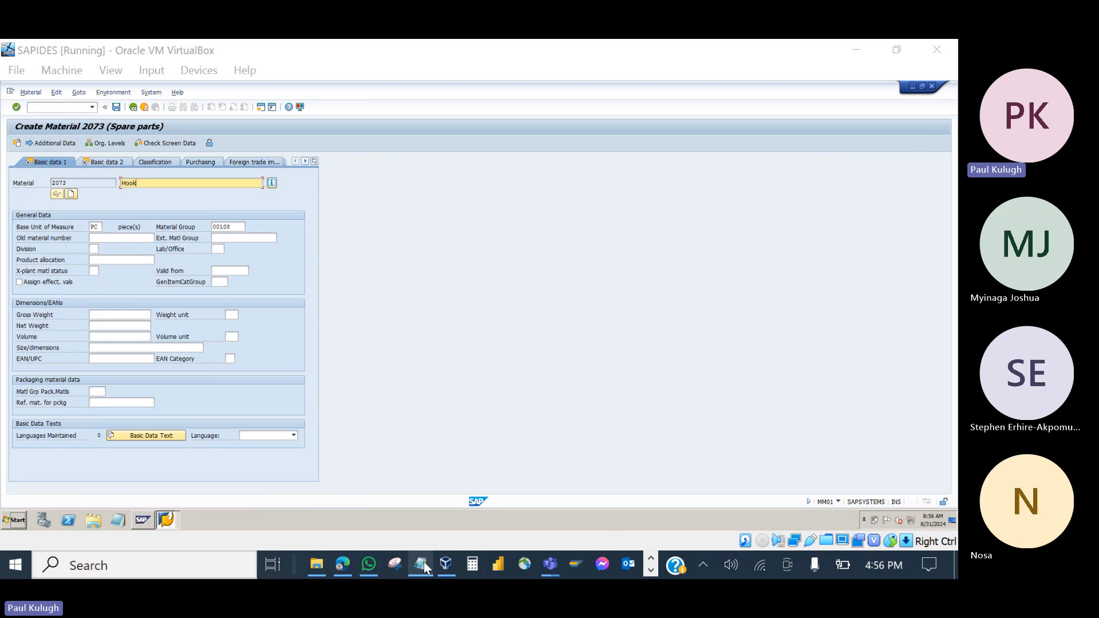
click(422, 564)
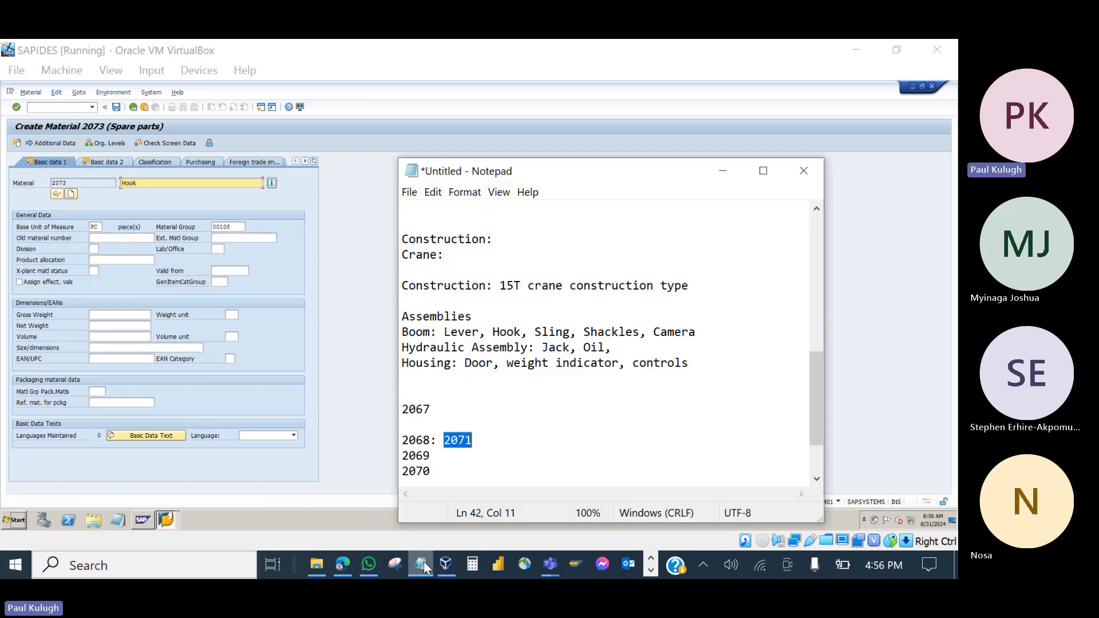
click(423, 562)
key(Return)
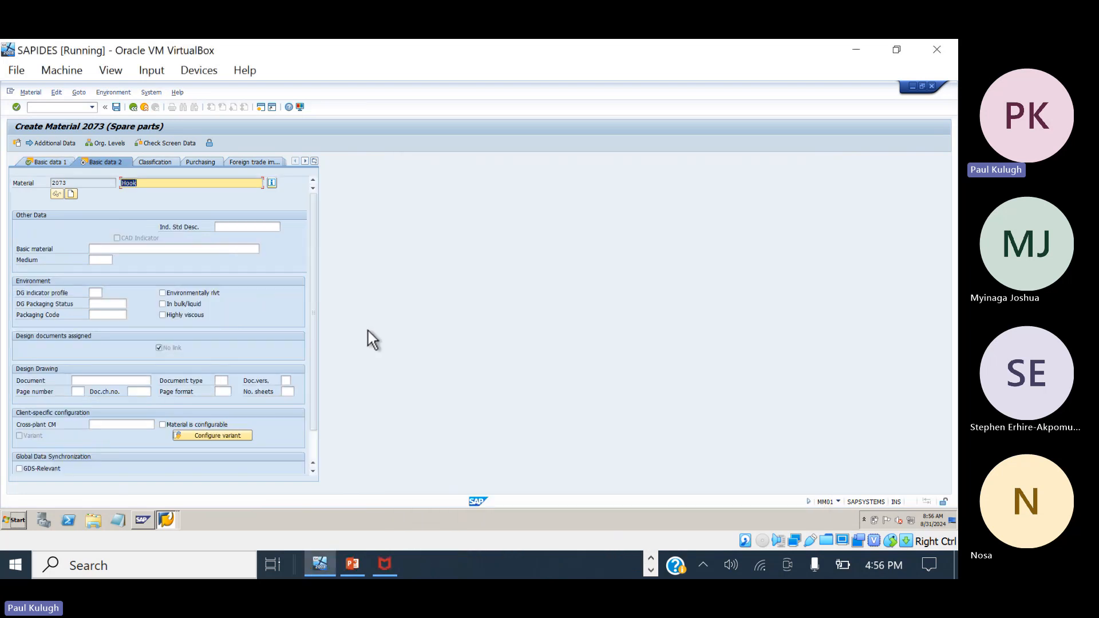
key(Return)
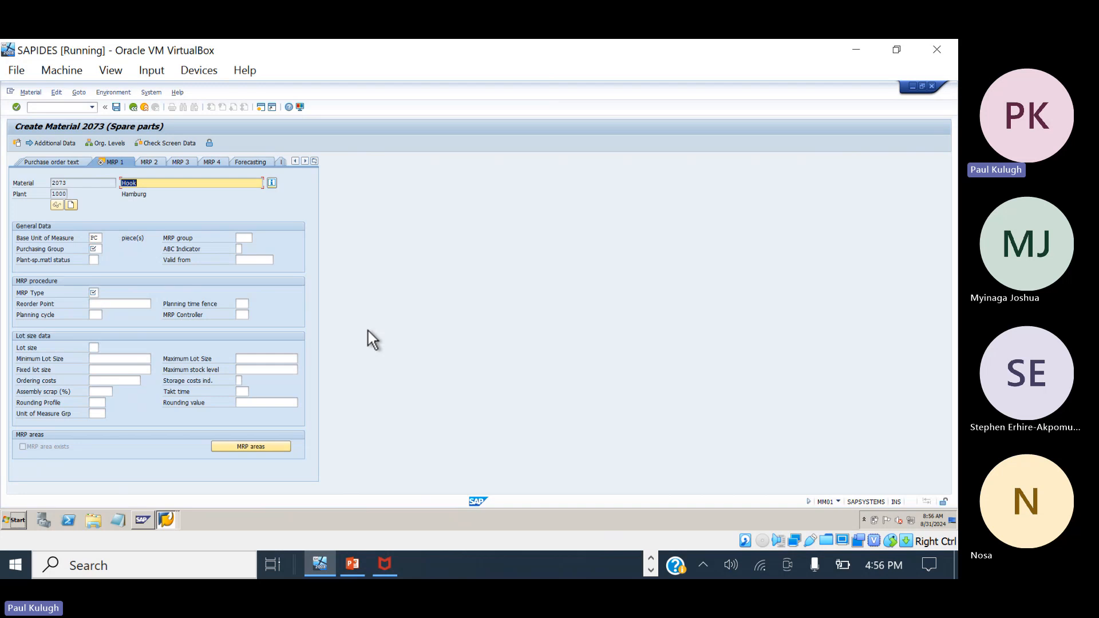
Set the Hook's purchasing group to 011, fill in the MRP type and proceed to Accounting 1.
click(99, 248)
click(108, 248)
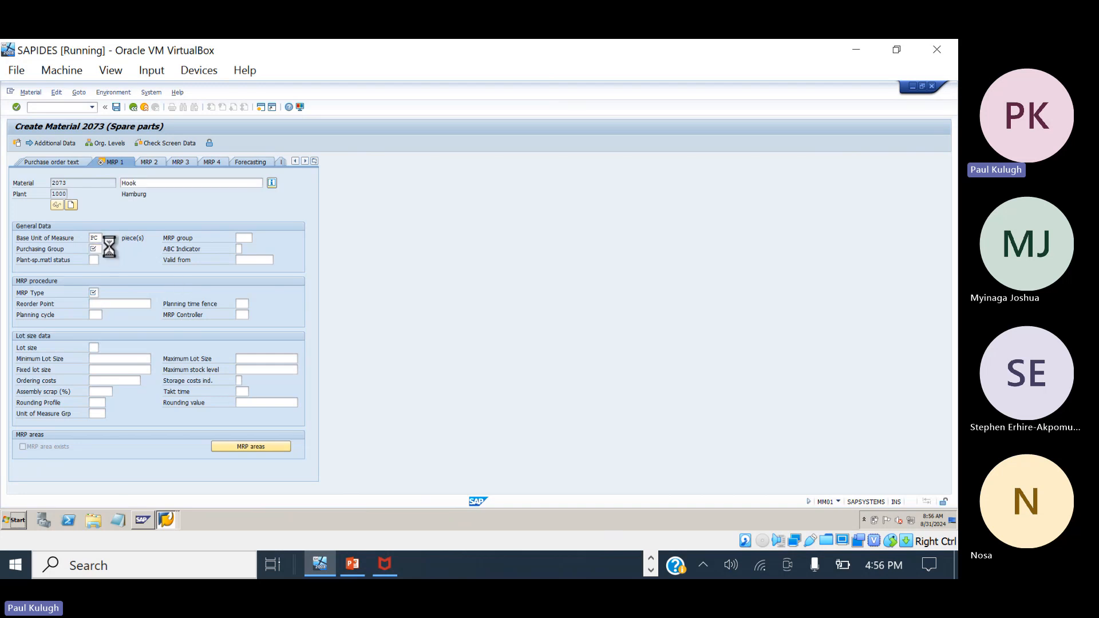
double_click(112, 337)
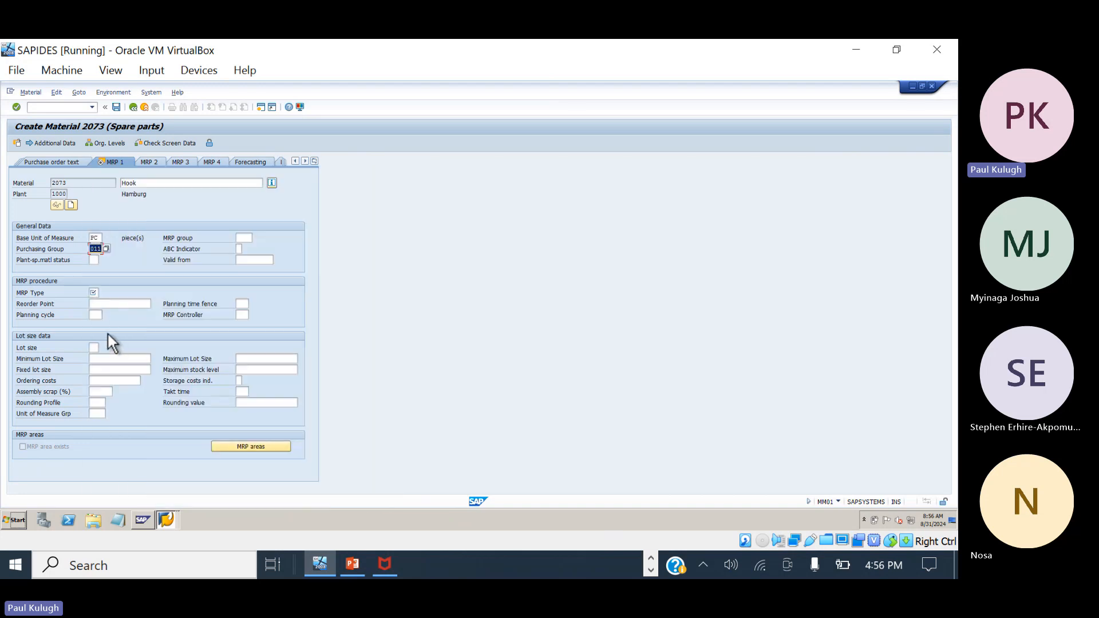
click(95, 293)
key(Return)
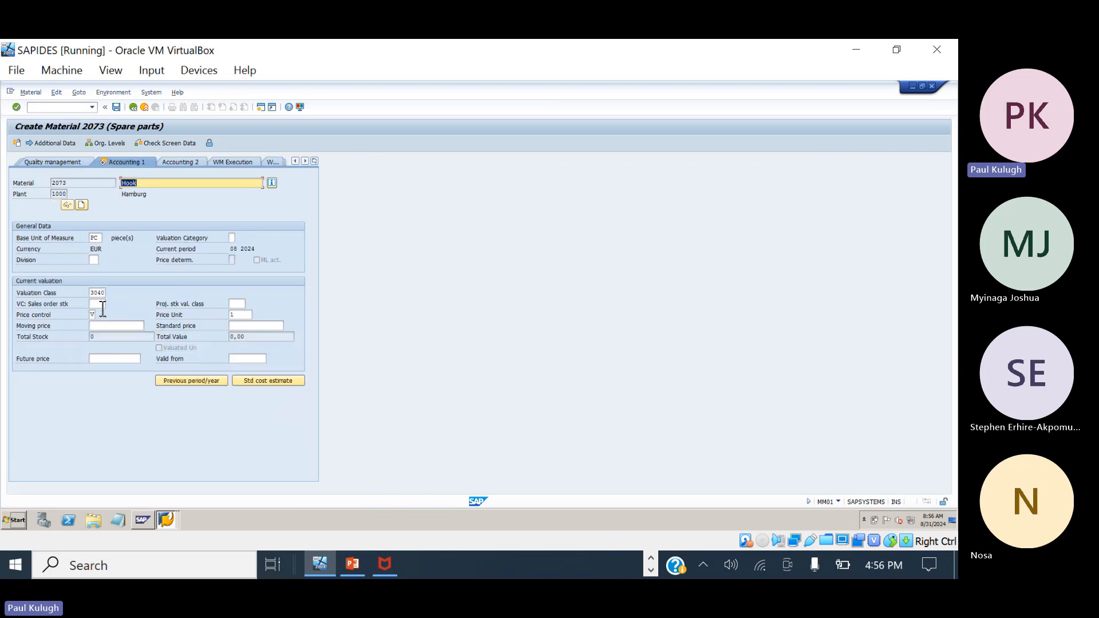
Set the Hook's moving price to 1000 and try to save the material.
click(116, 327)
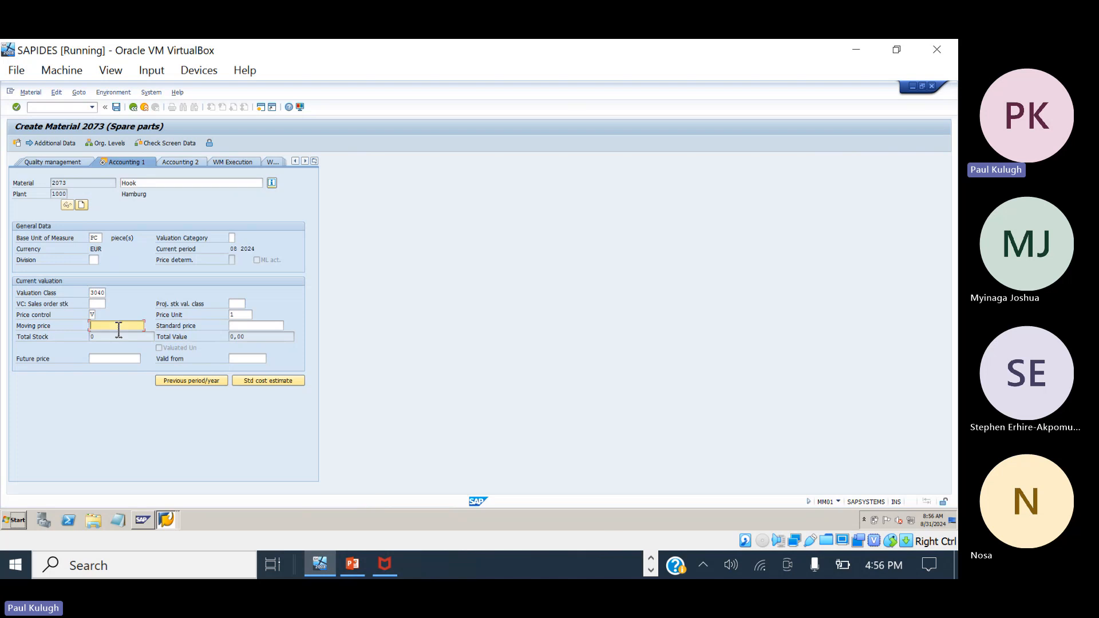
text(1000)
key(Return)
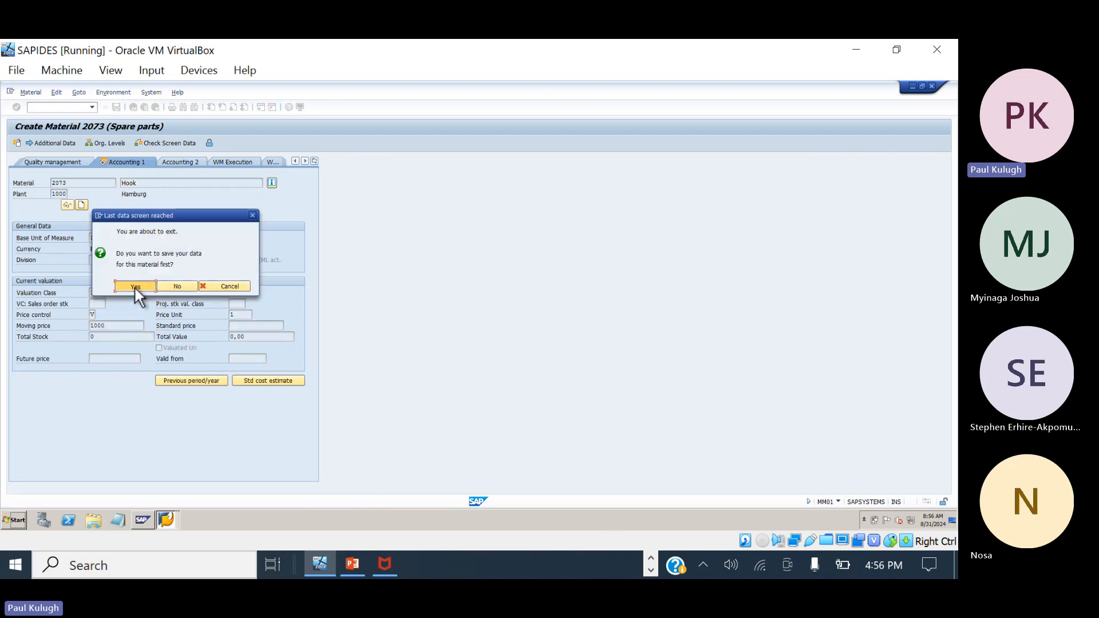
click(134, 286)
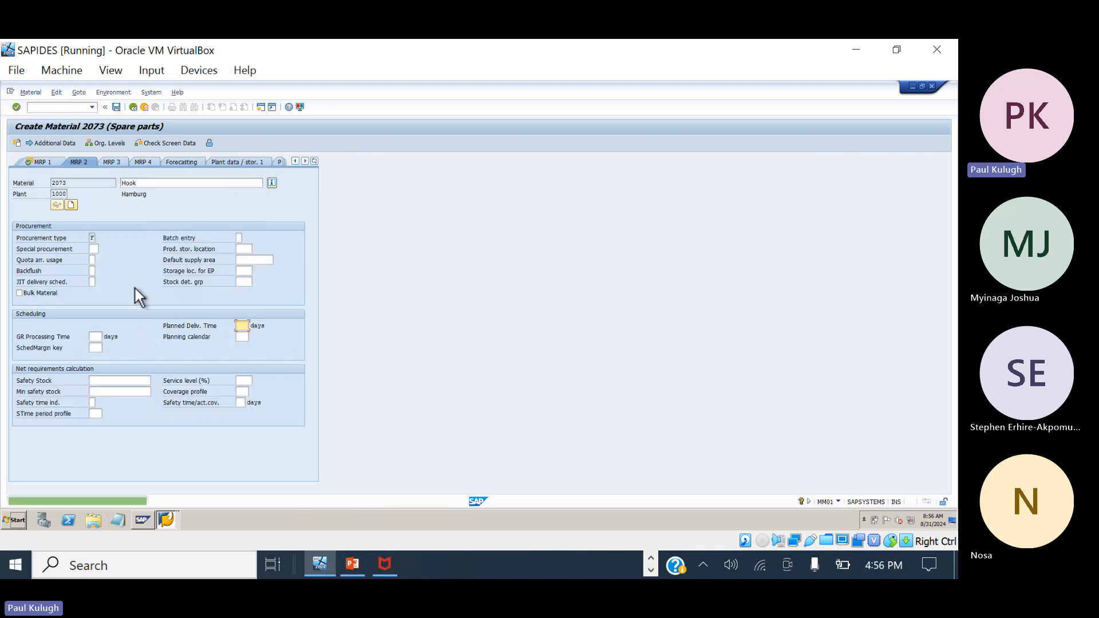
Set the planned delivery time to 3 days, proceed through Accounting 1 and save the Hook material.
click(240, 326)
text(3)
key(Return)
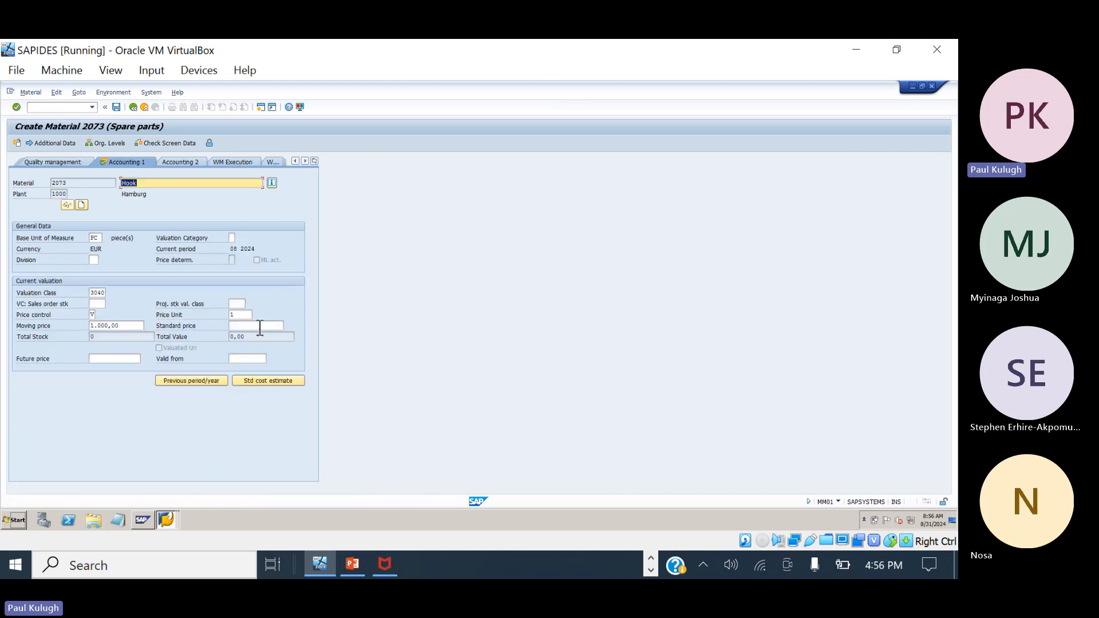
key(Return)
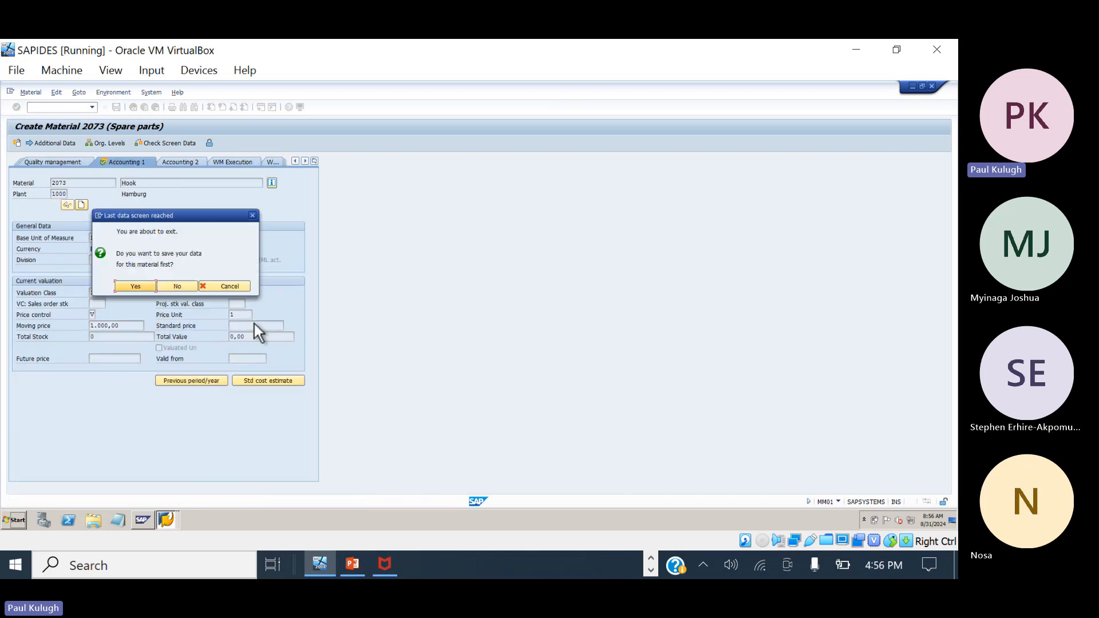
click(136, 286)
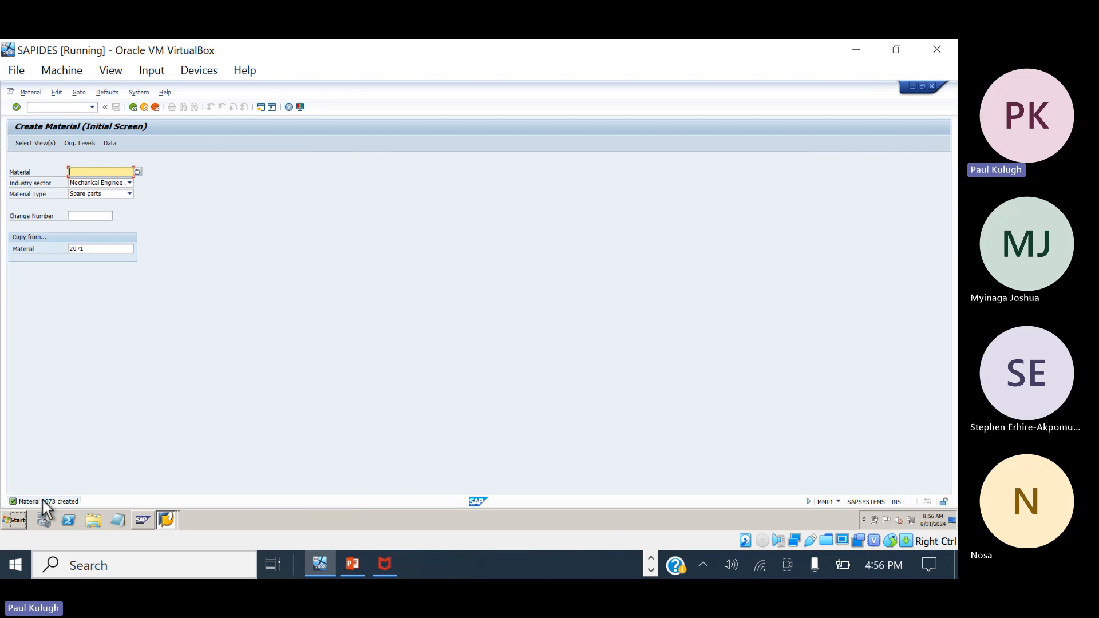
Add 2072 after 2071 on the 2068 line in Notepad and return to SAP.
click(650, 572)
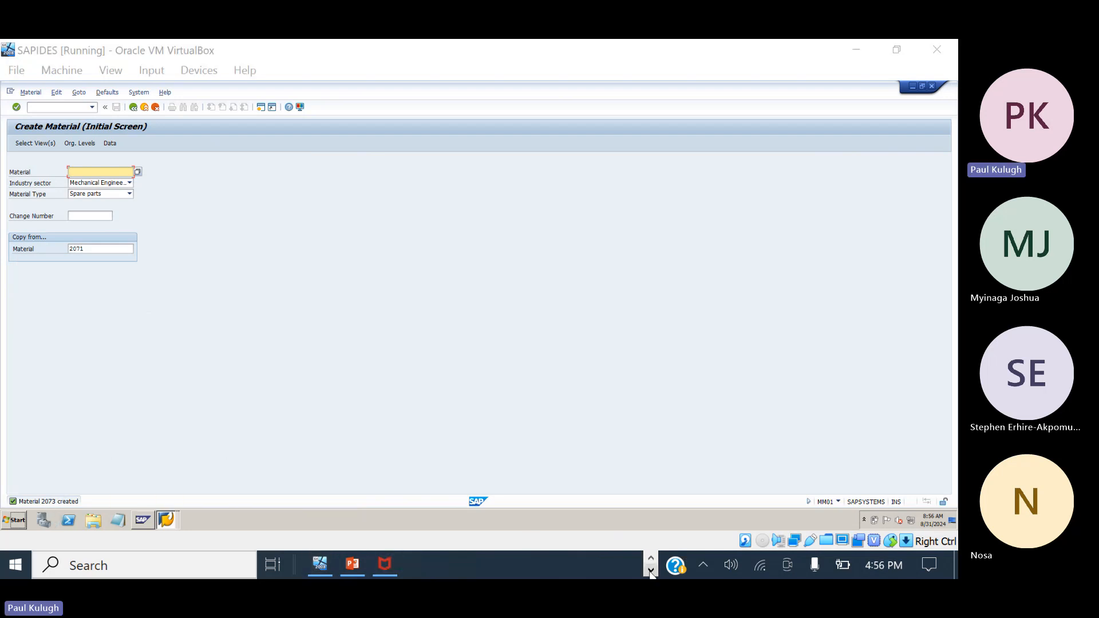
click(651, 570)
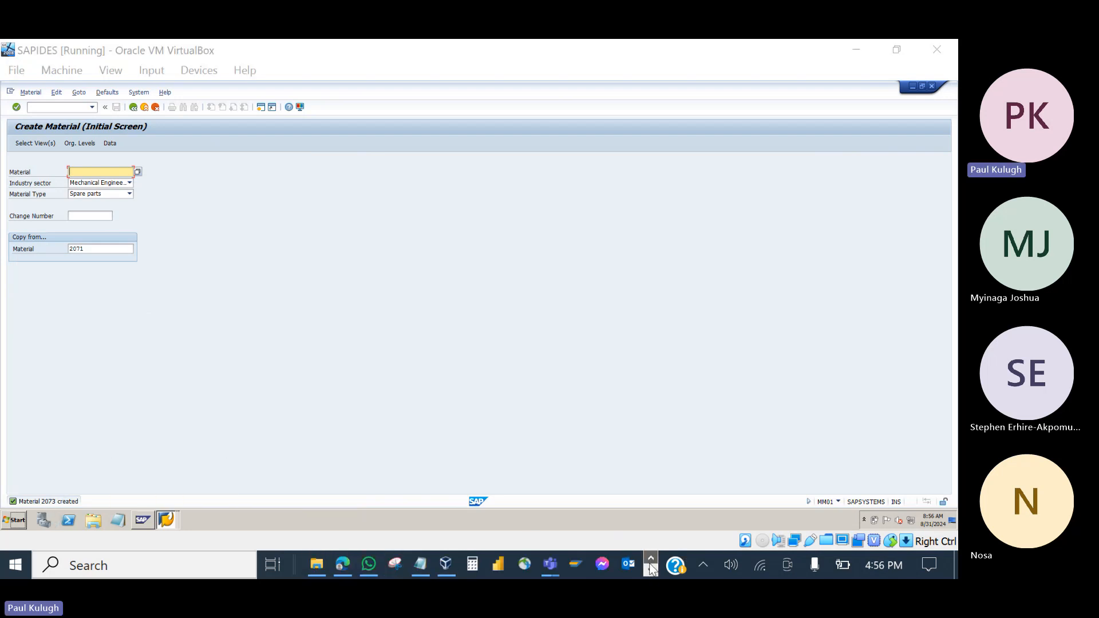
click(418, 575)
click(450, 457)
click(483, 447)
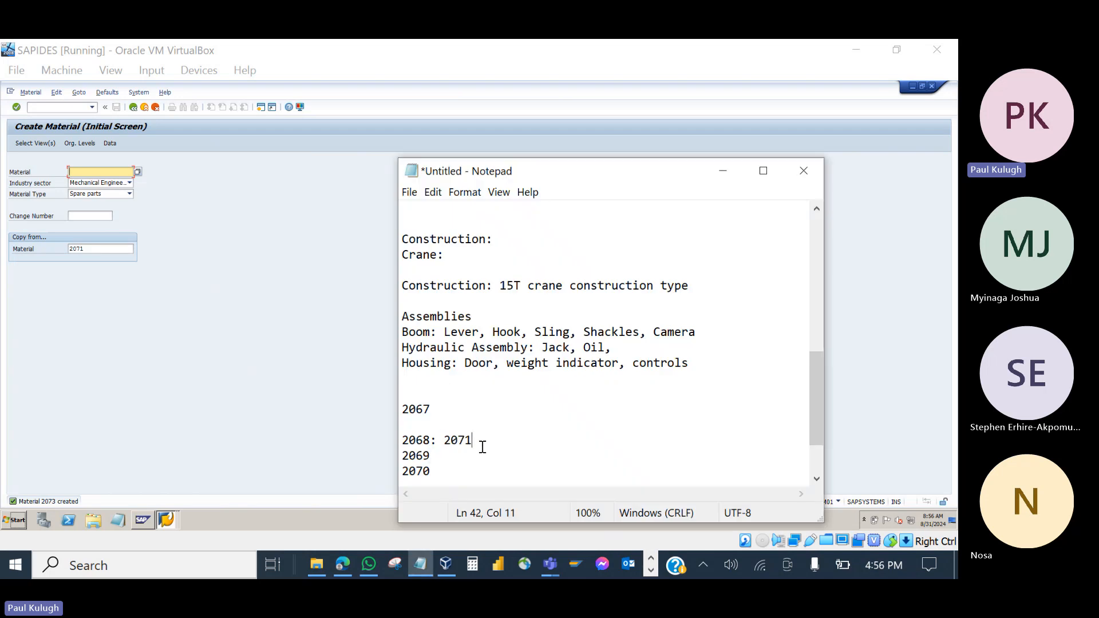
text(, 2072)
click(243, 255)
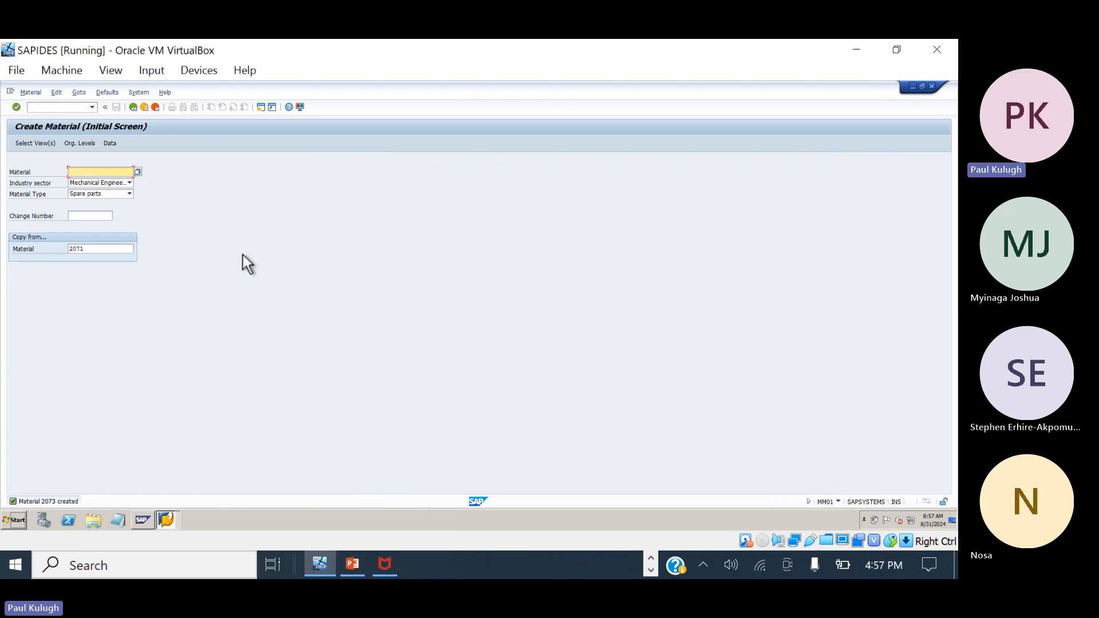
key(Return)
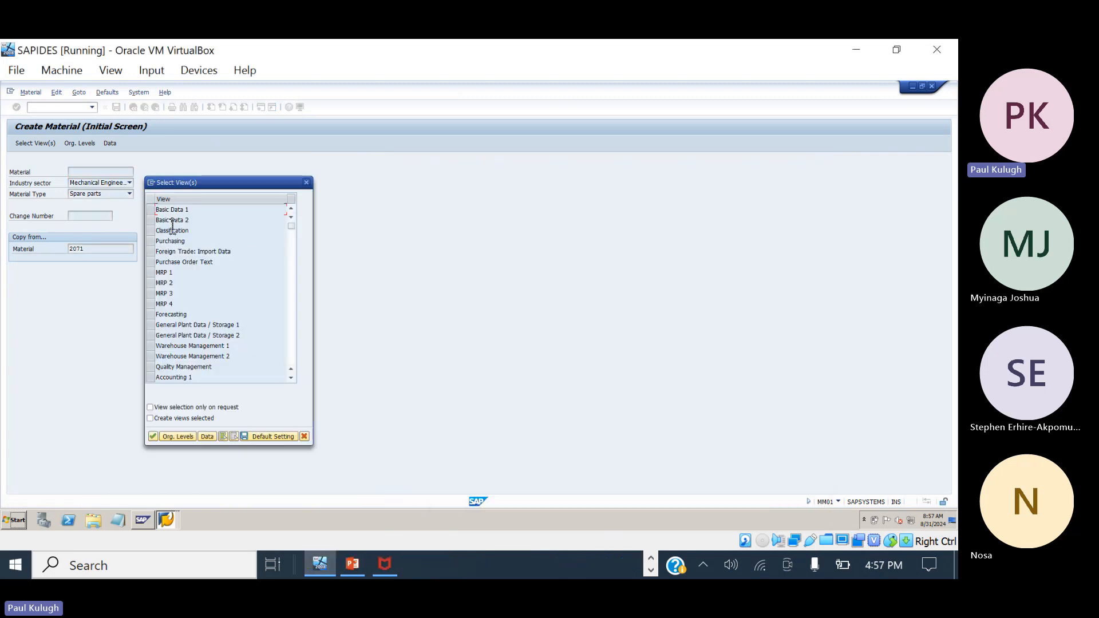
click(152, 218)
click(153, 207)
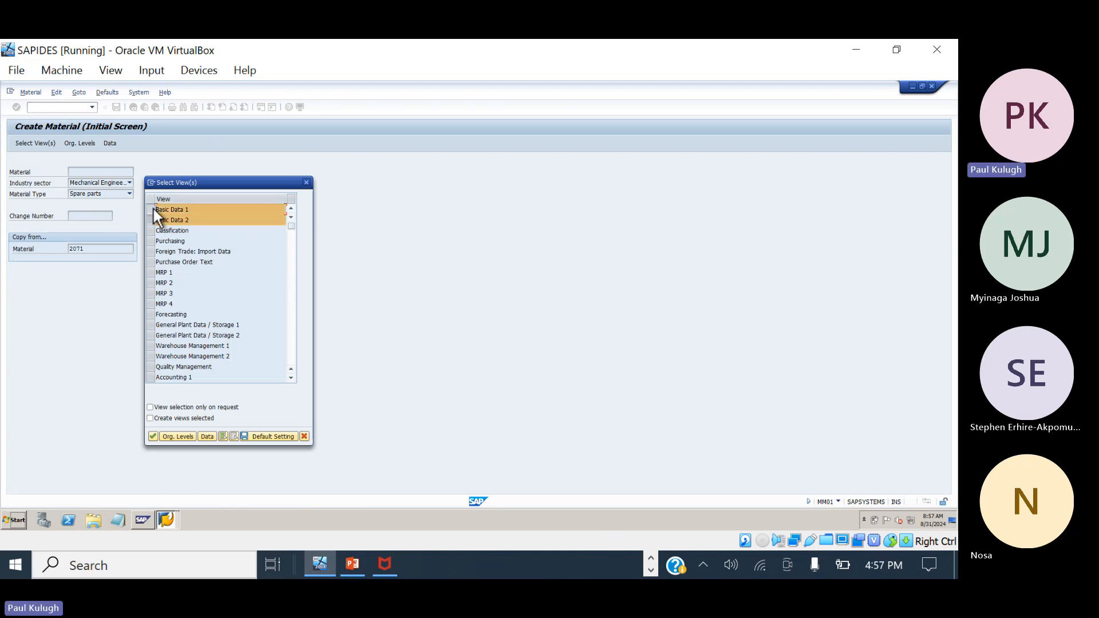
click(150, 272)
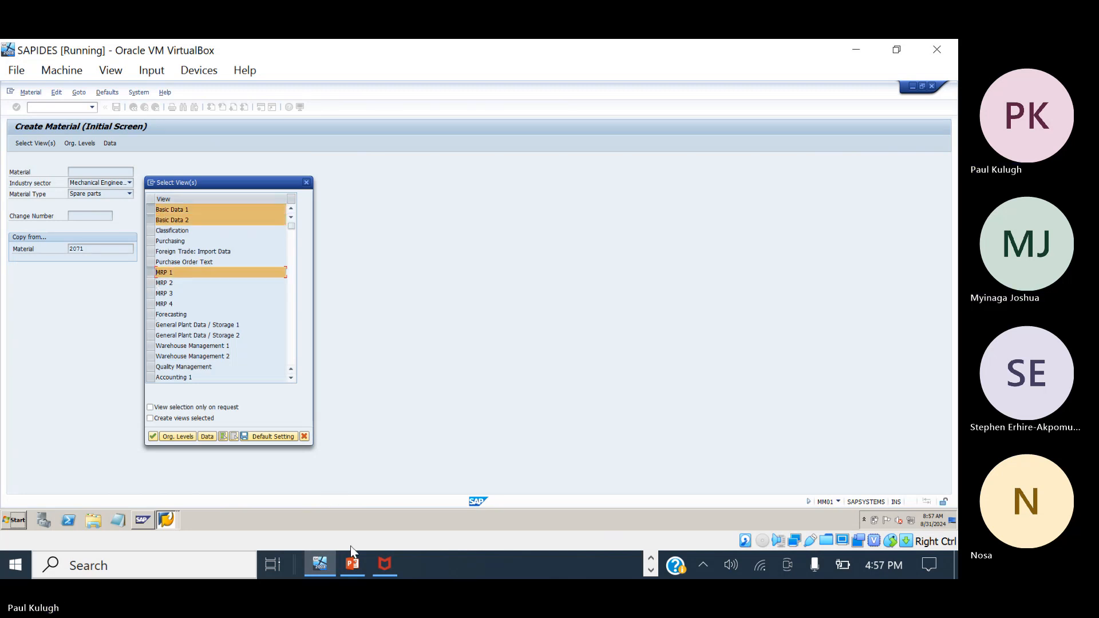
Correct the last material number on the 2068 line in Notepad to 2073 and return to SAP.
click(353, 562)
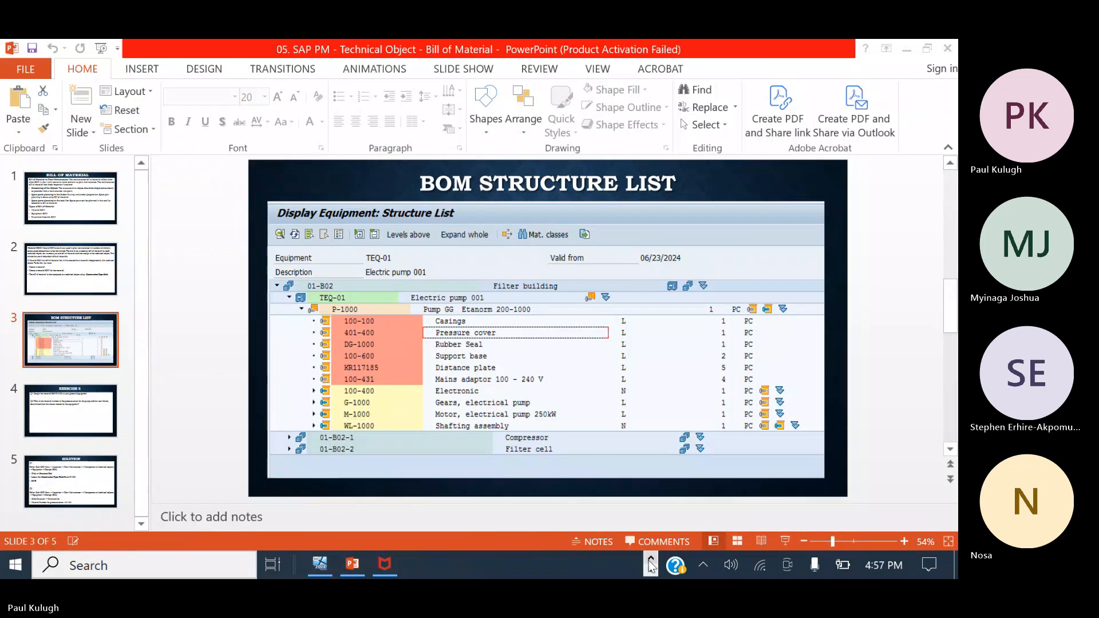
click(651, 559)
click(421, 565)
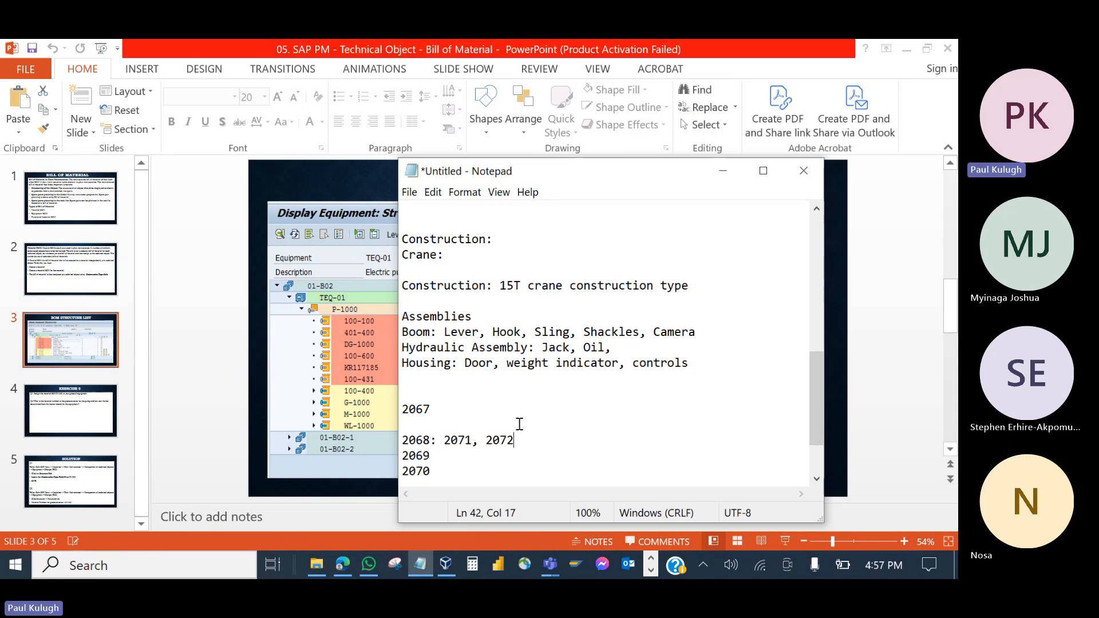
key(BackSpace)
text(3)
click(653, 566)
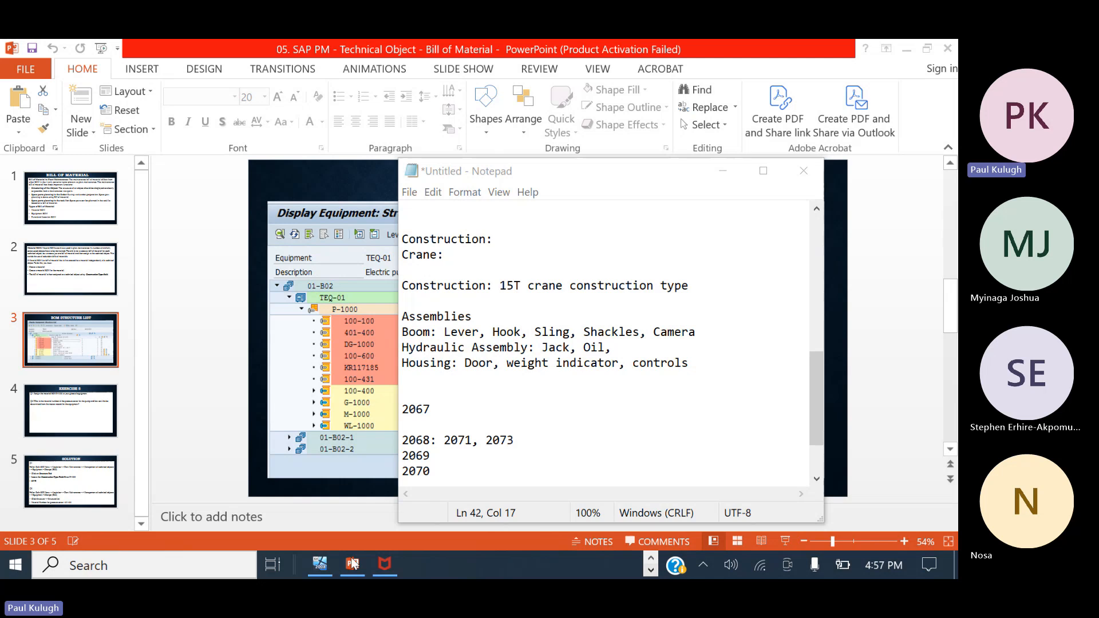
click(324, 566)
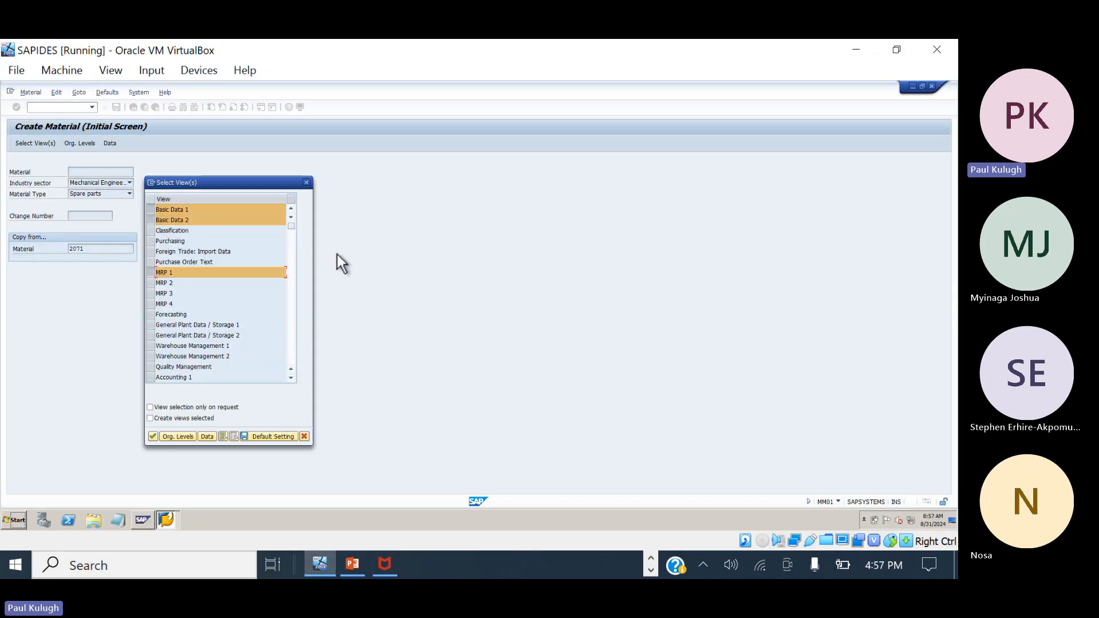
Leave the view selection, open material 2073 in Change Material and check its description in Basic Data 1.
click(303, 181)
click(31, 93)
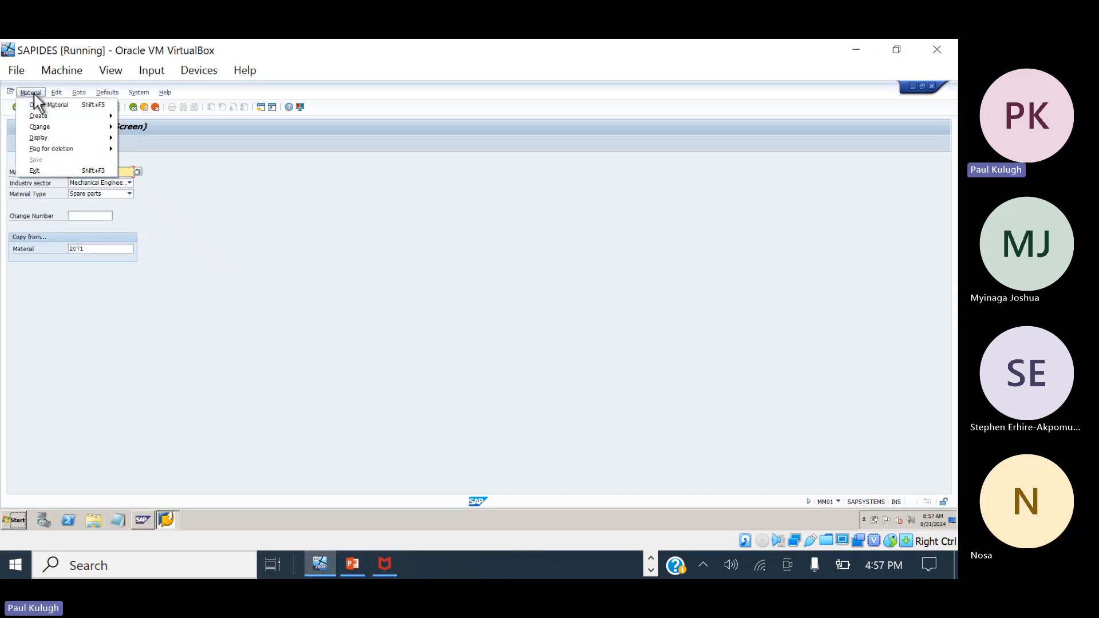
mouse_move(43, 127)
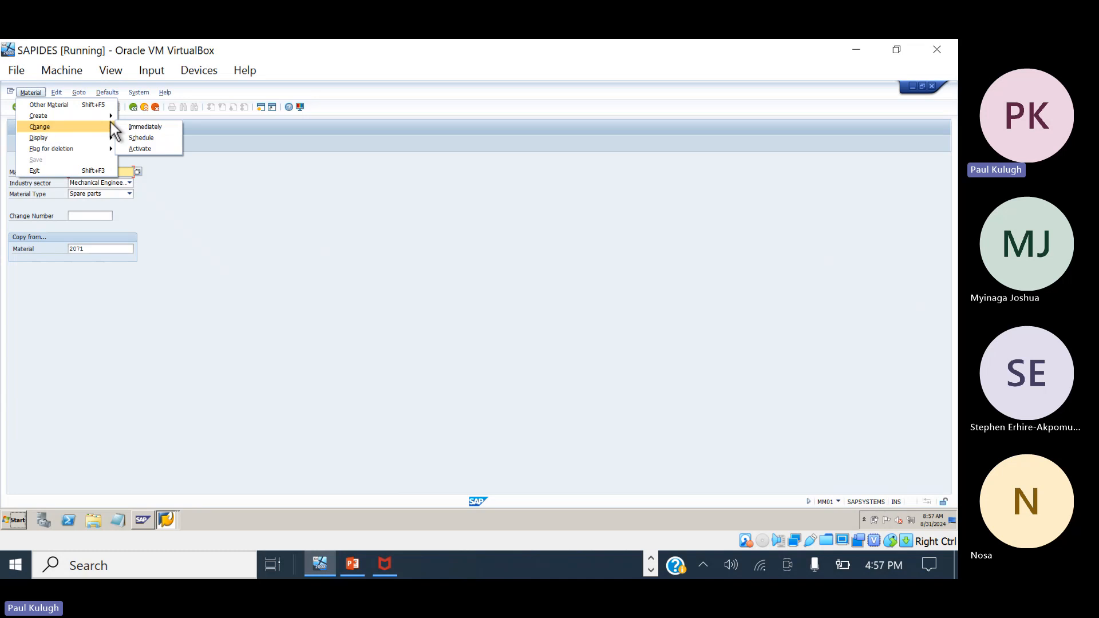
click(140, 127)
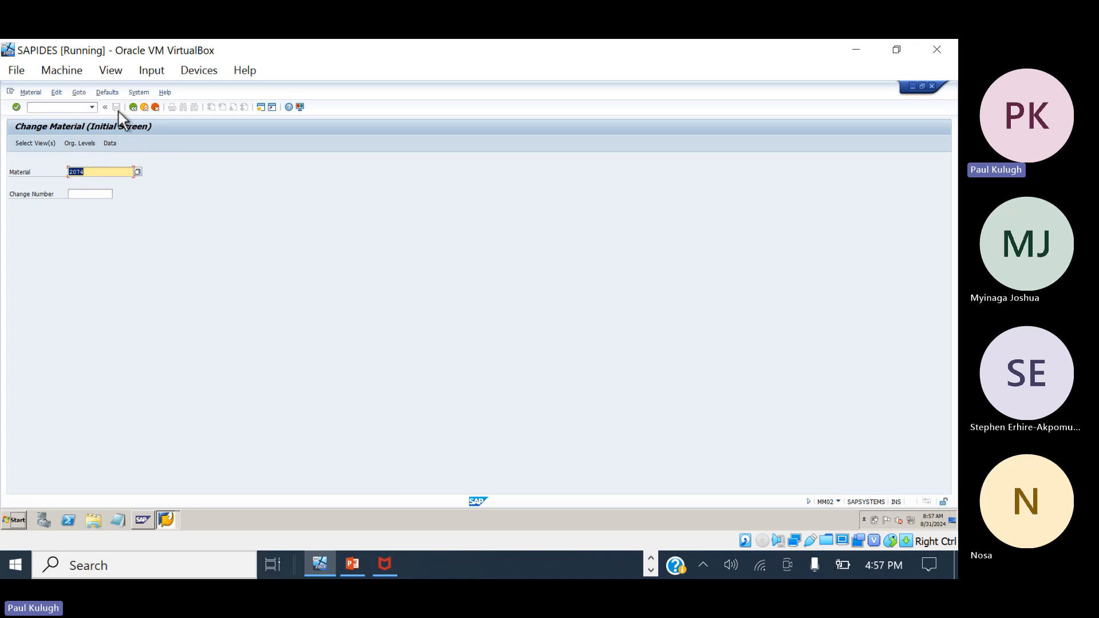
key(Return)
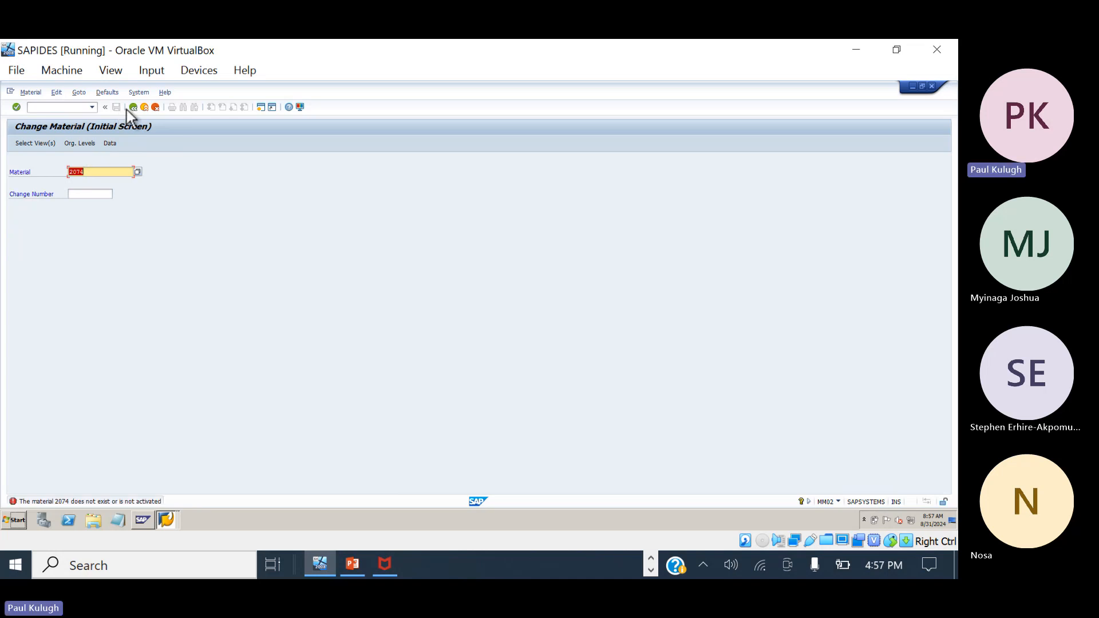
click(110, 174)
key(BackSpace)
text(3)
key(Return)
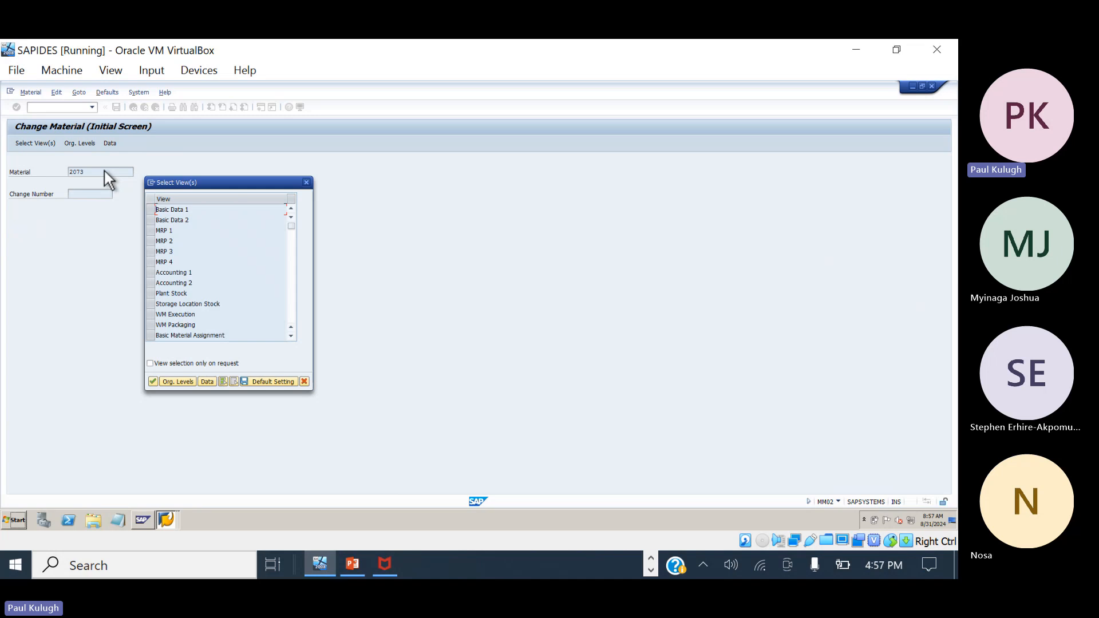
double_click(150, 211)
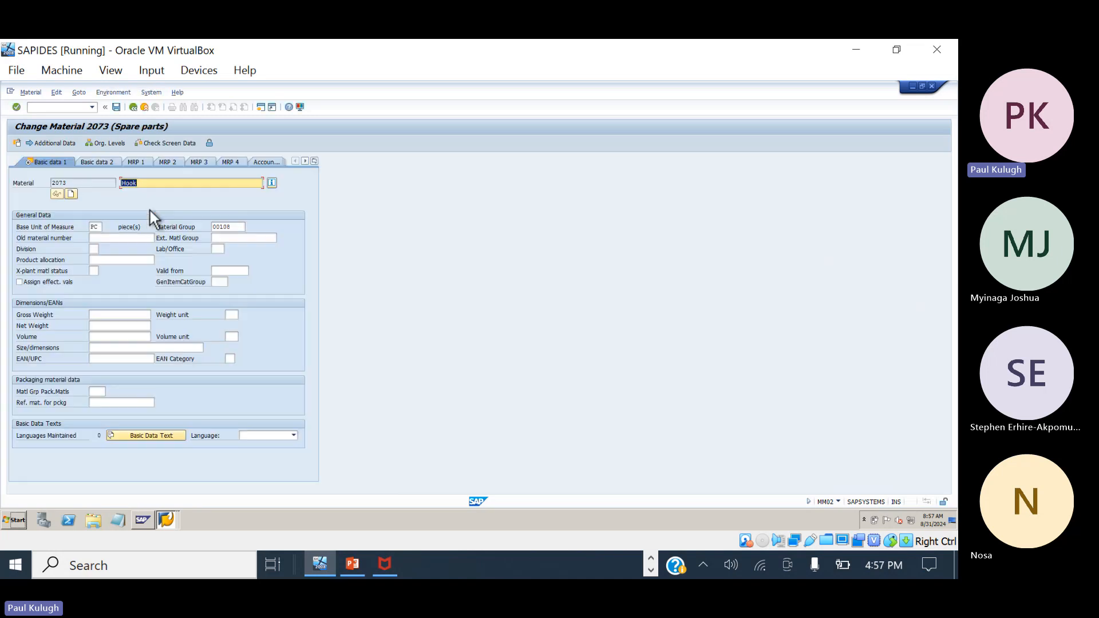
click(134, 107)
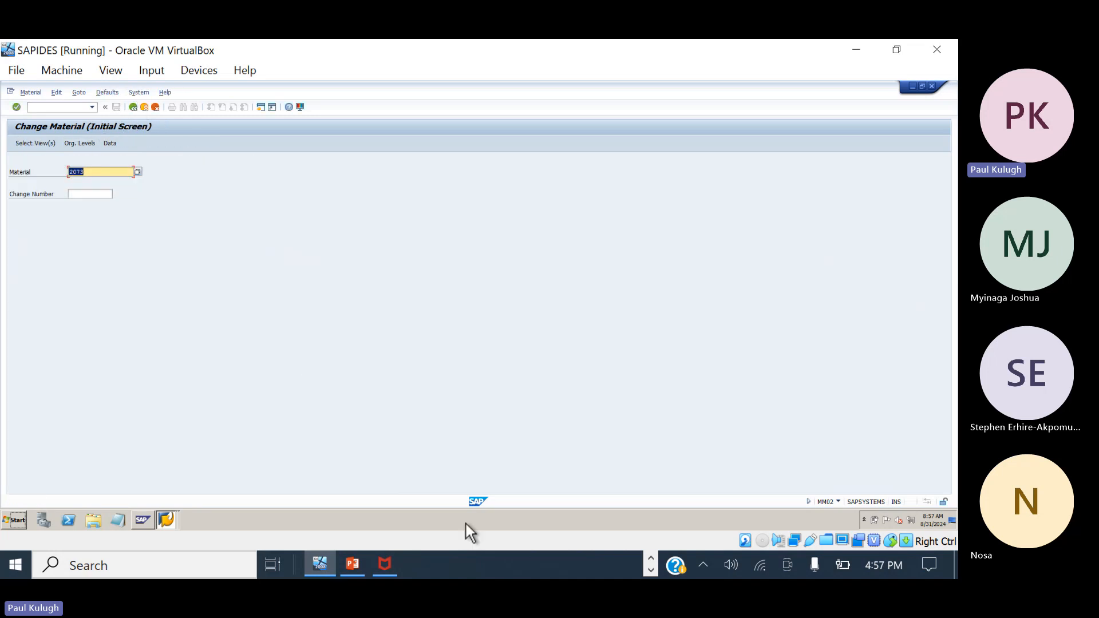
Start creating another spare part copied from 2071 and select the Basic Data 1, Basic Data 2, MRP 1 and Accounting 1 views.
click(31, 92)
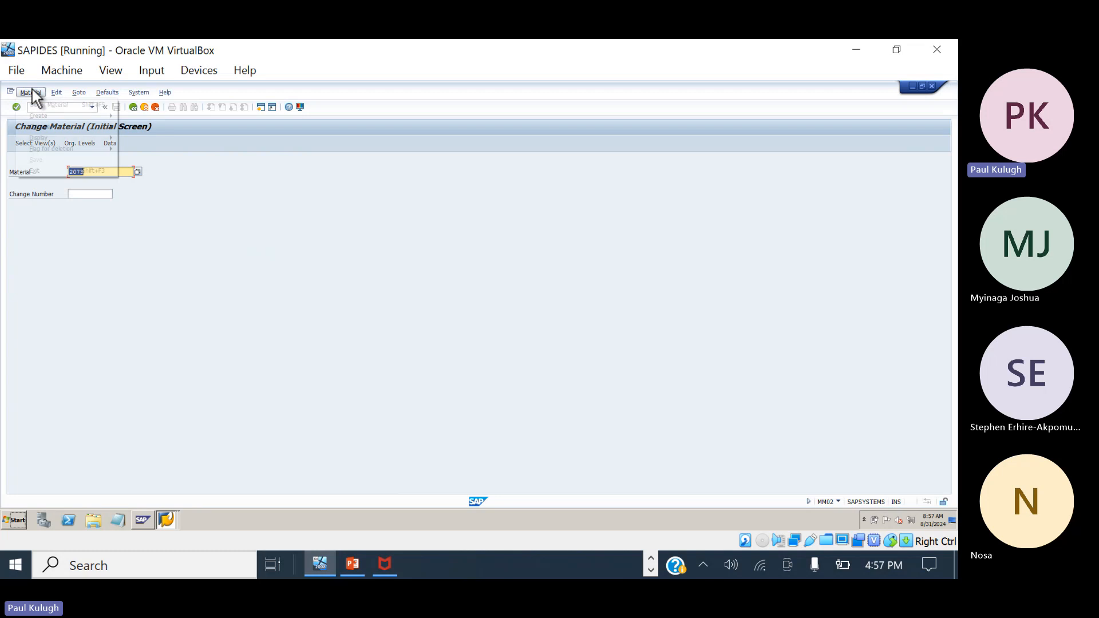
mouse_move(65, 114)
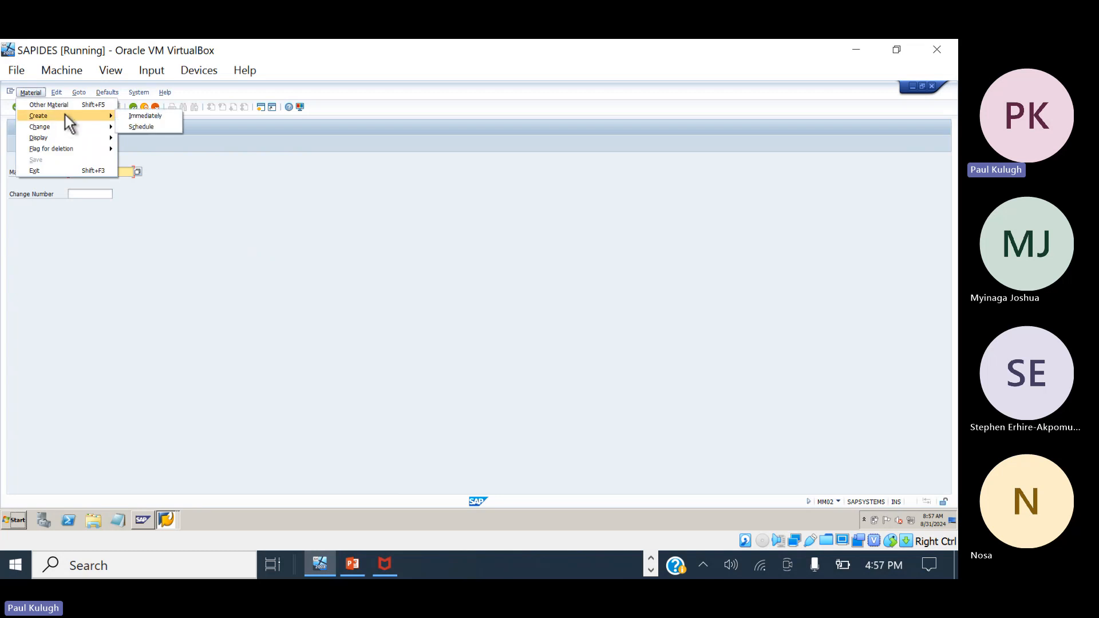
click(144, 115)
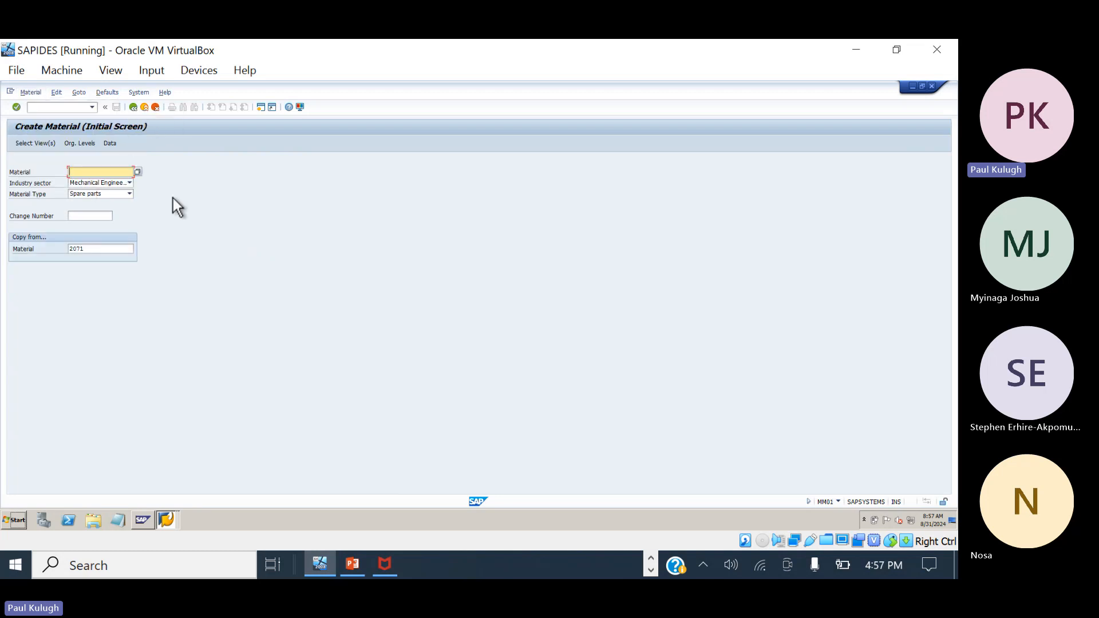
key(Return)
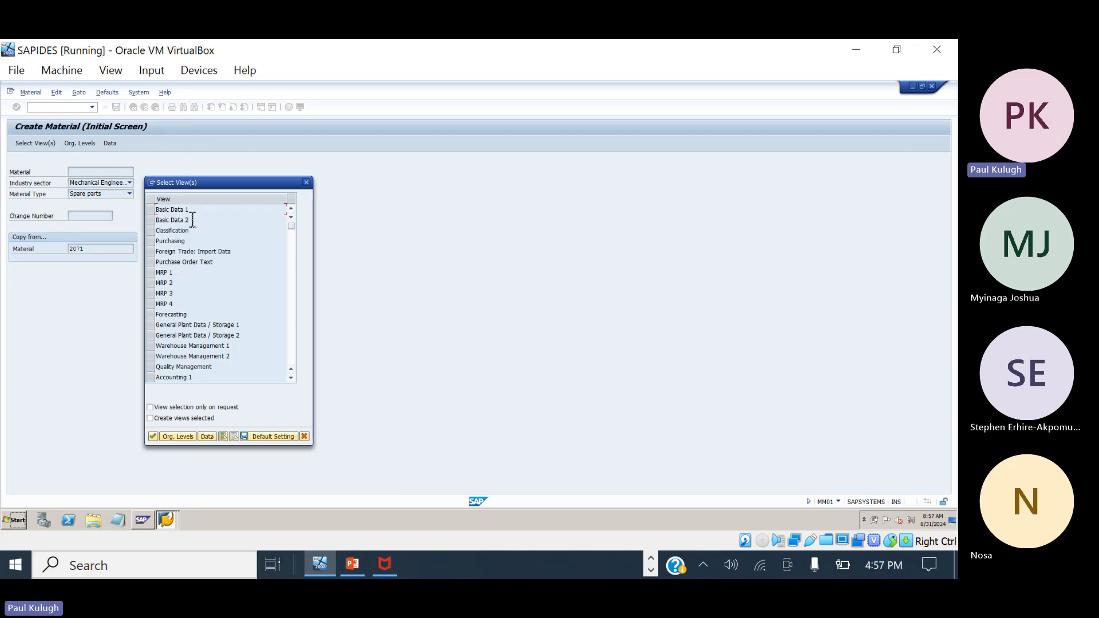
click(153, 212)
click(154, 222)
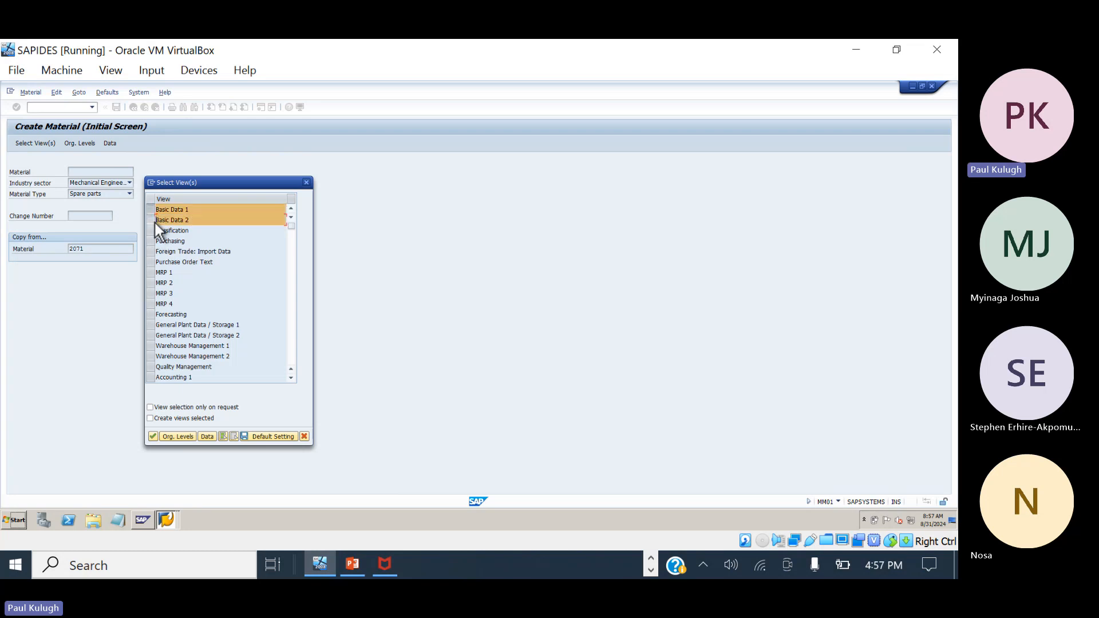
click(154, 273)
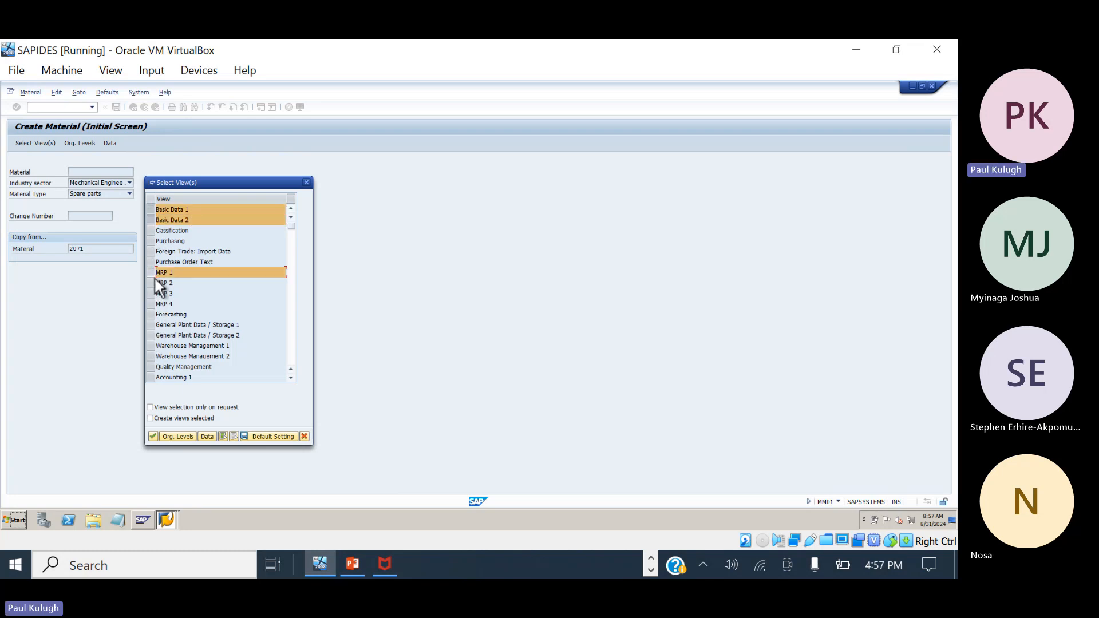
click(150, 378)
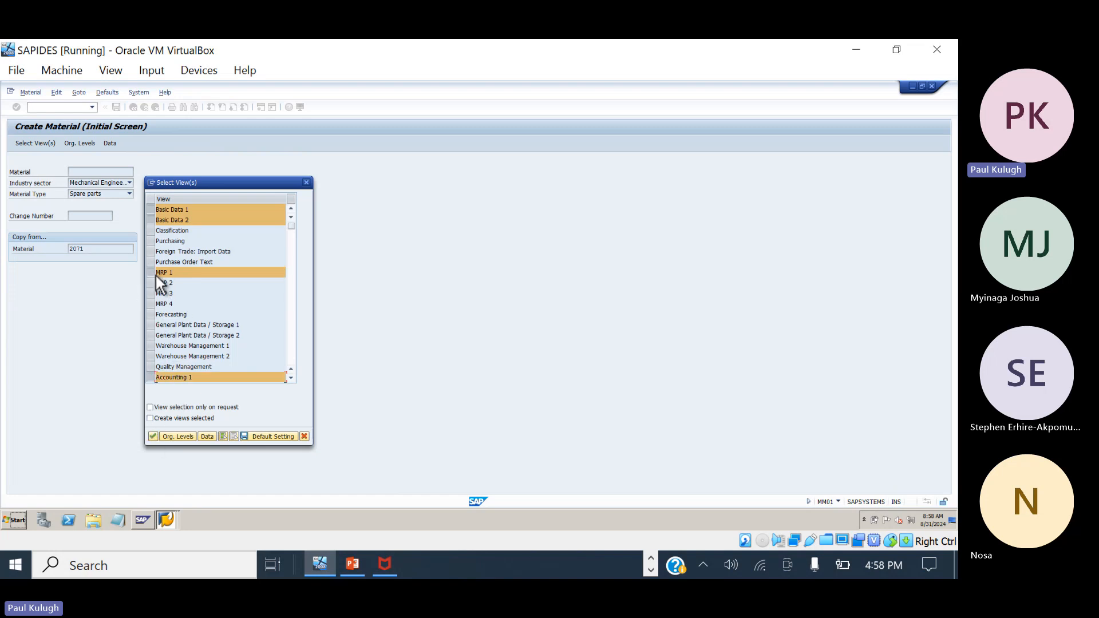
Set the organizational level to plant 1000 and proceed through the Basic data views to MRP 1.
click(178, 436)
click(160, 199)
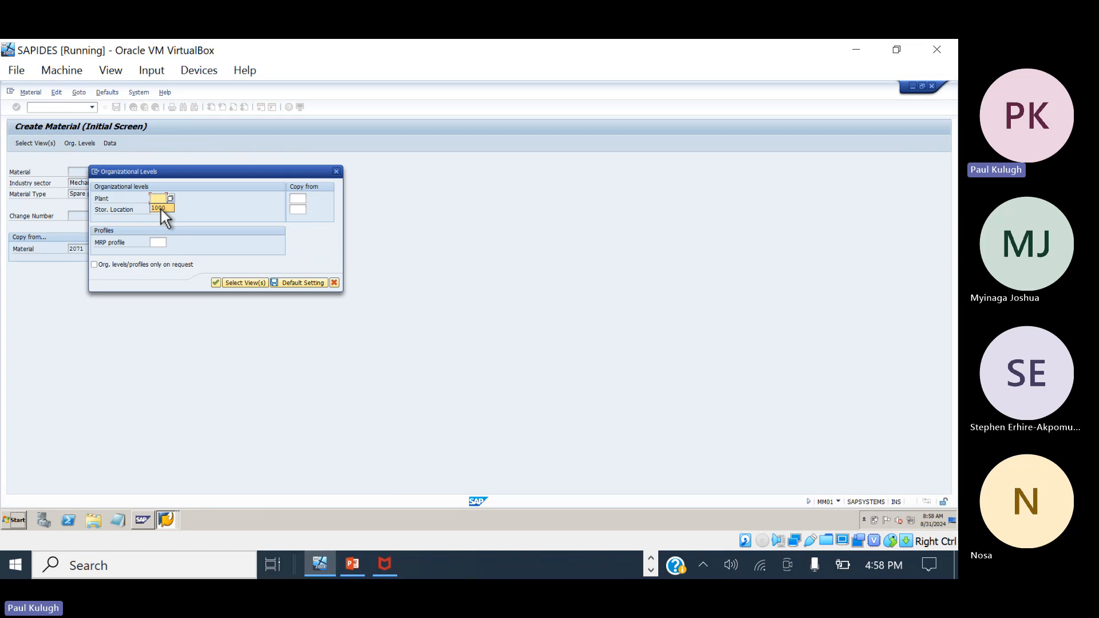
click(160, 209)
click(165, 211)
click(212, 280)
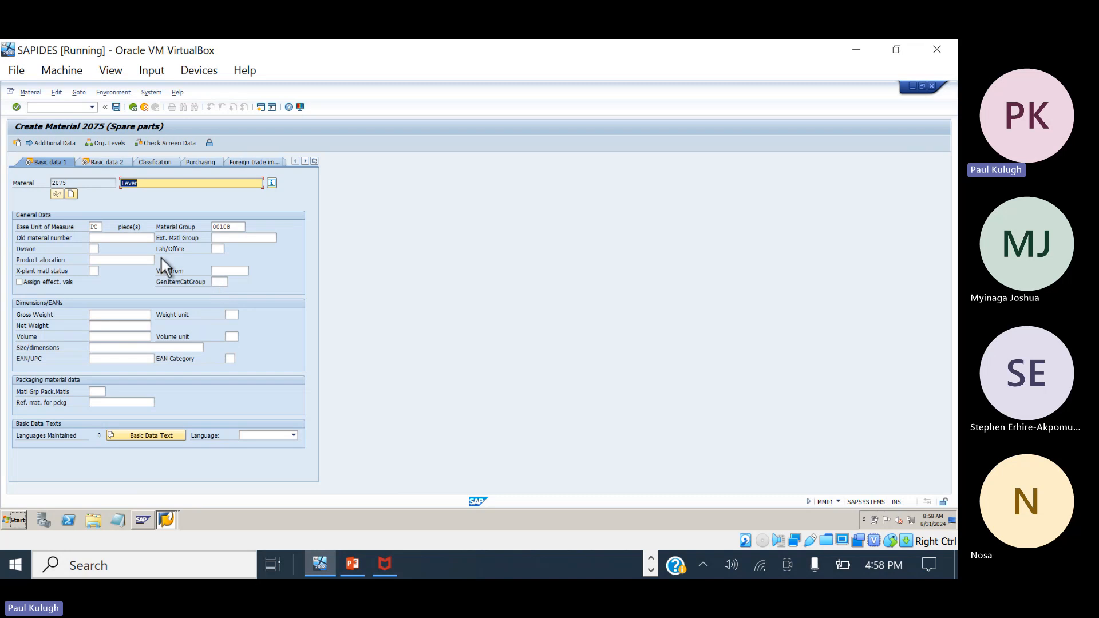
key(Return)
key(Return)
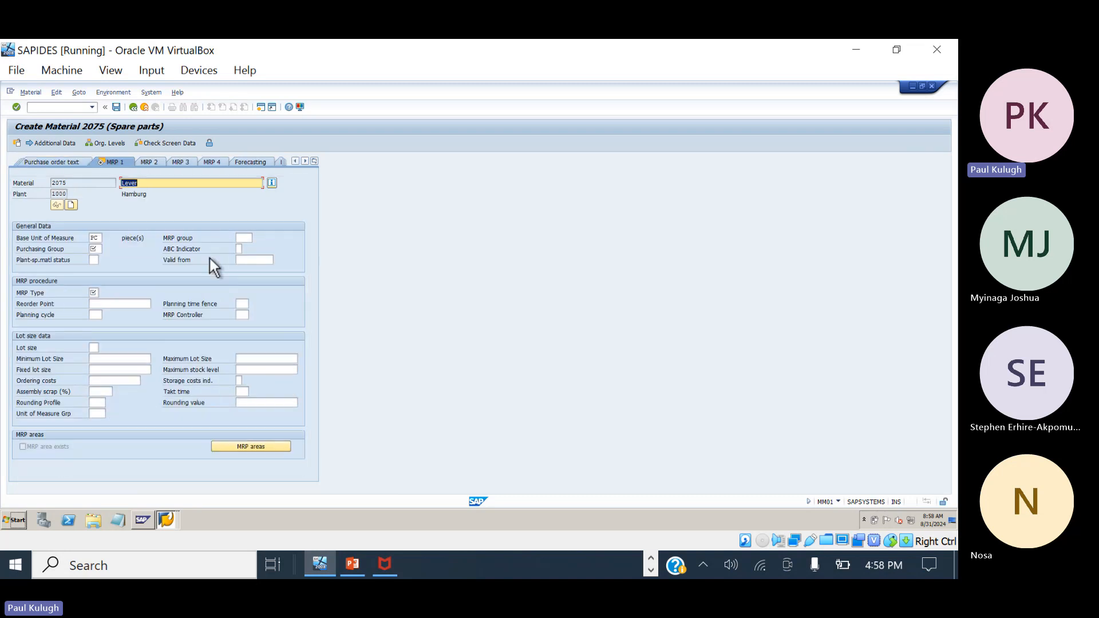
Set the new spare part's purchasing group to 006, fill in the MRP type and proceed to Accounting 1.
click(98, 249)
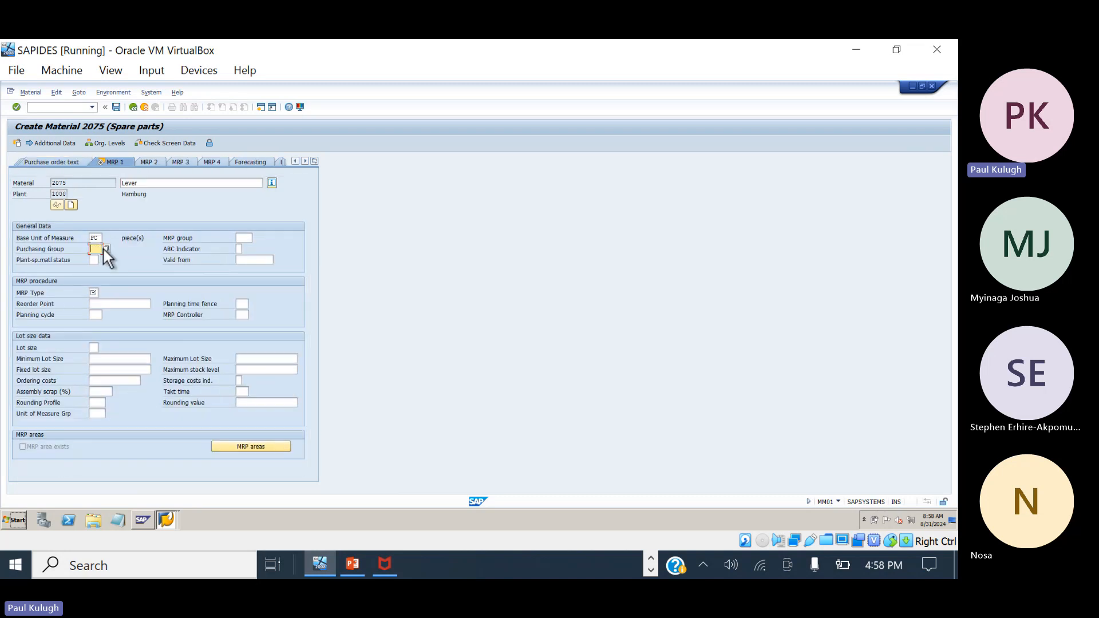
click(106, 249)
double_click(102, 291)
click(95, 293)
click(102, 292)
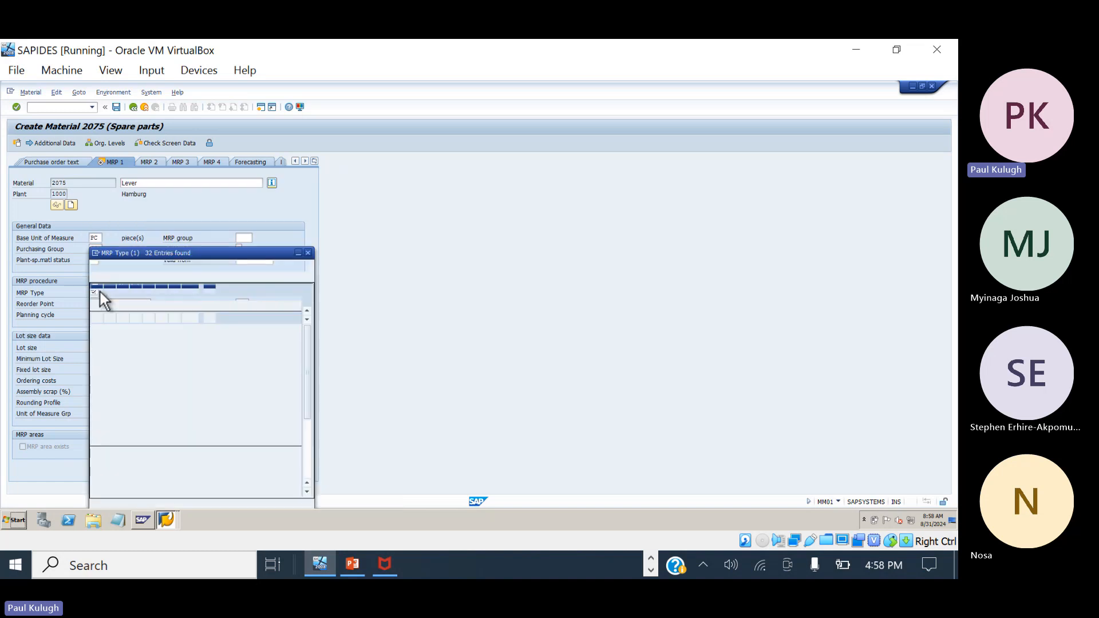
double_click(108, 370)
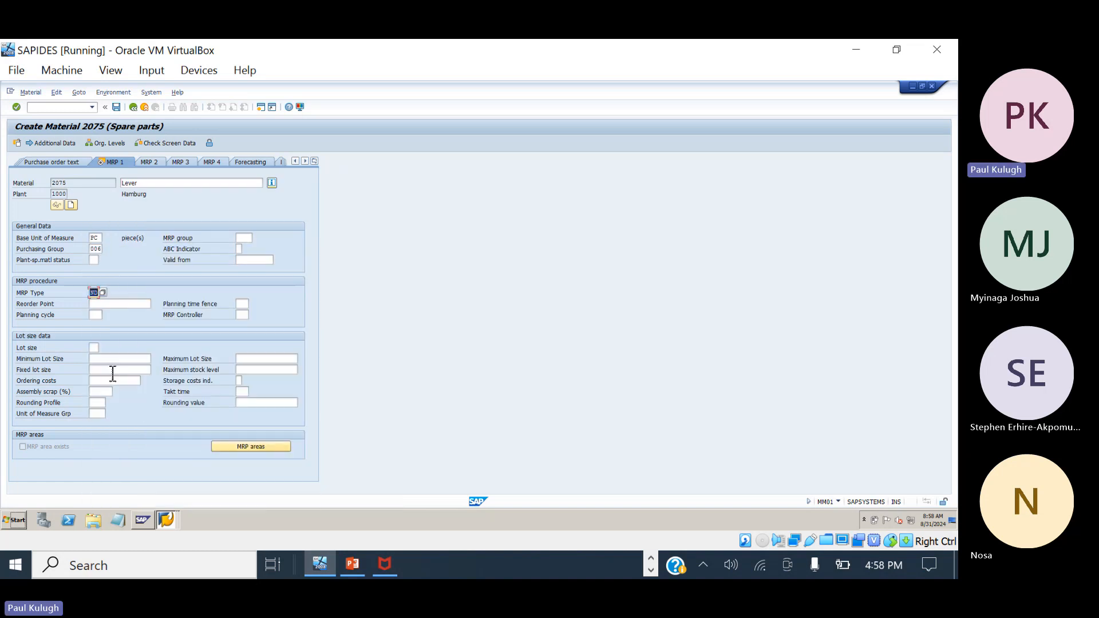
key(Return)
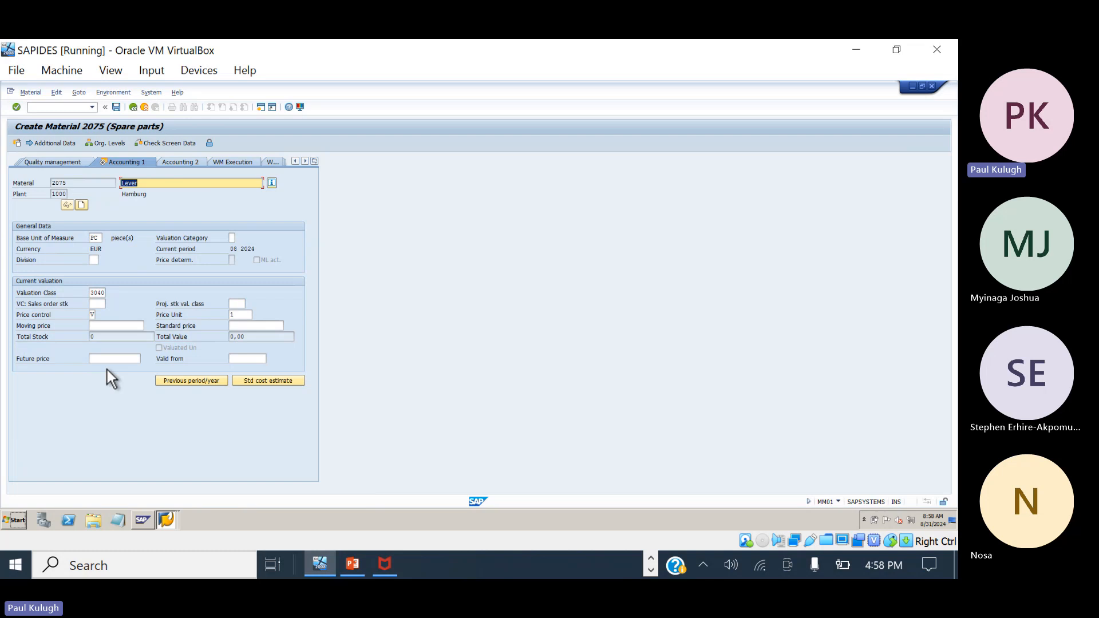
Set the new spare part's moving price to 2000 and try to save the material.
click(113, 326)
text(2)
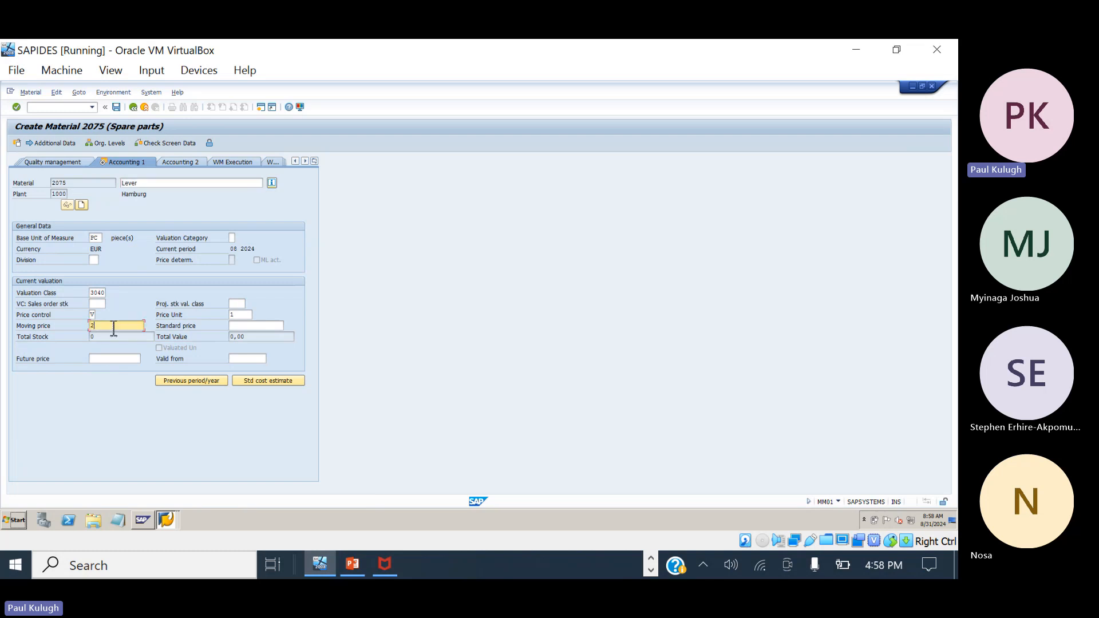
text(000)
key(Return)
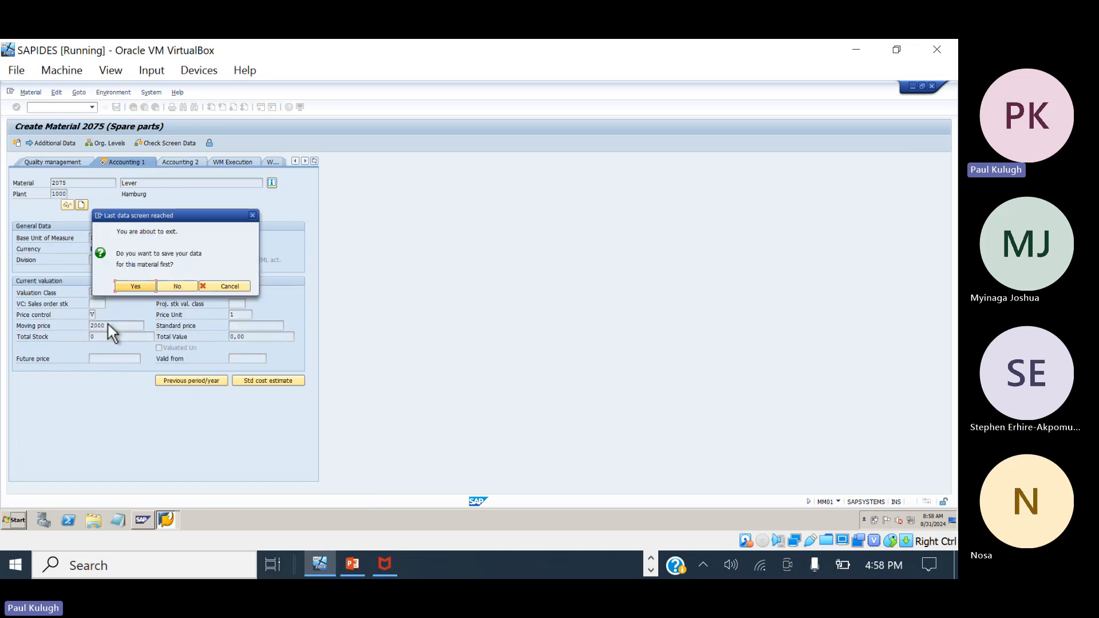
click(138, 285)
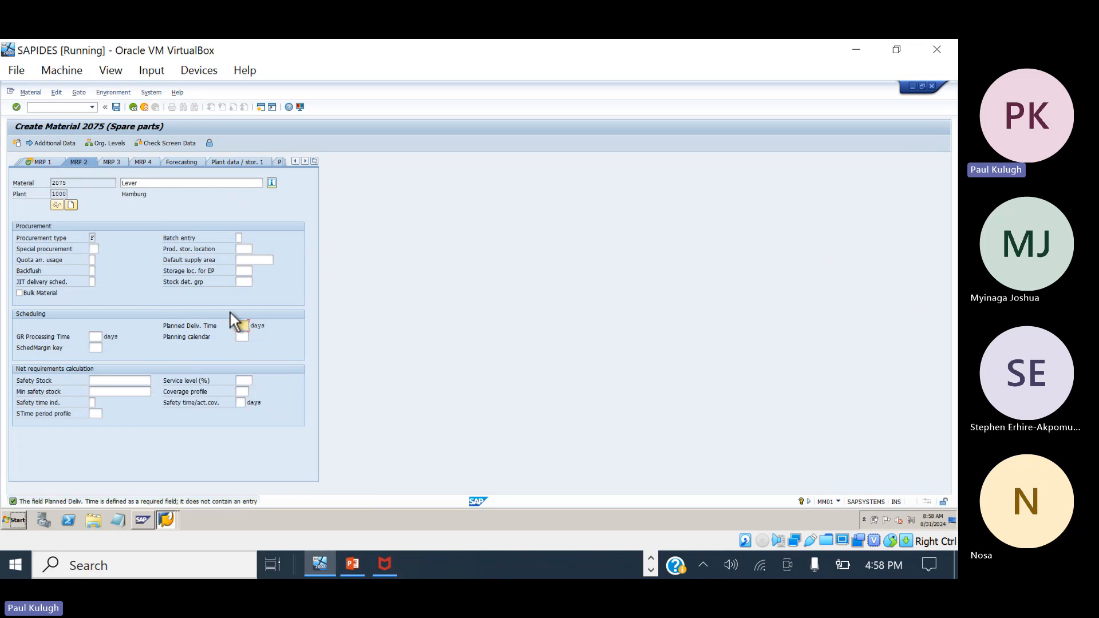
Proceed past the MRP 2 view to Accounting 1 and save the new spare part material.
key(Return)
key(Return)
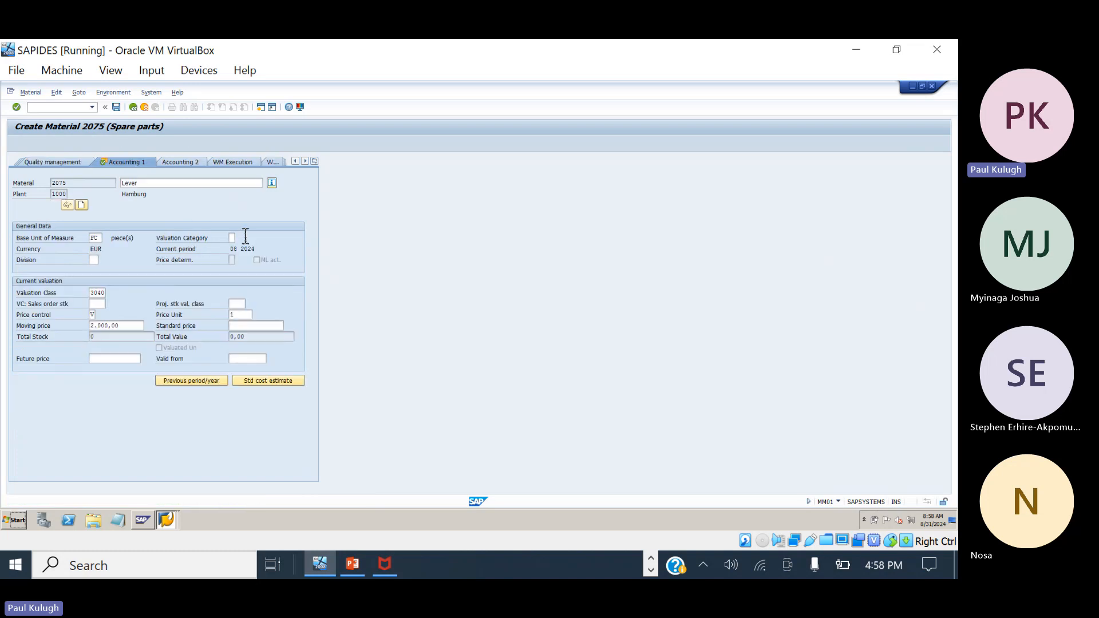
click(129, 286)
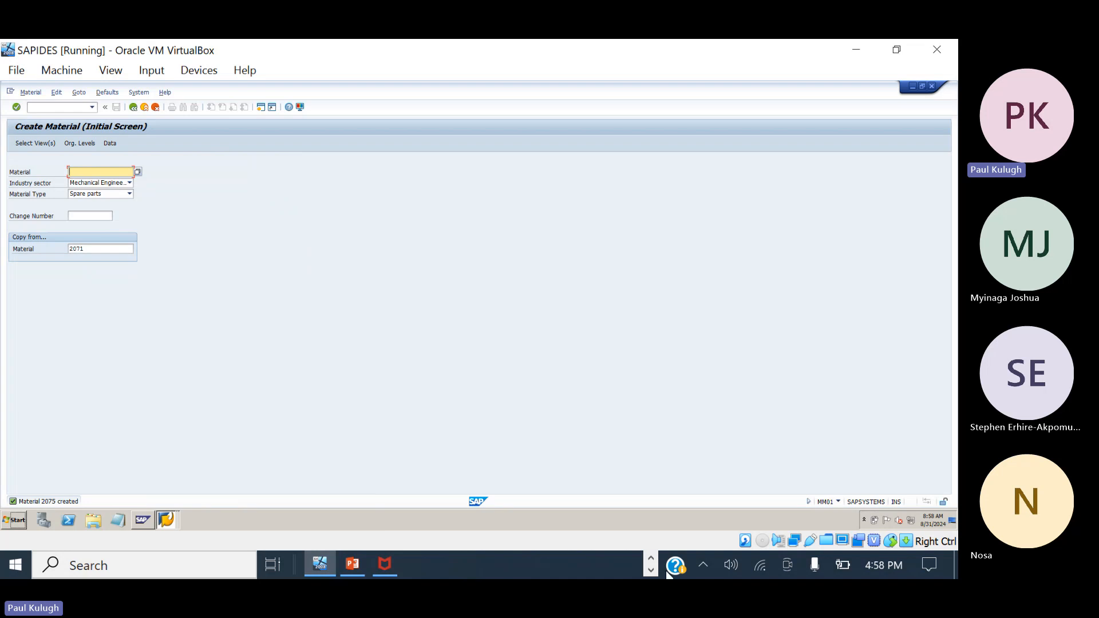
Switch to Notepad, append 2075 to the spare part numbers listed for assembly 2068, and dismiss the McAfee notification.
click(649, 570)
click(649, 559)
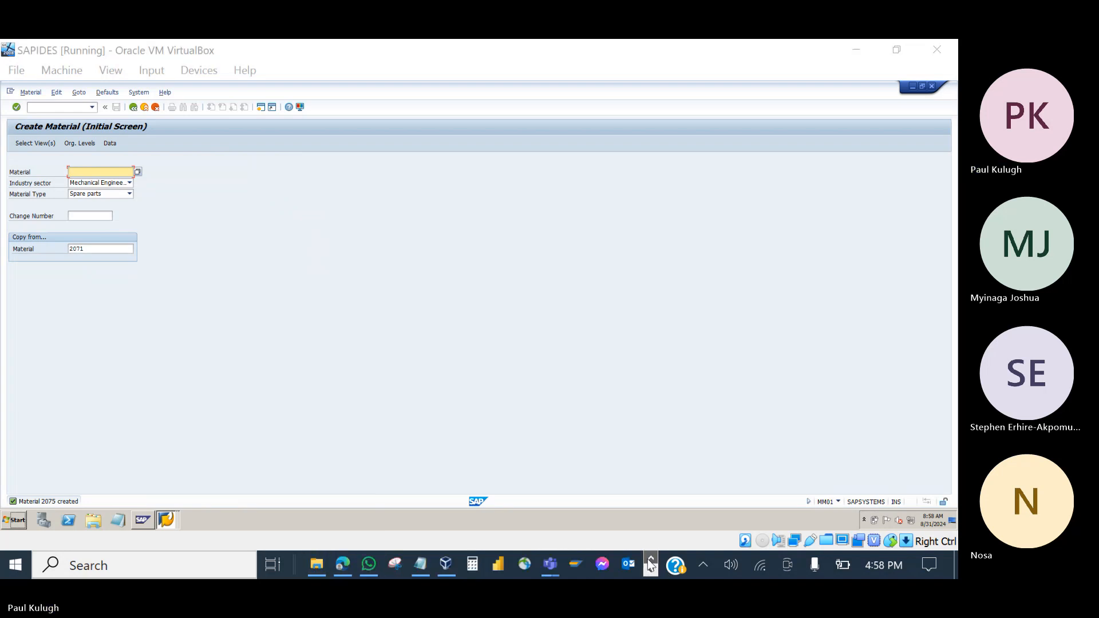
click(422, 573)
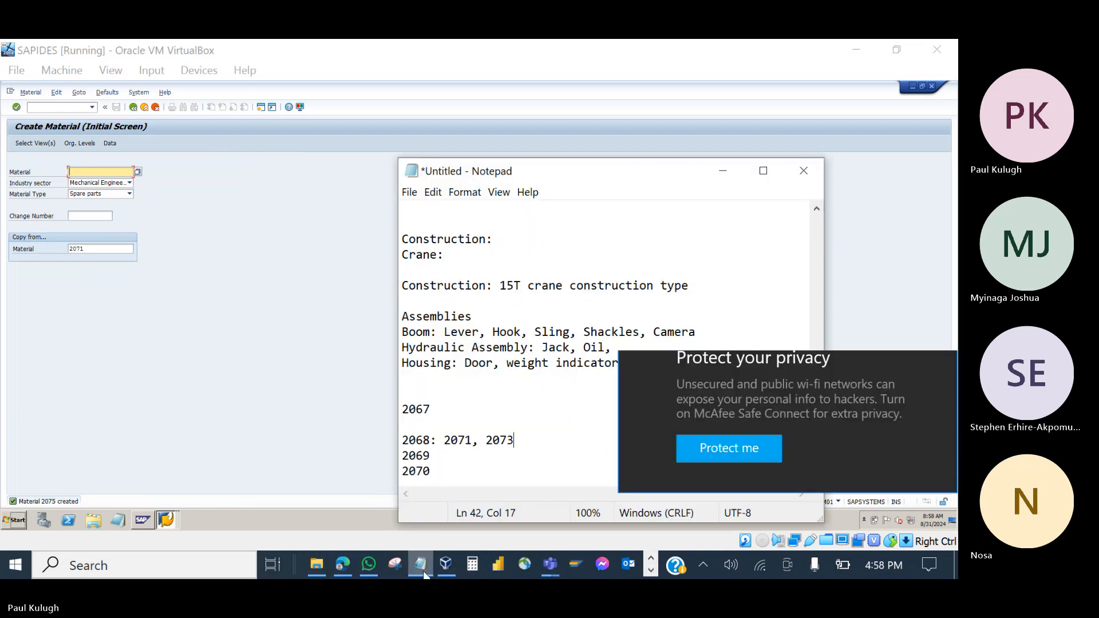
text(, 2)
text(075)
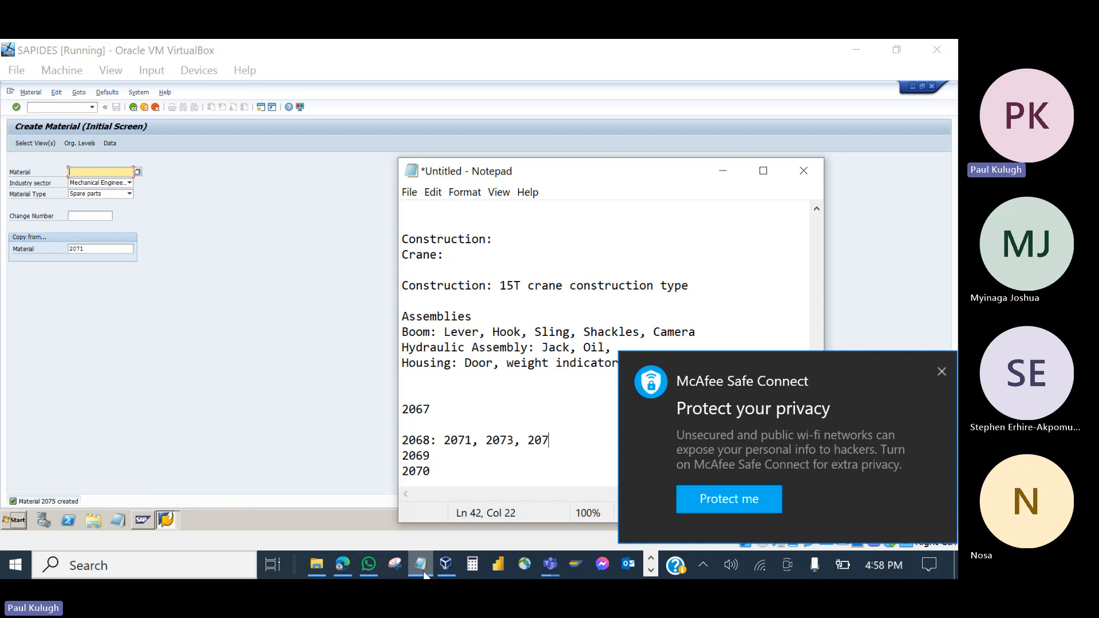
click(939, 366)
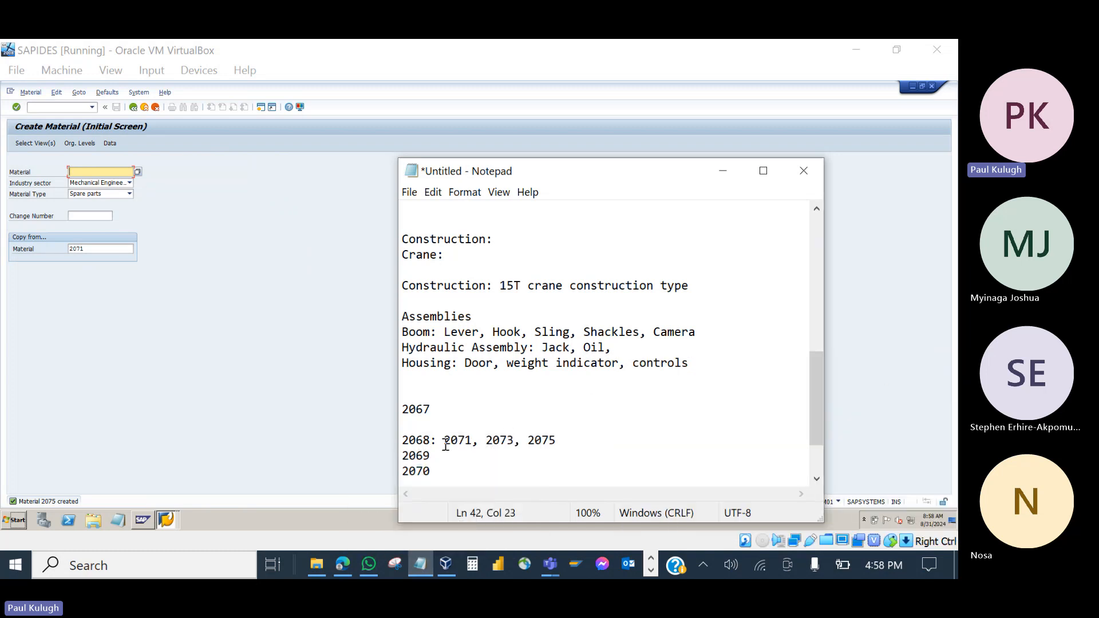
drag(446, 445, 557, 446)
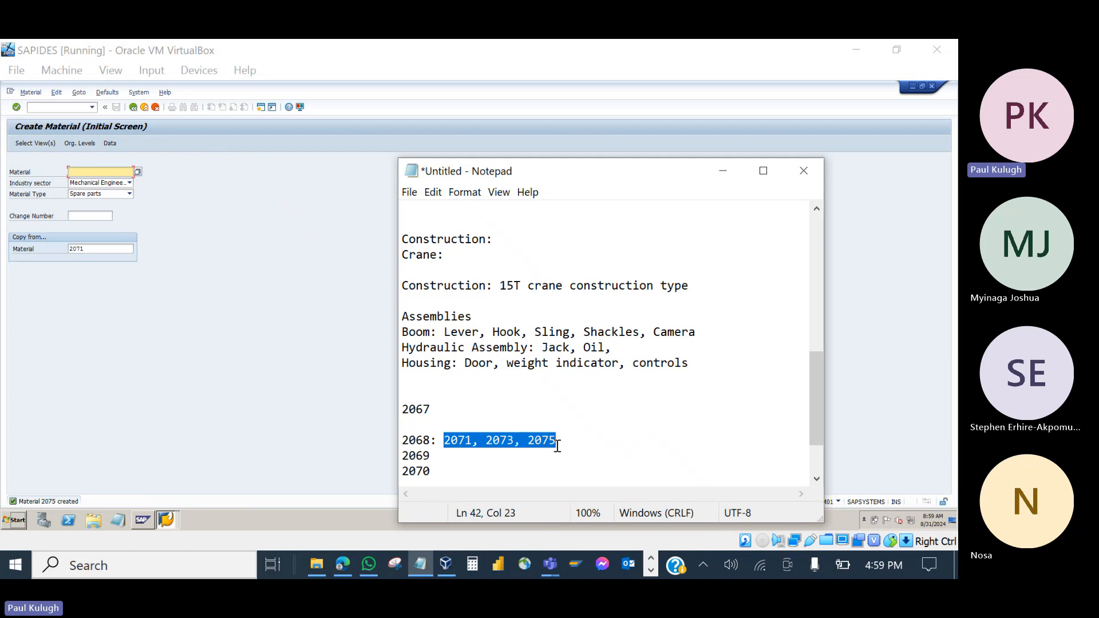
click(444, 444)
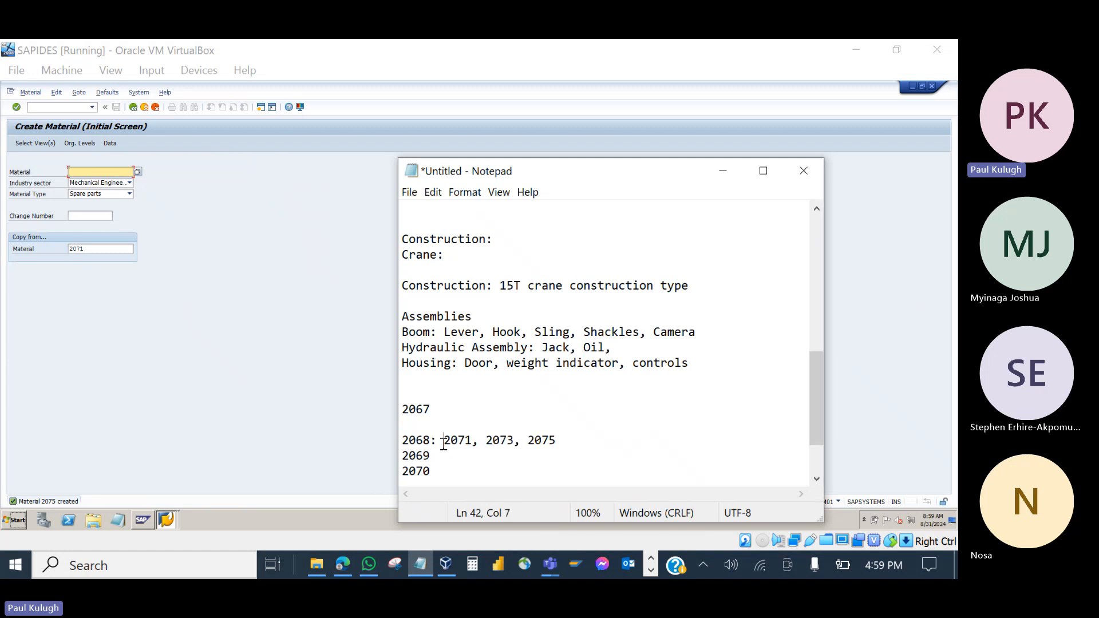
drag(444, 443, 558, 441)
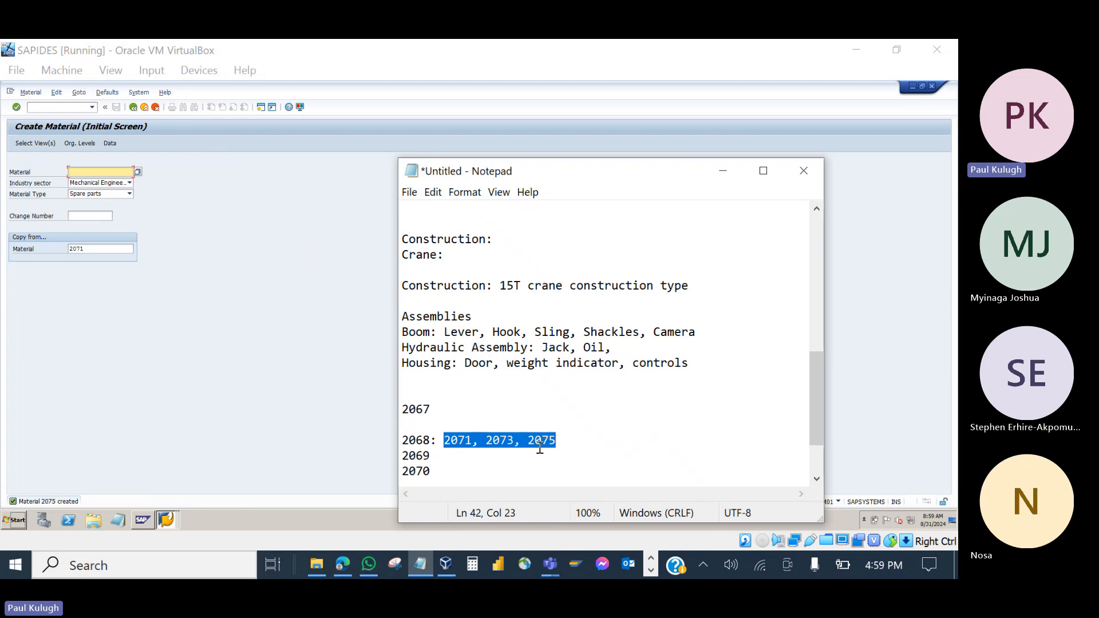
Return to SAP, open Basic Data 1 of material 2075 for immediate change, set its description to Sling and save.
click(382, 359)
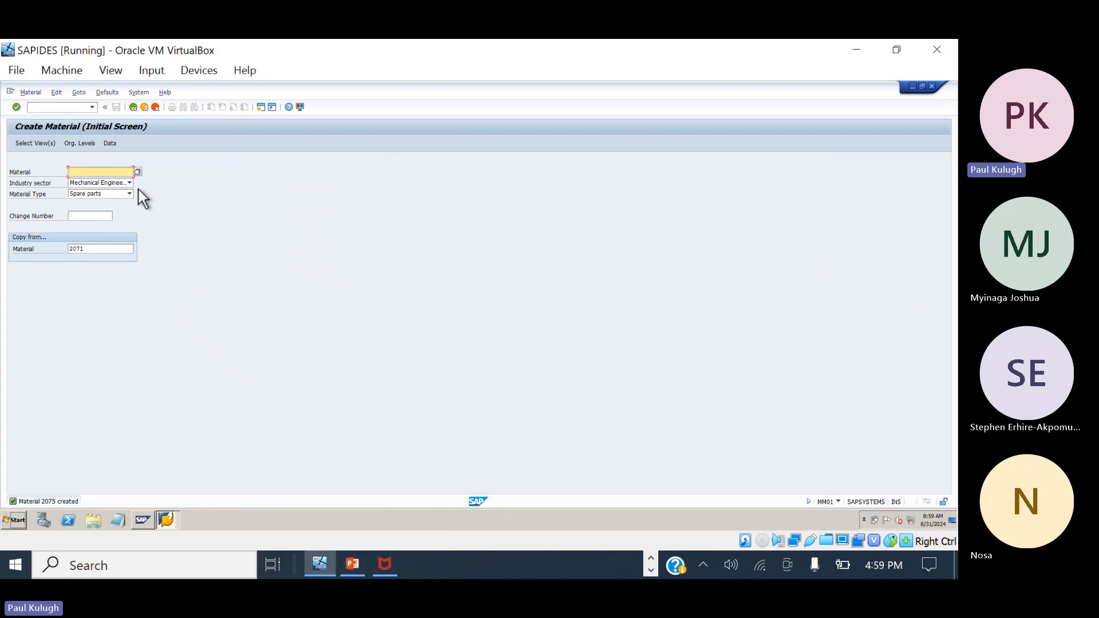
click(32, 93)
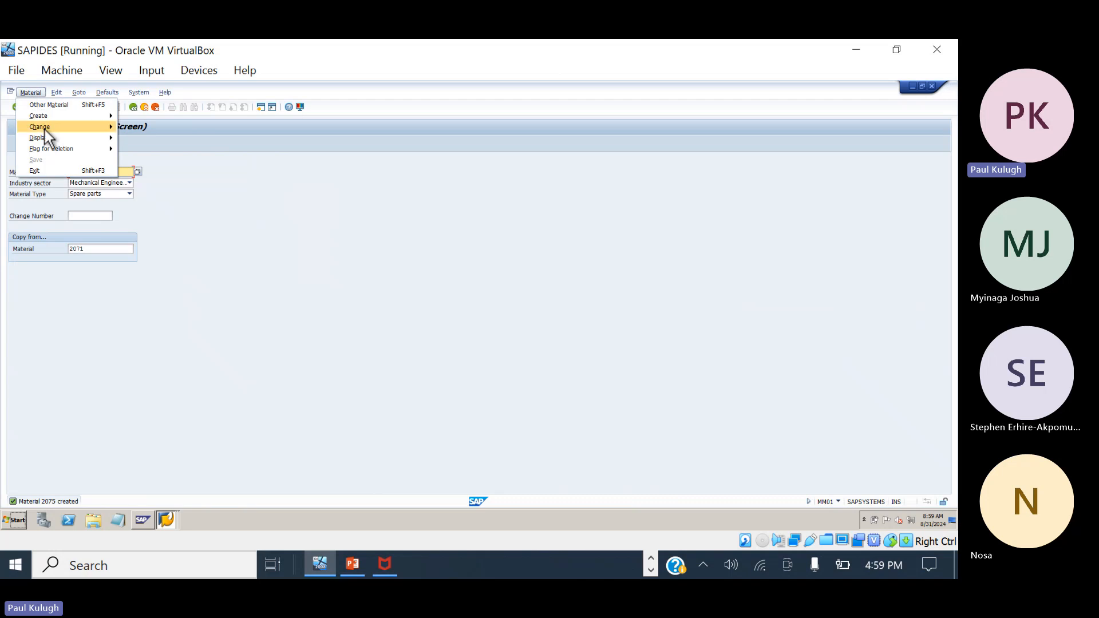
mouse_move(50, 136)
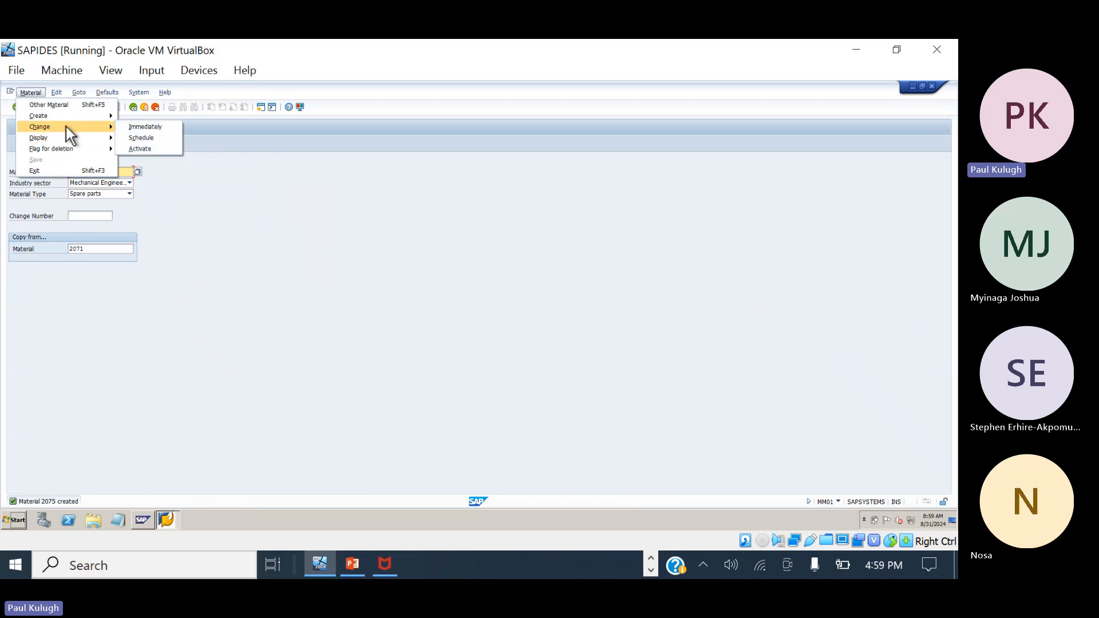
click(150, 127)
key(Return)
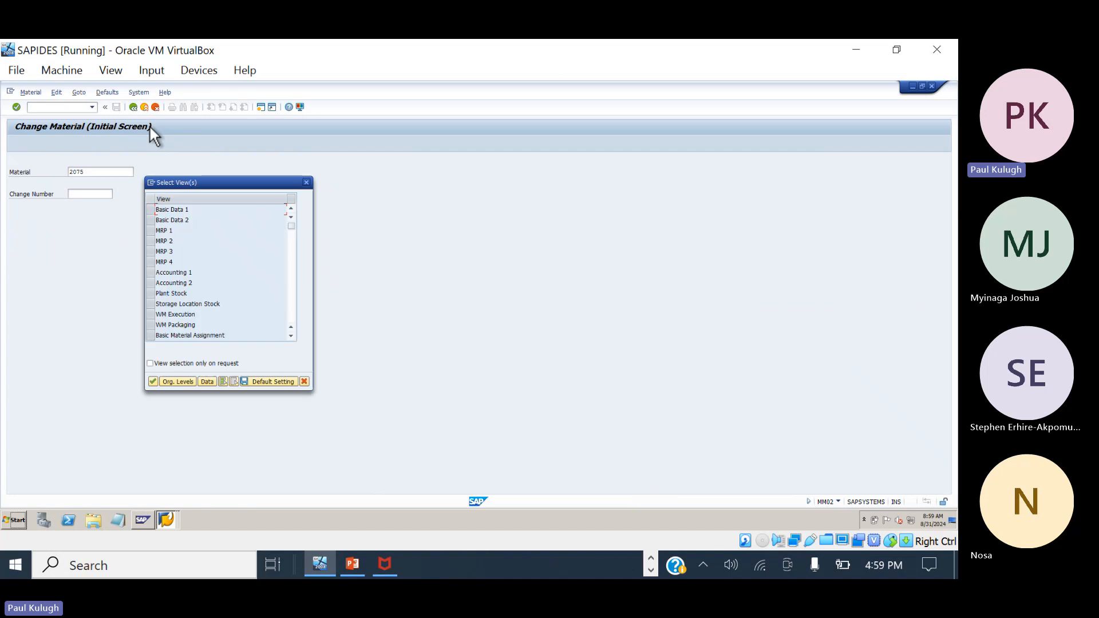
click(151, 210)
click(153, 380)
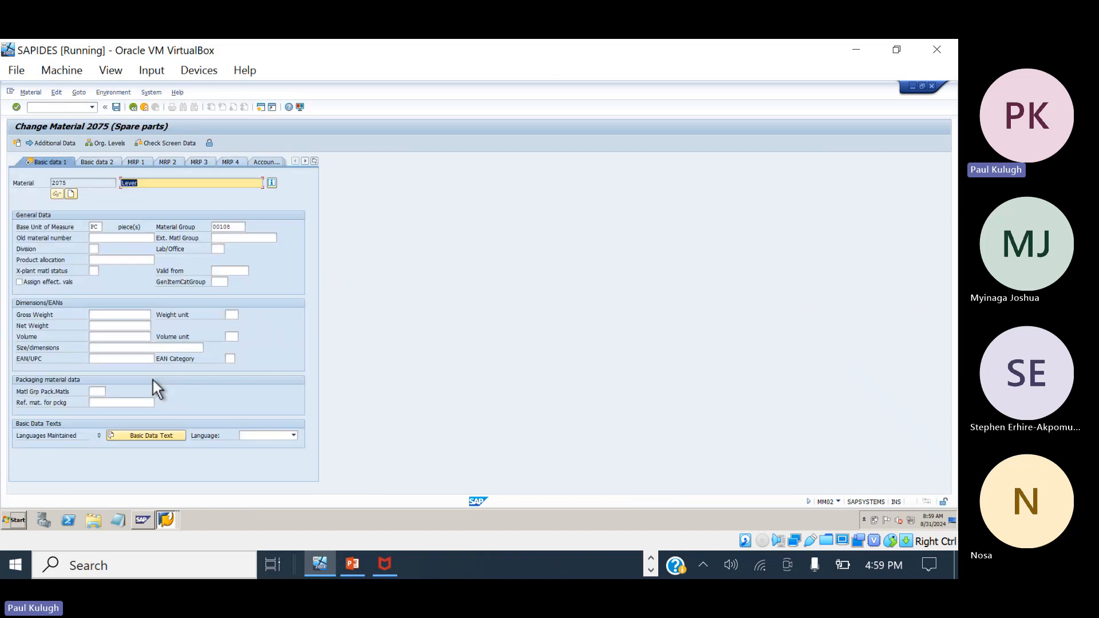
text(Sin)
text(ng)
click(117, 108)
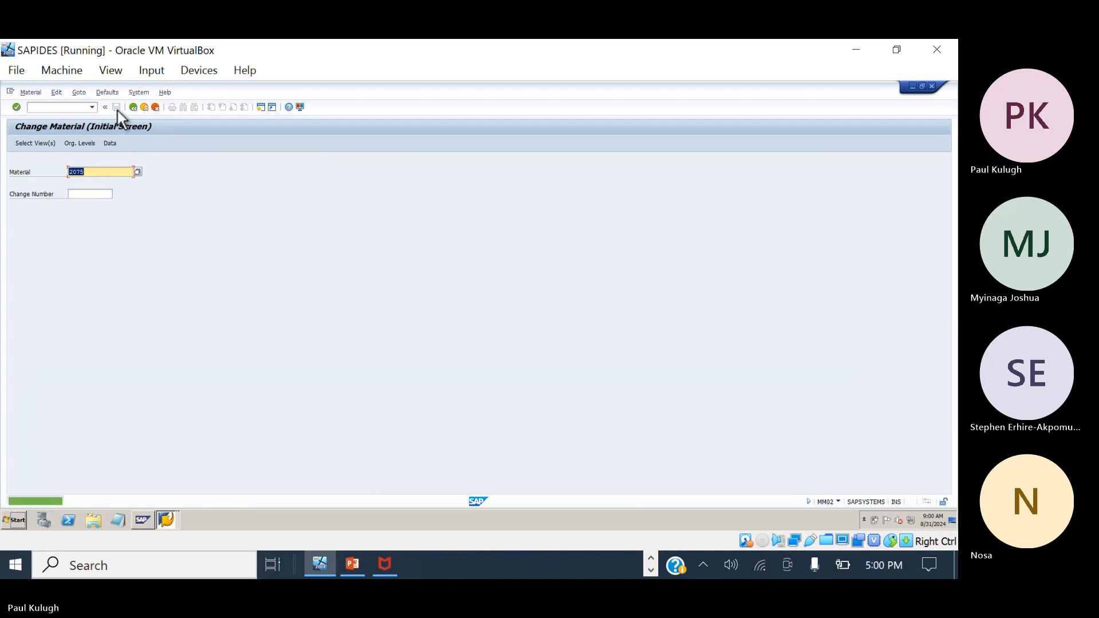
Switch to Notepad and add a colon after assembly number 2069.
click(31, 93)
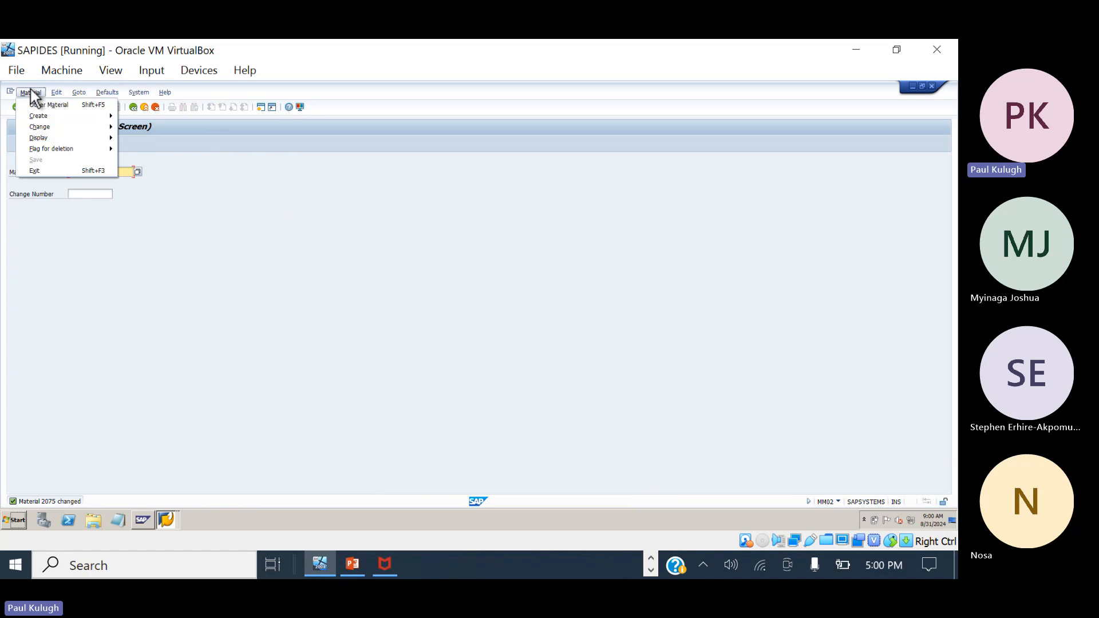
click(650, 570)
click(419, 567)
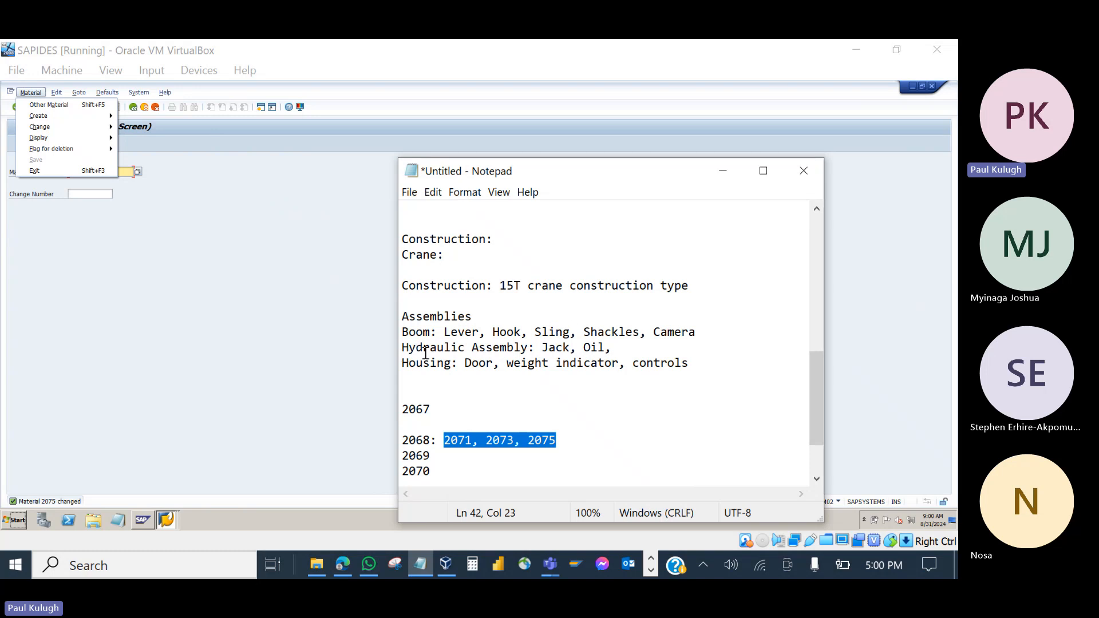
click(439, 457)
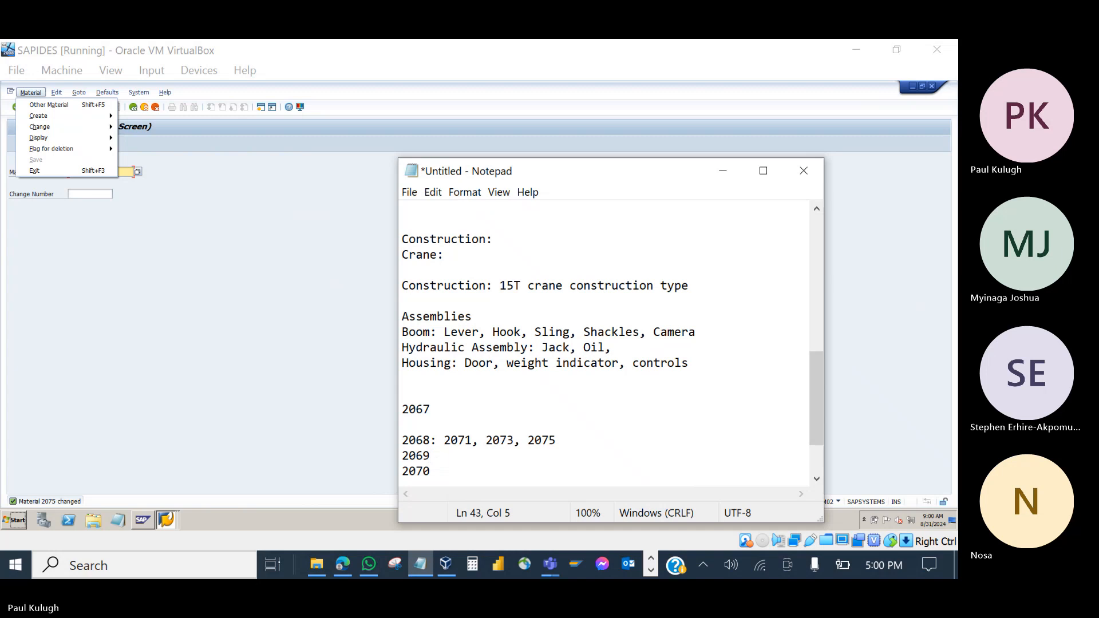
text(:)
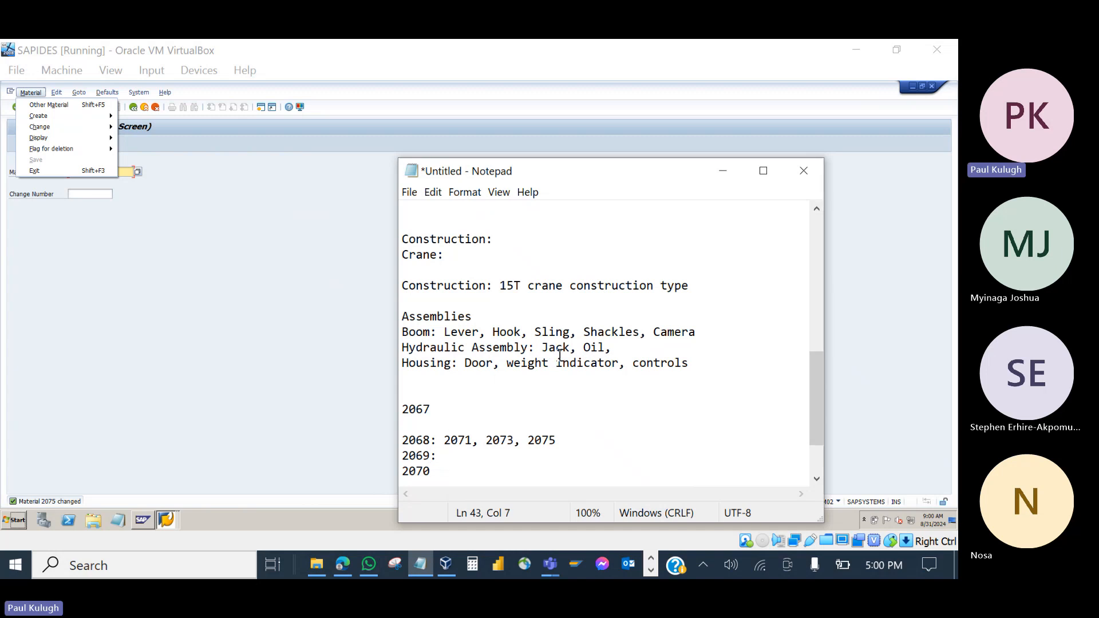
Return to SAP, restart material creation with transaction MM01, clear the copy-from material and open the view selection for a spare part.
click(242, 328)
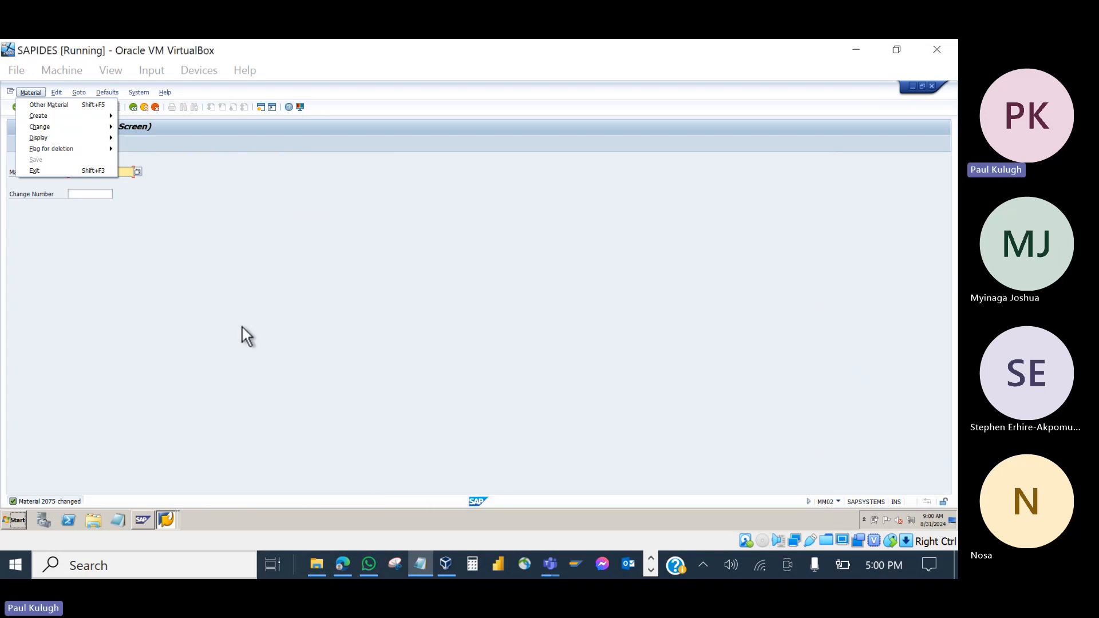
click(133, 107)
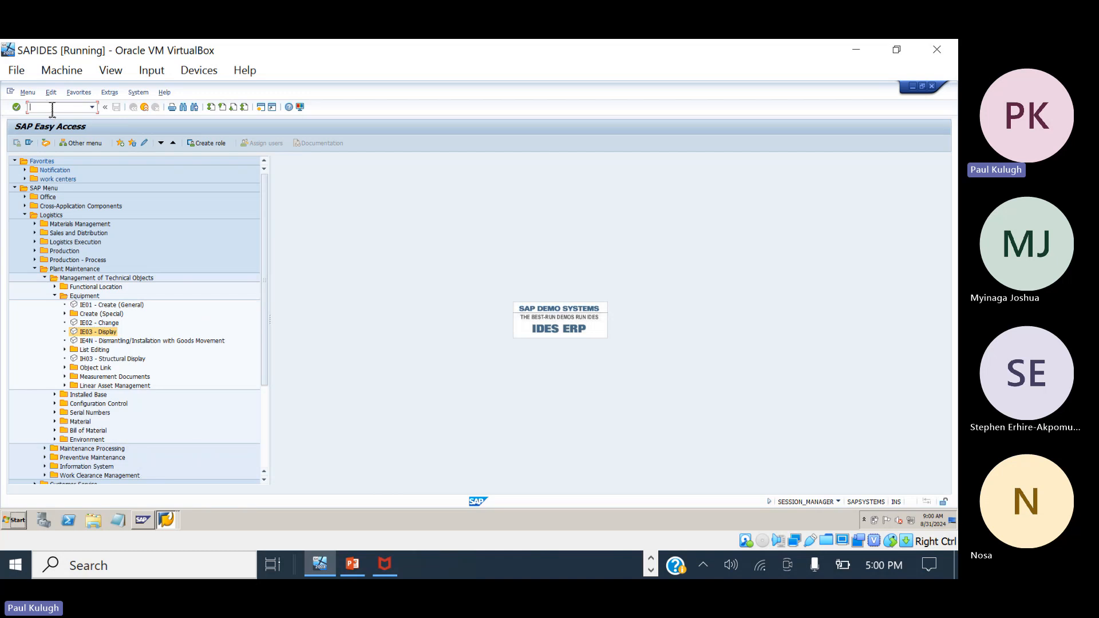
text(mm01)
key(Return)
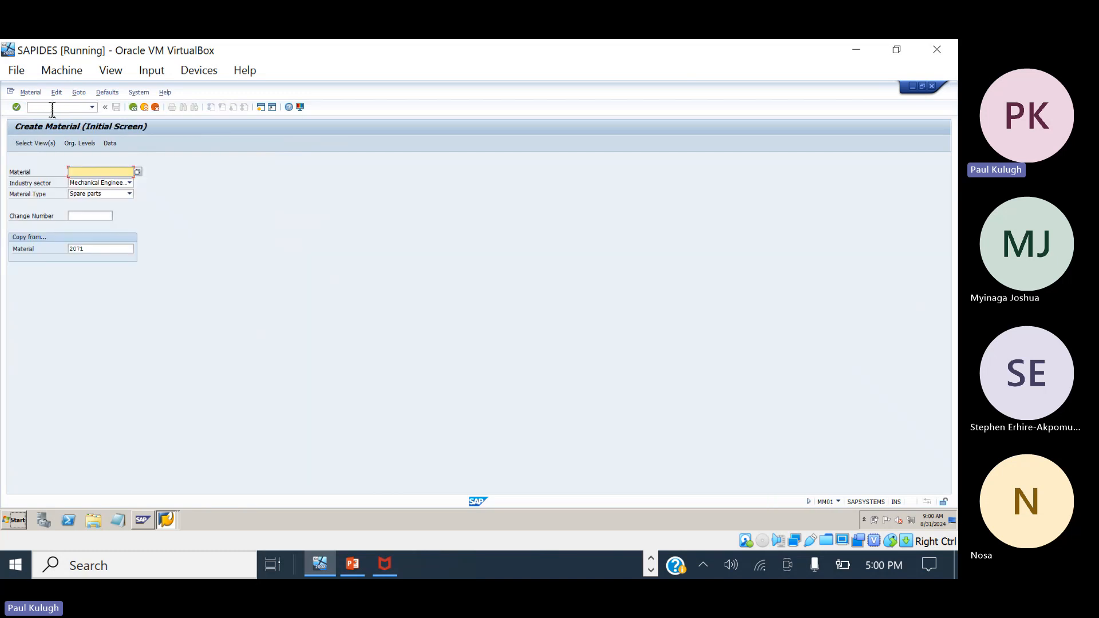
click(106, 250)
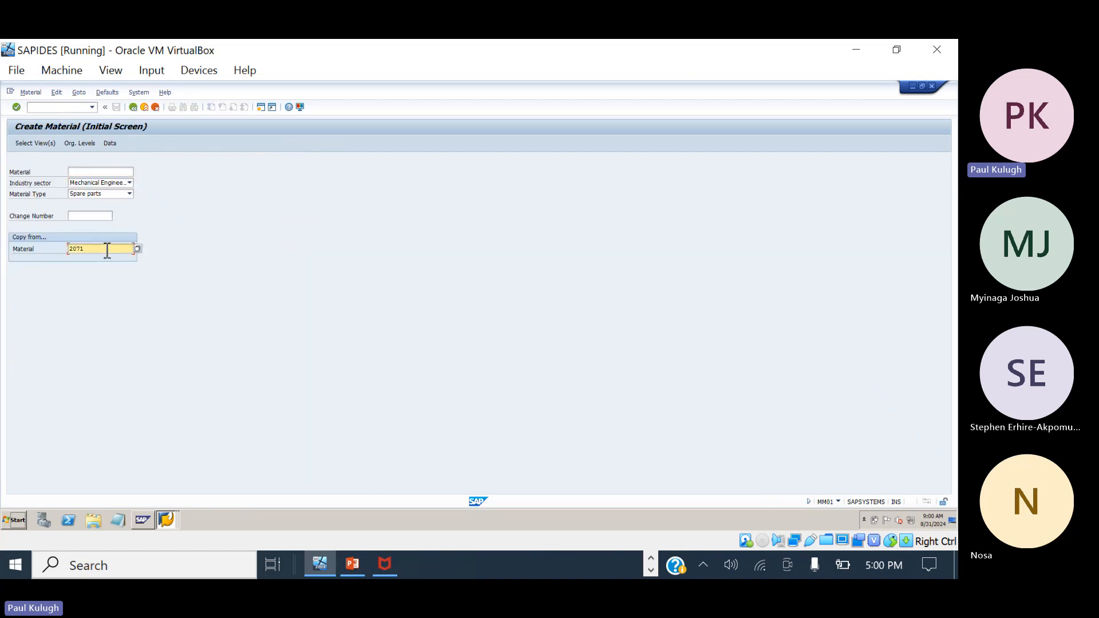
key(BackSpace)
key(BackSpace)
key(BackSpace)
key(BackSpace)
click(252, 180)
key(Return)
Select the Basic Data 1, Basic Data 2, Purchasing and Accounting 1 views for the new spare part.
click(150, 209)
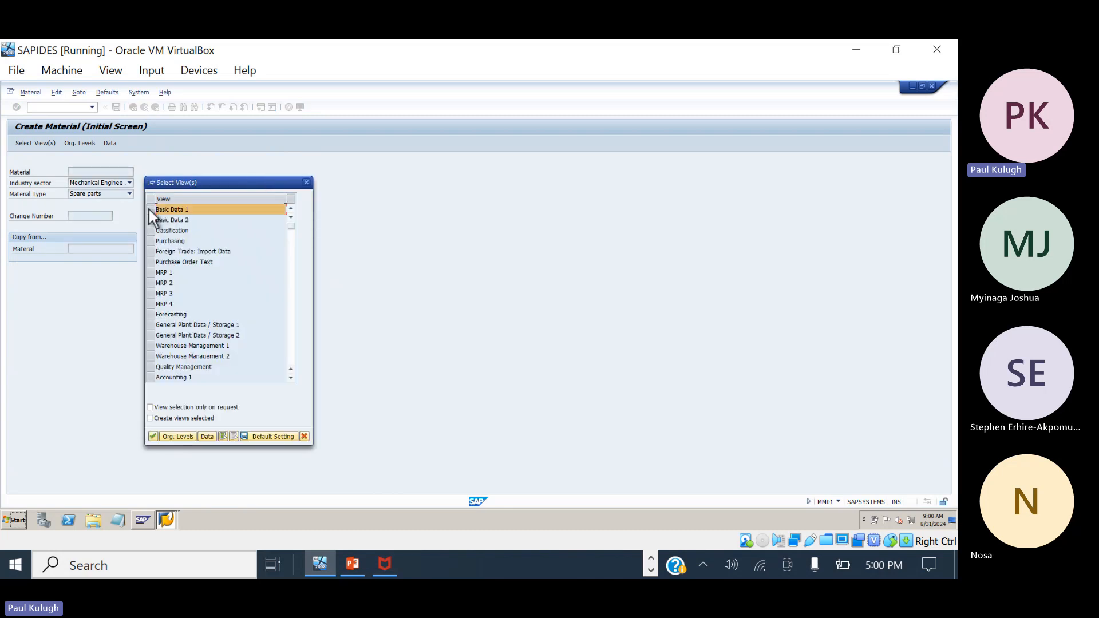
click(149, 219)
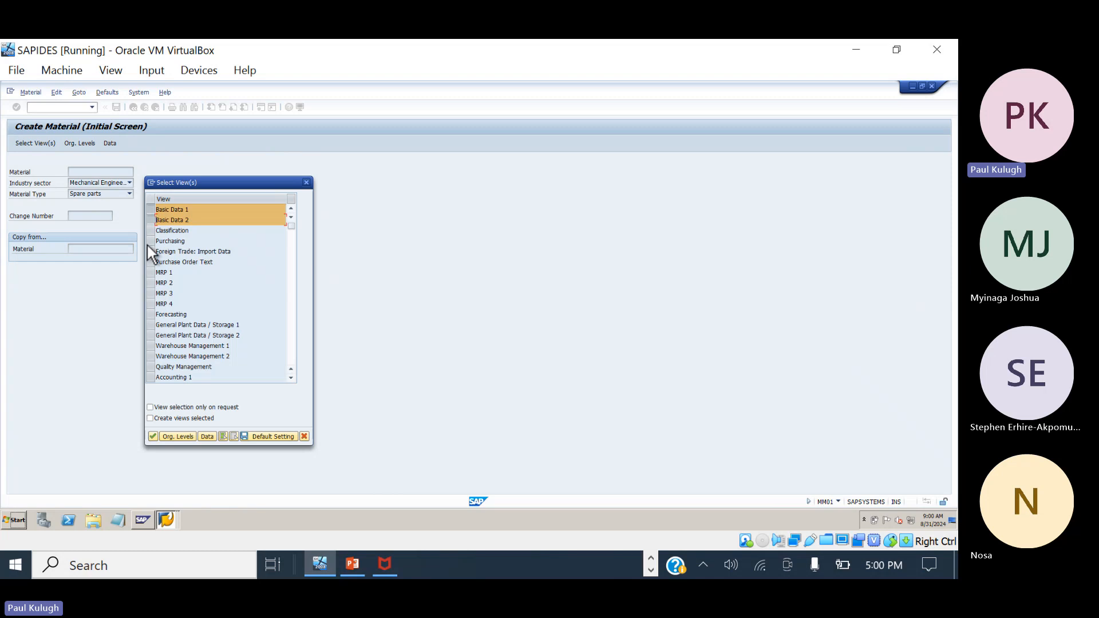
click(150, 241)
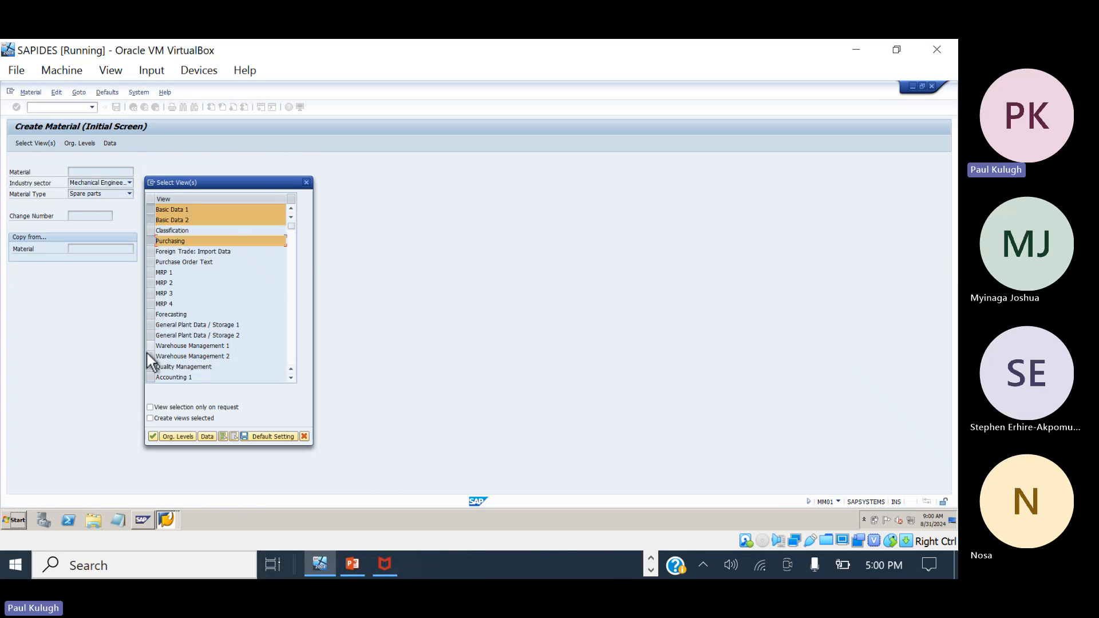
click(148, 378)
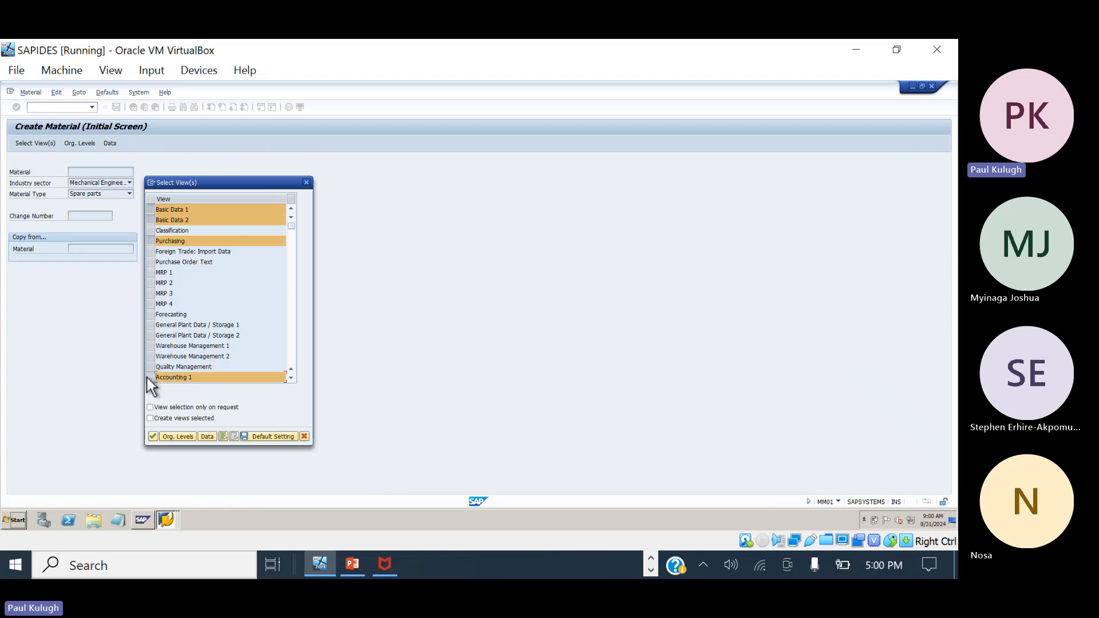
click(649, 558)
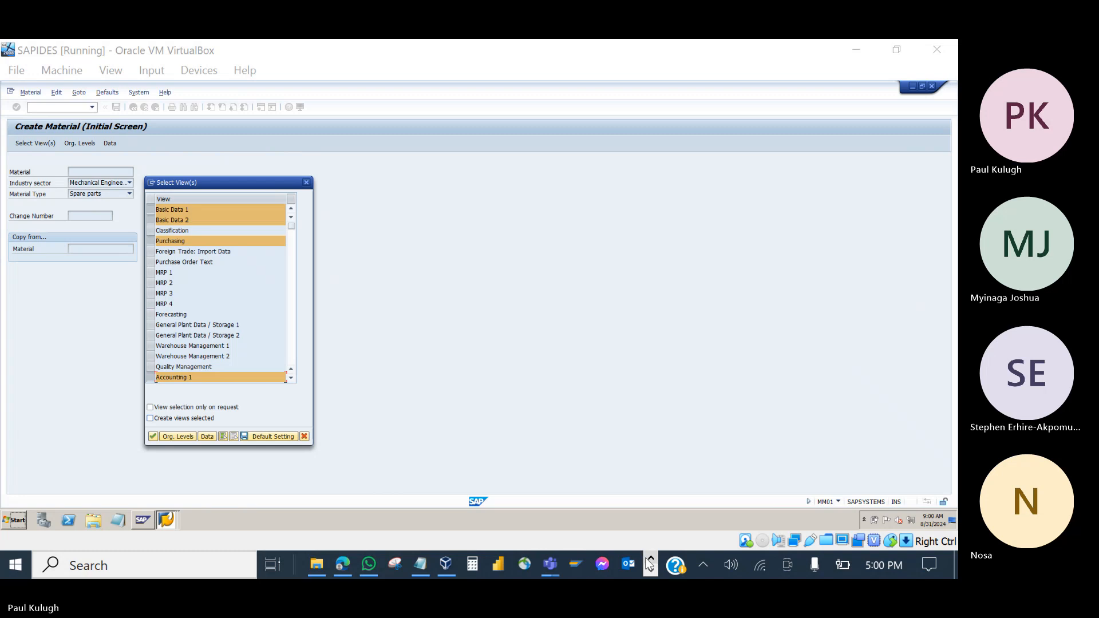
click(528, 505)
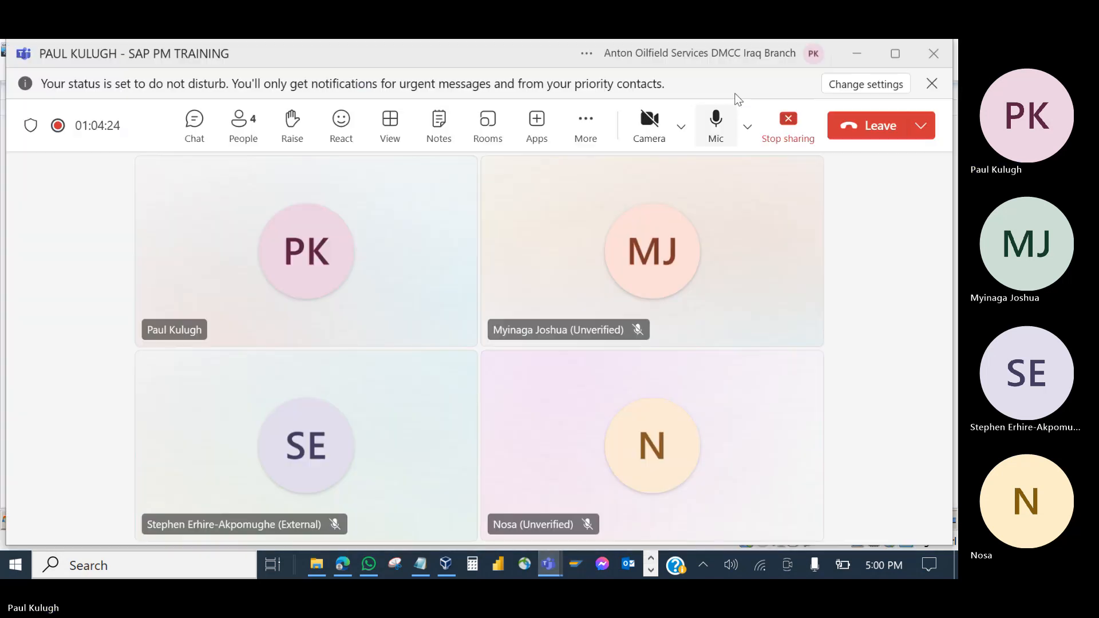
click(716, 120)
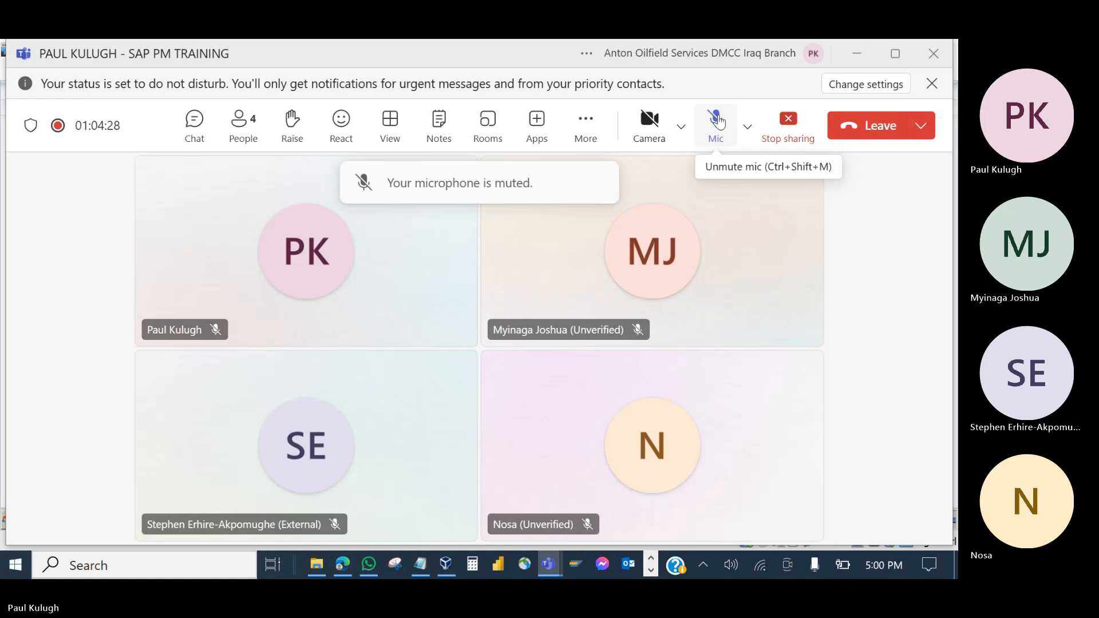
click(717, 120)
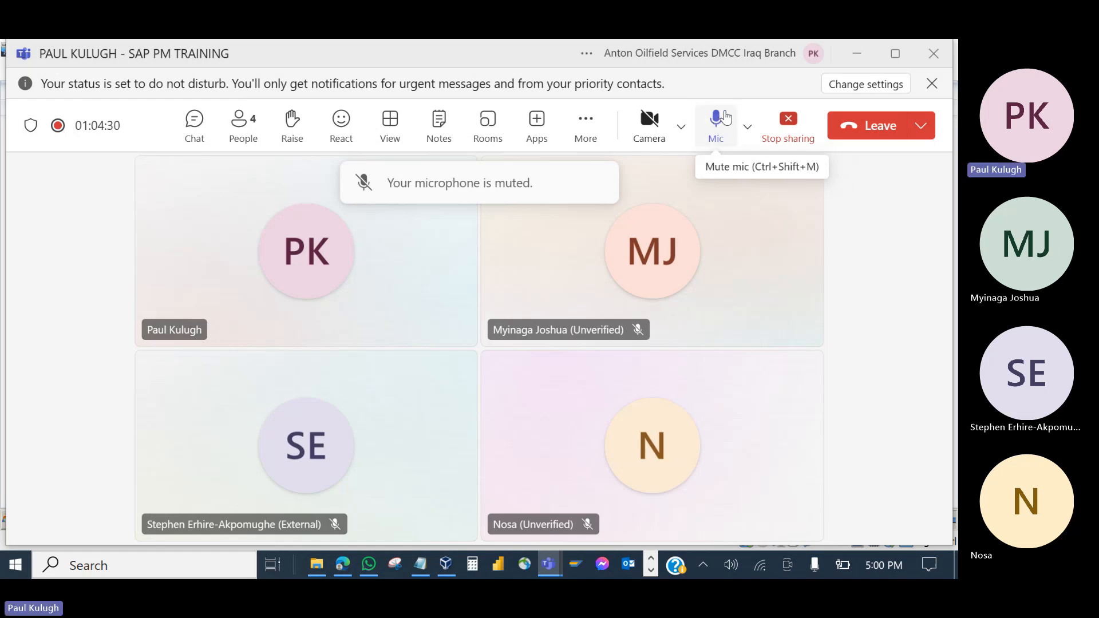
click(855, 55)
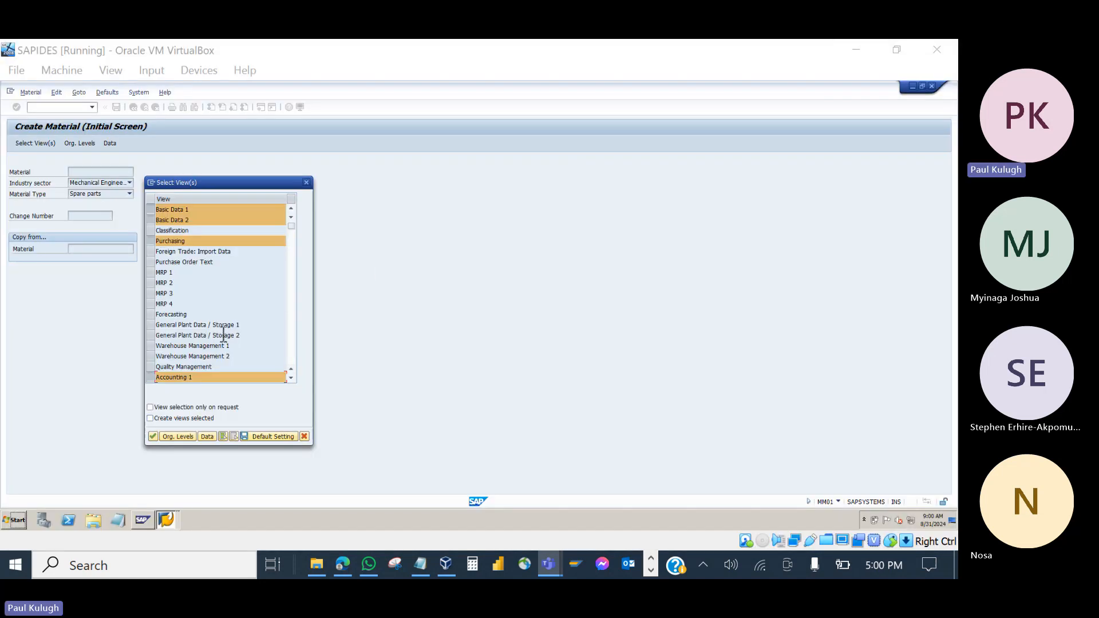
Add the MRP 1 view, set the organizational levels to plant 1000 with a storage location, and proceed to Basic Data 1.
click(149, 271)
click(885, 321)
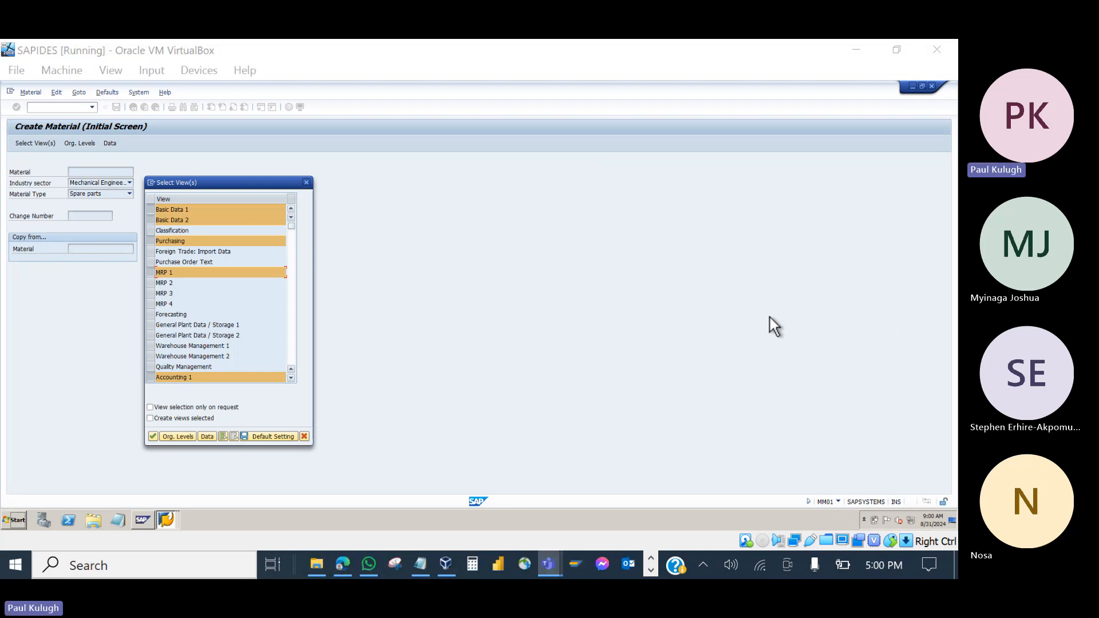
click(180, 435)
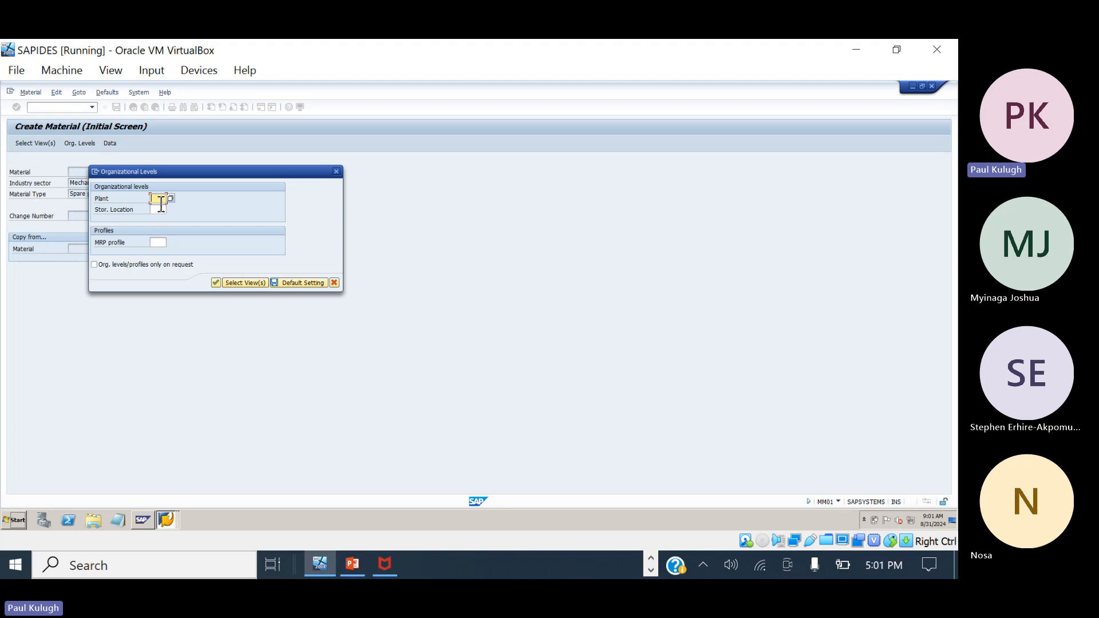
text(1000)
click(161, 212)
text(000)
click(159, 218)
click(213, 283)
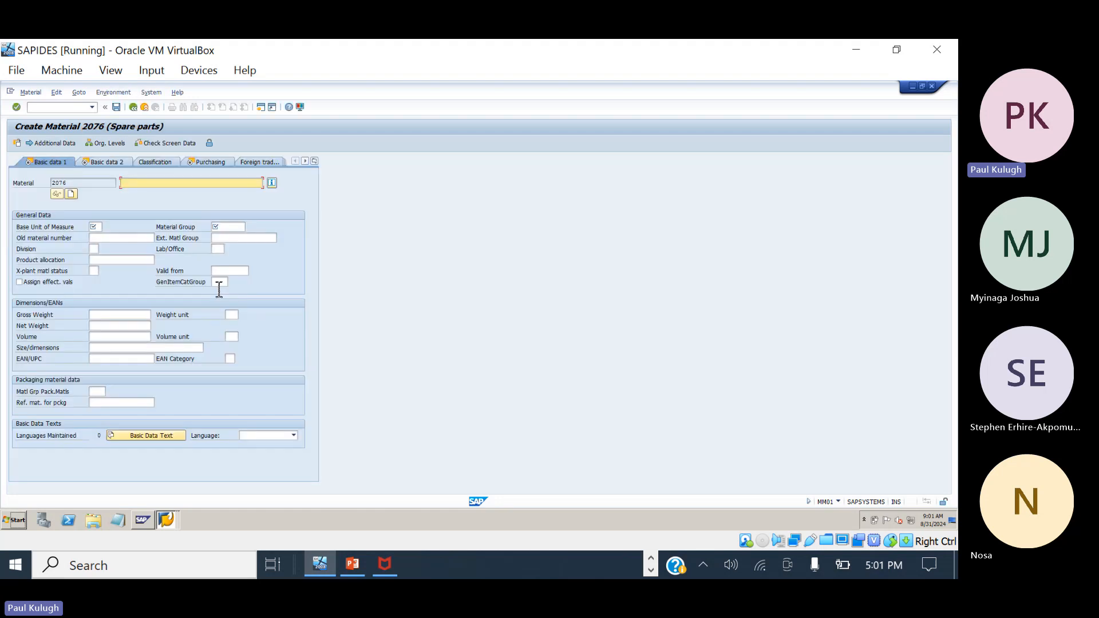
Check the spare parts listed for the Hydraulic Assembly in the Notepad notes and return to SAP.
click(352, 565)
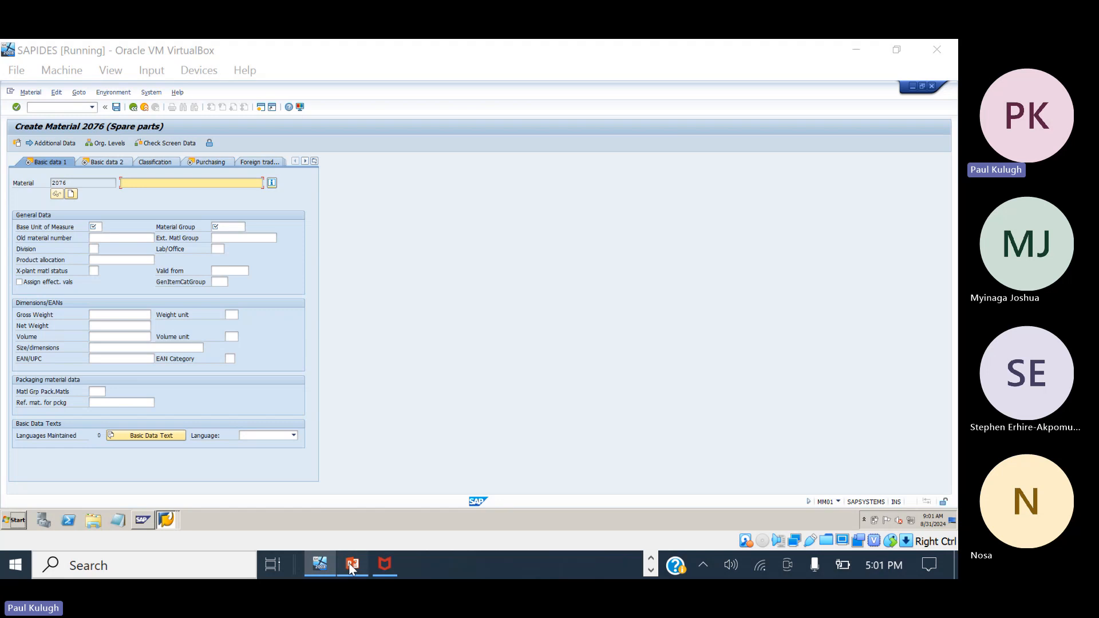
click(352, 565)
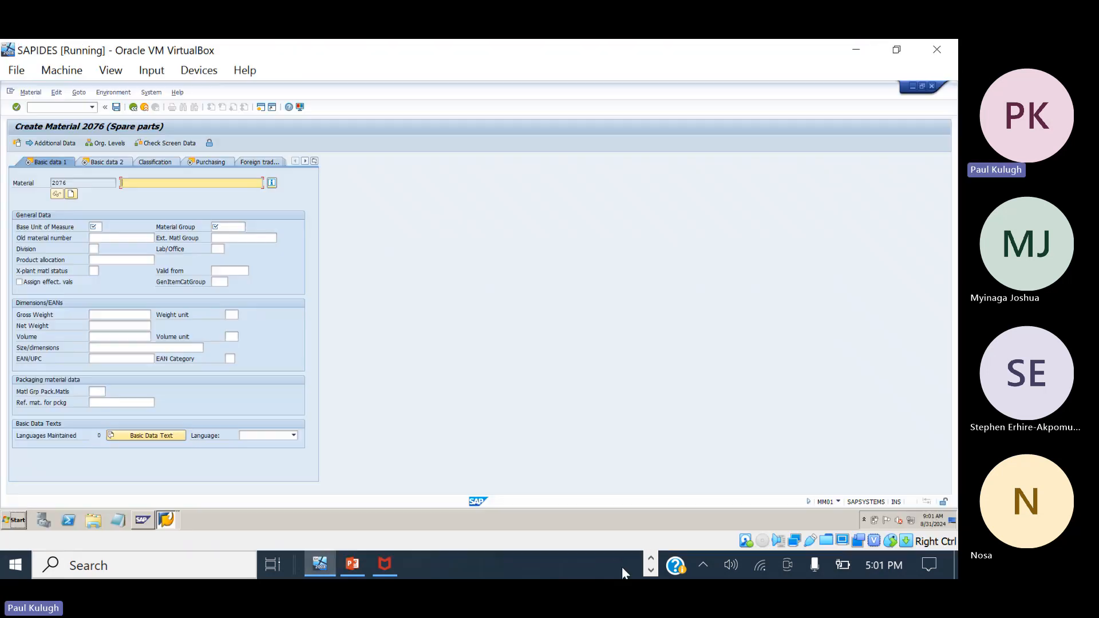
click(650, 558)
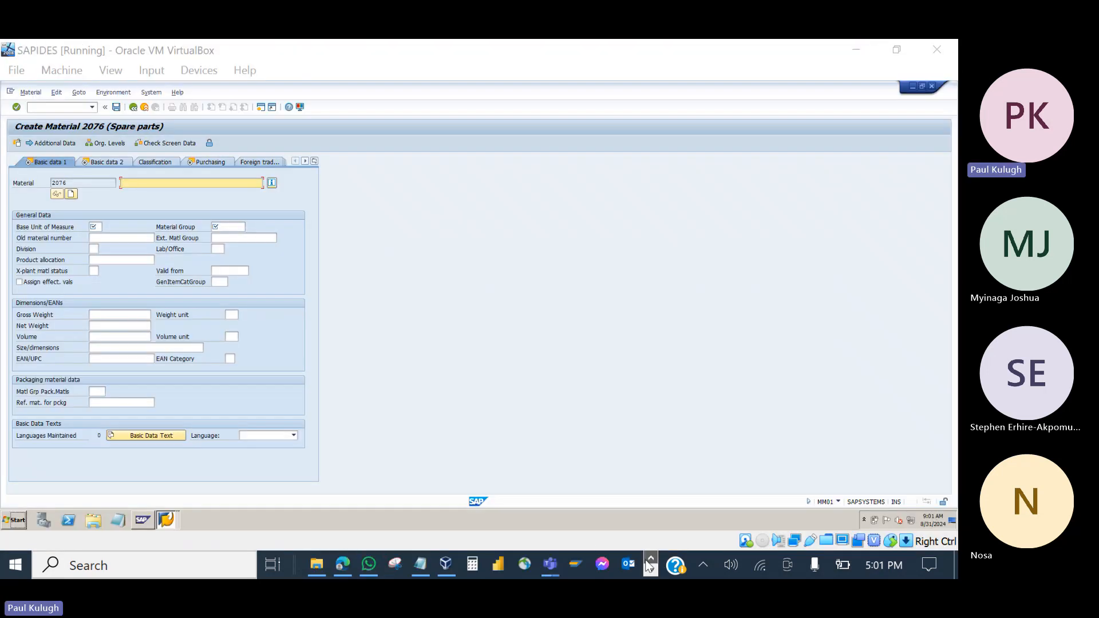
click(420, 565)
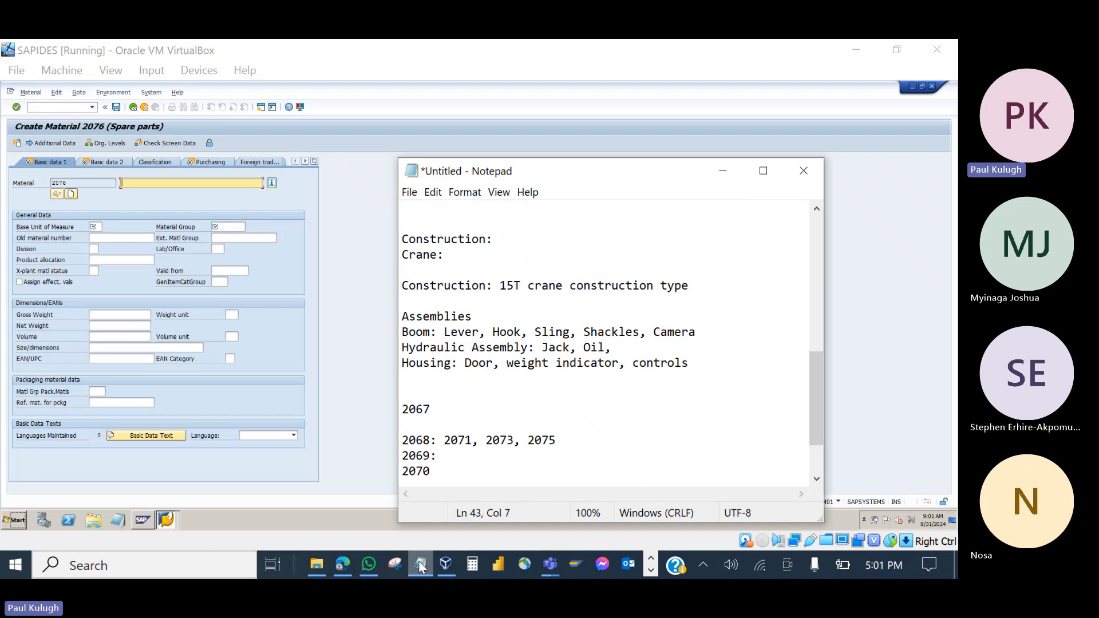
click(420, 565)
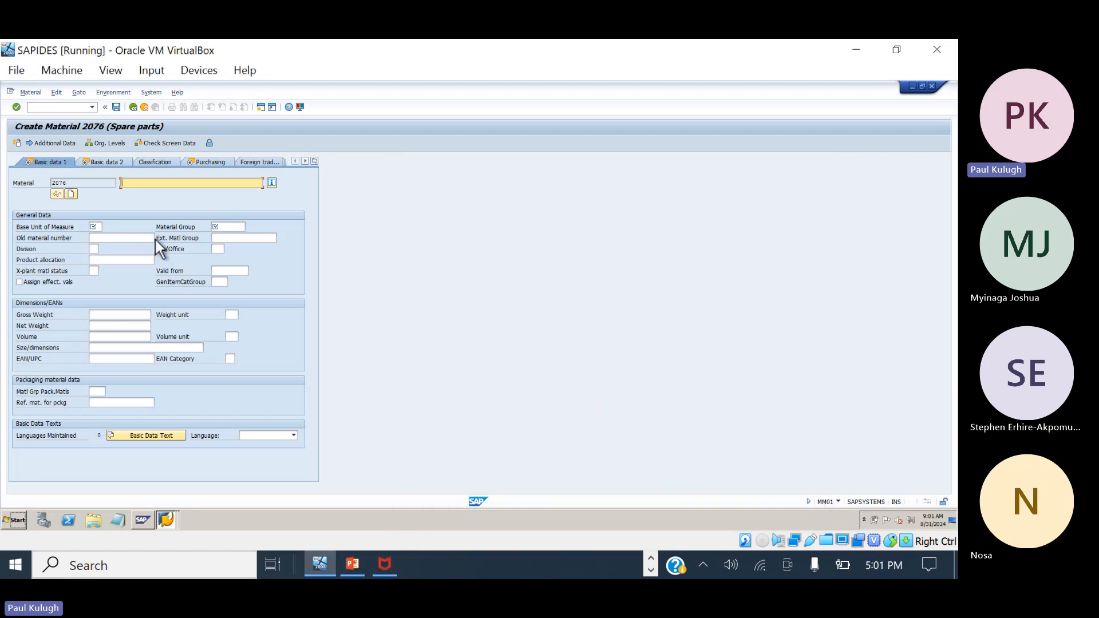
Enter the description Jack and the base unit of measure pc for the new spare part.
text(Jack)
click(94, 228)
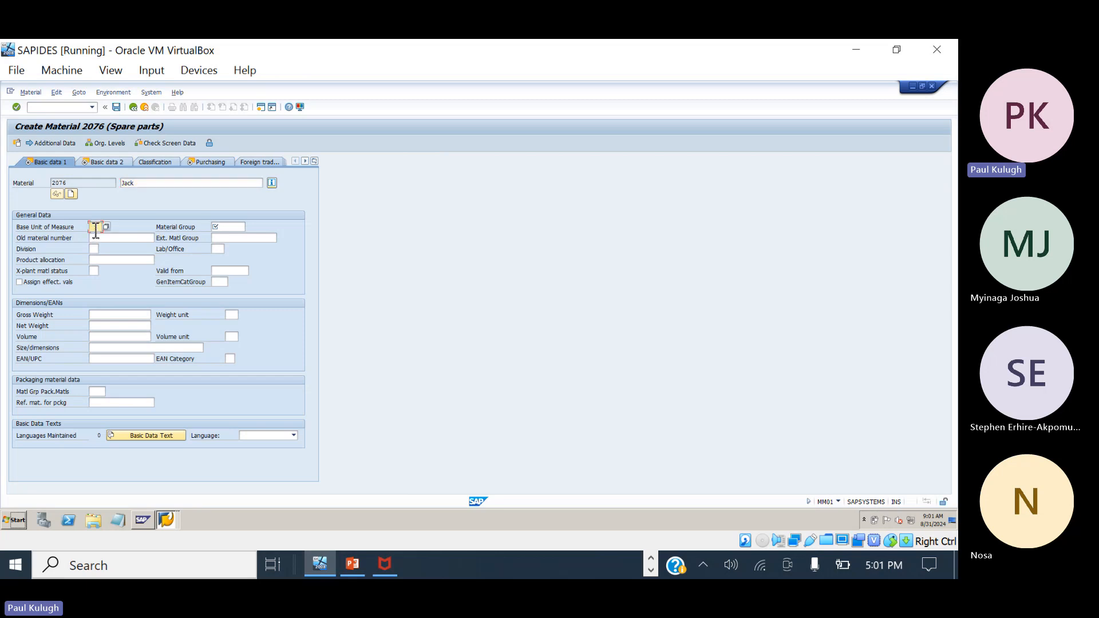
text(pc)
Look through the available material groups and assign 00101 (Steels) to the jack.
click(230, 227)
click(250, 227)
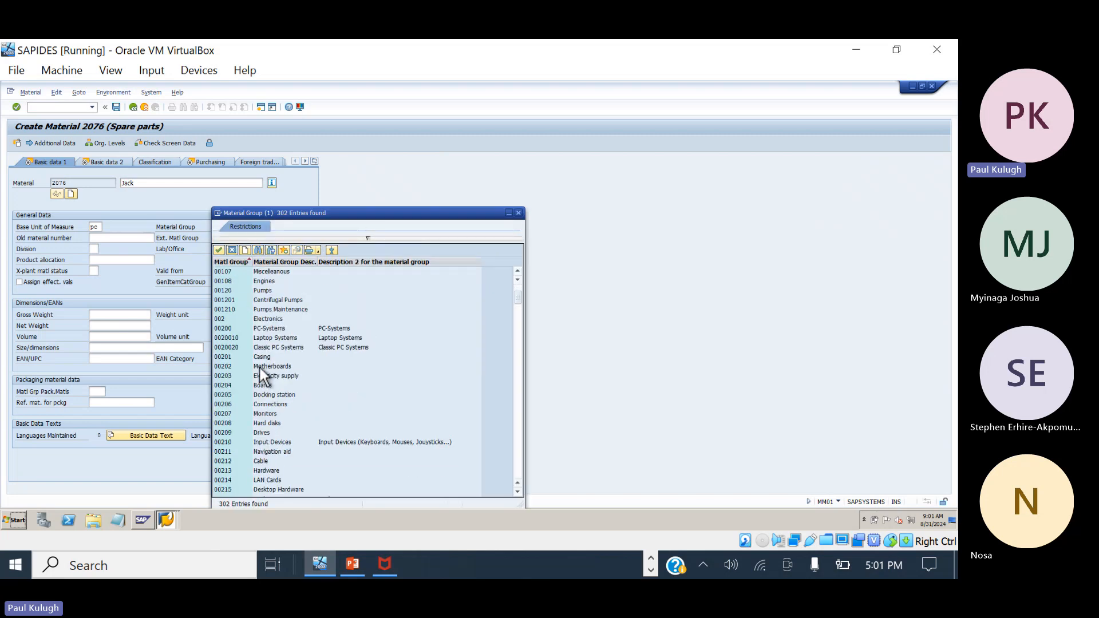
scroll(270, 355, down, 2)
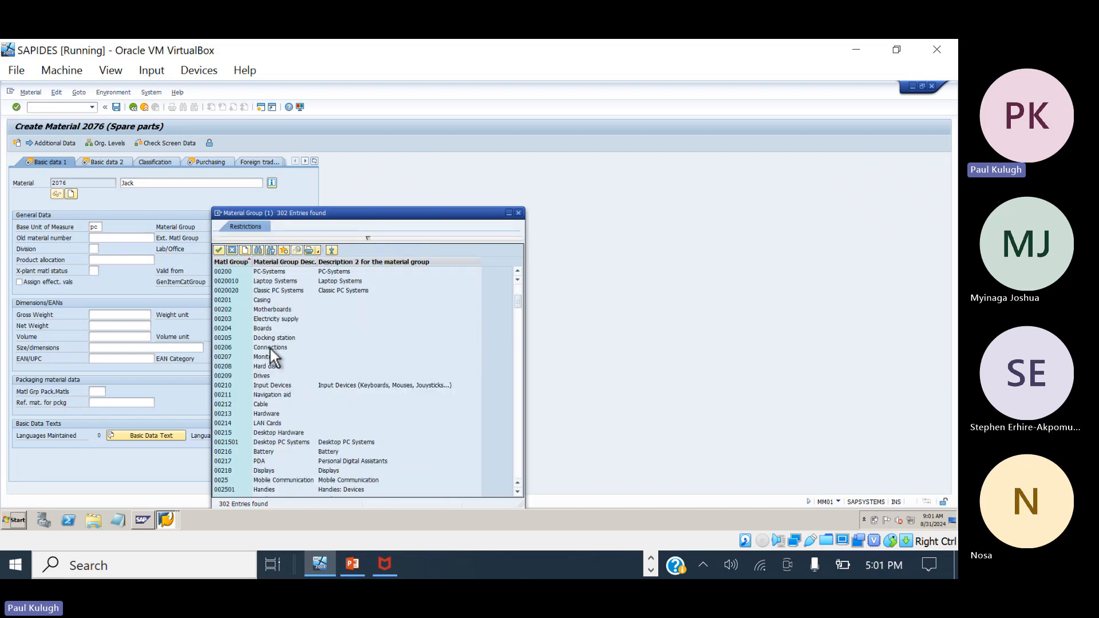
scroll(270, 352, down, 4)
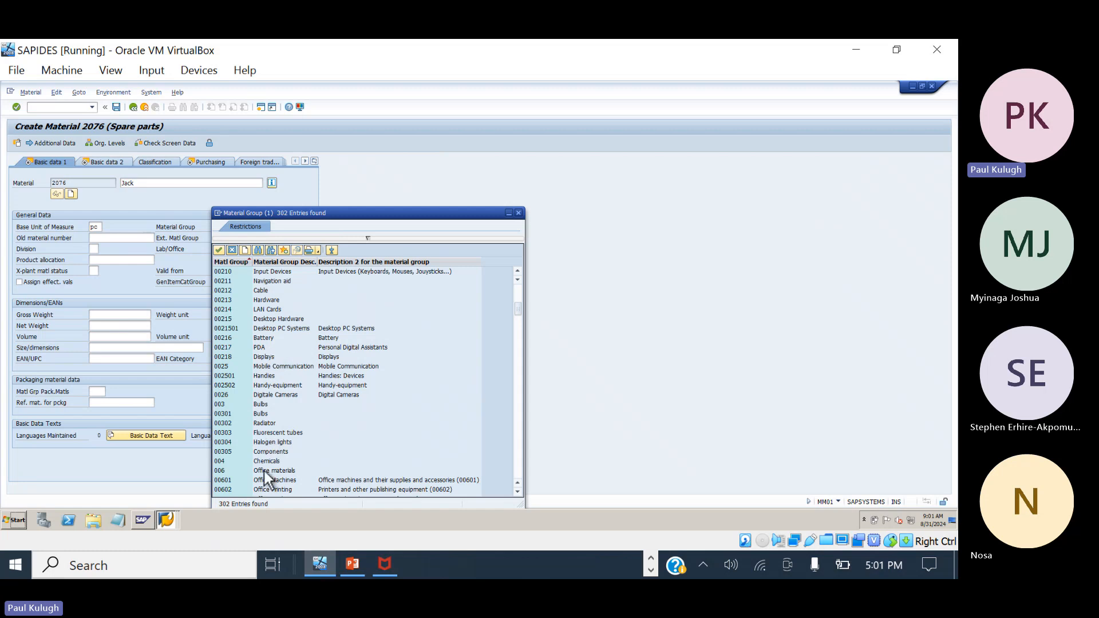
scroll(268, 411, down, 2)
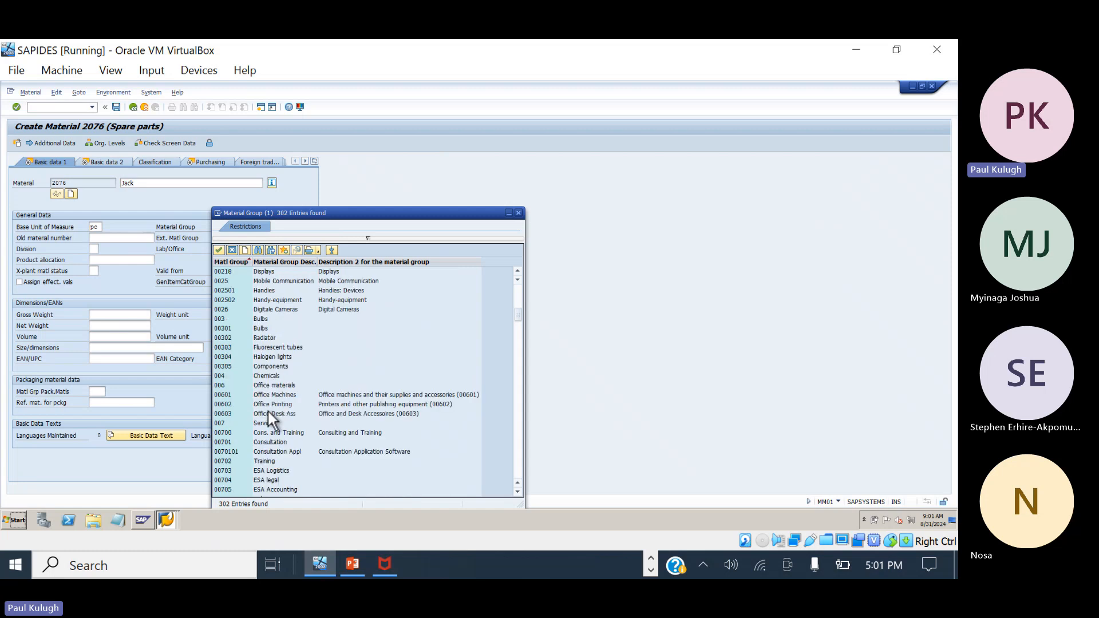
scroll(268, 411, down, 4)
scroll(268, 411, up, 15)
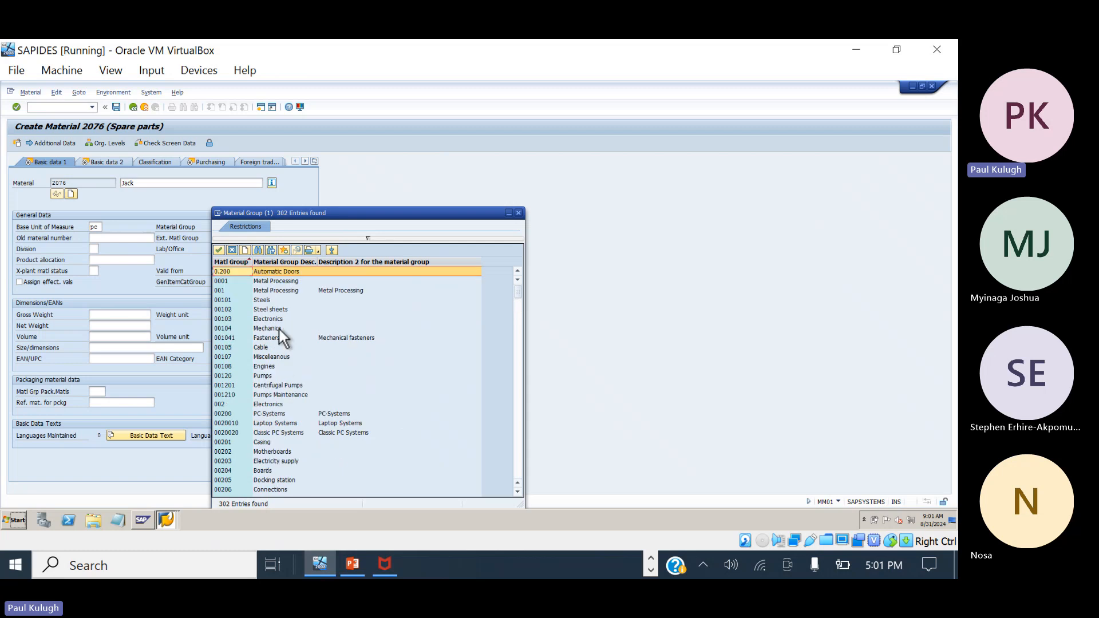
double_click(261, 301)
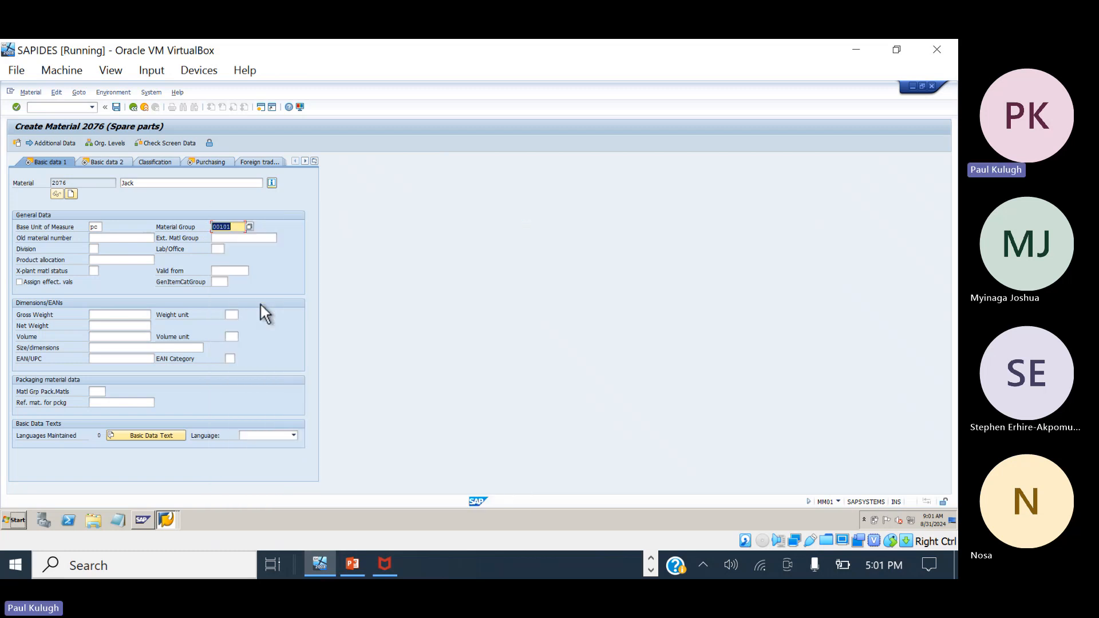
Assign material group 00104 (Mechanics) to the jack and proceed to Basic Data 2.
click(249, 227)
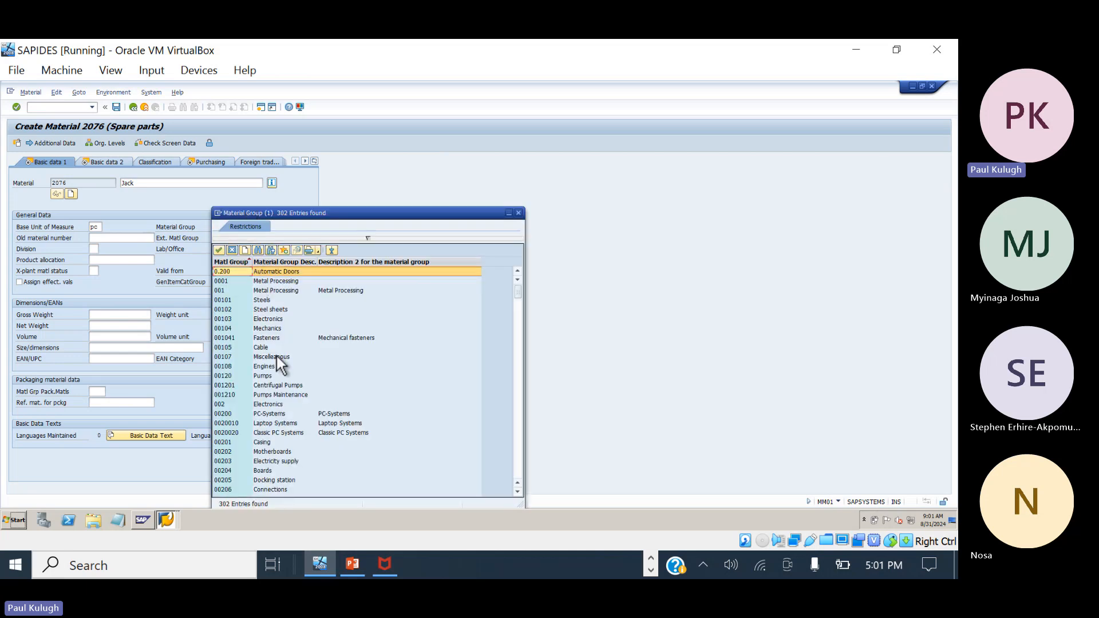
scroll(276, 356, down, 15)
scroll(277, 356, down, 15)
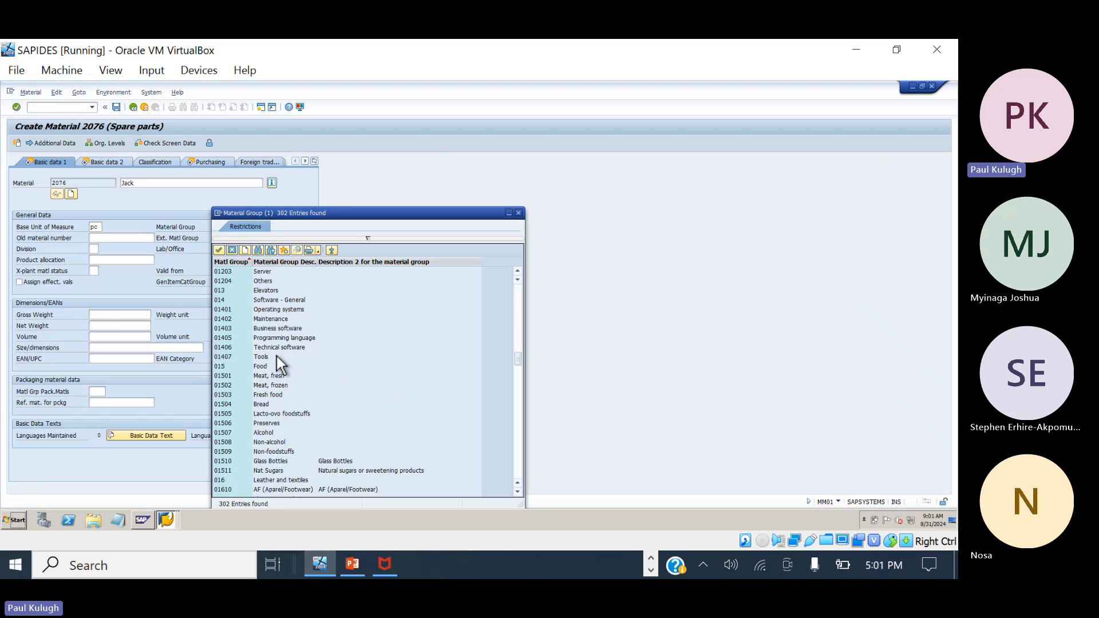
scroll(277, 356, up, 15)
scroll(277, 356, up, 10)
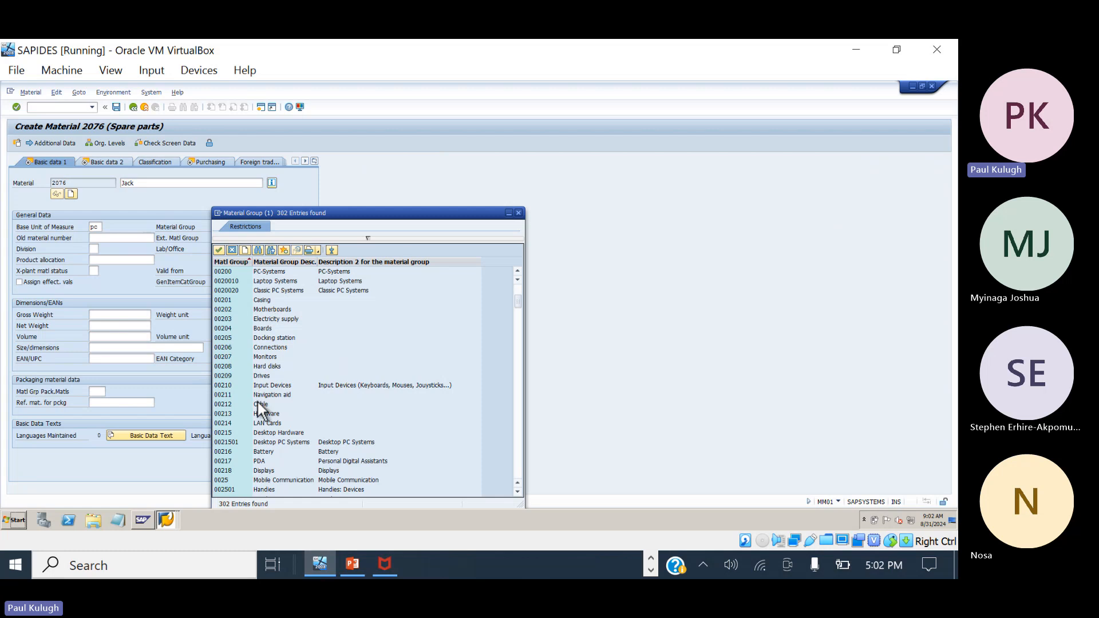
click(261, 359)
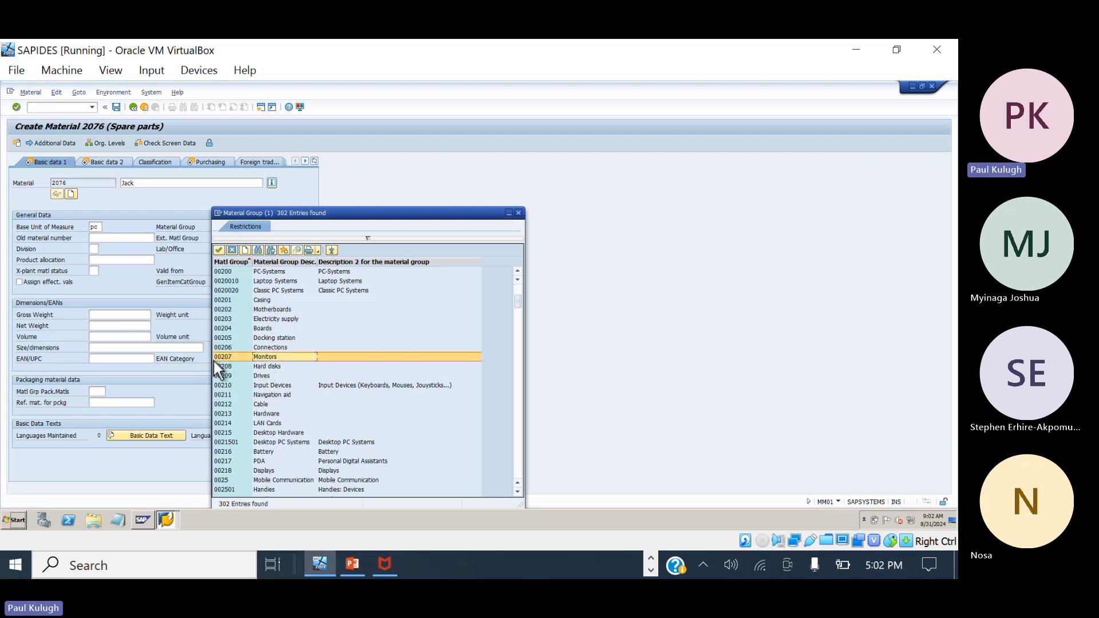
scroll(269, 353, up, 5)
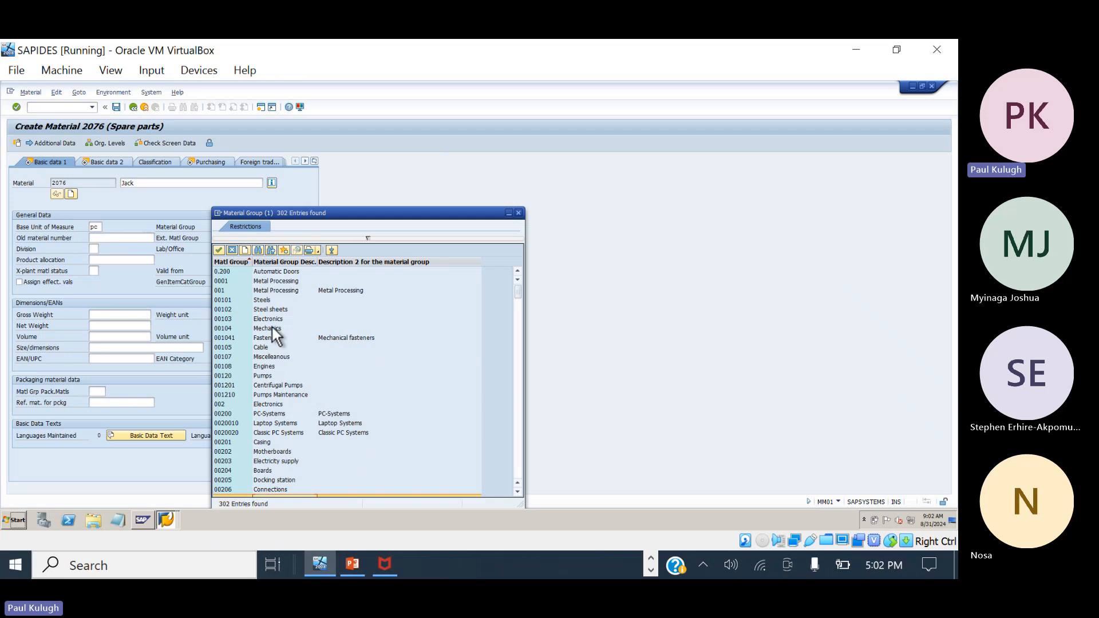
click(266, 311)
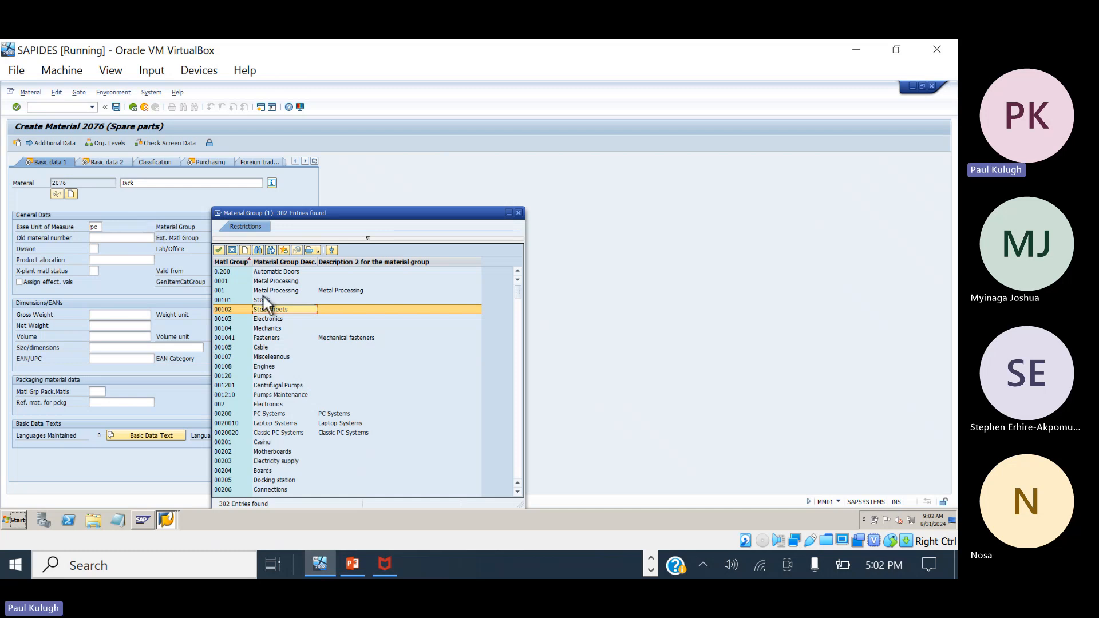
scroll(282, 303, down, 1)
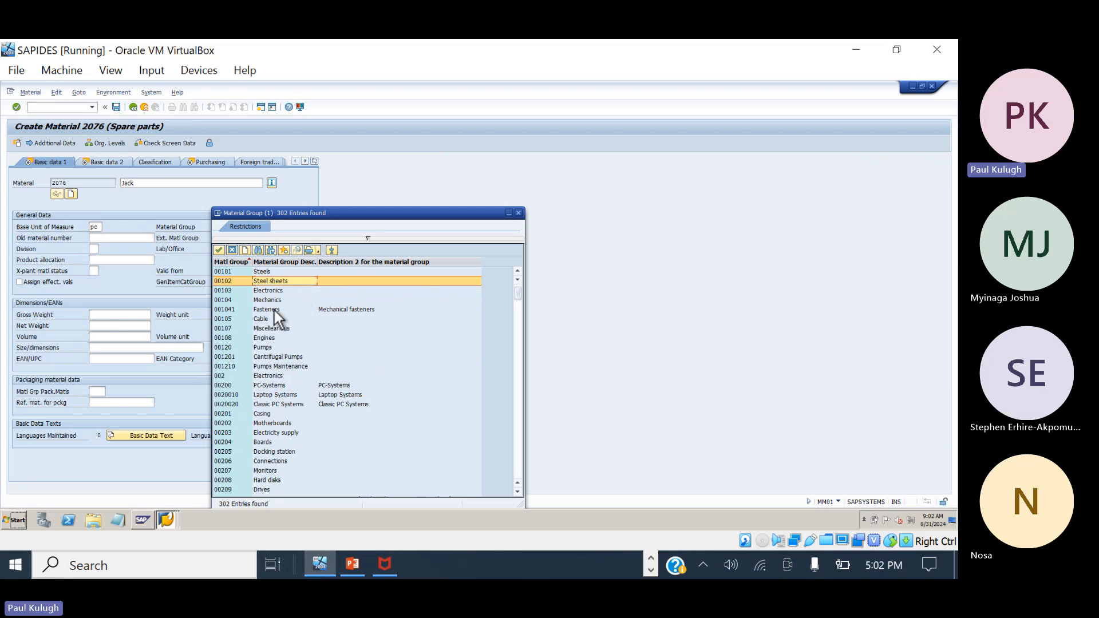
double_click(272, 301)
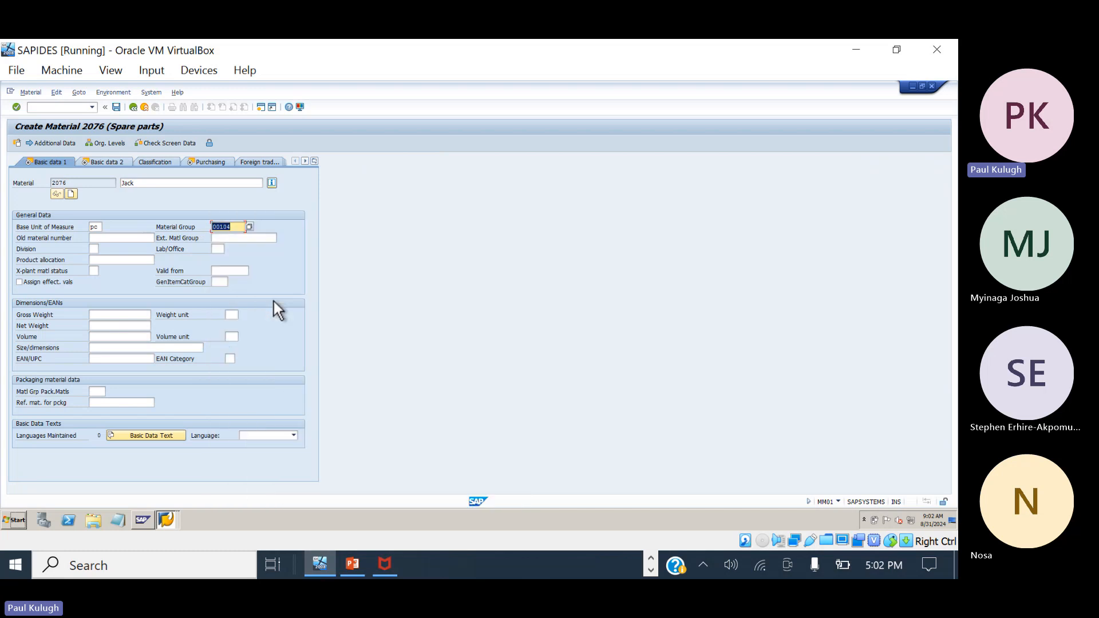
key(Return)
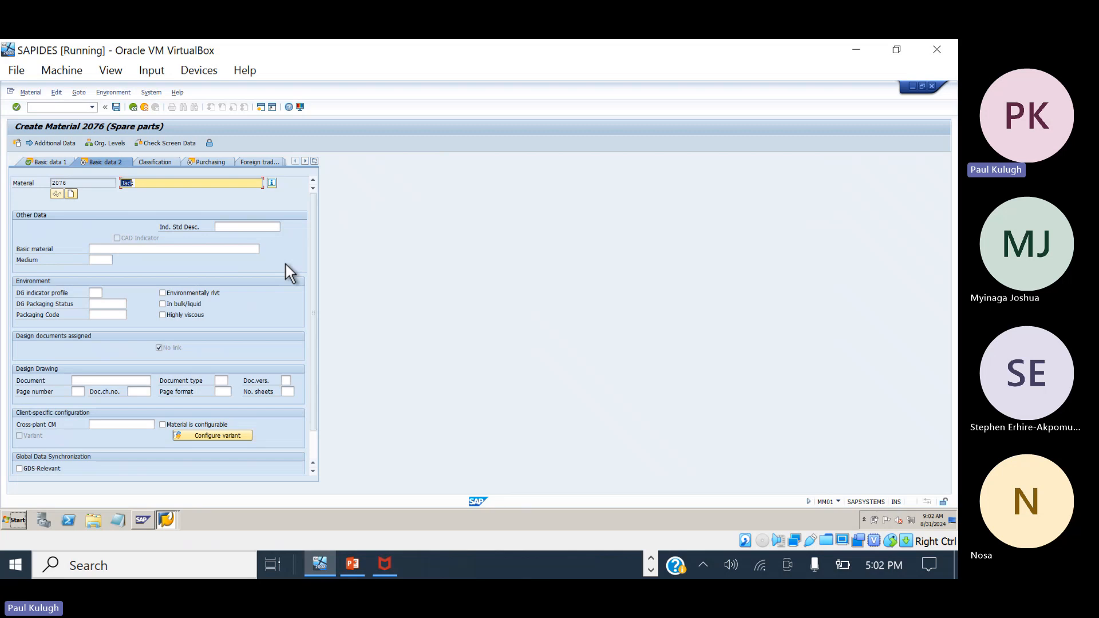
Continue to the Purchasing view, set the purchasing group to 009, and proceed to MRP 1.
key(Return)
click(108, 251)
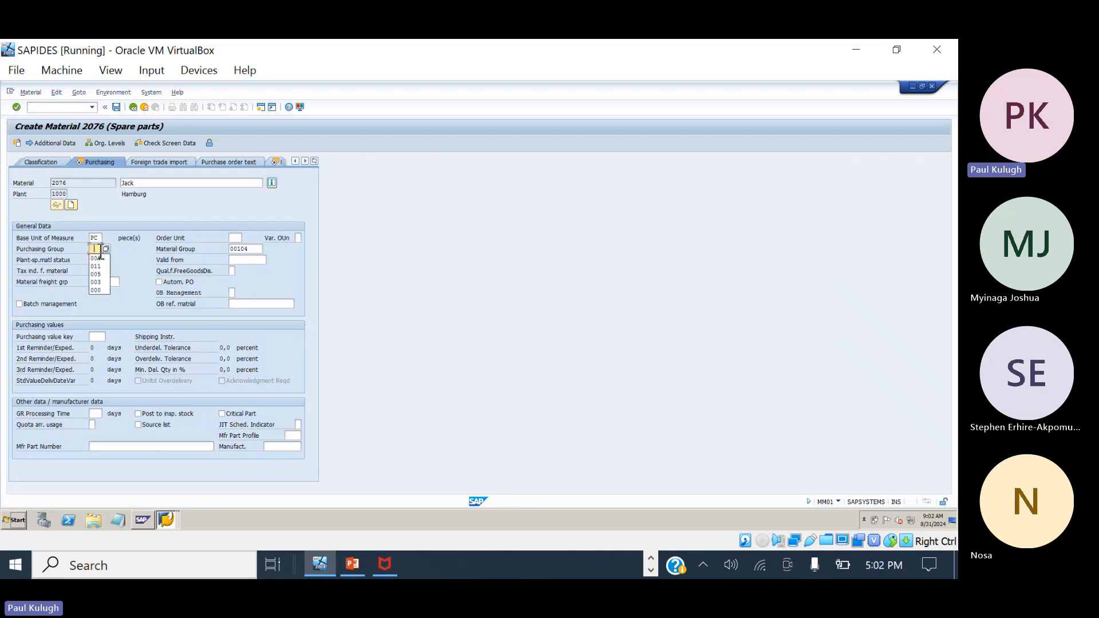
click(107, 249)
double_click(104, 322)
click(144, 184)
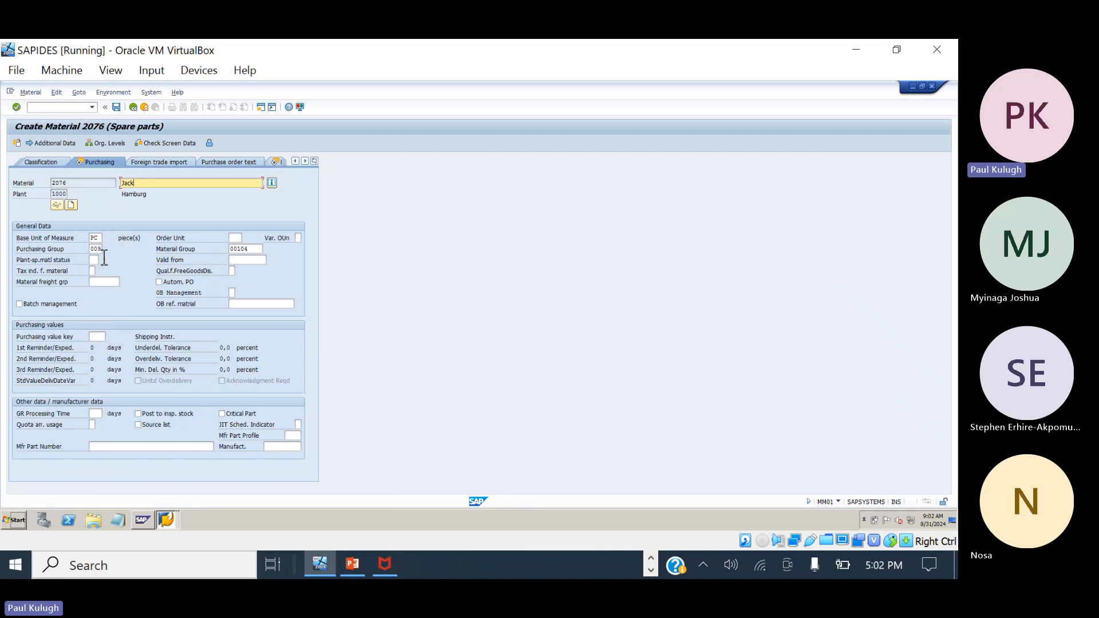
key(Return)
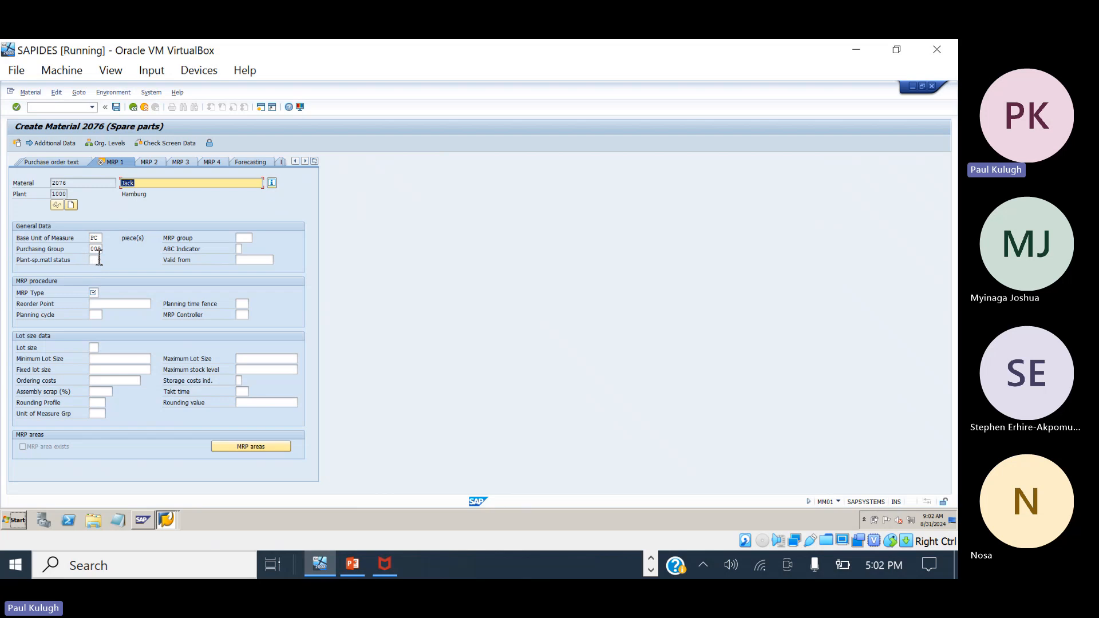
click(99, 294)
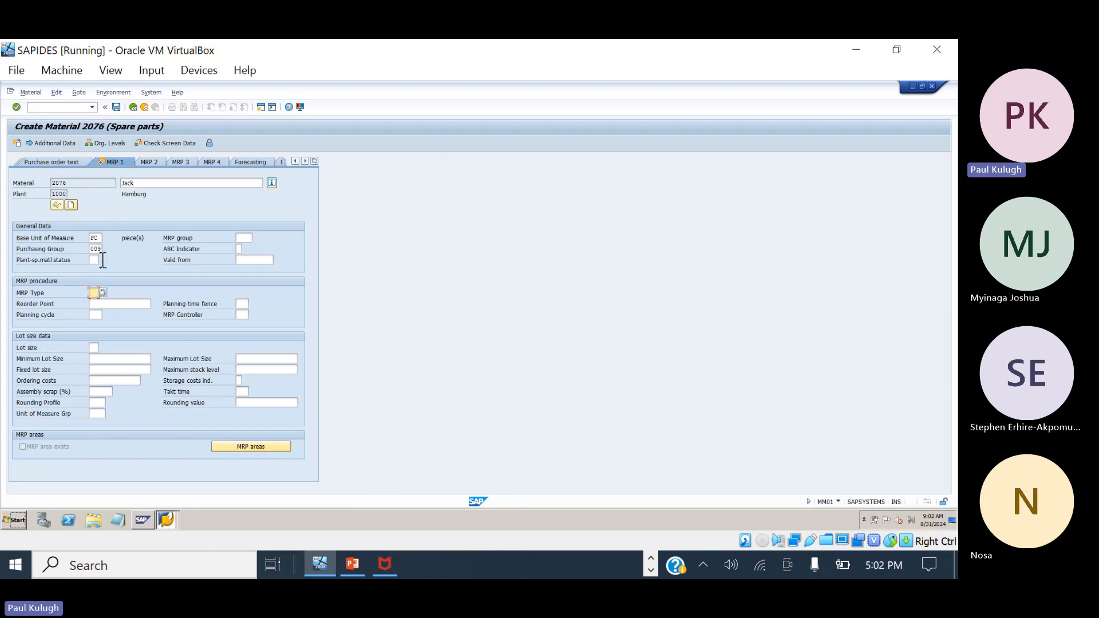
click(101, 292)
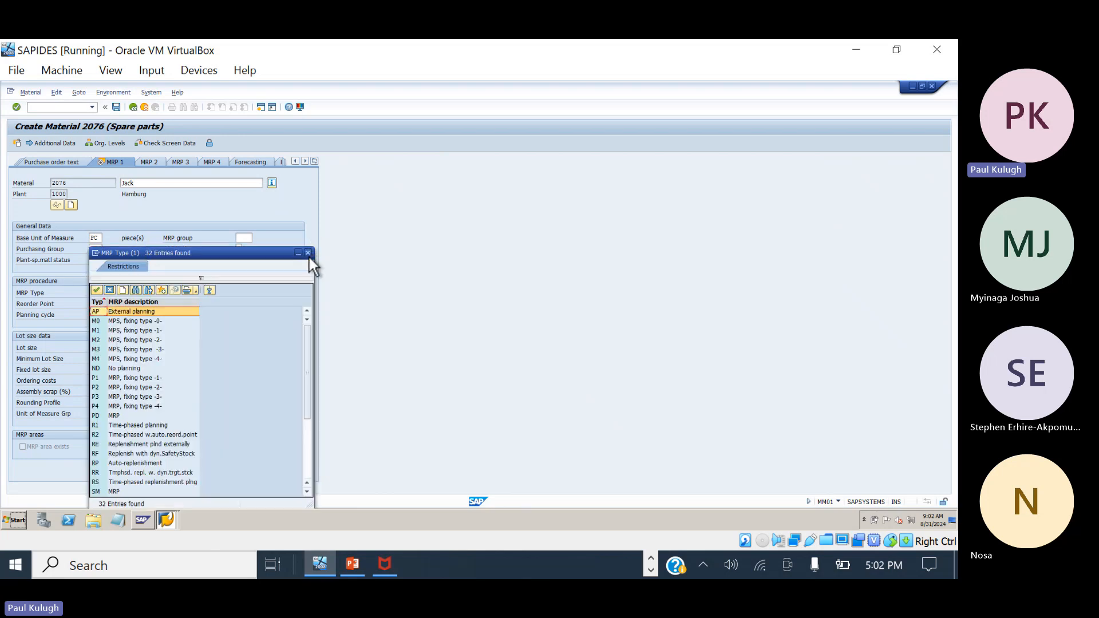
click(308, 253)
Change the jack's purchasing group to 019 in the MRP 1 view.
click(106, 250)
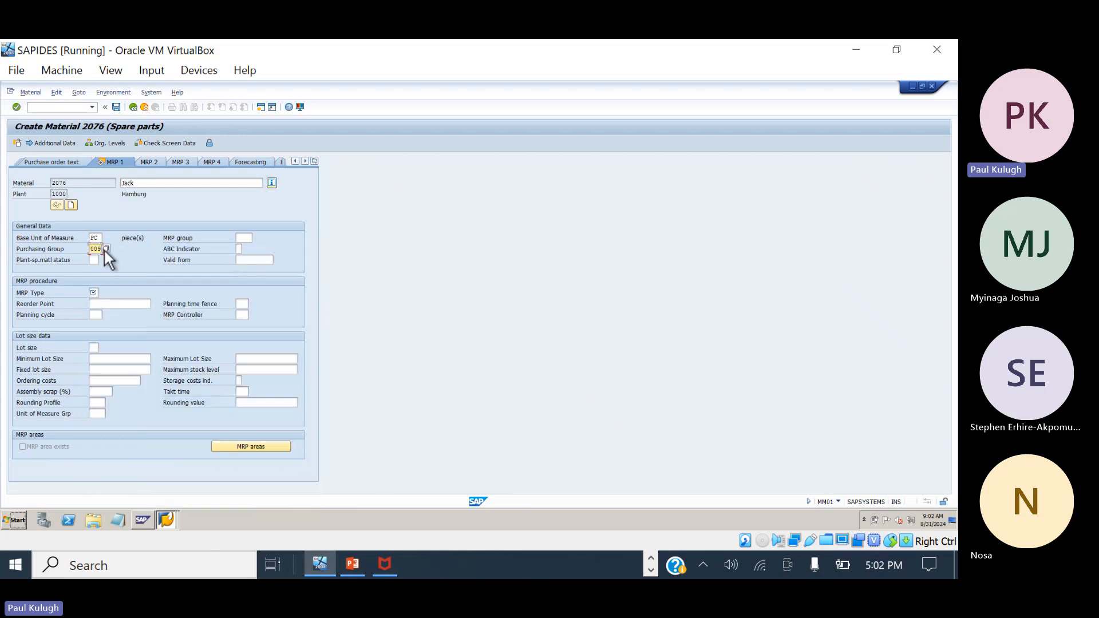
click(105, 249)
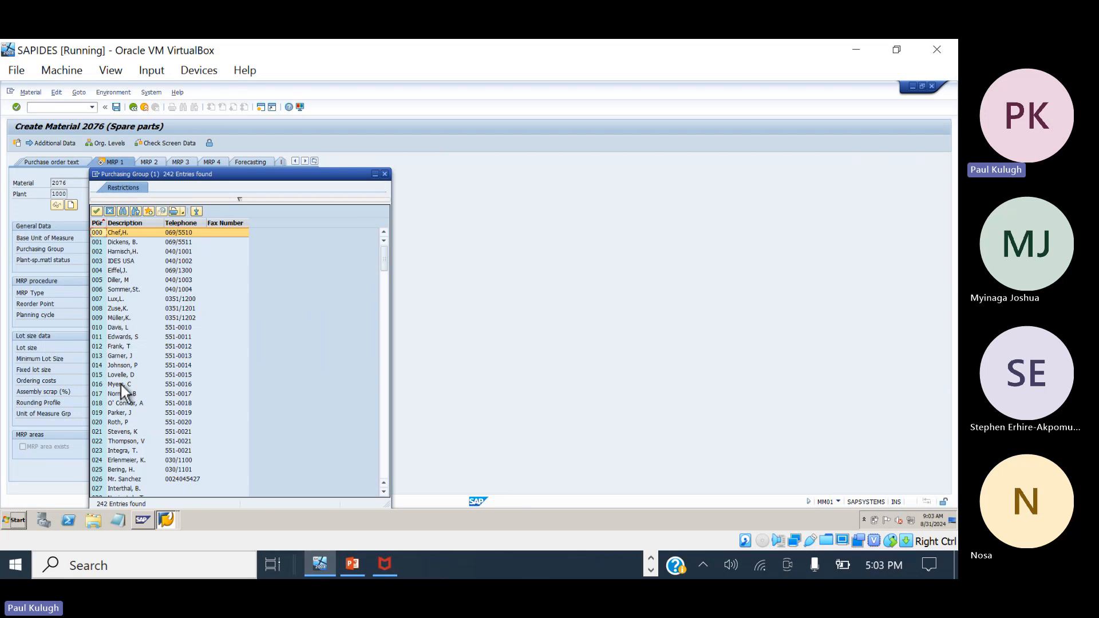
double_click(116, 413)
click(146, 182)
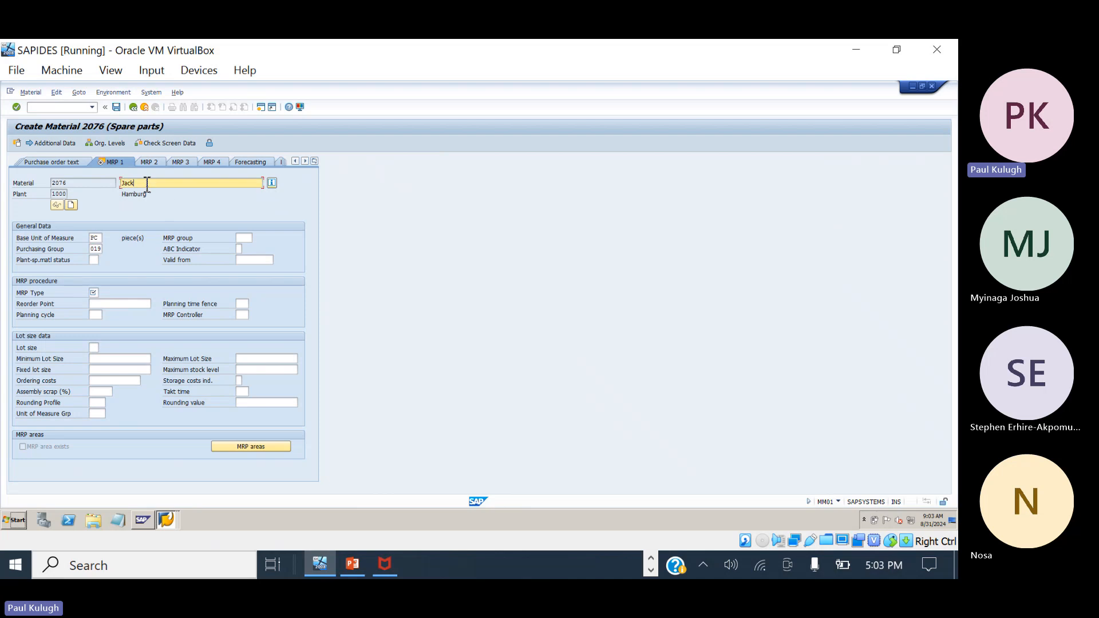
Set the MRP type to ND (No planning) and proceed to the Accounting 1 view.
click(92, 293)
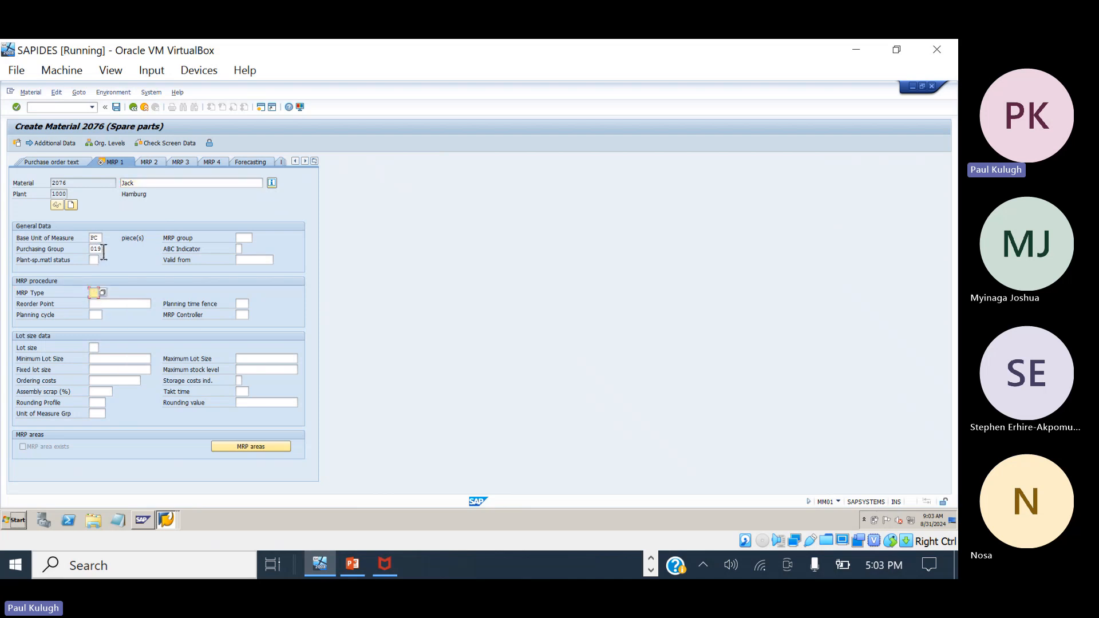
click(102, 293)
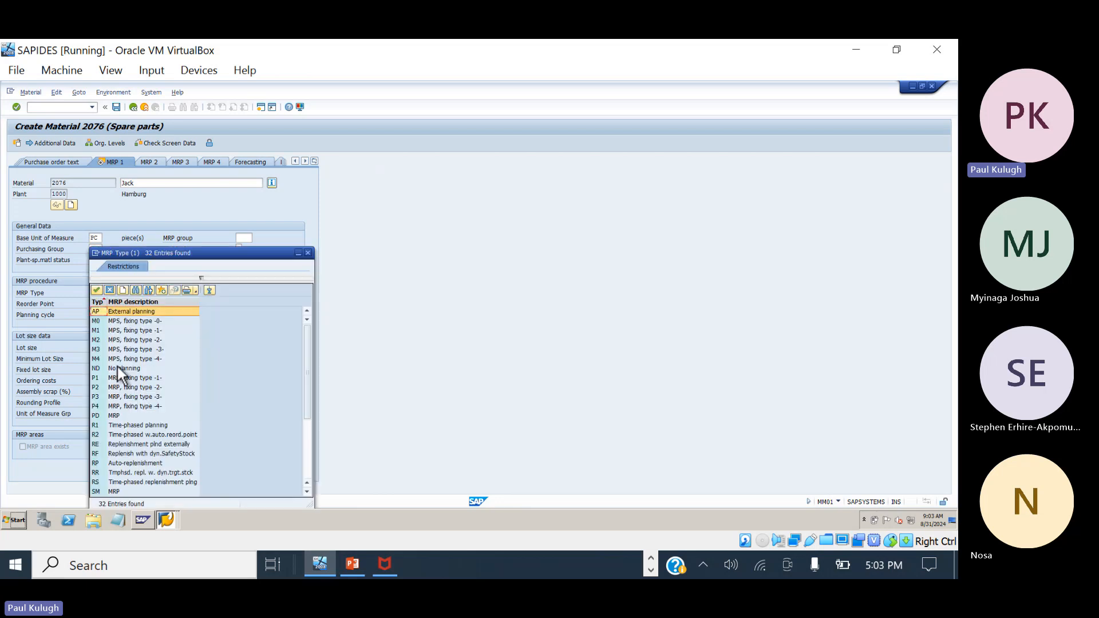
double_click(117, 368)
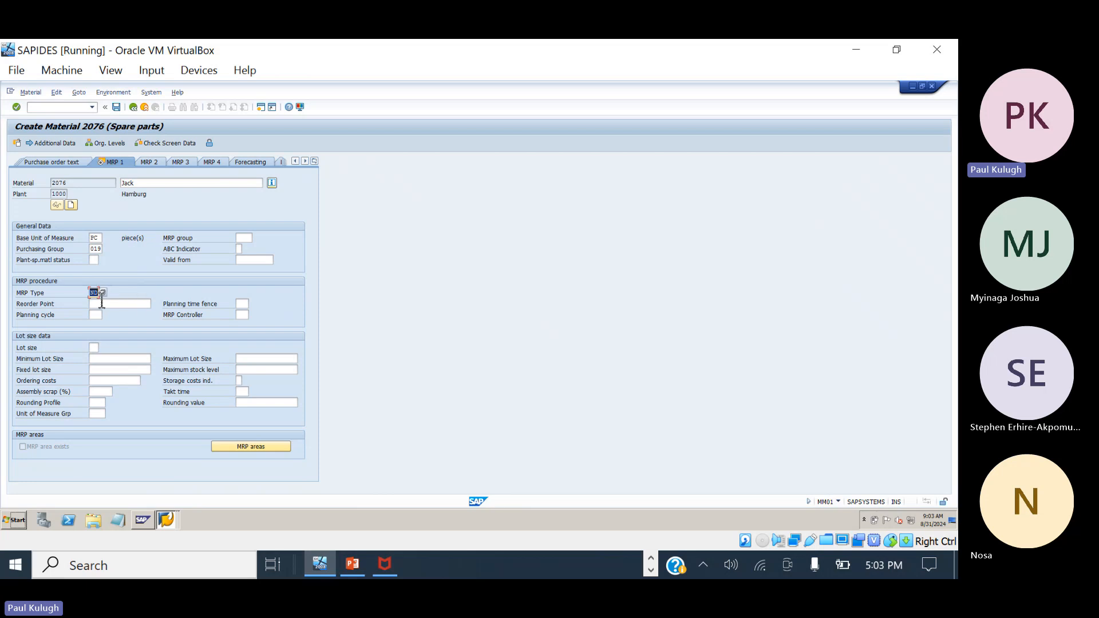
key(Return)
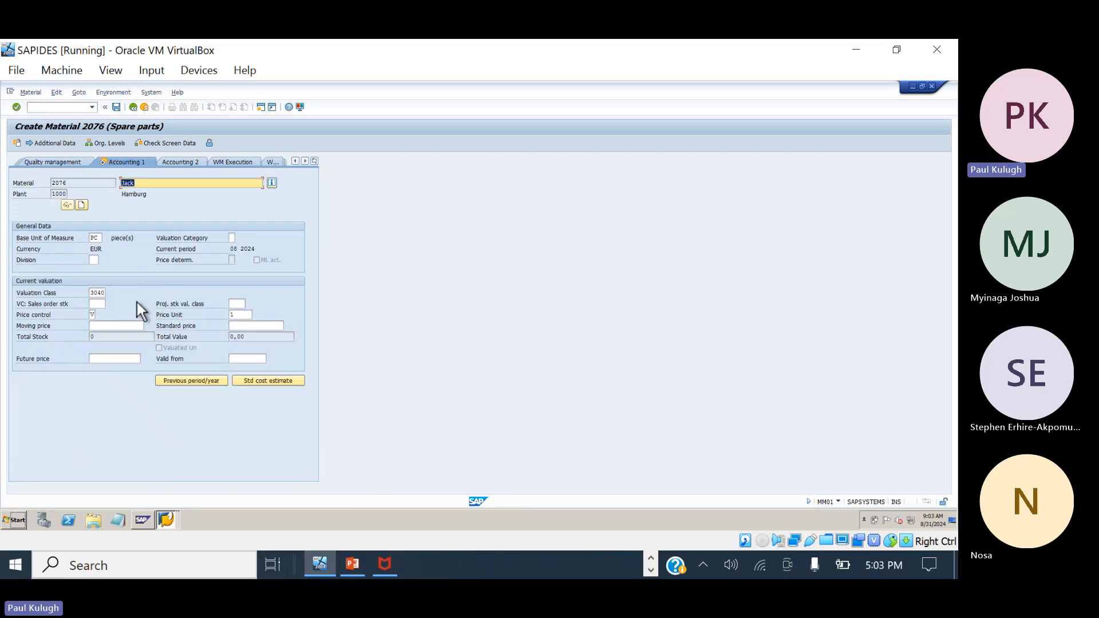
Enter a moving price of 4000 for the jack and try to save the material.
click(111, 326)
text(4000)
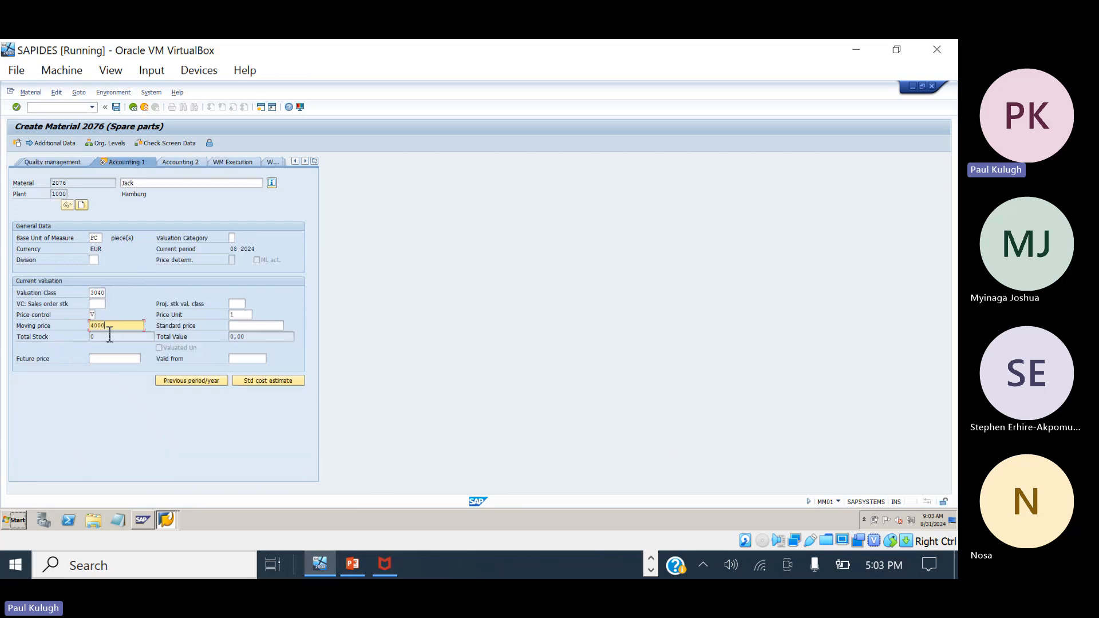
key(Return)
key(Return)
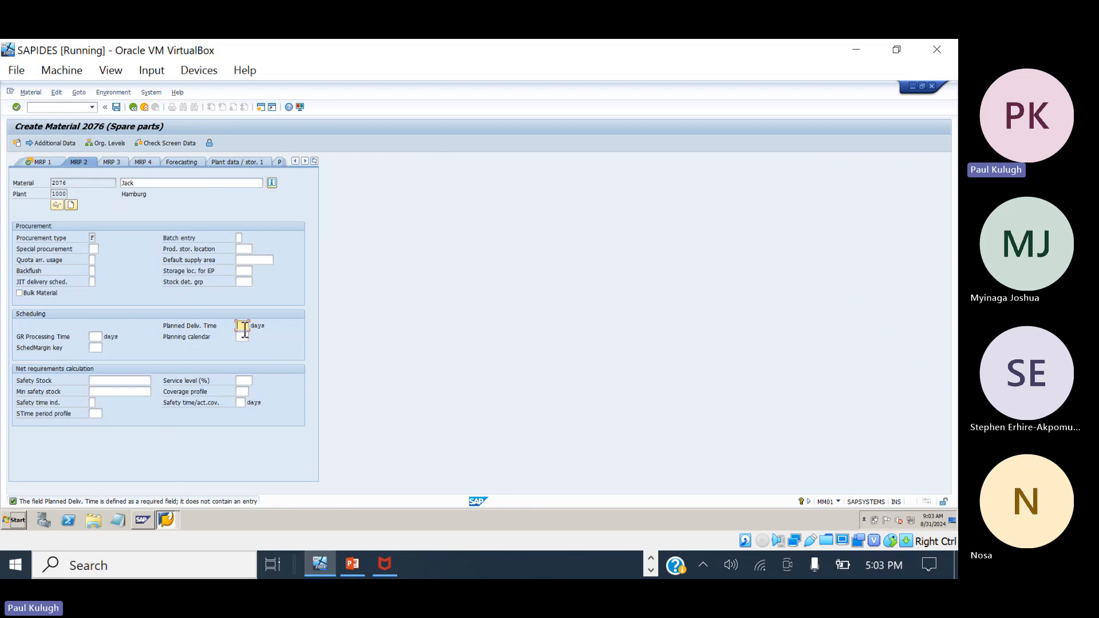
Set the jack's planned delivery time to 3 days and save the material.
text(3)
key(Return)
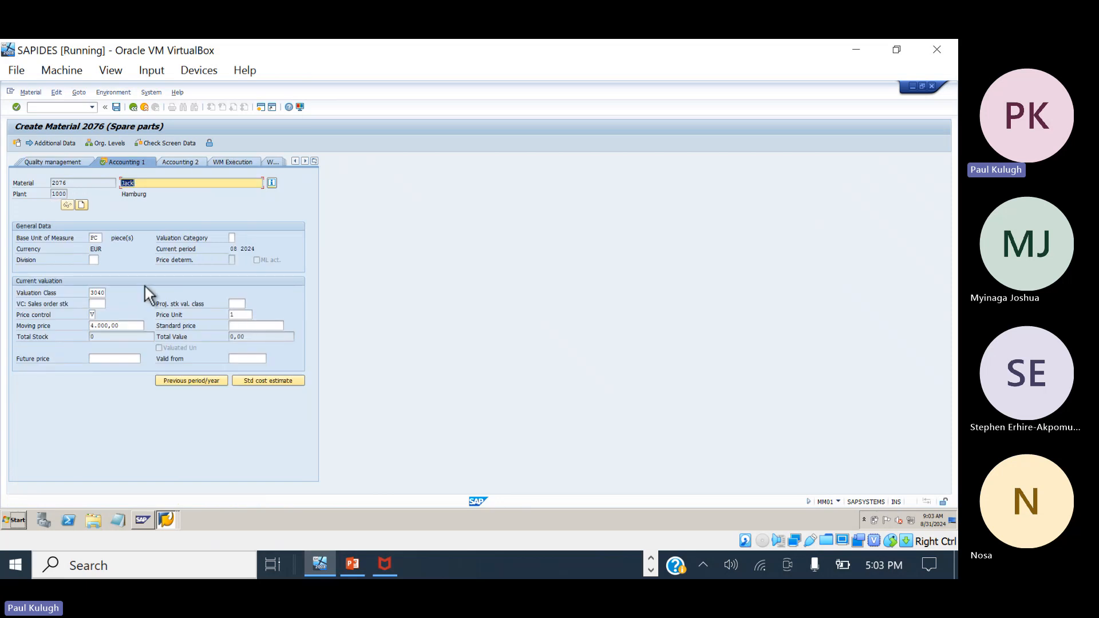
click(117, 108)
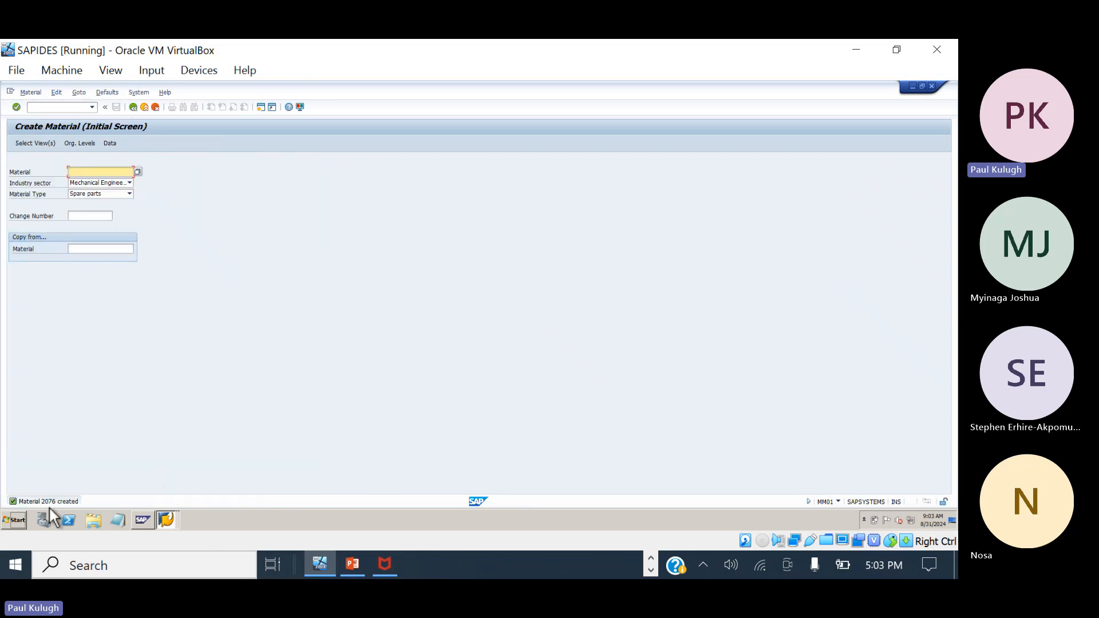
Record material number 2076 beside assembly 2069 in the Notepad list and return to SAP.
click(649, 572)
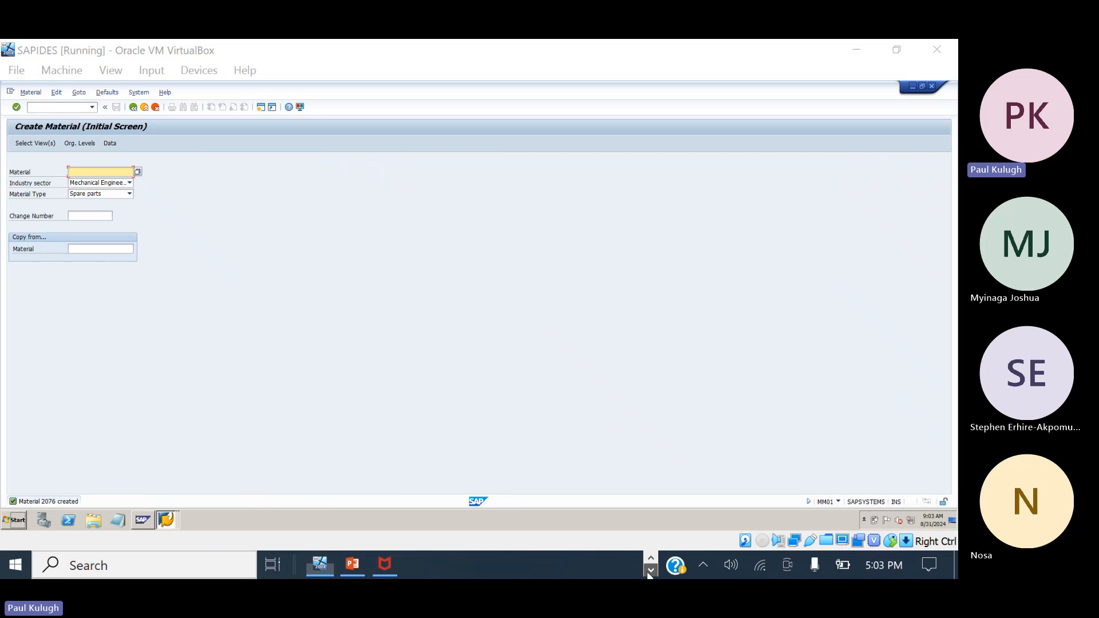
click(650, 560)
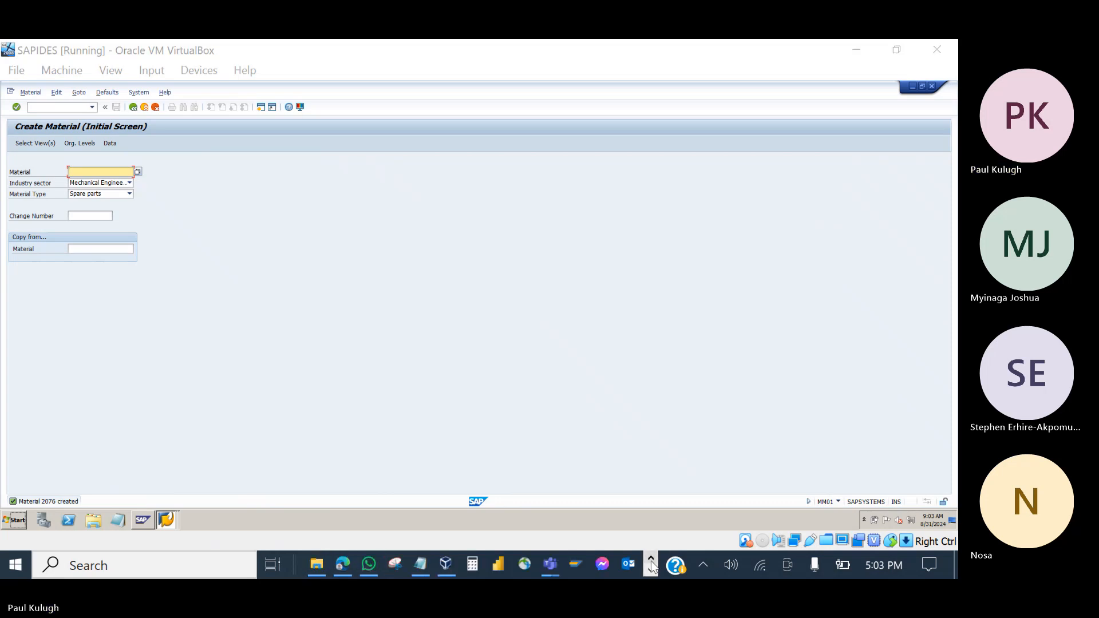
click(421, 567)
text(2069: 2)
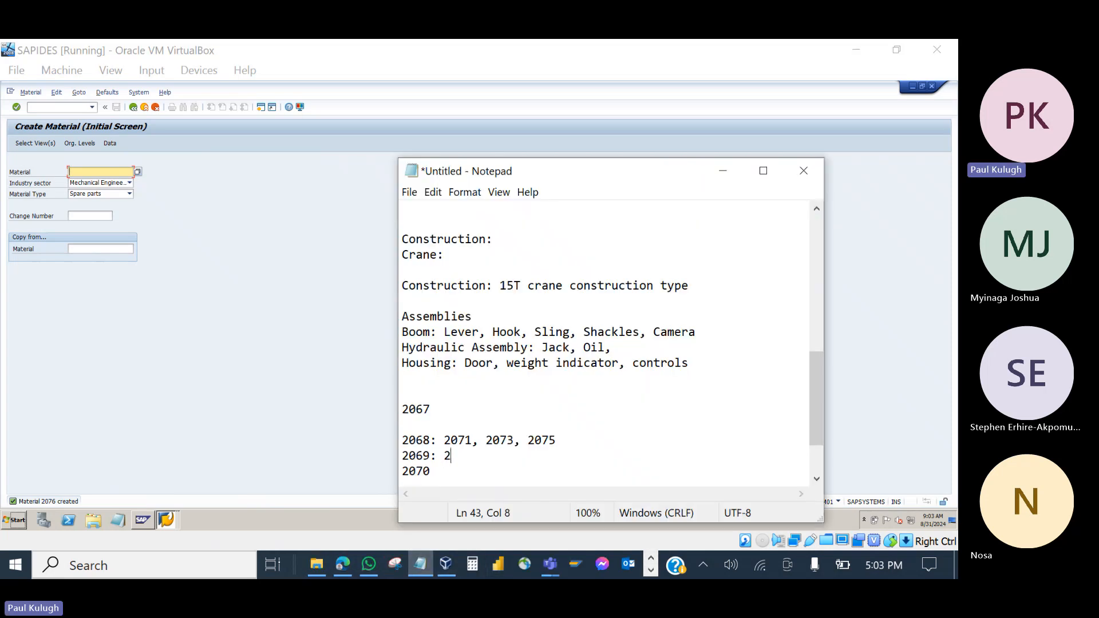
text(76,)
click(650, 568)
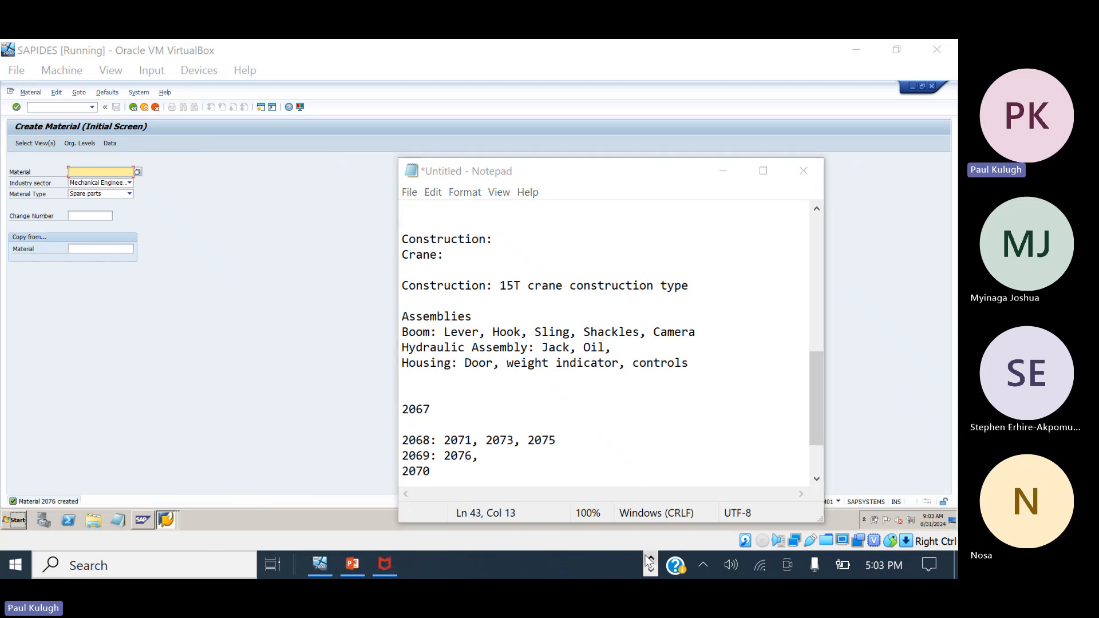
click(650, 557)
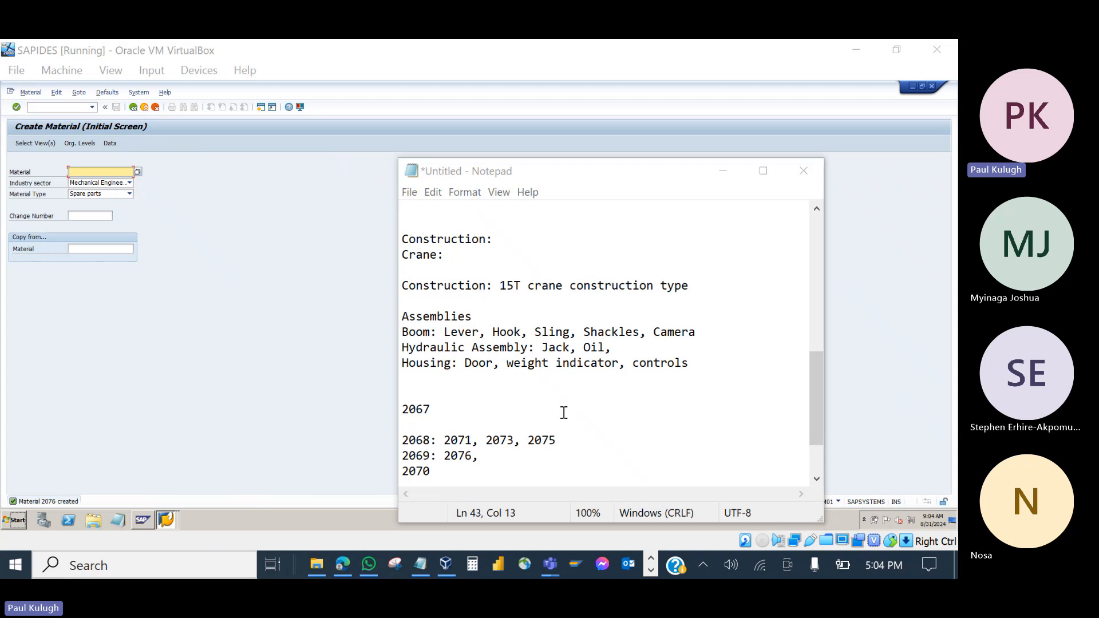
click(420, 564)
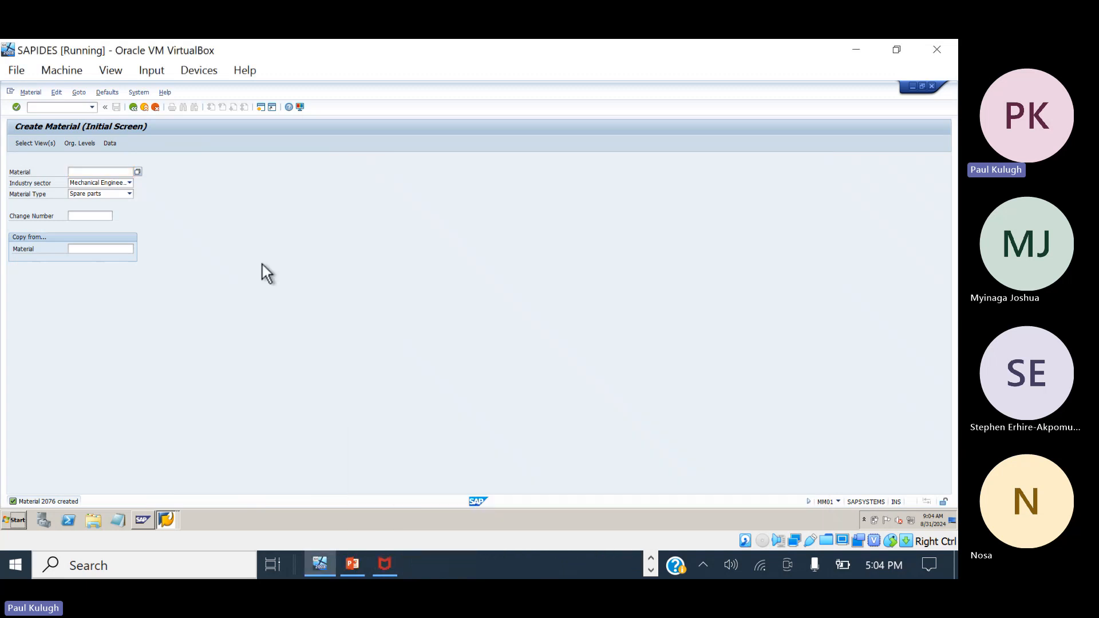
Start another spare part material and select the Basic Data 1, Basic Data 2, Purchasing, MRP 1 and Accounting 1 views.
key(Return)
click(152, 208)
click(153, 214)
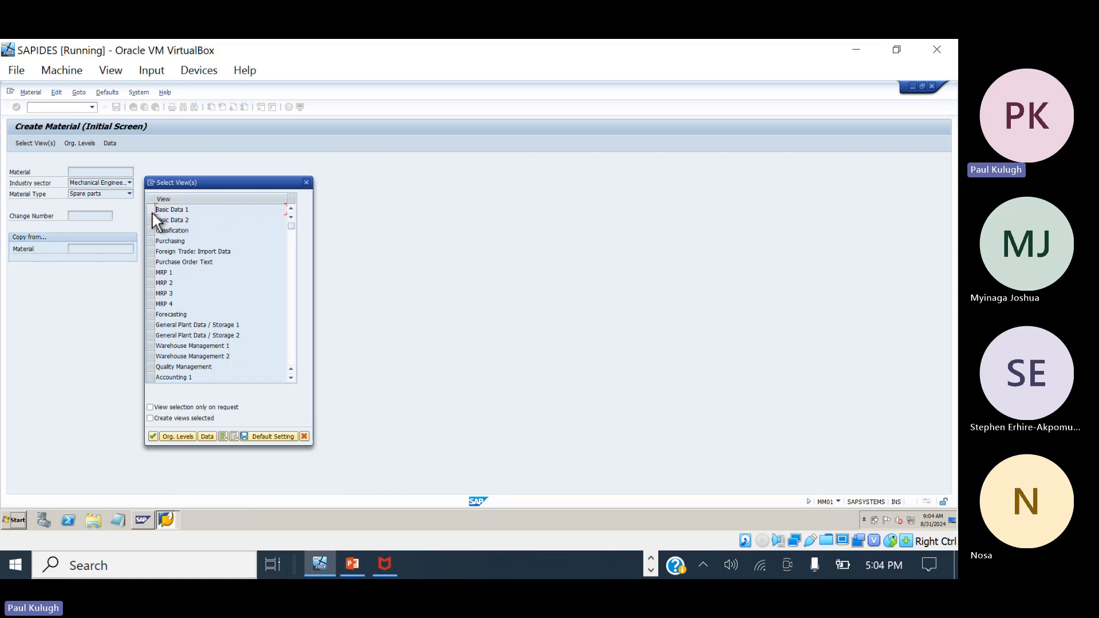
click(153, 220)
click(152, 210)
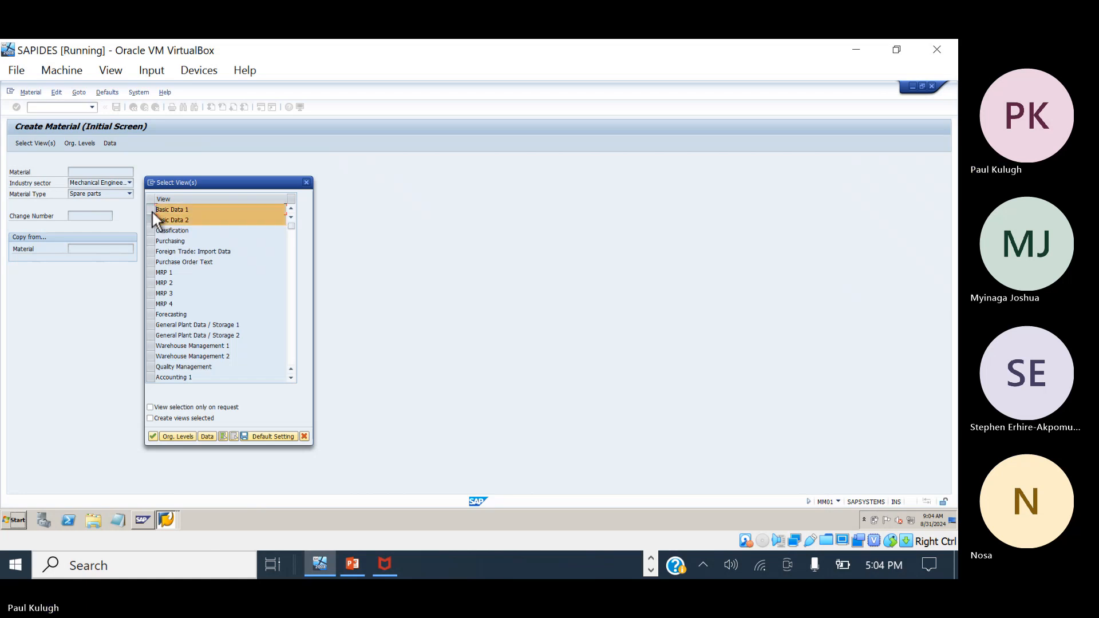
click(153, 272)
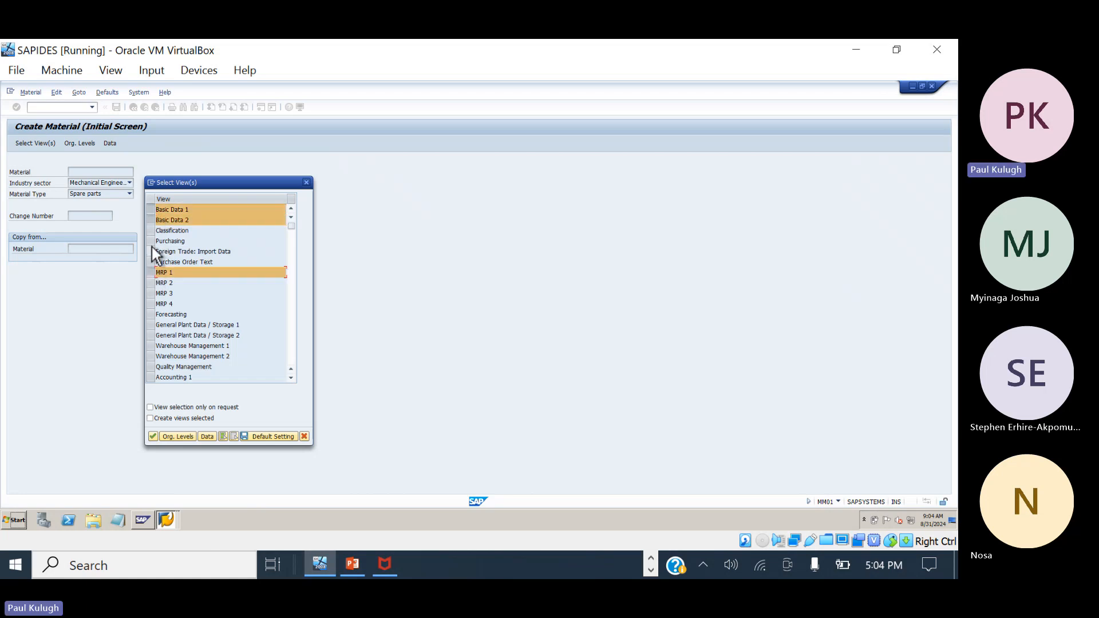
click(152, 241)
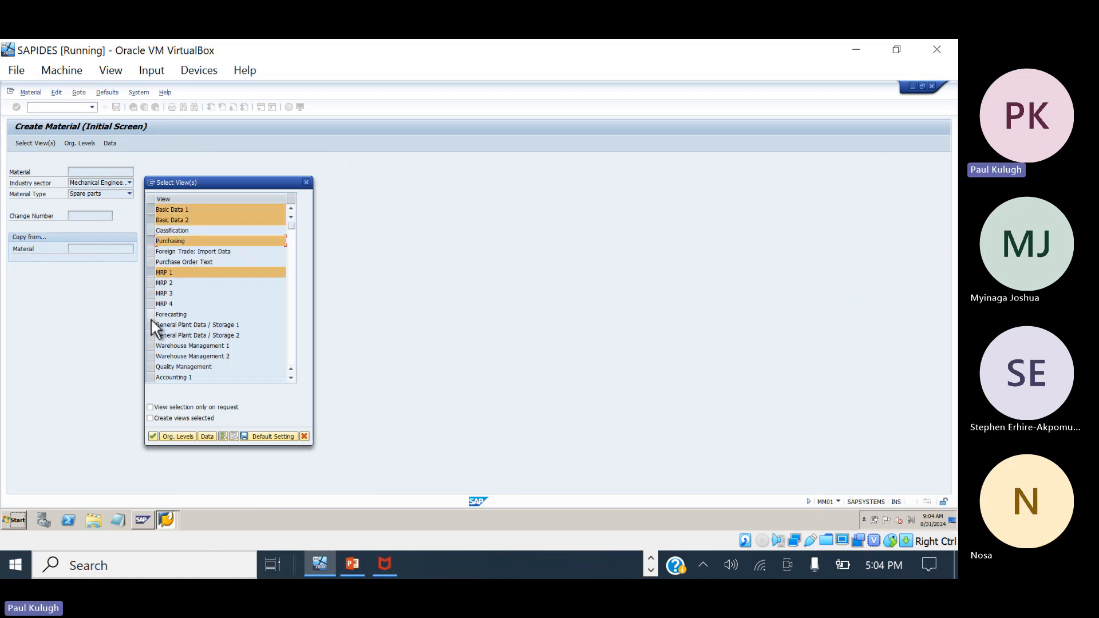
click(152, 378)
Set the plant to 1000 in the organizational levels and continue to the new spare part's basic data.
click(177, 439)
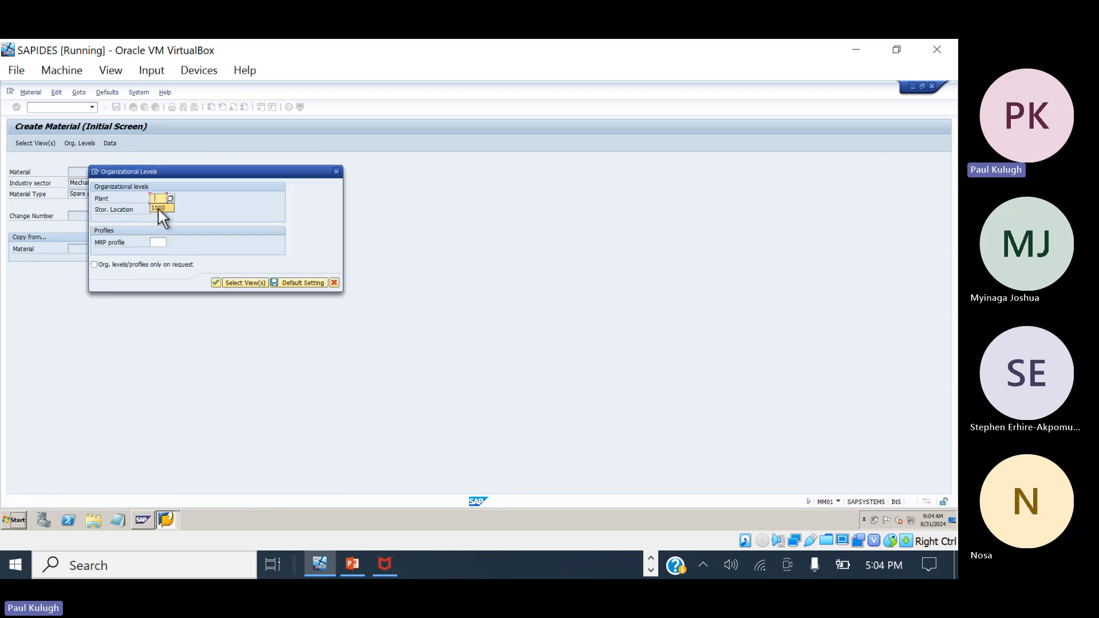
click(159, 208)
click(158, 219)
key(Return)
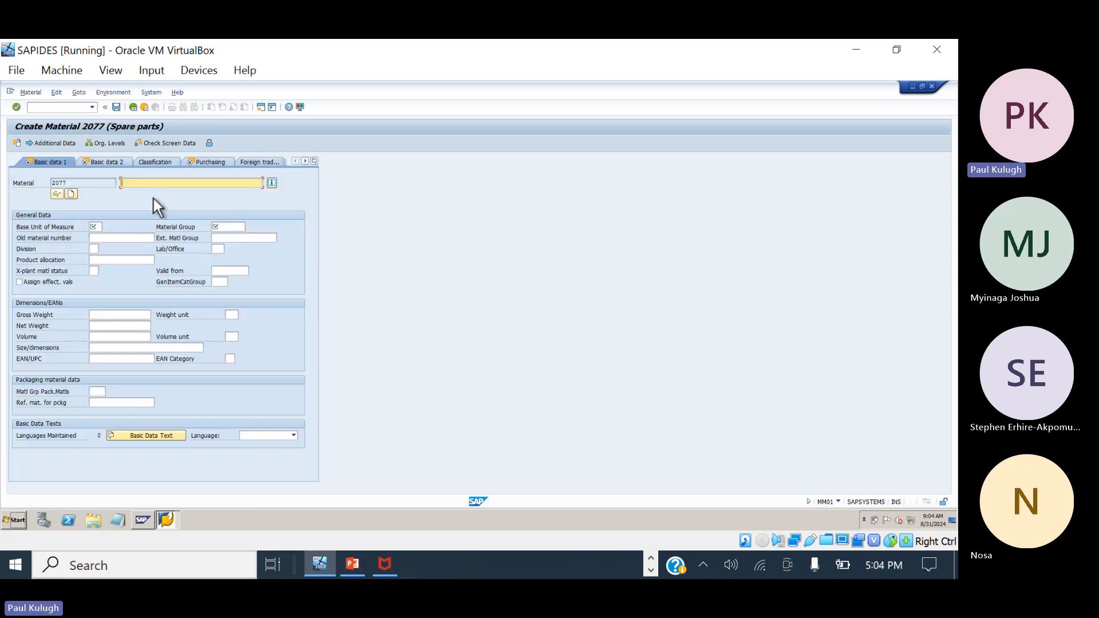
Describe the material as Lubricating with base unit PC and material group 00104, and proceed to Basic Data 2.
text(Lubricating)
click(95, 227)
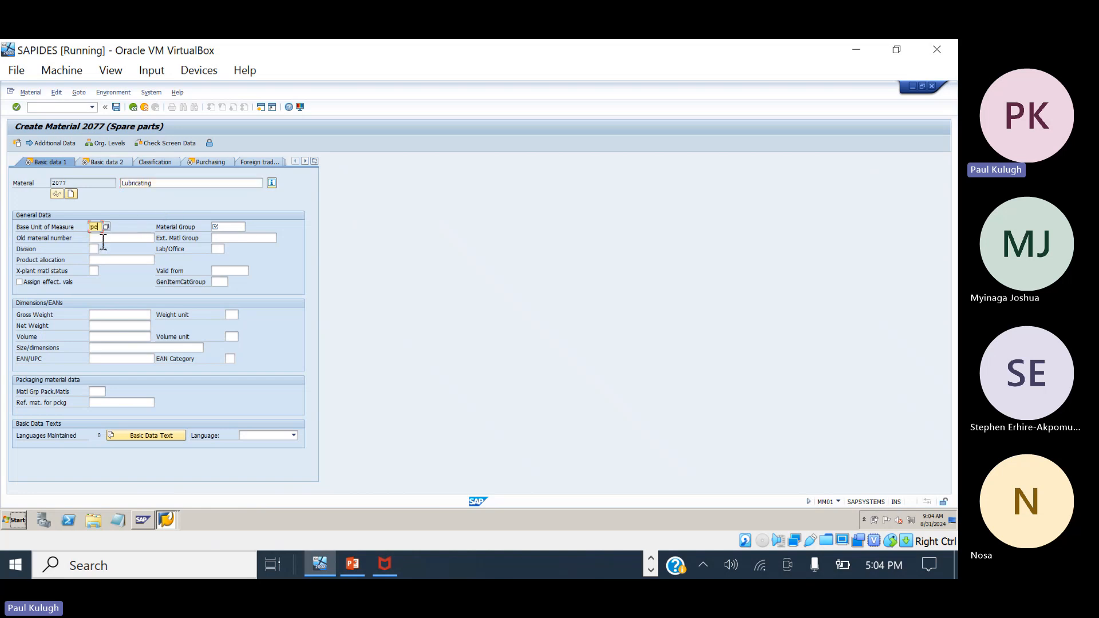
click(98, 237)
click(223, 228)
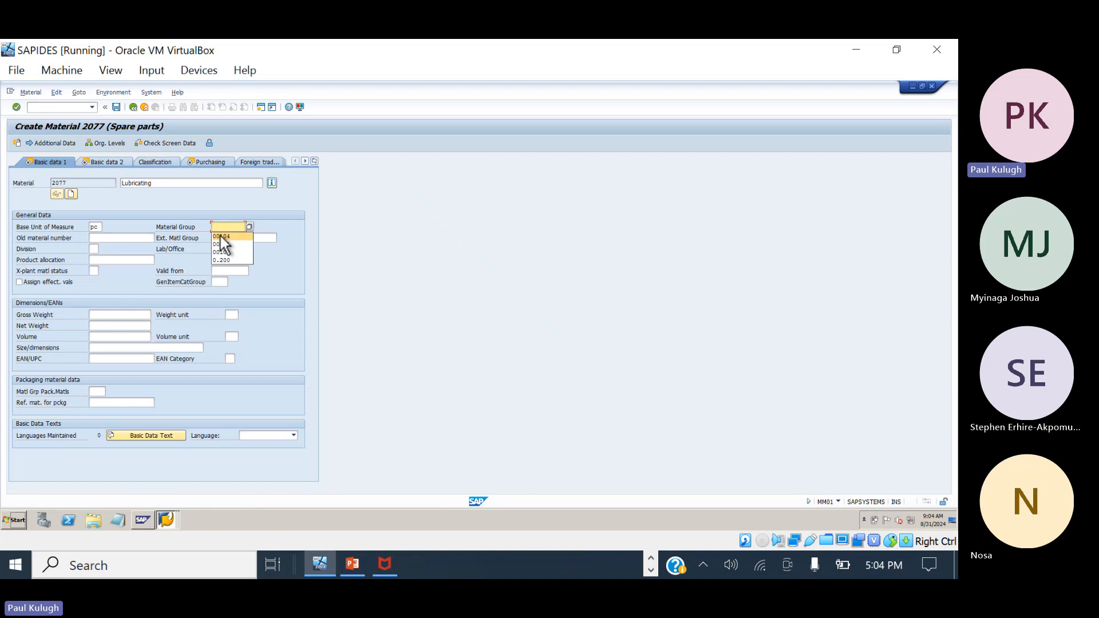
click(223, 237)
key(Return)
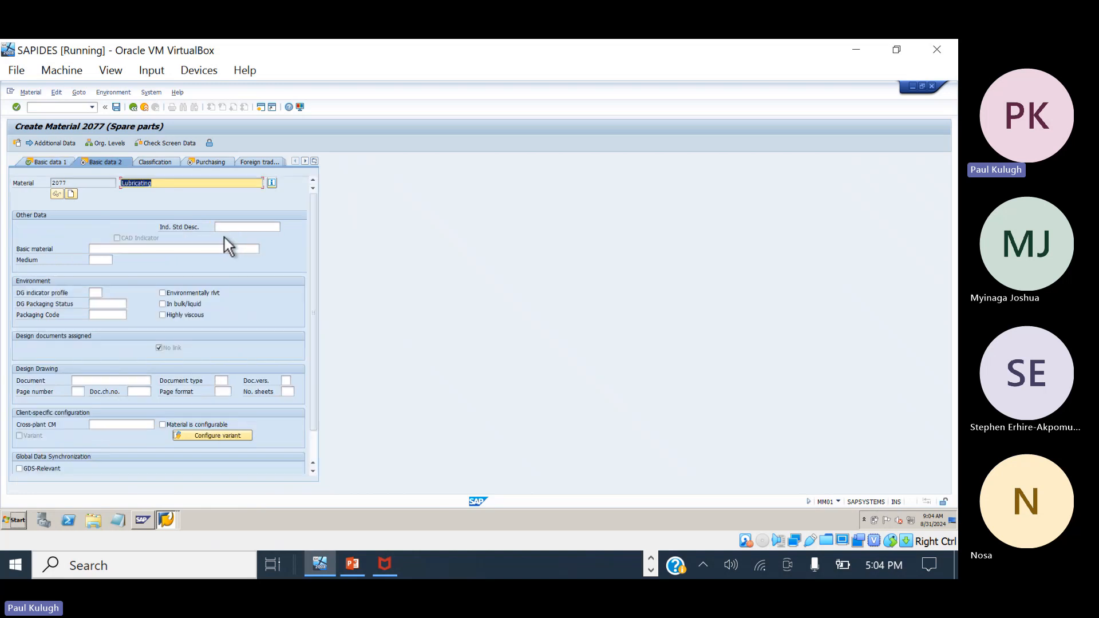
Continue to the Purchasing view of the Lubricating material, set the purchasing group to 007, and proceed to MRP 1.
key(Return)
click(101, 251)
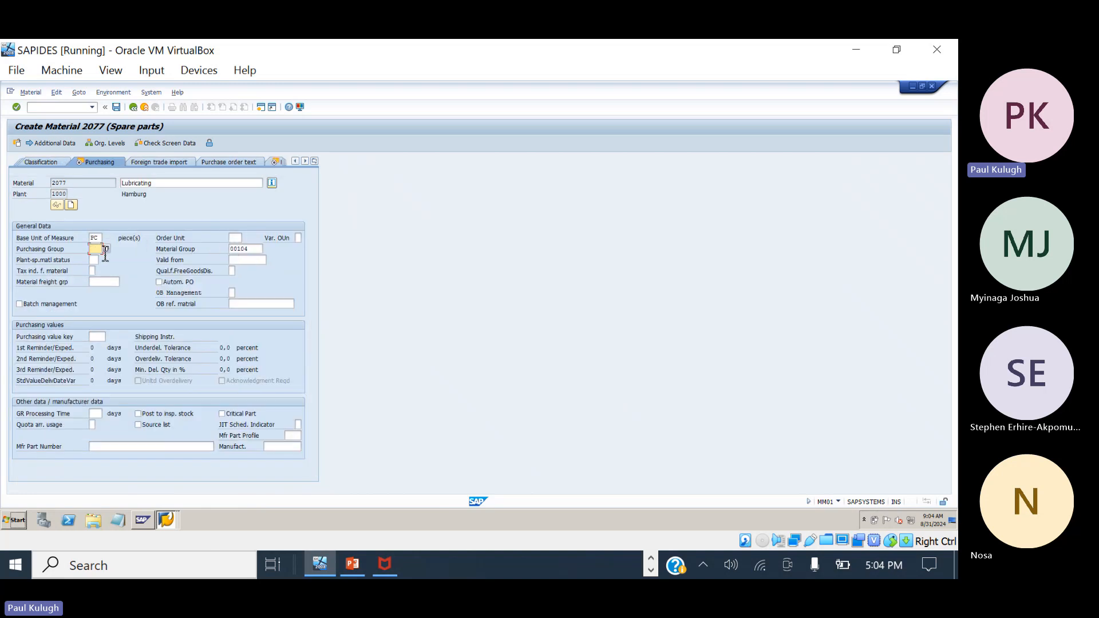
click(104, 249)
click(103, 248)
double_click(111, 297)
key(Return)
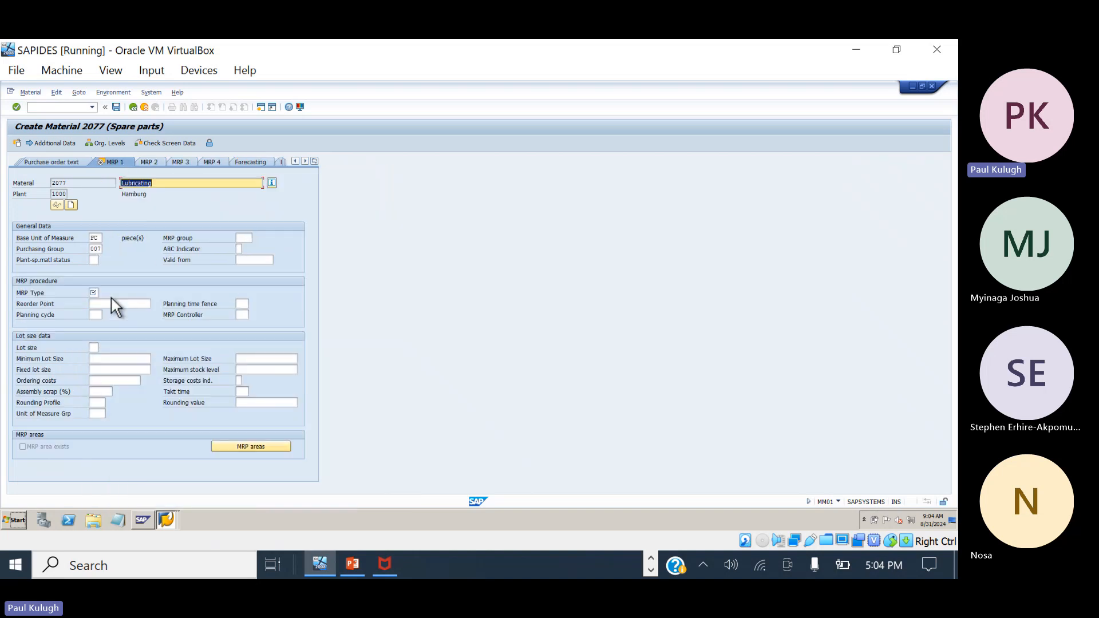
Set the Lubricating material's MRP type to ND and proceed to the Accounting 1 view.
click(95, 293)
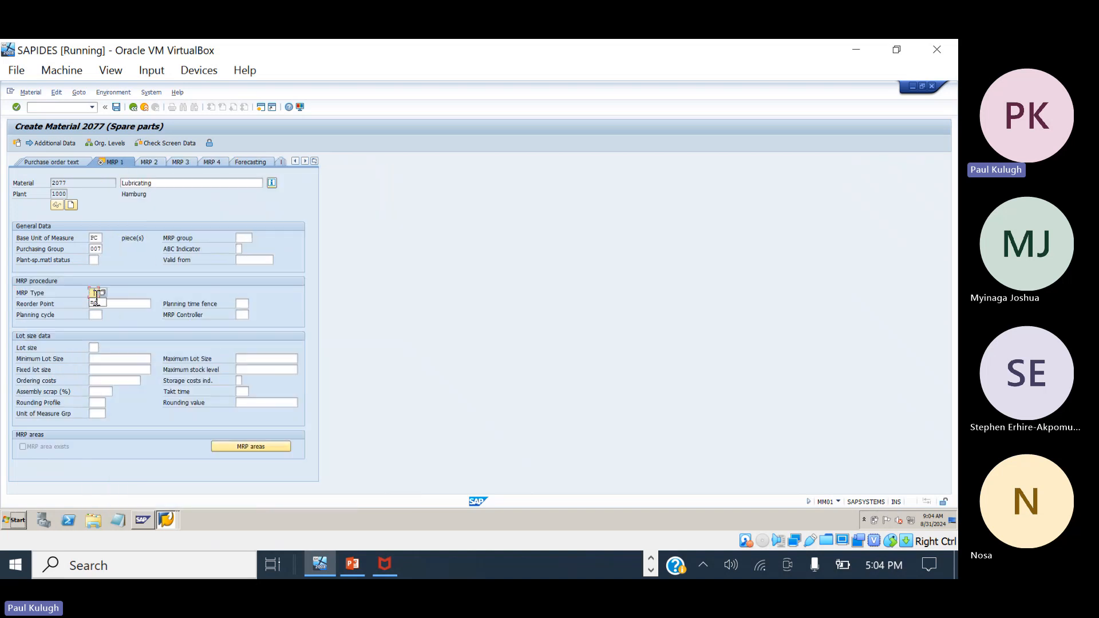
click(98, 307)
click(96, 293)
click(99, 302)
key(Return)
Enter a moving price of 2000 and the required planned delivery time for the Lubricating material, and save it.
click(110, 326)
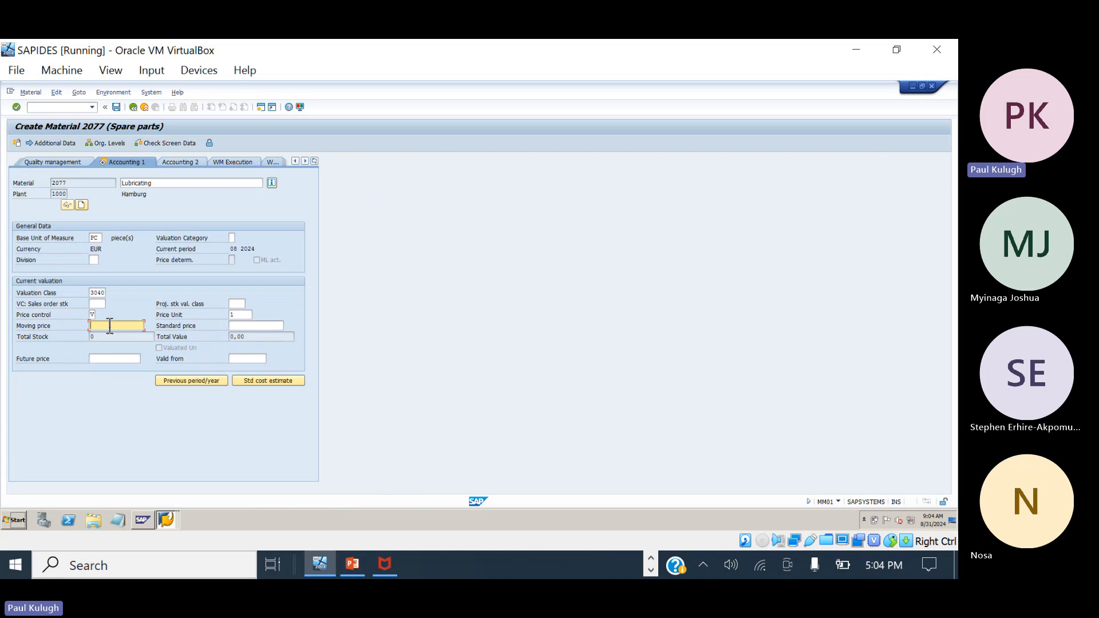
text(2000)
key(Return)
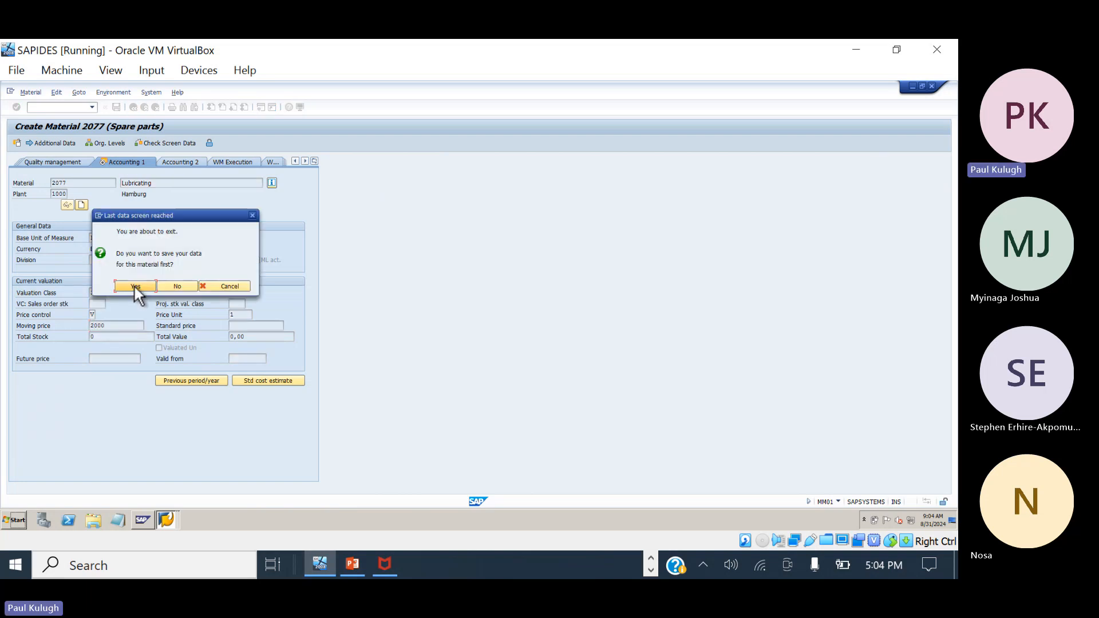
click(135, 286)
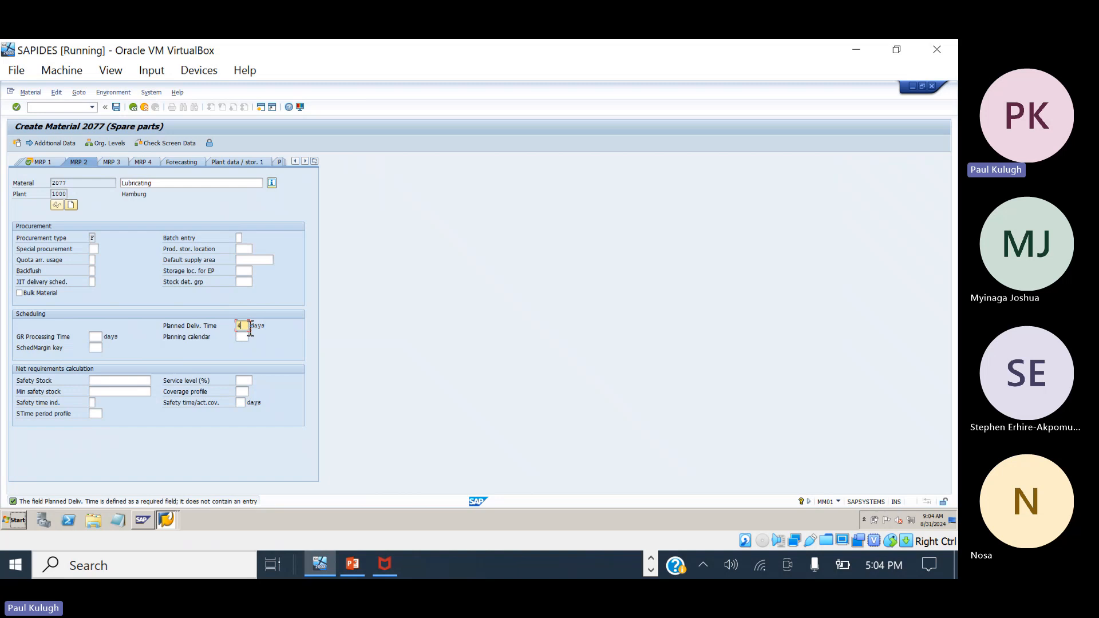
click(117, 107)
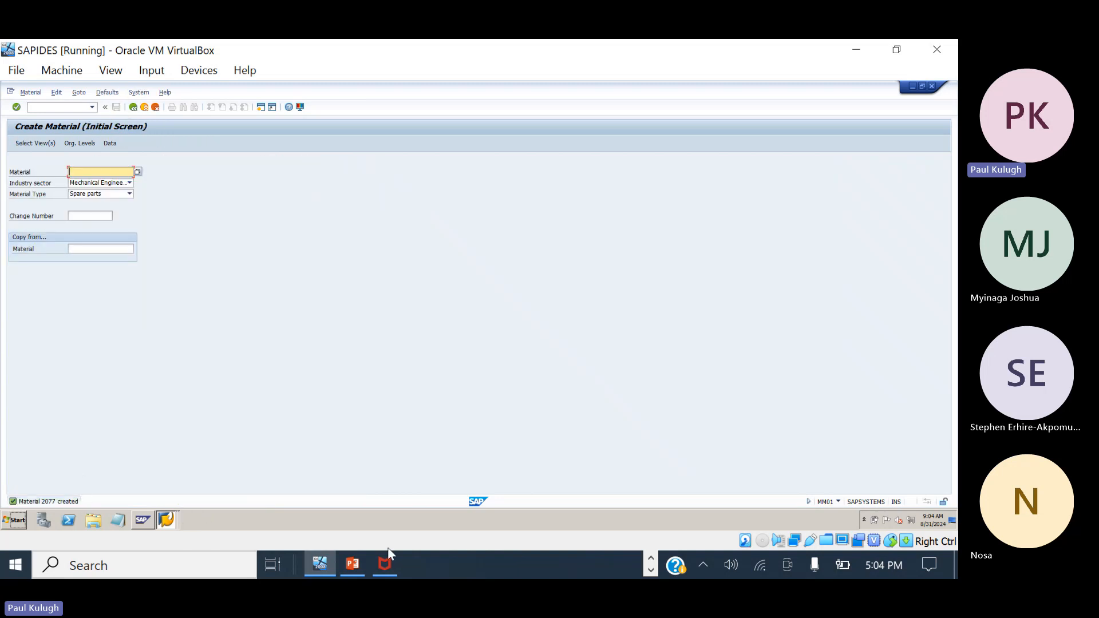
Record material number 2077 beside assembly 2069 in Notepad and add a colon after 2070.
click(651, 558)
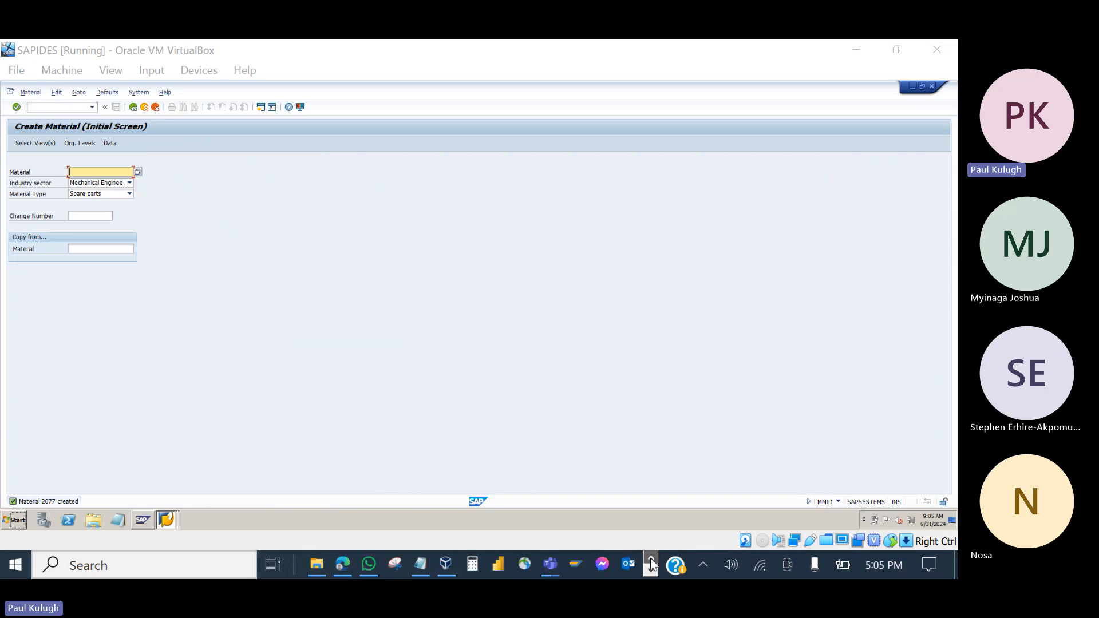
click(420, 564)
text(2077)
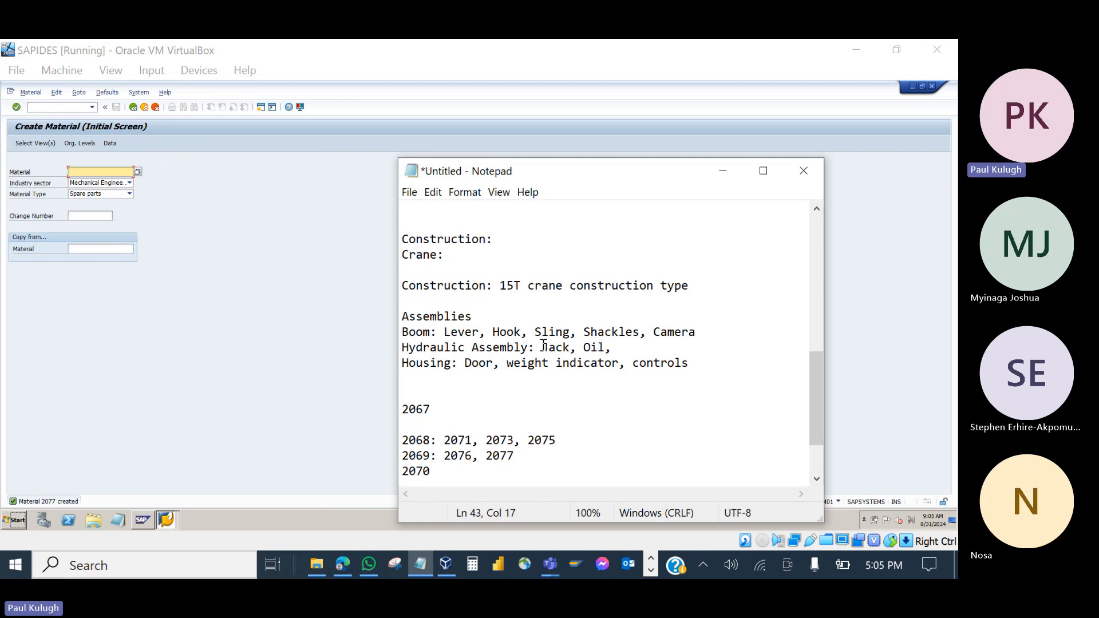
click(452, 470)
text(:)
Return to SAP and choose Basic Data 1, Basic Data 2, Purchasing, MRP 1 and Accounting 1 for the housing's first spare part.
click(329, 285)
key(Return)
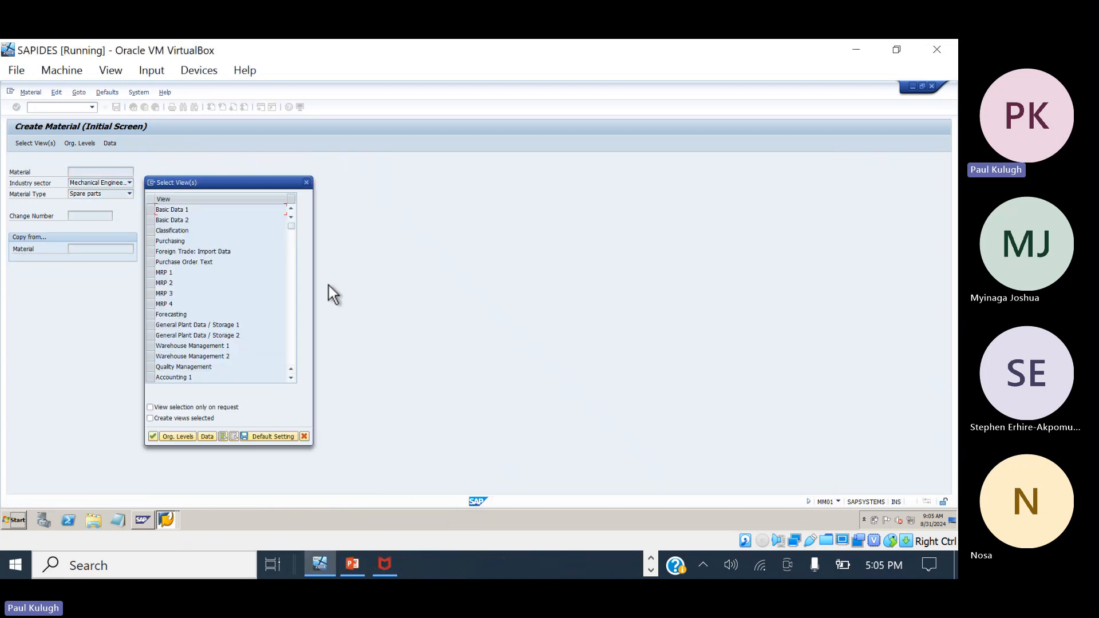
click(154, 208)
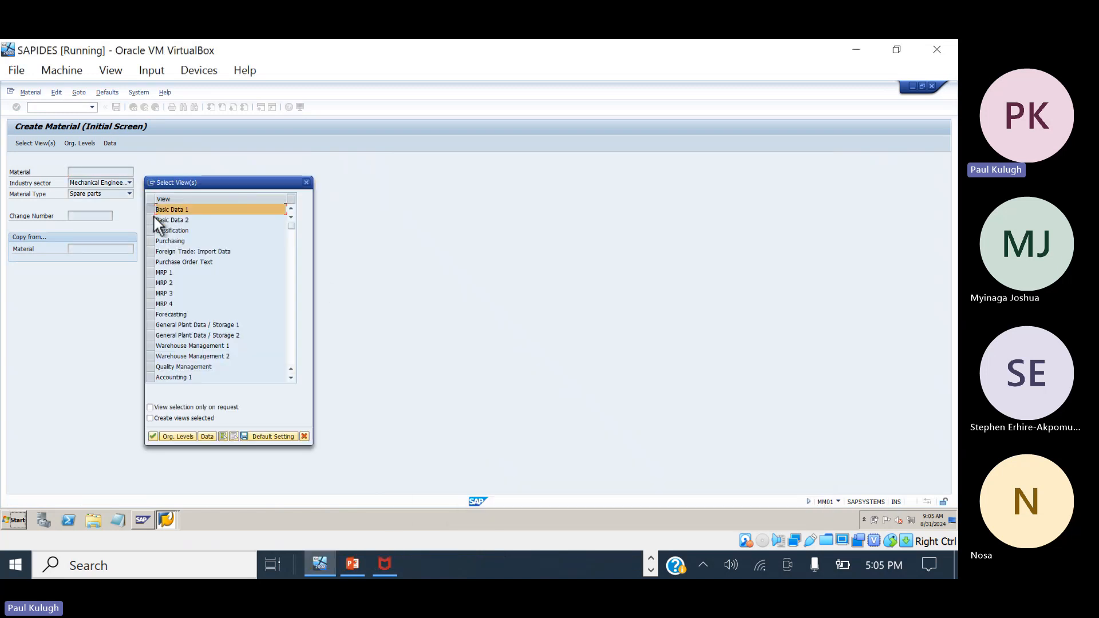
click(153, 218)
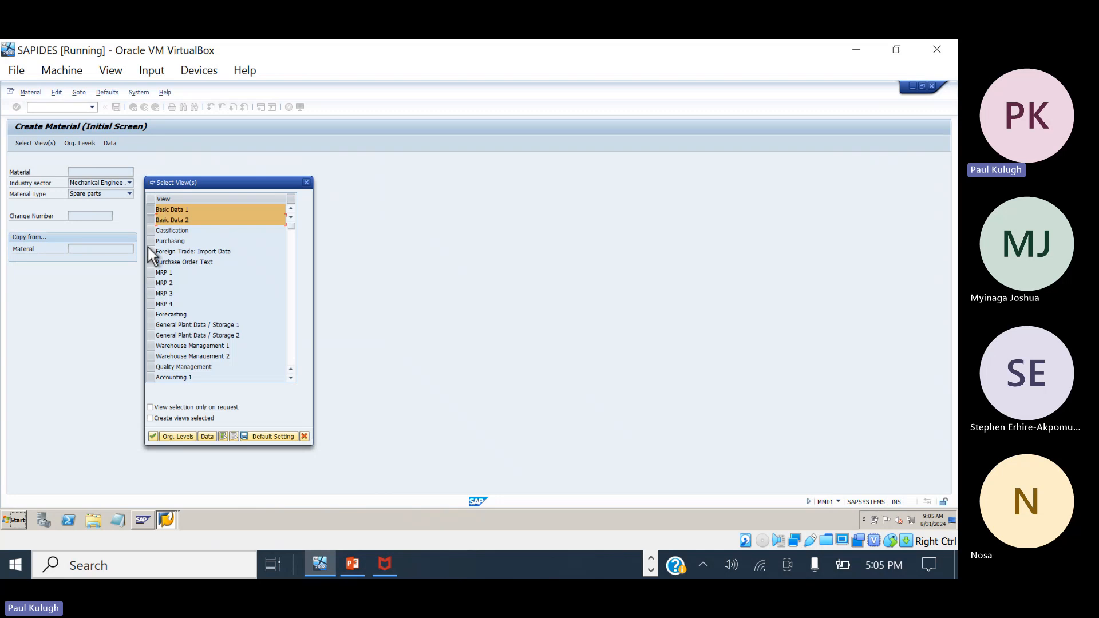
click(150, 240)
click(150, 272)
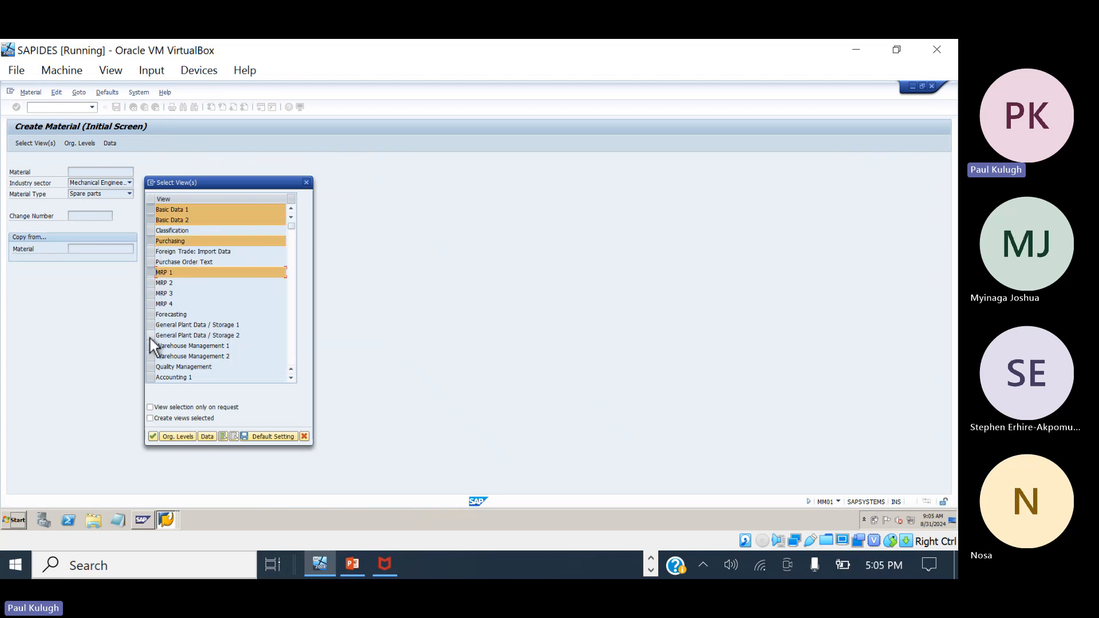
click(150, 377)
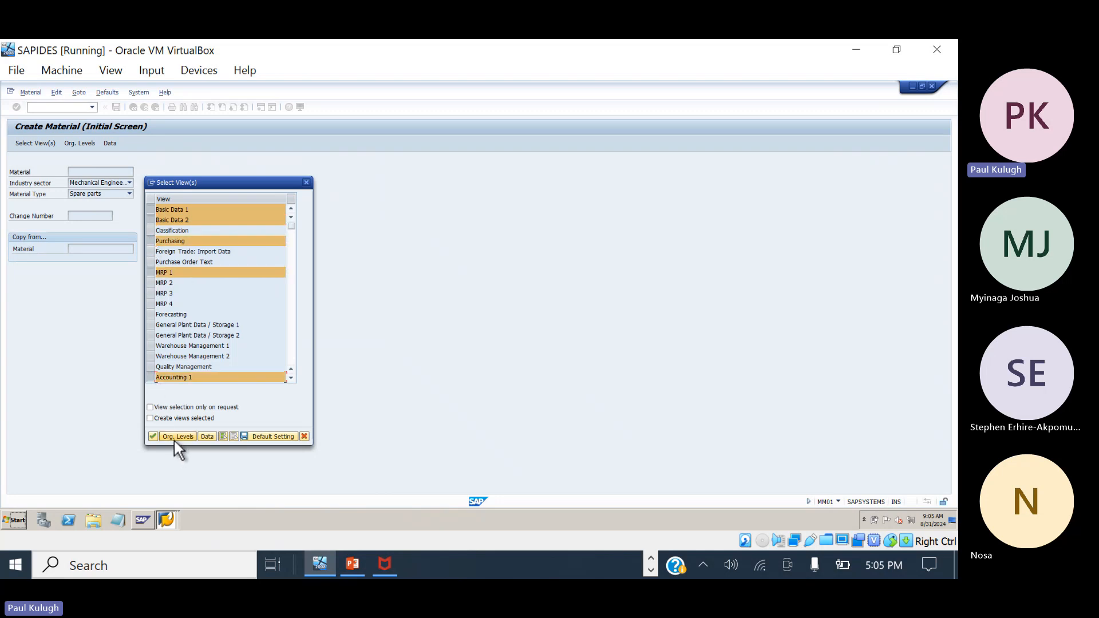
Assign plant 1000 in the organizational levels and open the basic data of the housing's spare part.
click(176, 437)
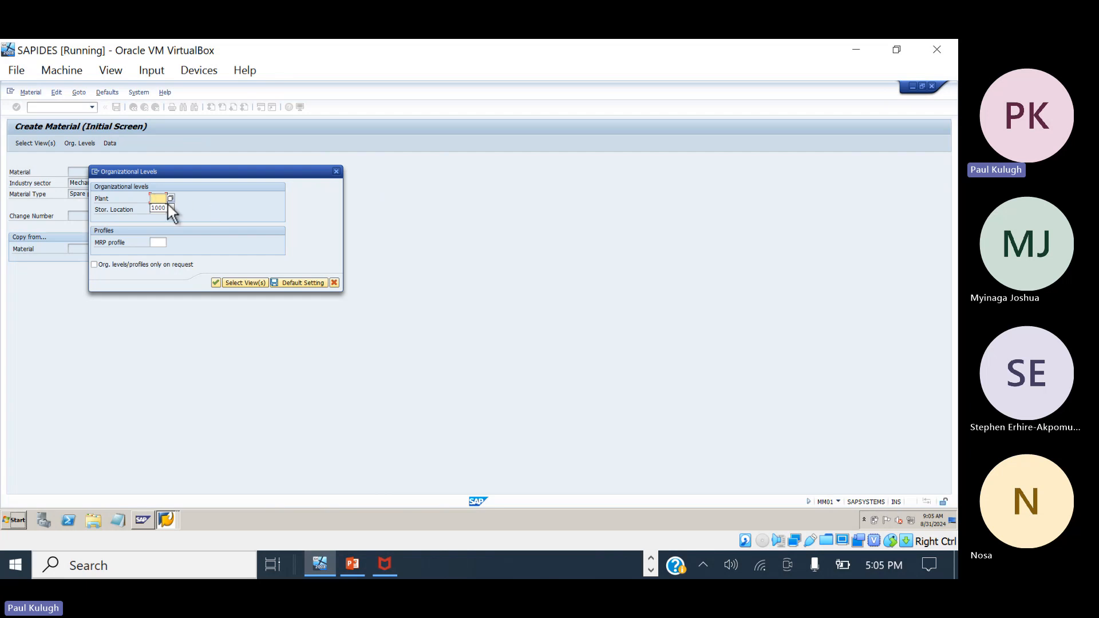
text(0001)
click(162, 198)
click(215, 283)
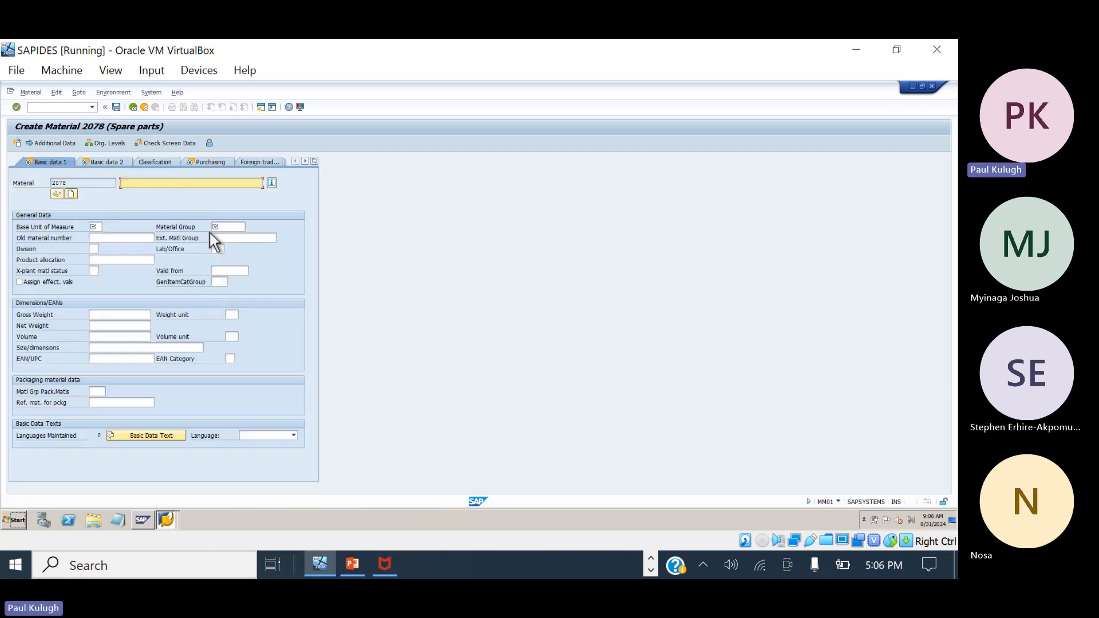
Describe the spare part as Door, with base unit of measure PC and material group 00104.
text(Door)
click(97, 227)
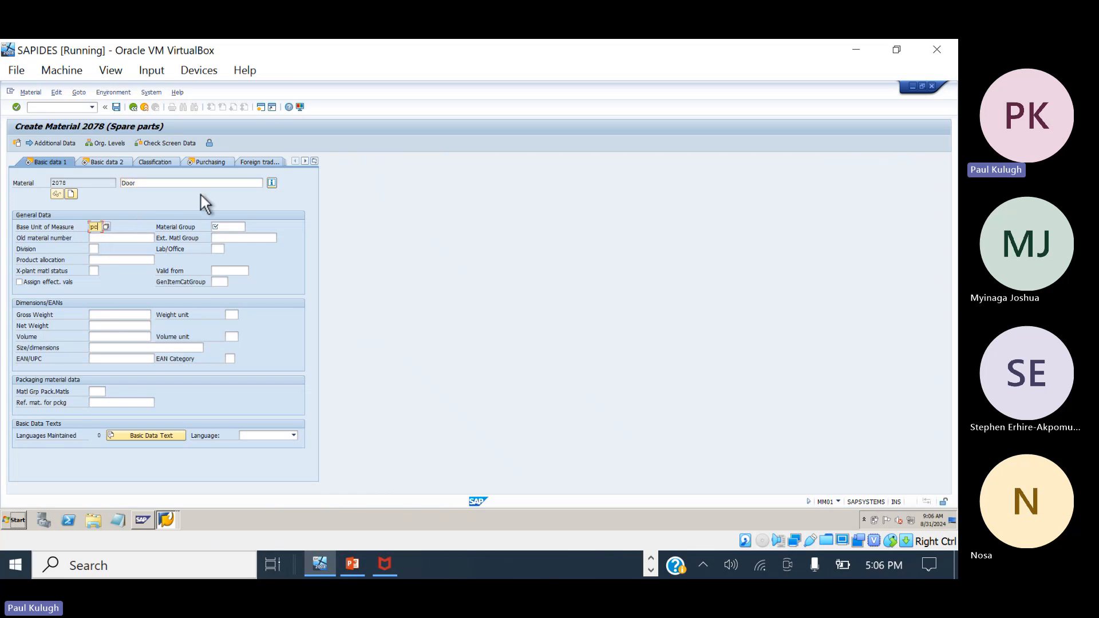
click(229, 227)
click(225, 235)
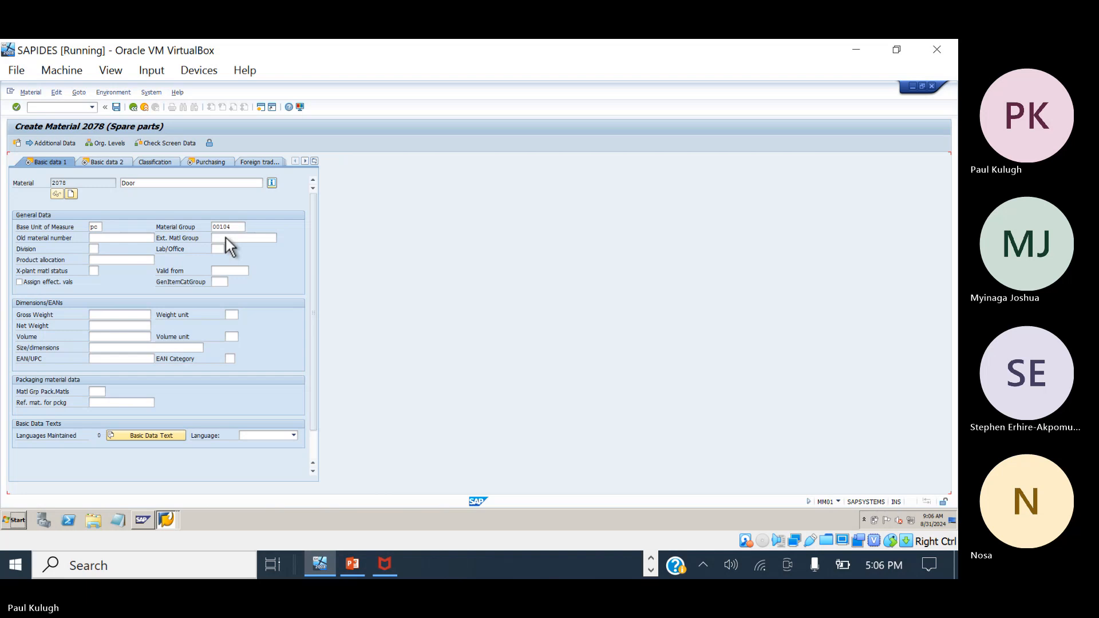
Assign purchasing group 008 in the Door's purchasing data and proceed to its MRP 1 data.
key(Return)
click(99, 249)
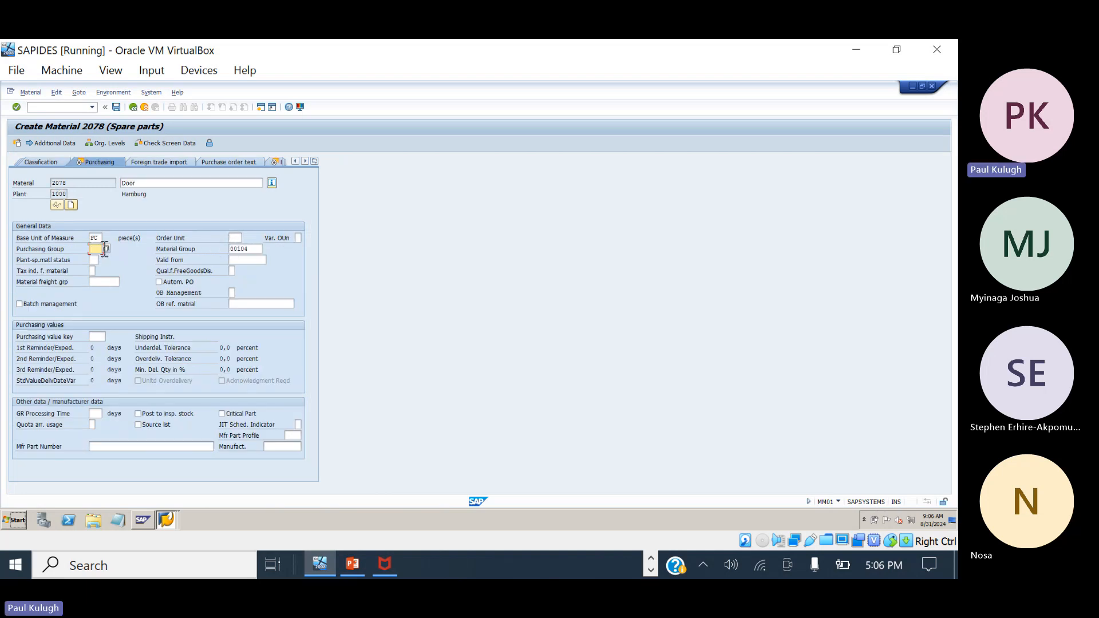
click(105, 246)
double_click(114, 306)
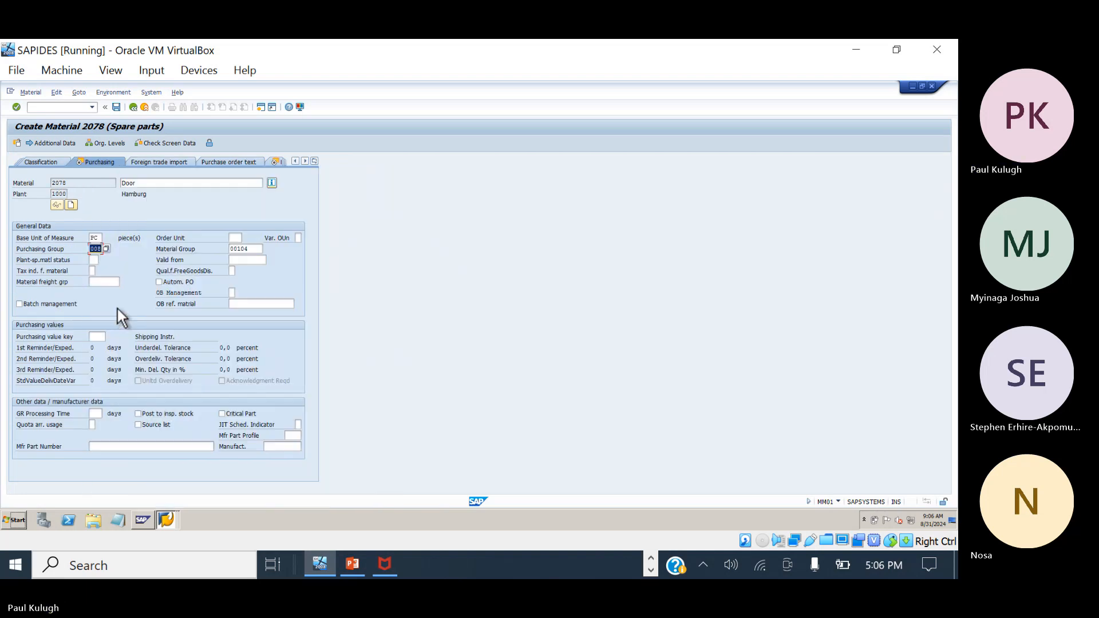
key(Return)
Choose the Door's MRP type from the possible values and proceed to the Accounting 1 data.
click(95, 294)
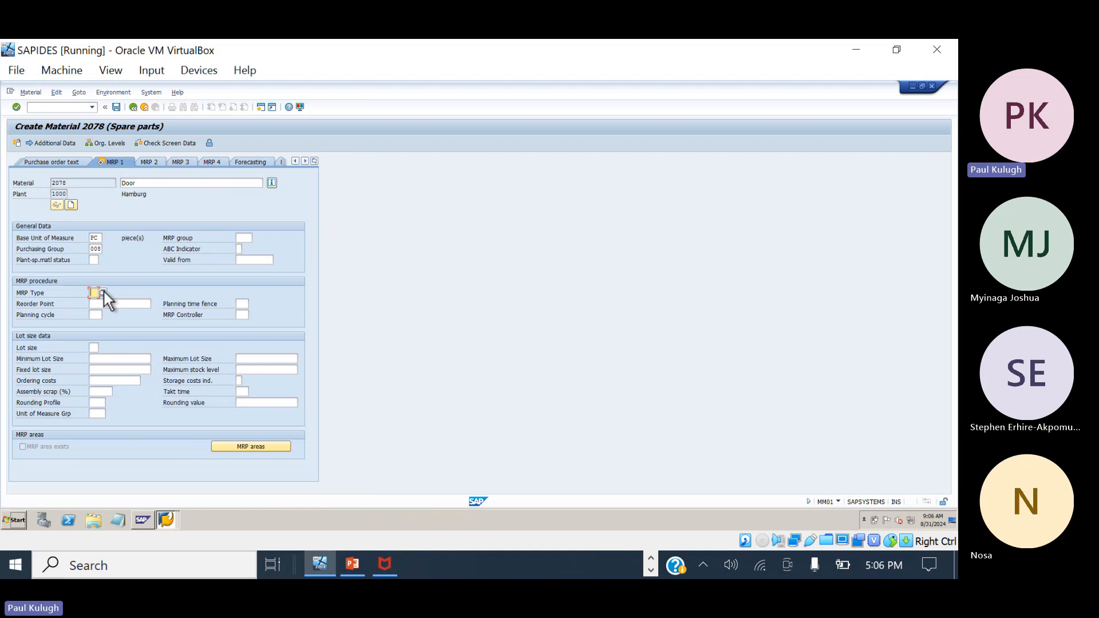
click(103, 293)
double_click(119, 346)
key(BackSpace)
key(Return)
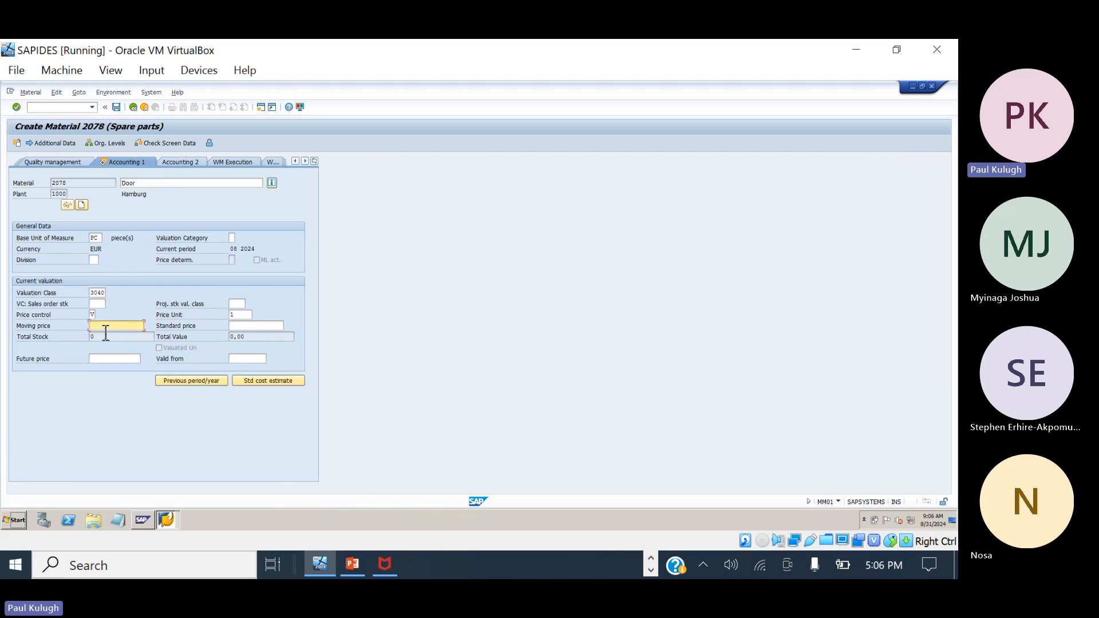
Enter a moving price of 2000 and a planned delivery time of 2 days for the Door.
text(2000)
key(Return)
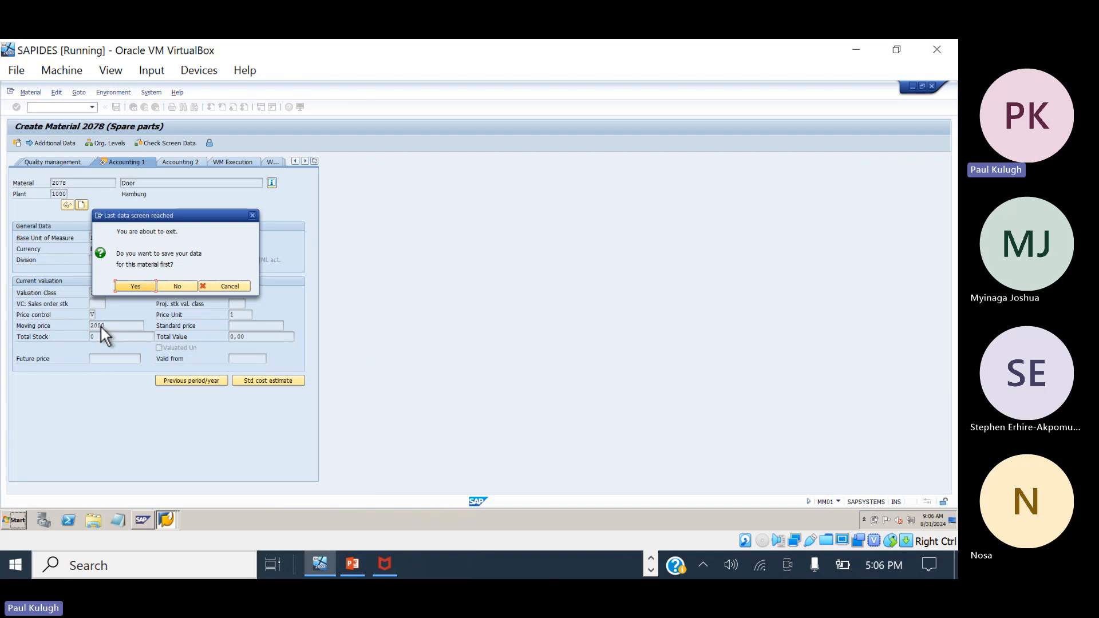
click(125, 285)
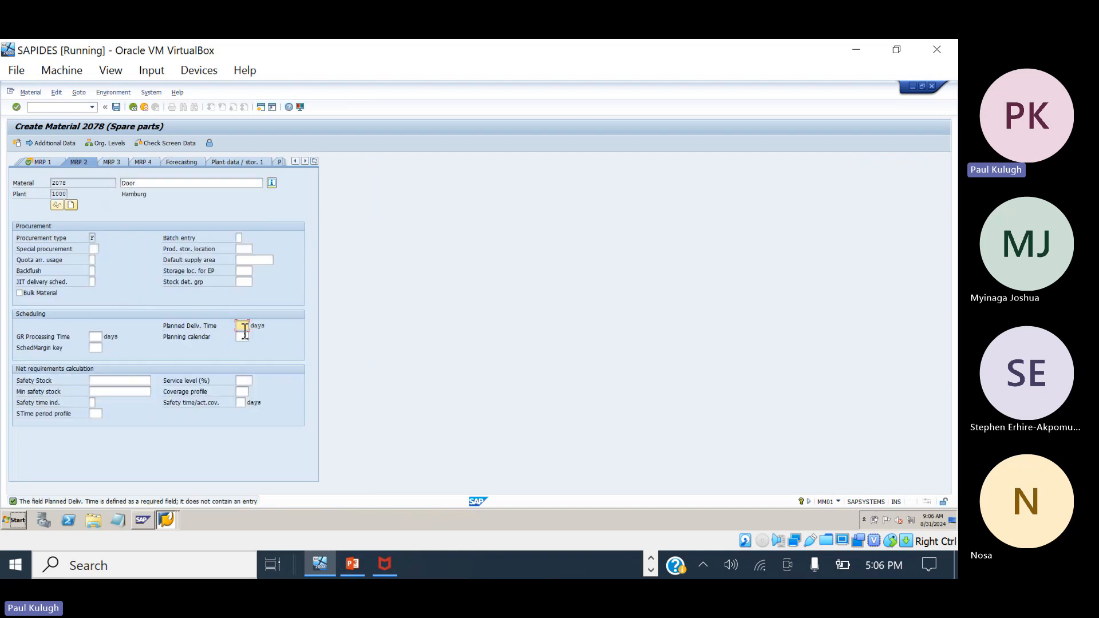
text(2)
key(Return)
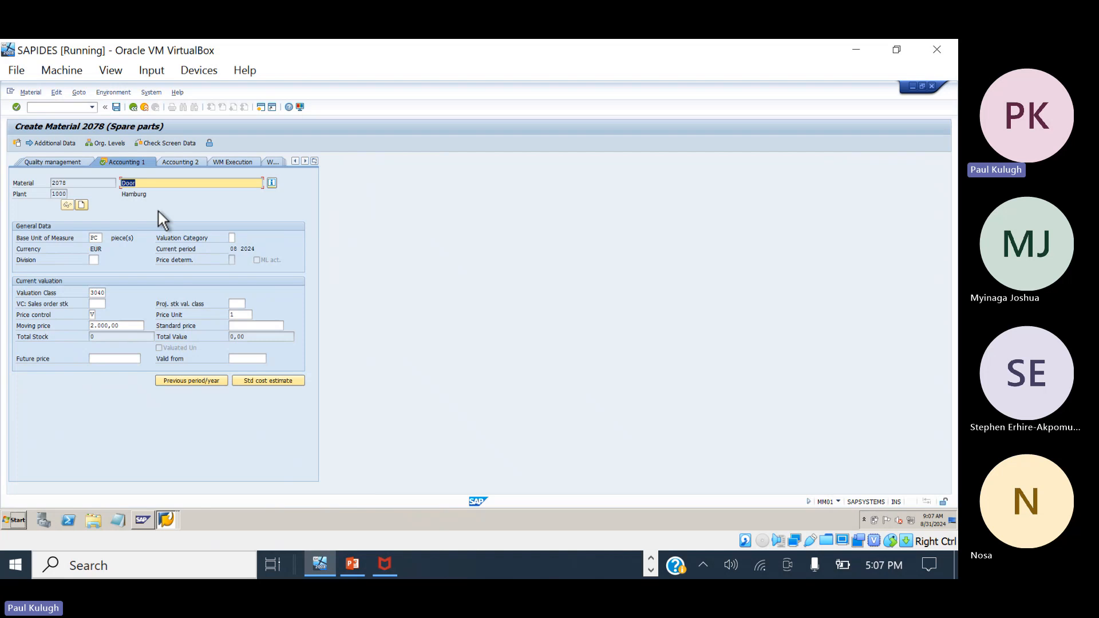
Examine the Door's moving price and the available price control options in the Accounting 1 valuation data.
click(122, 327)
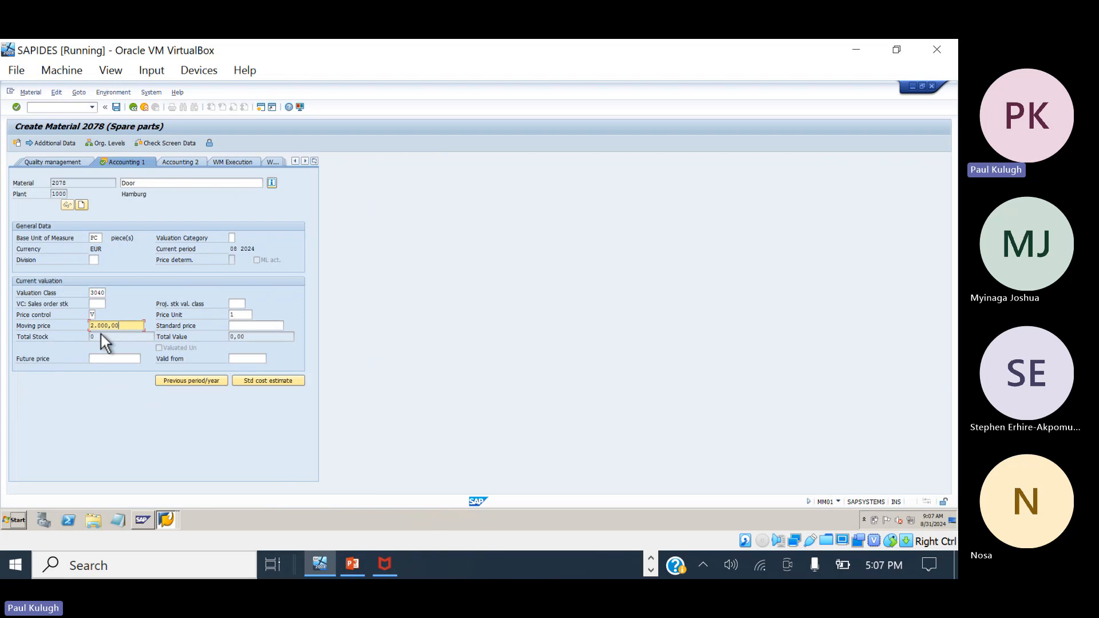
drag(123, 325, 57, 338)
click(96, 315)
click(98, 315)
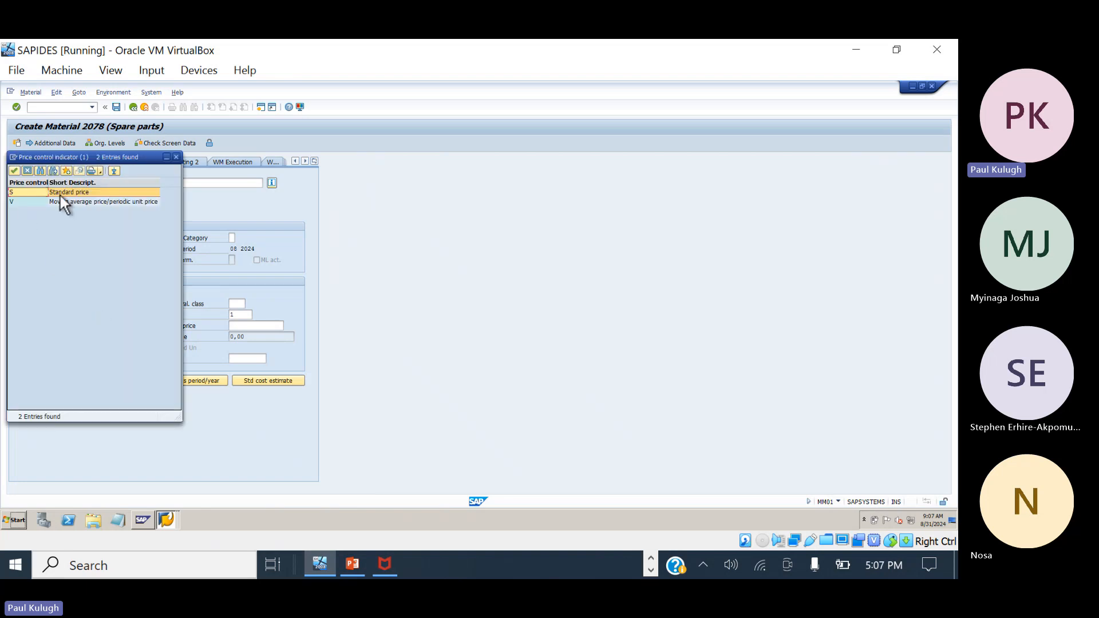
click(178, 157)
click(116, 326)
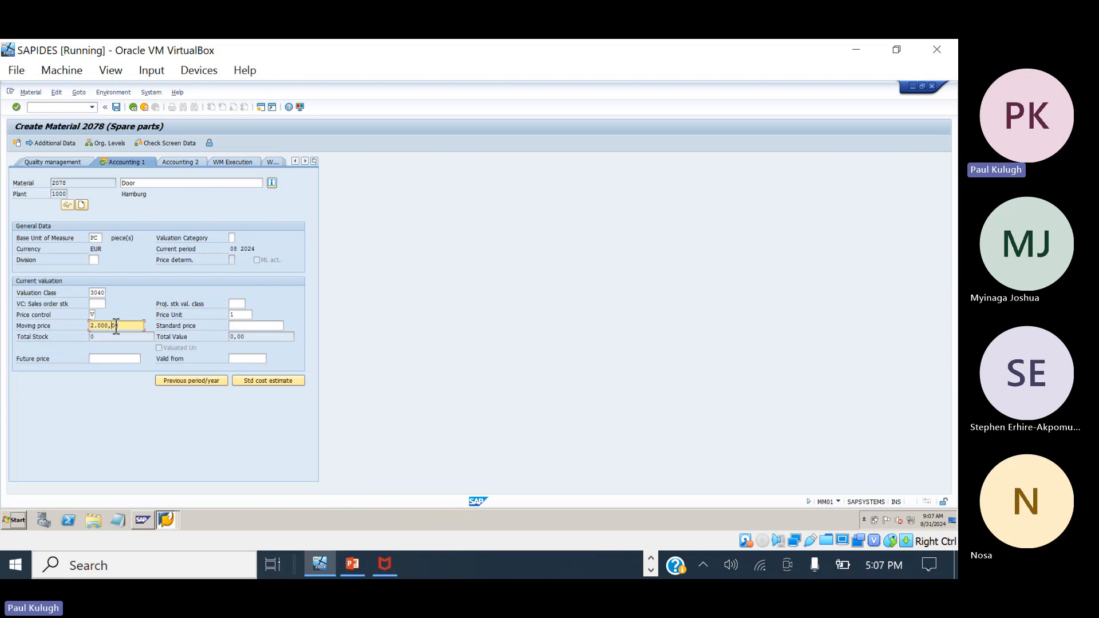
drag(121, 325, 49, 309)
click(93, 315)
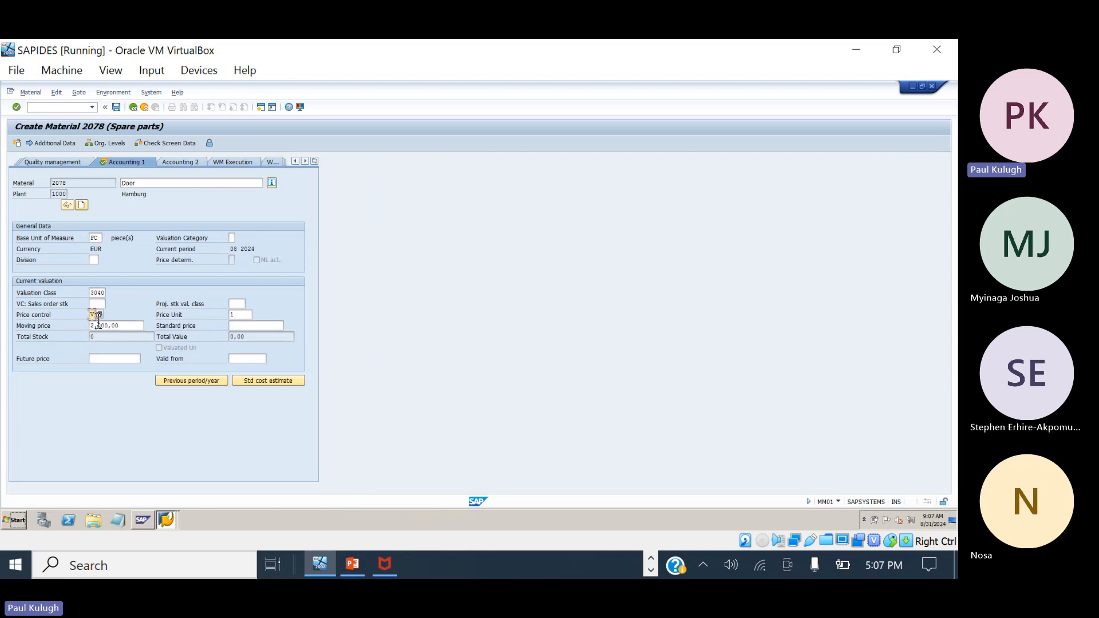
click(124, 329)
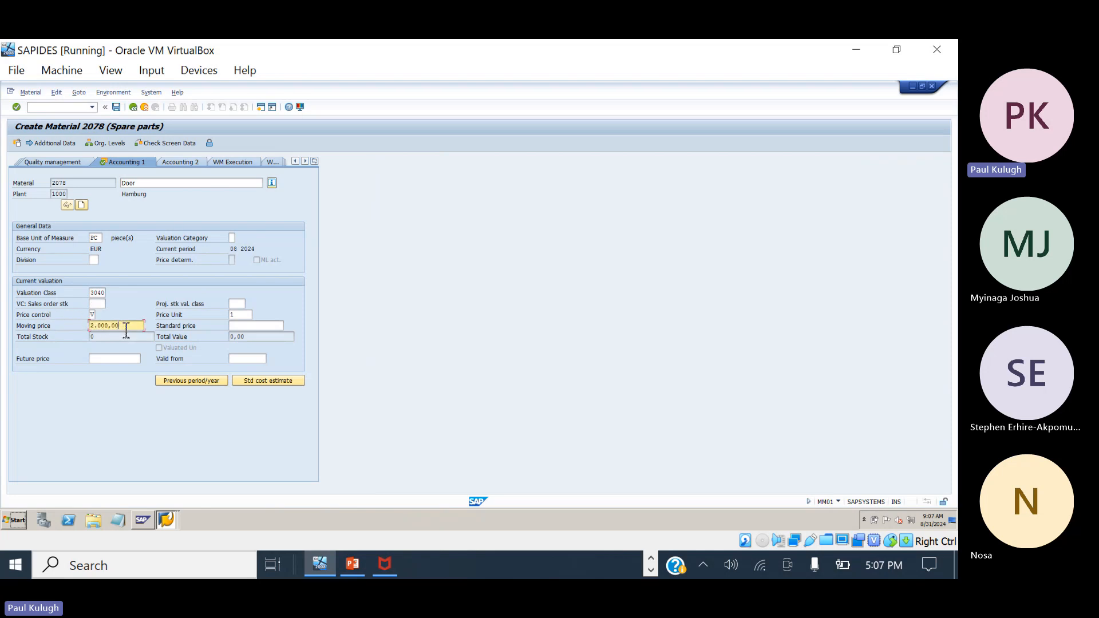
click(93, 315)
click(98, 314)
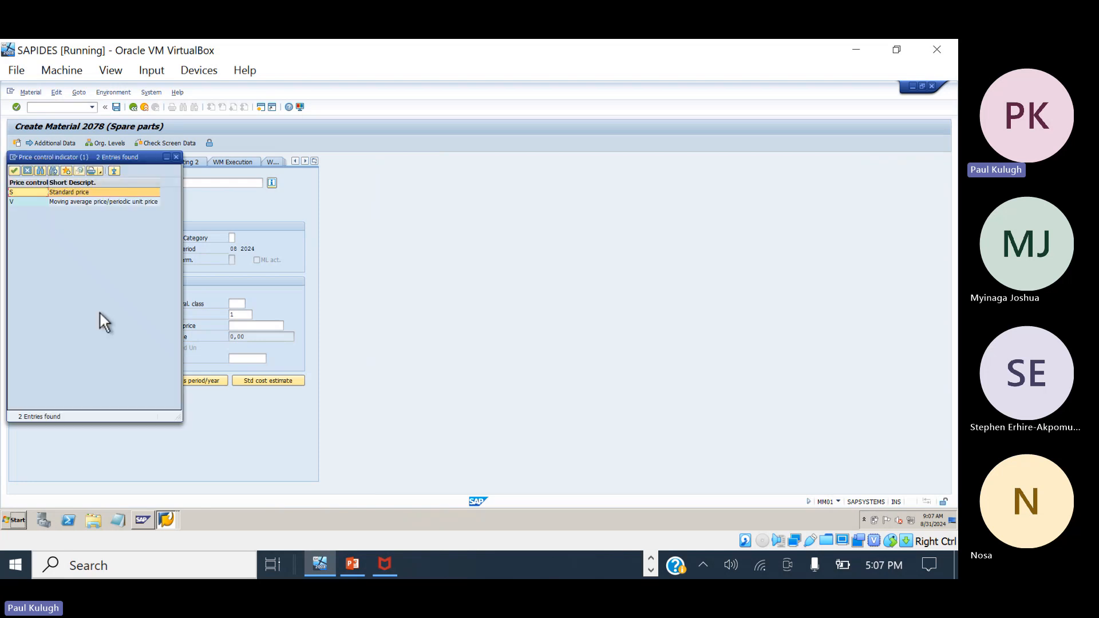
click(178, 156)
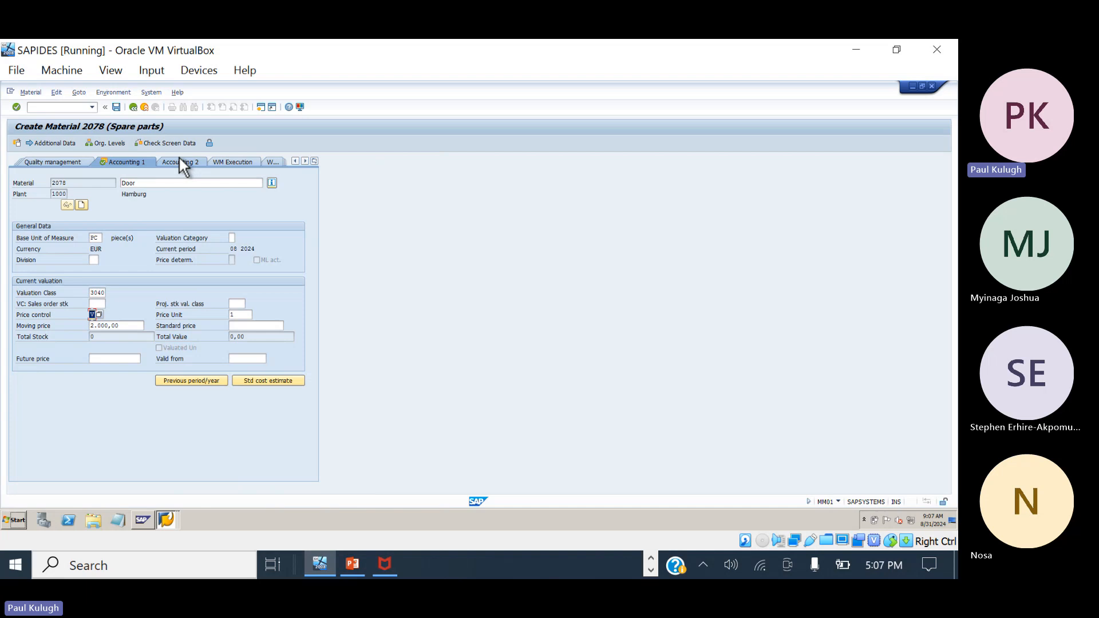
click(115, 325)
drag(131, 331, 89, 329)
Save the Door spare part and record material number 2078 beside assembly 2070 in Notepad.
key(Return)
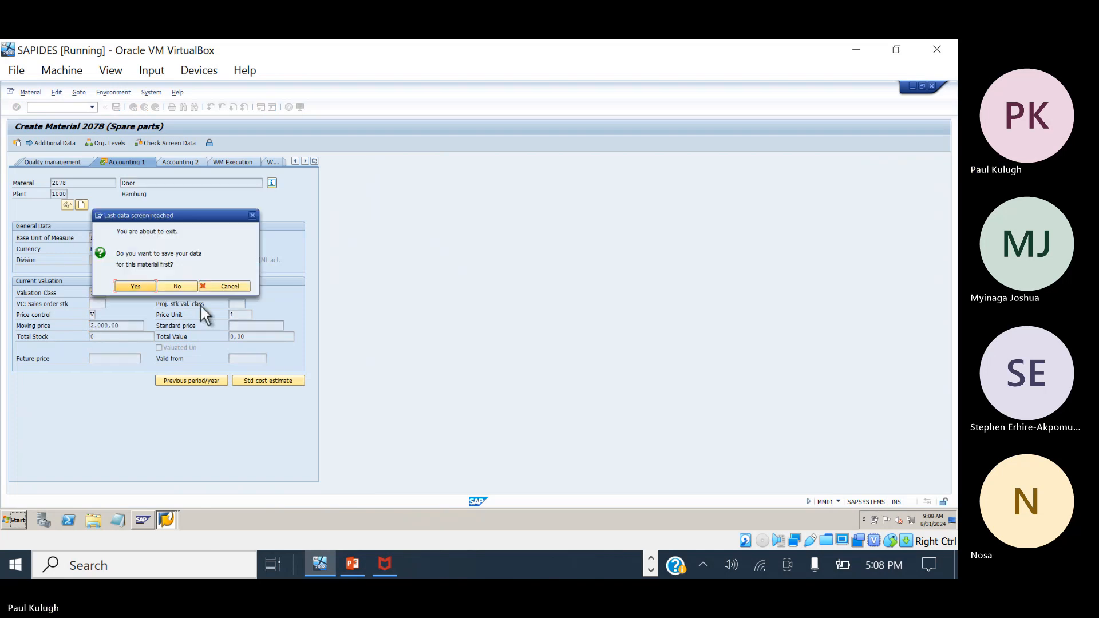
click(136, 286)
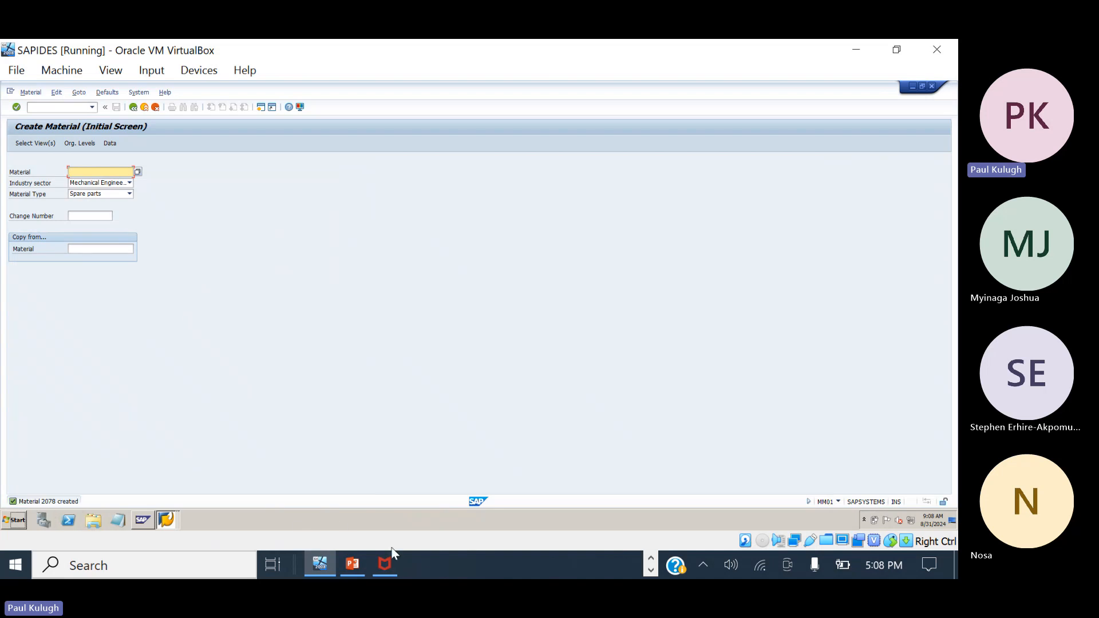
click(651, 571)
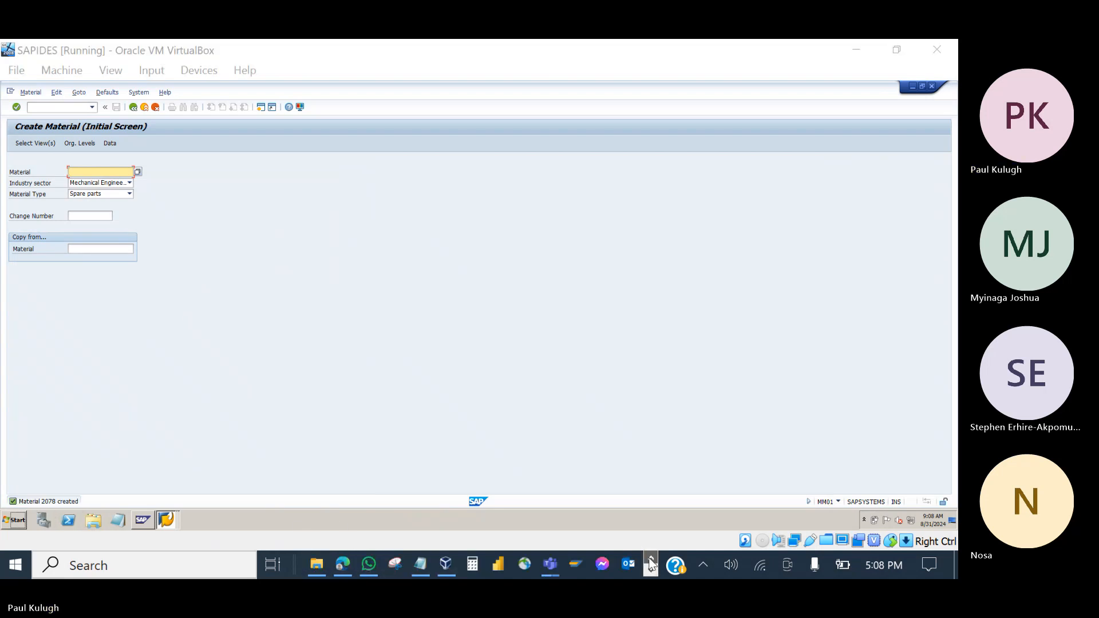
click(421, 565)
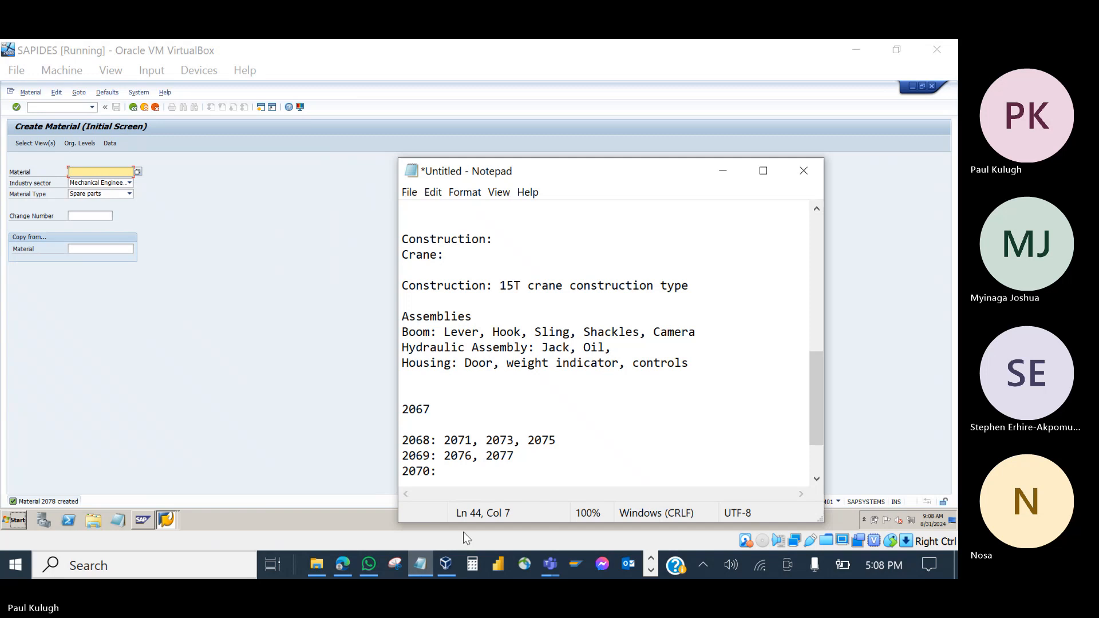
text(20)
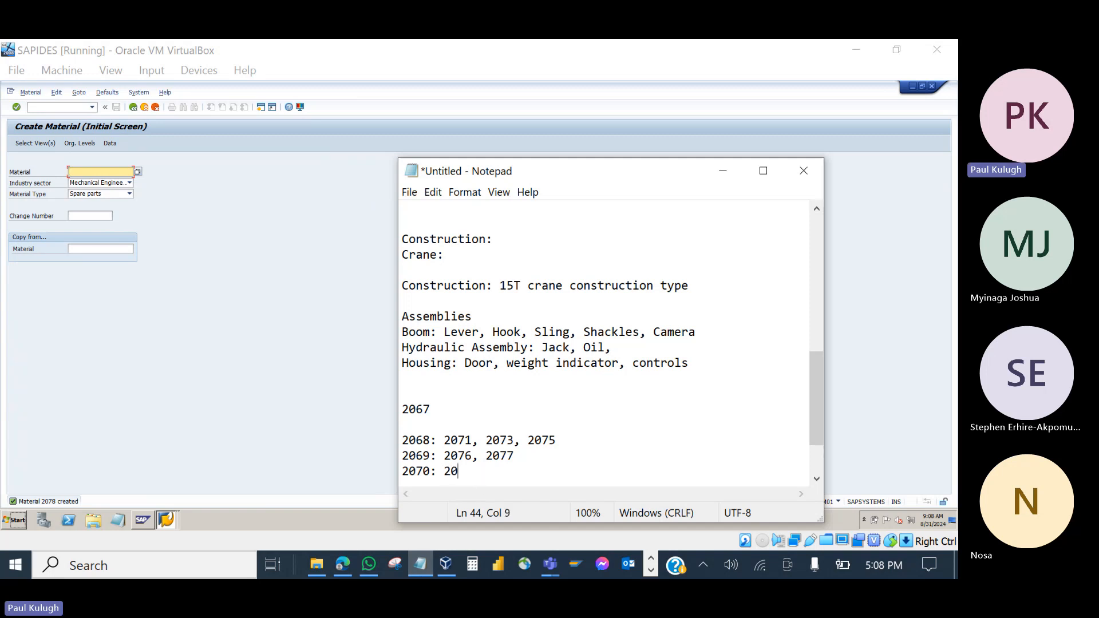
text(78,)
Return to SAP, choose Basic Data 1, Basic Data 2, MRP 1 and Accounting 1 for the next spare part, and open its organizational levels.
click(303, 364)
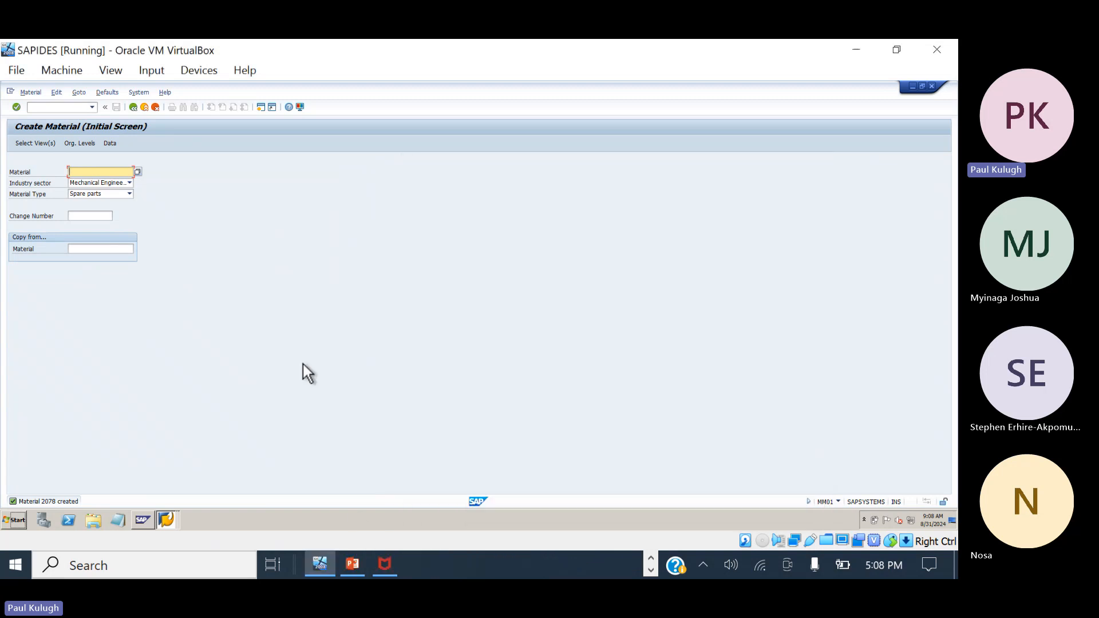
key(Return)
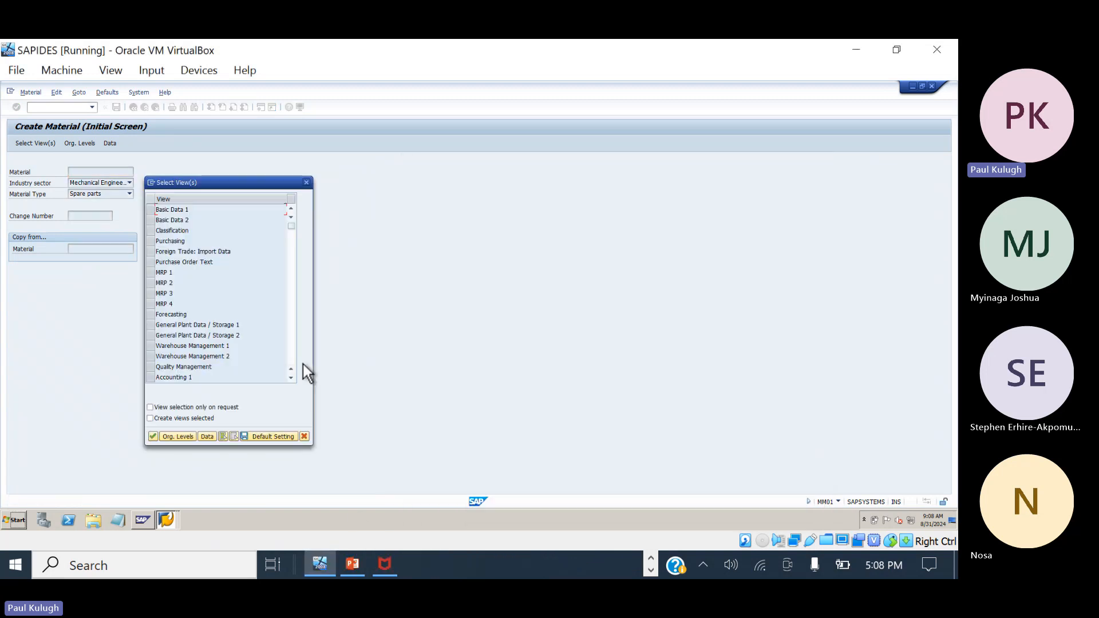
click(152, 210)
click(152, 218)
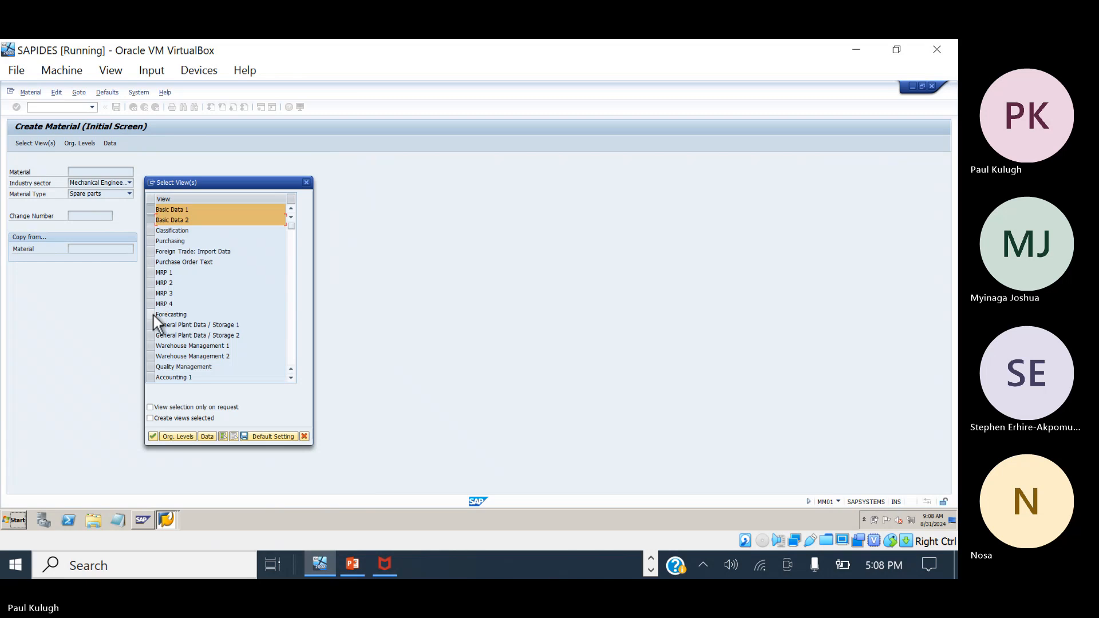
click(153, 273)
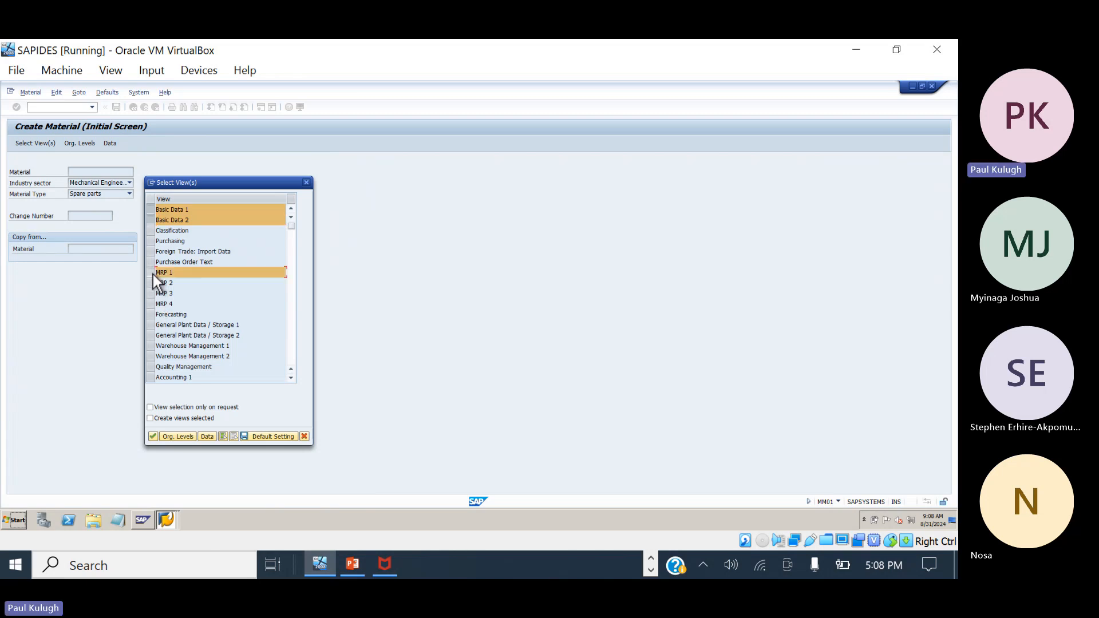
click(150, 377)
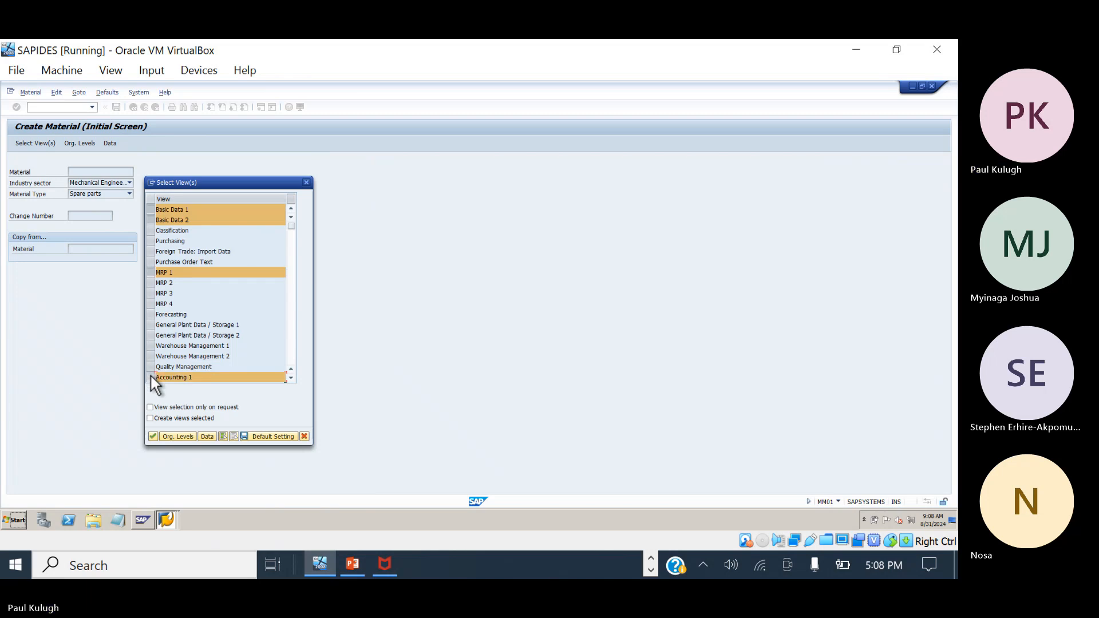
click(164, 437)
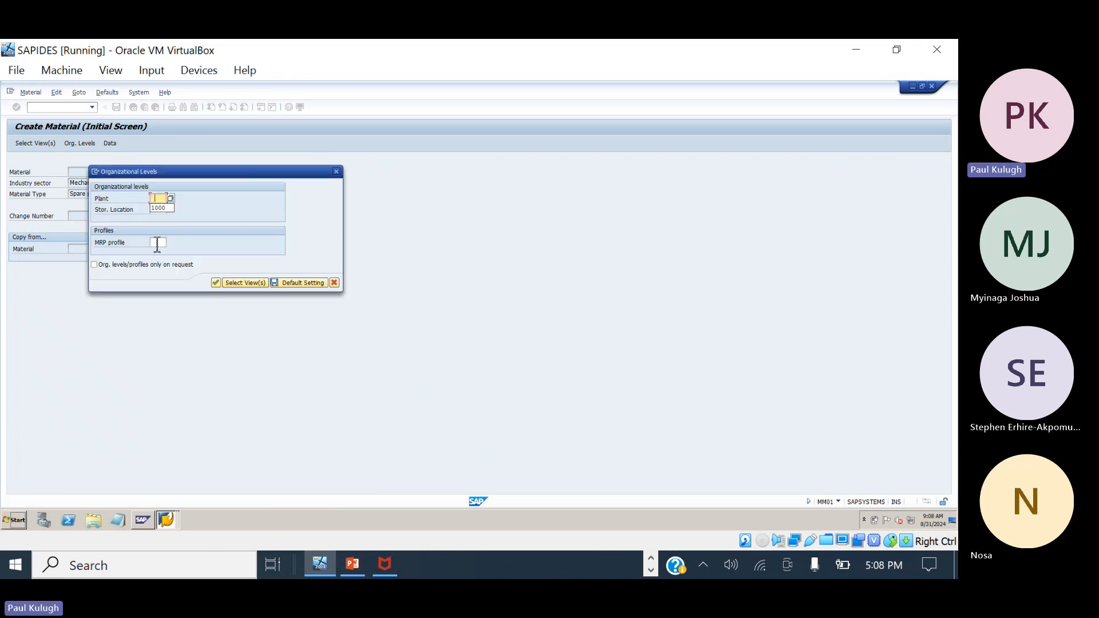
Set the organizational levels to plant 1000 with a storage location for the new spare-parts material and confirm them.
click(159, 207)
click(159, 209)
click(160, 219)
key(Return)
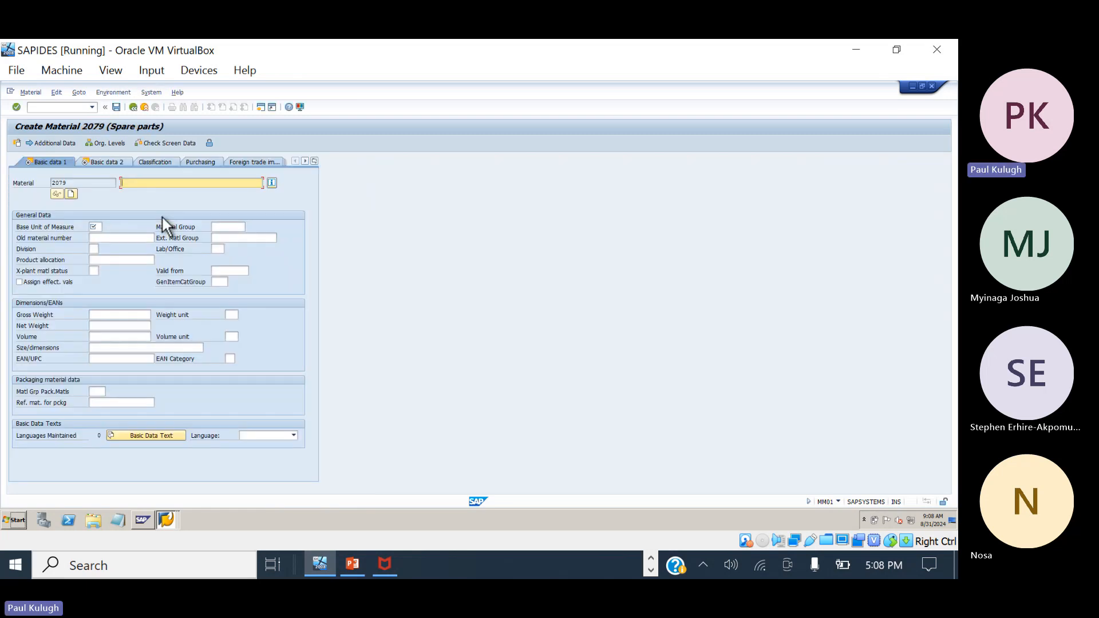
Describe the new material as Weight Indicator and set its base unit of measure to PC.
text(Weight Indicator)
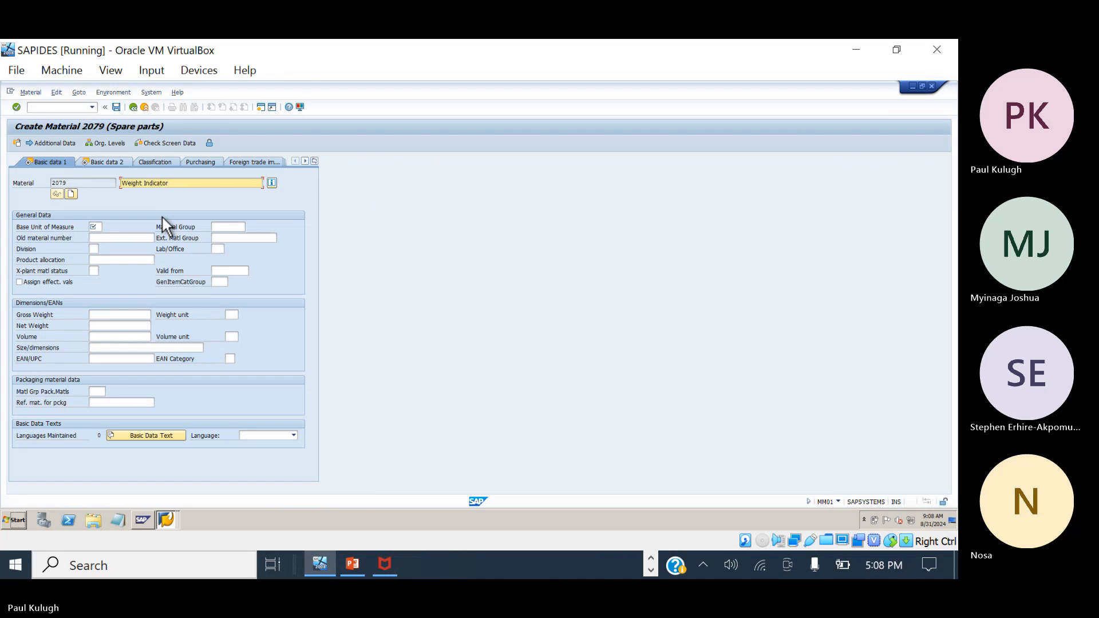
click(101, 229)
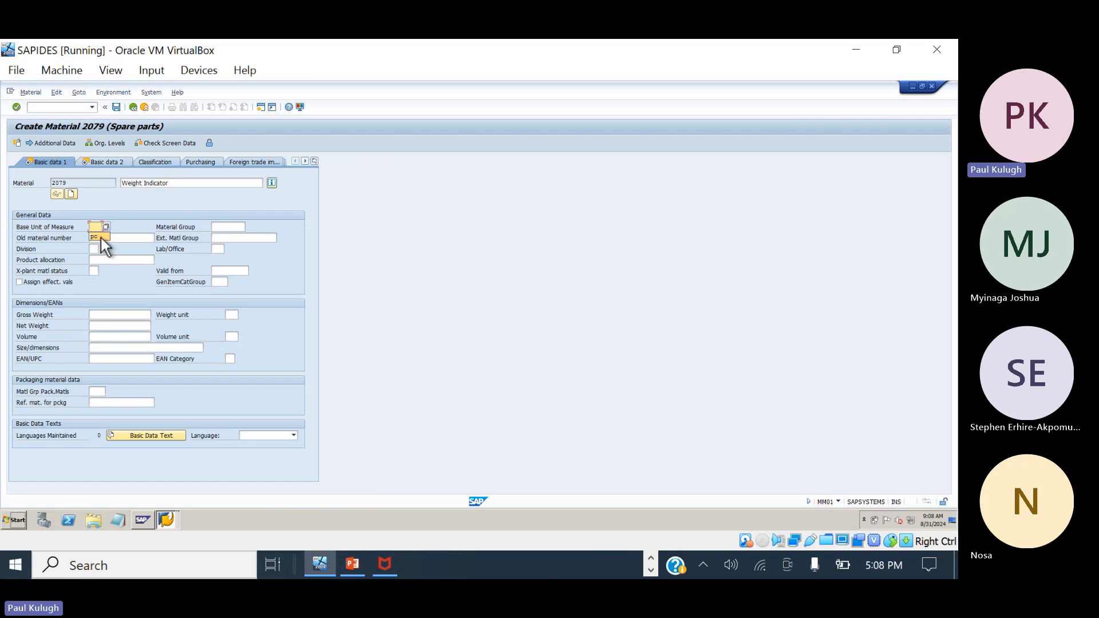
click(98, 237)
key(Return)
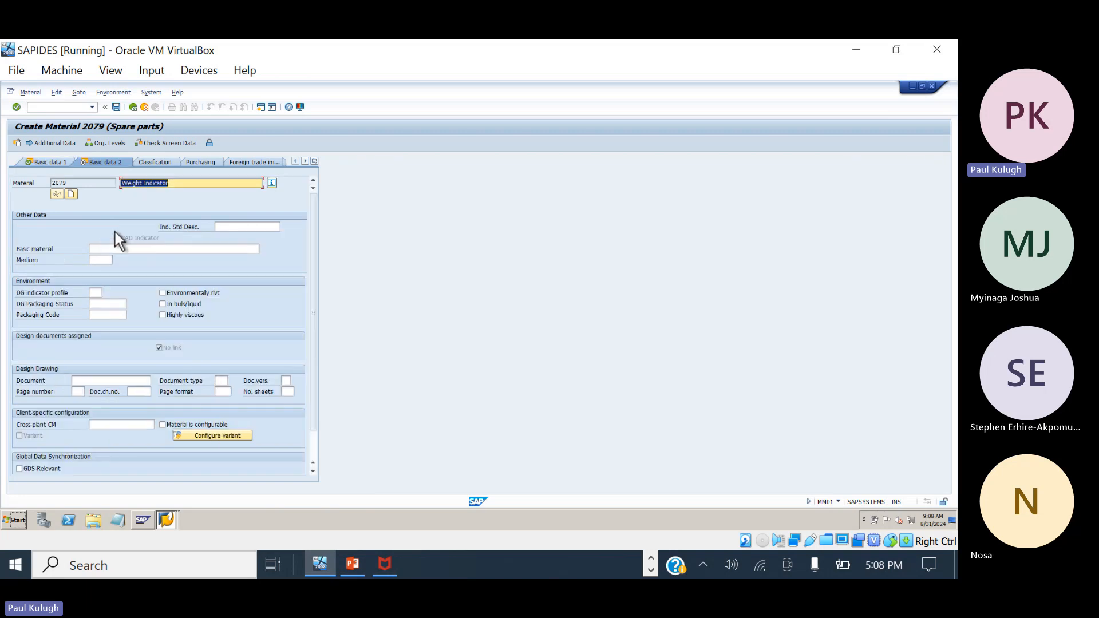
Assign purchasing group 008 and MRP type ND in the material's MRP 1 view.
key(Return)
click(95, 249)
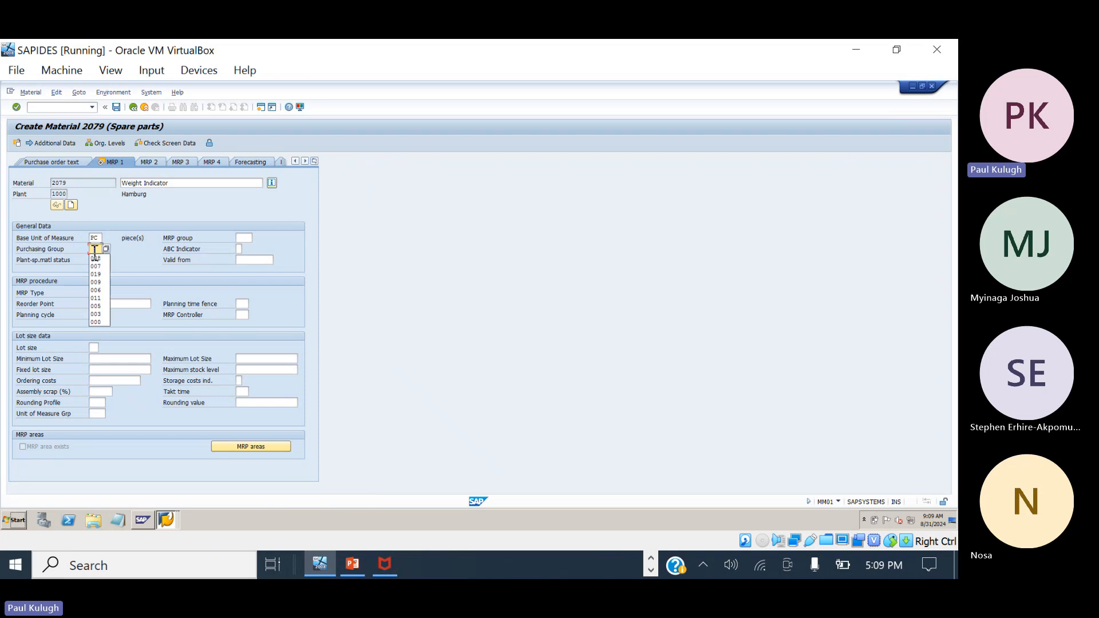
click(95, 258)
key(Return)
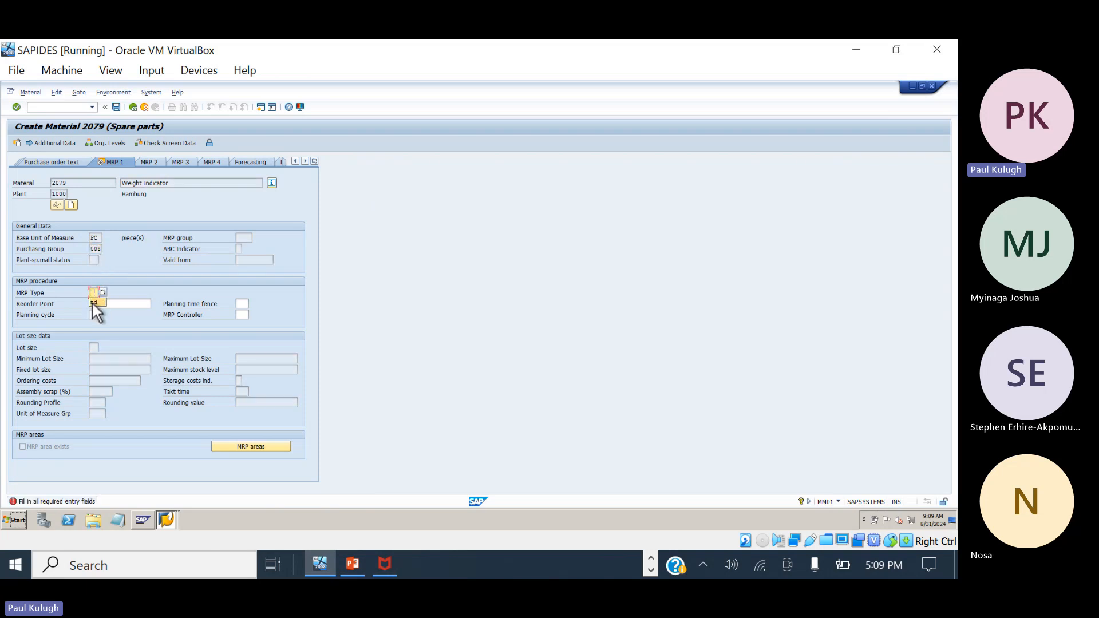
text(nd)
key(Return)
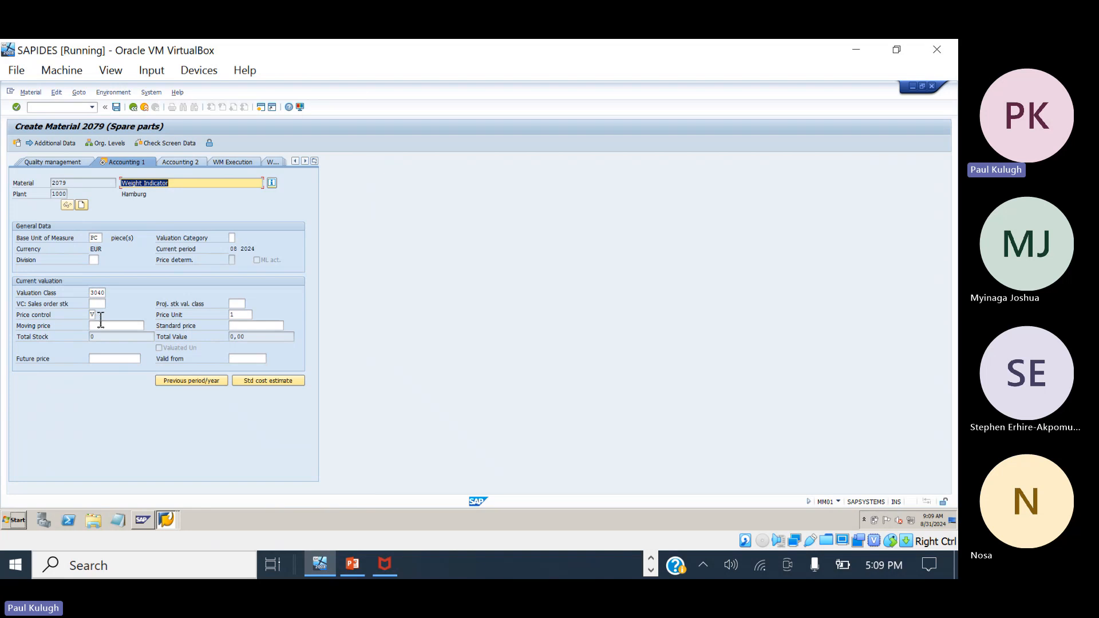
Set the moving price to 3000 in the accounting view and agree to save the material.
click(103, 325)
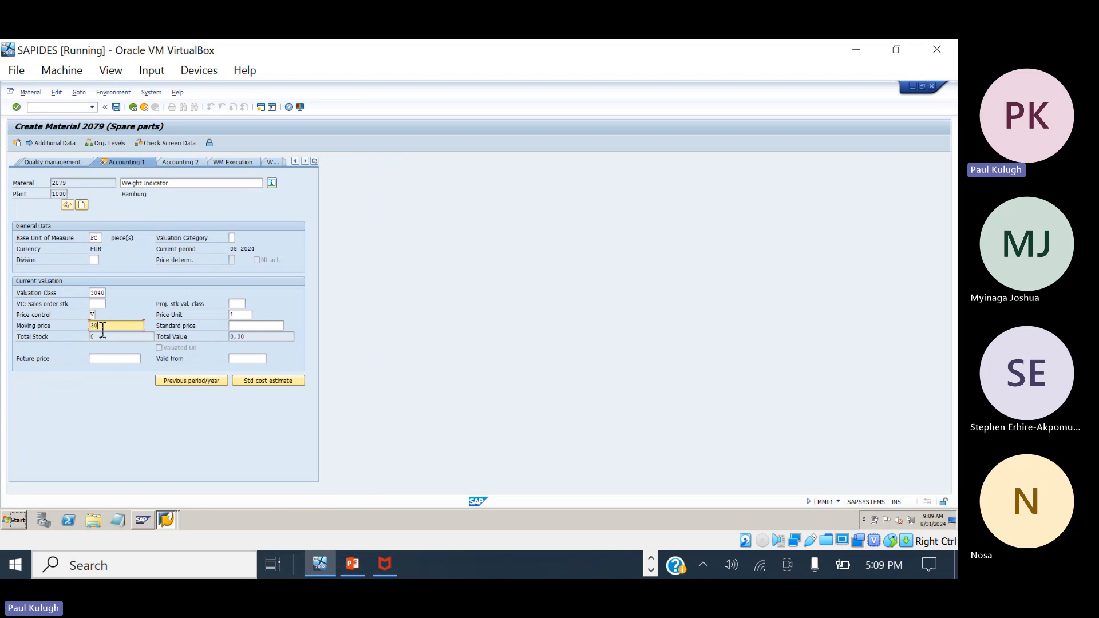
text(3000)
key(Return)
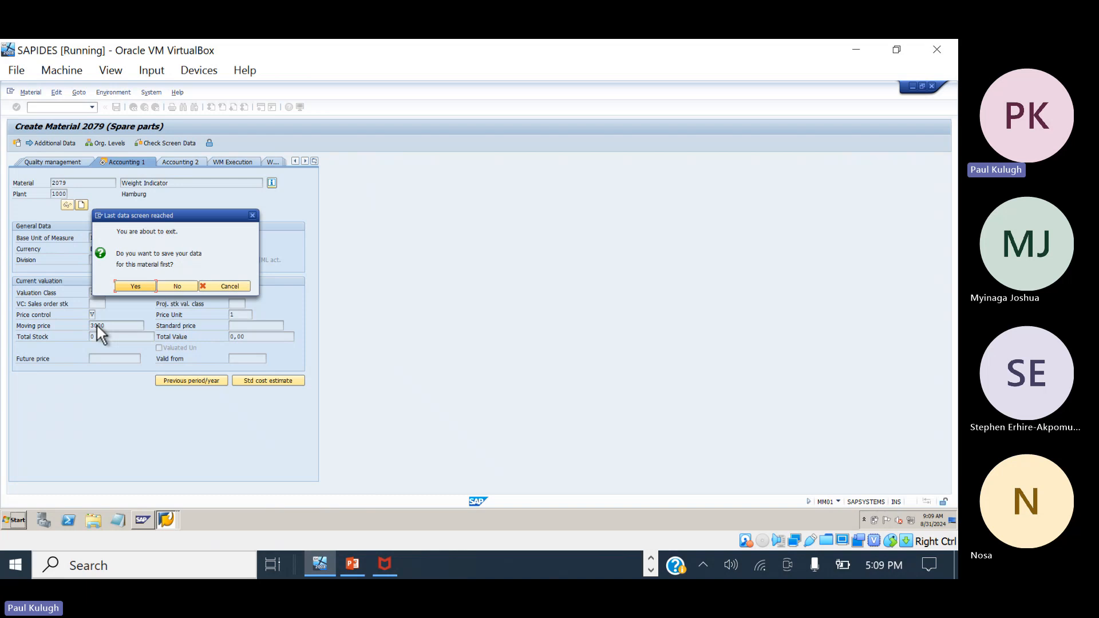
click(131, 285)
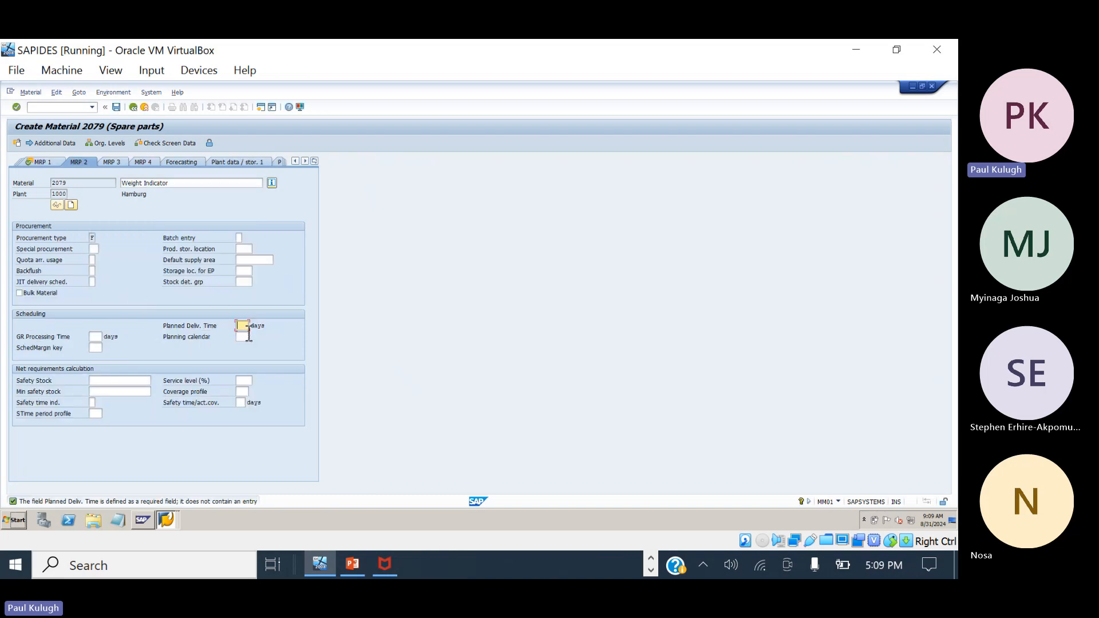
Set the planned delivery time to 5 days and save the material.
text(5)
key(Return)
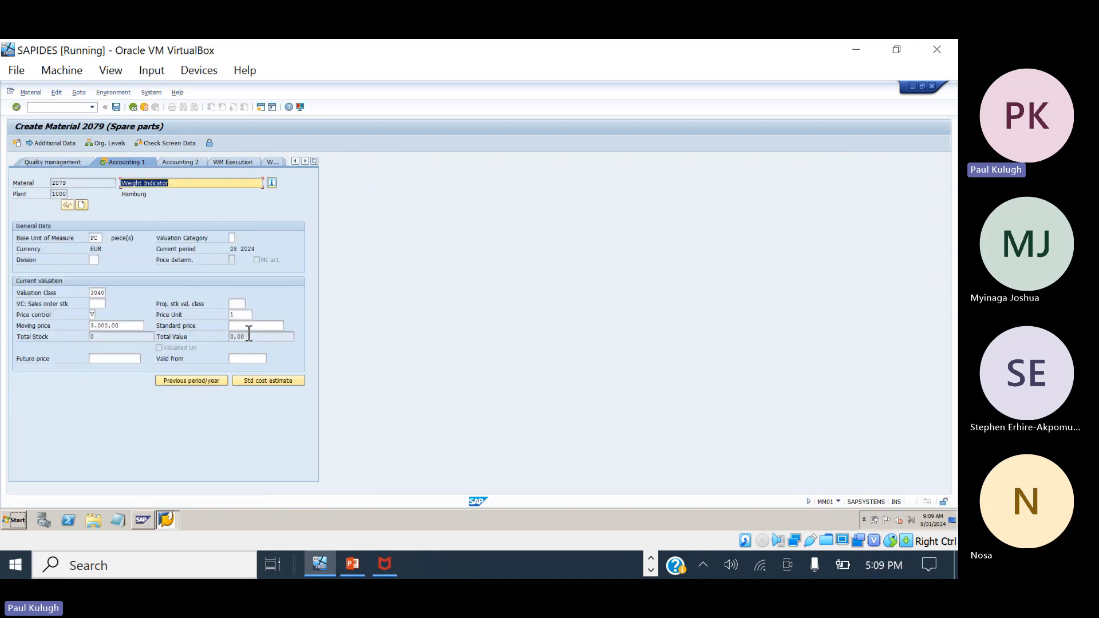
click(117, 108)
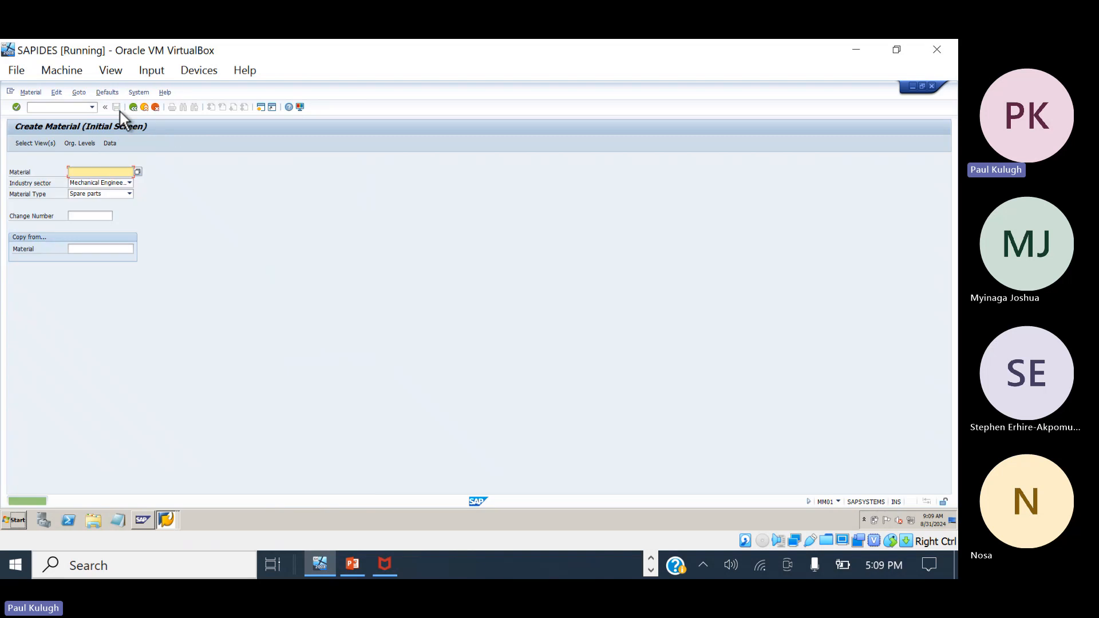
Switch to the Notepad notes and add material 2079 to the 2070 assembly line.
click(649, 570)
click(648, 571)
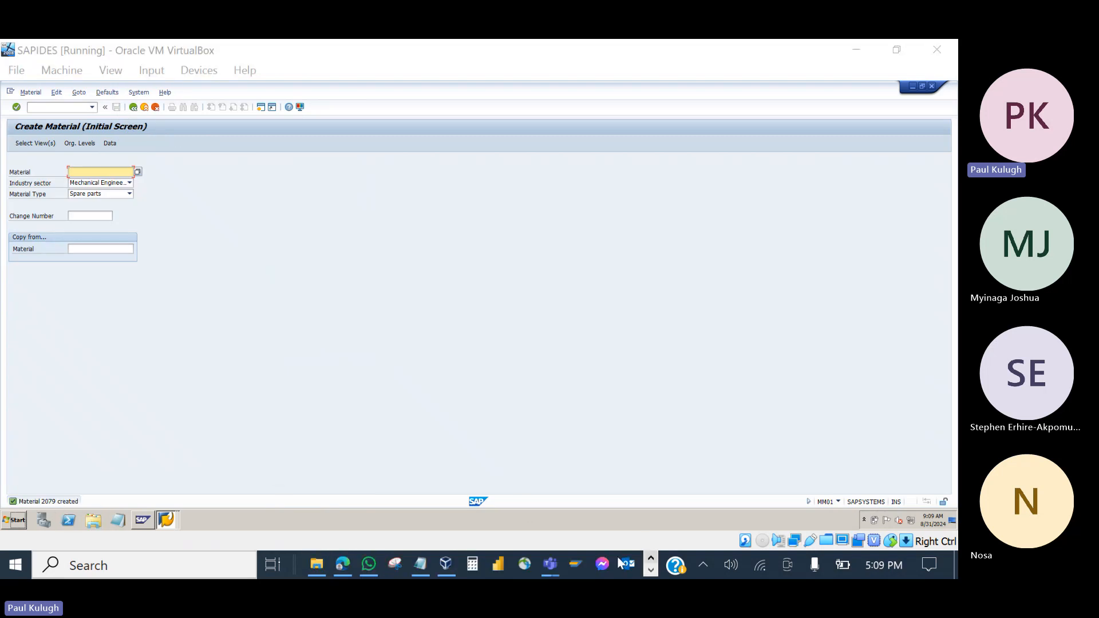
click(424, 574)
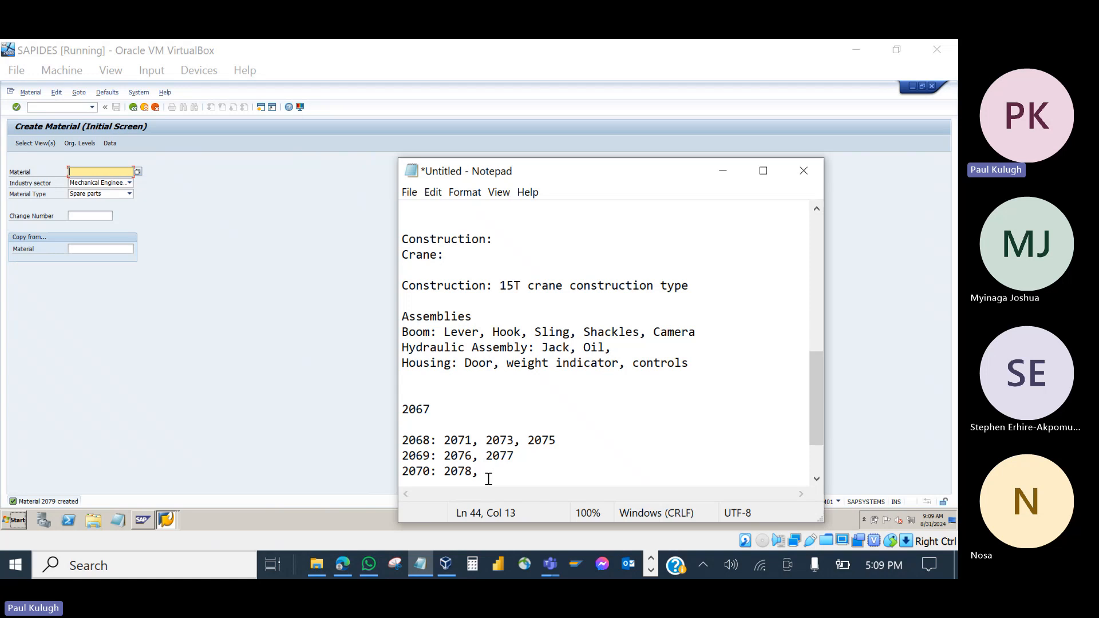
text(20)
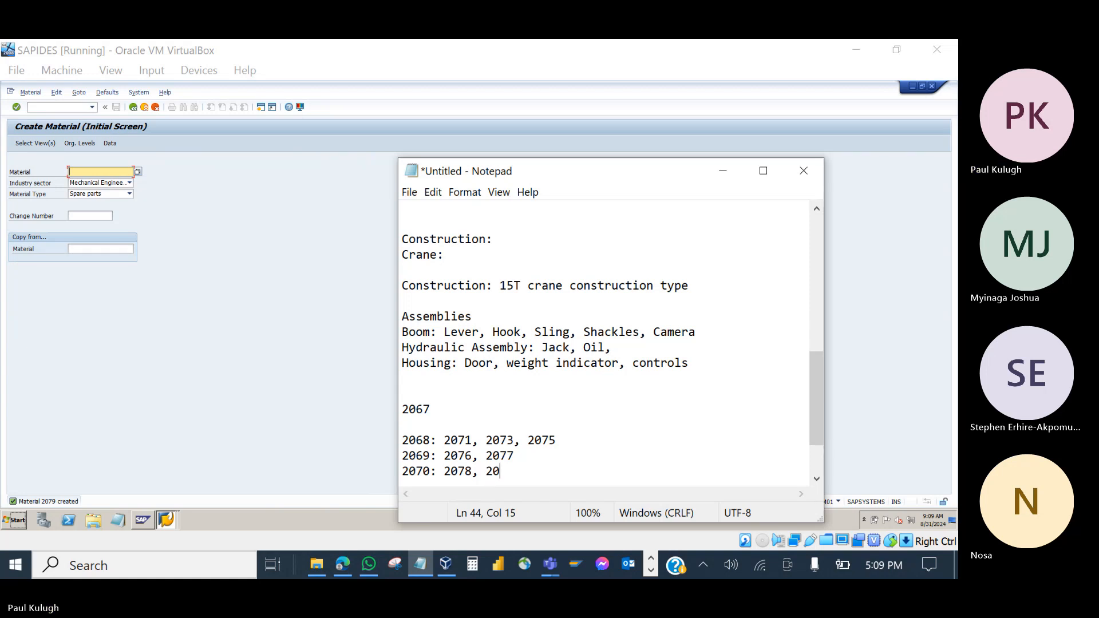
text(79)
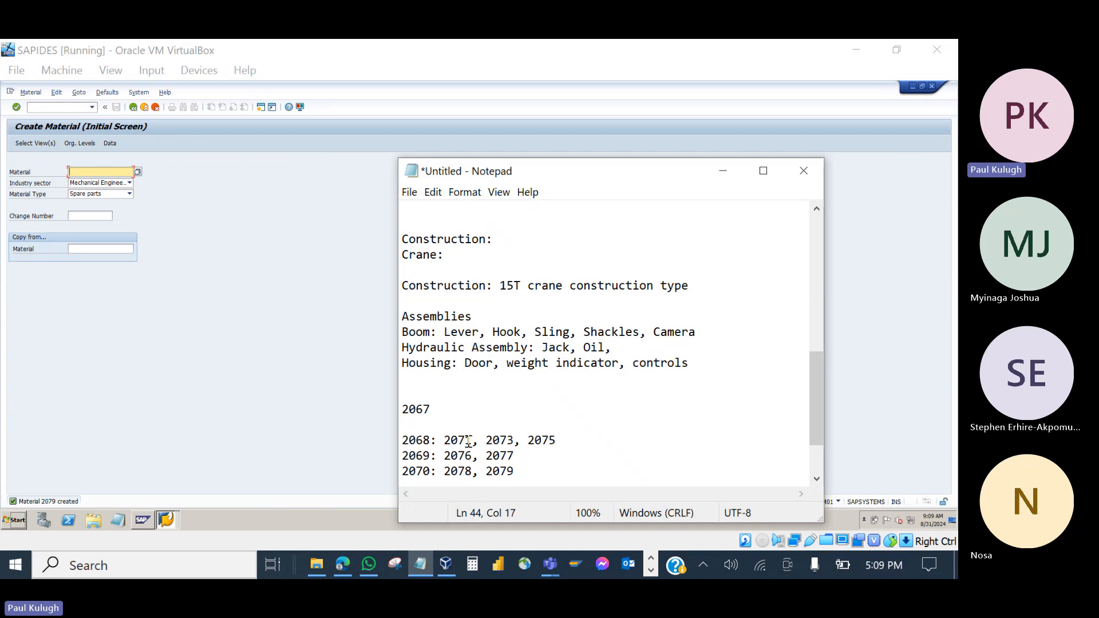
Label entry 2067 in the notes as "- Construction".
scroll(483, 442, down, 2)
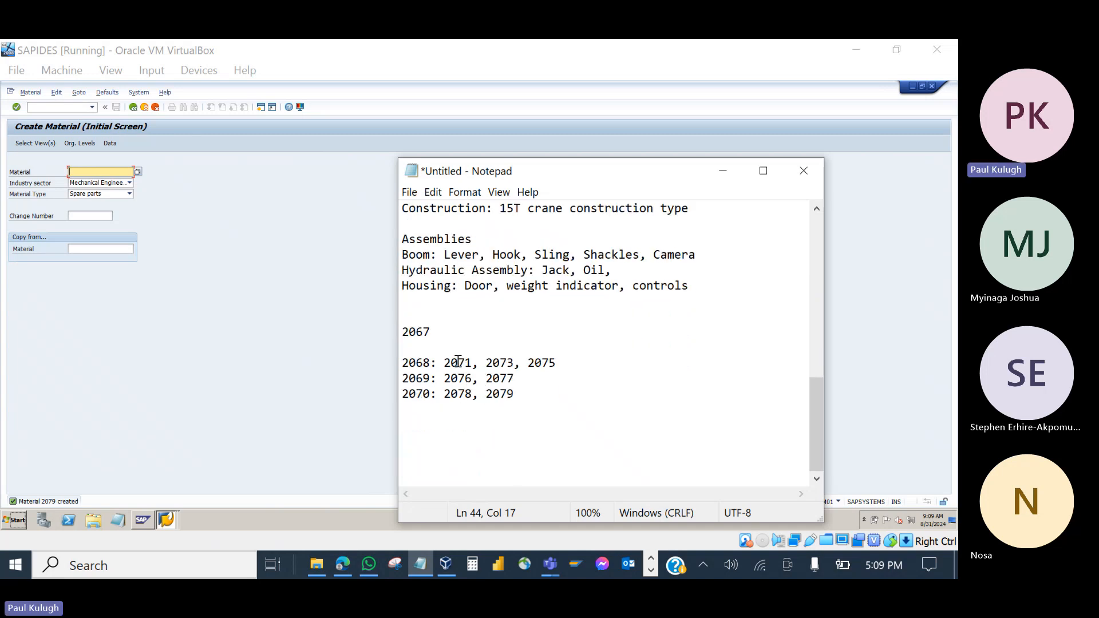
click(434, 332)
text(-)
text( Constr)
text(ucto)
text(in)
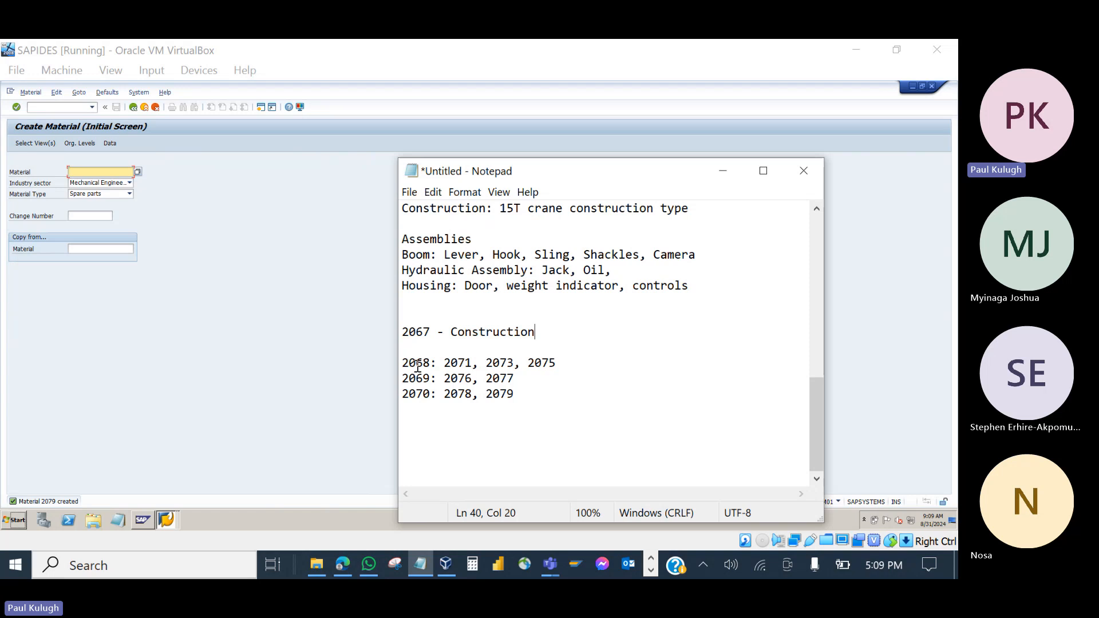
Go back to SAP and leave the Create Material screen for the SAP Easy Access menu.
click(416, 364)
click(417, 376)
click(417, 394)
click(205, 256)
click(132, 108)
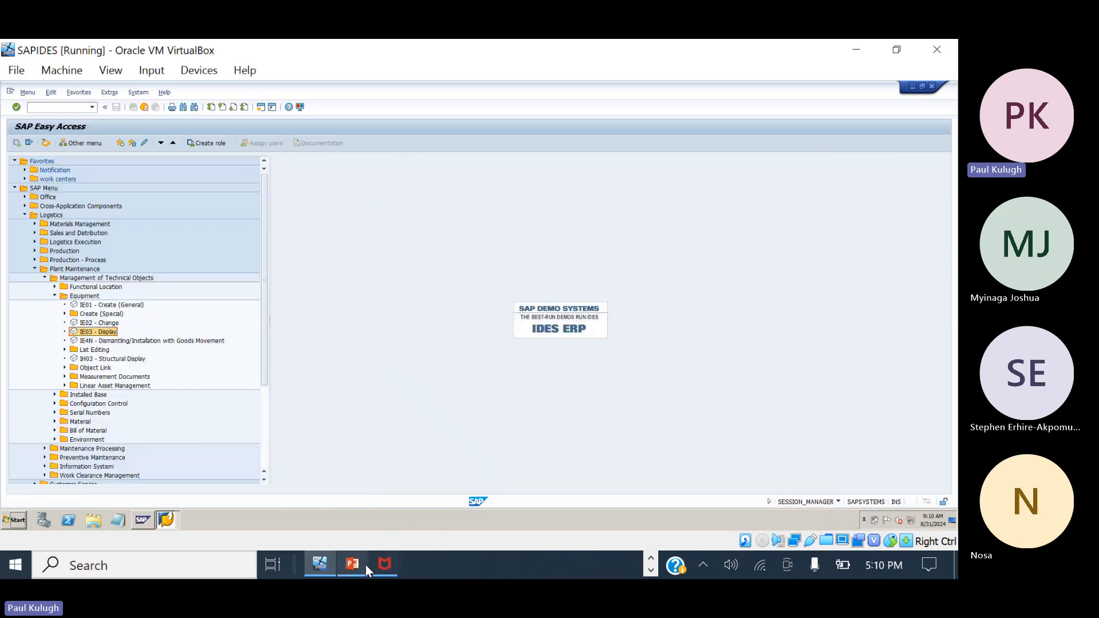
Switch to the PowerPoint presentation to view the BOM Structure List slide.
click(651, 558)
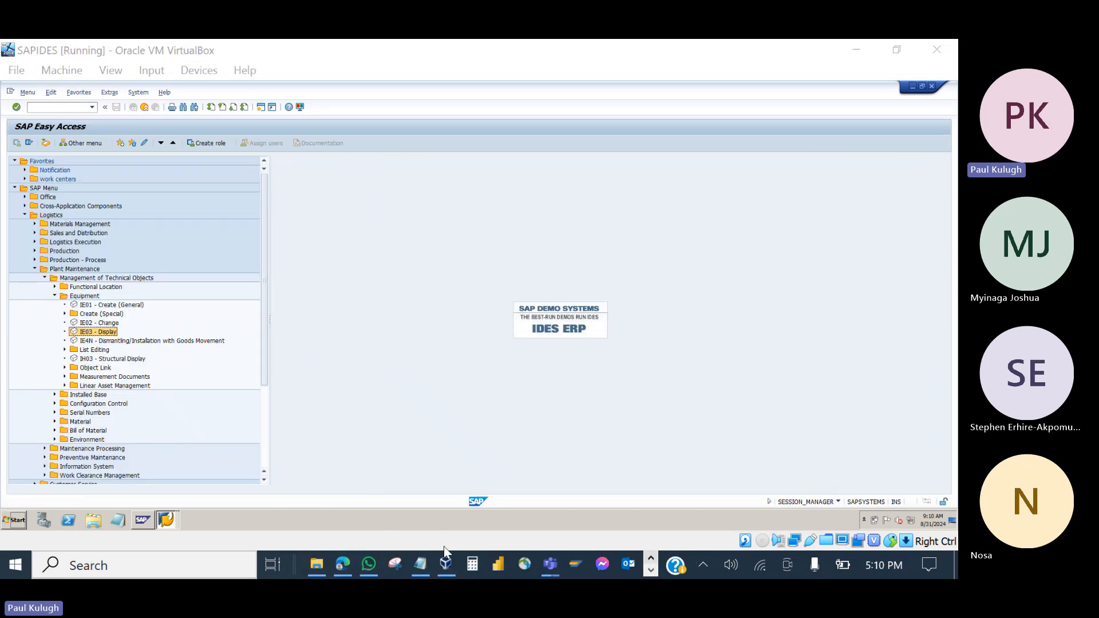
click(650, 570)
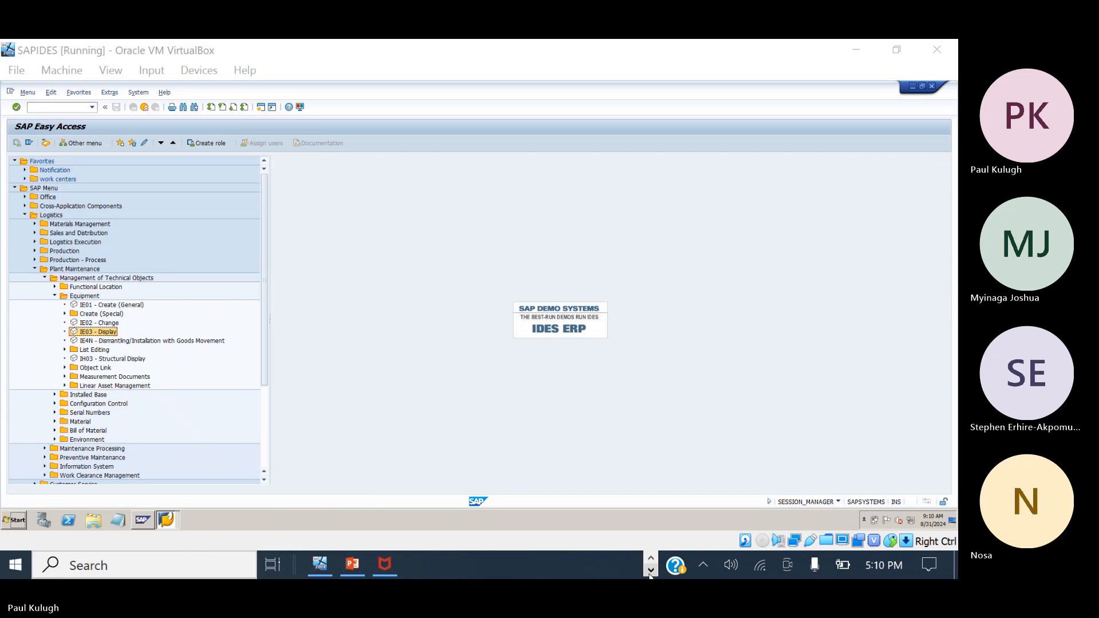
click(651, 559)
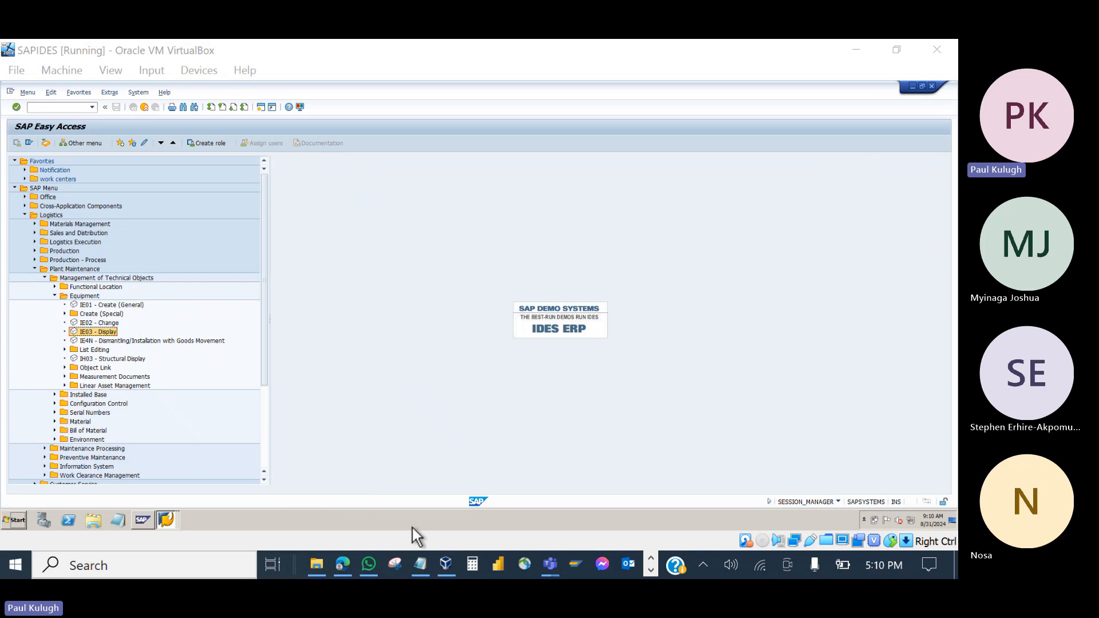
click(652, 569)
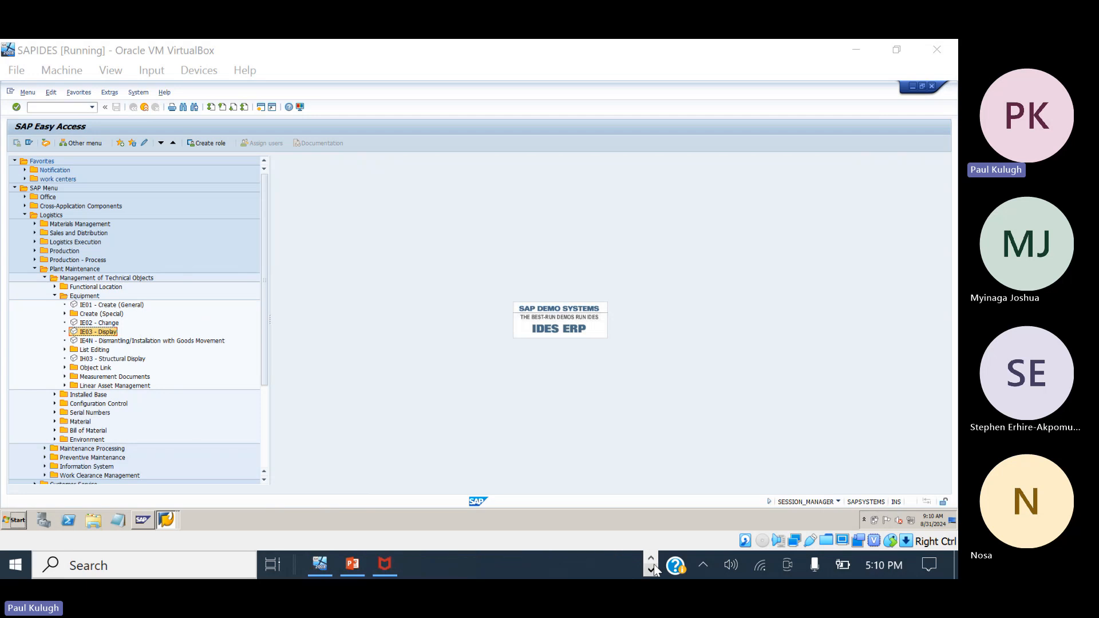
click(352, 565)
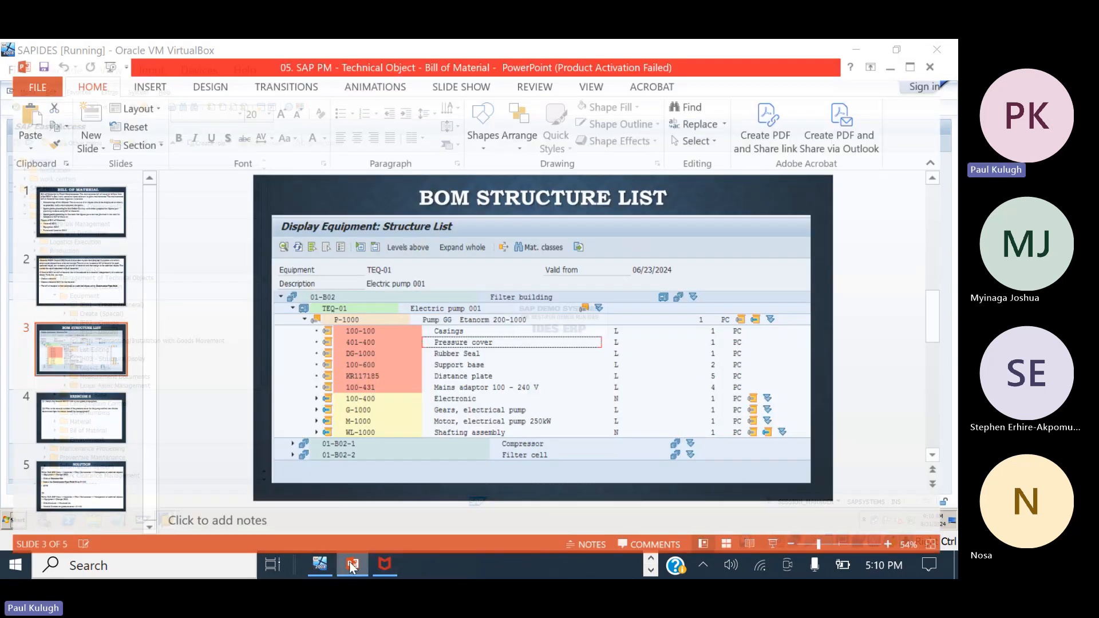
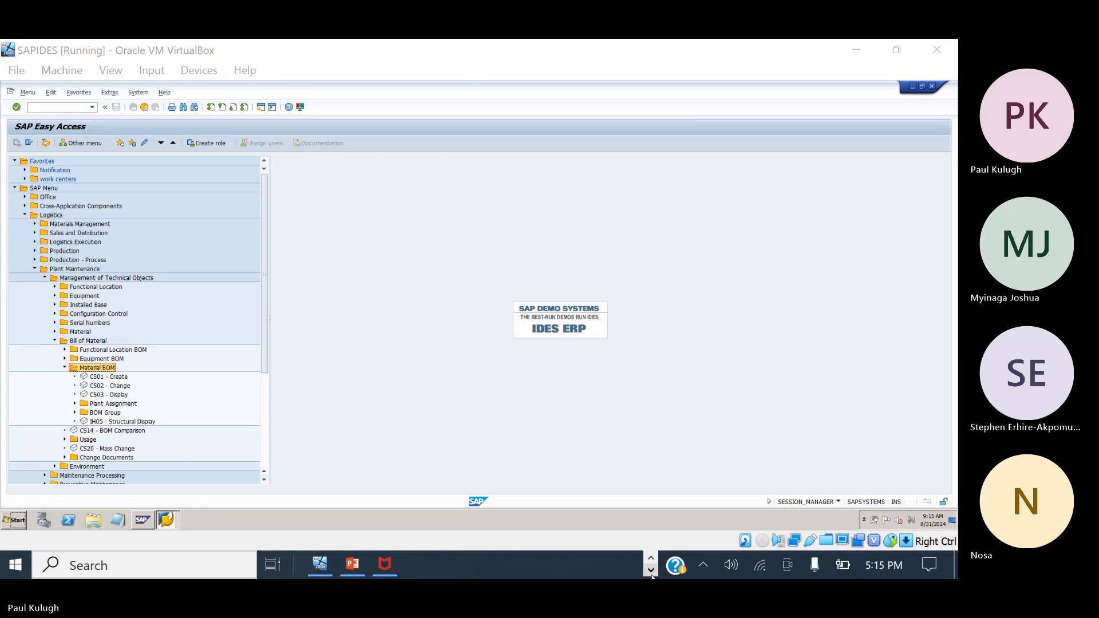
Switch to the Notepad notes and extend the 2067 label to "Construction Type".
click(651, 571)
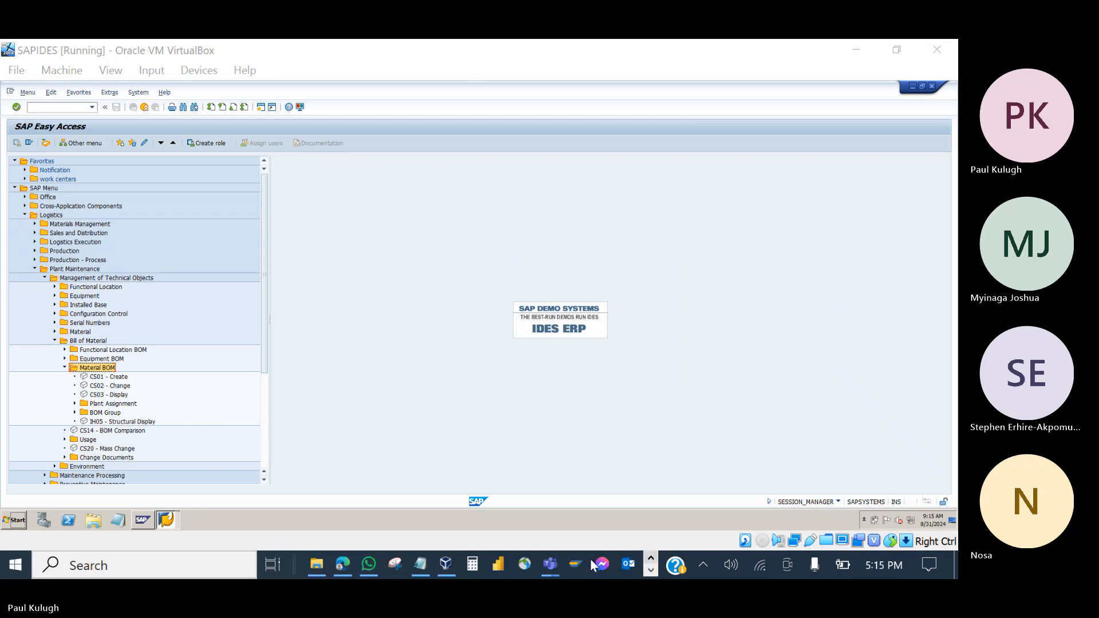
click(417, 566)
click(418, 332)
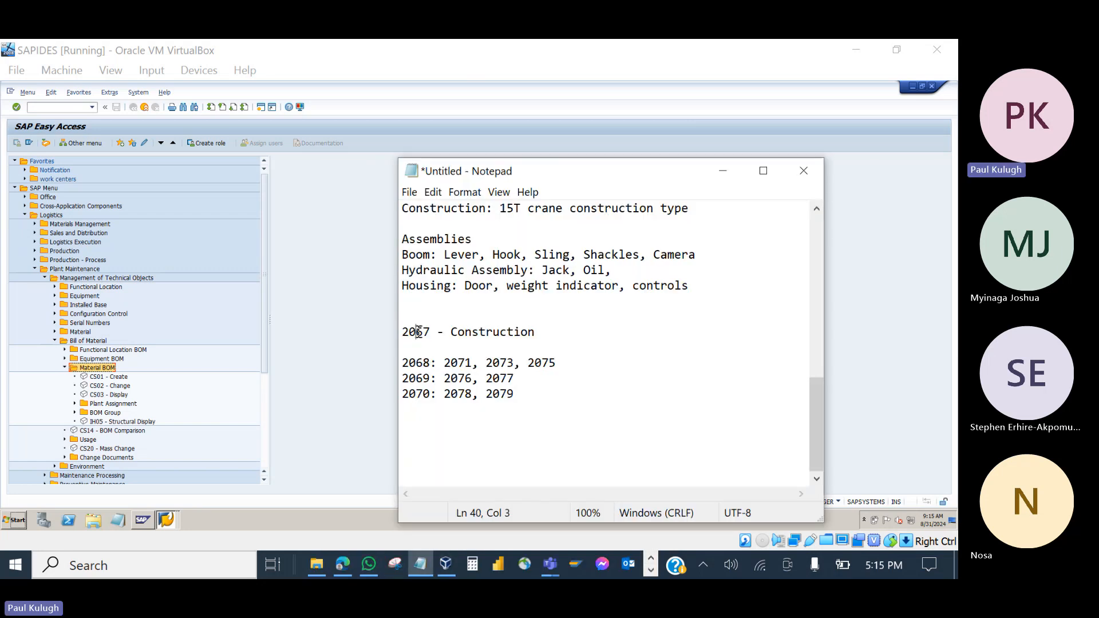
click(544, 333)
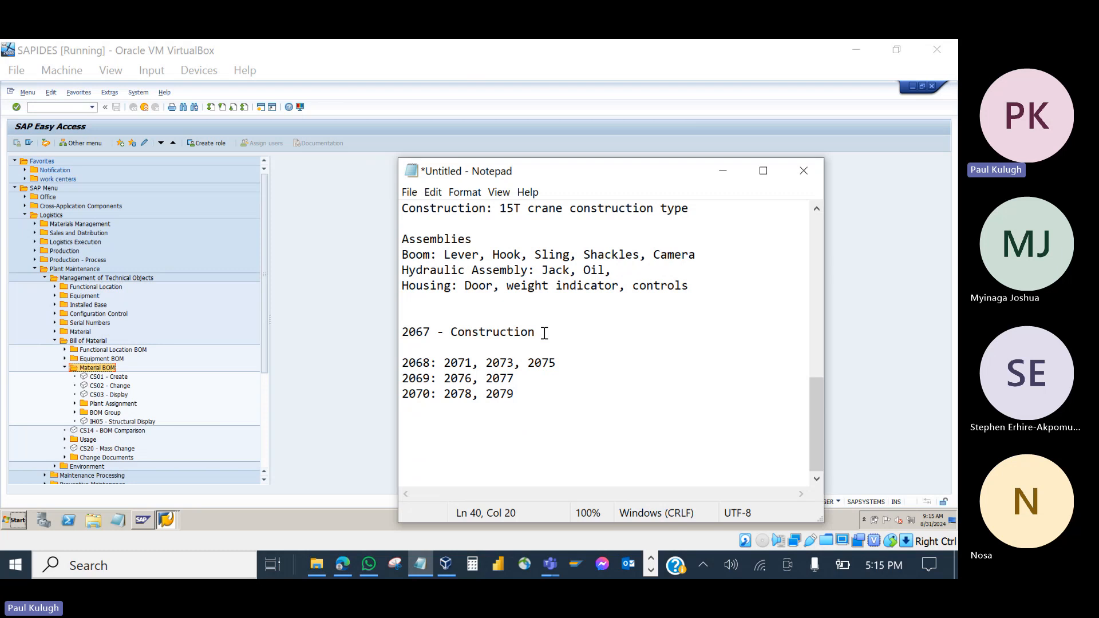
text(Type)
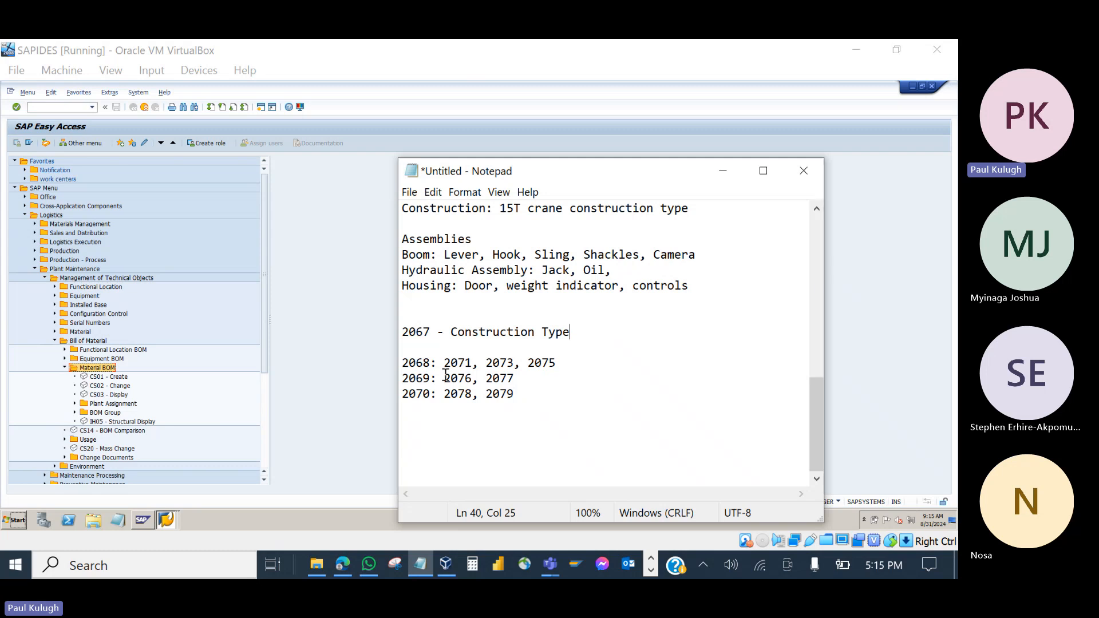
Return to SAP, start CS01 - Create for a material BOM, and clear the prefilled material number.
click(112, 377)
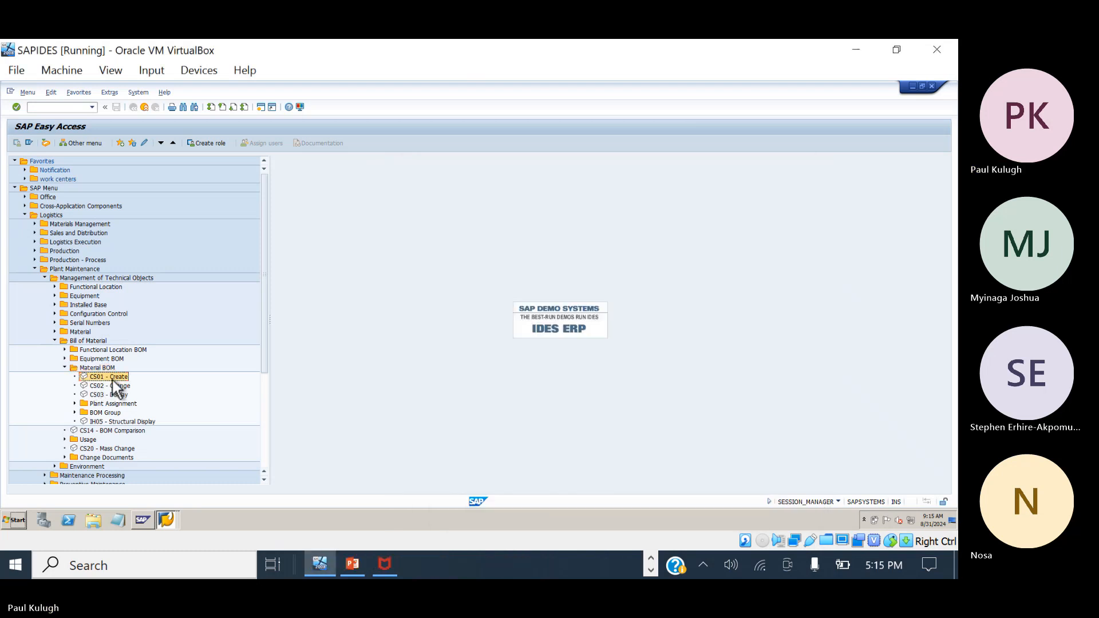
double_click(100, 379)
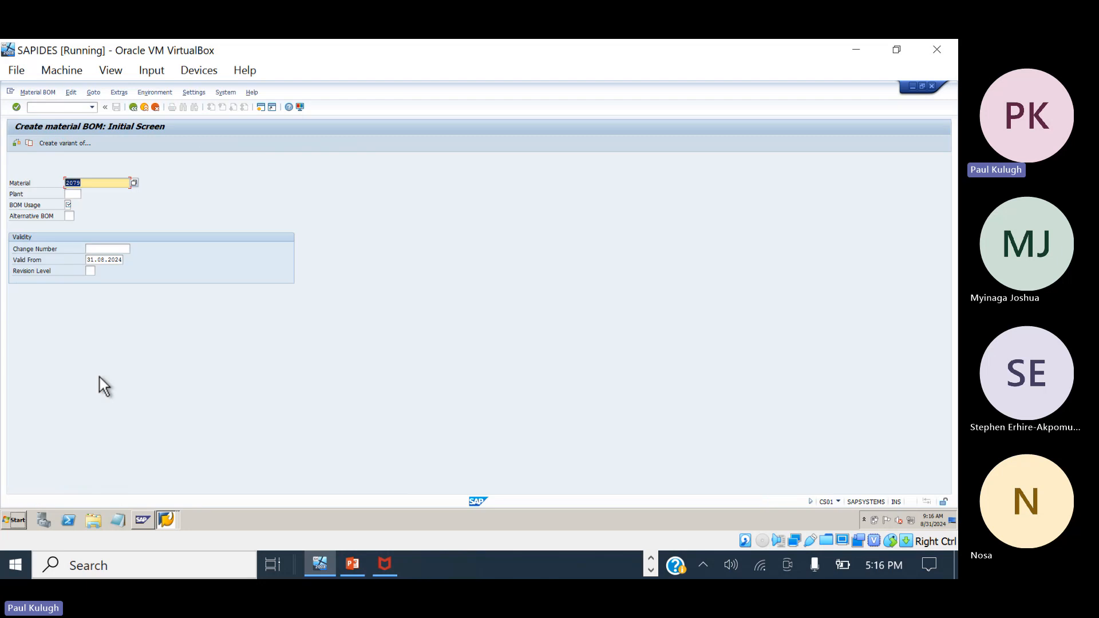
key(BackSpace)
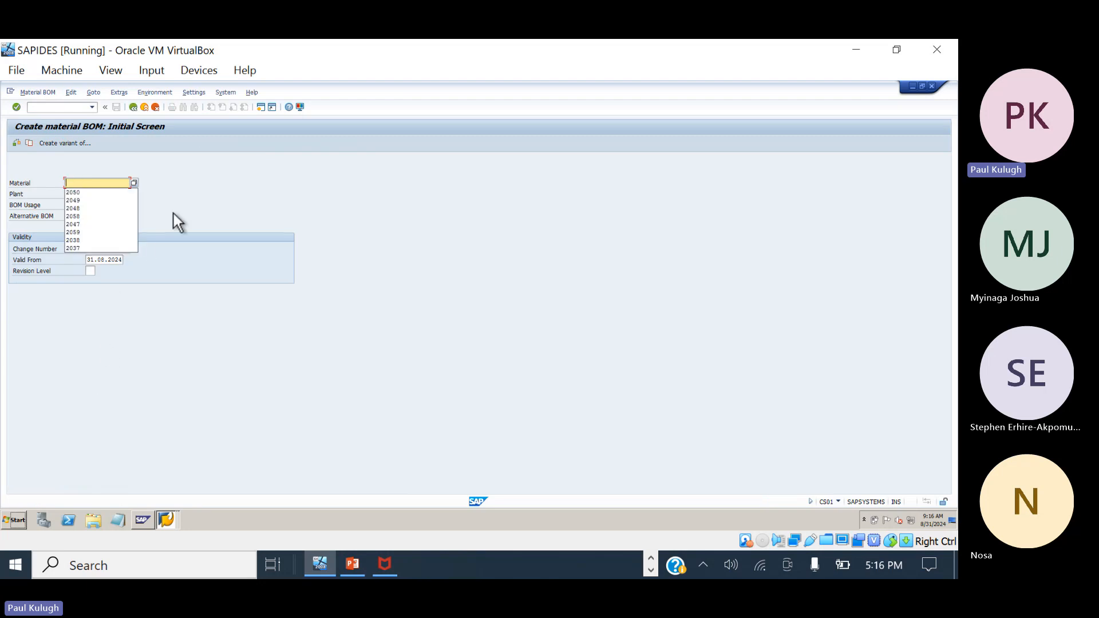
click(279, 172)
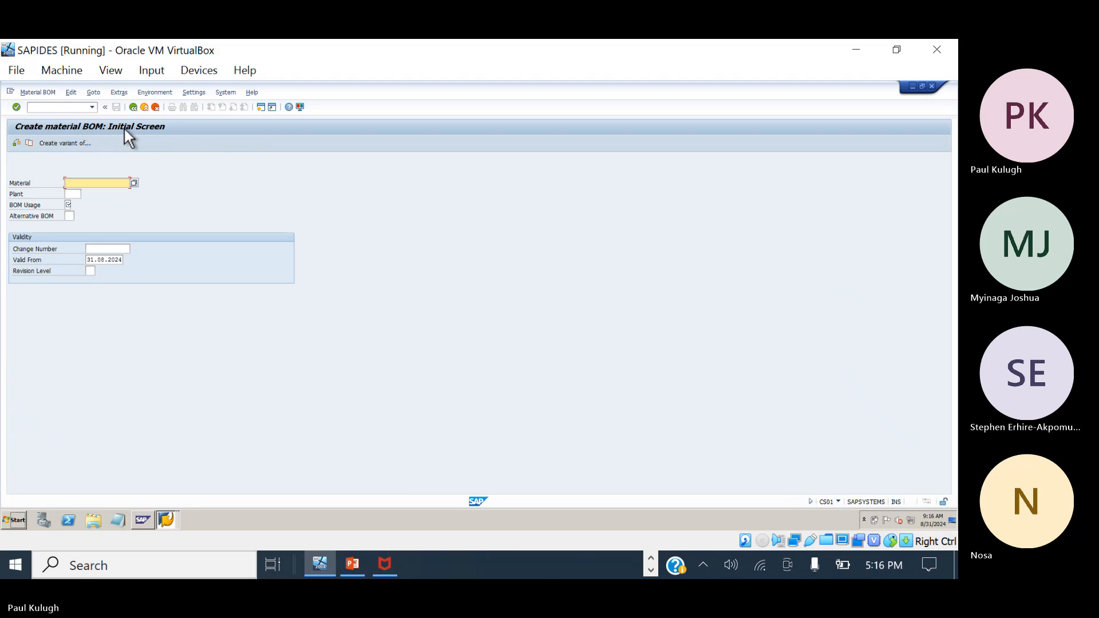
Check the BOM Structure List slide in PowerPoint and return to the material BOM screen in SAP.
click(355, 563)
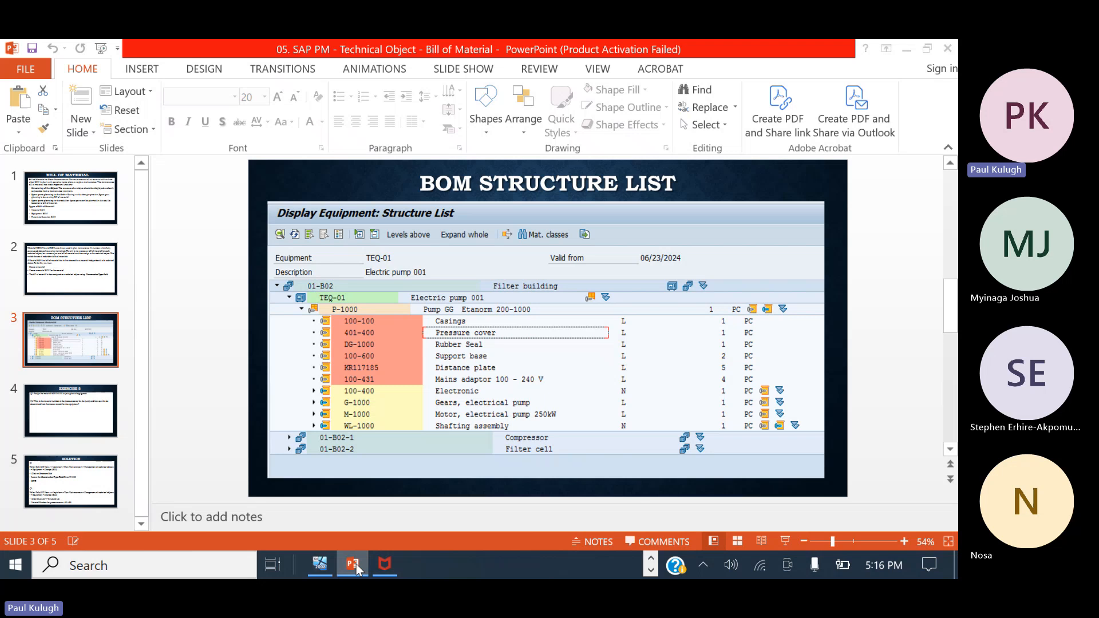
click(356, 564)
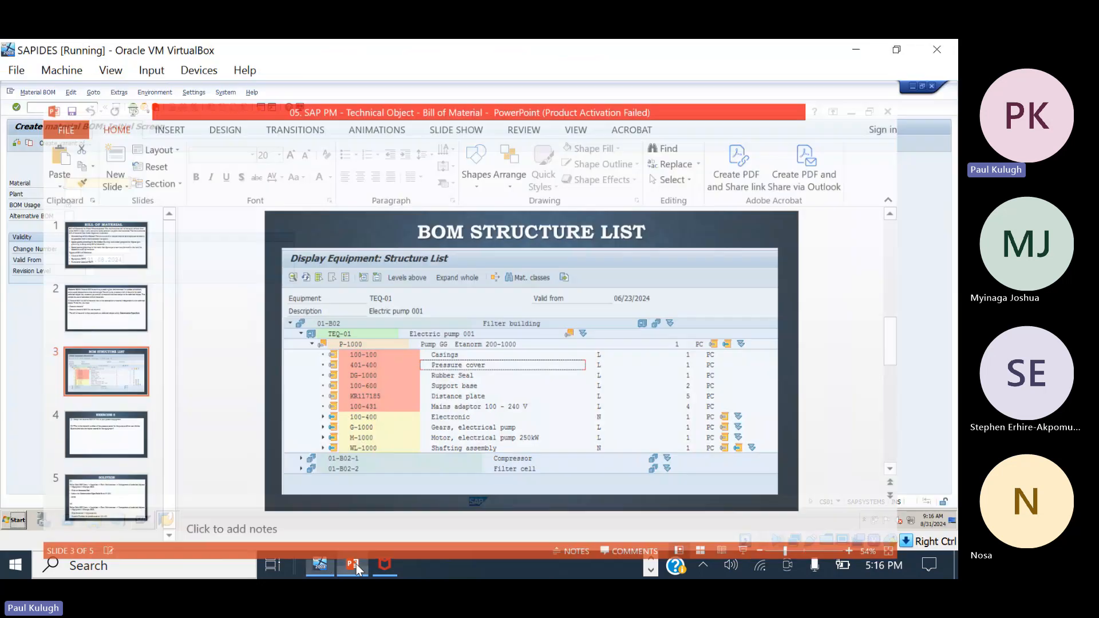
Look up the construction type number in the Notepad notes and enter 2067 as the BOM material in SAP.
click(650, 558)
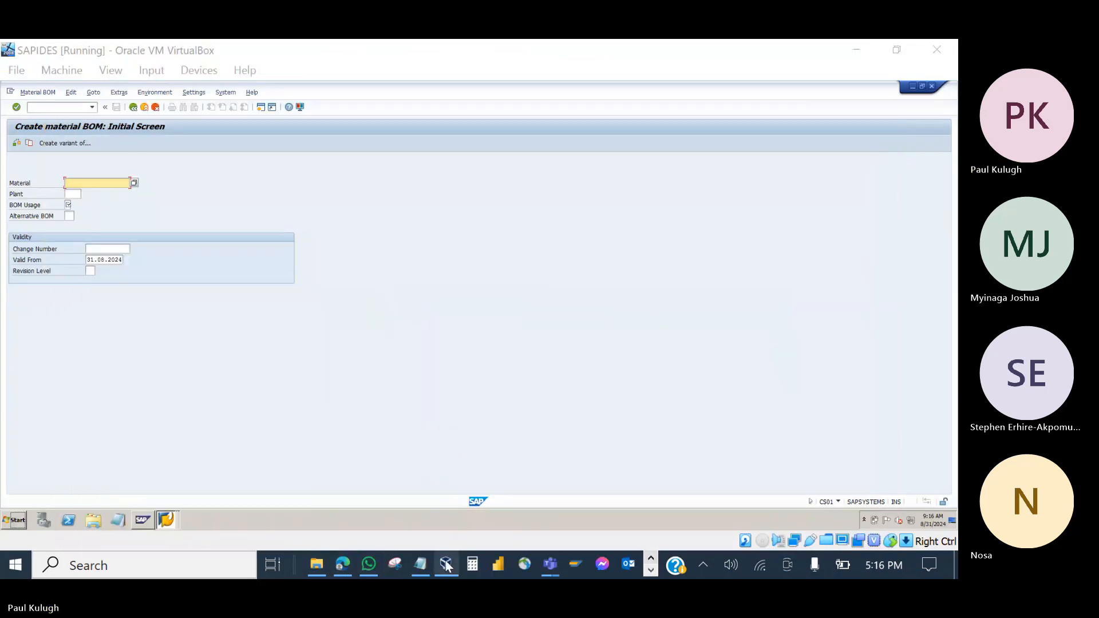
click(419, 567)
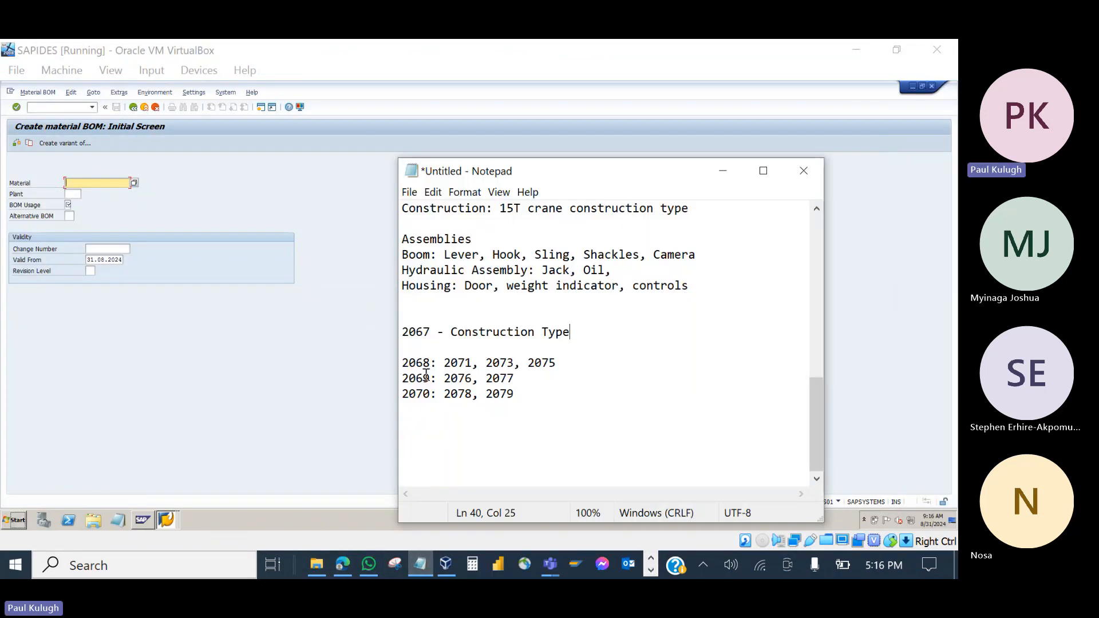
double_click(417, 333)
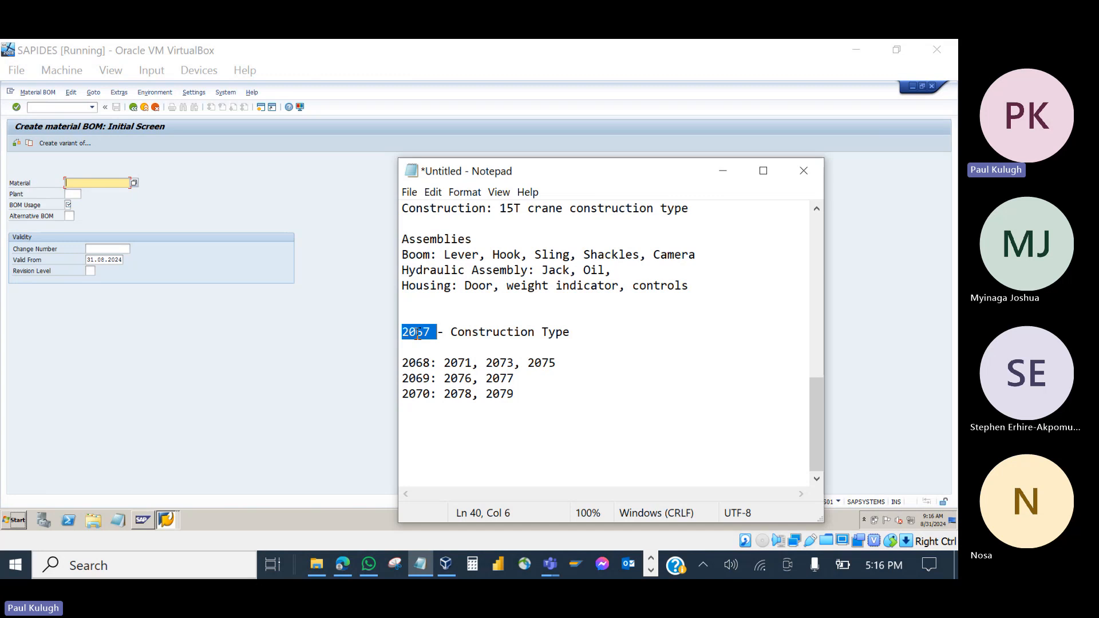
click(90, 191)
text(P-1000)
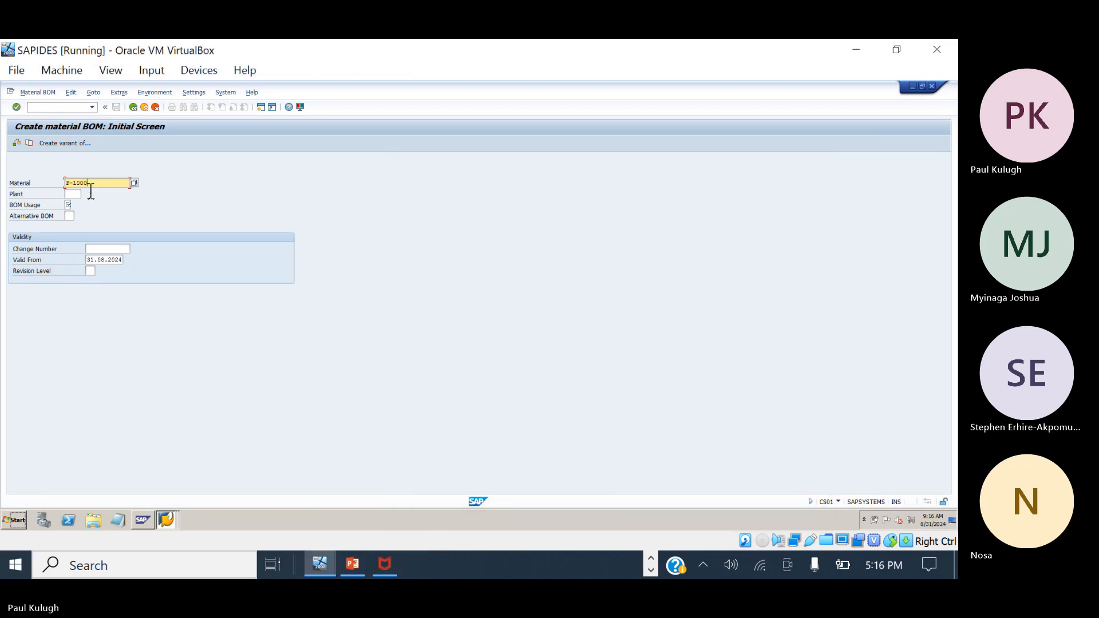
key(BackSpace)
key(BackSpace)
key(BackSpace)
key(BackSpace)
key(BackSpace)
key(BackSpace)
text(2067)
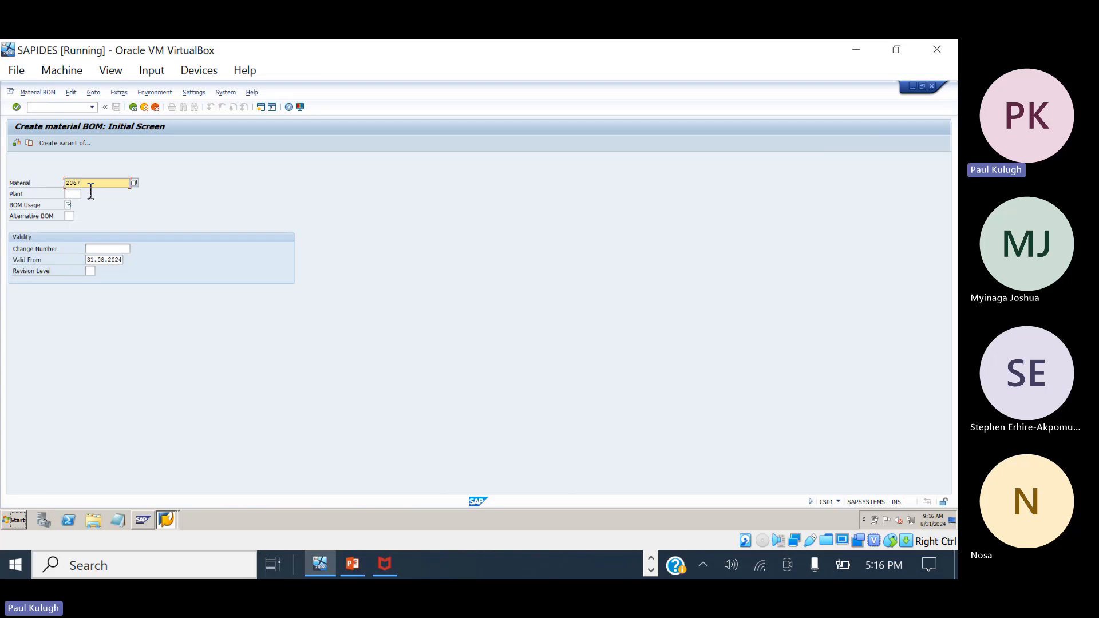
Set the plant for the material BOM to 1000.
click(75, 196)
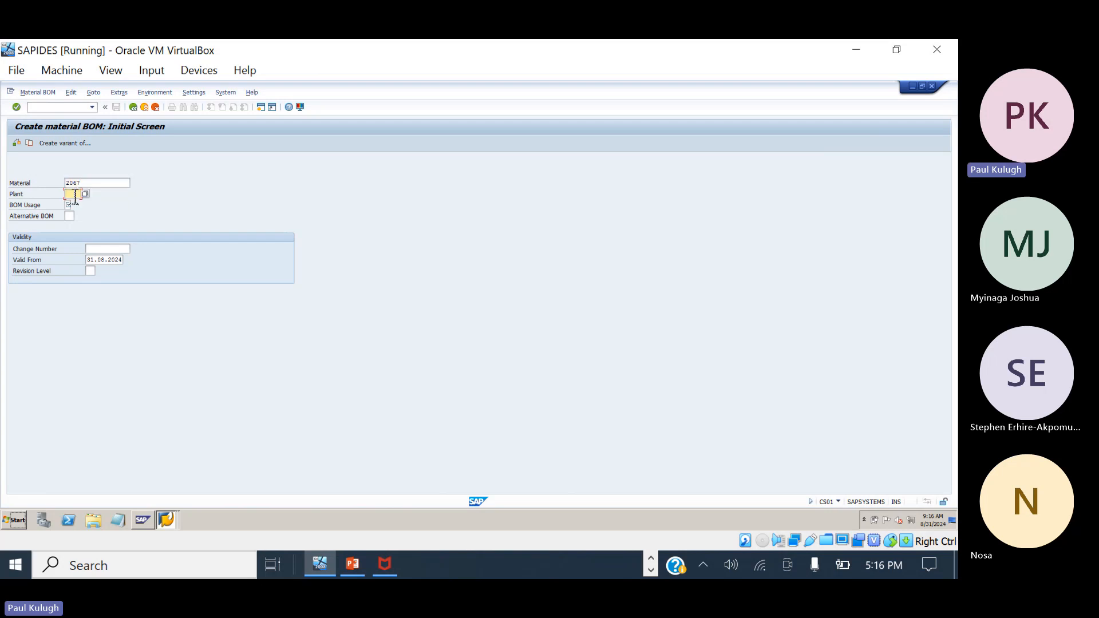
click(87, 185)
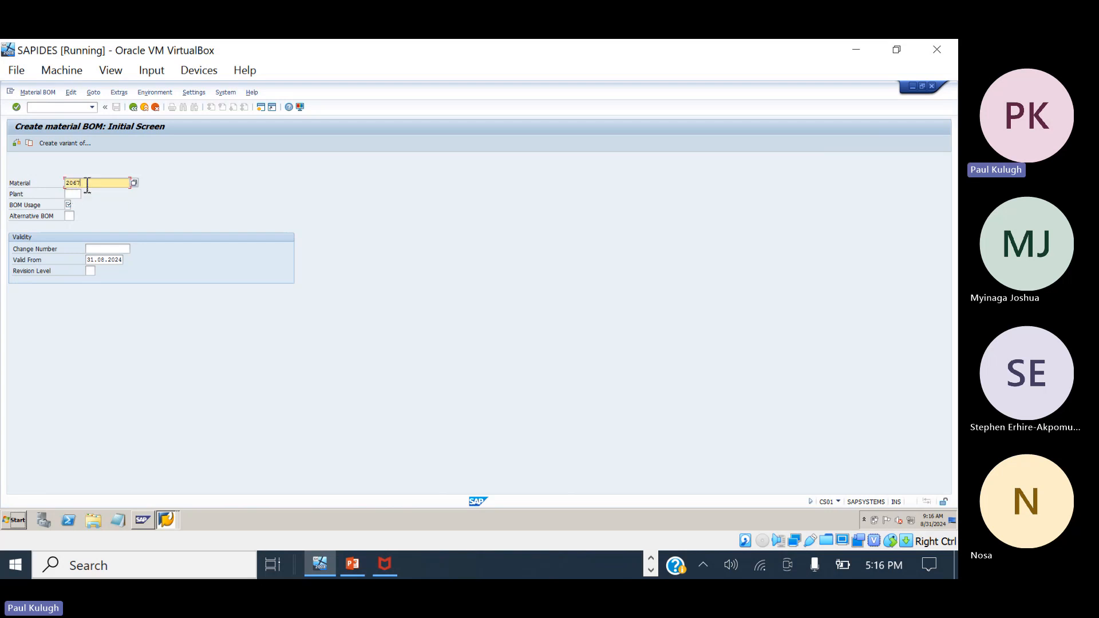
click(81, 194)
text(1000)
click(80, 182)
Choose BOM usage 4, Plant maintenance, and continue to the general item overview.
click(73, 205)
click(74, 204)
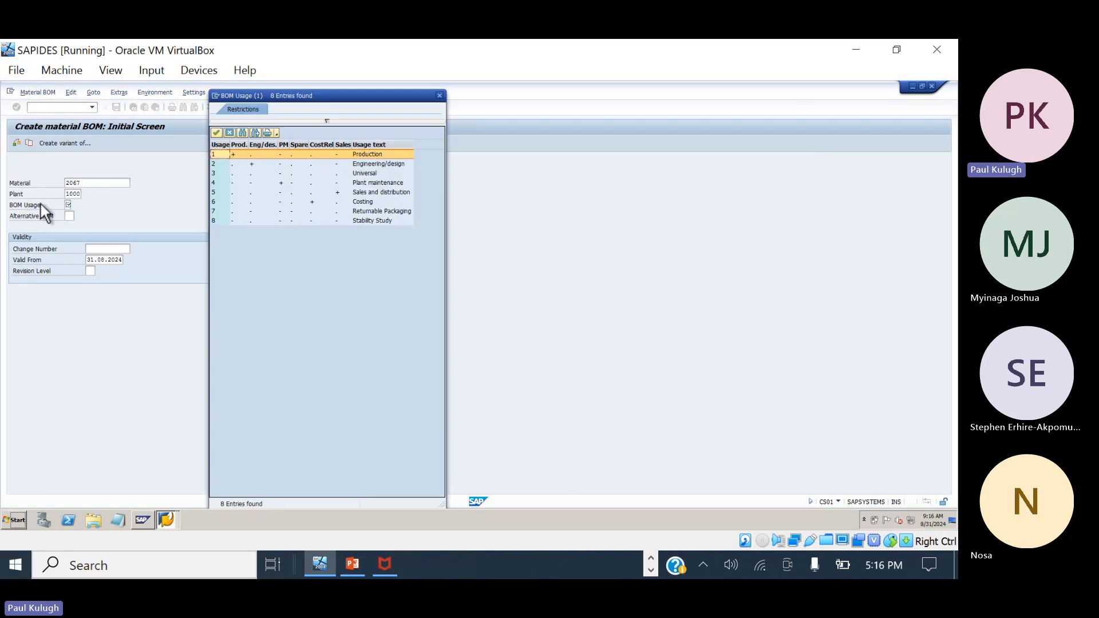
double_click(376, 183)
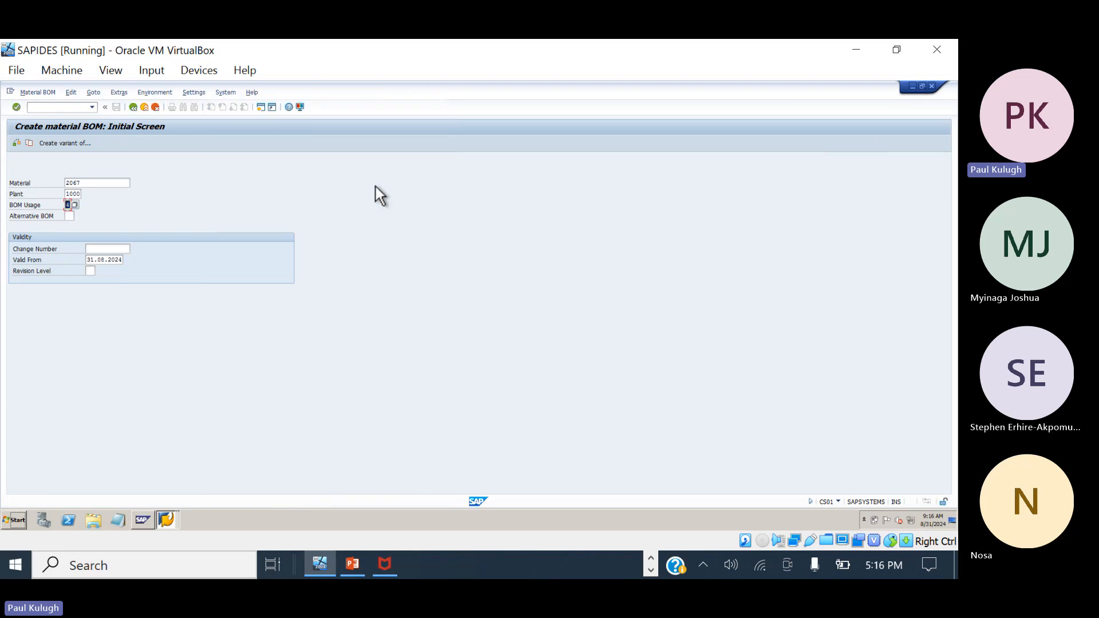
click(74, 205)
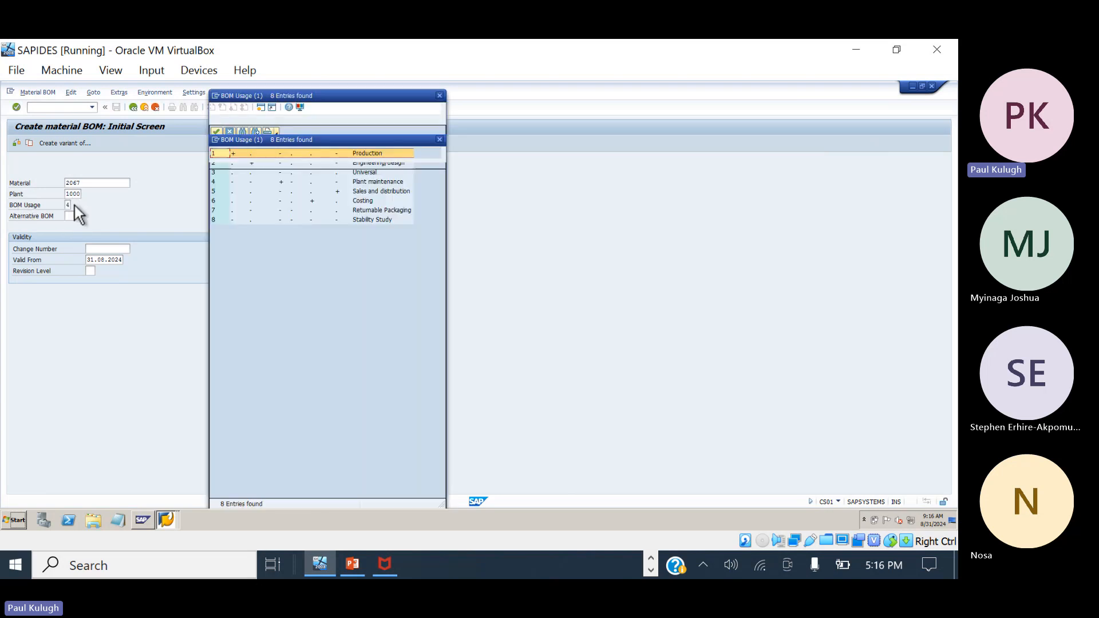
click(218, 183)
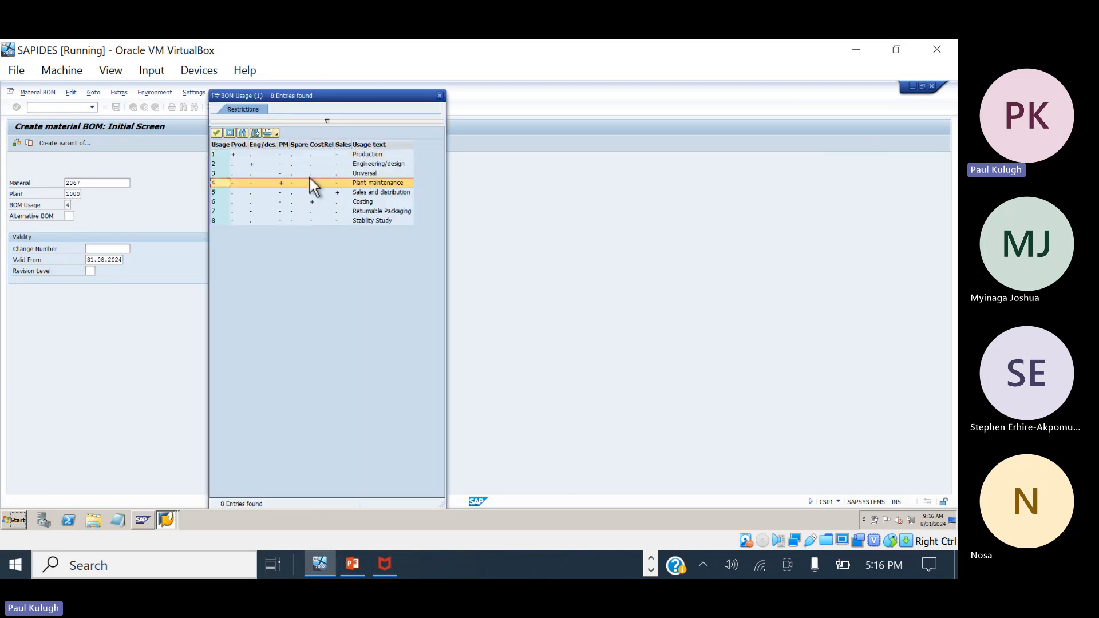
double_click(376, 182)
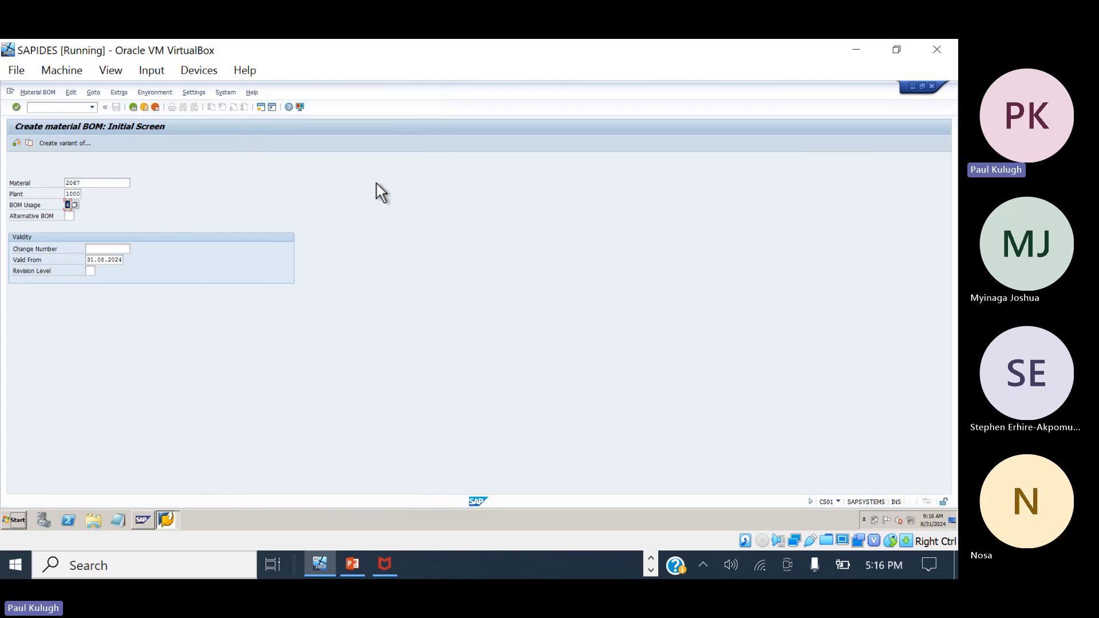
click(138, 207)
key(Return)
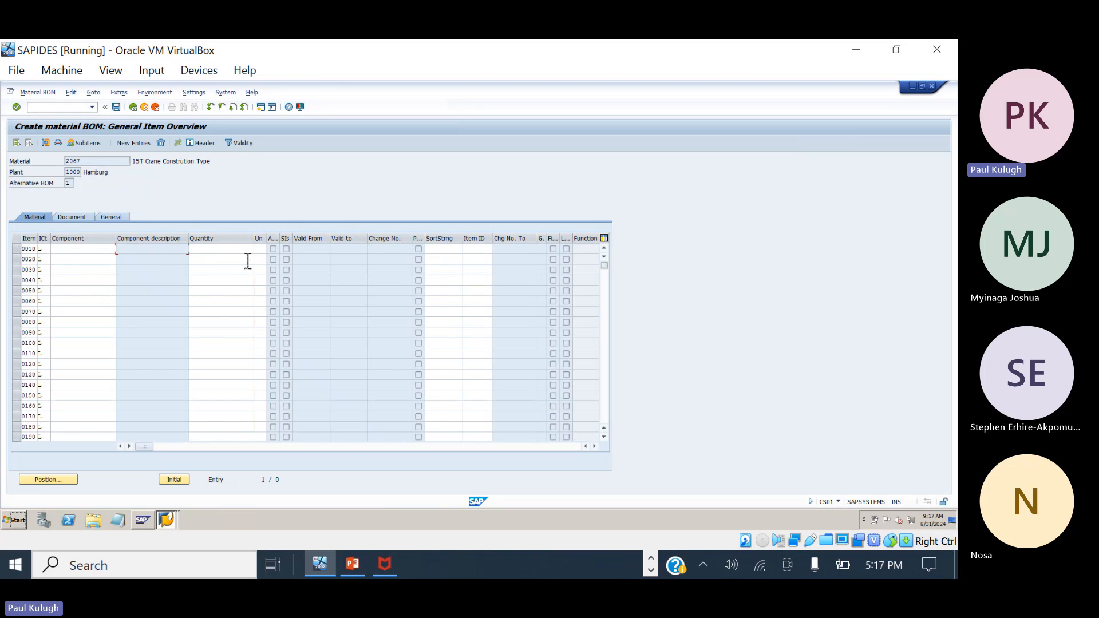
click(88, 250)
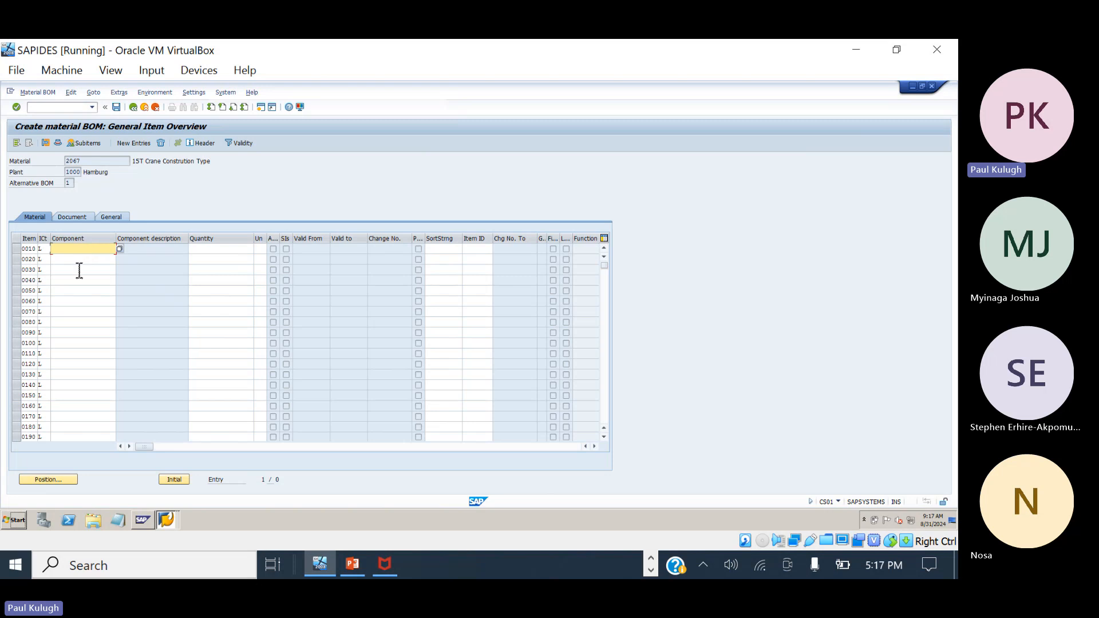
click(79, 270)
click(77, 261)
click(77, 250)
click(76, 261)
click(74, 271)
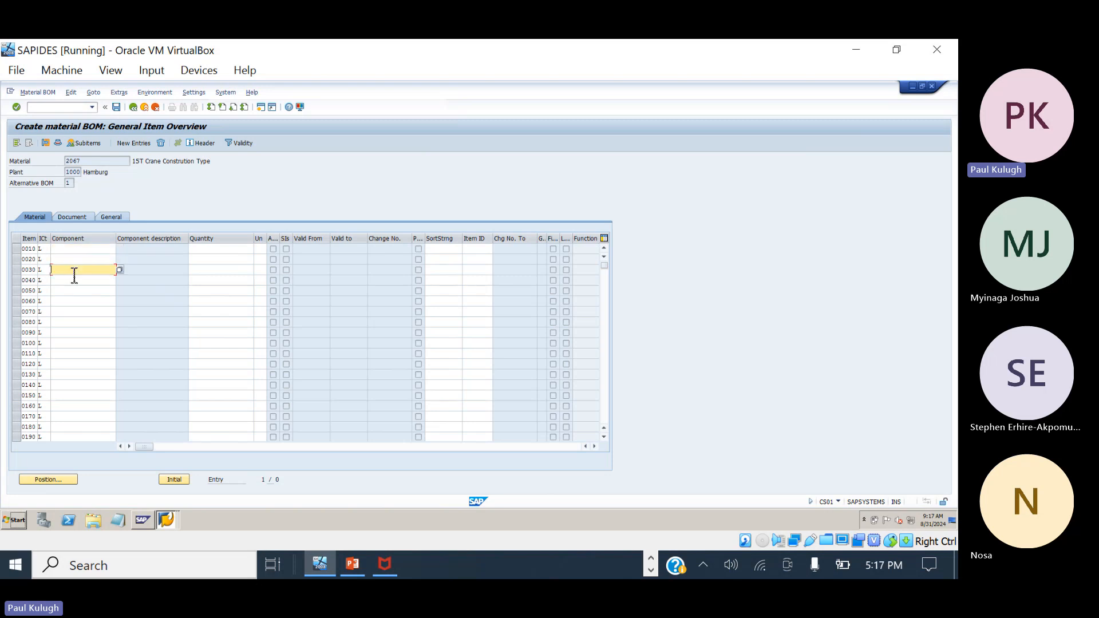
Check the assembly numbers in the Notepad notes and enter components 2068, 2069 and 2070 in items 0010 to 0030.
click(68, 250)
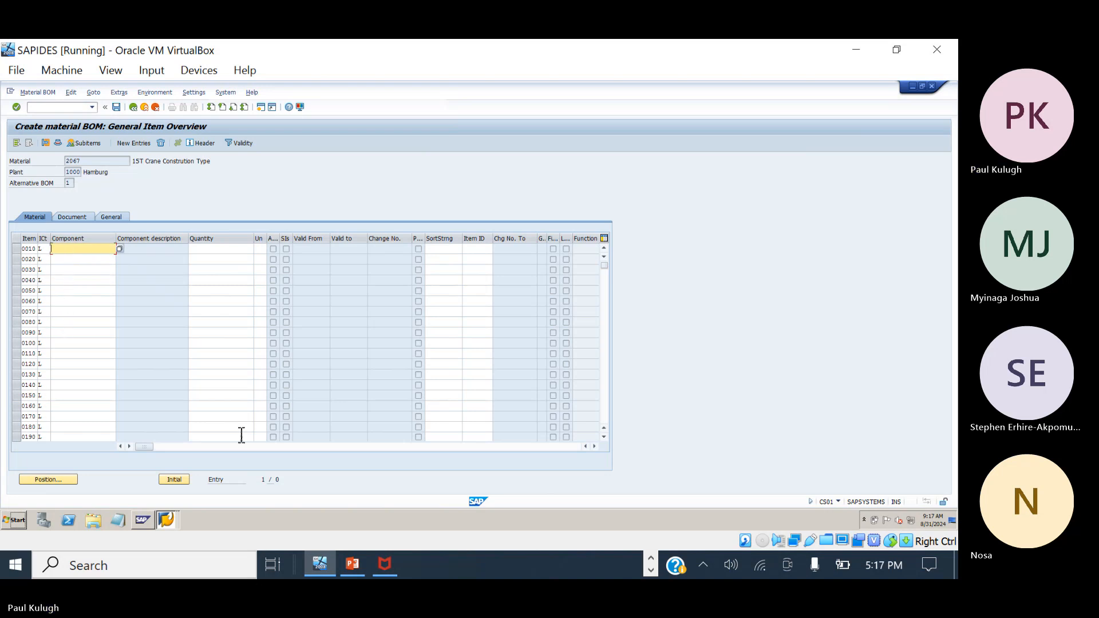
click(650, 562)
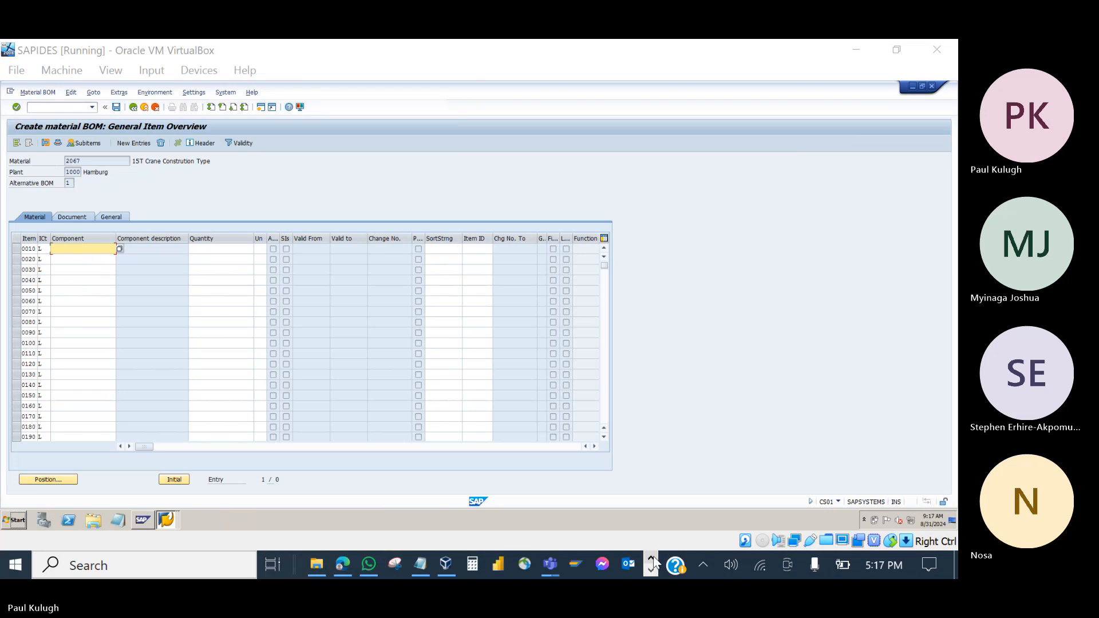
click(420, 564)
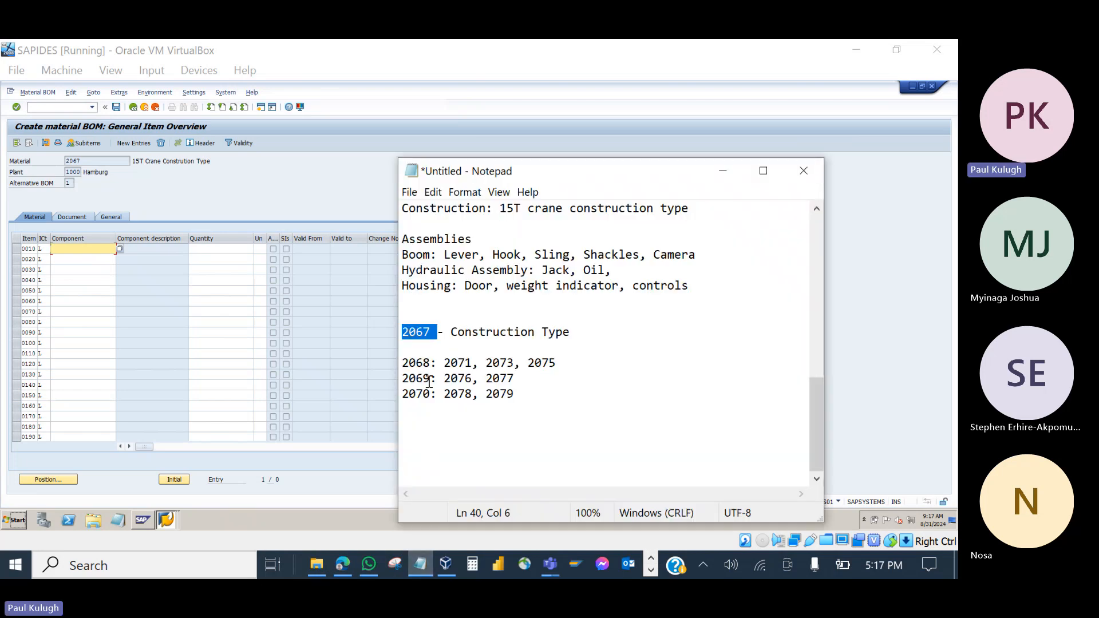
click(99, 252)
text(2068)
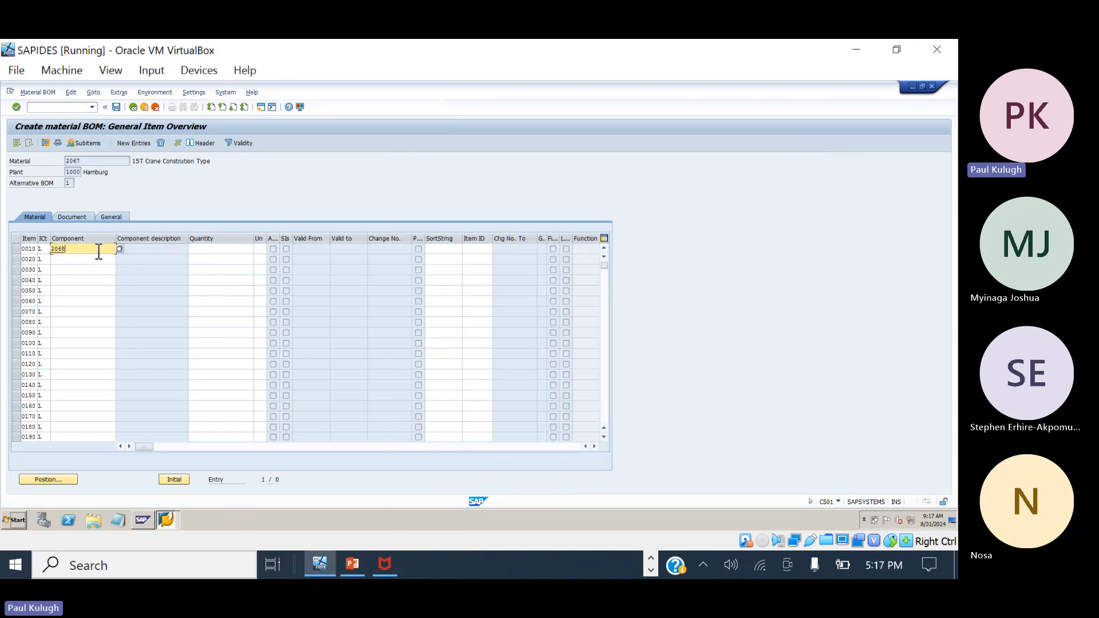
click(94, 262)
text(20)
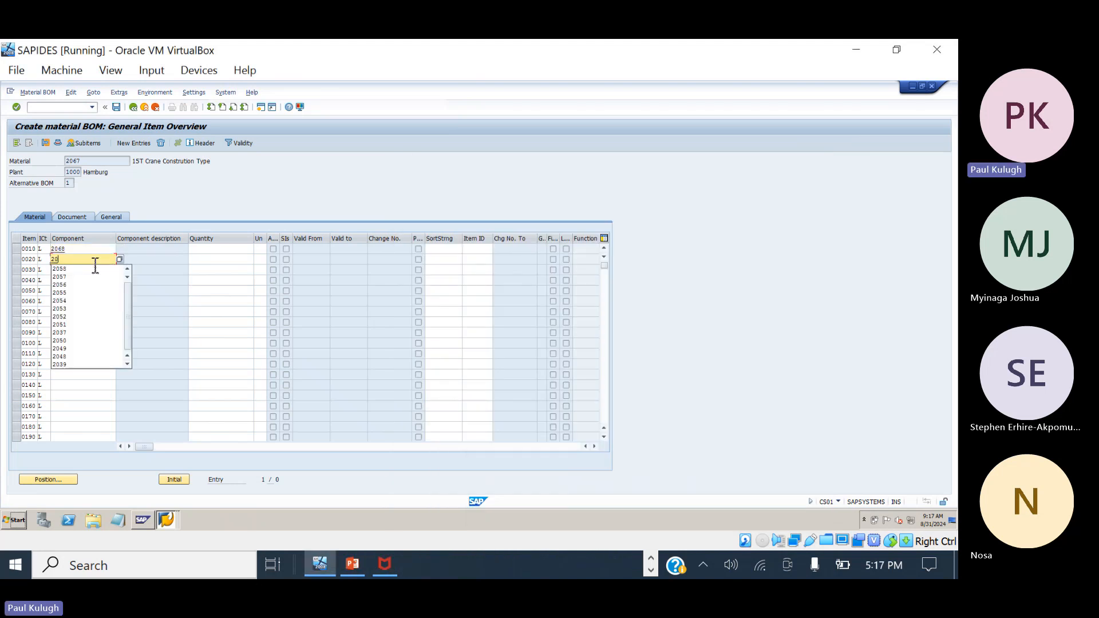
text(69)
click(96, 271)
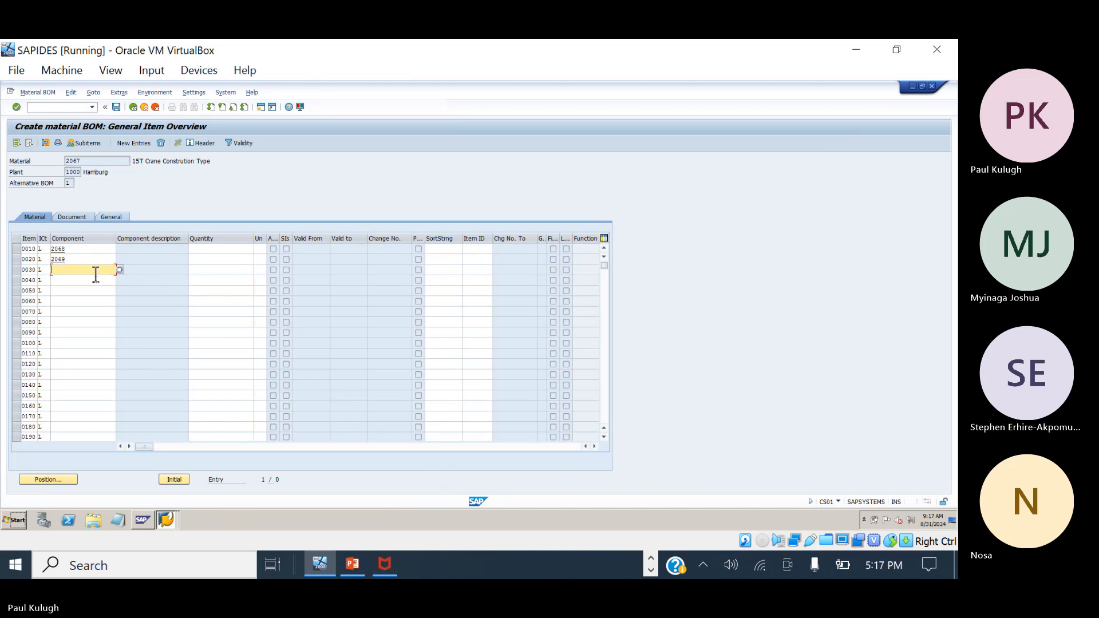
text(207)
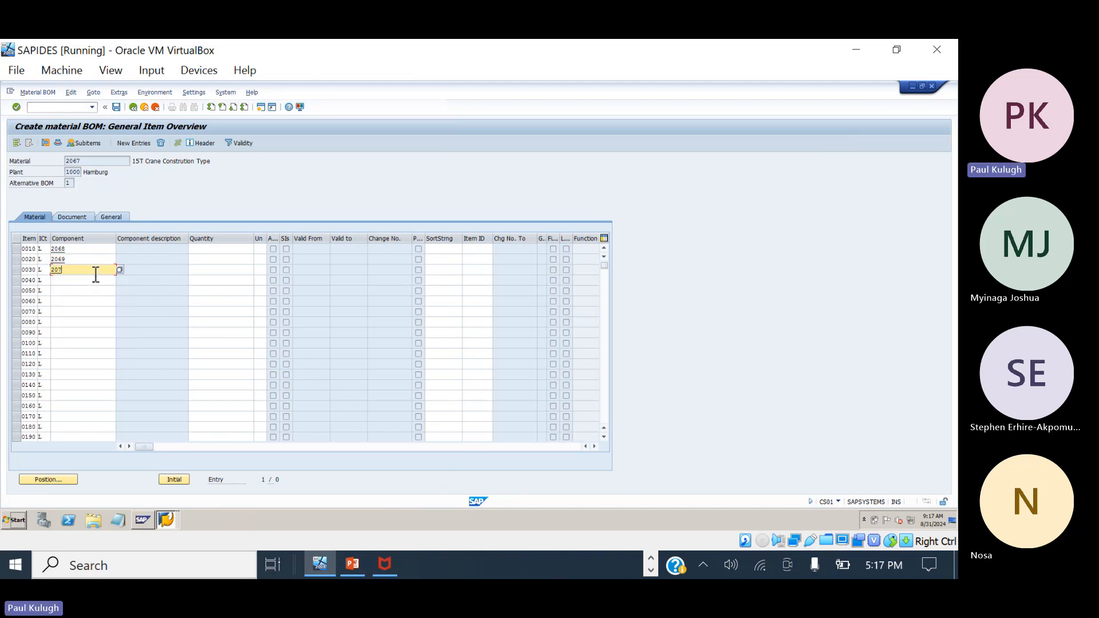
text(0)
Widen the ICt column in the BOM item table.
click(218, 163)
click(71, 272)
click(82, 261)
click(82, 252)
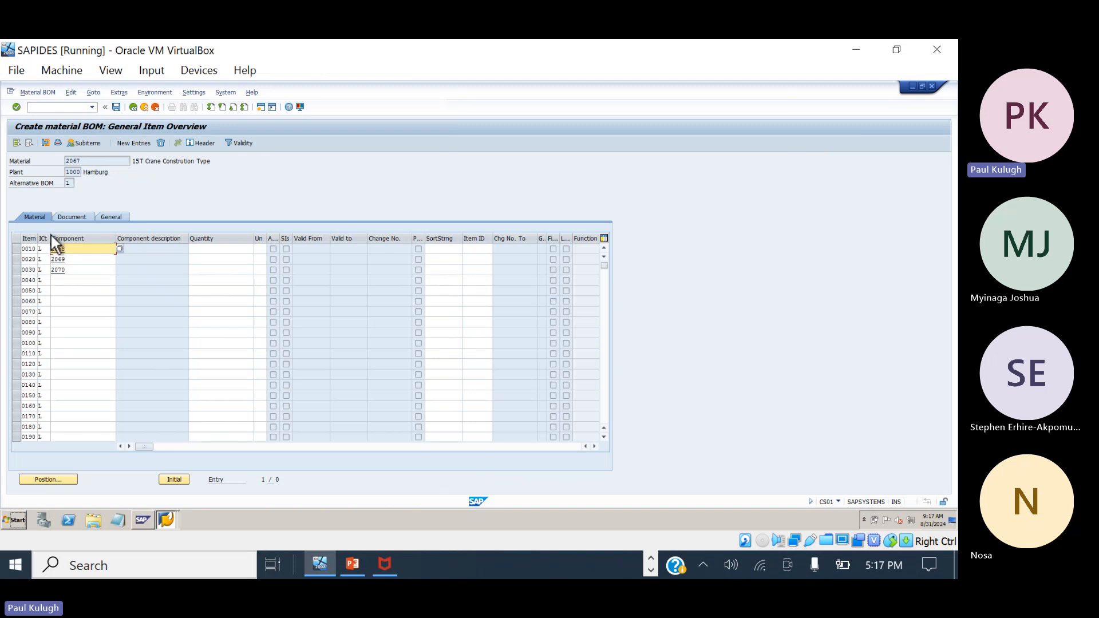
drag(53, 243, 70, 243)
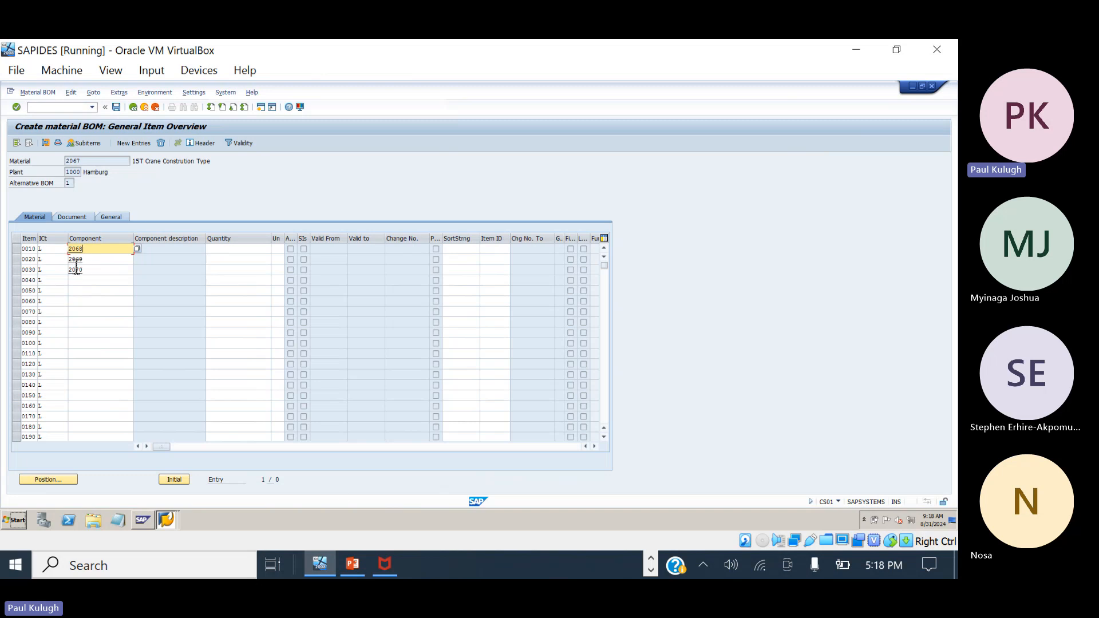
Review the assembly and part numbers in the Notepad notes, and return to SAP to exit the material BOM overview.
click(651, 570)
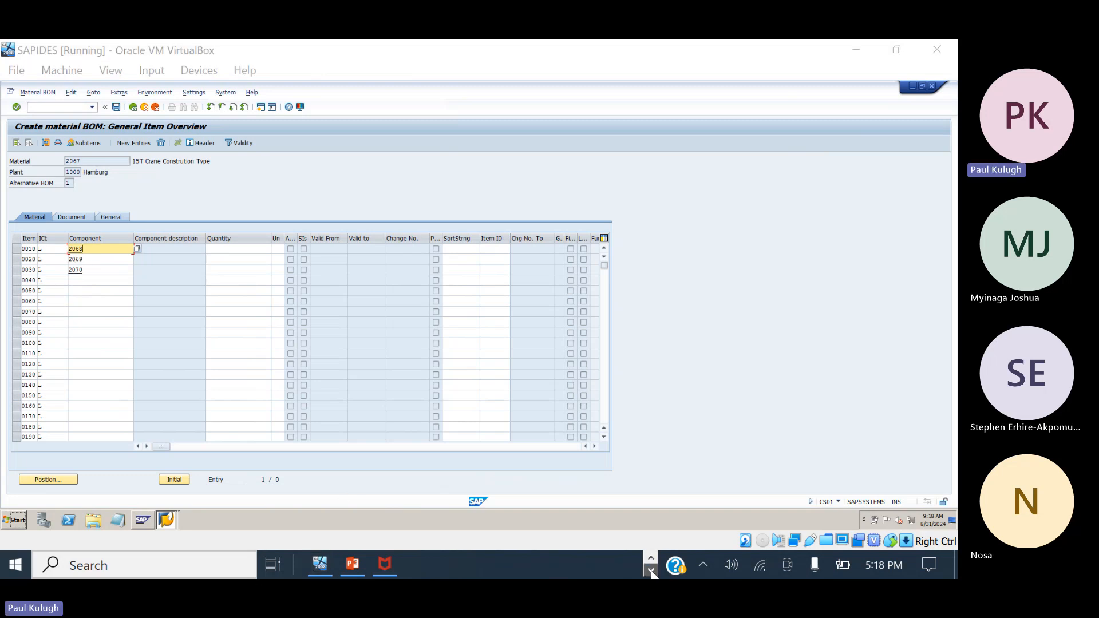
click(651, 559)
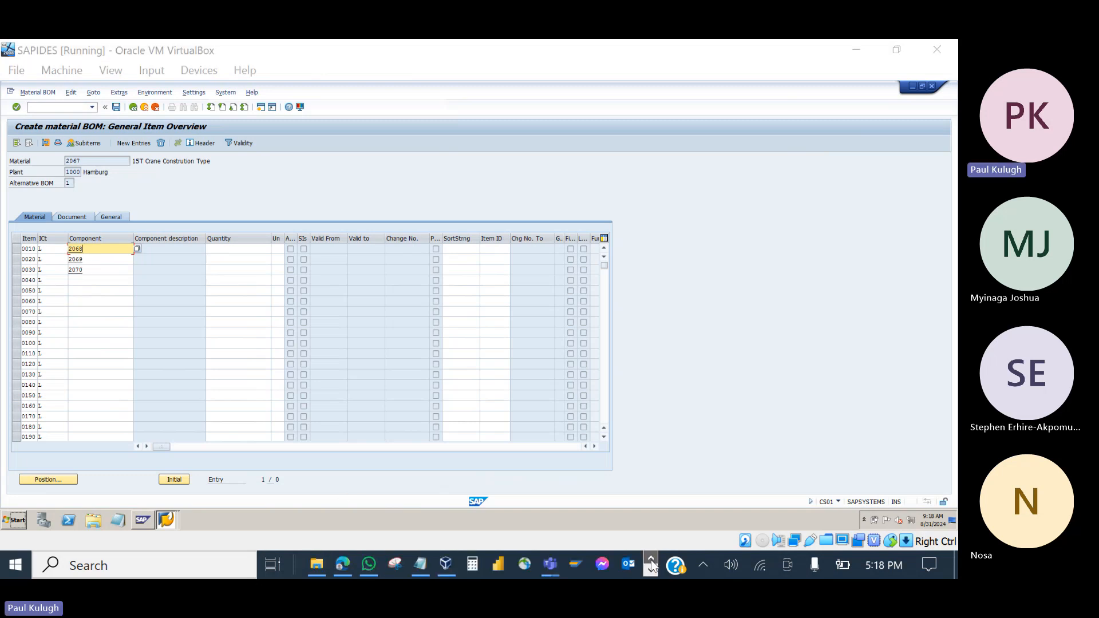
click(419, 565)
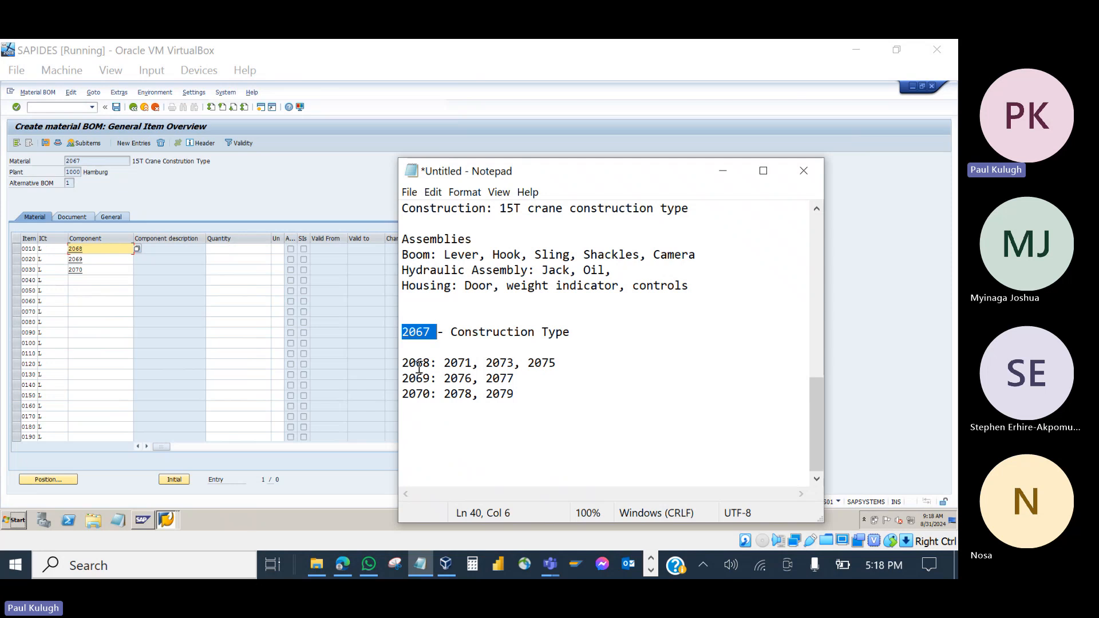
click(327, 203)
click(146, 107)
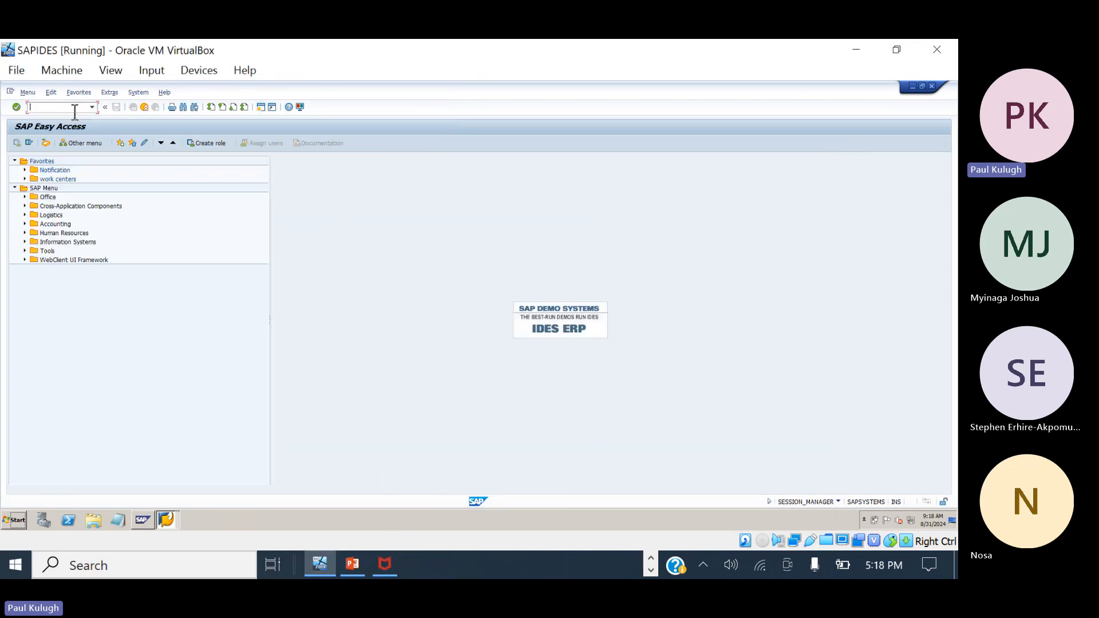
Start MM01 to create a material and set its material type to Maintenance assembly.
text(mm01)
key(Return)
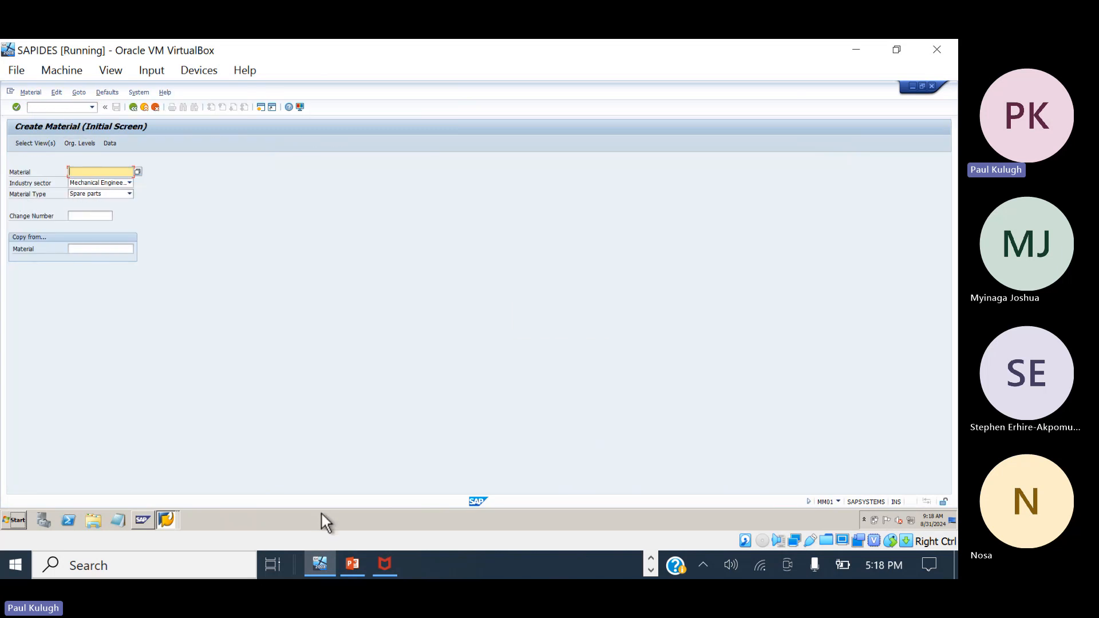
click(123, 197)
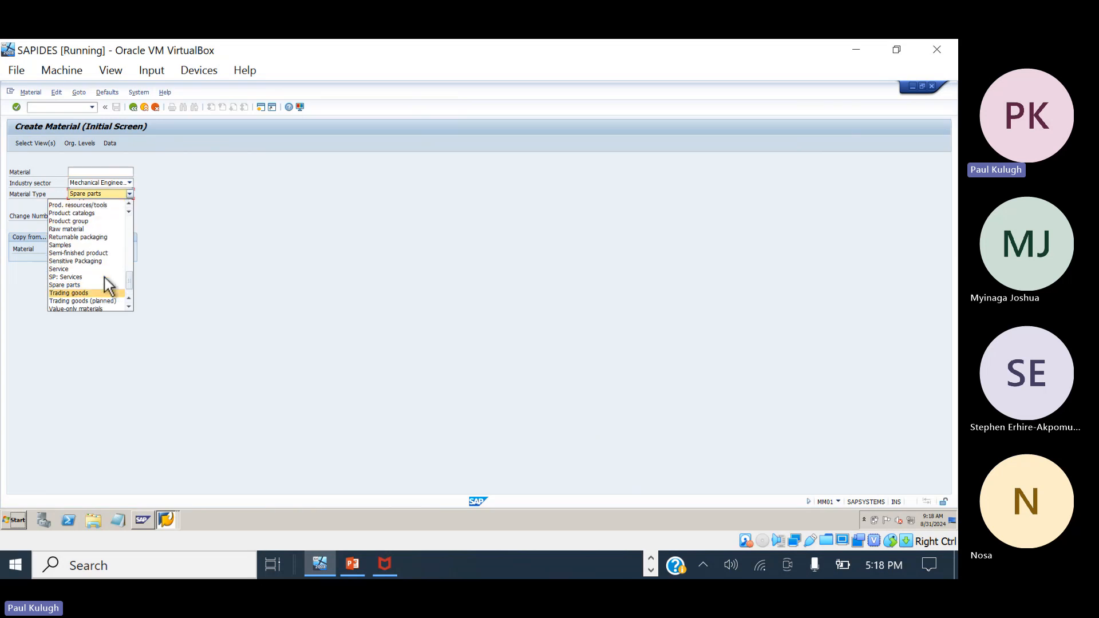
scroll(104, 277, up, 5)
scroll(104, 277, up, 2)
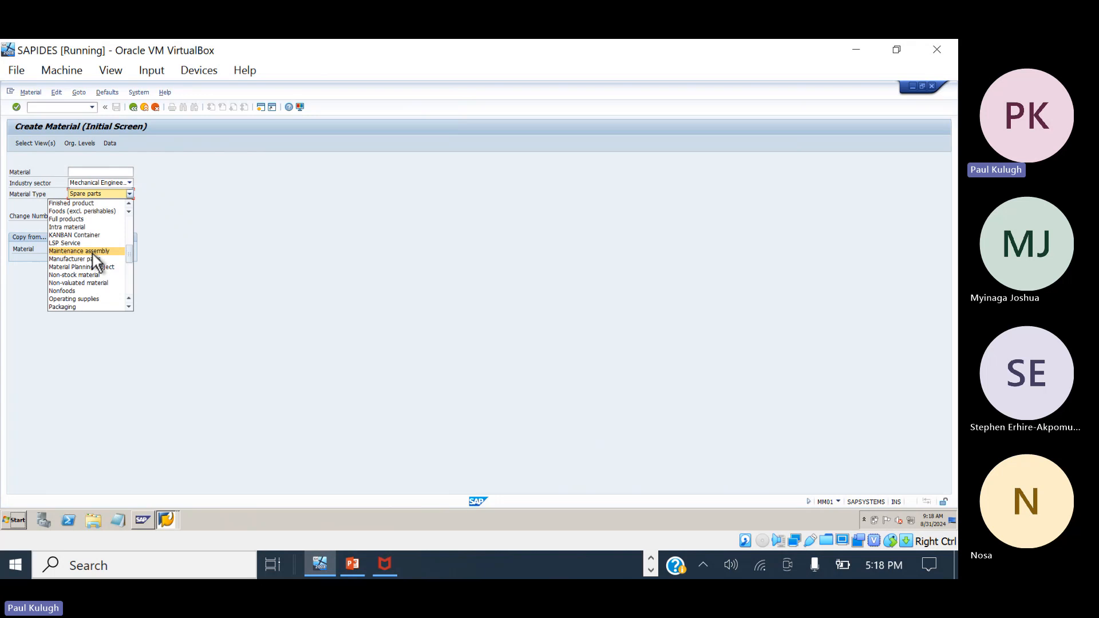
click(93, 252)
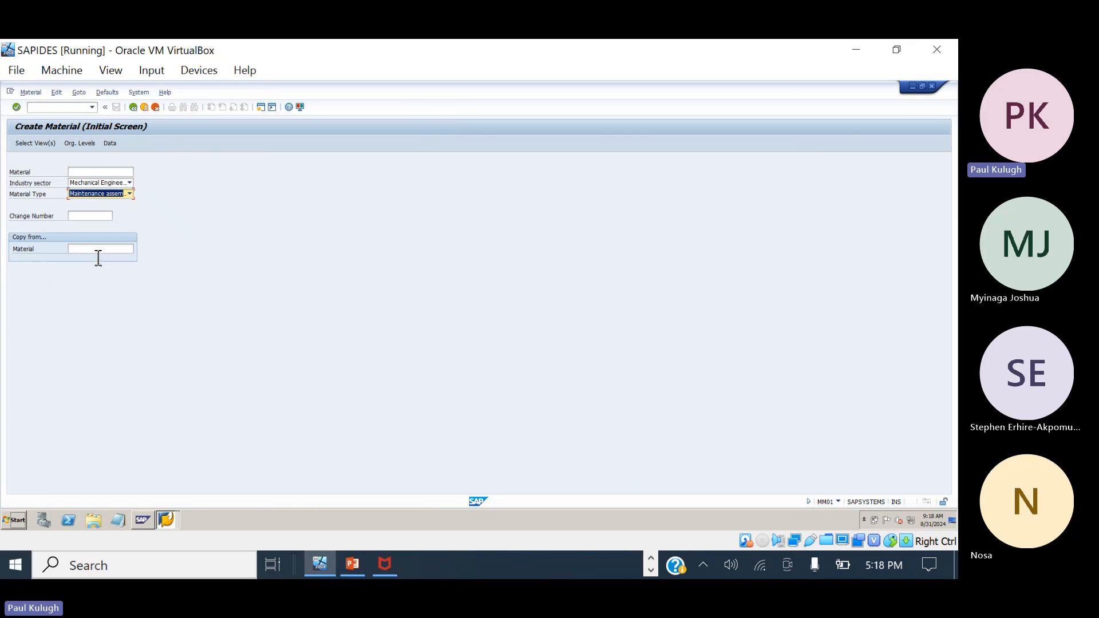
click(322, 564)
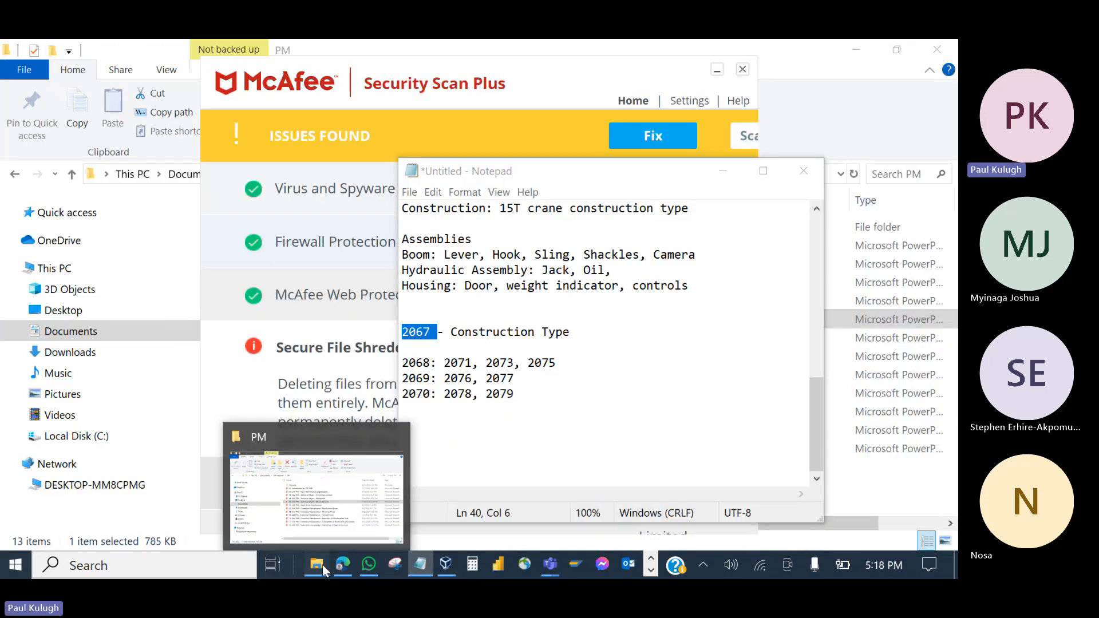
click(322, 564)
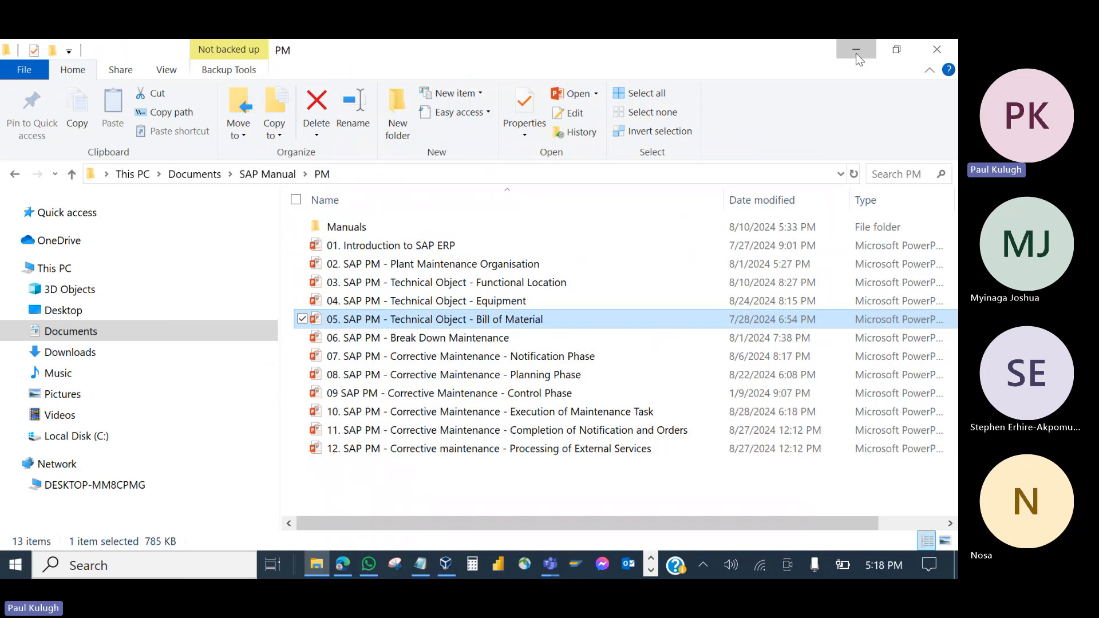
click(856, 54)
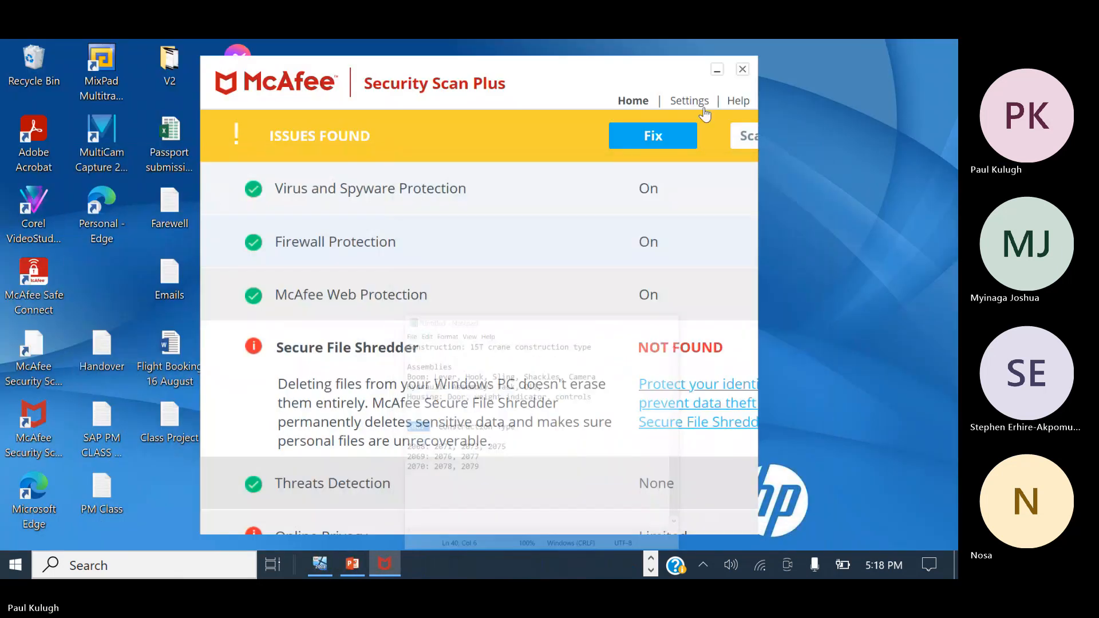
Minimize the McAfee window and return to the SAP material BOM item overview for material 2067.
click(716, 70)
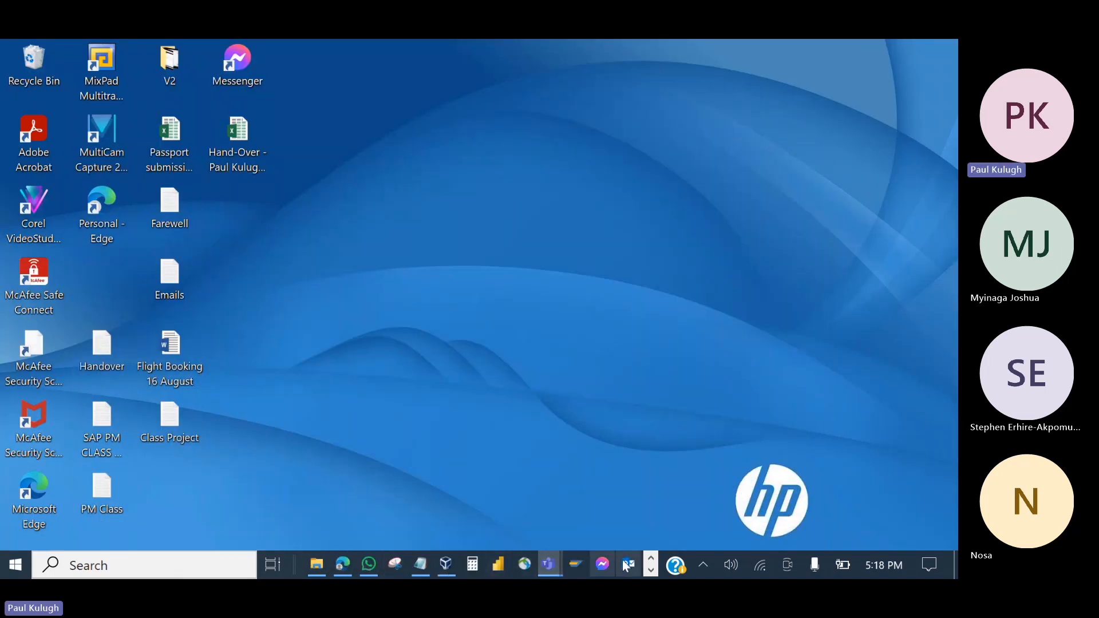
click(651, 570)
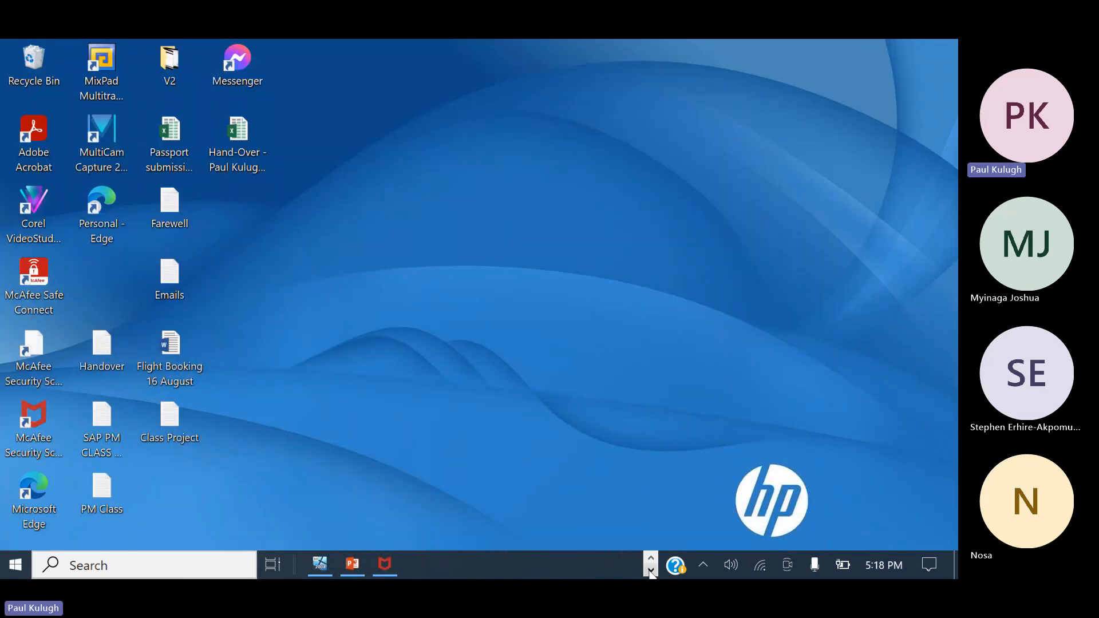
click(319, 567)
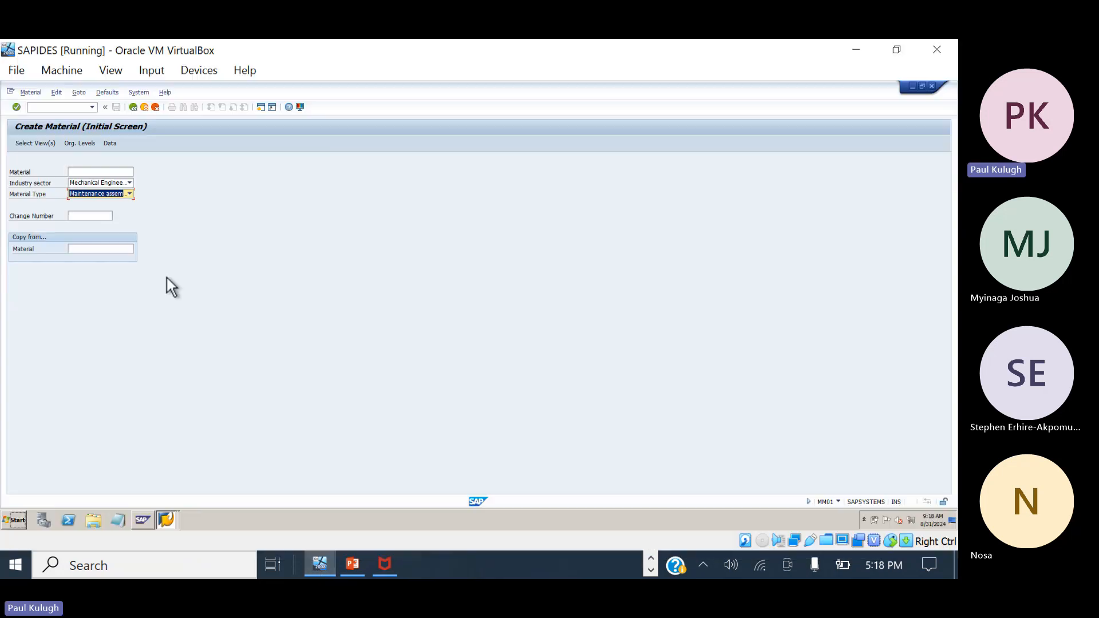
click(165, 519)
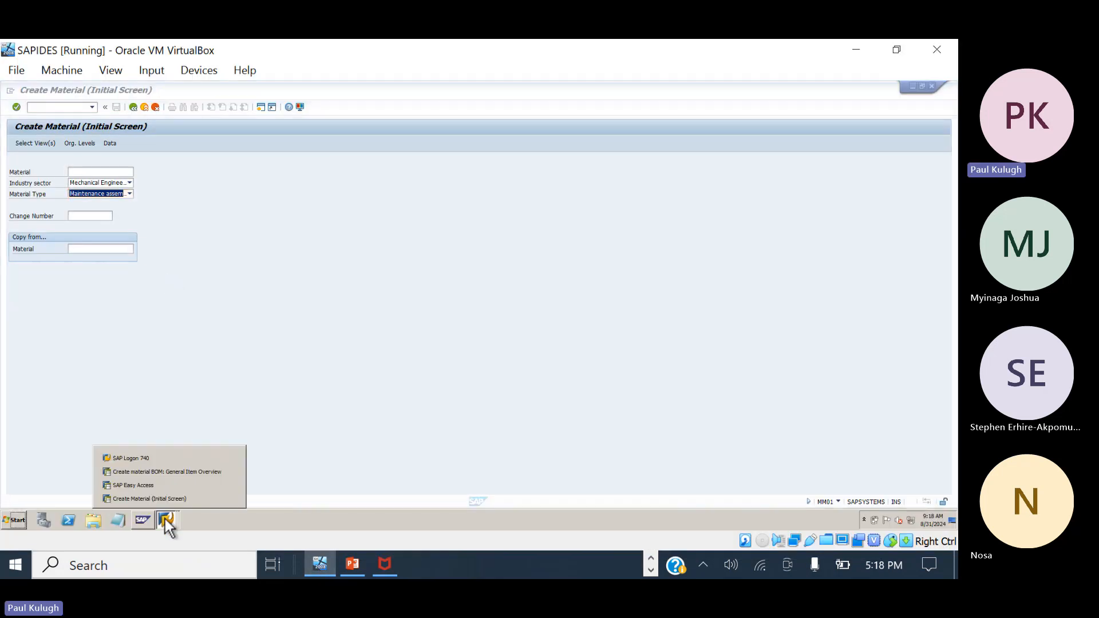
click(152, 475)
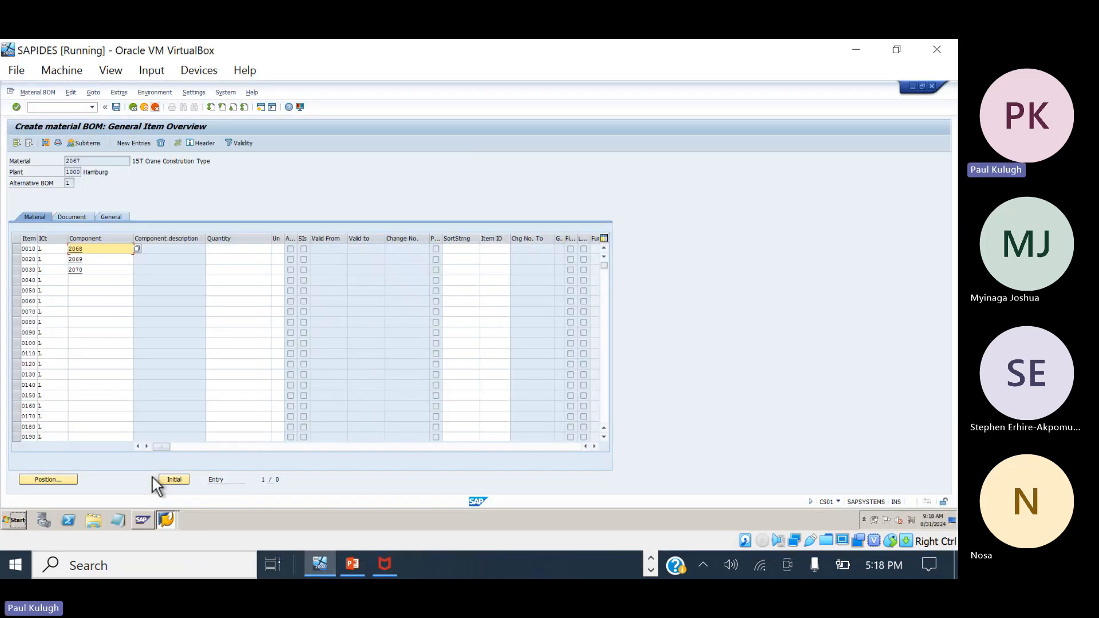
Set the item category to I (PM structure element) for BOM items 0010, 0020 and 0030.
click(53, 249)
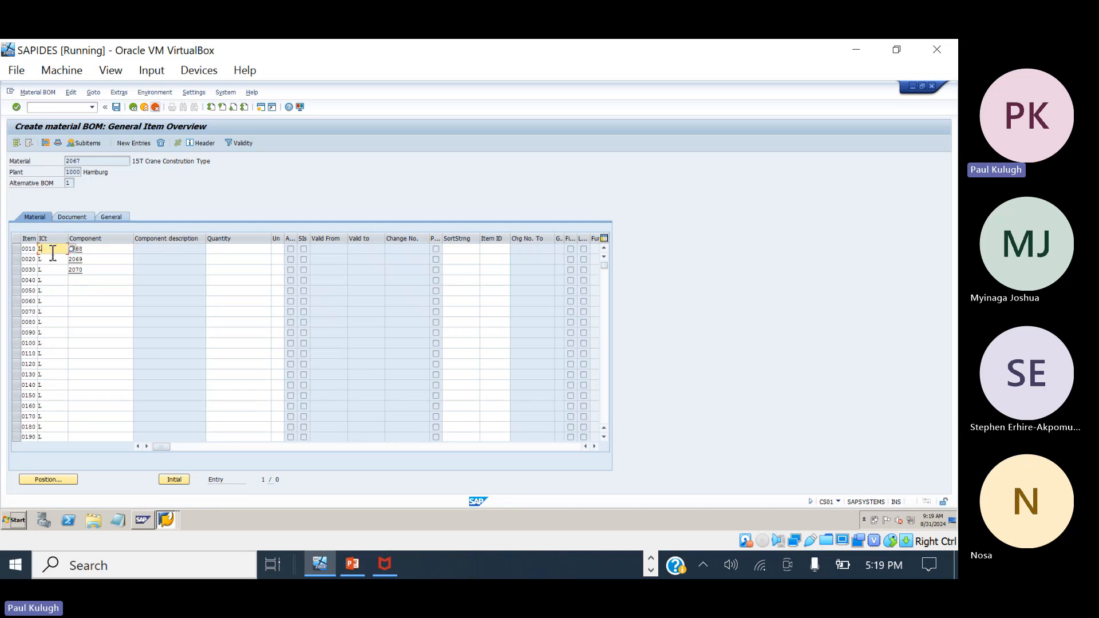
click(102, 251)
click(60, 252)
click(71, 249)
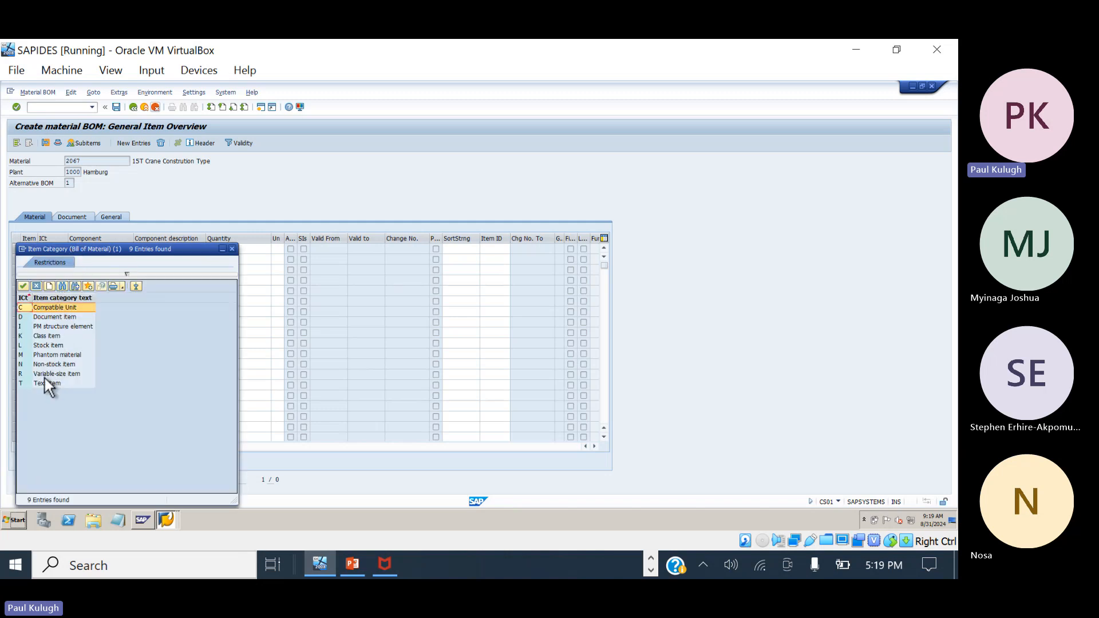
click(53, 327)
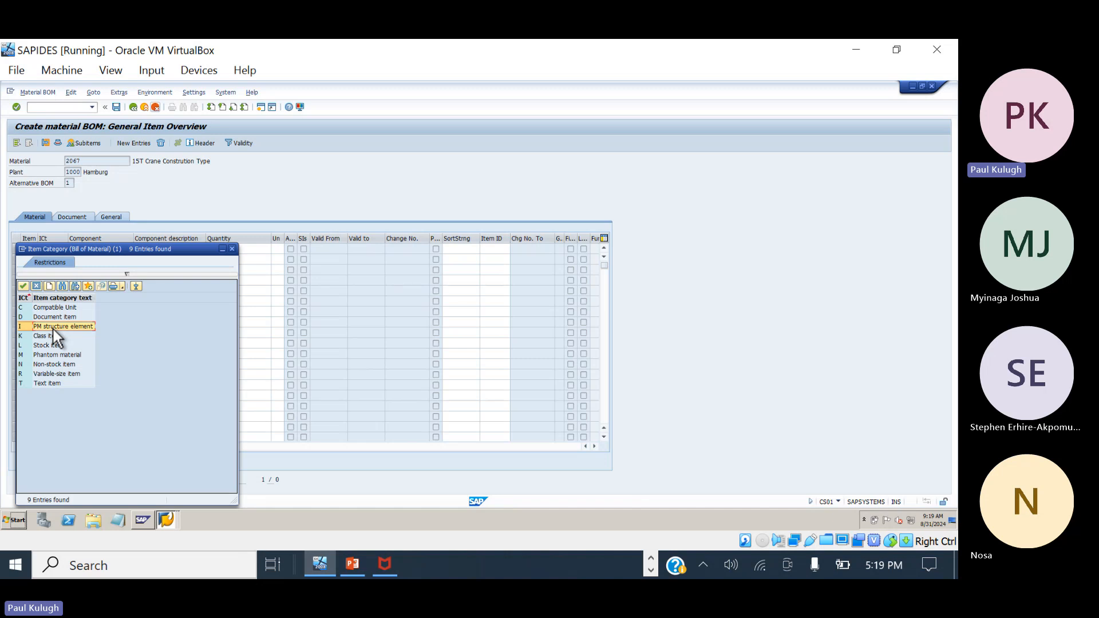
double_click(53, 328)
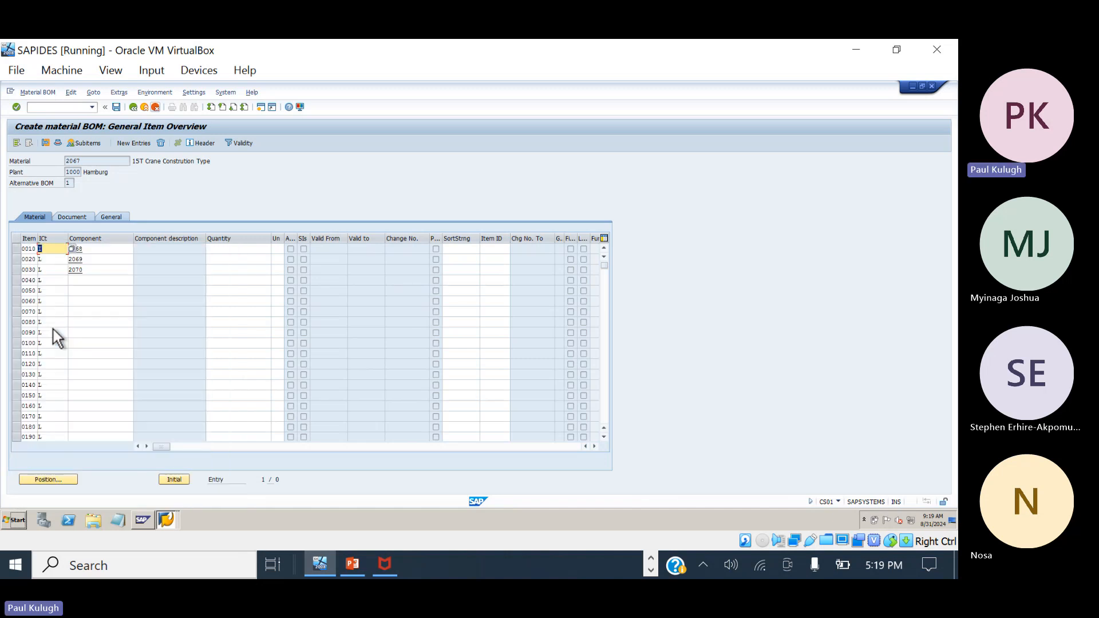
click(53, 260)
click(71, 260)
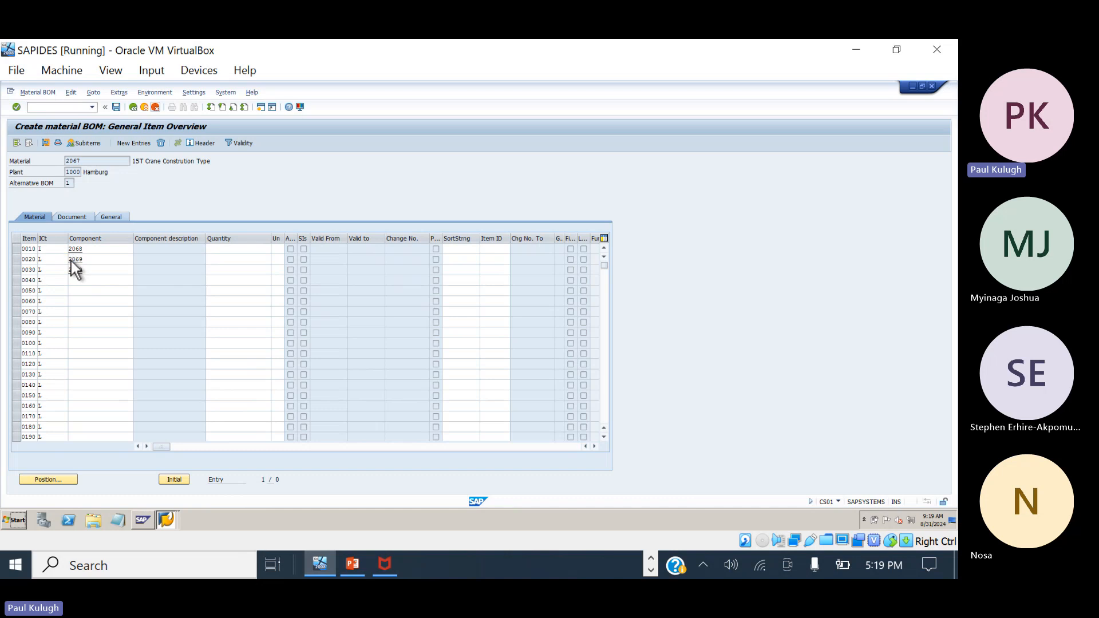
double_click(40, 332)
click(46, 270)
click(72, 270)
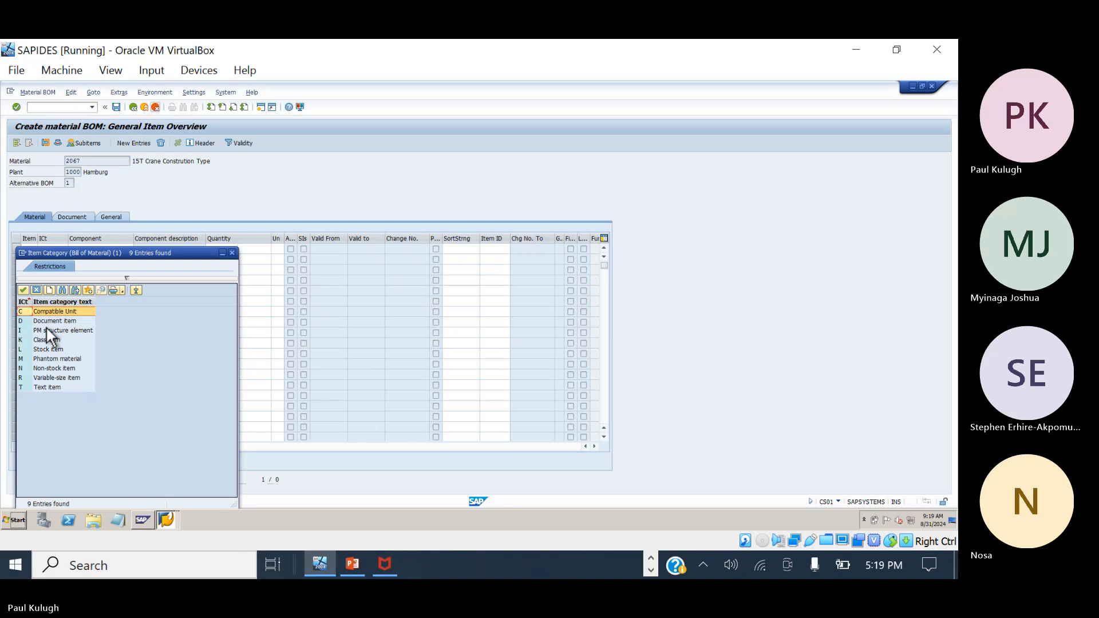
double_click(46, 329)
Enter a quantity of 1 for components 2068, 2069 and 2070.
click(93, 262)
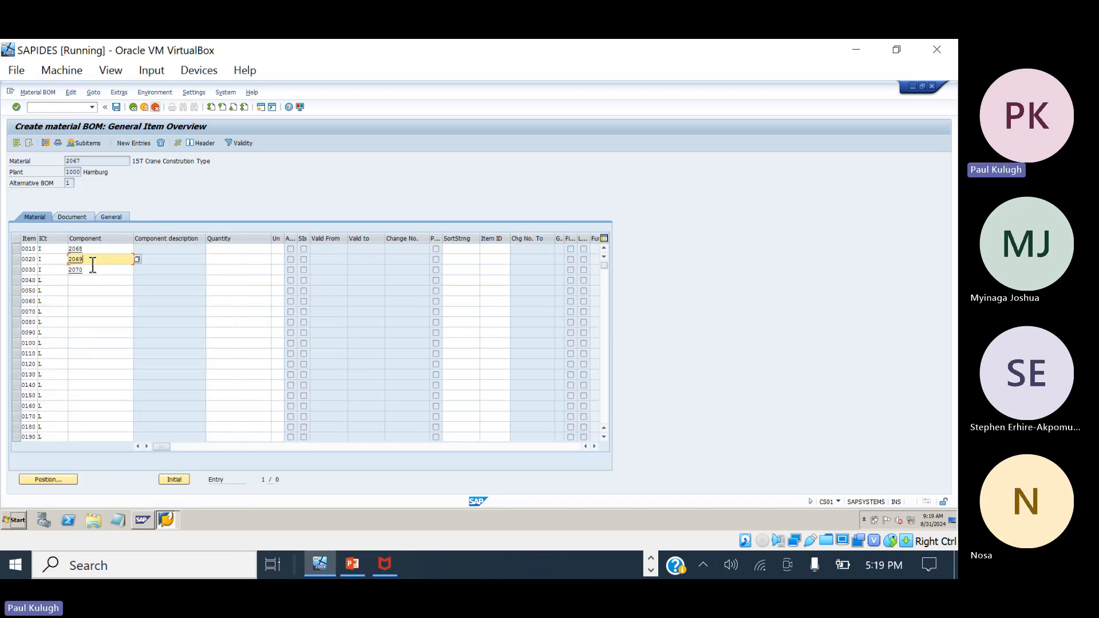
click(95, 252)
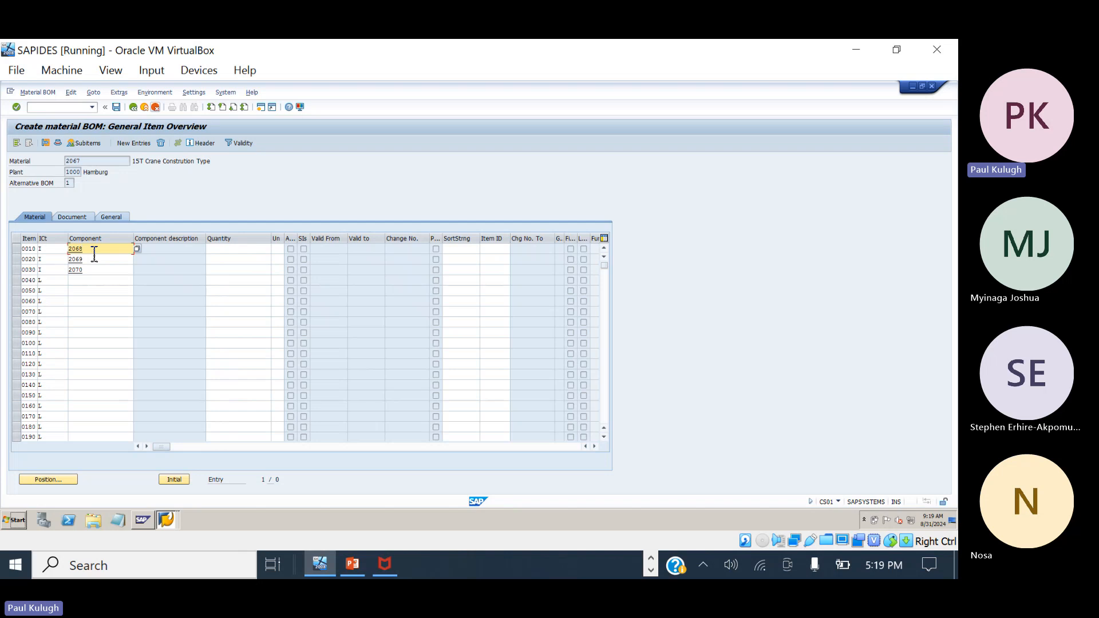
click(222, 252)
text(1)
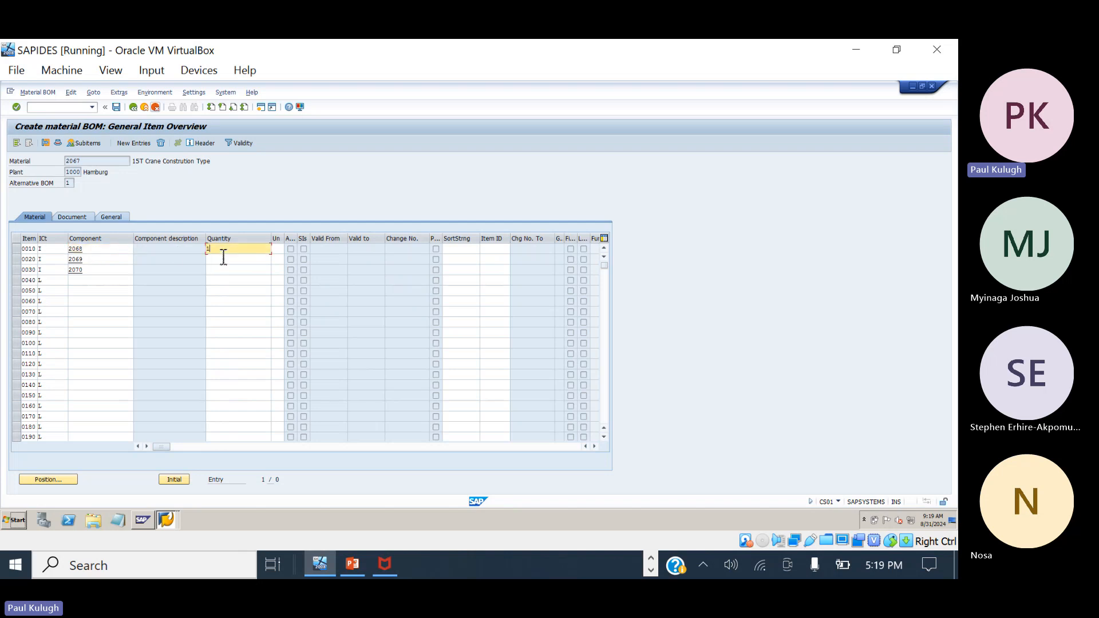
click(225, 260)
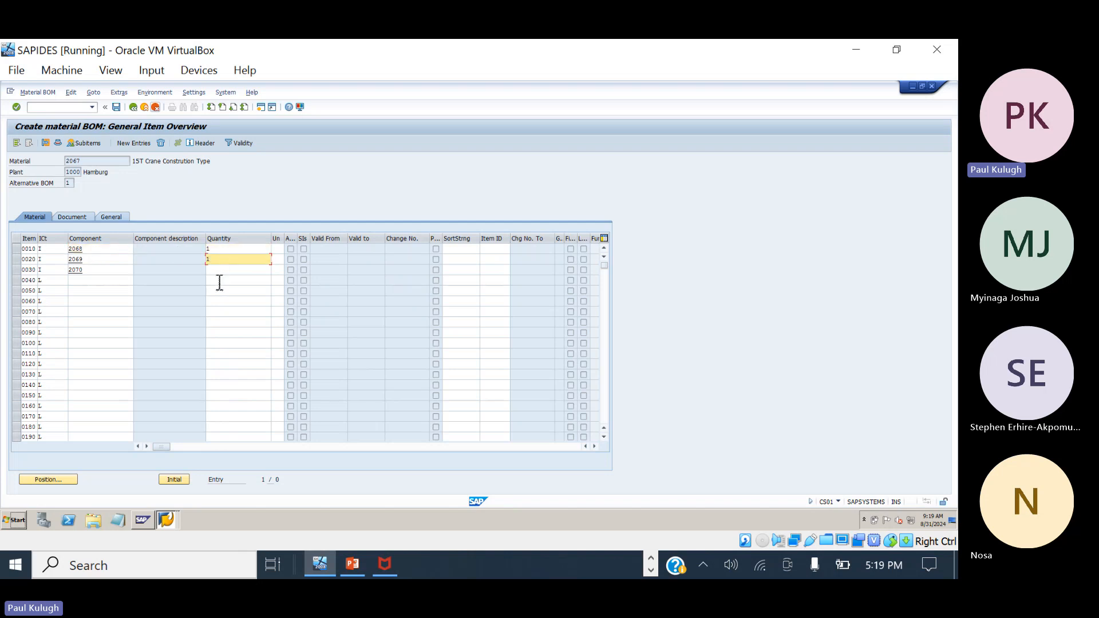
click(219, 273)
text(1)
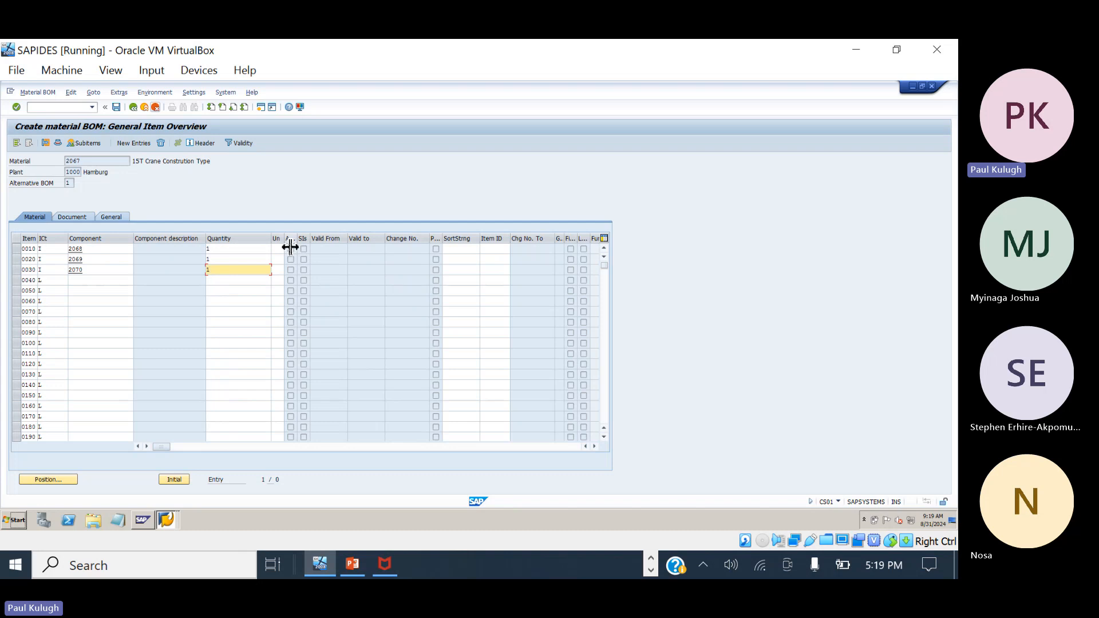
Set the unit of measure to PC for all three BOM items and confirm the entries.
click(280, 250)
text(pc)
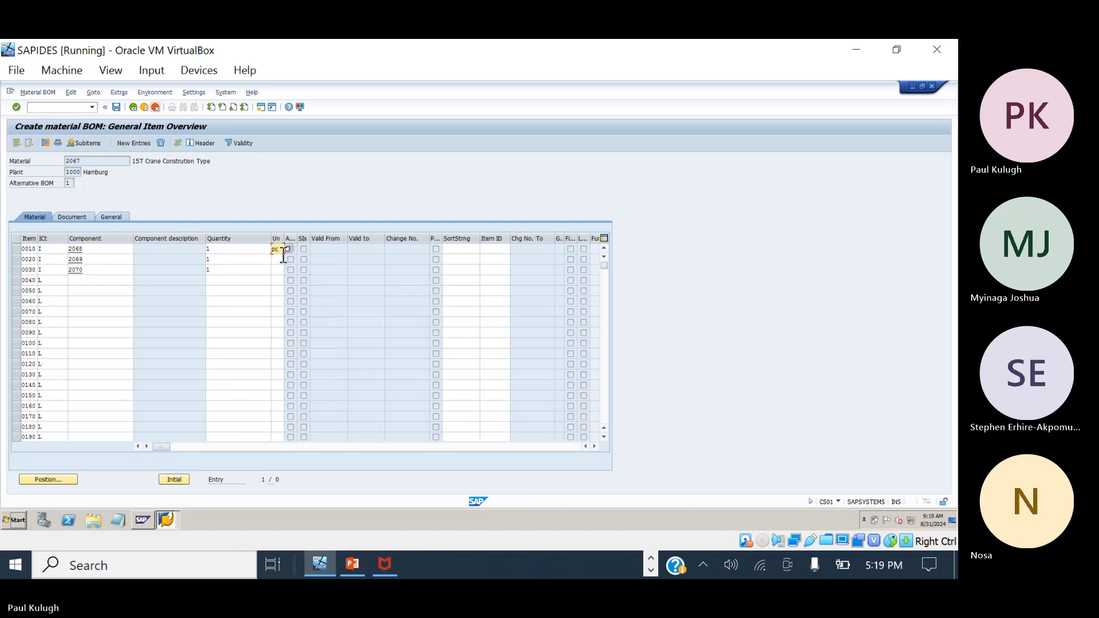
click(282, 259)
text(pc)
key(Down)
text(pc)
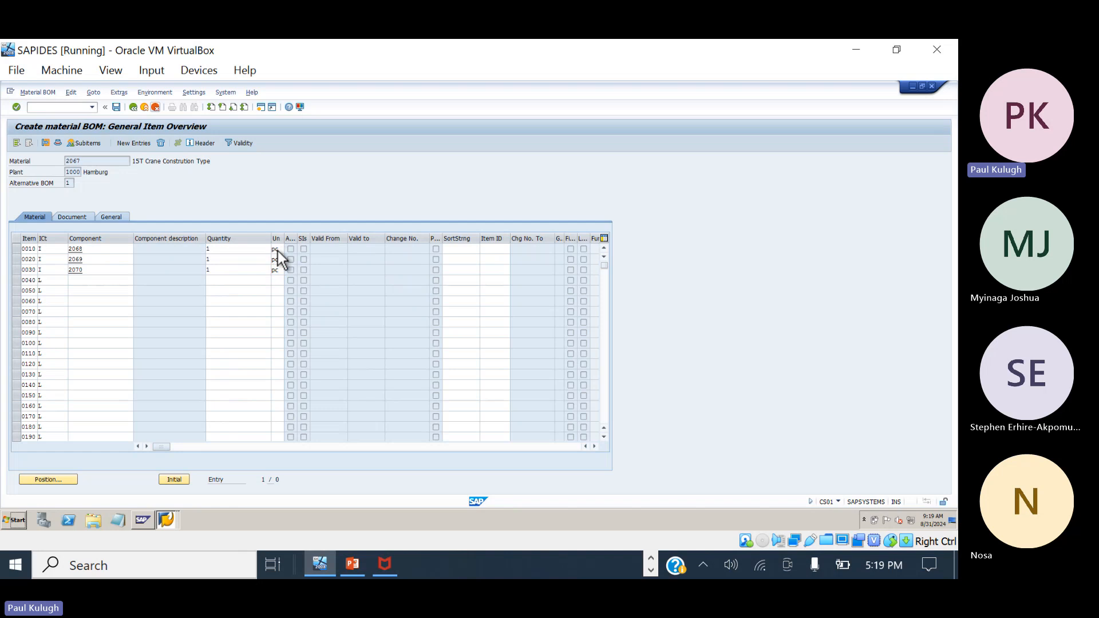
key(Return)
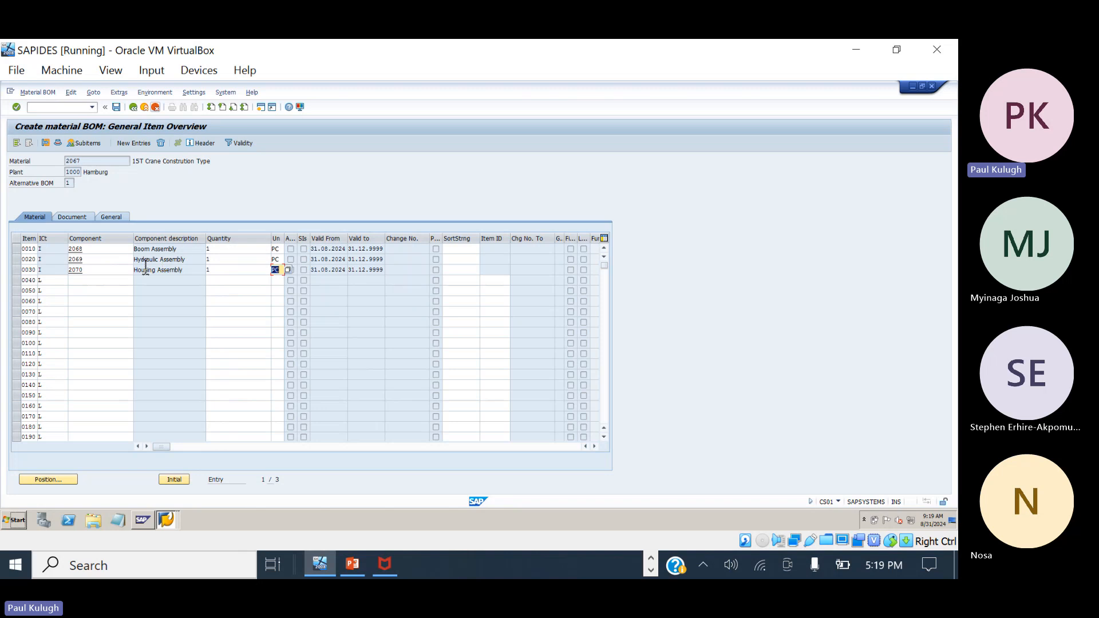
Check the component descriptions and header material, and save the material BOM for 2067.
click(189, 272)
drag(91, 164, 60, 163)
click(115, 108)
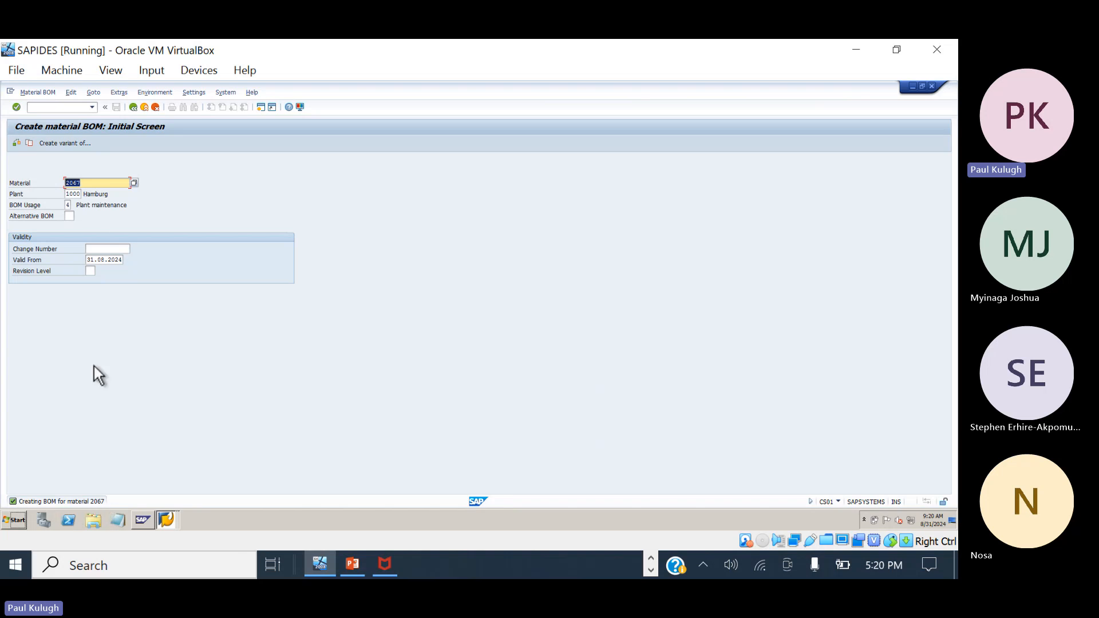
Check the construction type number in the Notepad notes, and return to SAP to leave the Create material BOM screen.
click(651, 558)
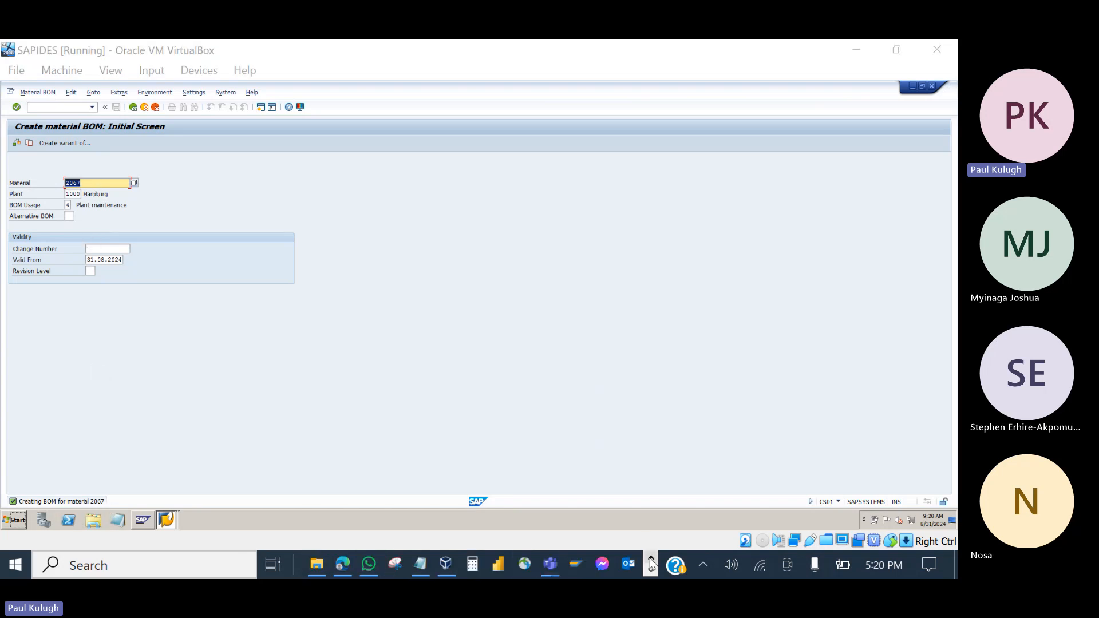
click(422, 572)
click(434, 333)
drag(434, 333, 395, 335)
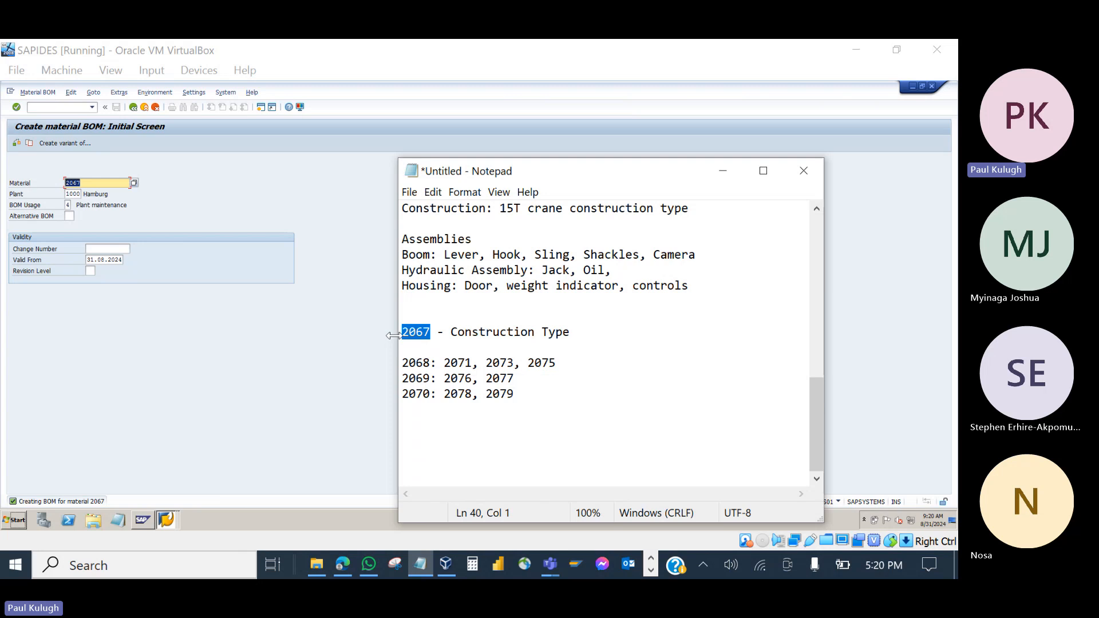
click(330, 209)
click(132, 108)
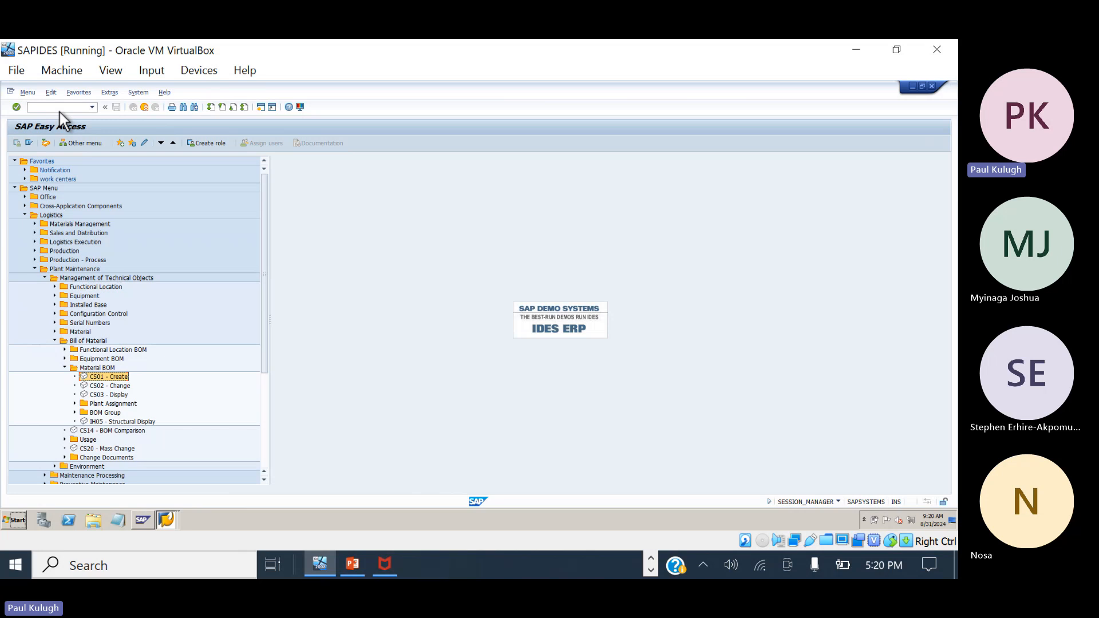
Run IH01 for functional location MAK with installed equipment and equipment hierarchy included.
text(ih01)
key(Return)
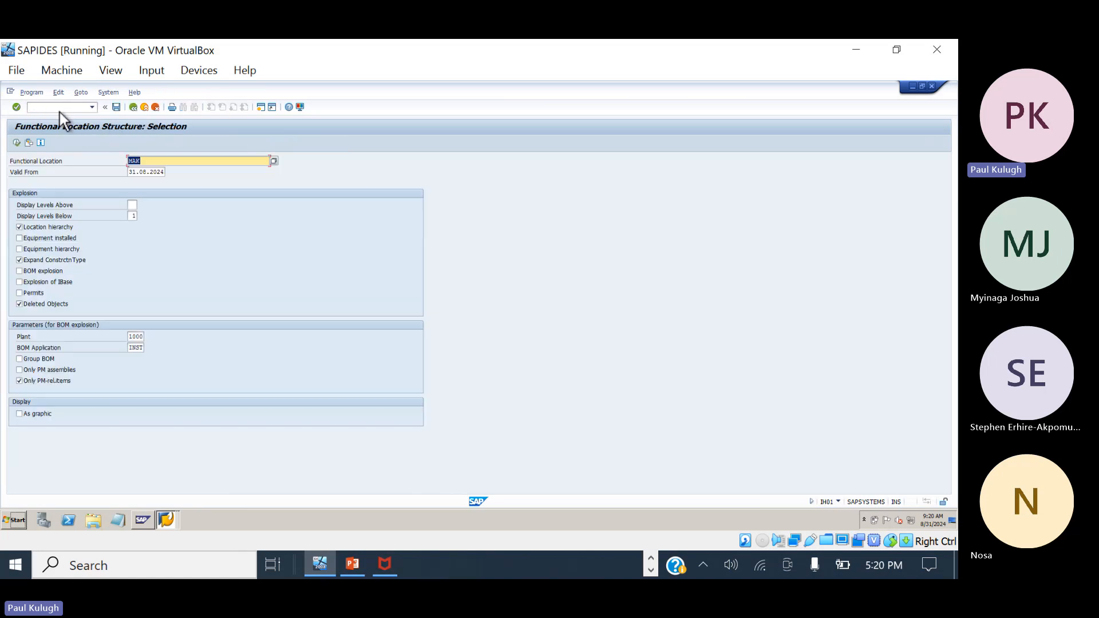
click(29, 237)
click(28, 250)
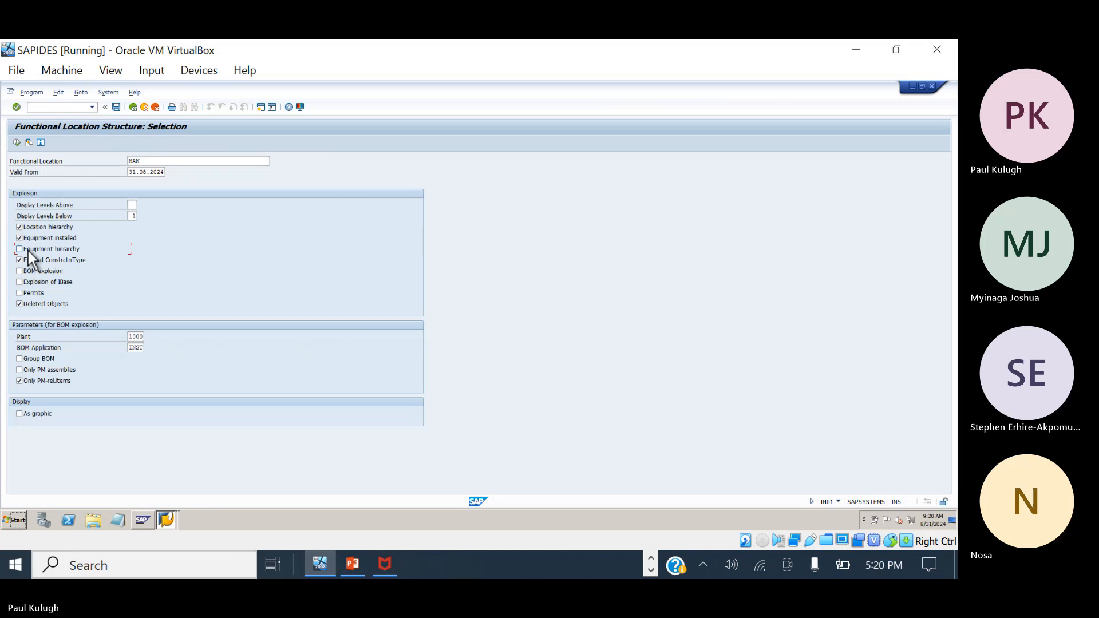
click(16, 143)
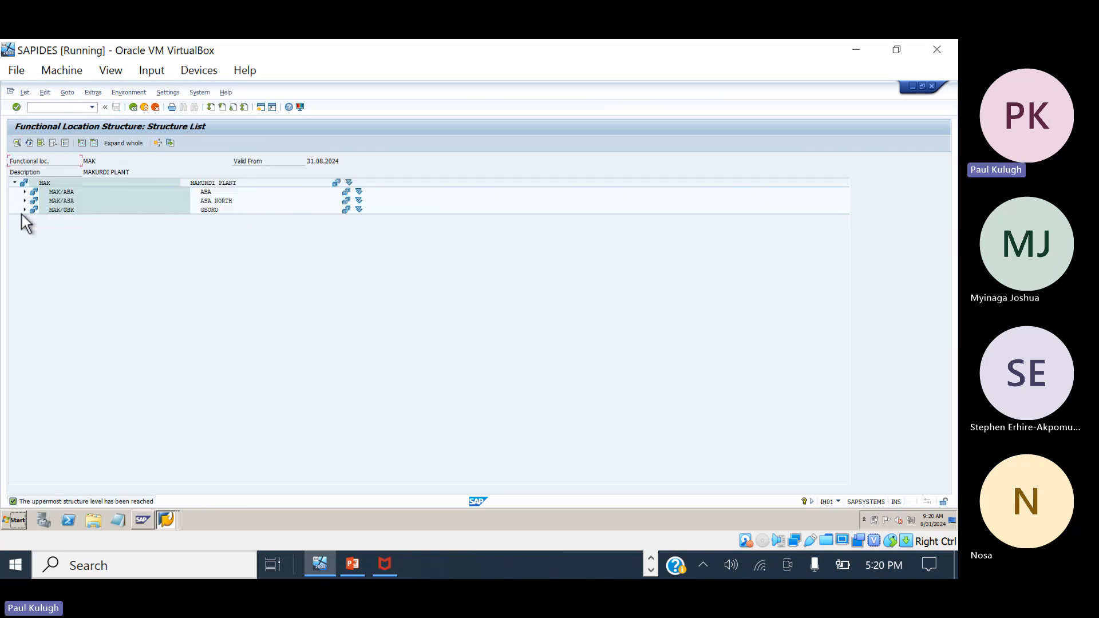
Expand MAK/GBK through the lifting system and crane unit to MAK/GBK/LIFT/CRAN/60-BV-670, and open its installed crane equipment.
click(24, 210)
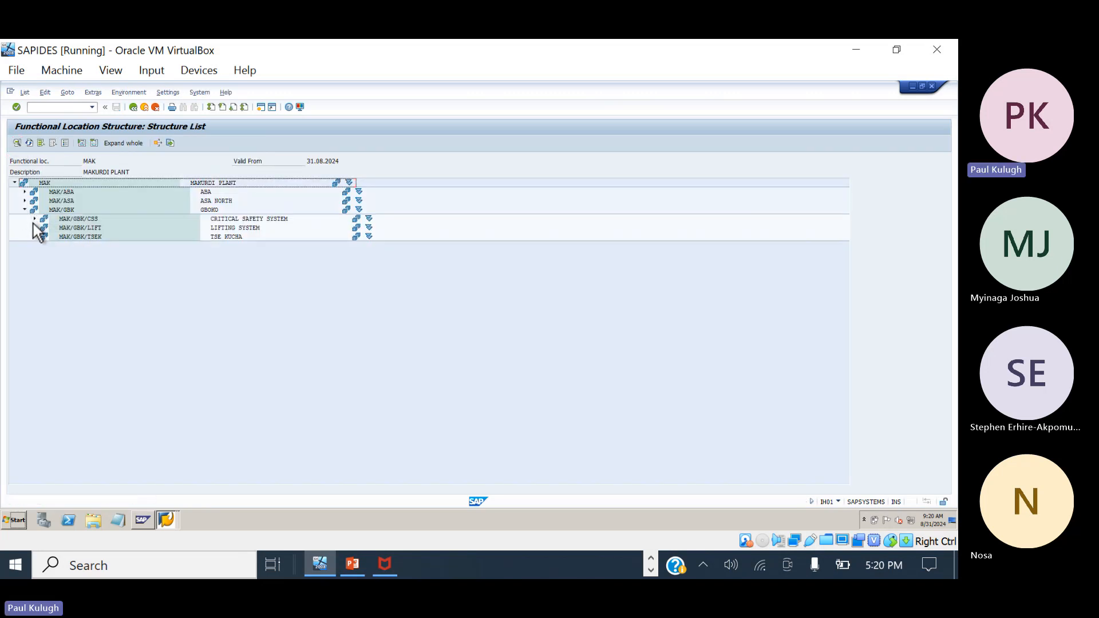
click(35, 227)
click(44, 237)
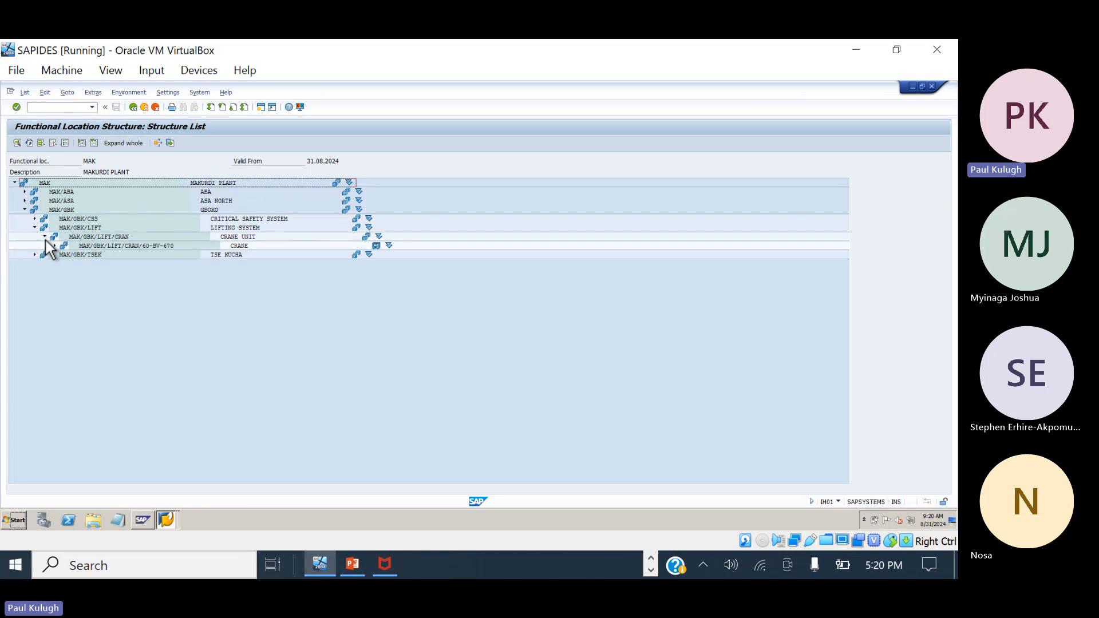
click(53, 246)
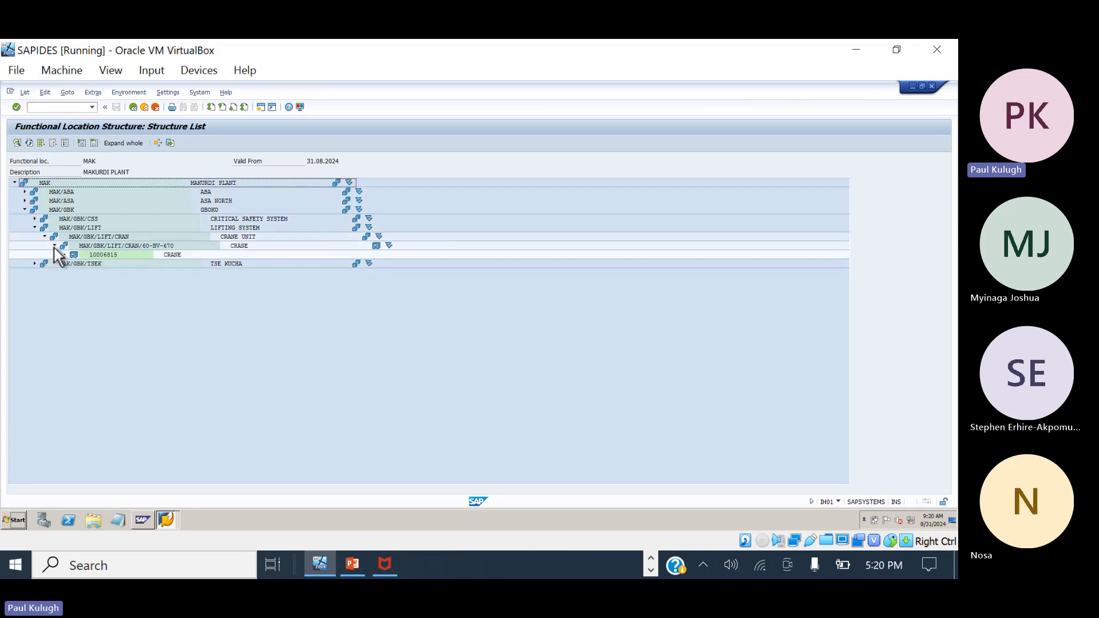
click(106, 255)
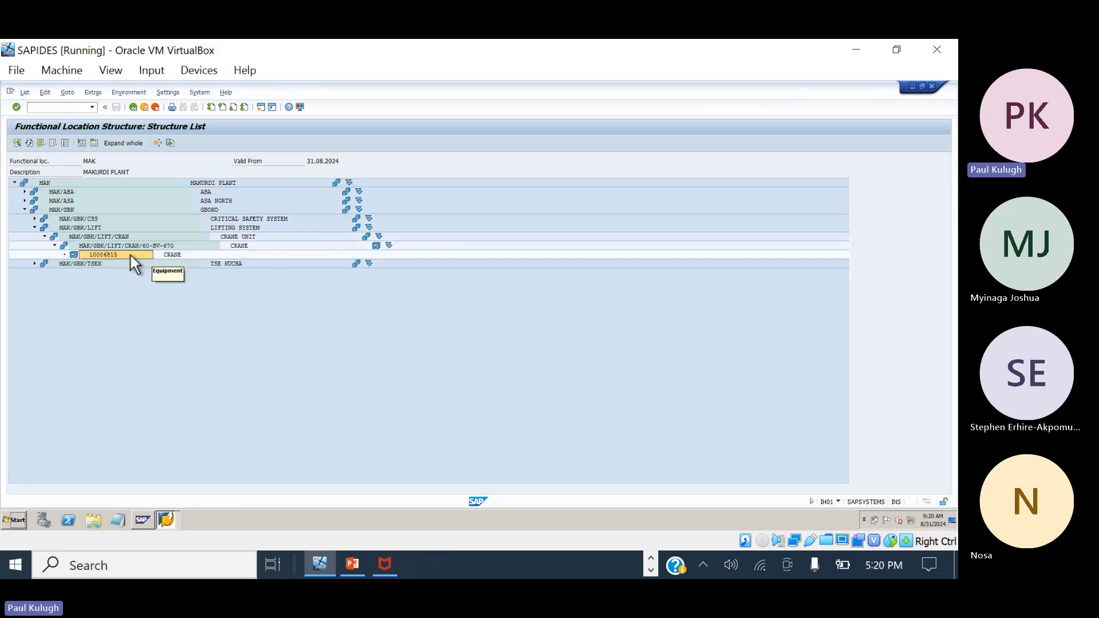
double_click(108, 253)
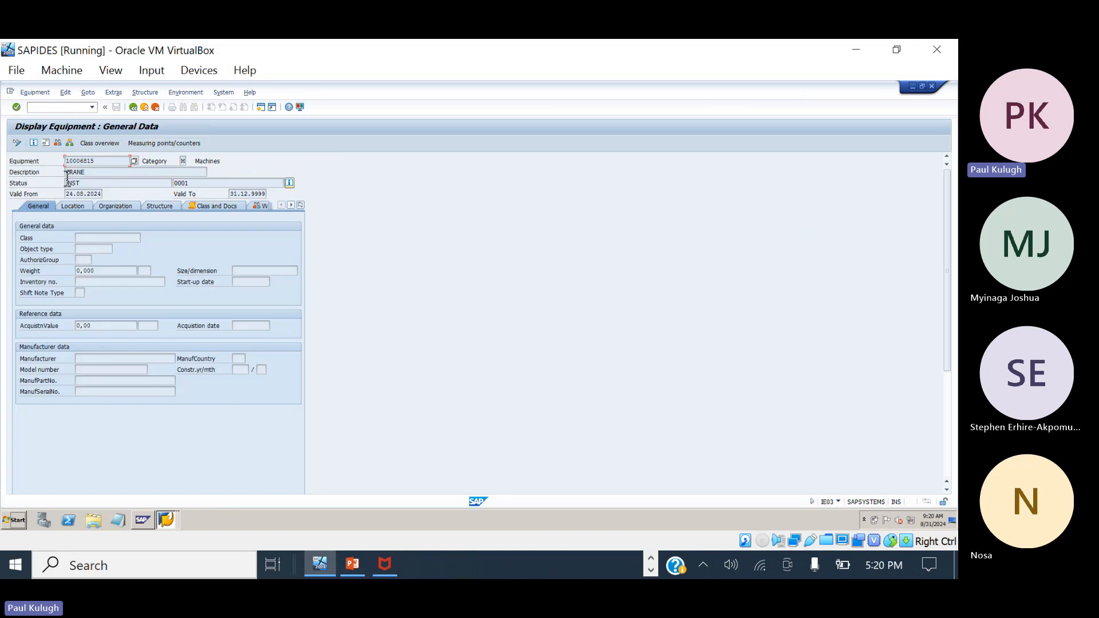
Examine the construction type field in the crane equipment's structure data, and return to the structure list.
click(161, 209)
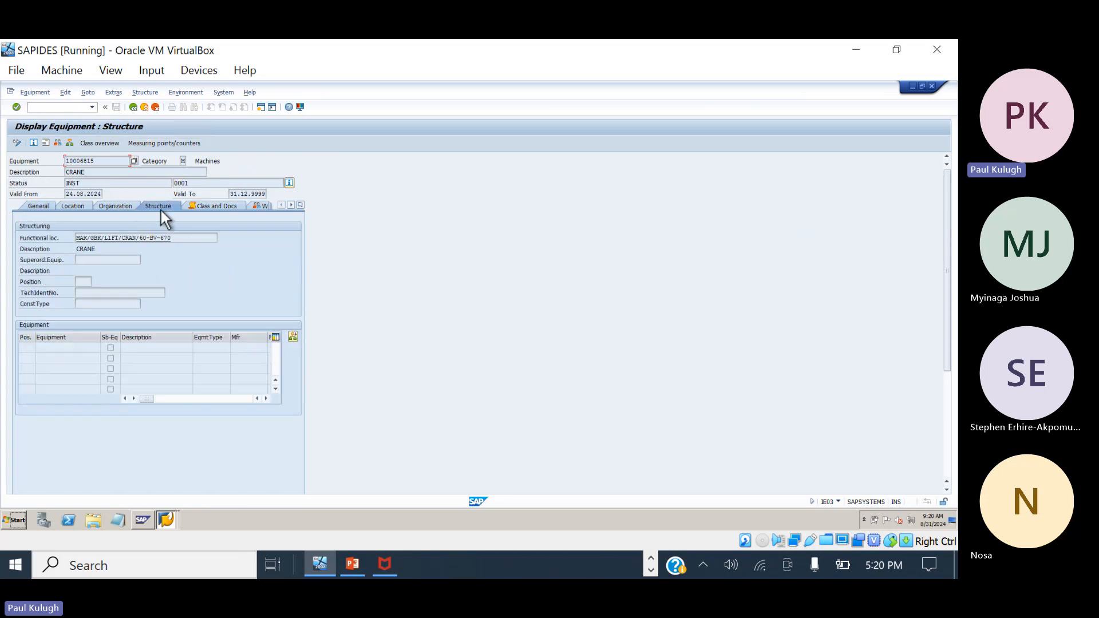
click(89, 304)
click(133, 107)
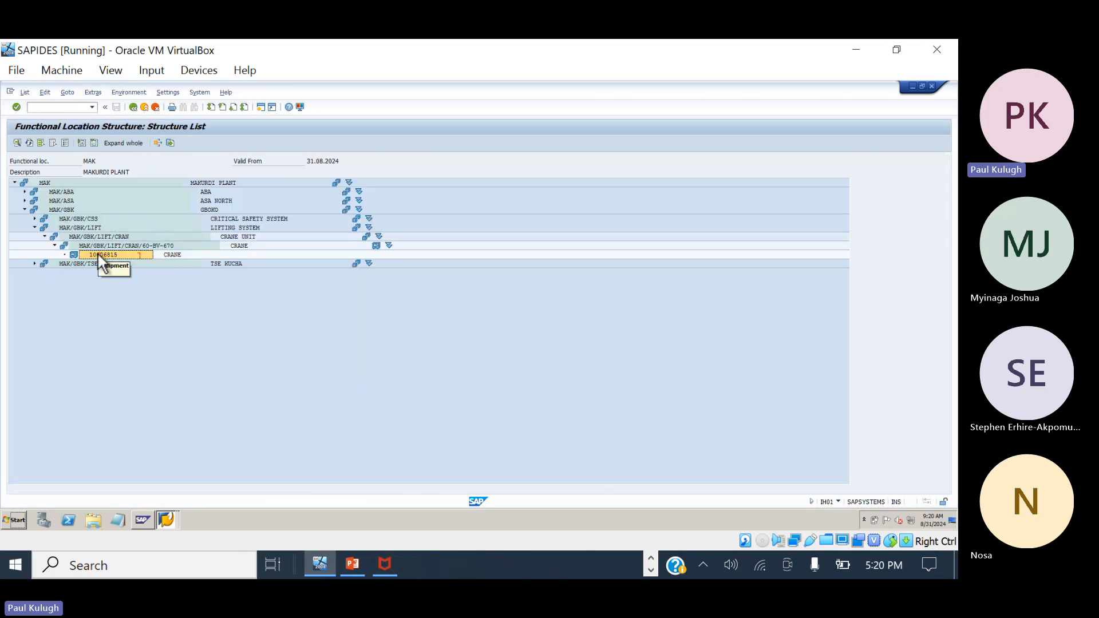
Open the general data of the crane equipment installed at MAK/GBK/LIFT/CRAN/60-BV-670, and return to the structure list.
click(158, 248)
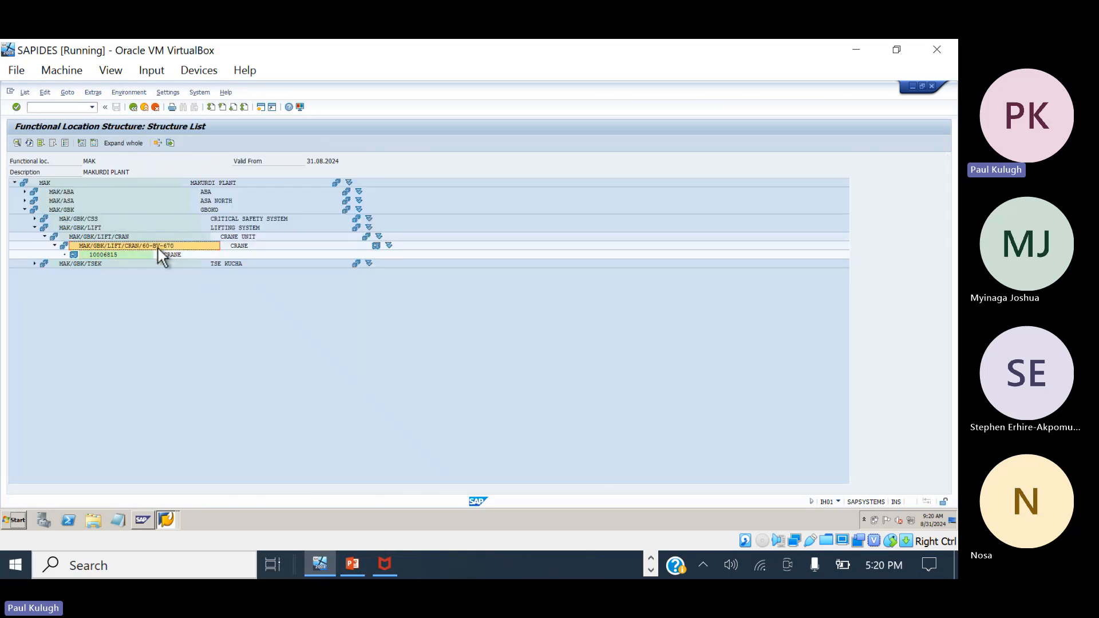
double_click(125, 256)
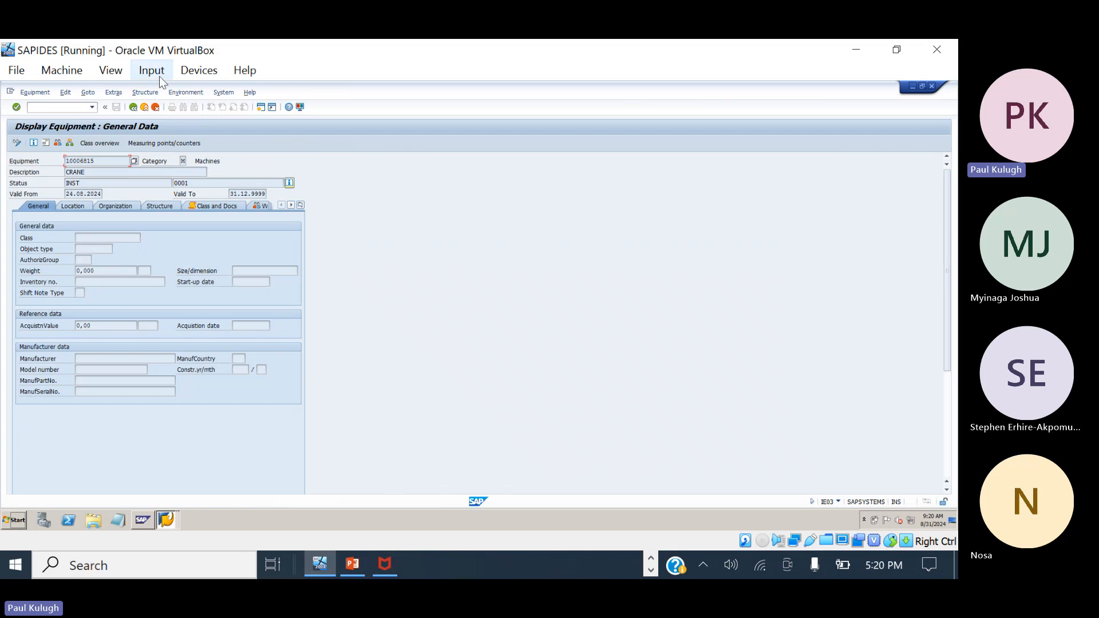
click(133, 107)
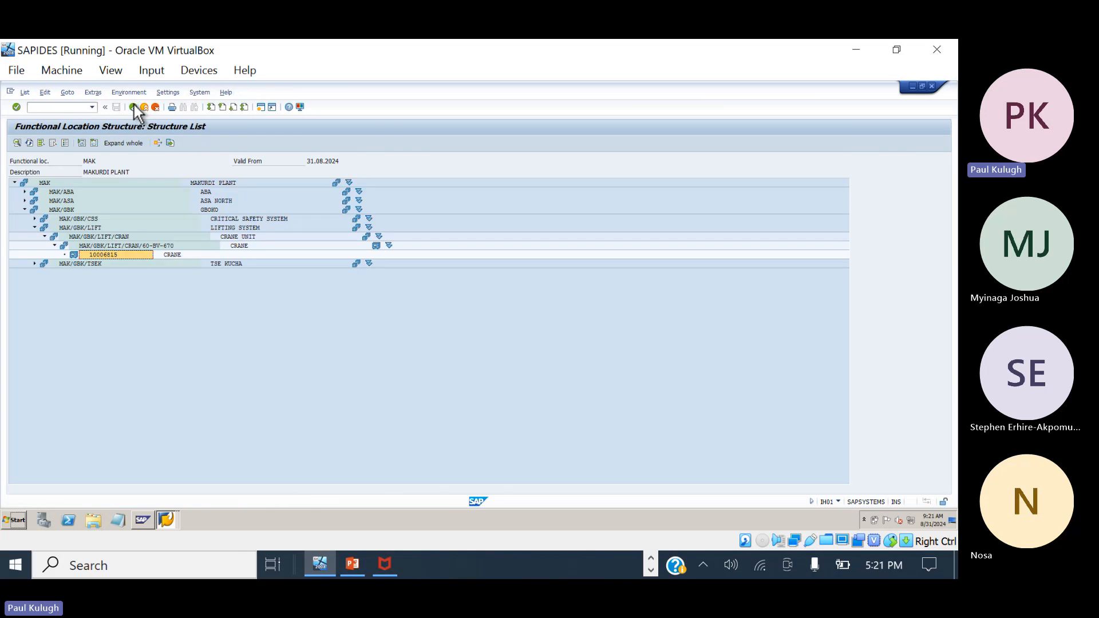
Examine the crane equipment's construction type field in display and change mode, and return to the structure list without saving.
double_click(113, 256)
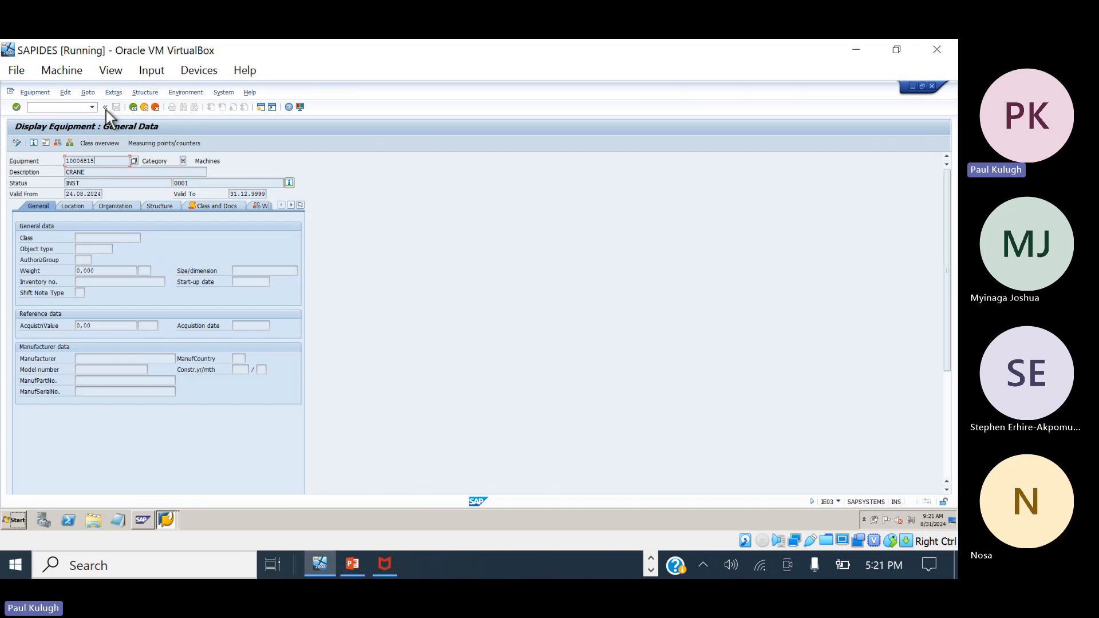
click(160, 205)
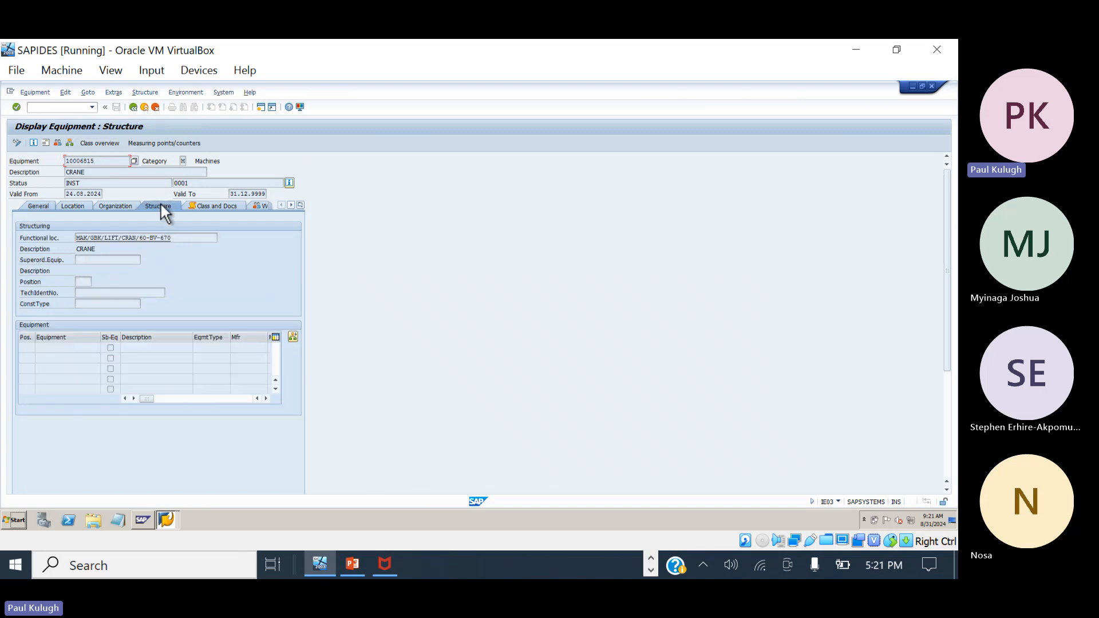
click(117, 304)
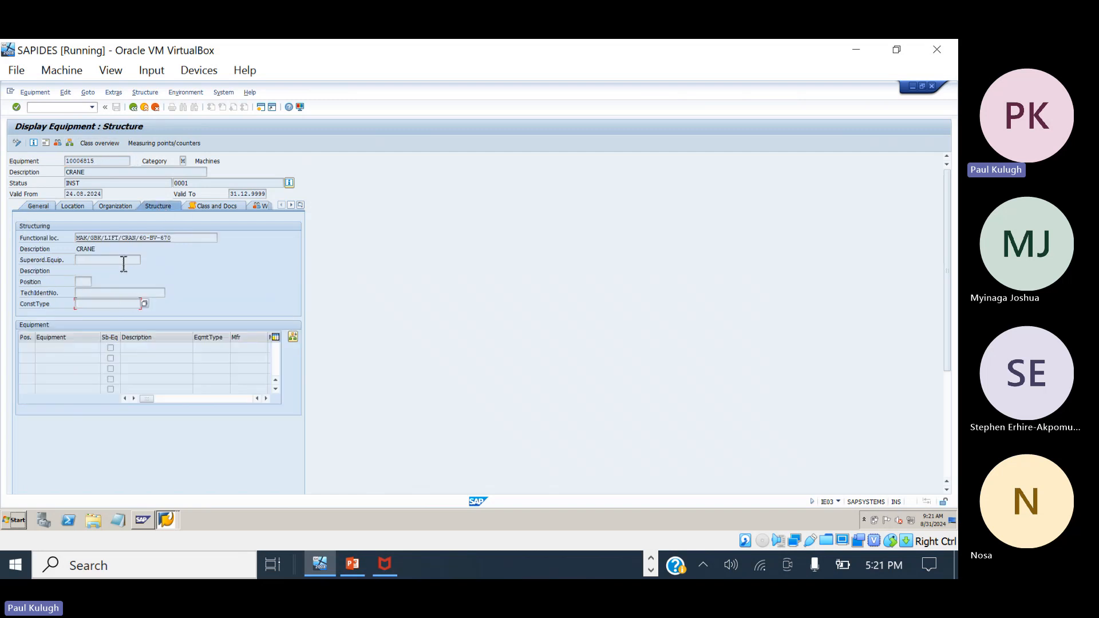
click(14, 143)
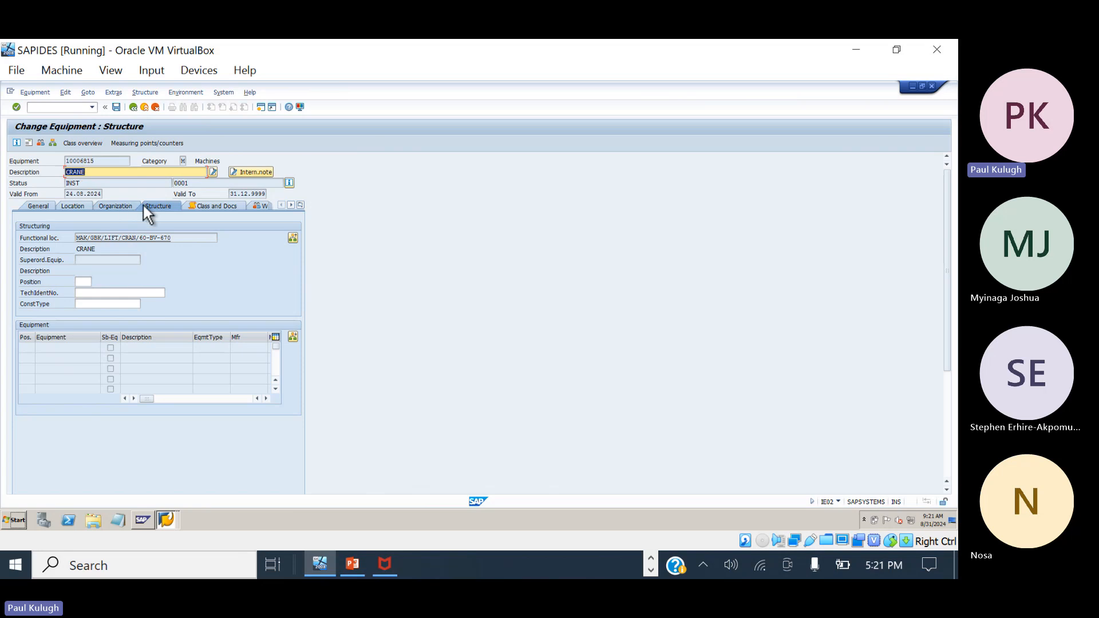
click(87, 304)
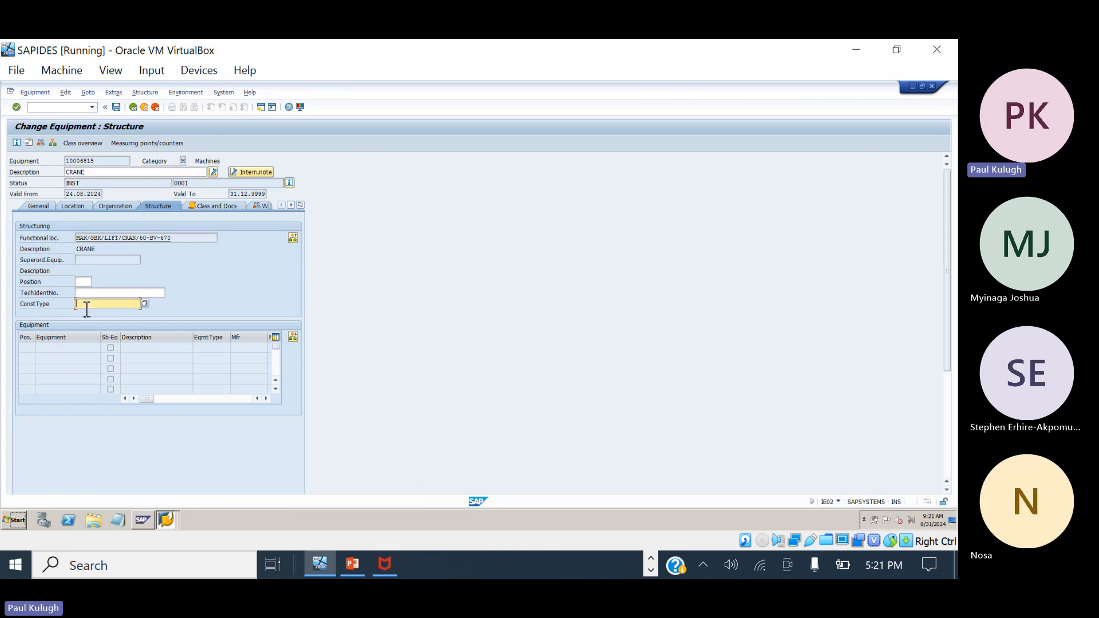
click(133, 107)
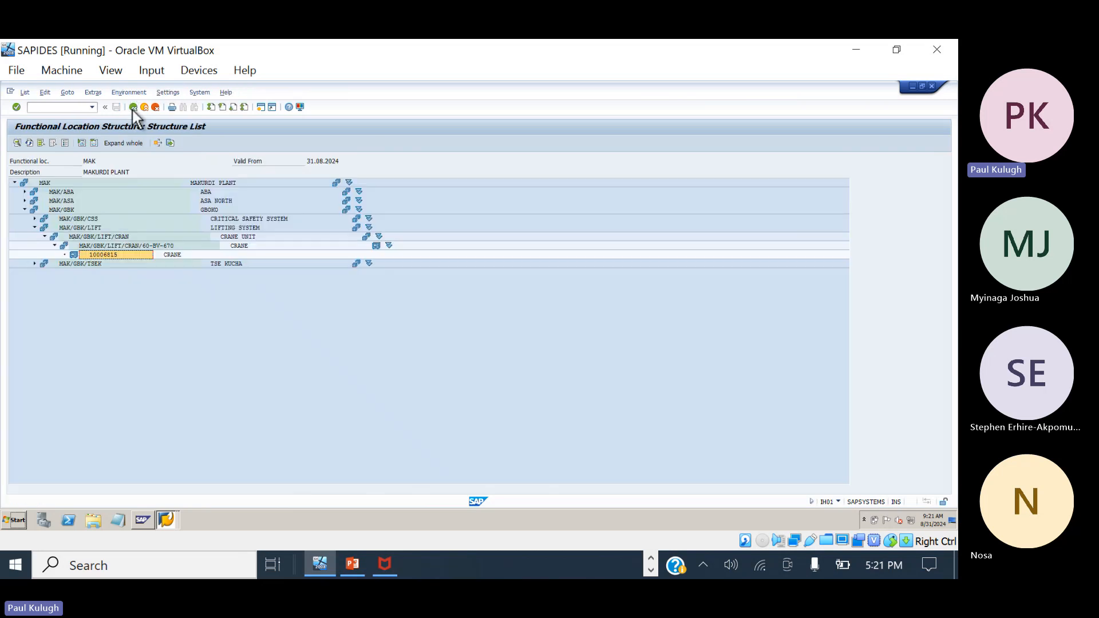
Reopen the installed crane equipment in change mode and go to the construction type field in its structure data.
double_click(101, 254)
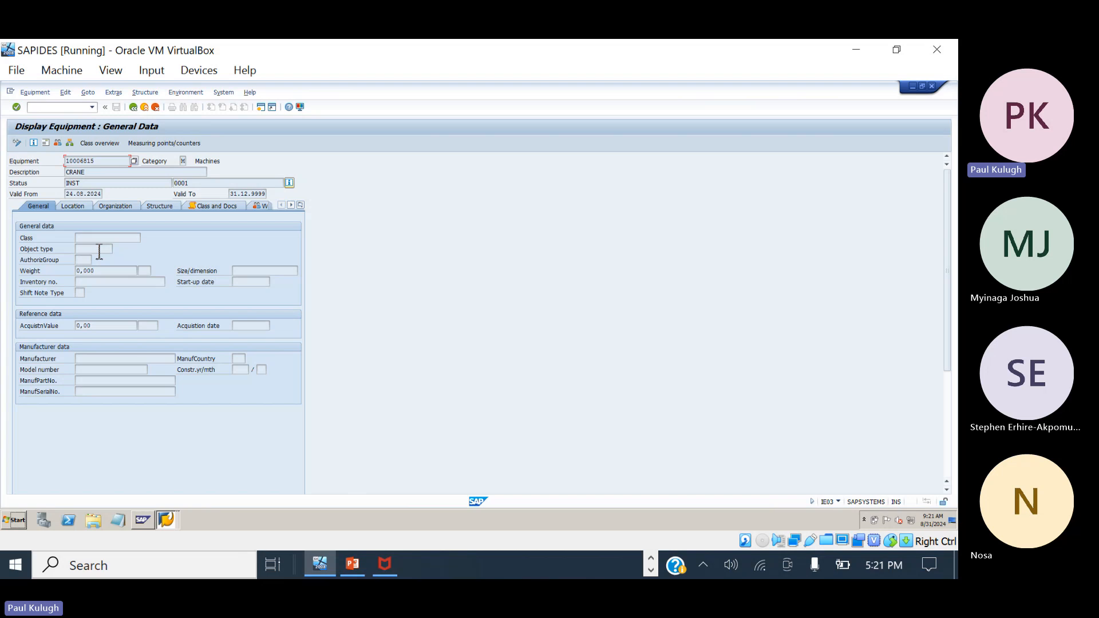
click(17, 147)
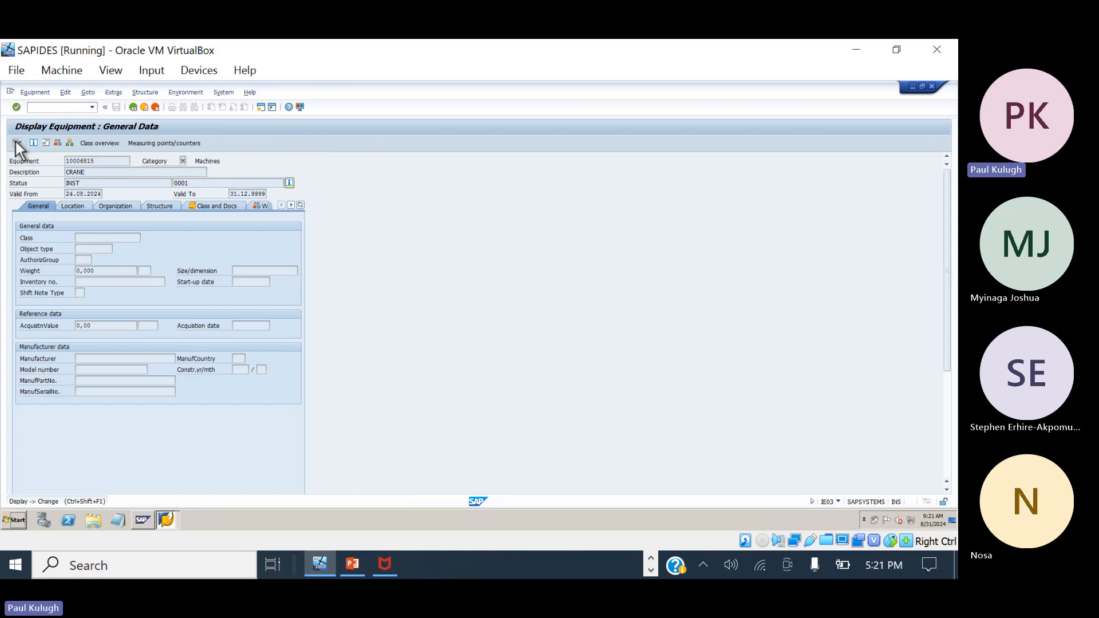
click(156, 206)
click(102, 306)
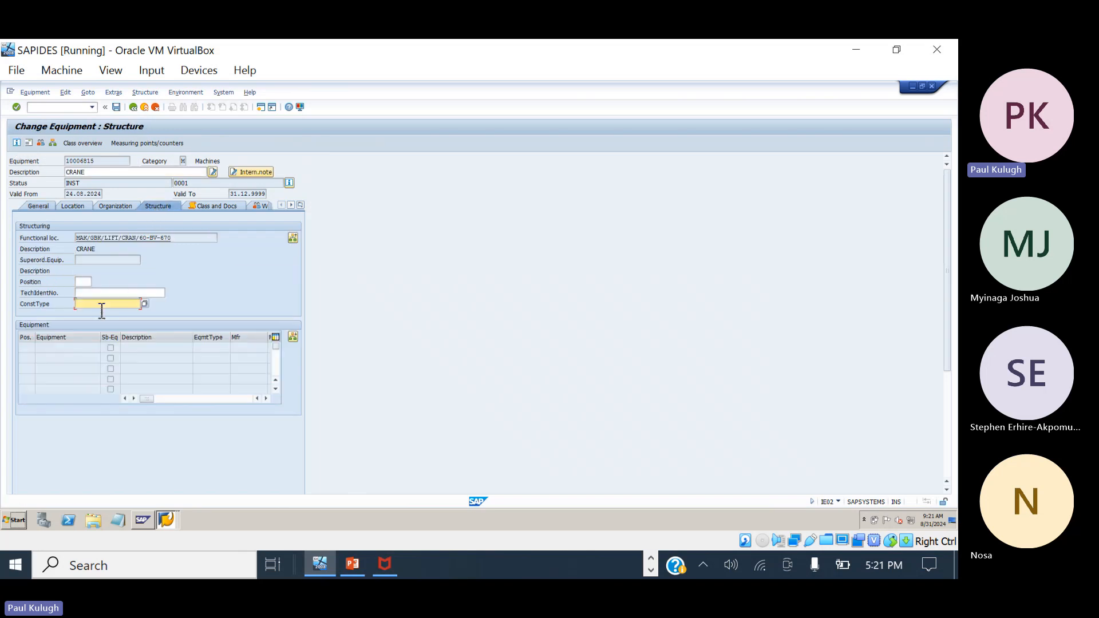
key(ctrl+v)
key(BackSpace)
key(BackSpace)
key(BackSpace)
key(BackSpace)
key(BackSpace)
key(BackSpace)
Look up the construction type number in the Notepad notes, and set the crane equipment's construction type to 2067.
click(421, 322)
click(651, 560)
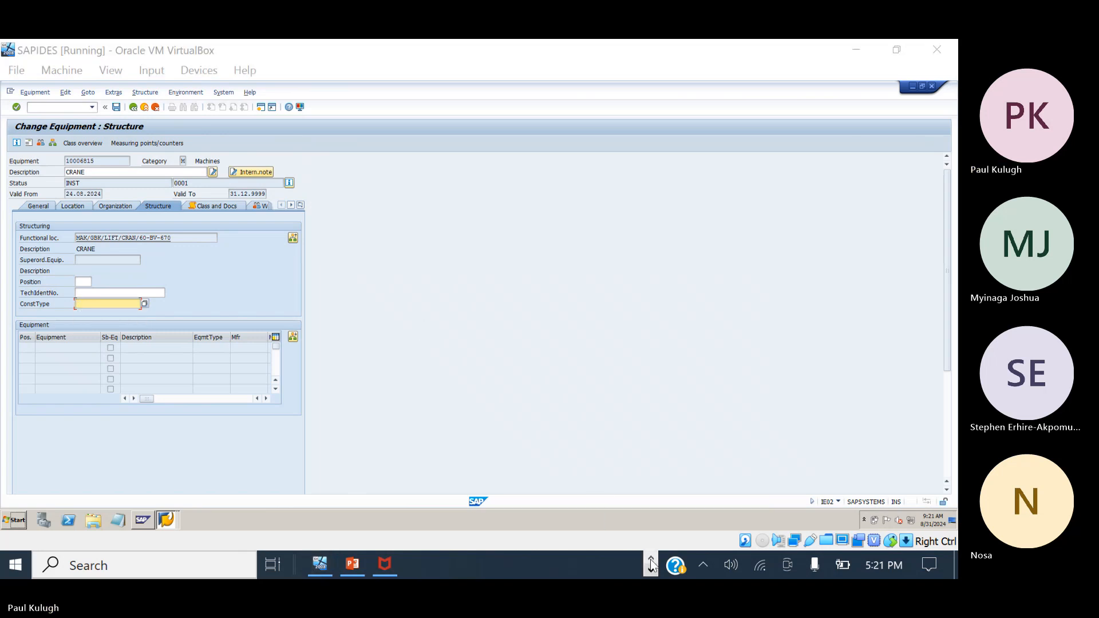
click(651, 566)
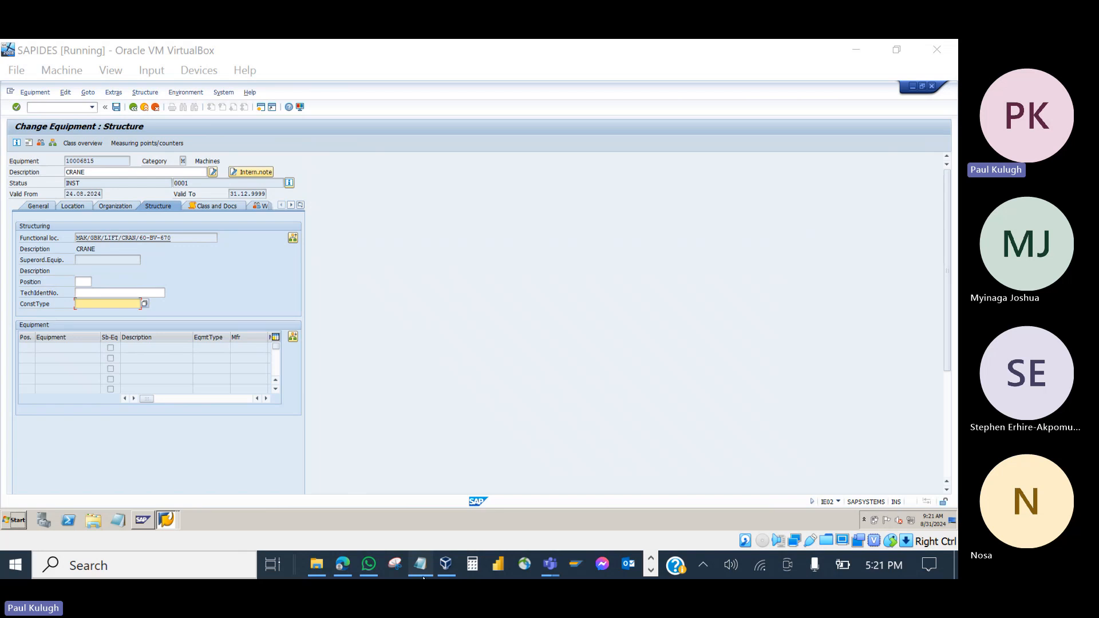
click(422, 575)
click(121, 305)
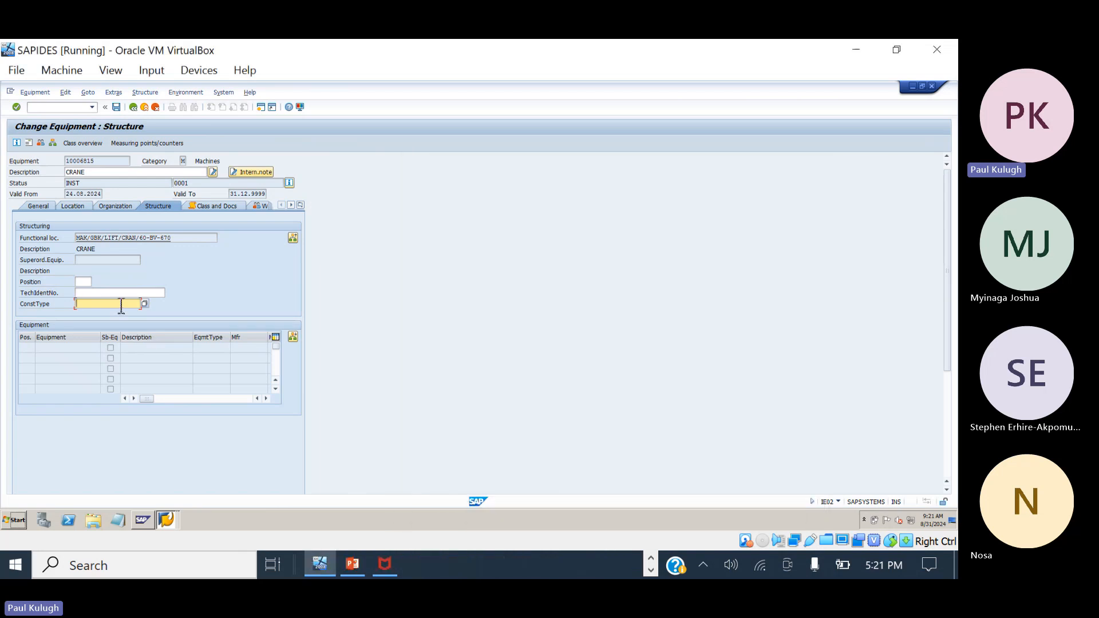
text(20)
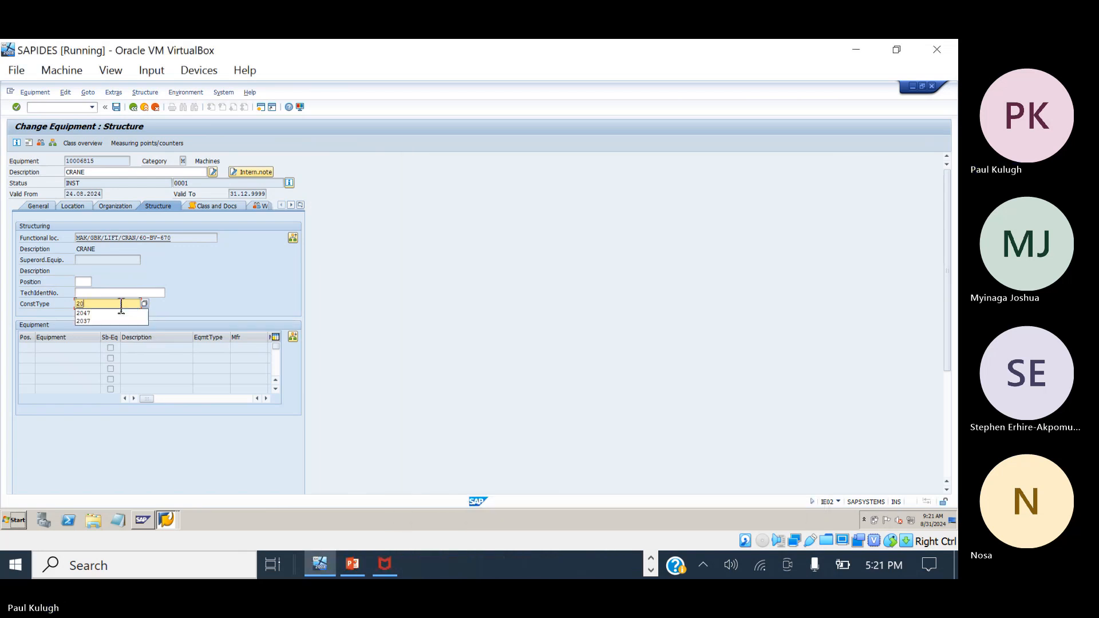
text(67)
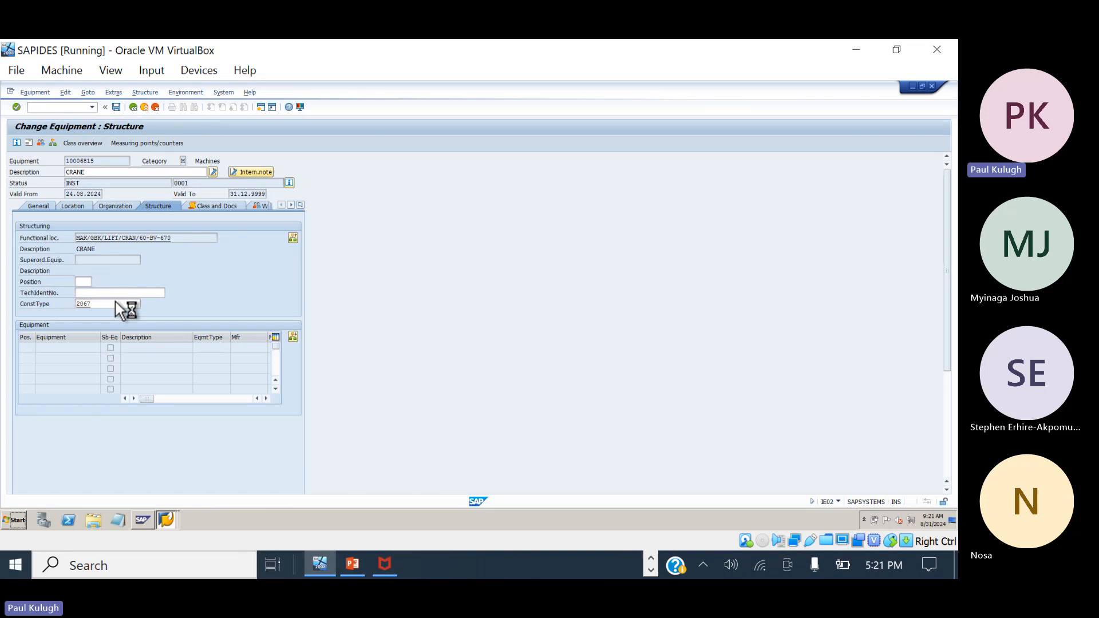
key(Return)
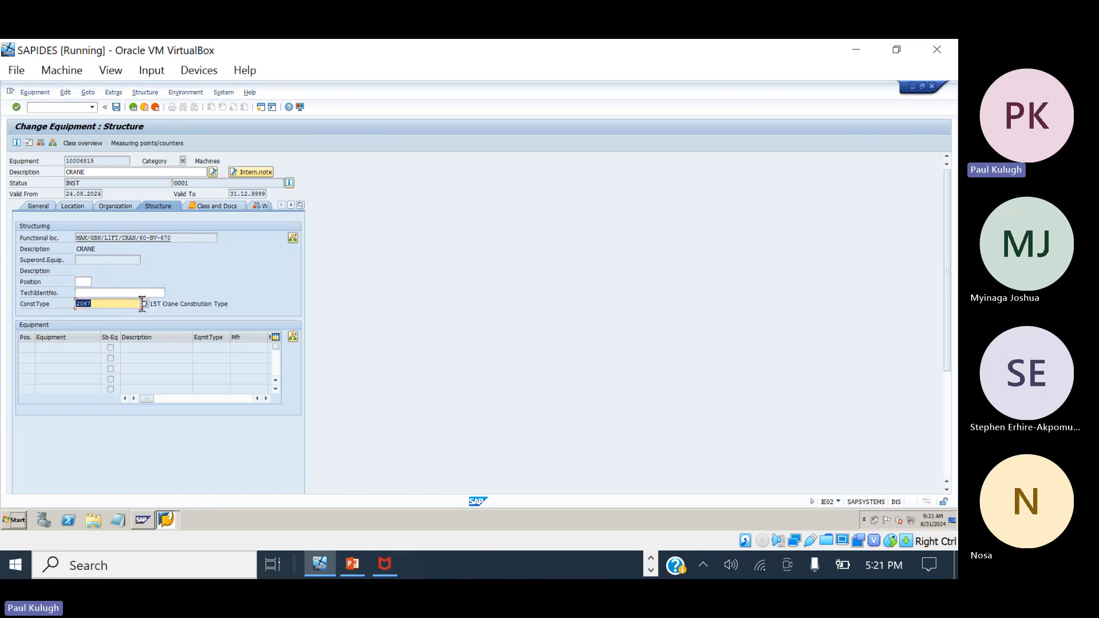
Select construction type 2067 through a material description search for 15t*, and save the crane equipment.
click(178, 304)
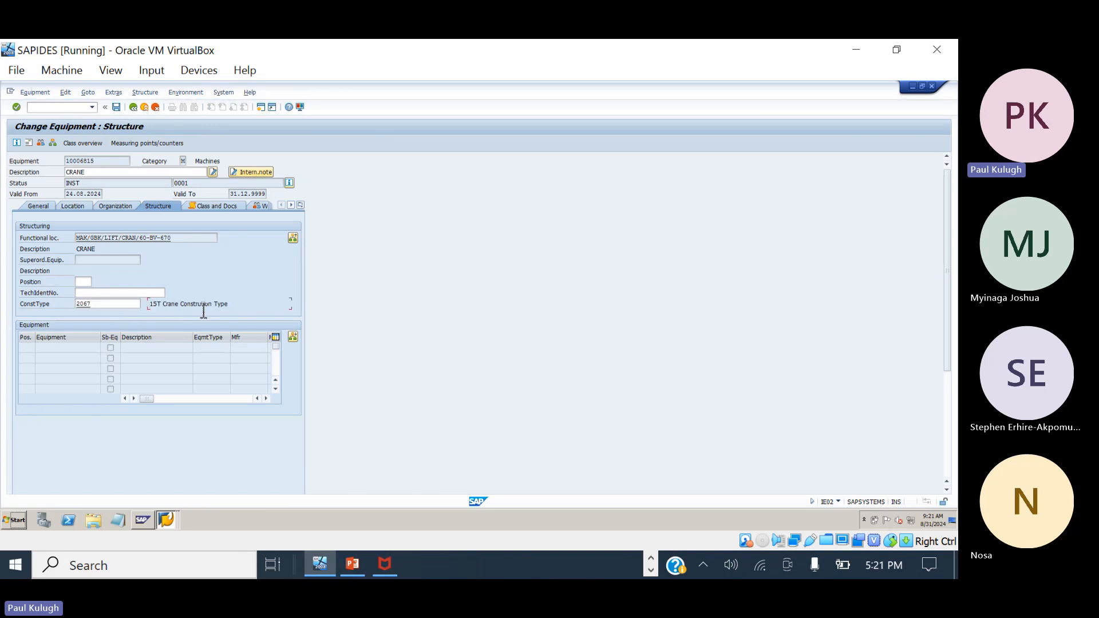
click(131, 307)
click(144, 304)
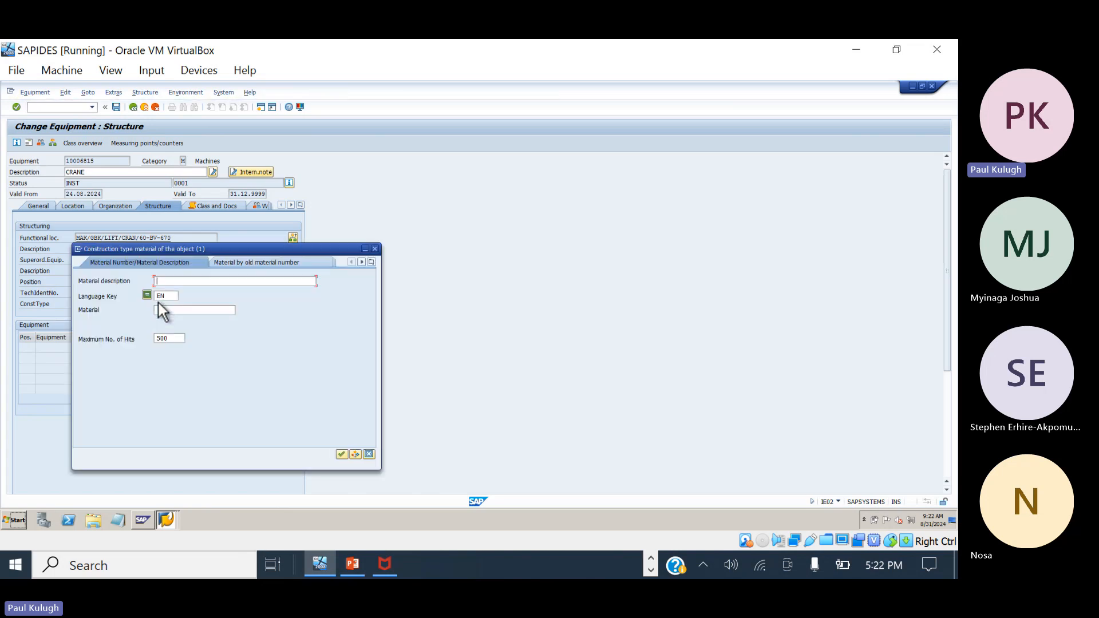
text(15t*)
key(Return)
double_click(94, 164)
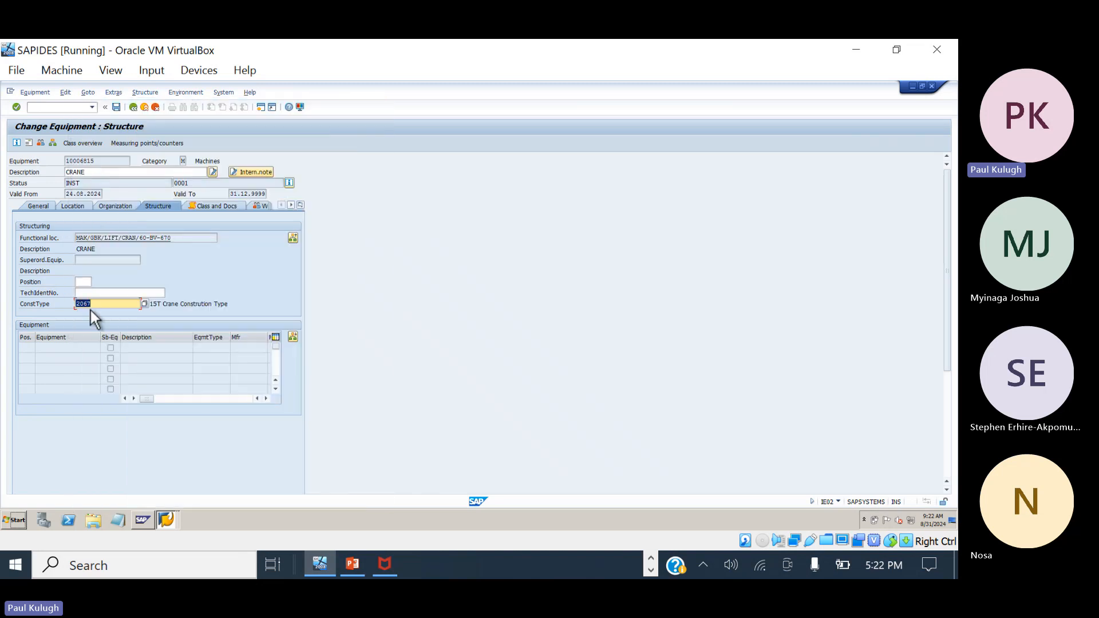
click(115, 107)
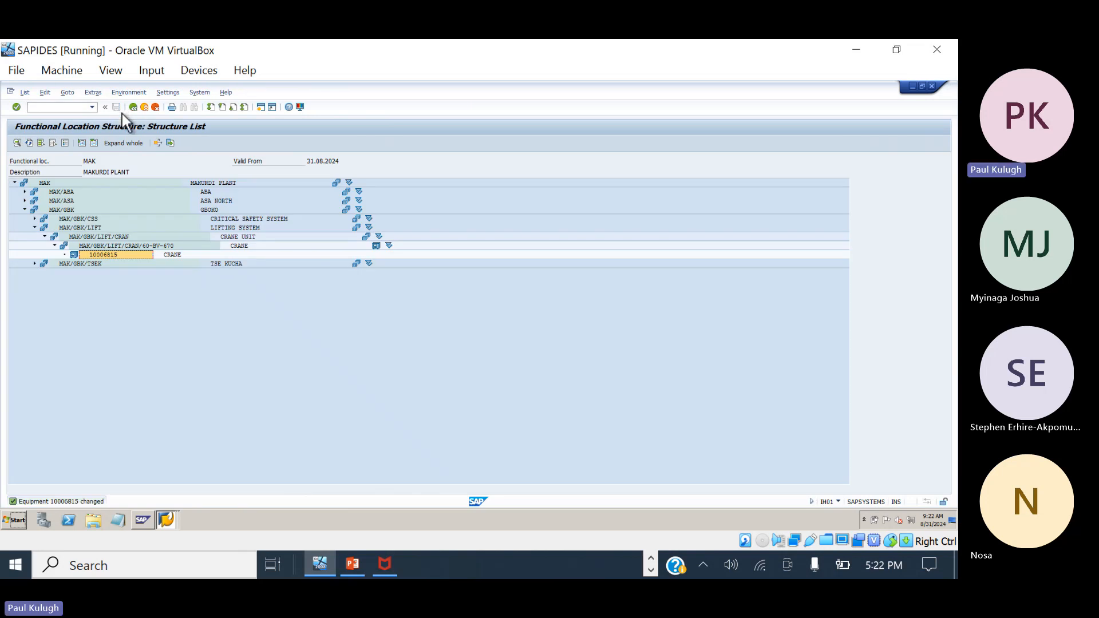
Switch to Notepad and review the noted construction type number with its assembly and component numbers.
click(651, 560)
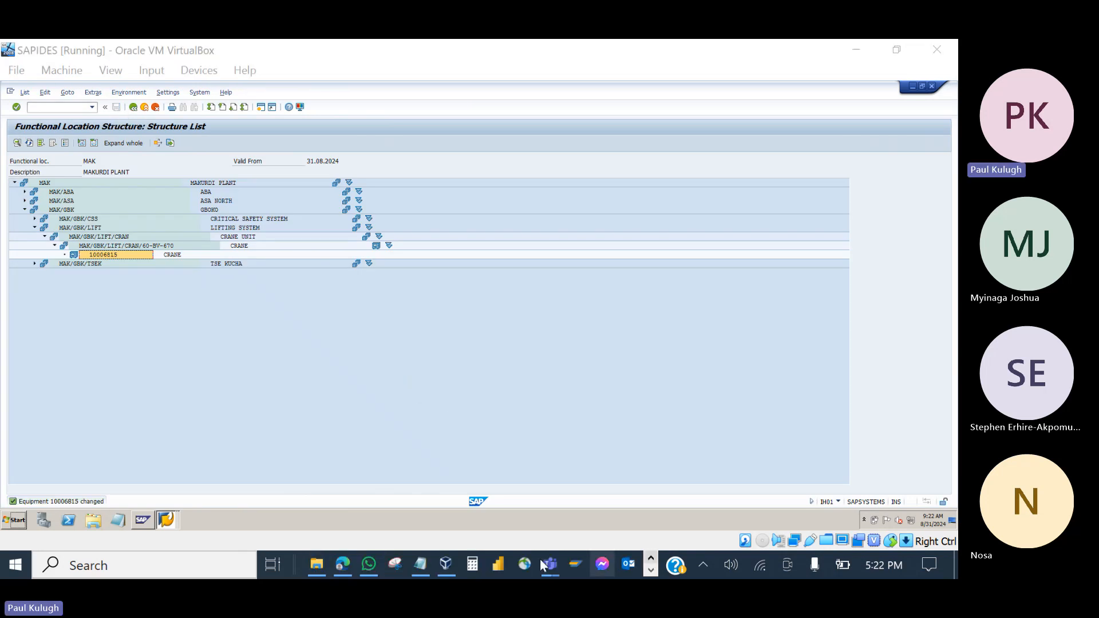
click(421, 567)
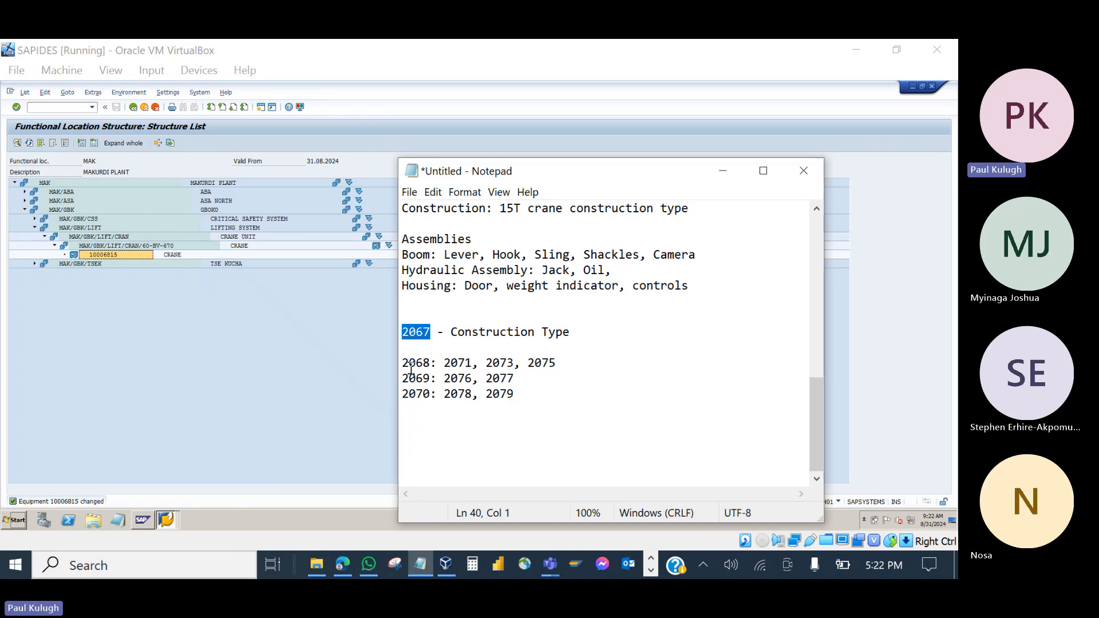
click(423, 330)
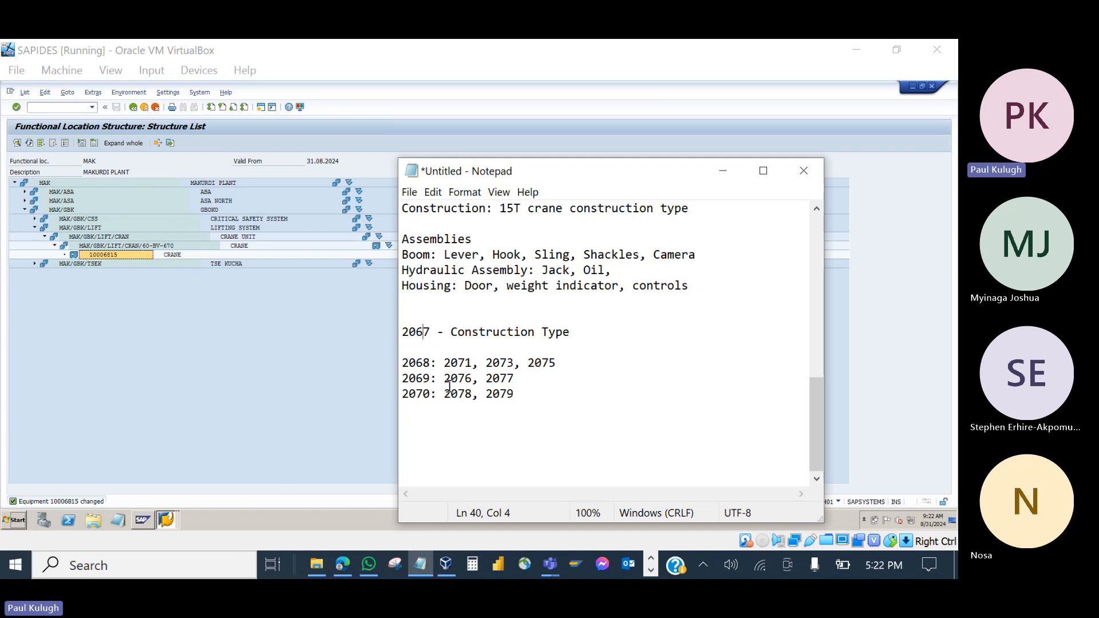
Rerun the MAK structure list and expand MAK/GBK through the lifting system and crane unit to the construction type under the crane equipment.
click(132, 108)
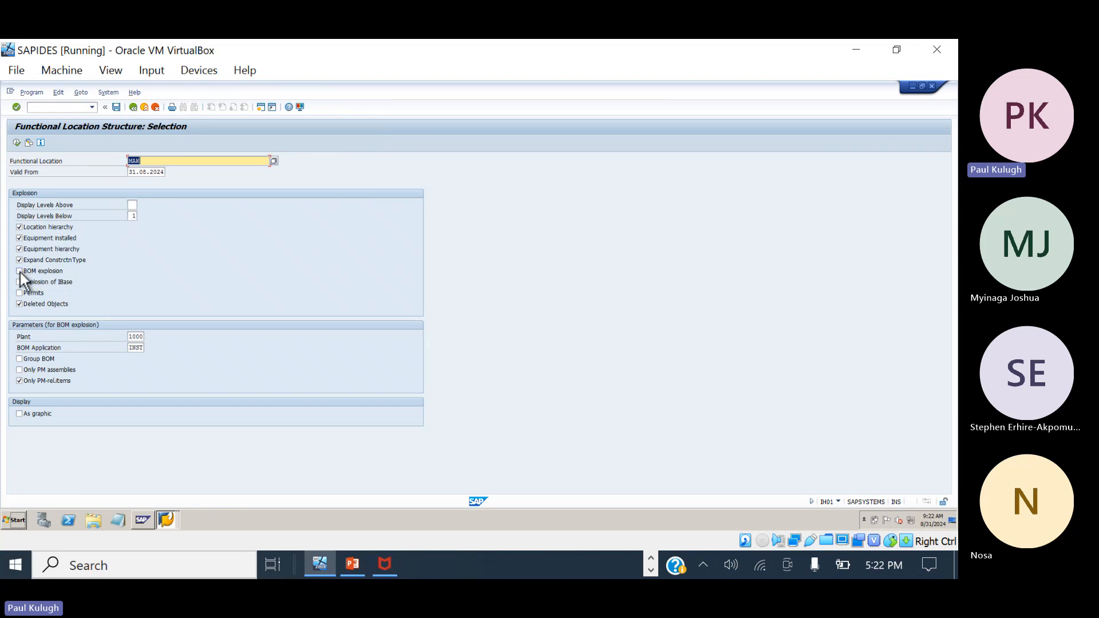
click(16, 143)
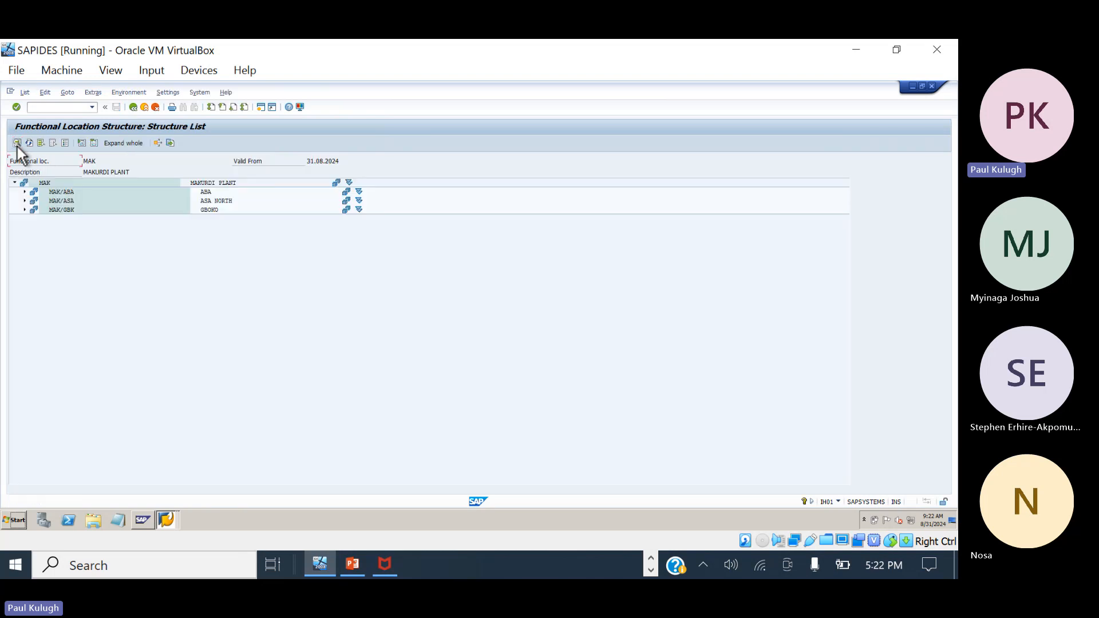
click(25, 211)
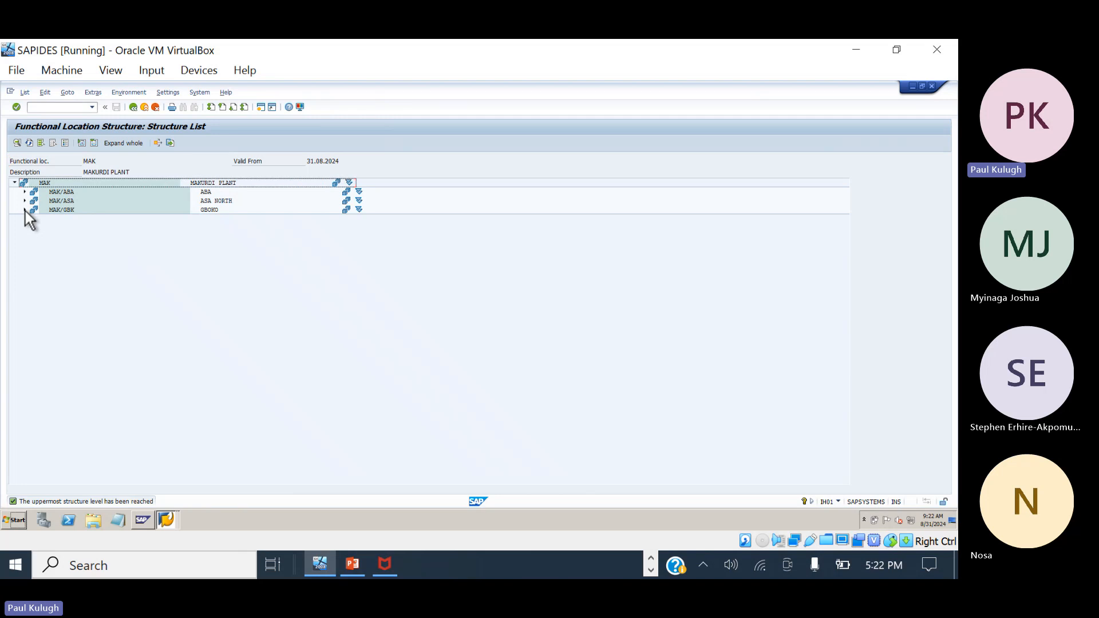
click(35, 228)
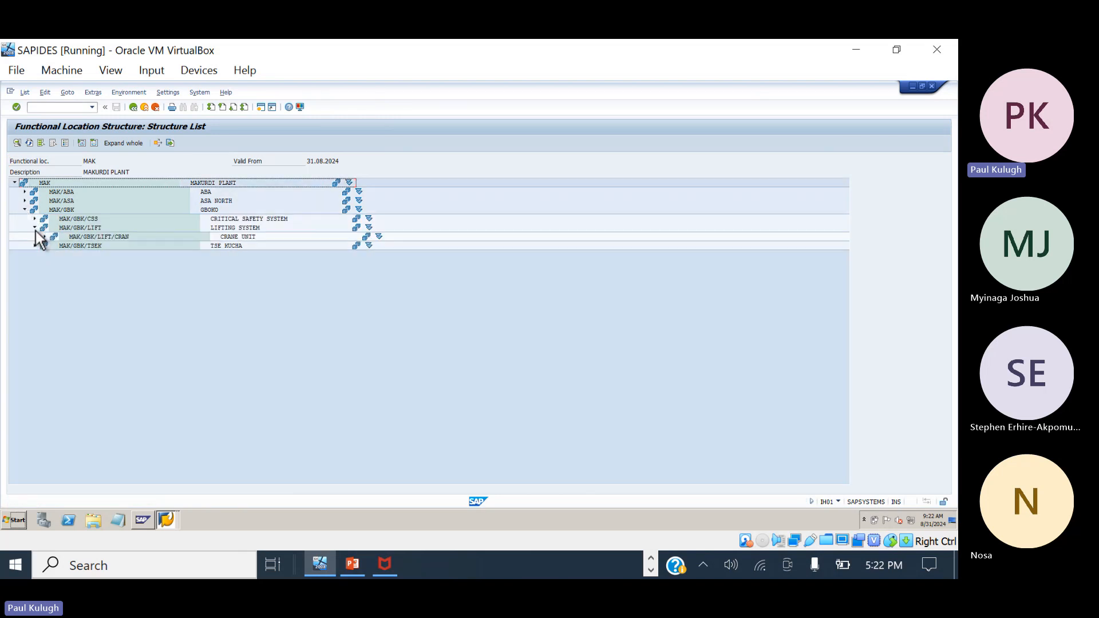
click(45, 237)
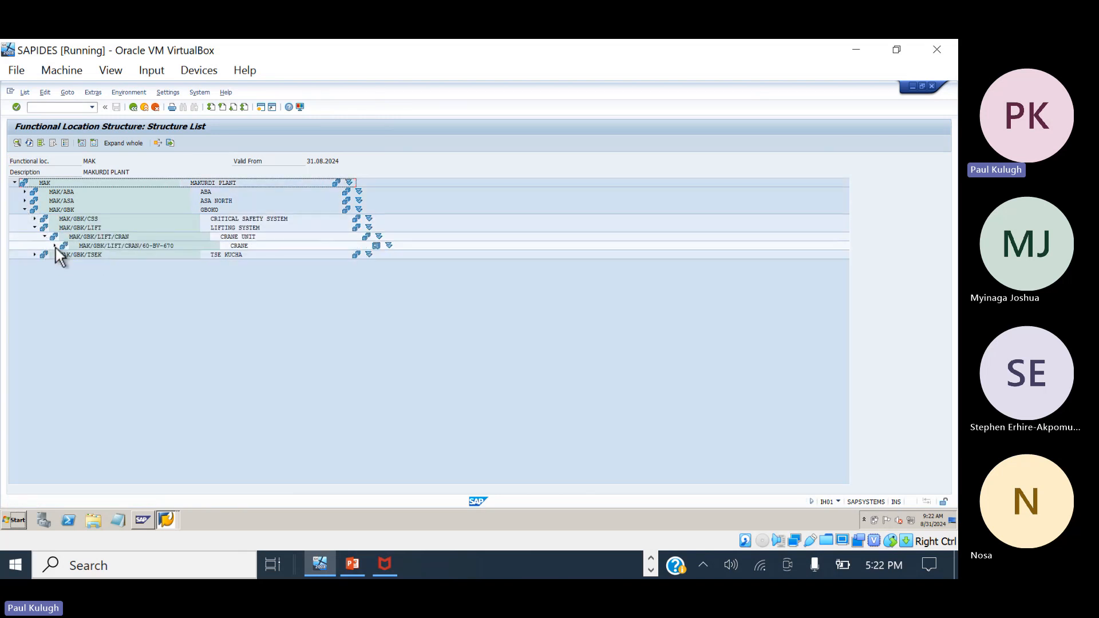
click(55, 246)
click(64, 254)
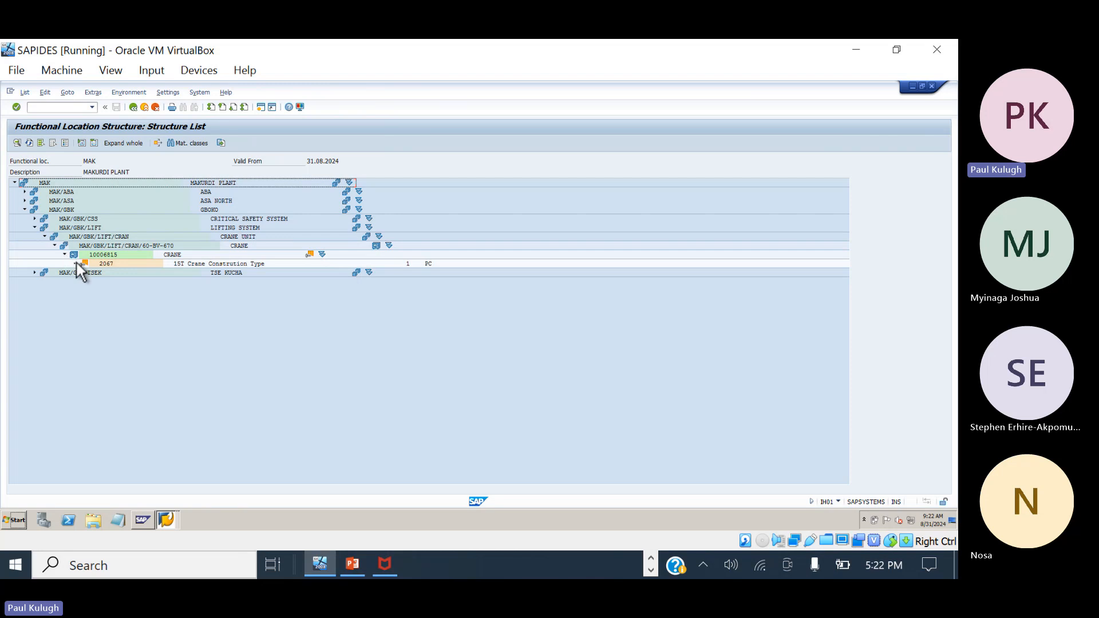
click(112, 264)
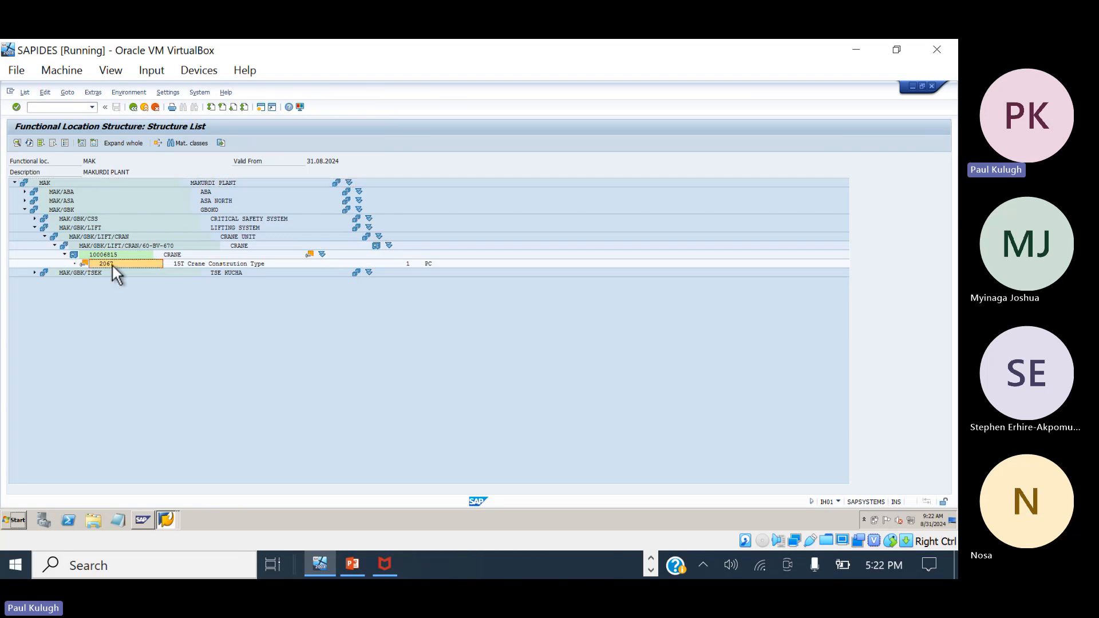
click(169, 265)
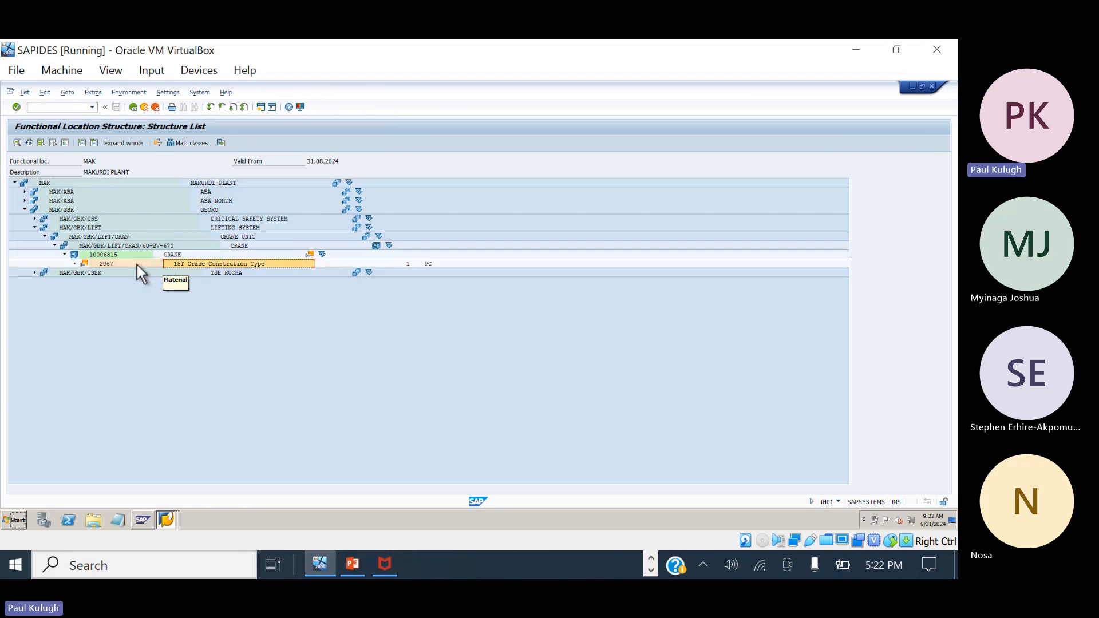
Enable BOM explosion in the MAK structure selection and run the structure list again.
click(131, 109)
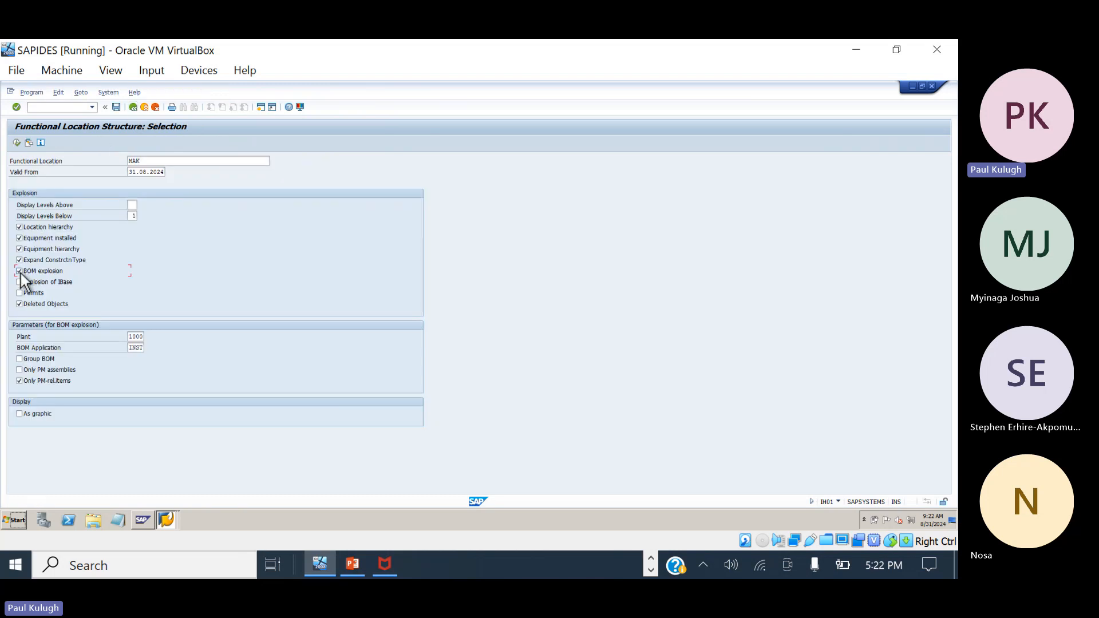
click(16, 142)
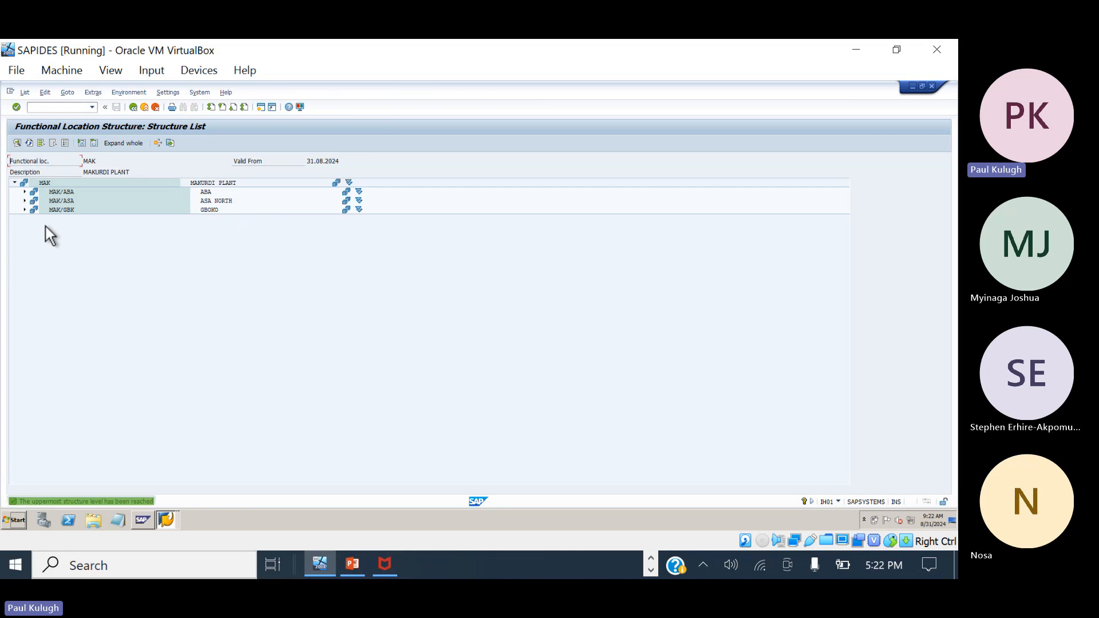
Expand MAK/GBK through the lifting system, crane unit and crane equipment down to the assemblies of construction type 2067.
click(24, 210)
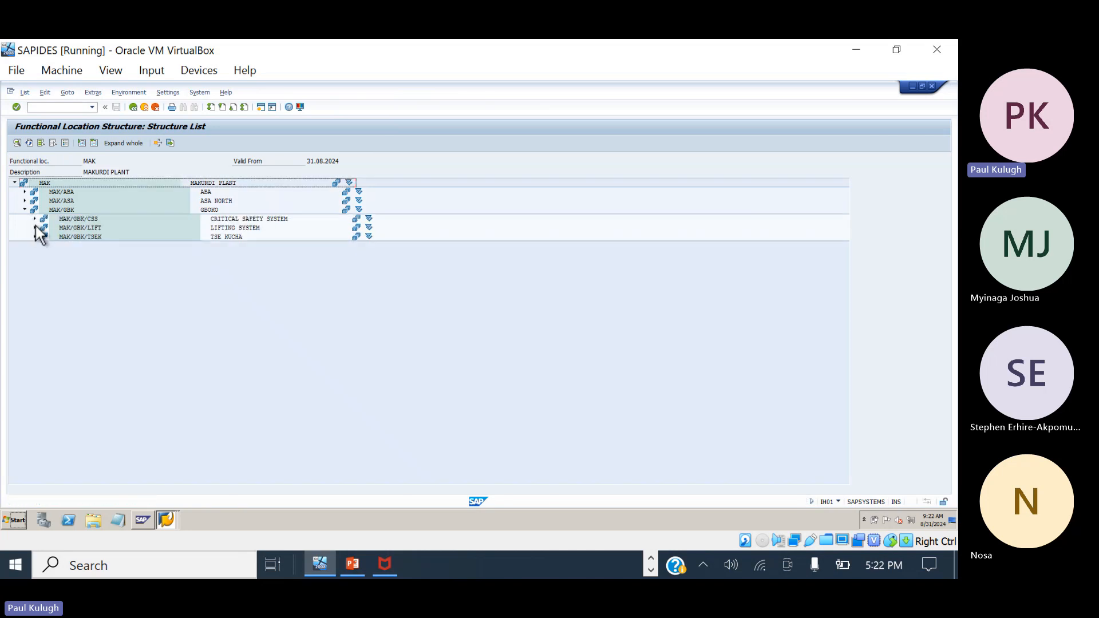
click(35, 227)
click(45, 236)
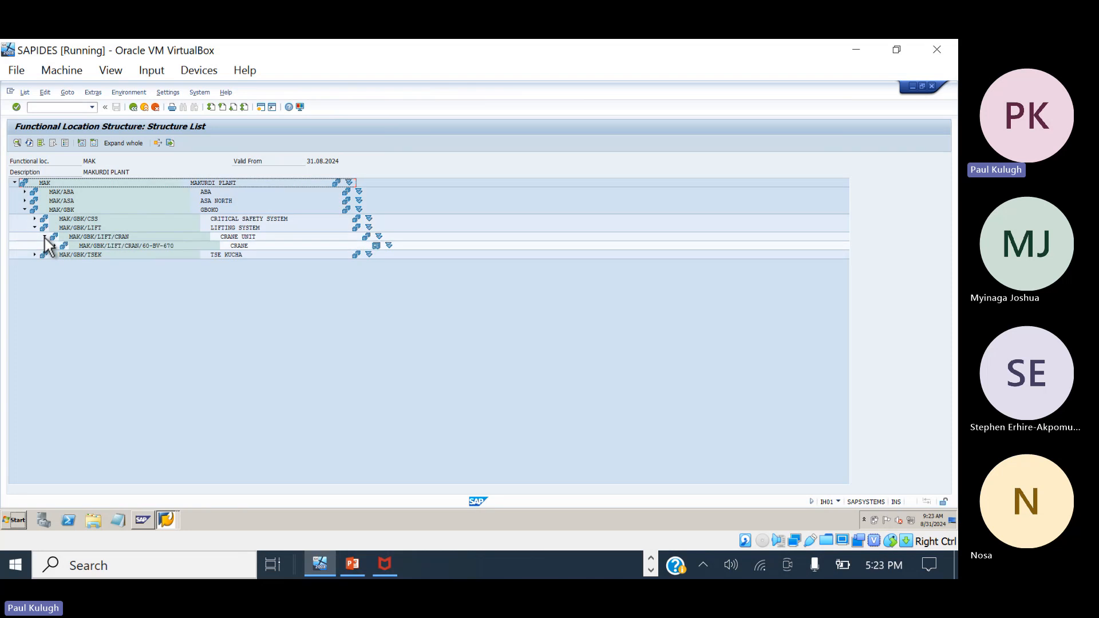
click(53, 247)
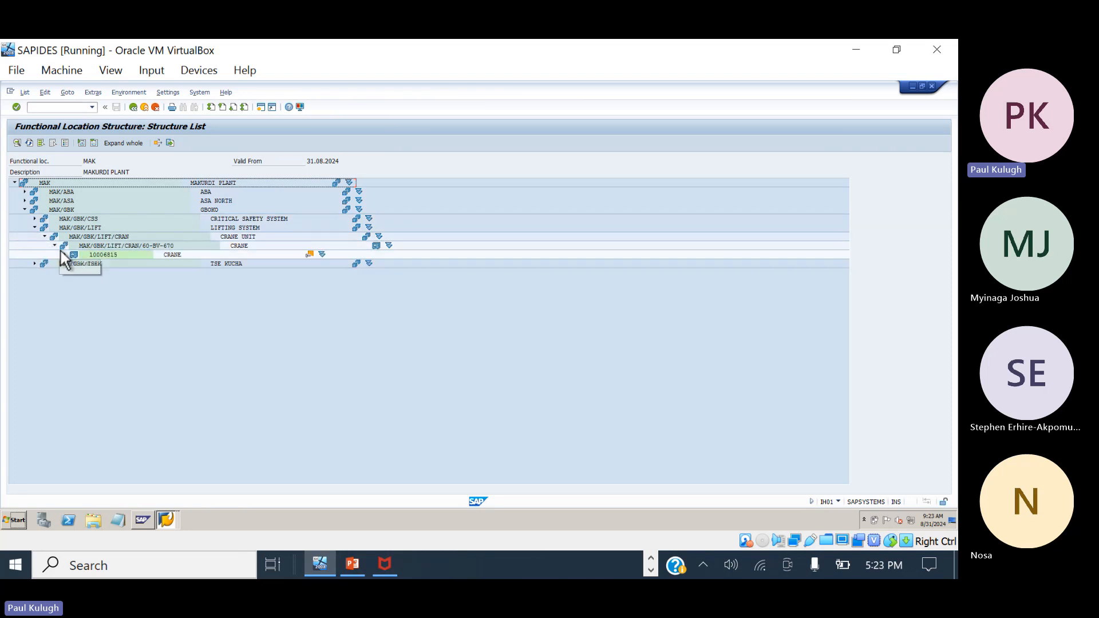
click(66, 254)
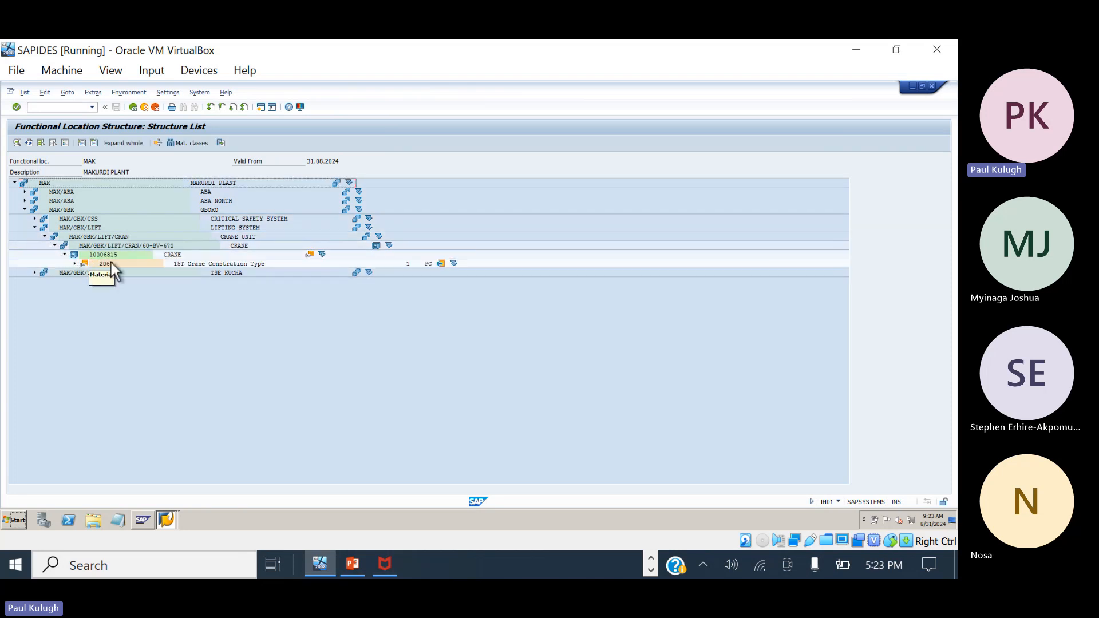
click(75, 264)
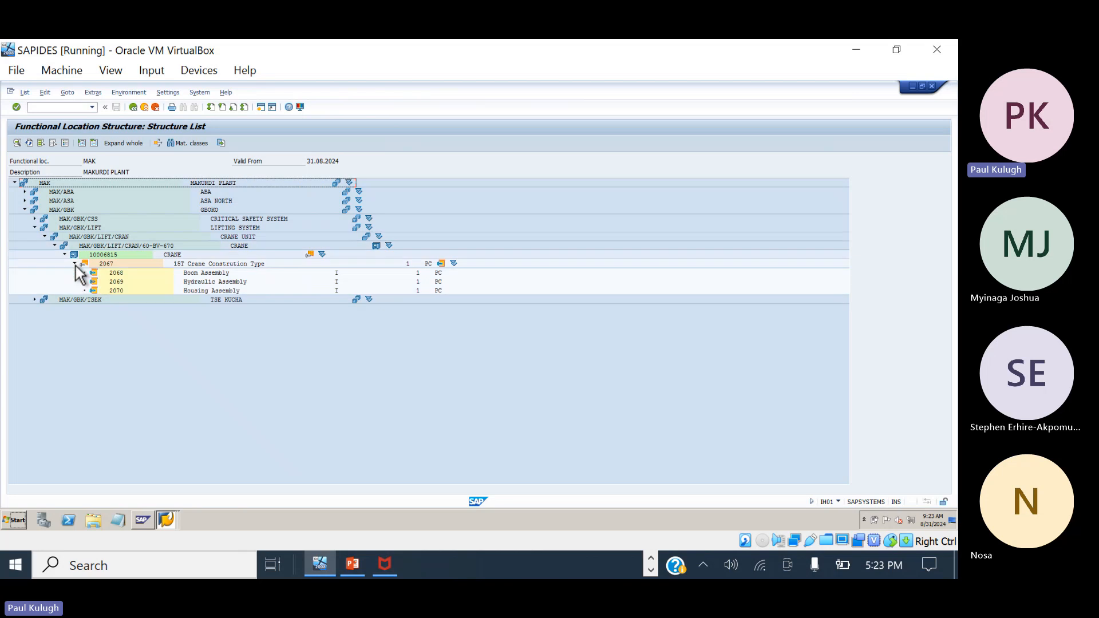
Examine the boom, hydraulic and housing assemblies under construction type 2067 for lower-level components.
click(148, 263)
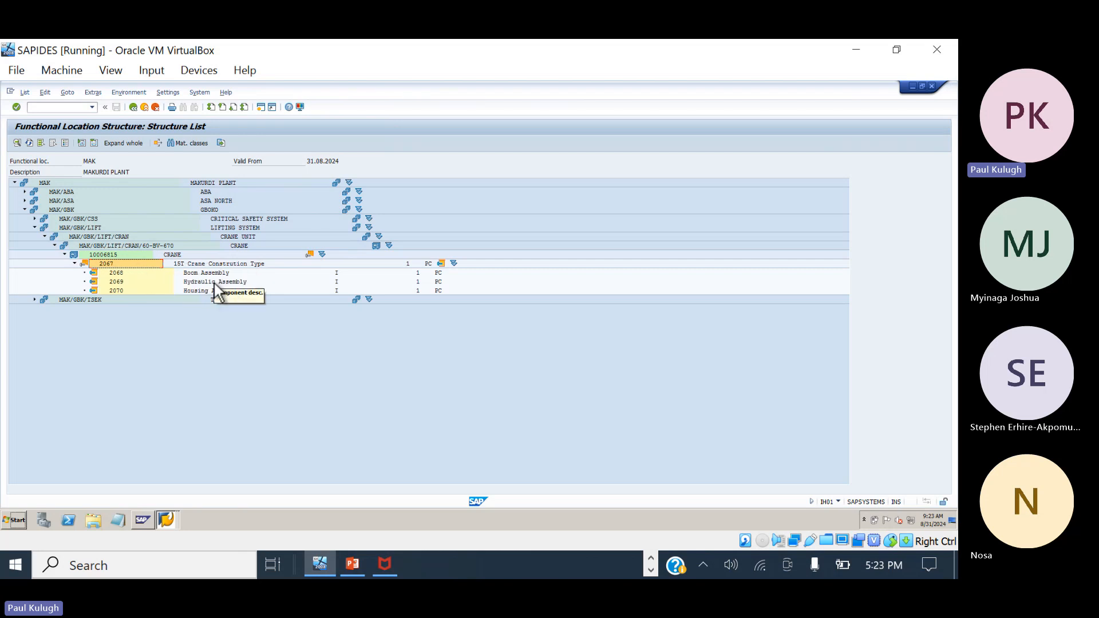
click(112, 273)
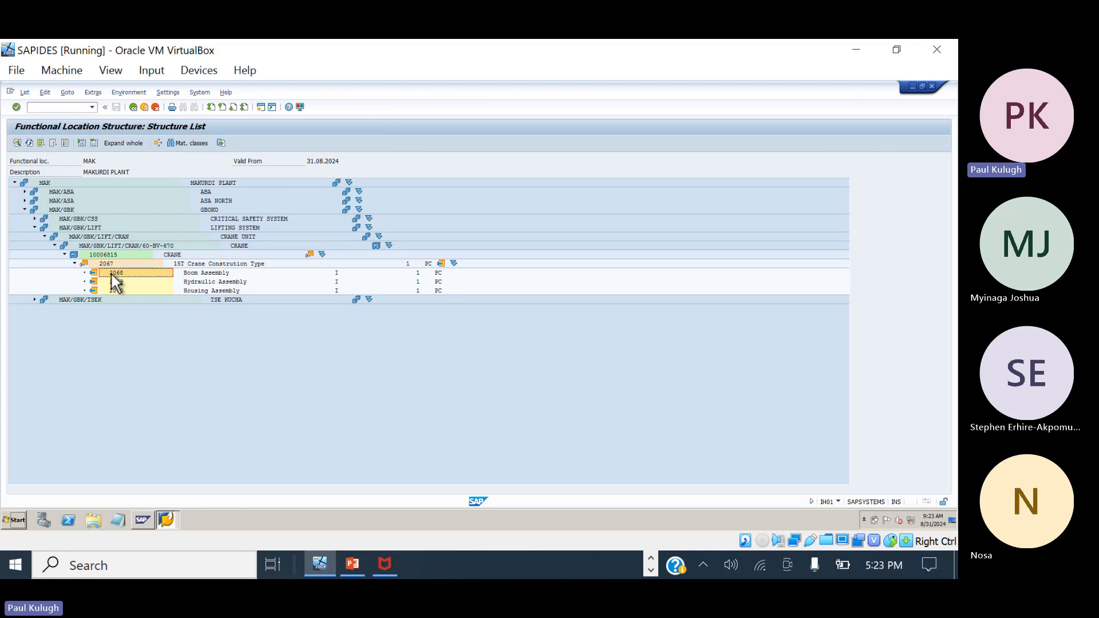
click(194, 274)
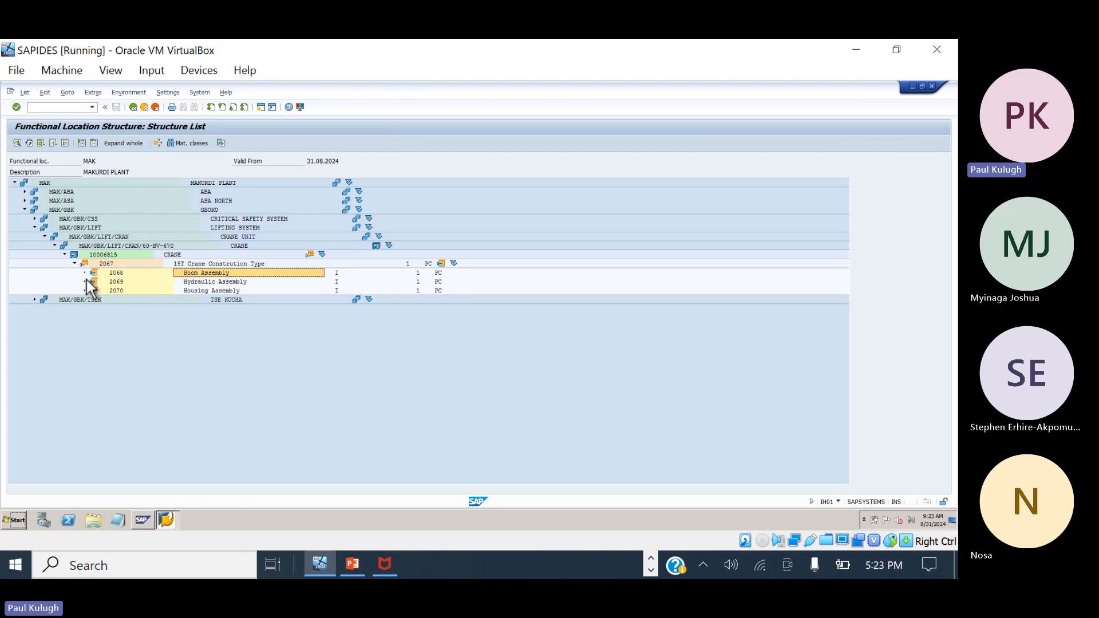
click(126, 274)
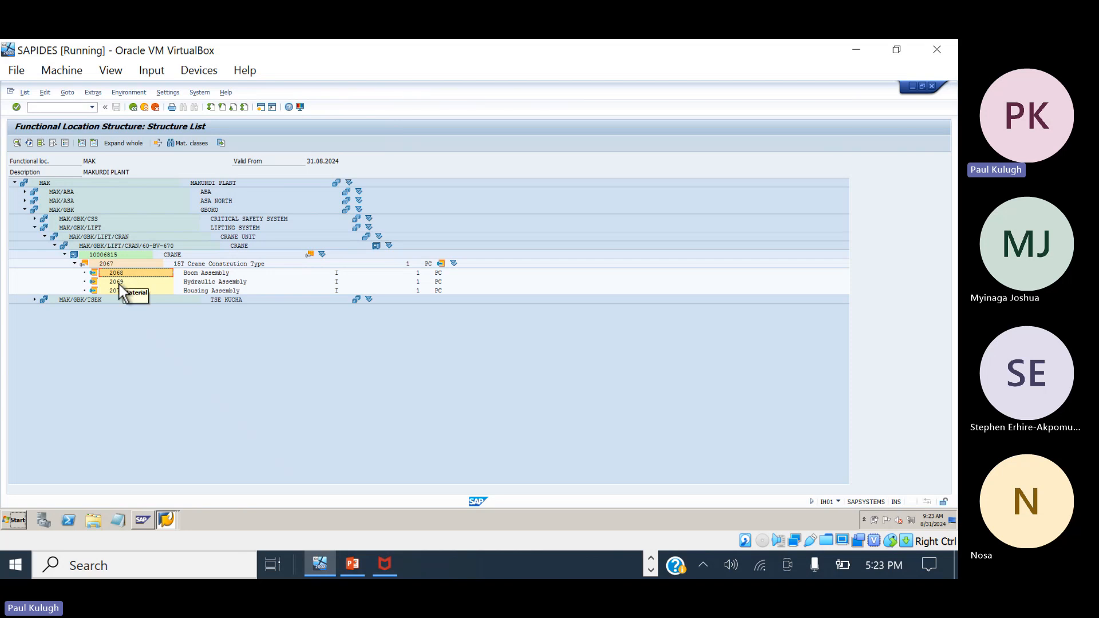
click(121, 282)
click(118, 290)
click(119, 280)
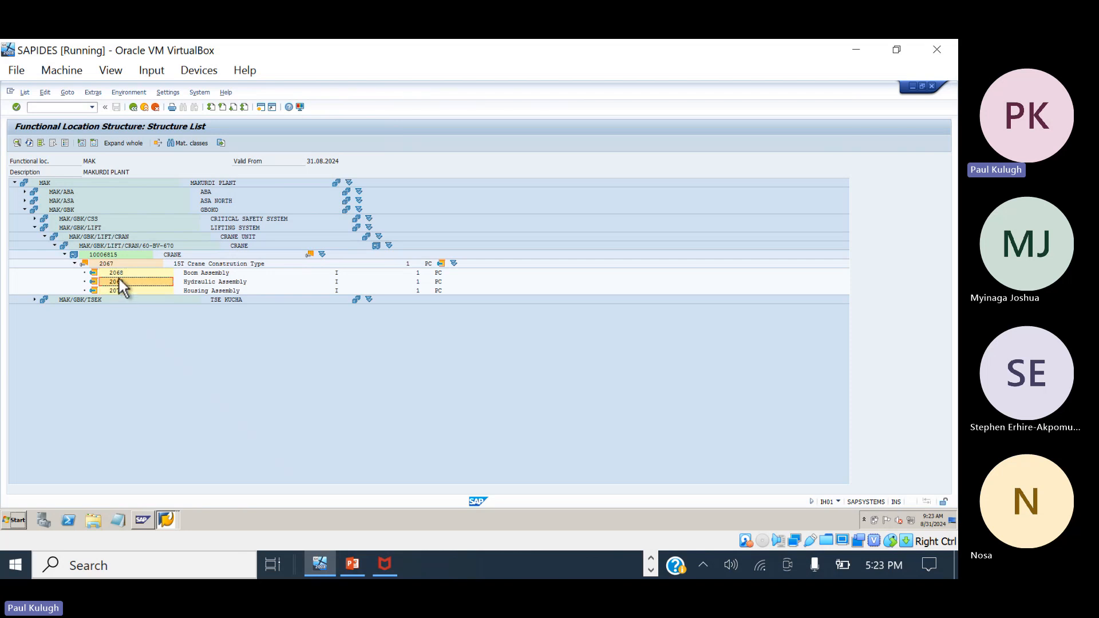
click(119, 274)
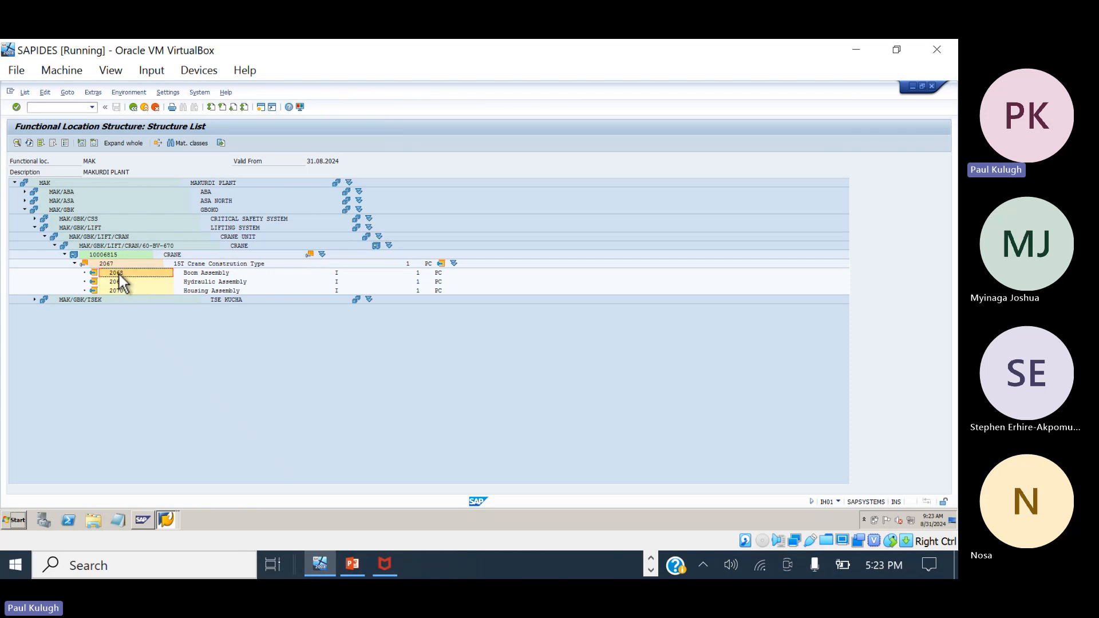
Switch to the Create Material session and exit it to the SAP Easy Access screen.
click(163, 520)
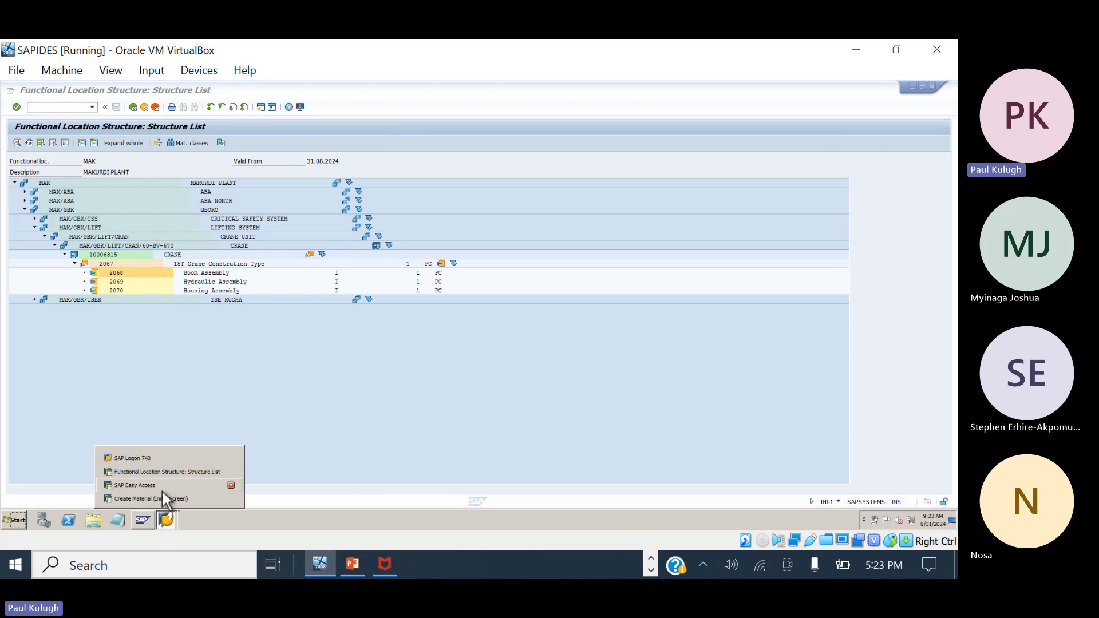
click(161, 499)
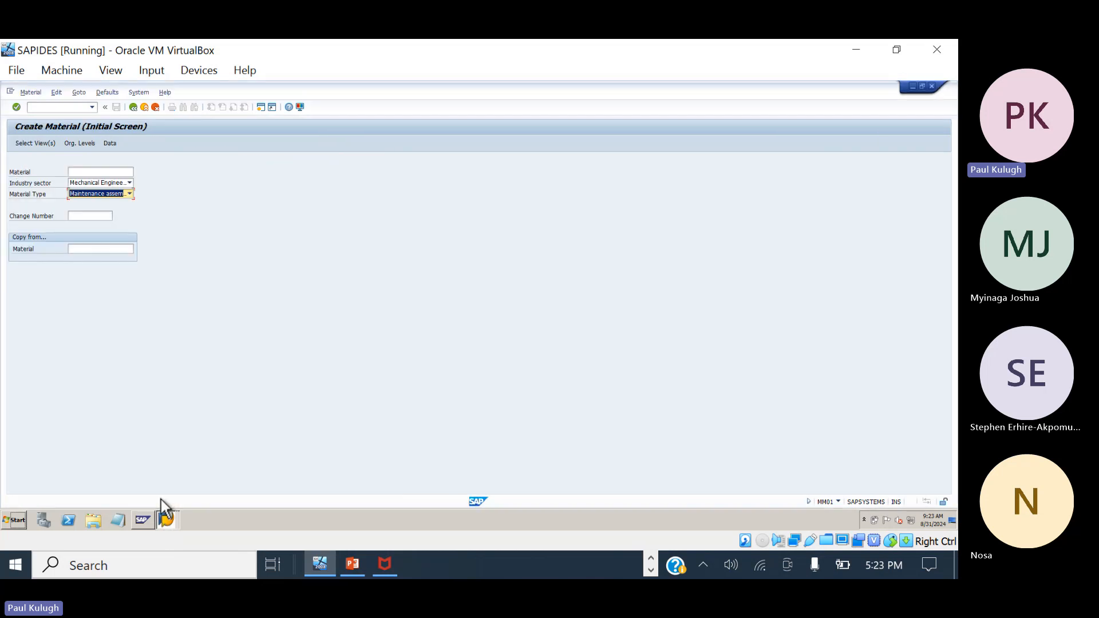
click(133, 108)
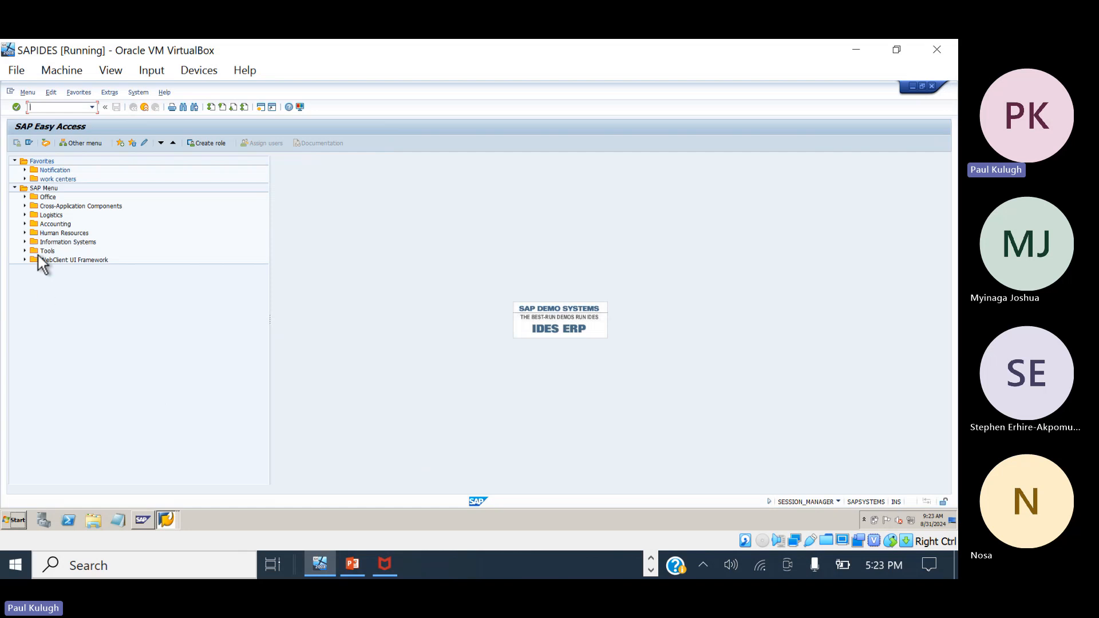
Open the CS01 transaction for creating a material BOM from the Plant Maintenance technical objects area.
click(25, 215)
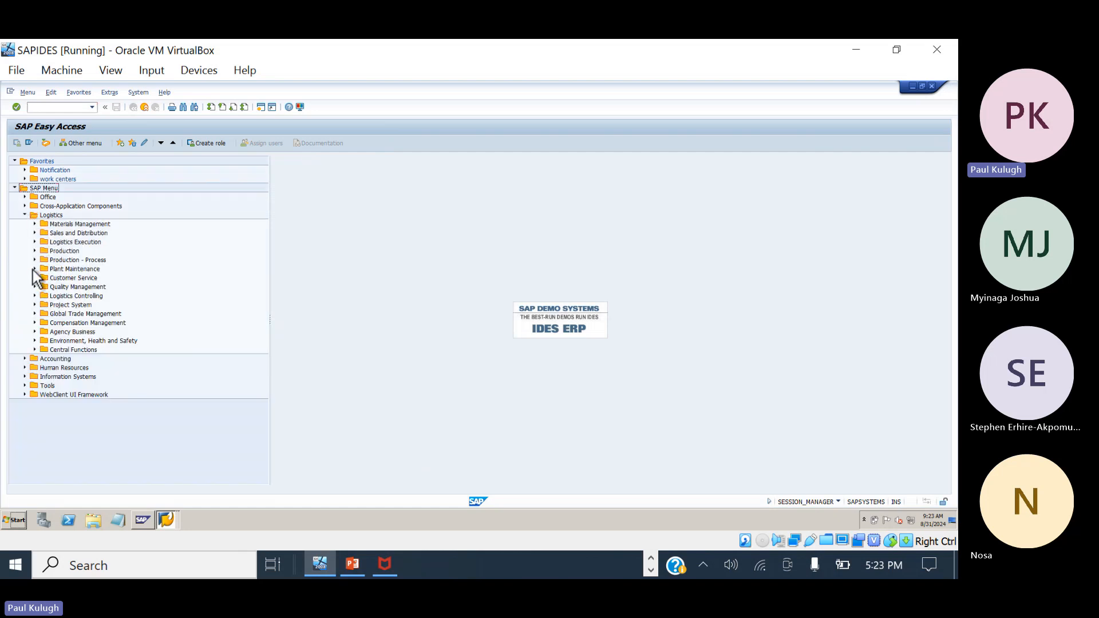
click(34, 269)
click(45, 278)
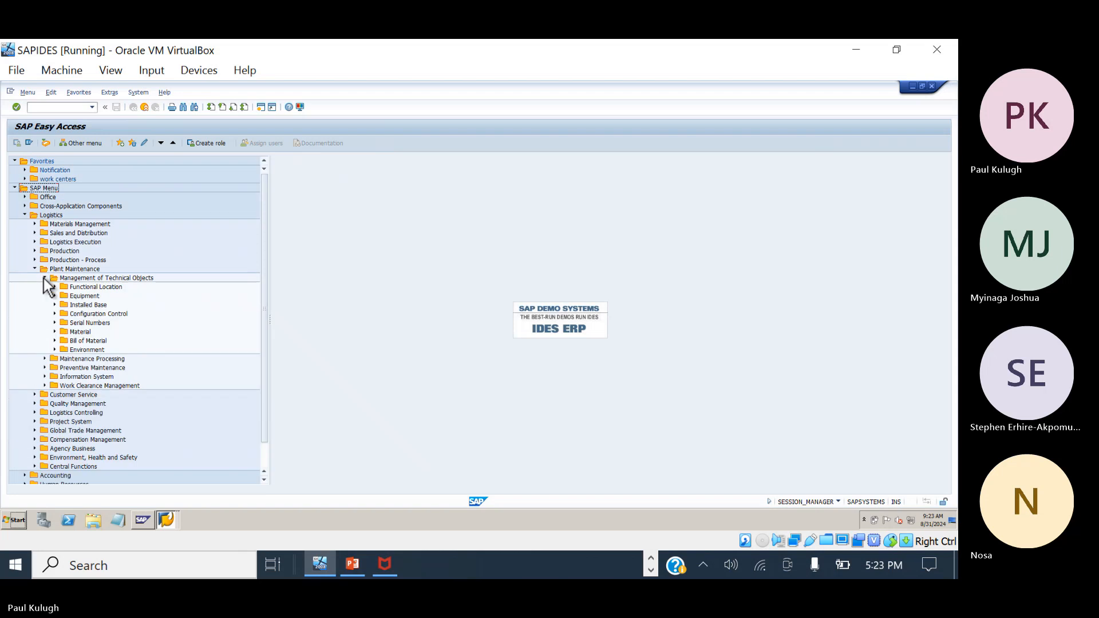
click(60, 341)
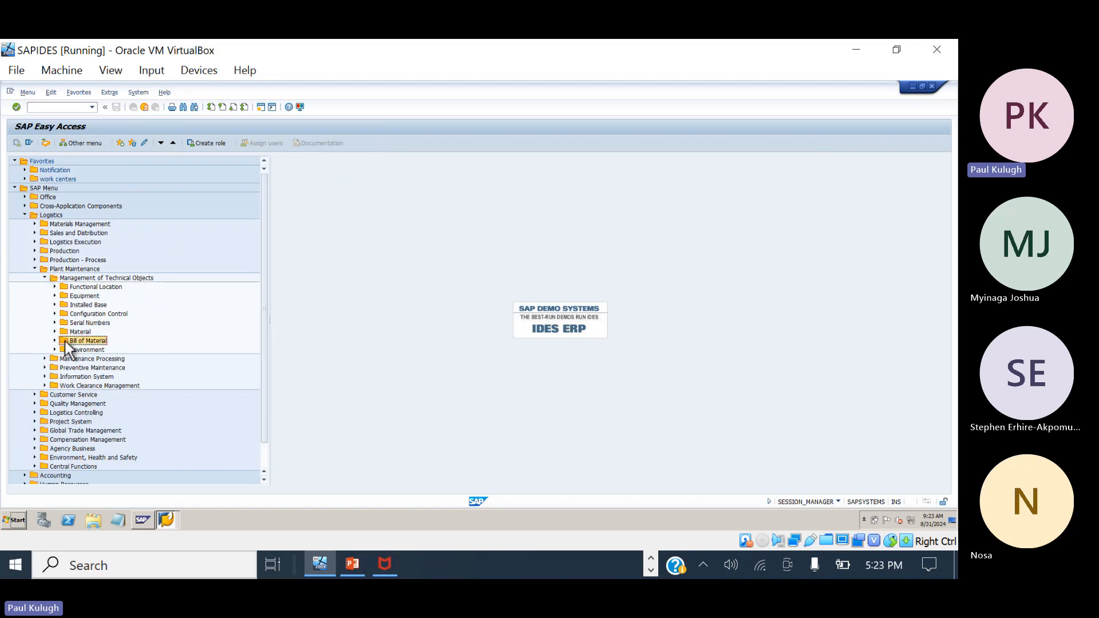
click(54, 341)
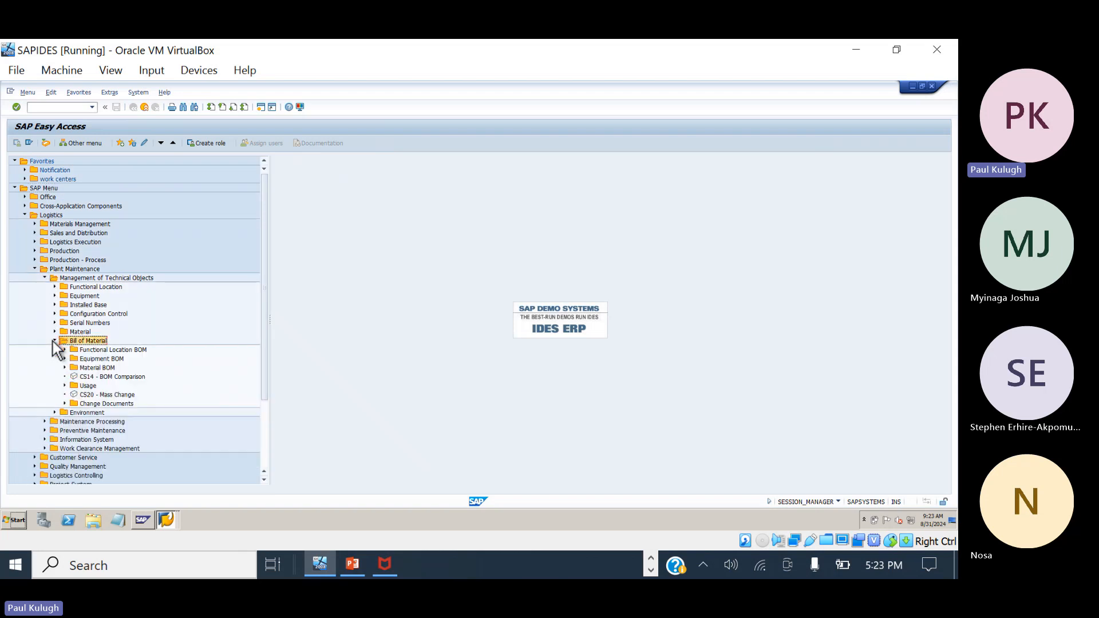
click(79, 369)
click(65, 368)
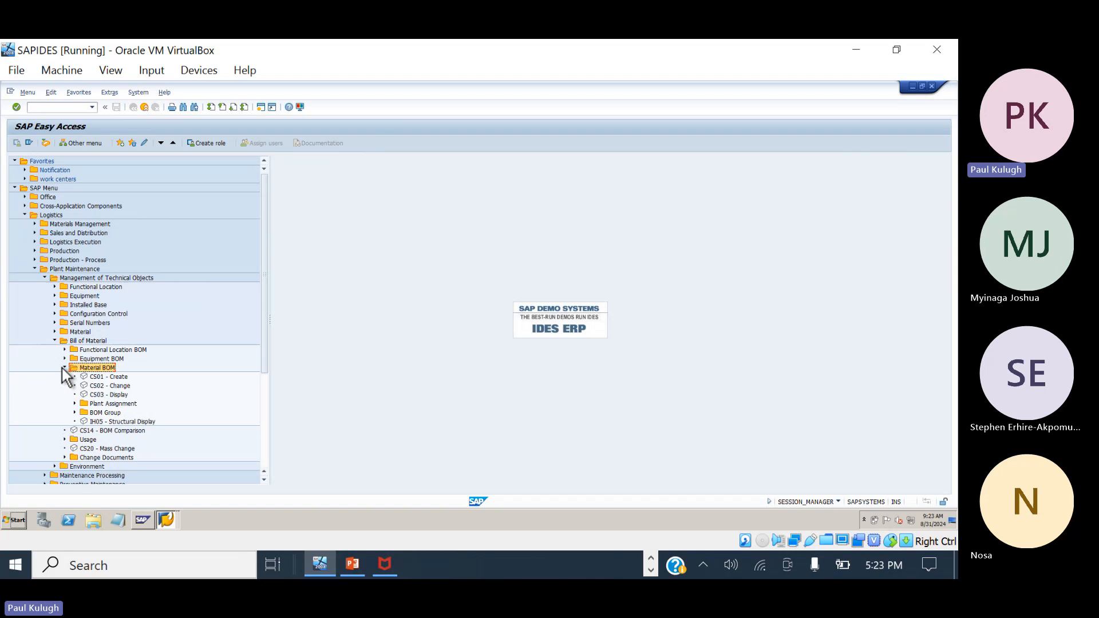
click(94, 378)
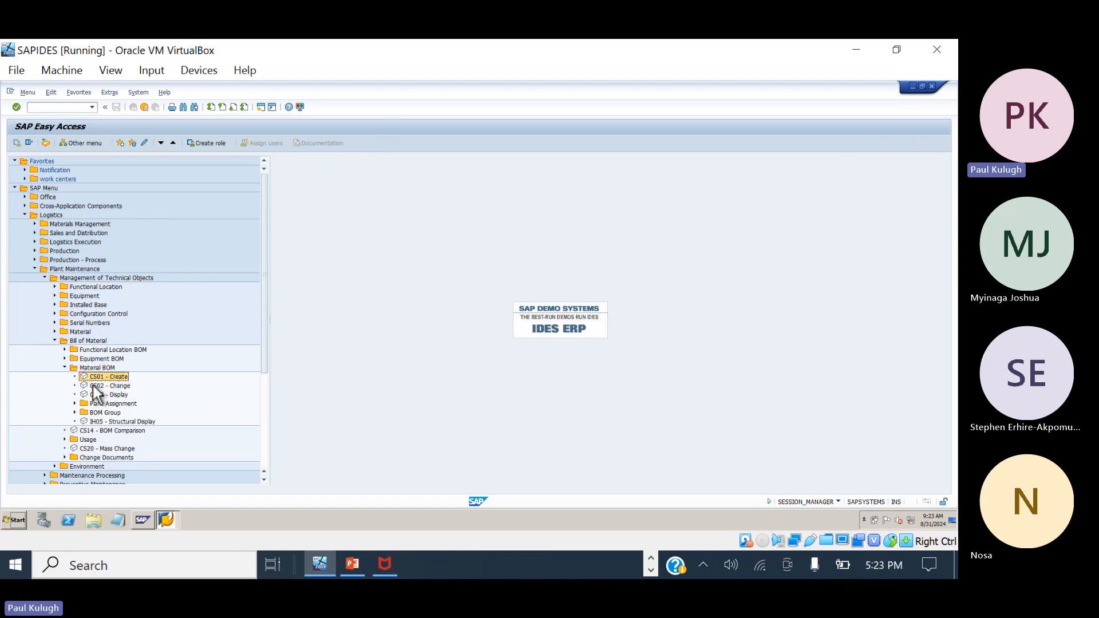
click(98, 386)
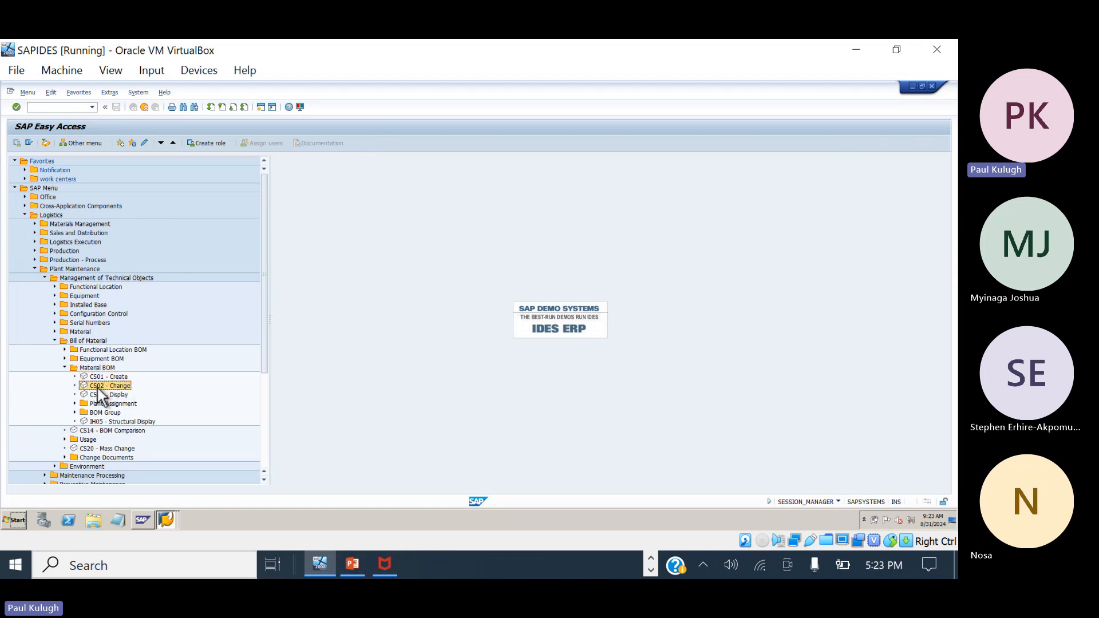
mouse_move(110, 395)
mouse_down()
mouse_move(119, 400)
mouse_move(103, 383)
mouse_up()
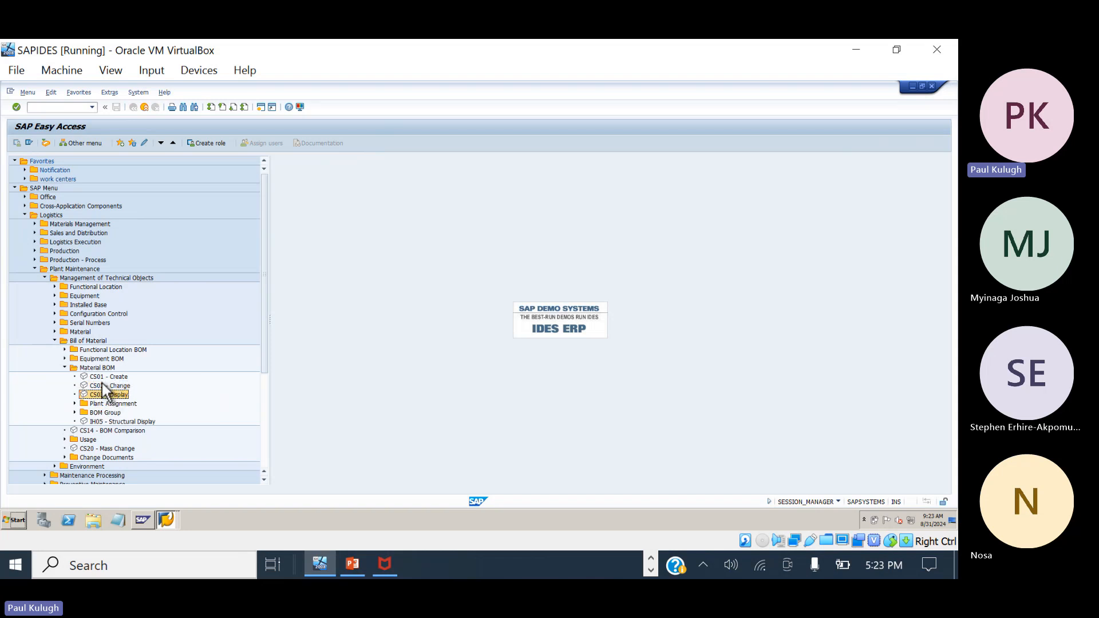
double_click(102, 377)
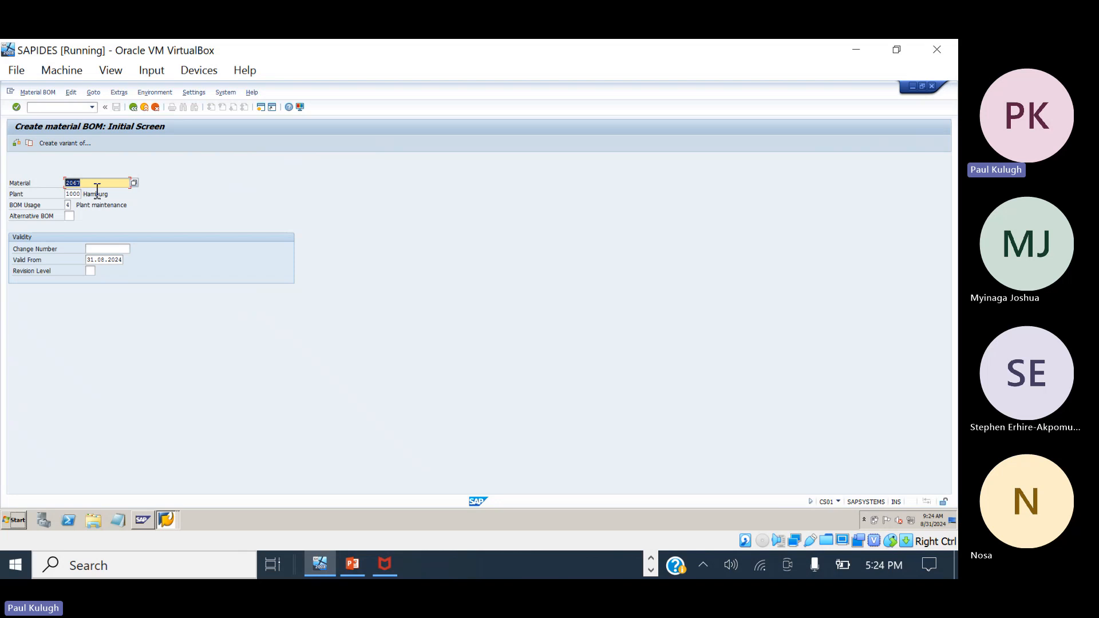
Check the assembly numbers noted in Notepad and set the BOM material to 2068.
click(650, 563)
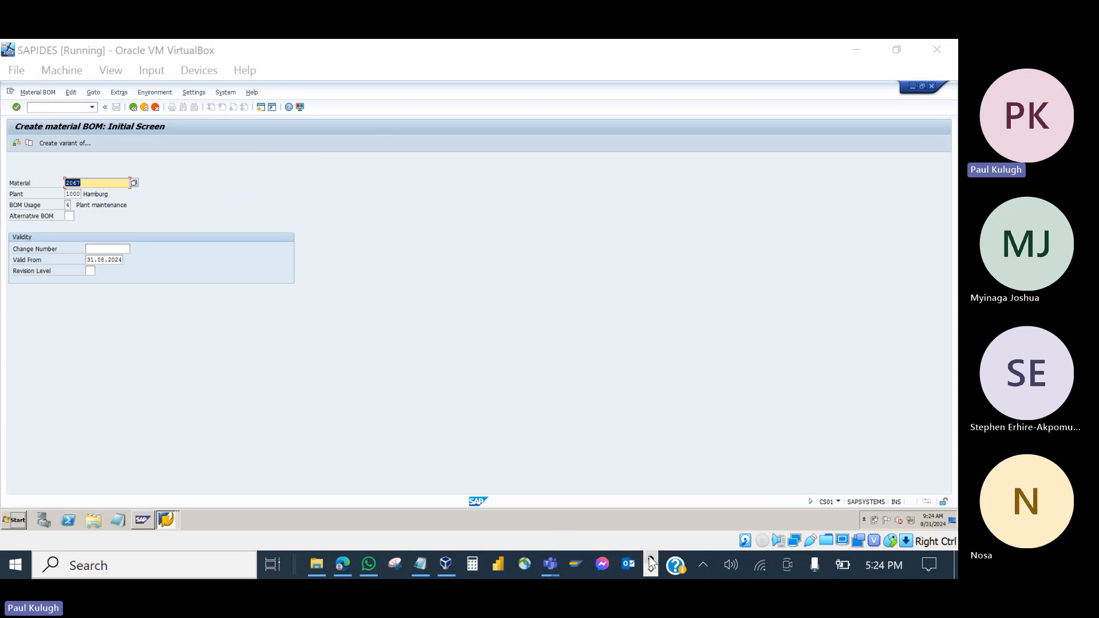
click(422, 565)
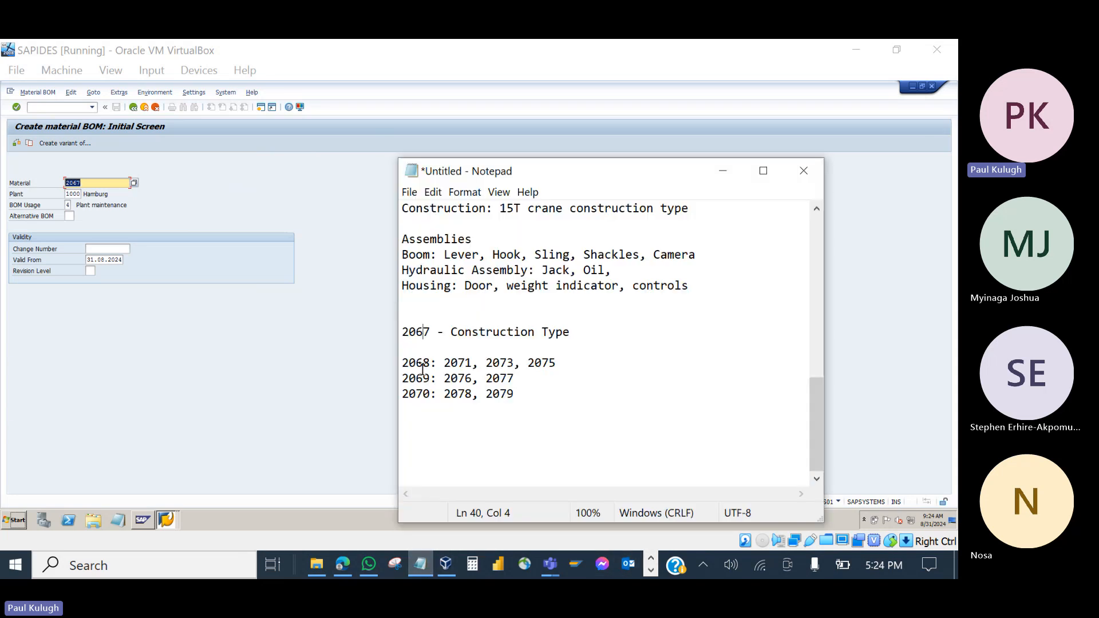
click(232, 214)
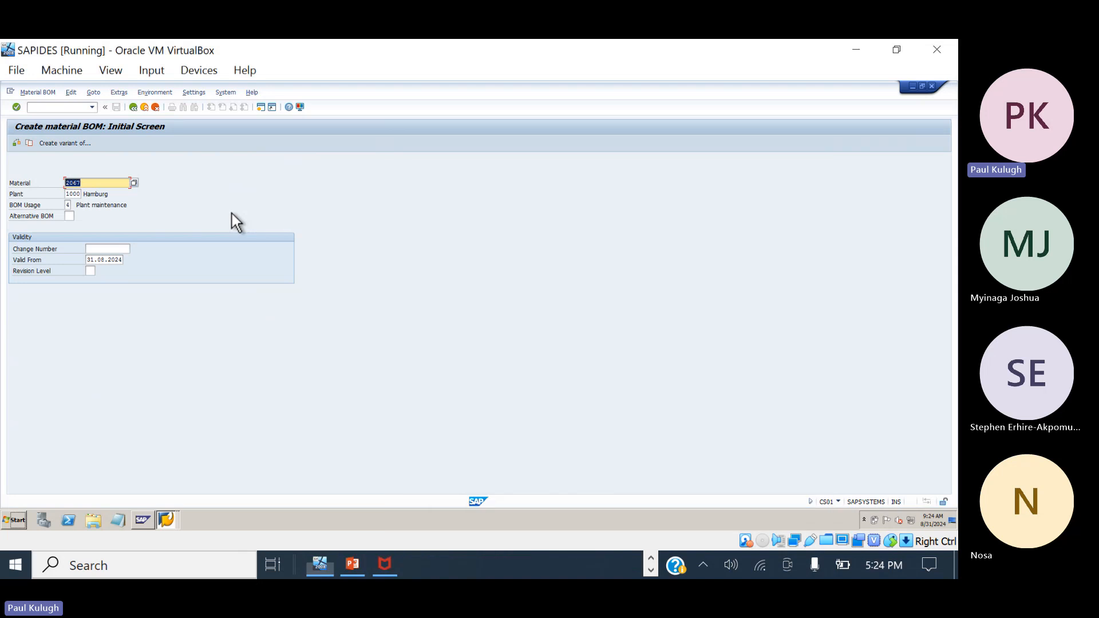
click(118, 183)
key(BackSpace)
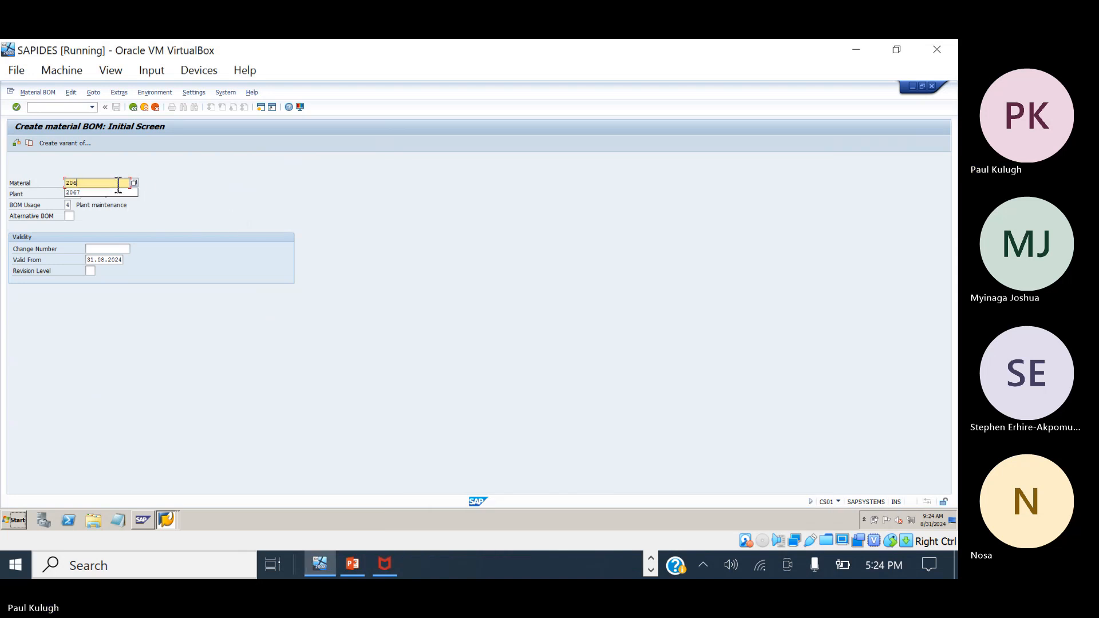
text(8)
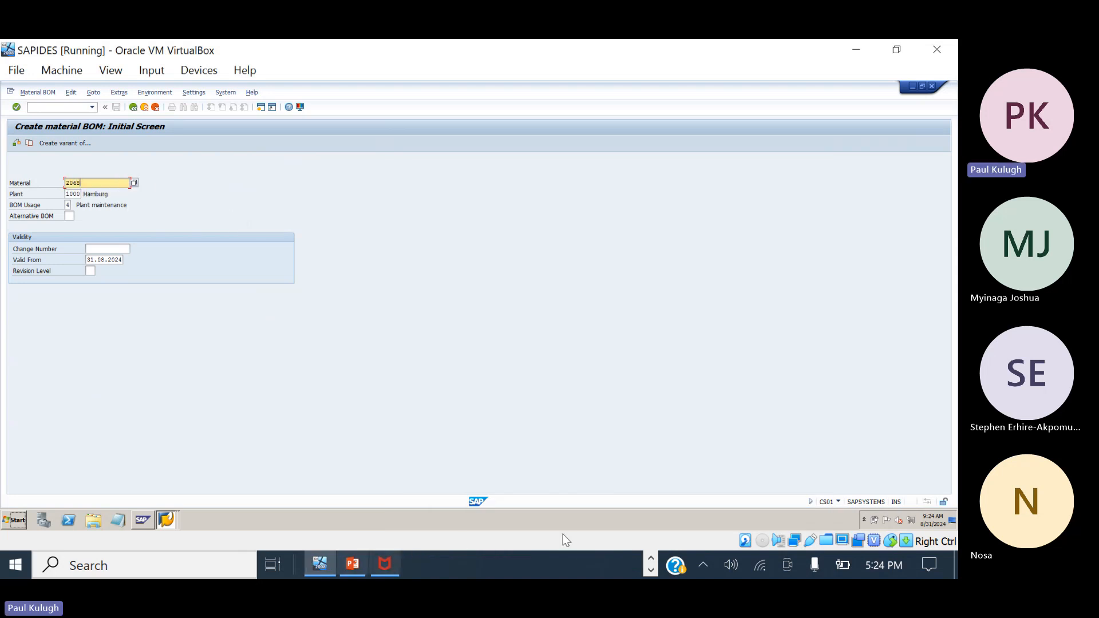
Recheck the Notepad assembly list and open the BOM item overview for material 2068 in plant 1000 with usage 4.
click(650, 571)
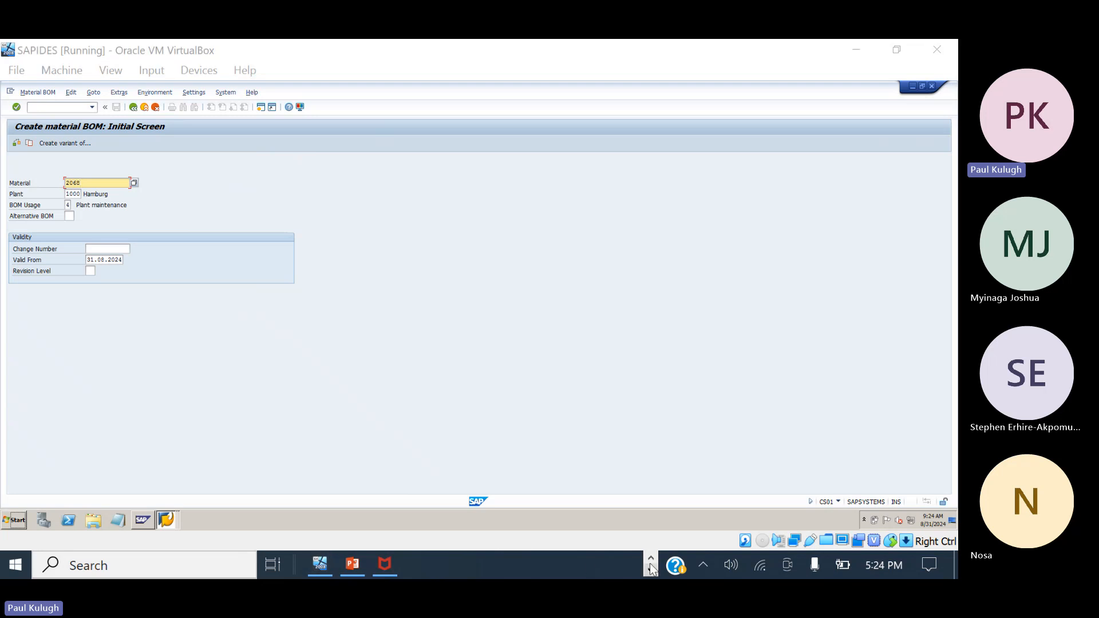
click(650, 559)
click(421, 565)
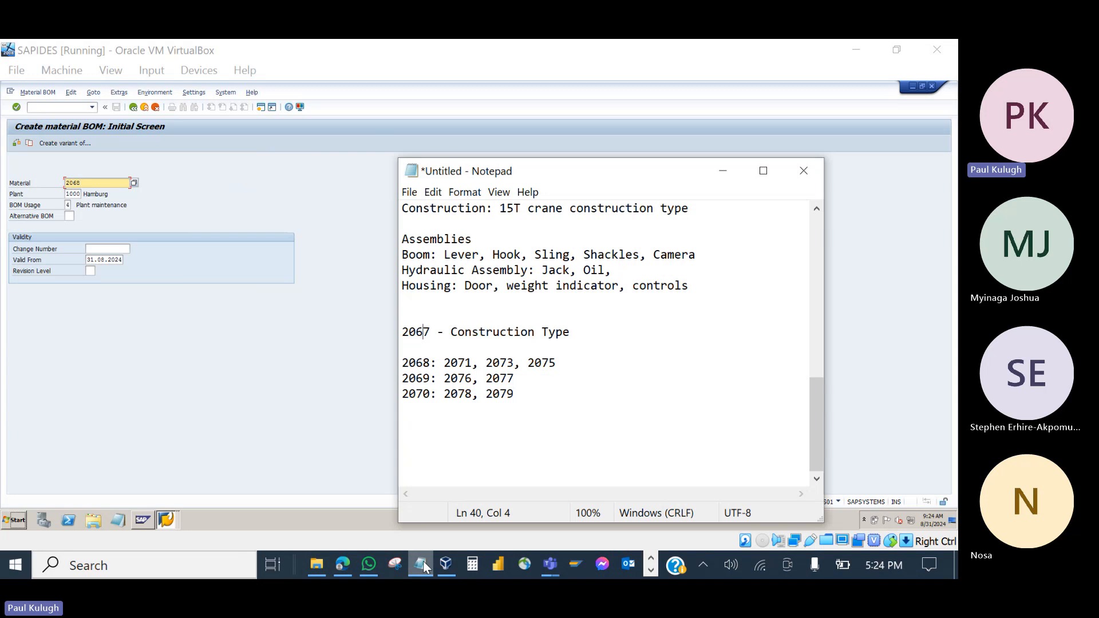
click(422, 565)
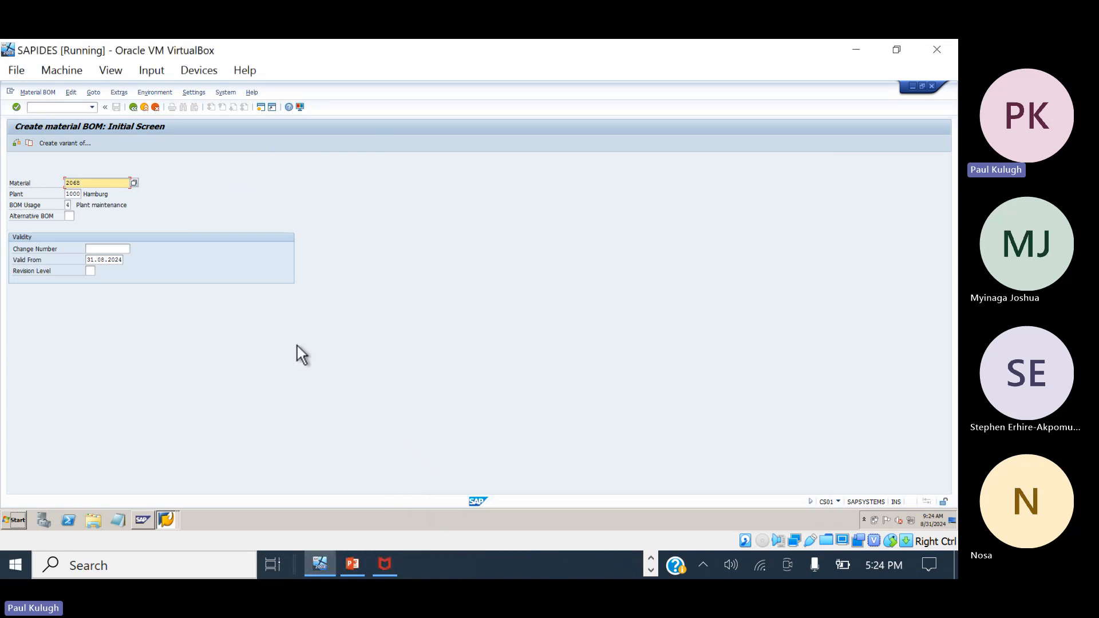
click(74, 194)
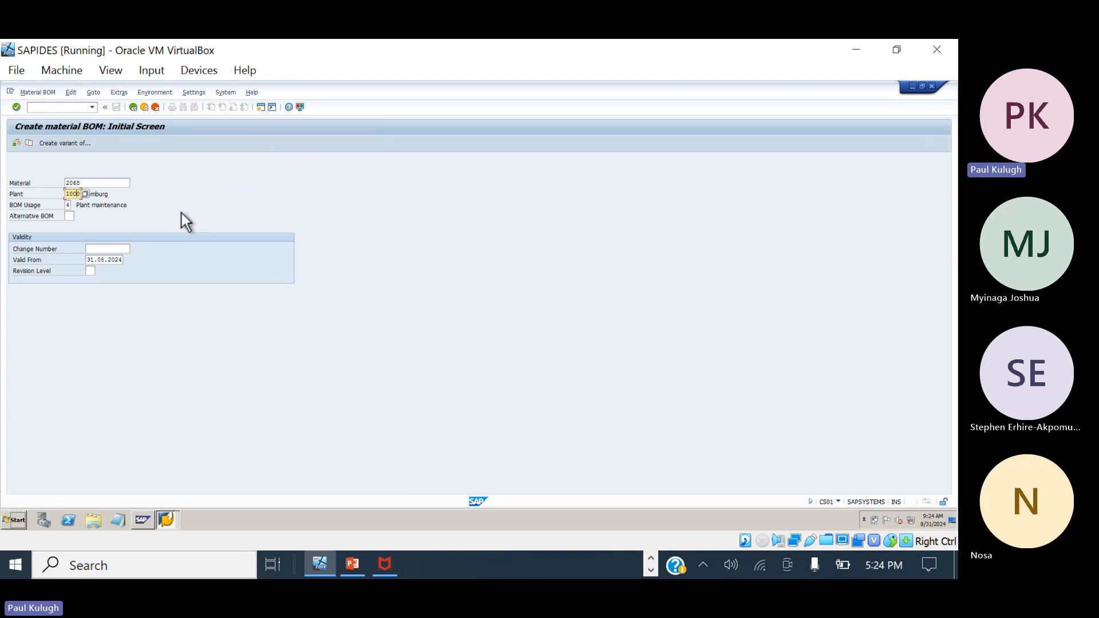
key(Return)
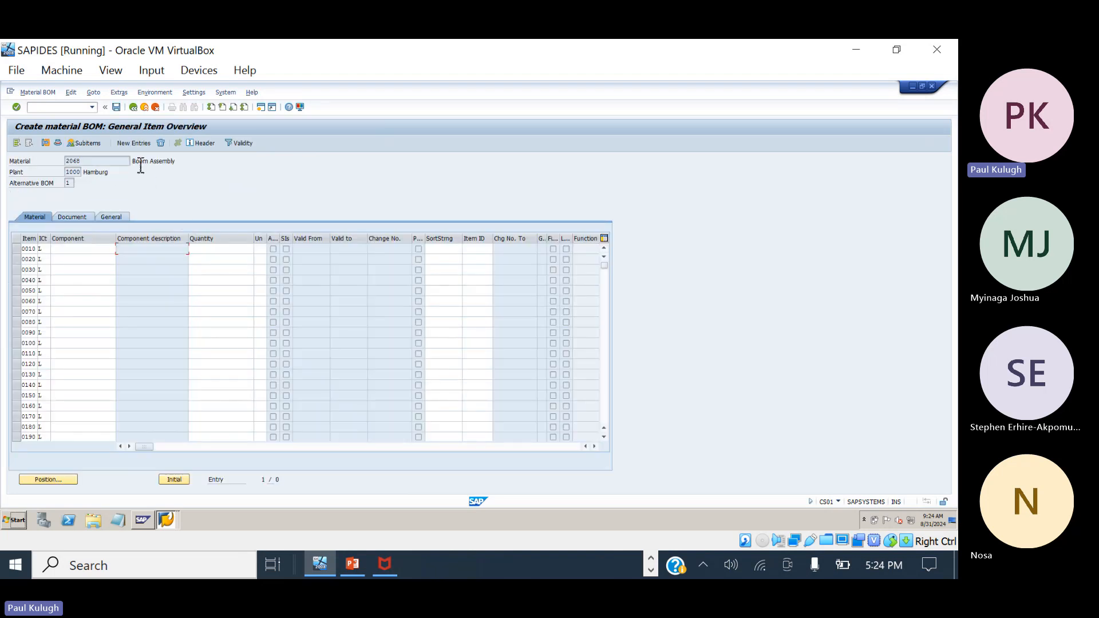
Highlight the Boom Assembly description and look up the component numbers noted for 2068 in Notepad.
drag(132, 161, 187, 167)
click(651, 558)
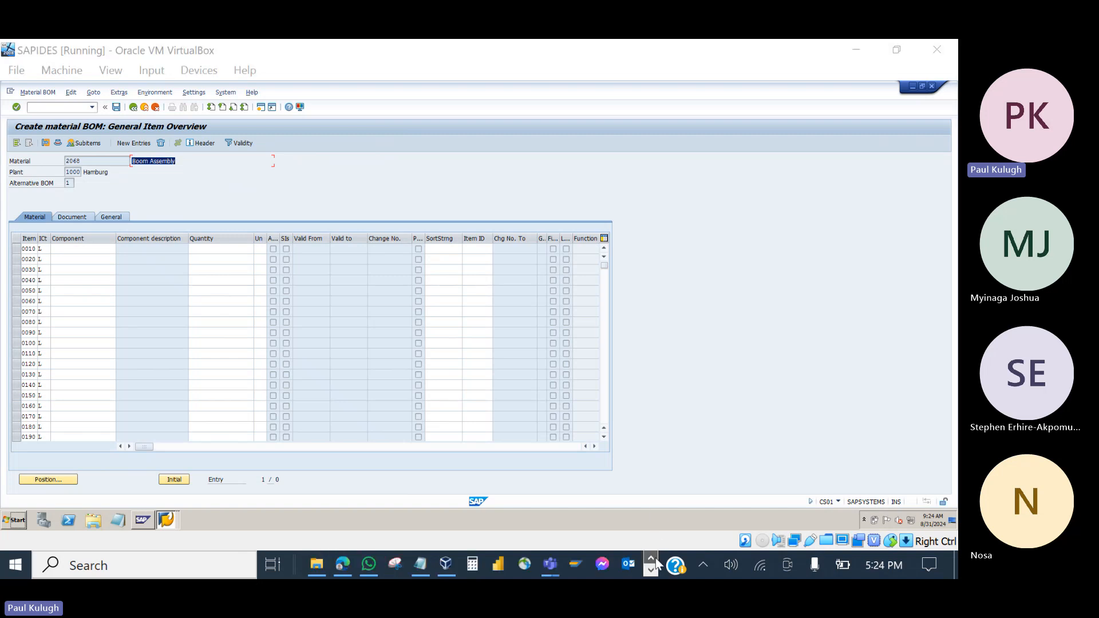
click(424, 565)
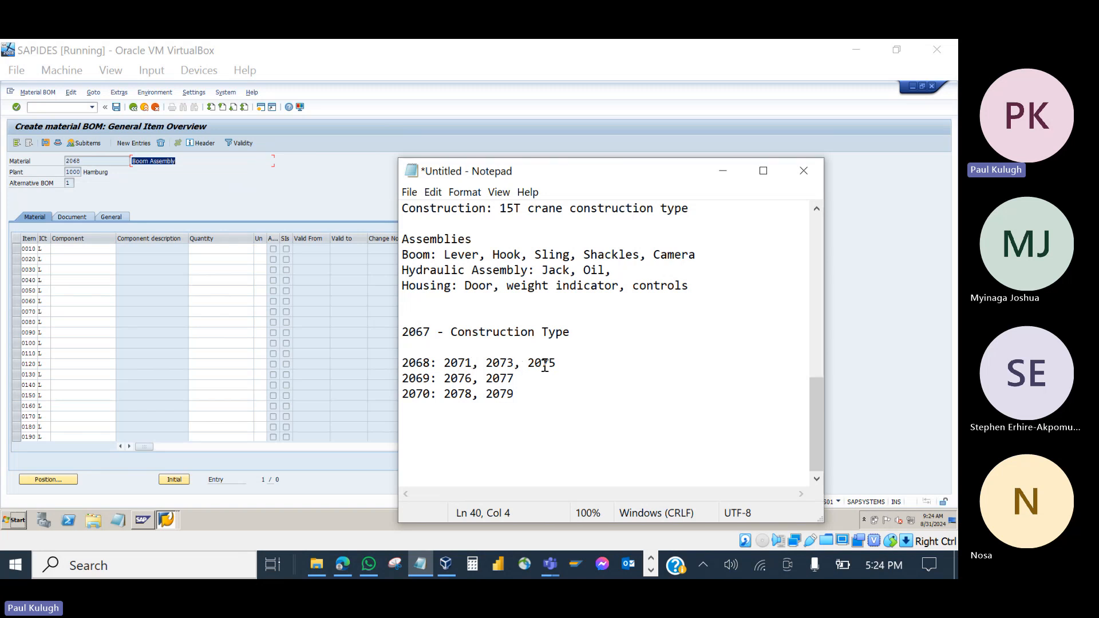
Enter components 2071, 2073 and 2075 as items 0010, 0020 and 0030 of the boom assembly BOM.
click(105, 250)
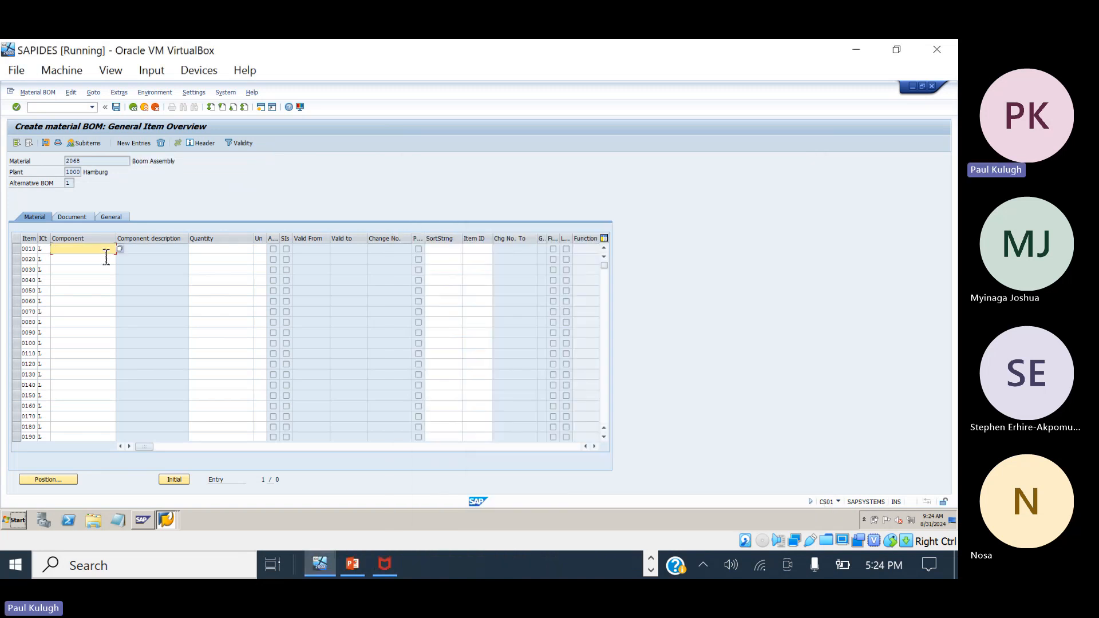
text(2071)
click(94, 261)
text(2073)
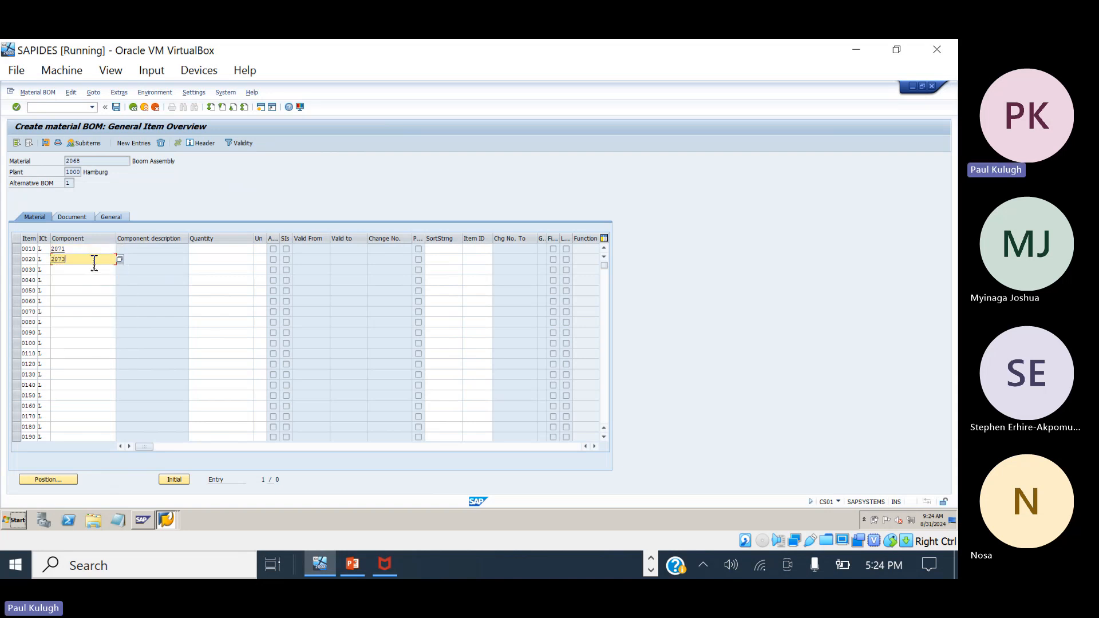
click(90, 272)
text(2075)
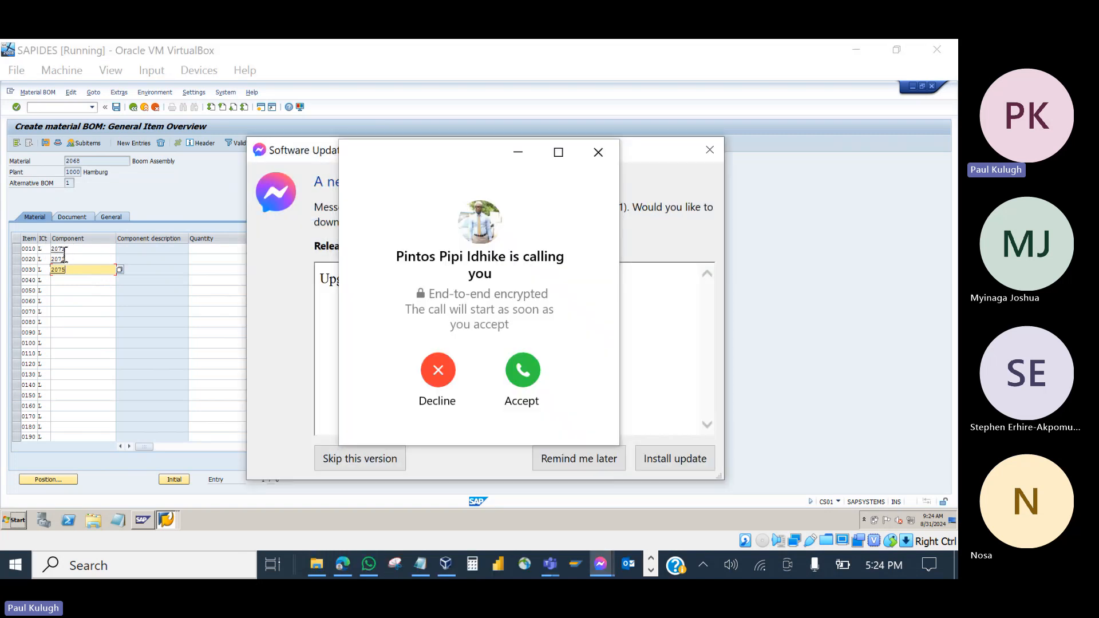
Dismiss the incoming call and the Messenger update prompt, and check the boom components listed in Notepad.
click(435, 371)
click(709, 149)
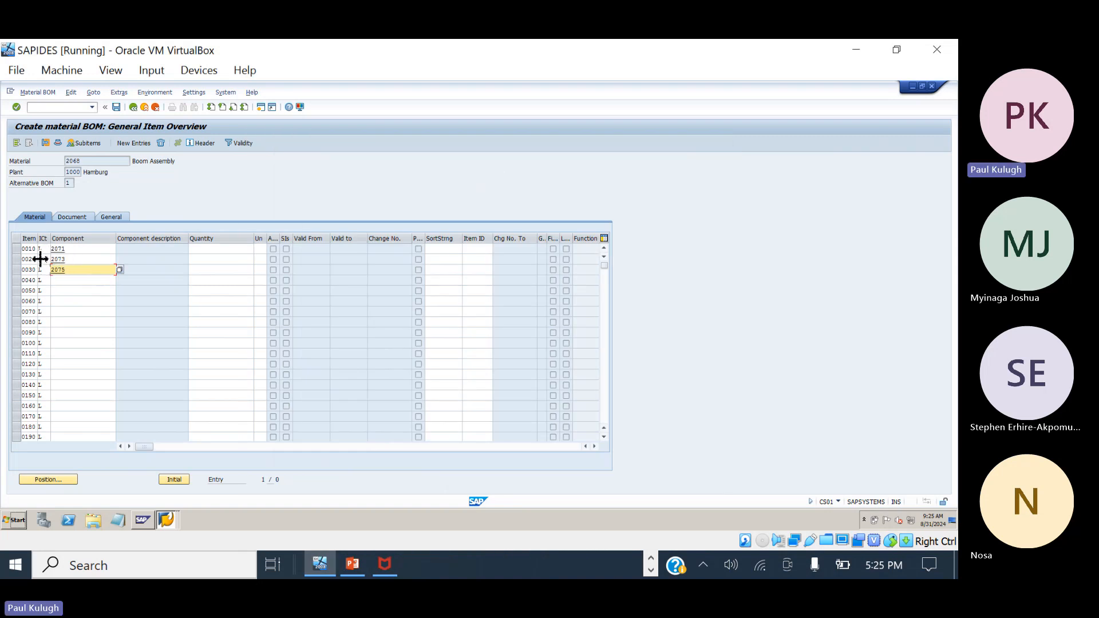
click(74, 252)
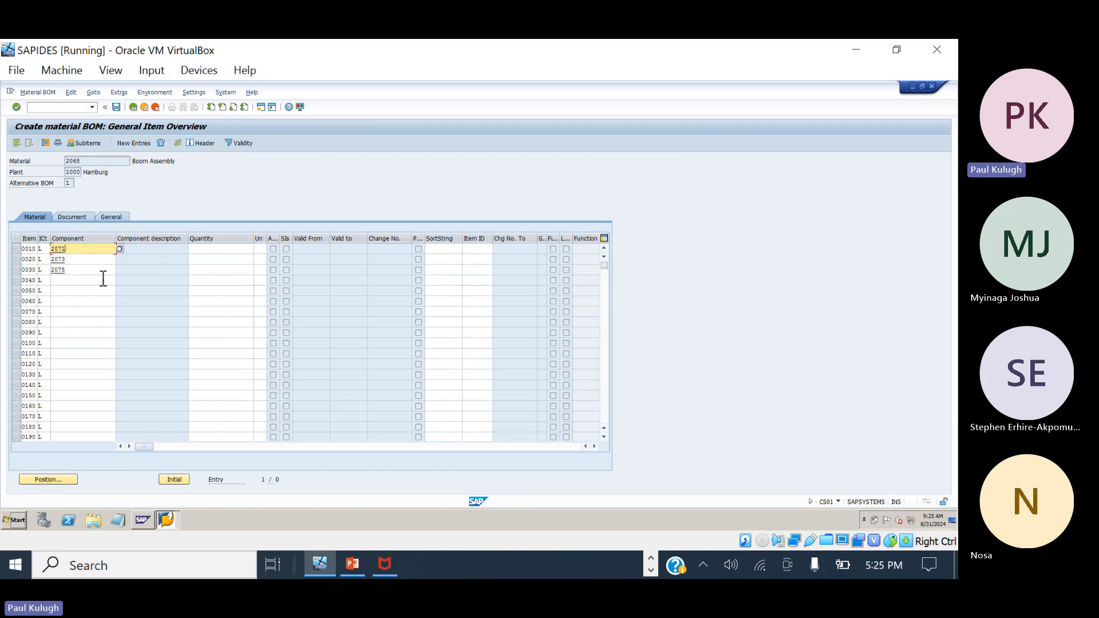
click(651, 558)
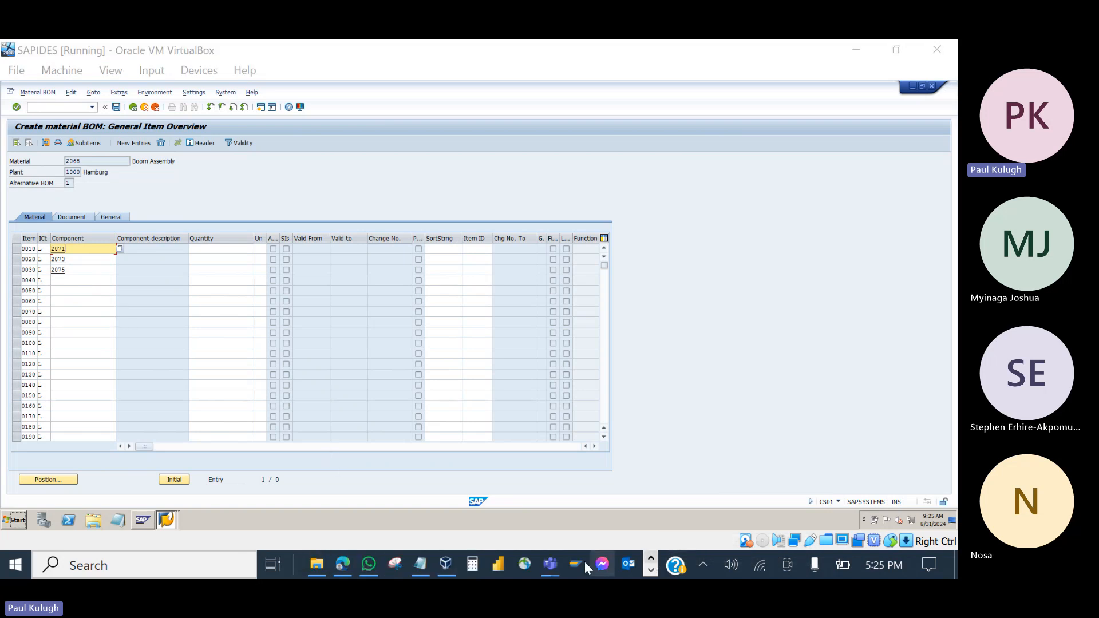
click(421, 567)
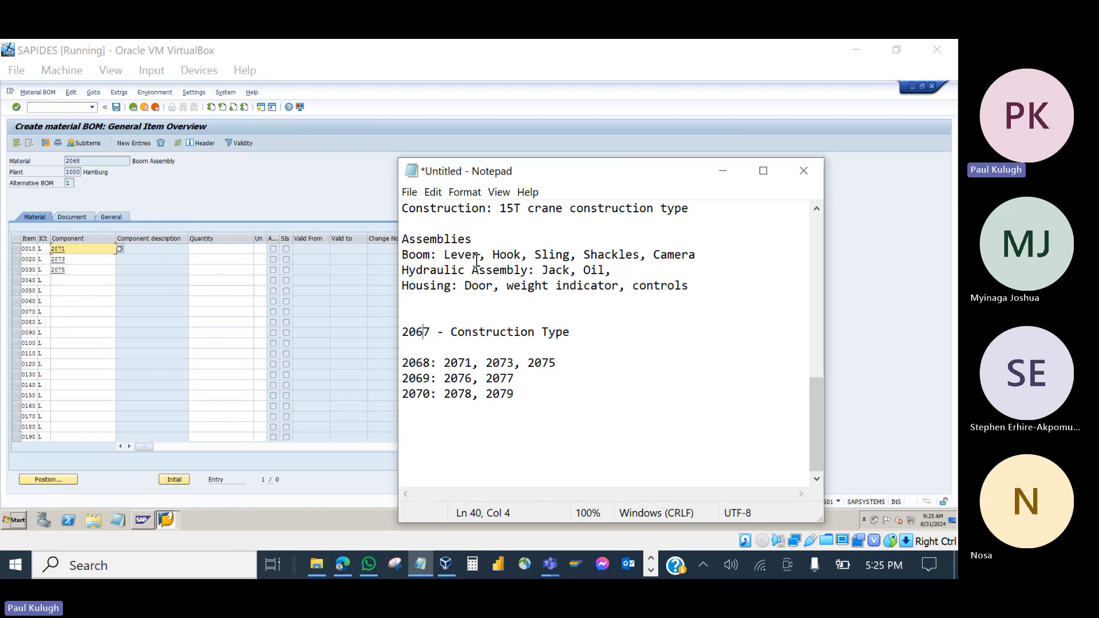
click(75, 272)
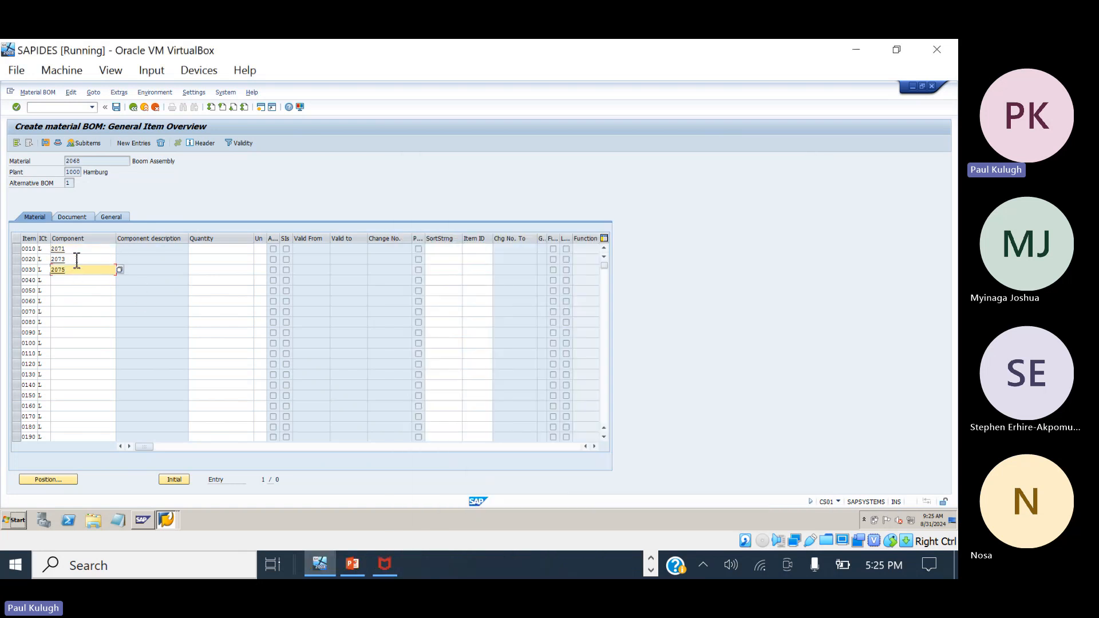
Assign item category L (Stock item) to components 2071 and 2073, and N (Non-stock item) to 2075.
click(39, 248)
click(52, 248)
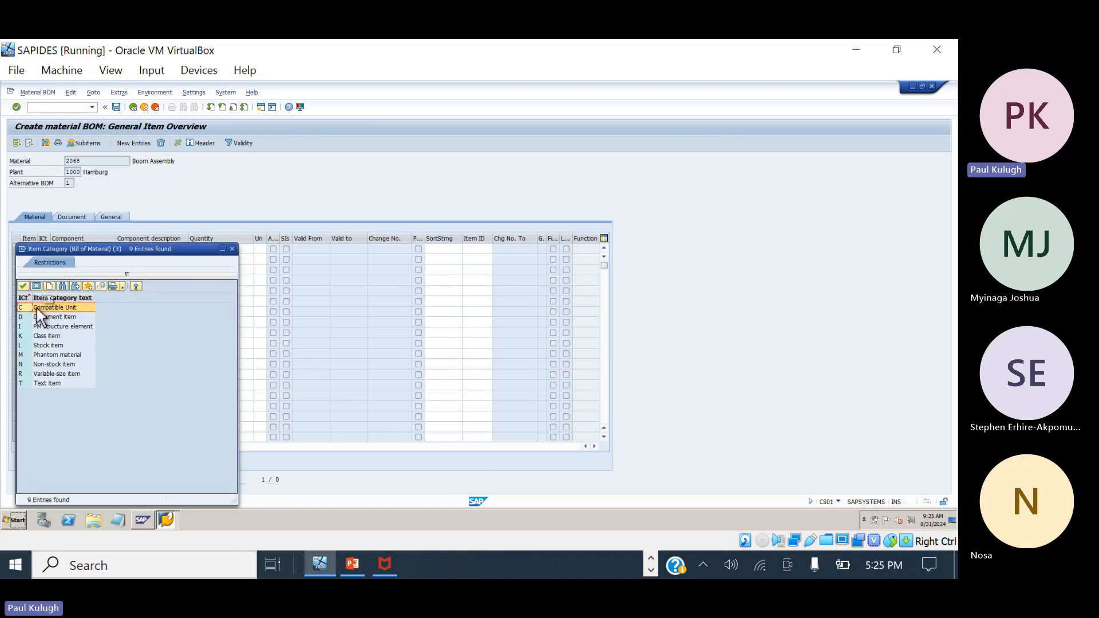
double_click(39, 343)
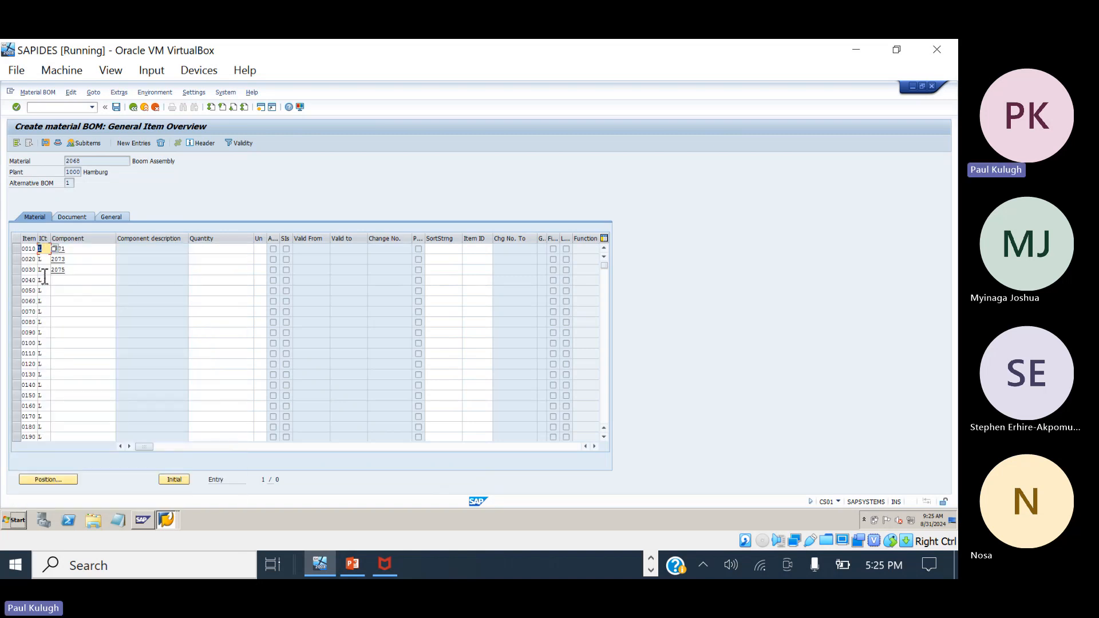
click(41, 259)
click(56, 259)
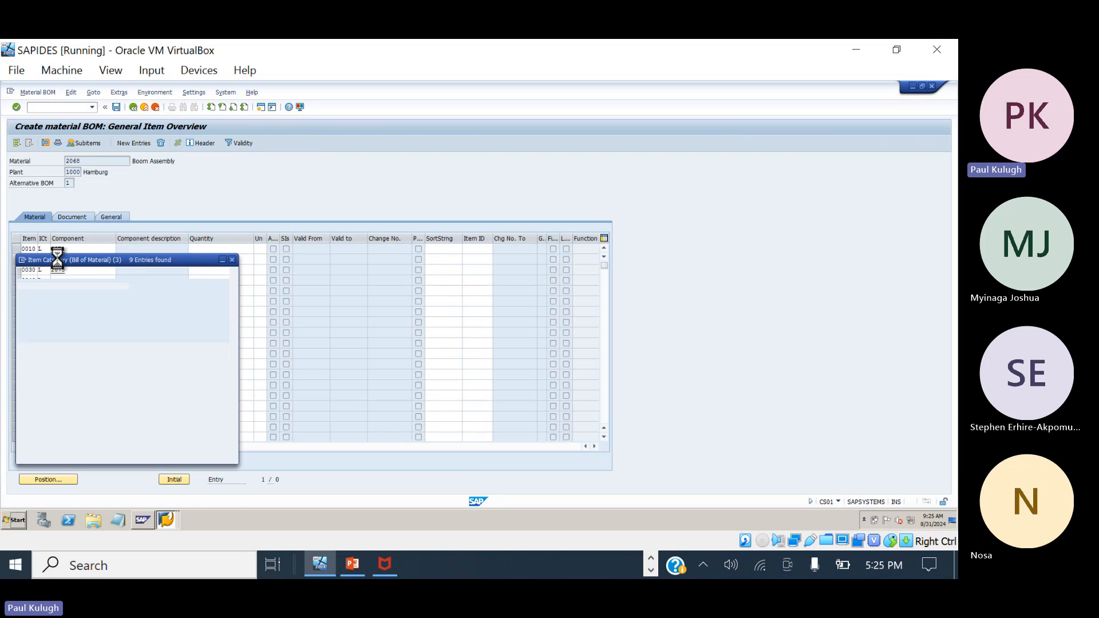
double_click(43, 348)
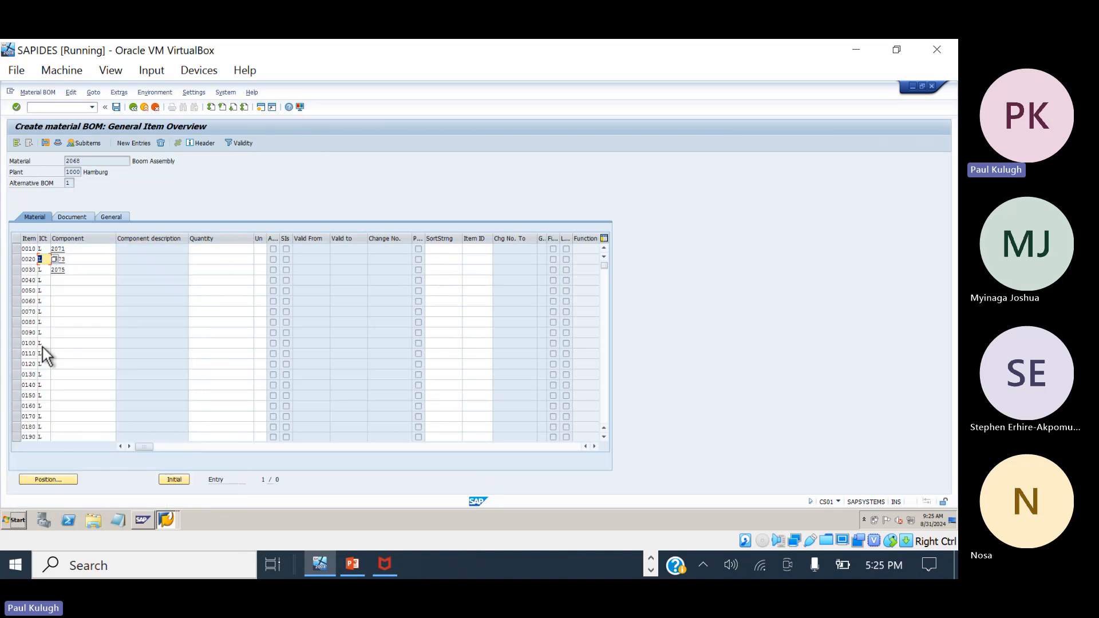
click(40, 270)
click(53, 270)
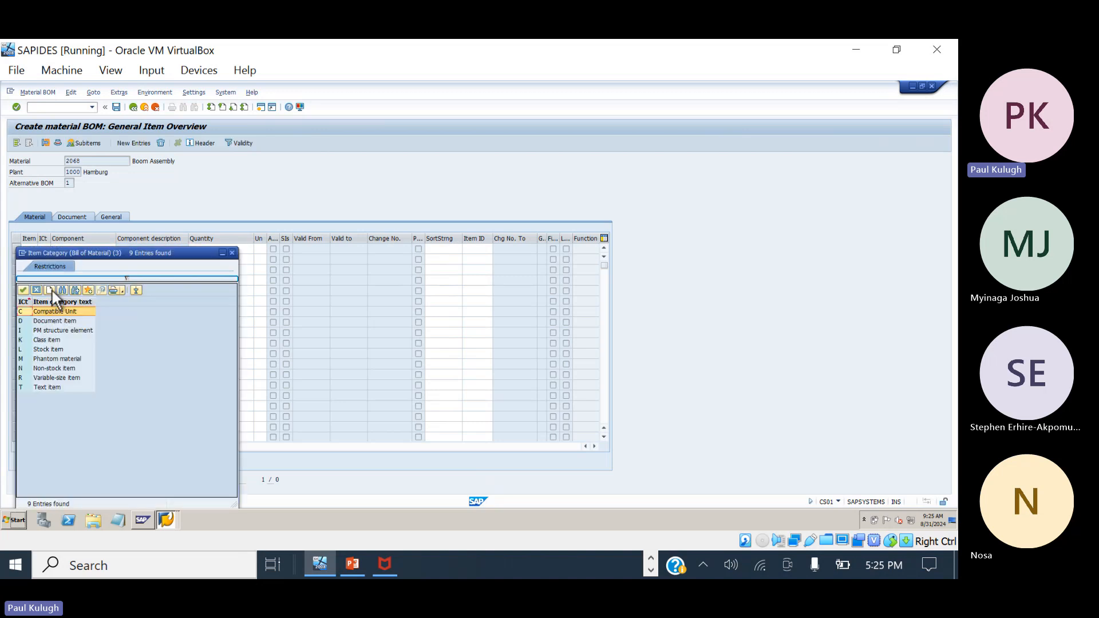
double_click(45, 368)
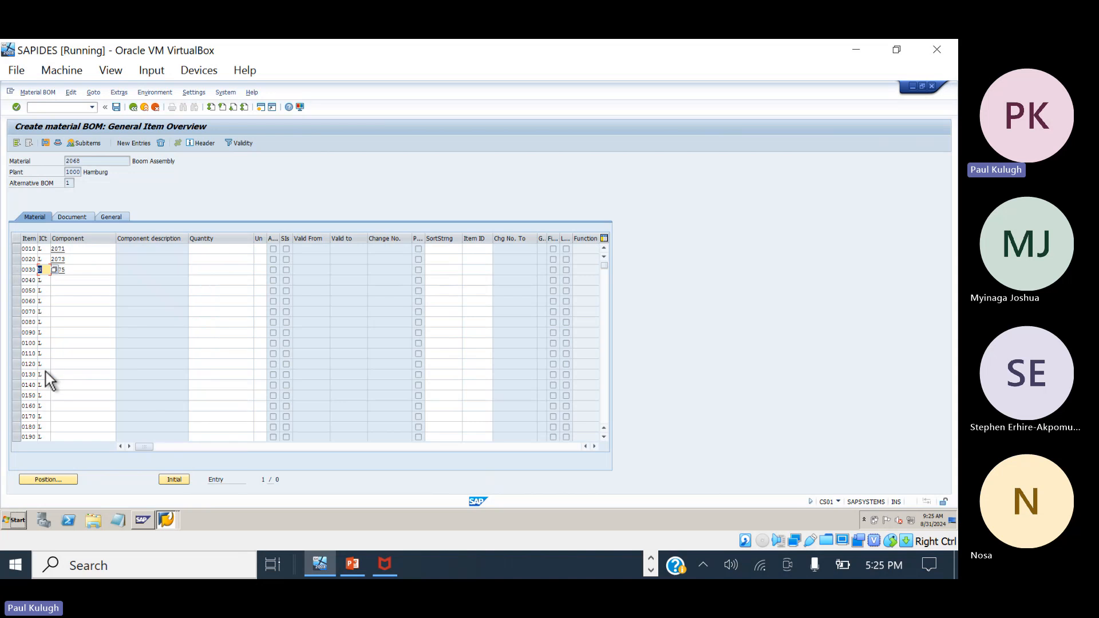
Set the quantities to 2 for 2071, 3 for 2073 and 1 for 2075, and save the boom assembly BOM.
click(67, 251)
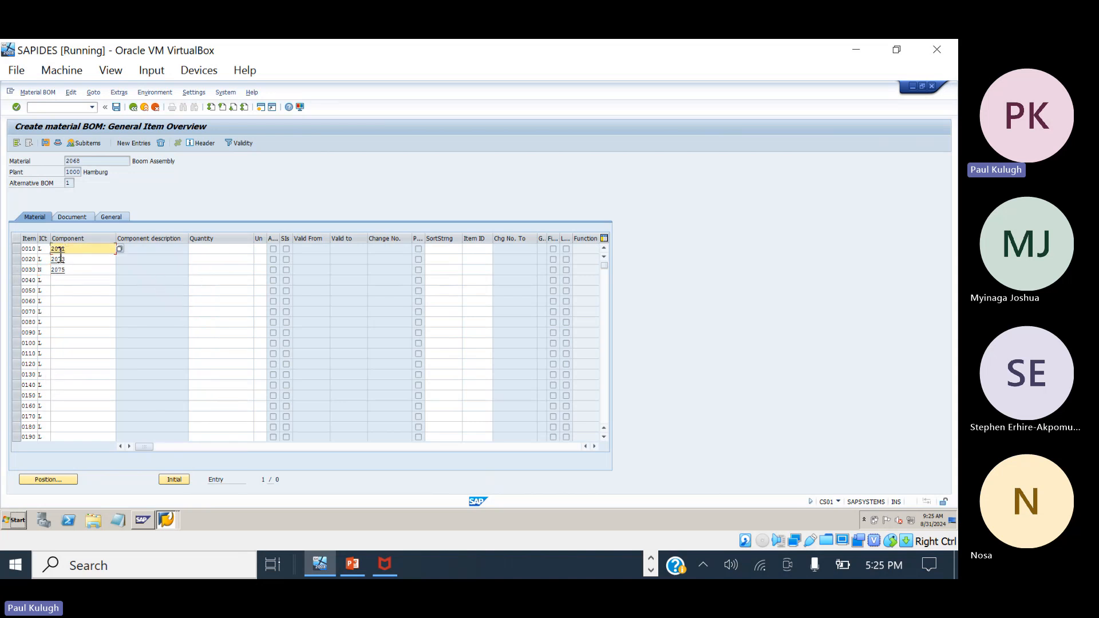
click(209, 253)
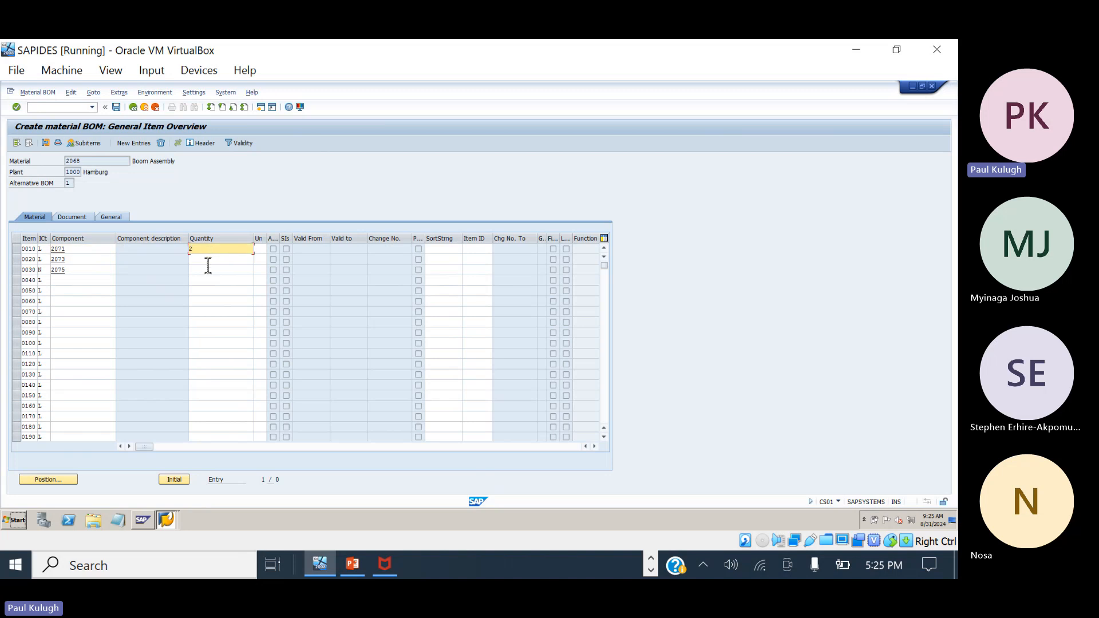
click(207, 264)
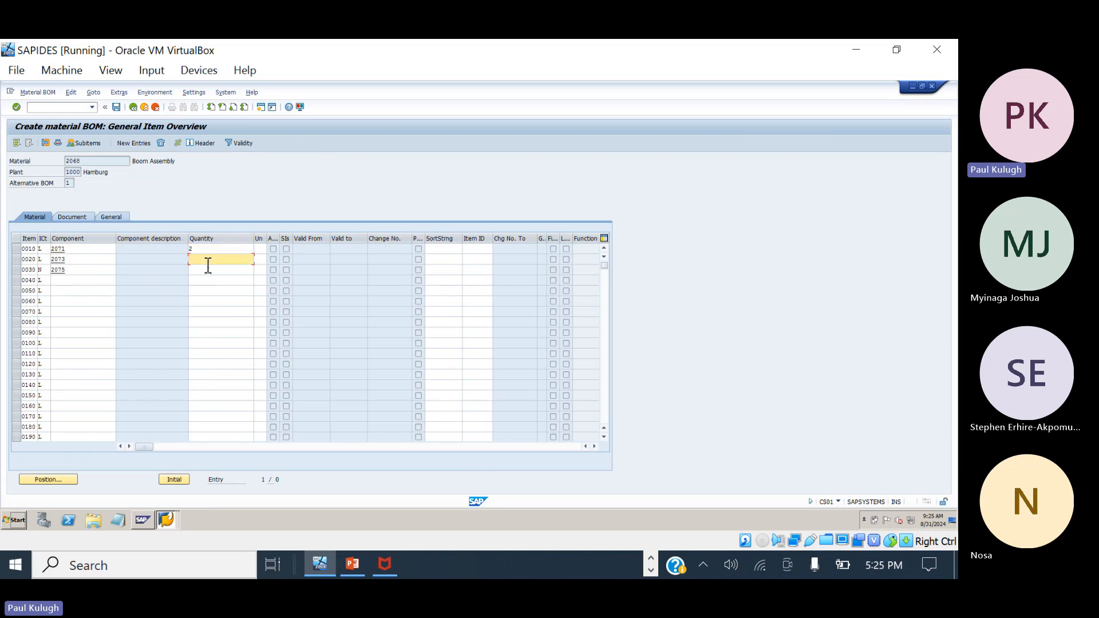
text(3)
click(207, 277)
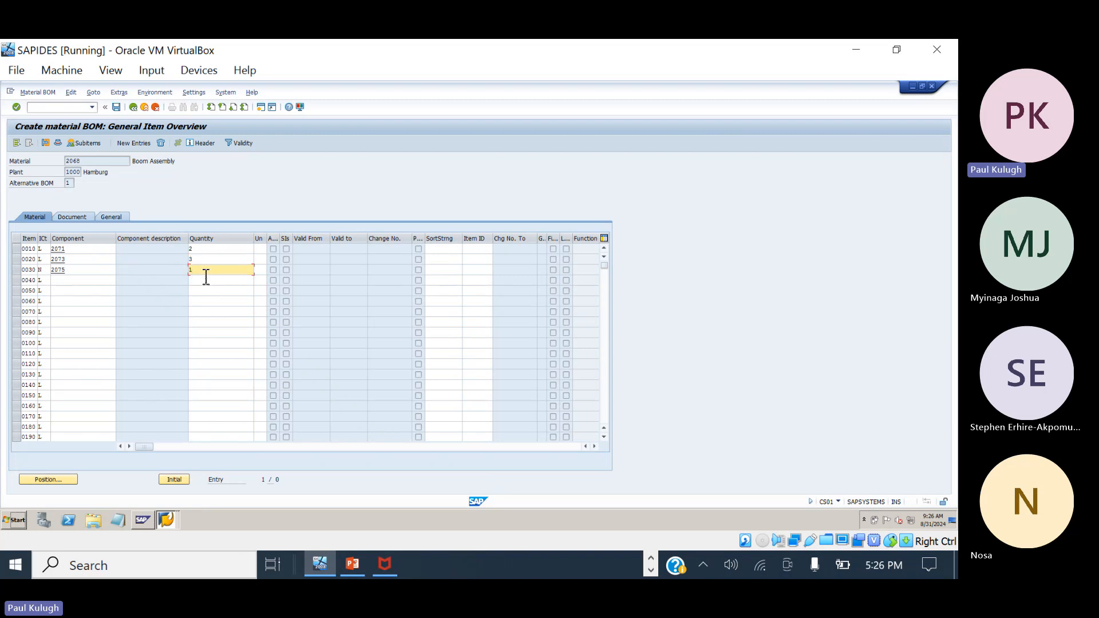
text(1)
key(Return)
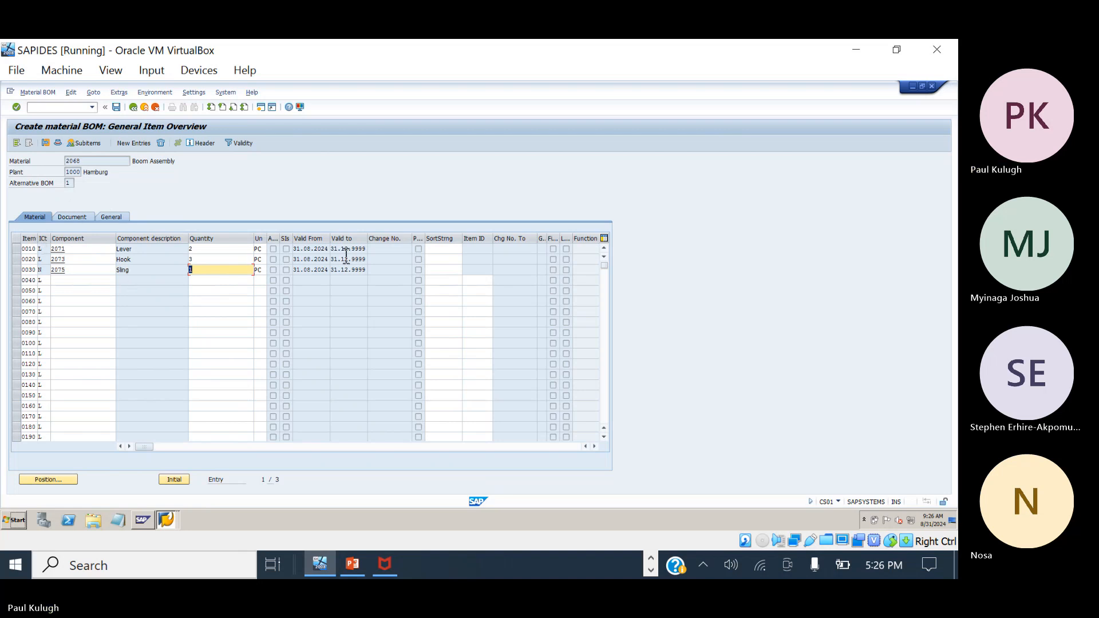
click(116, 108)
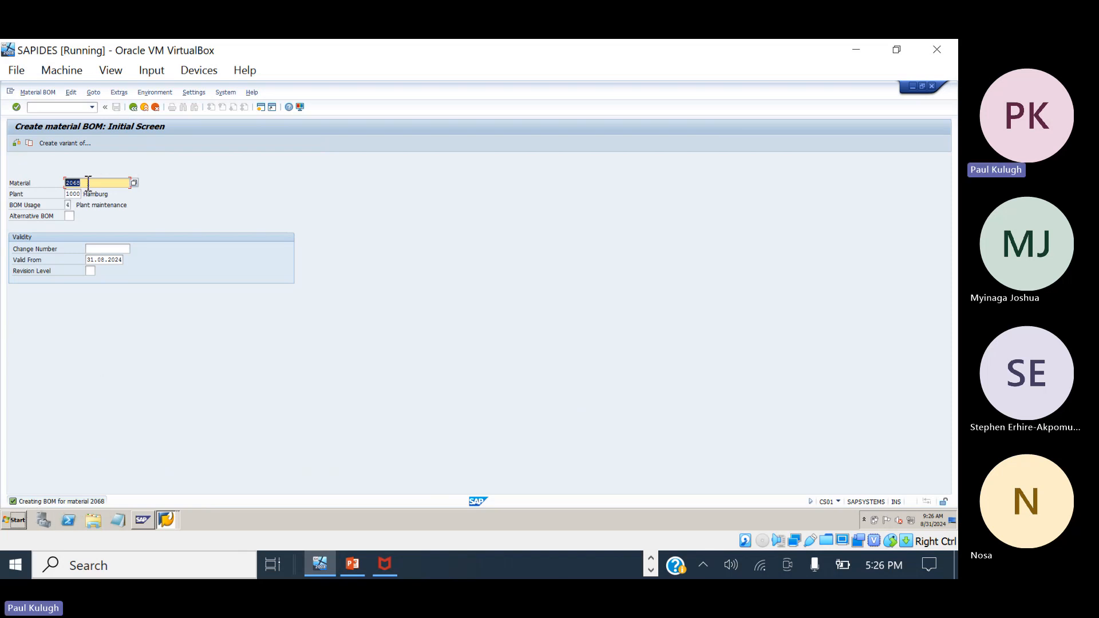
Check the next assembly number in Notepad and open the BOM item overview for material 2069.
click(651, 570)
click(650, 570)
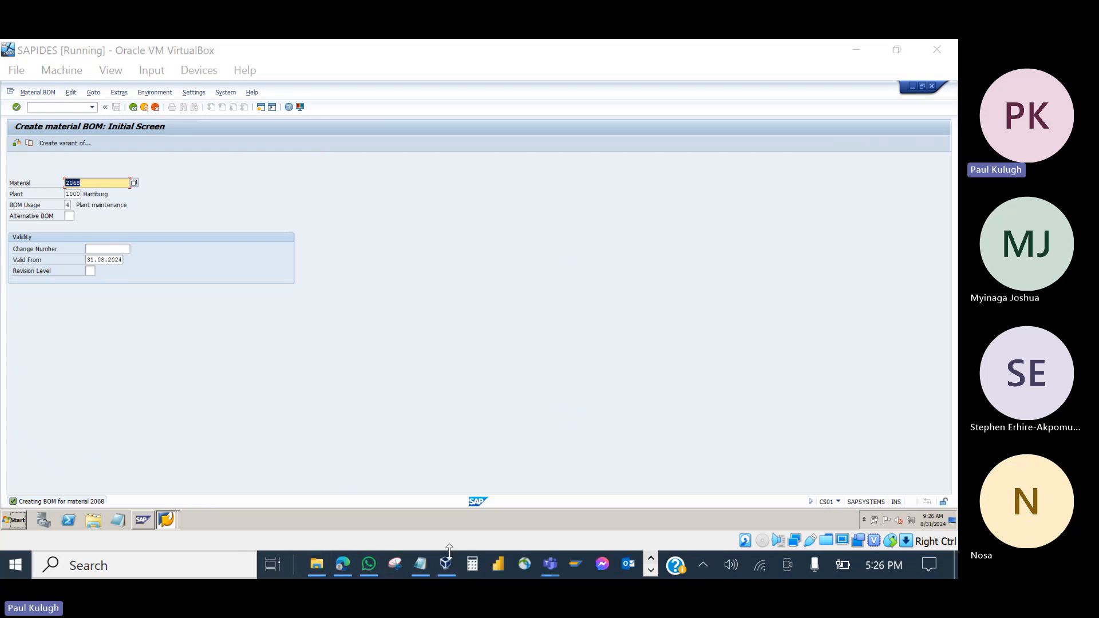
click(422, 565)
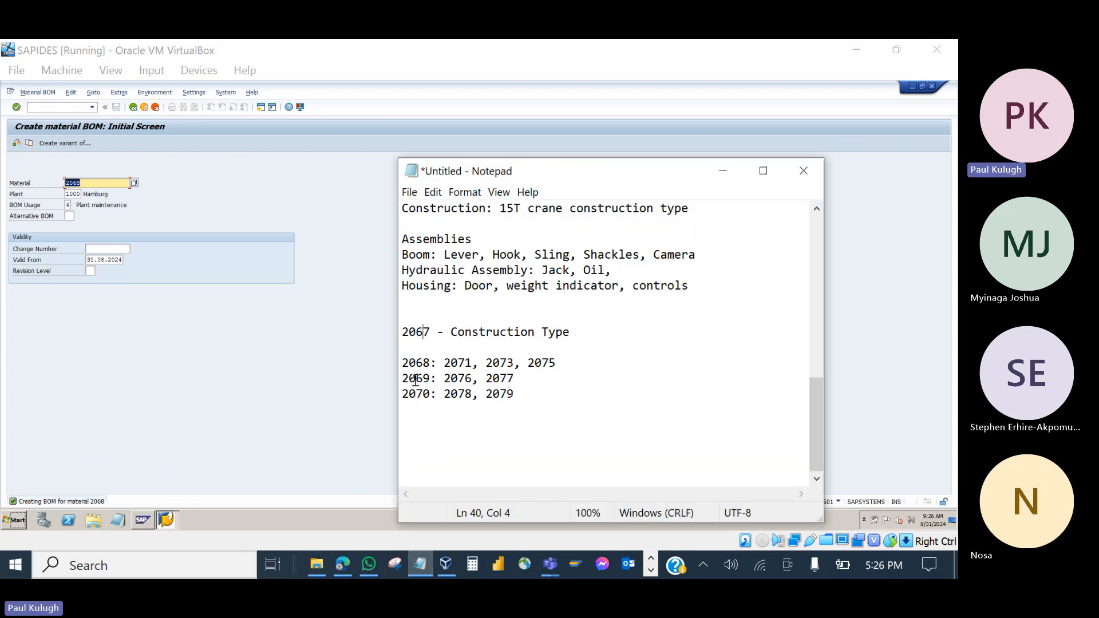
click(110, 183)
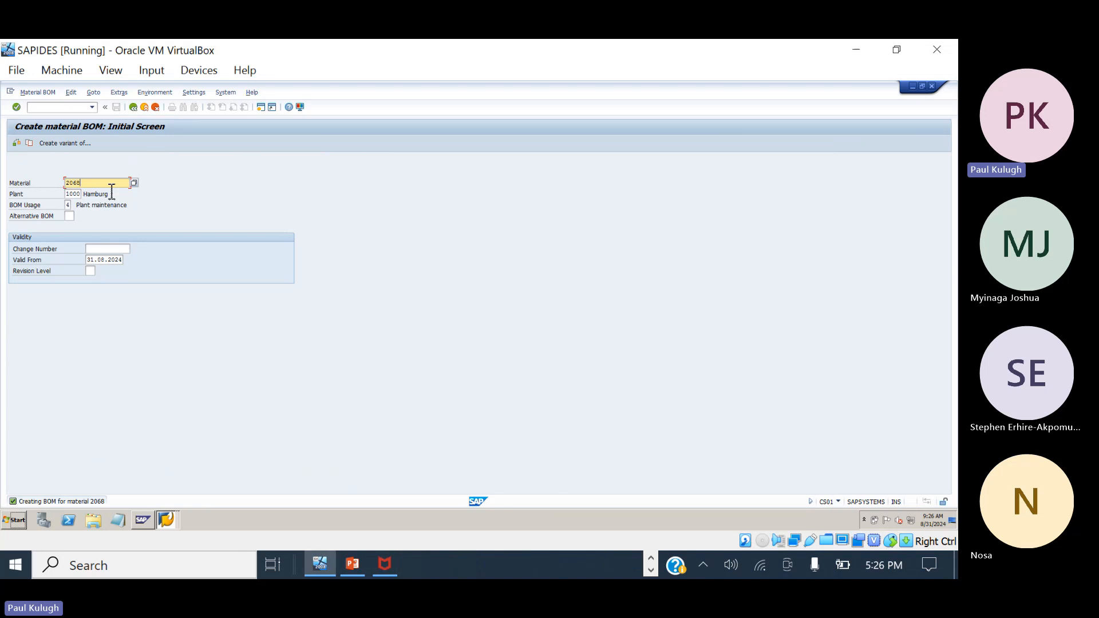
key(BackSpace)
text(9)
key(Return)
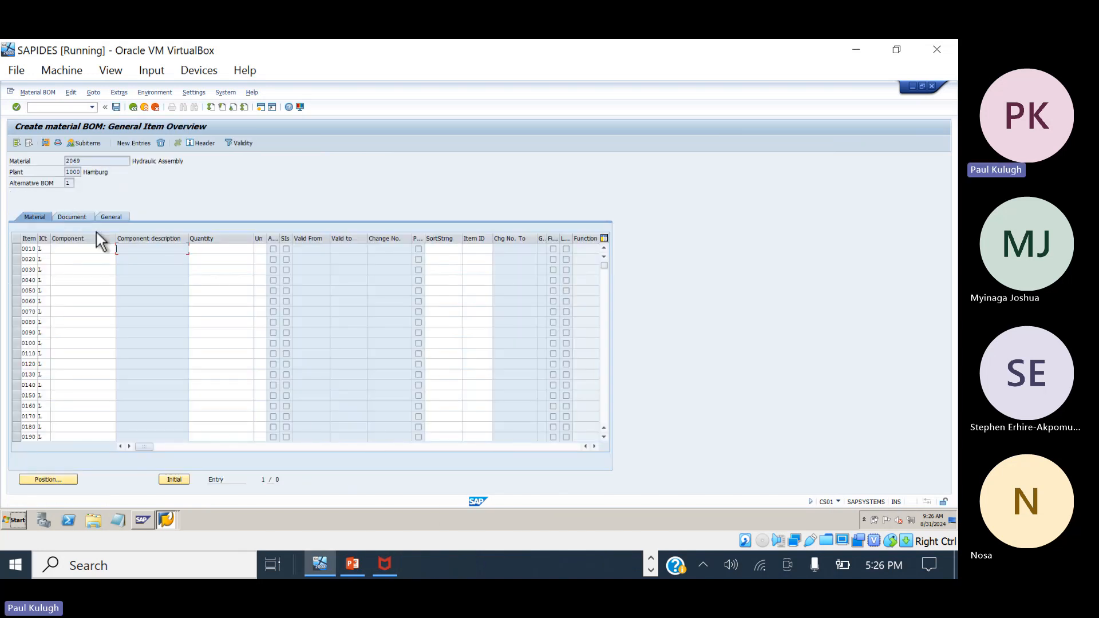
Look up the components noted for 2069 in Notepad and enter 2076 and 2077 as items 0010 and 0020.
click(652, 570)
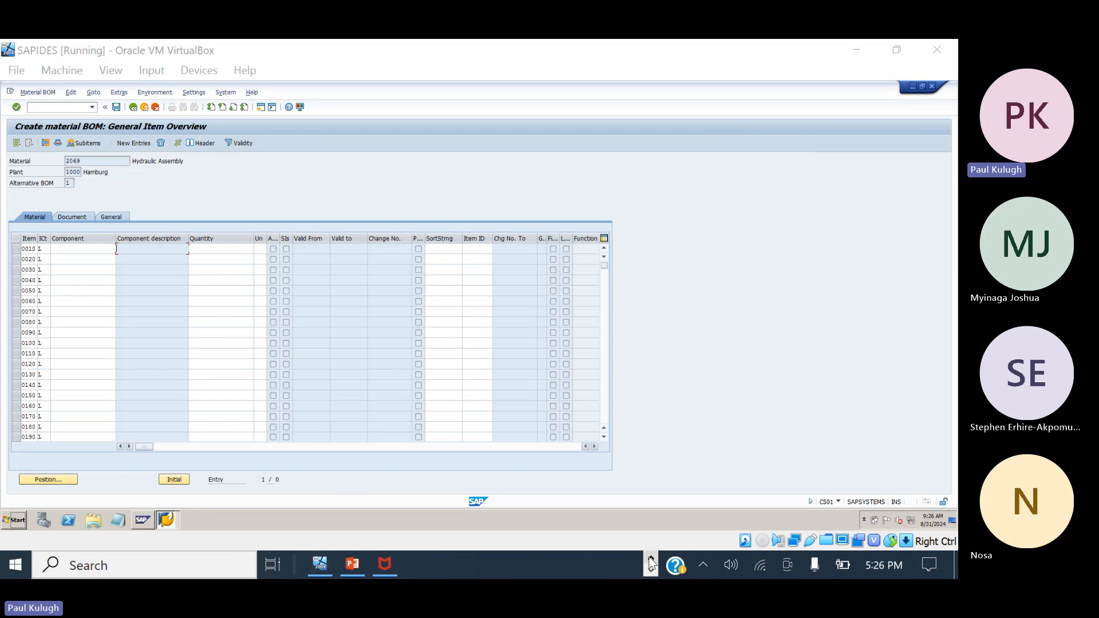
click(651, 558)
click(421, 564)
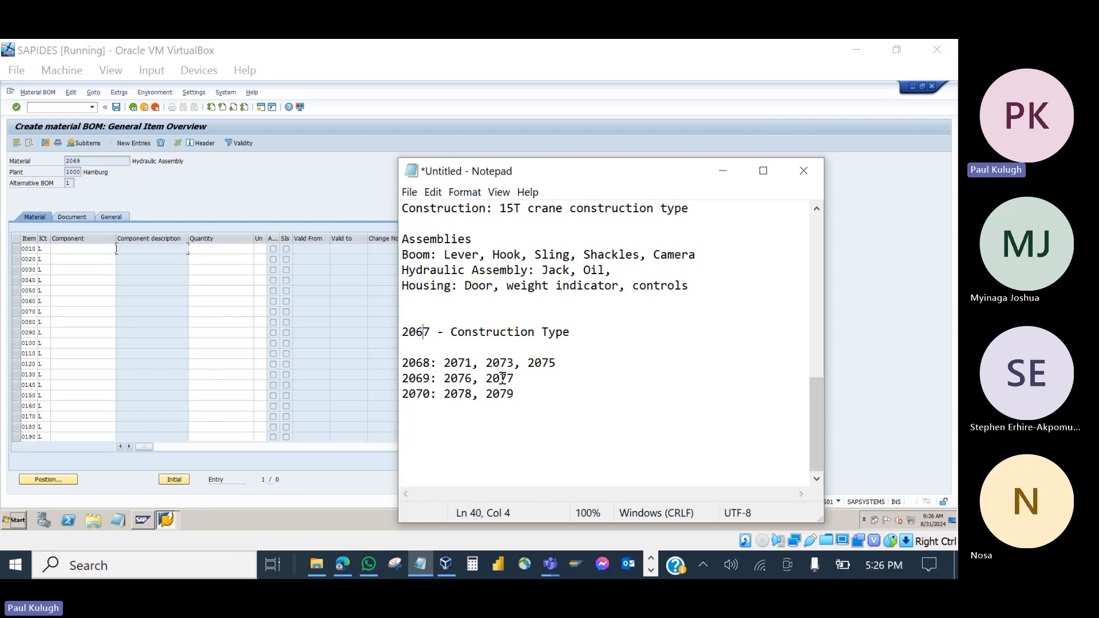
click(103, 248)
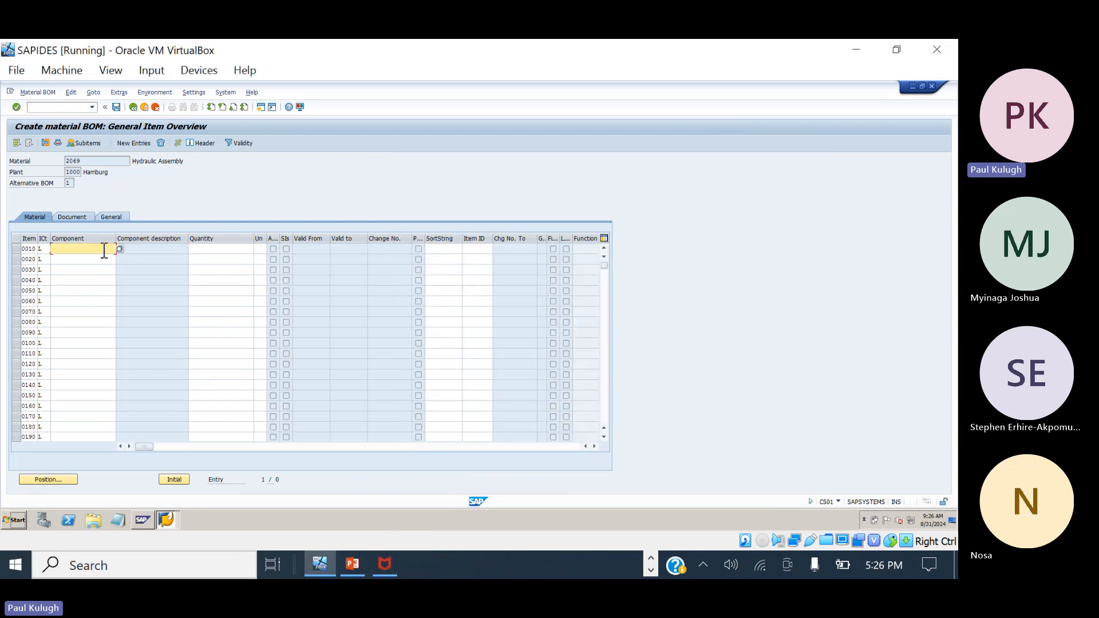
text(2076)
click(92, 259)
text(20777)
key(BackSpace)
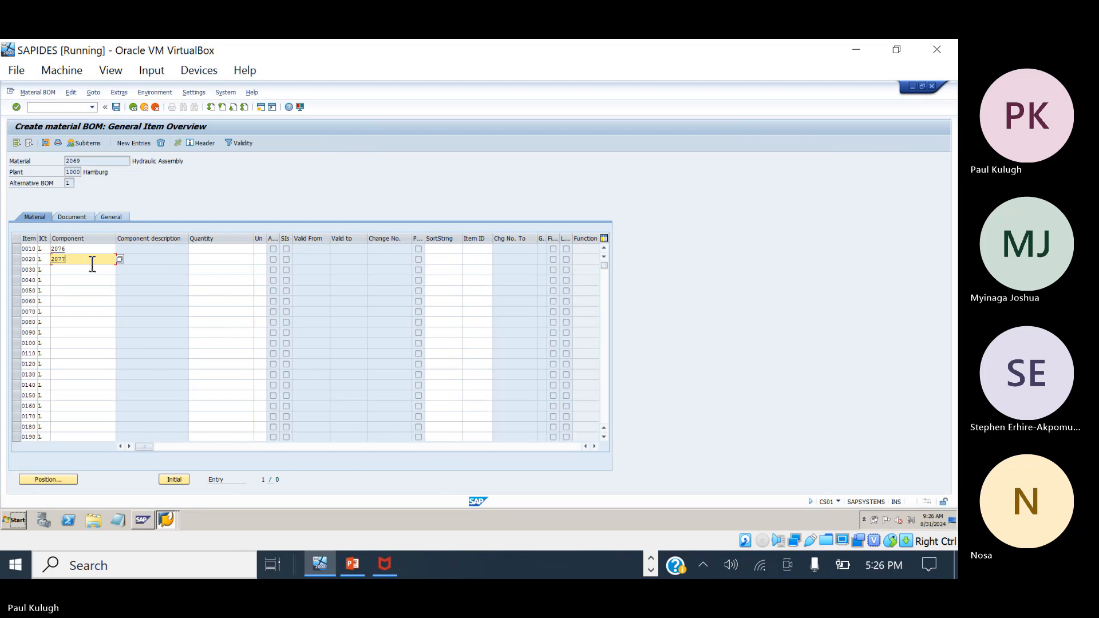
Set the quantity to 1 for both 2076 and 2077, and save the hydraulic assembly BOM.
click(218, 253)
text(1)
click(218, 262)
text(1)
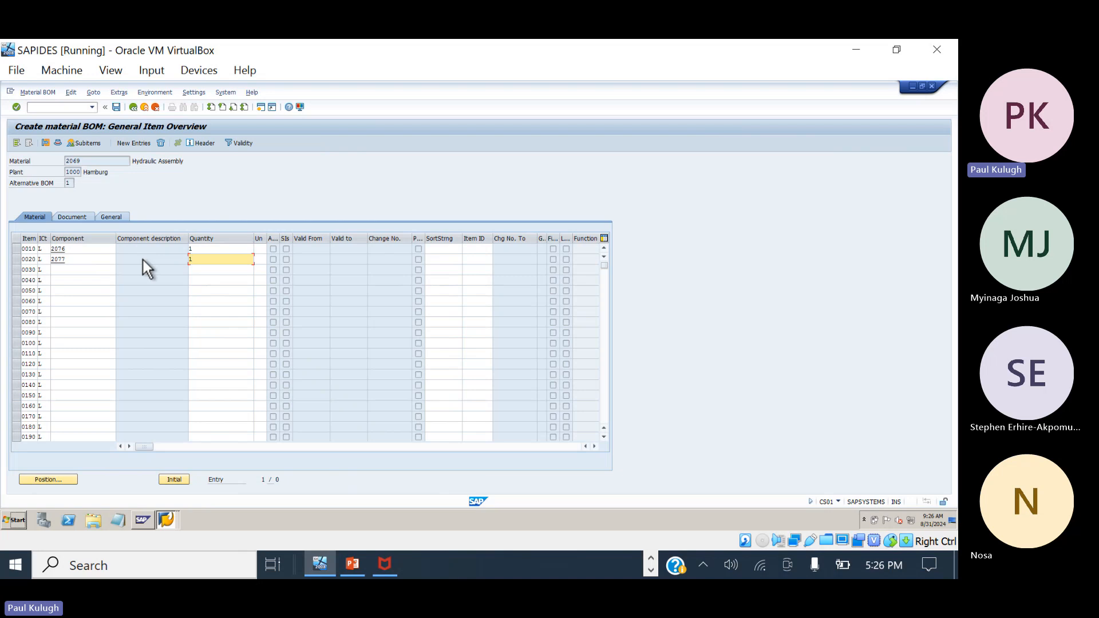
key(Return)
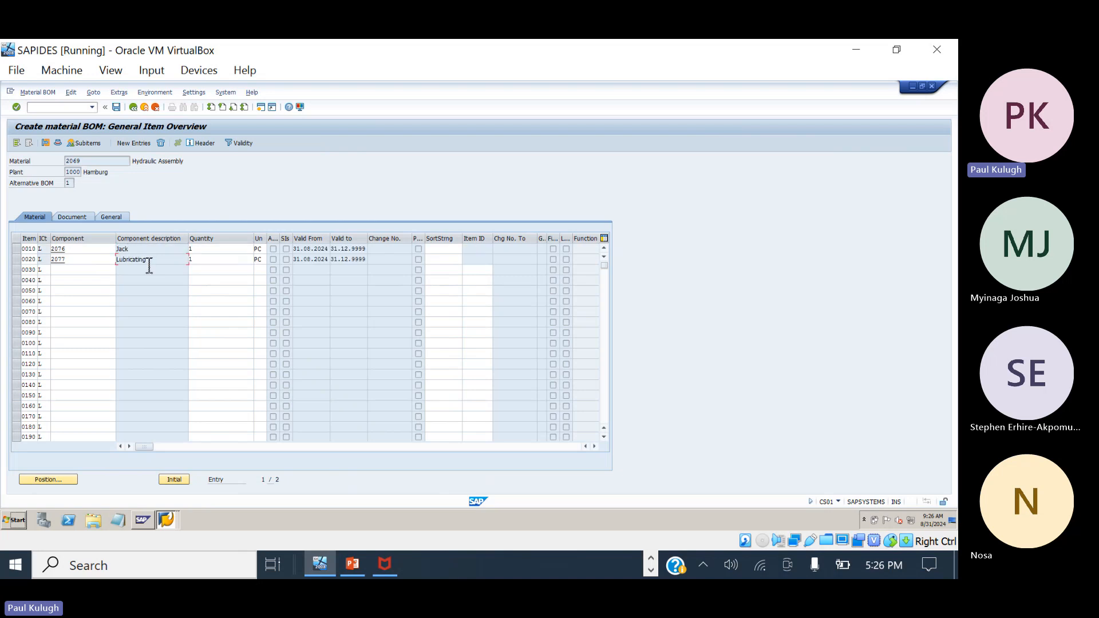
click(116, 108)
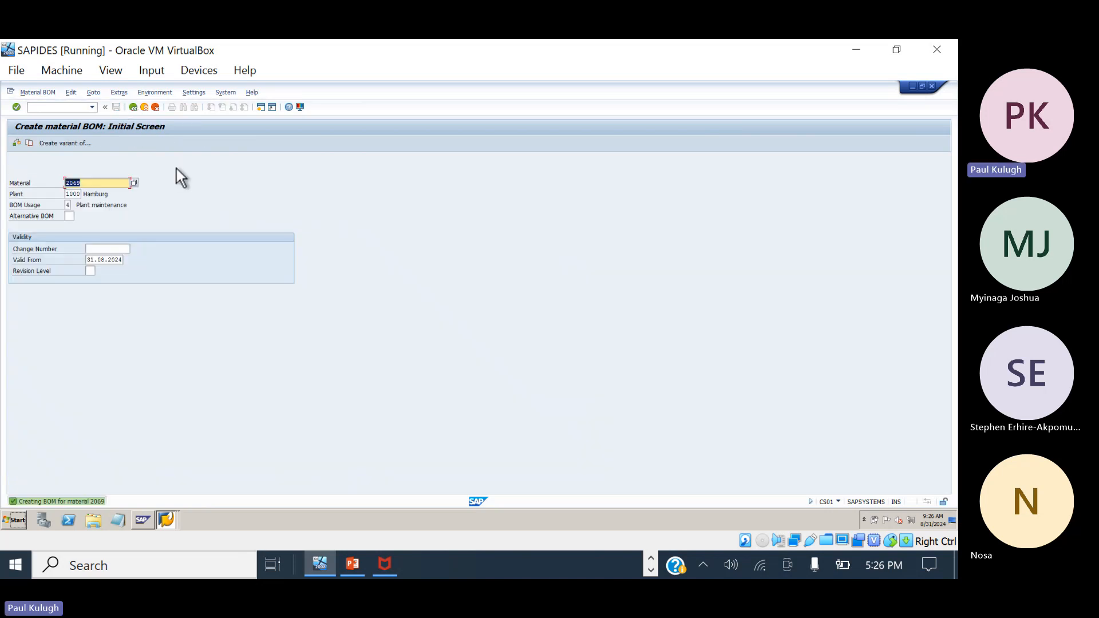
Check the next assembly number in Notepad and open the plant maintenance BOM item overview for material 2070.
click(651, 558)
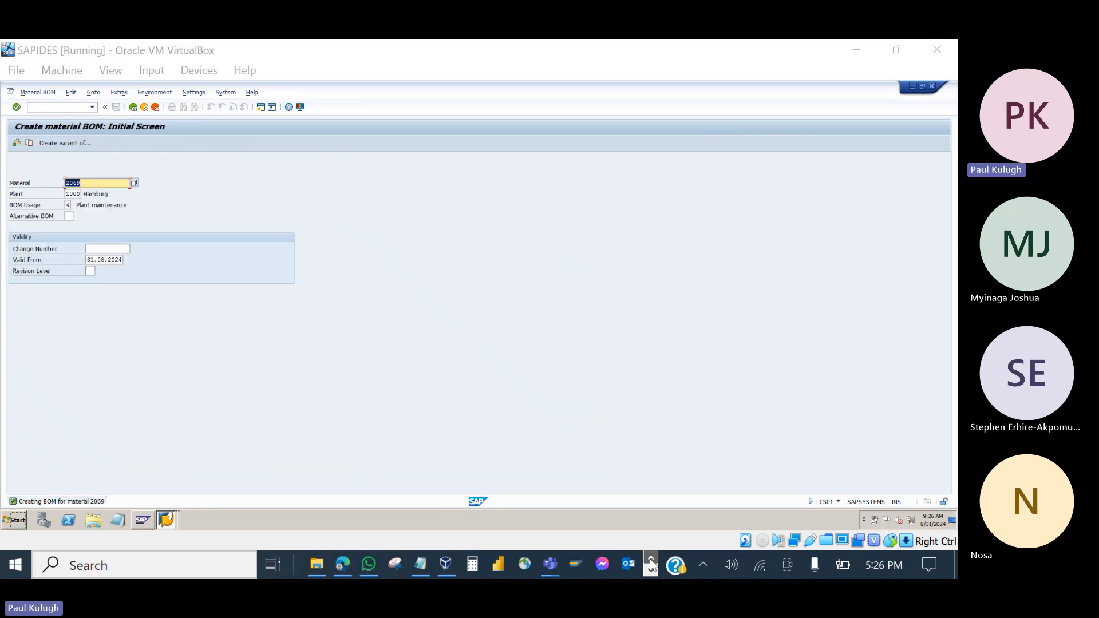
click(428, 566)
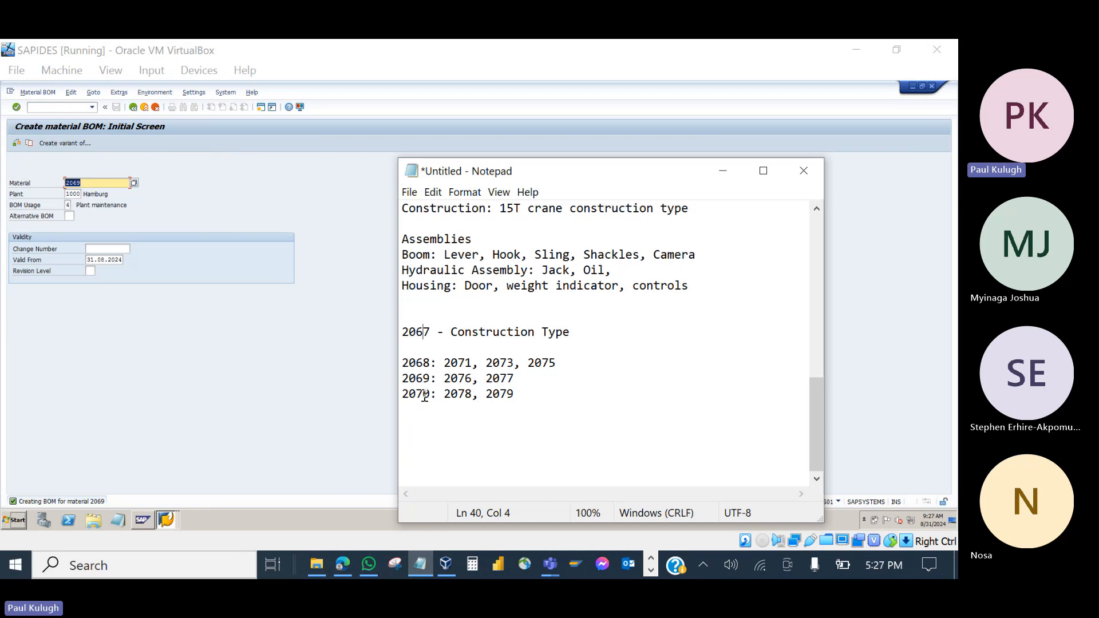
click(126, 186)
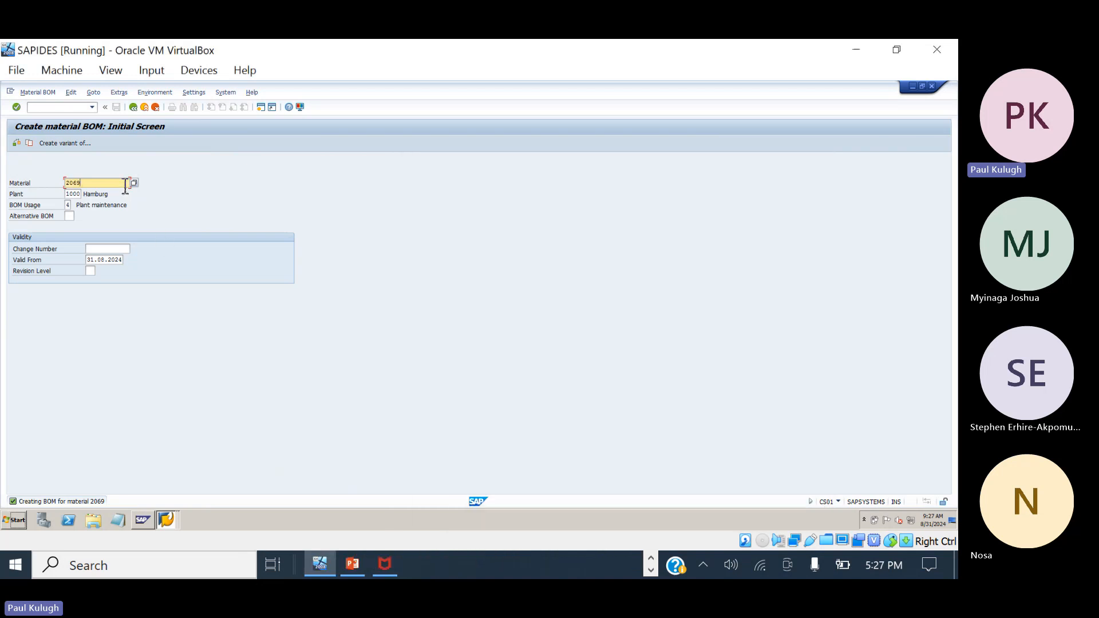
text(2070)
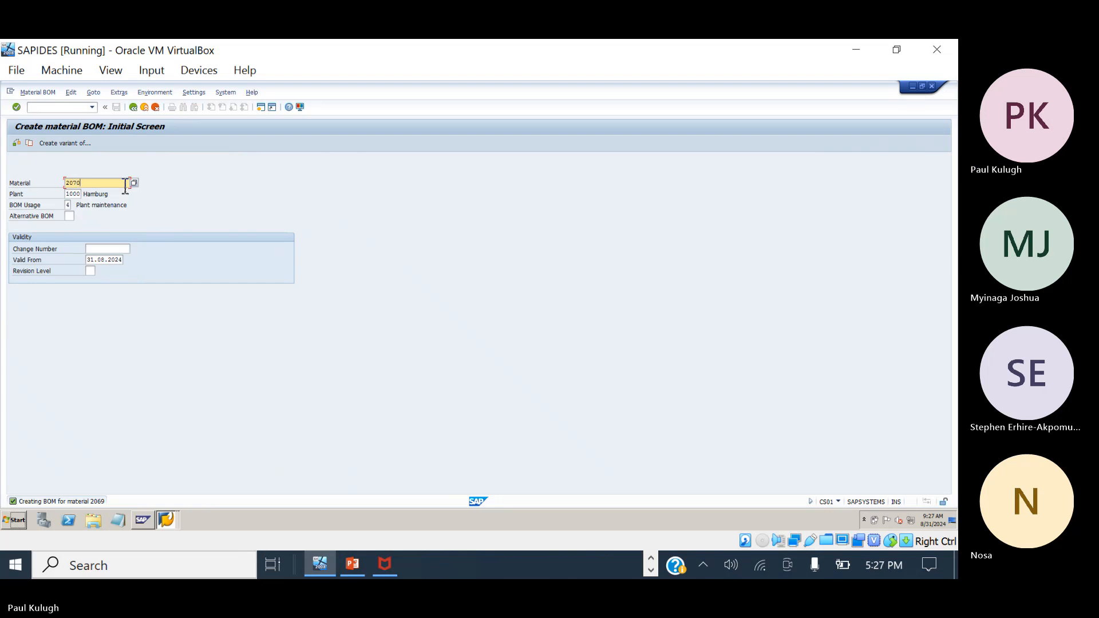
key(Return)
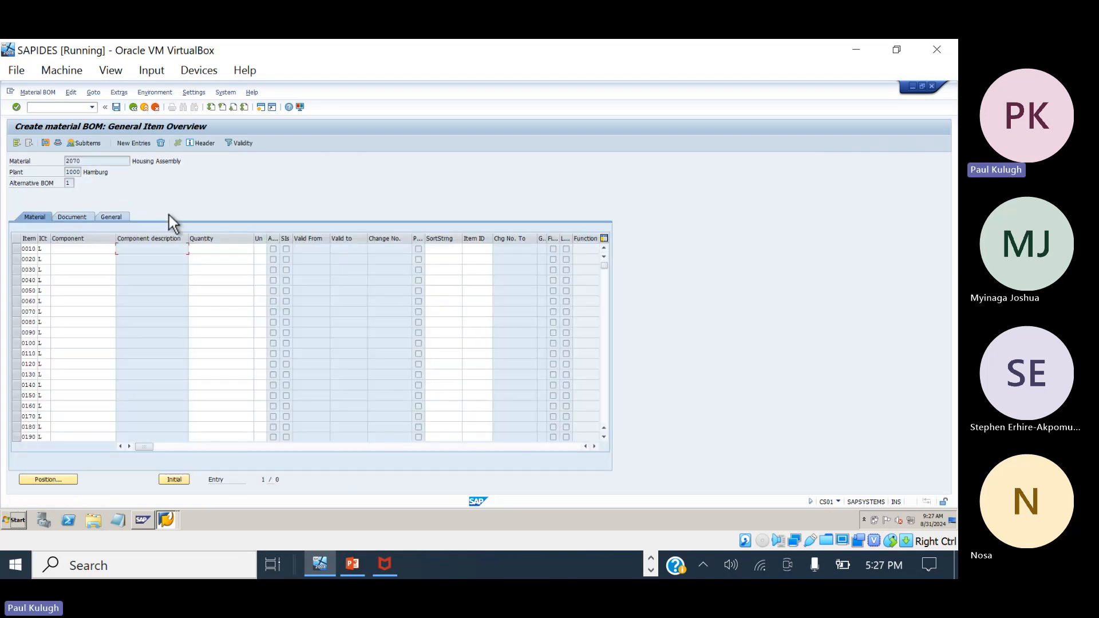
Look up the components noted for 2070 in Notepad and enter 2078 and 2079 as items 0010 and 0020.
click(651, 570)
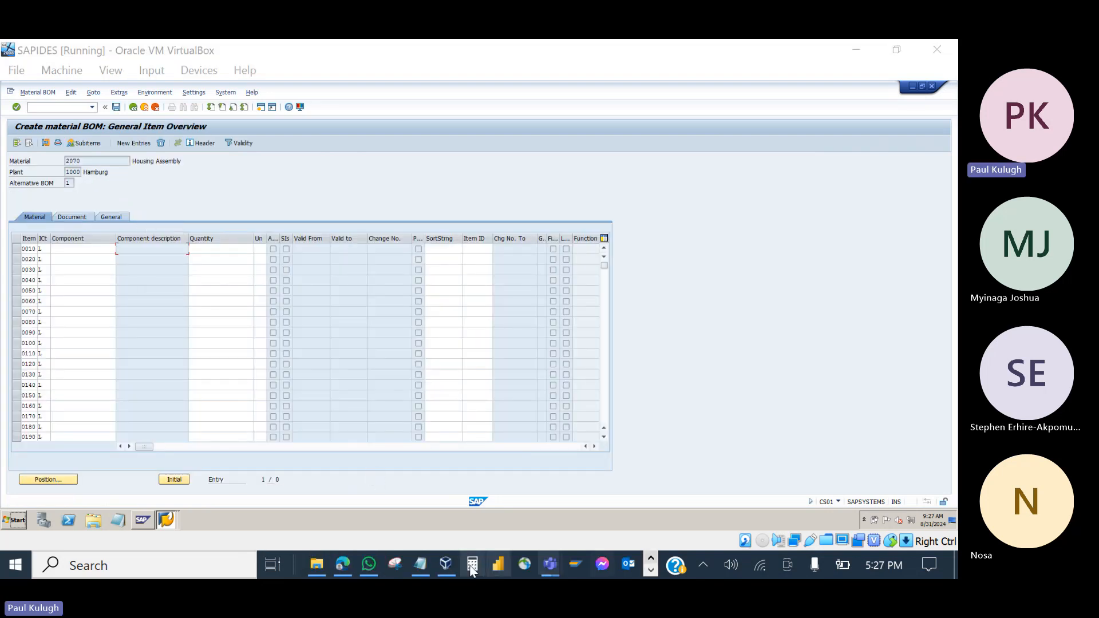
click(418, 565)
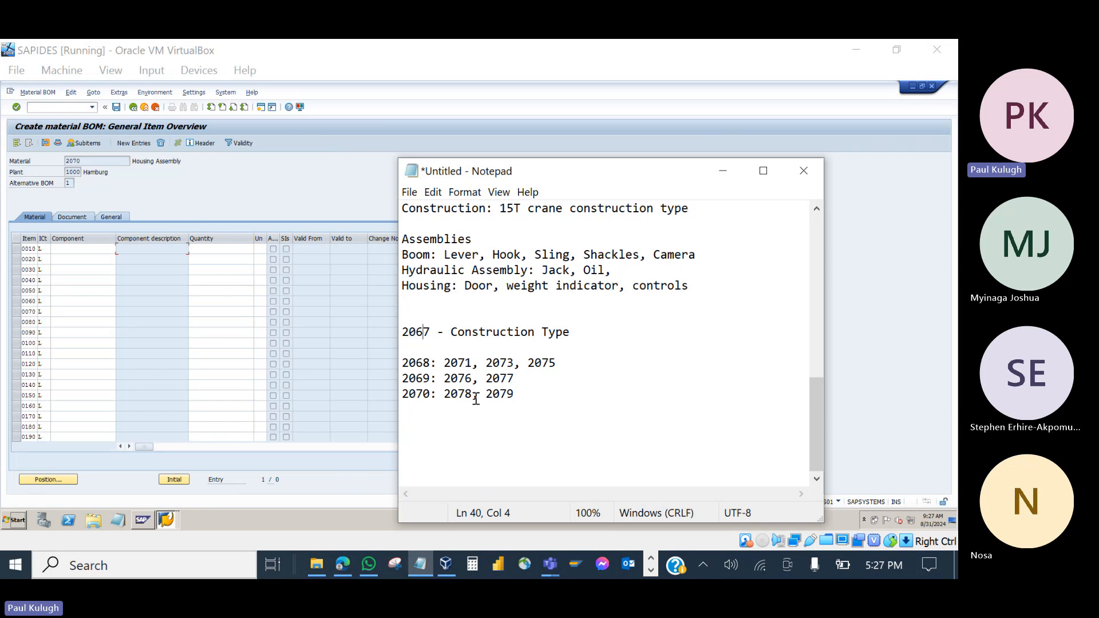
click(61, 248)
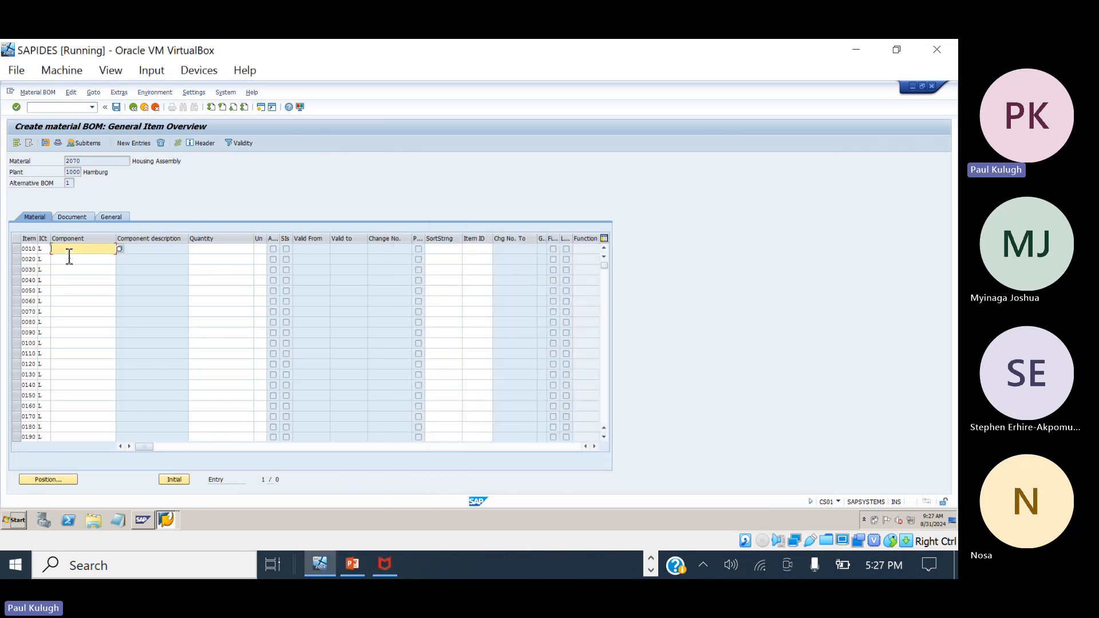
text(2078)
click(69, 259)
text(2079)
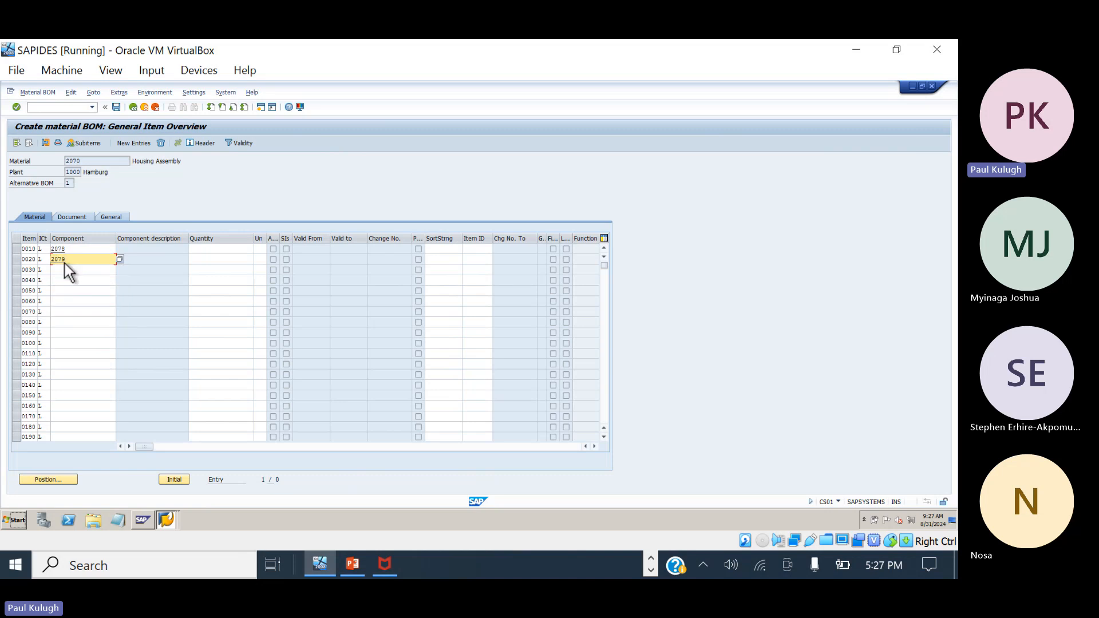
key(Return)
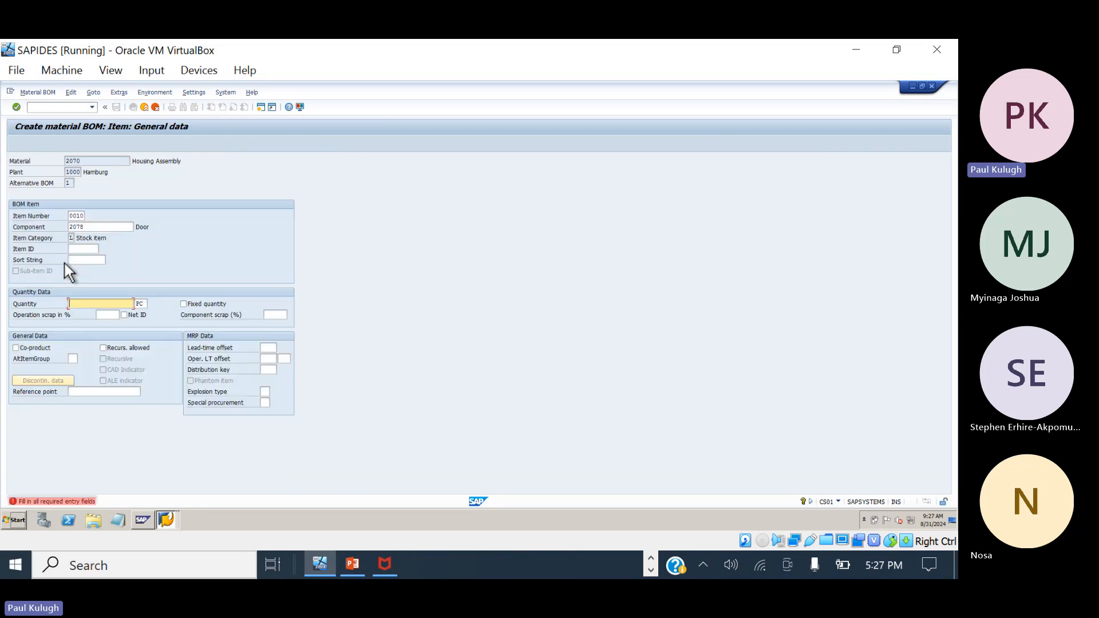
Set the quantity to 1 for both 2078 and 2079, and save the housing assembly BOM.
key(Return)
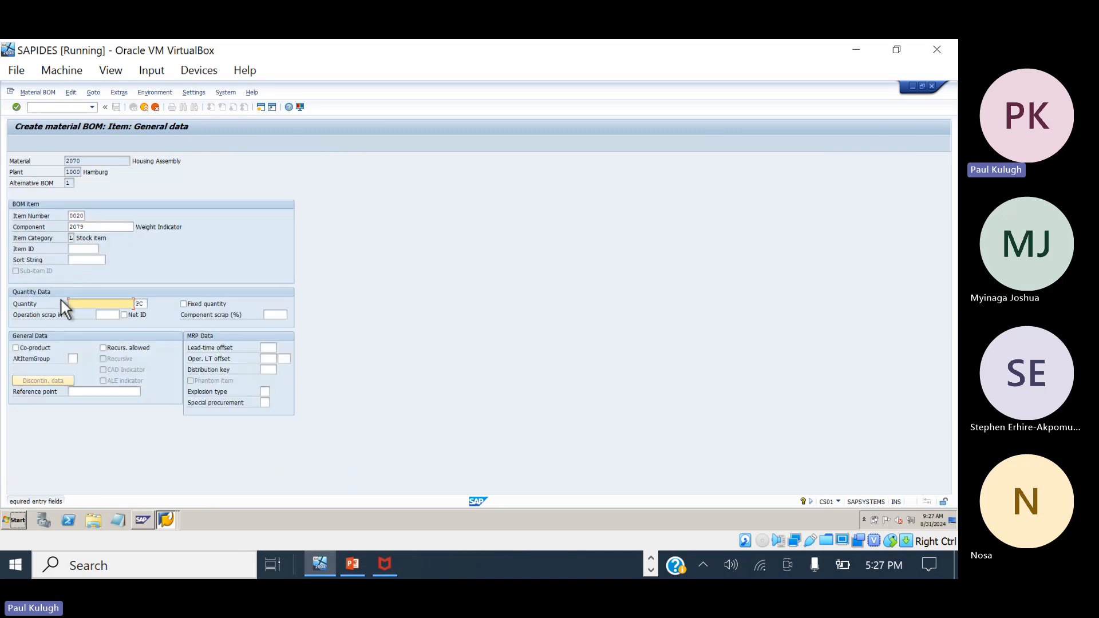
text(1)
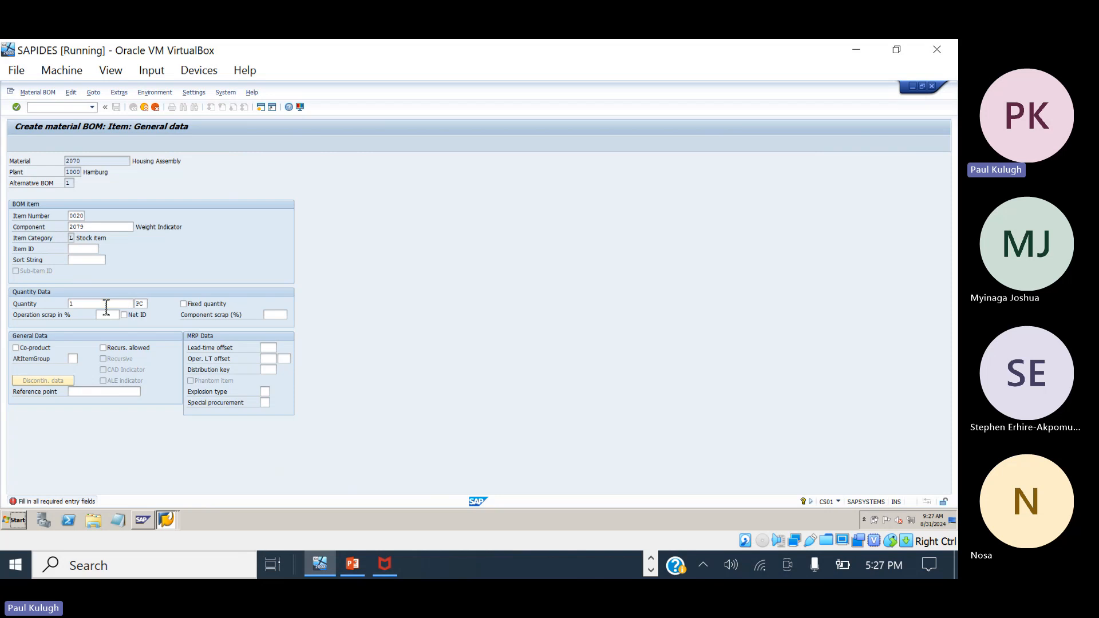
key(Return)
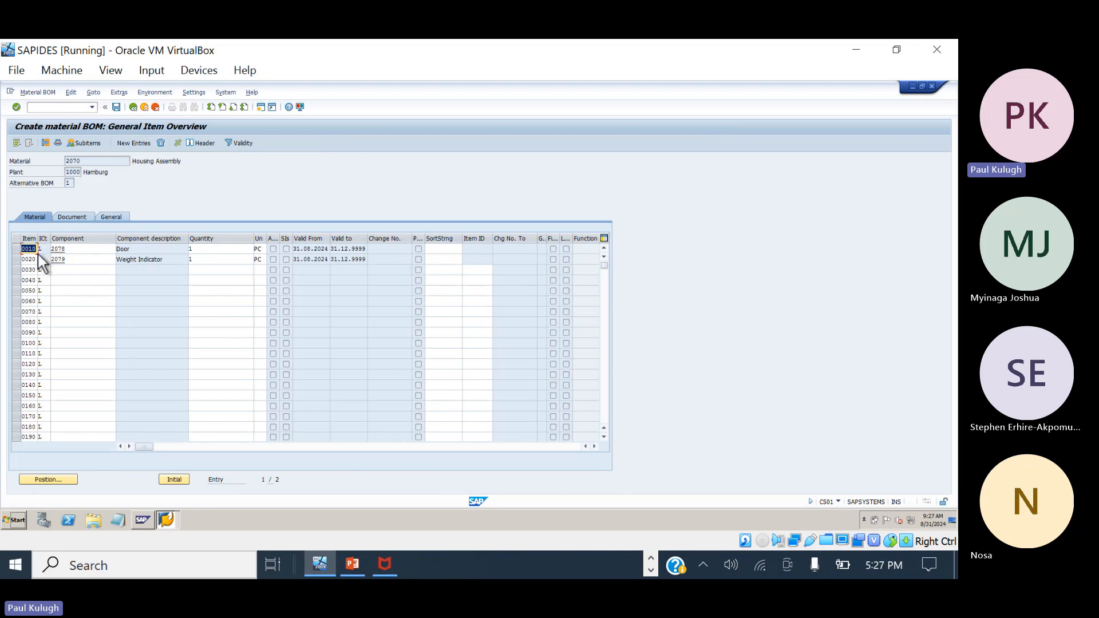
click(116, 107)
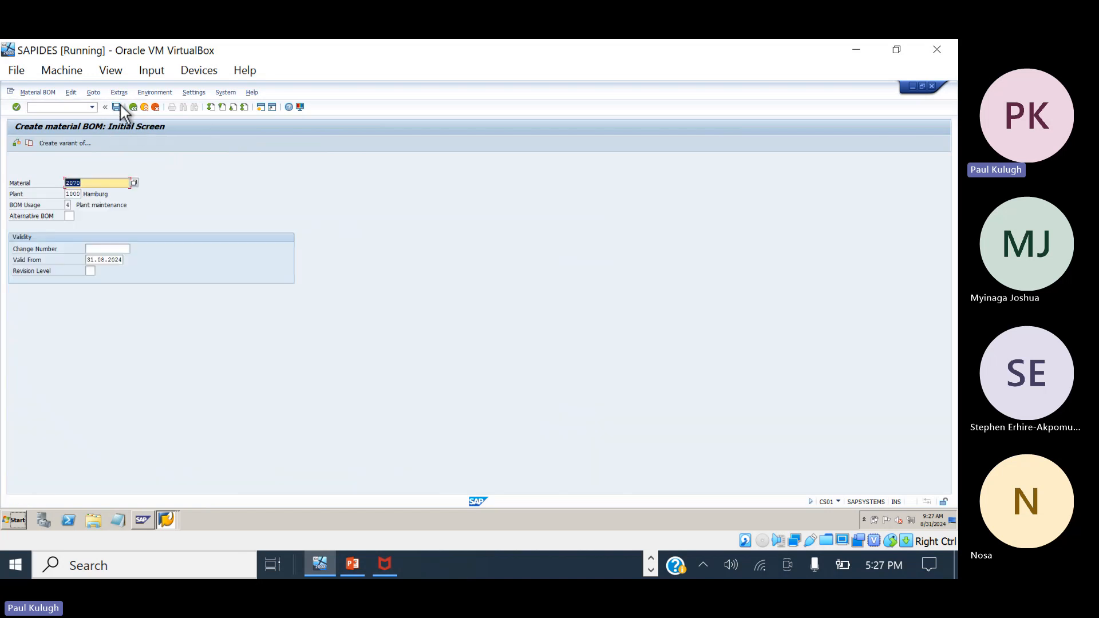
Review in Notepad how construction type 2067 relates to assemblies 2068, 2069 and 2070 and their components.
click(650, 558)
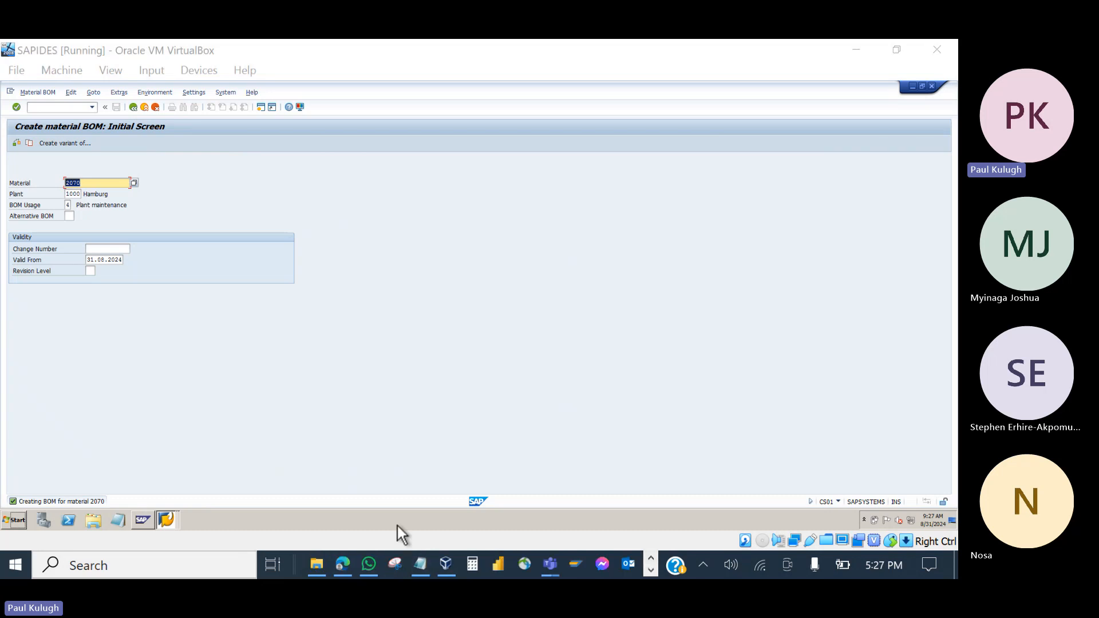
click(421, 564)
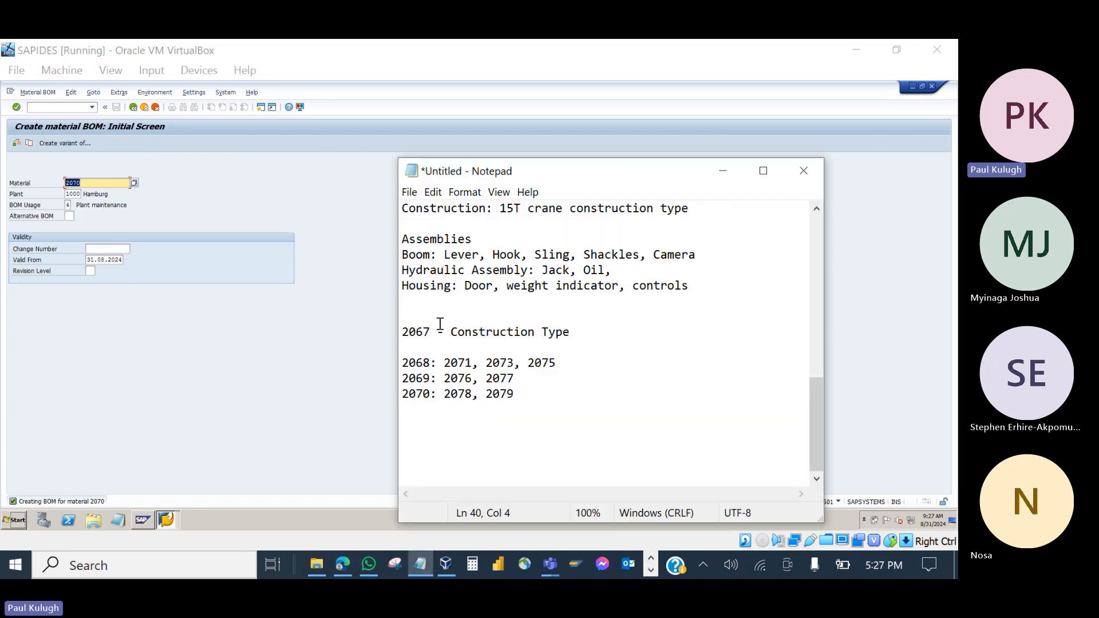
drag(439, 324, 375, 332)
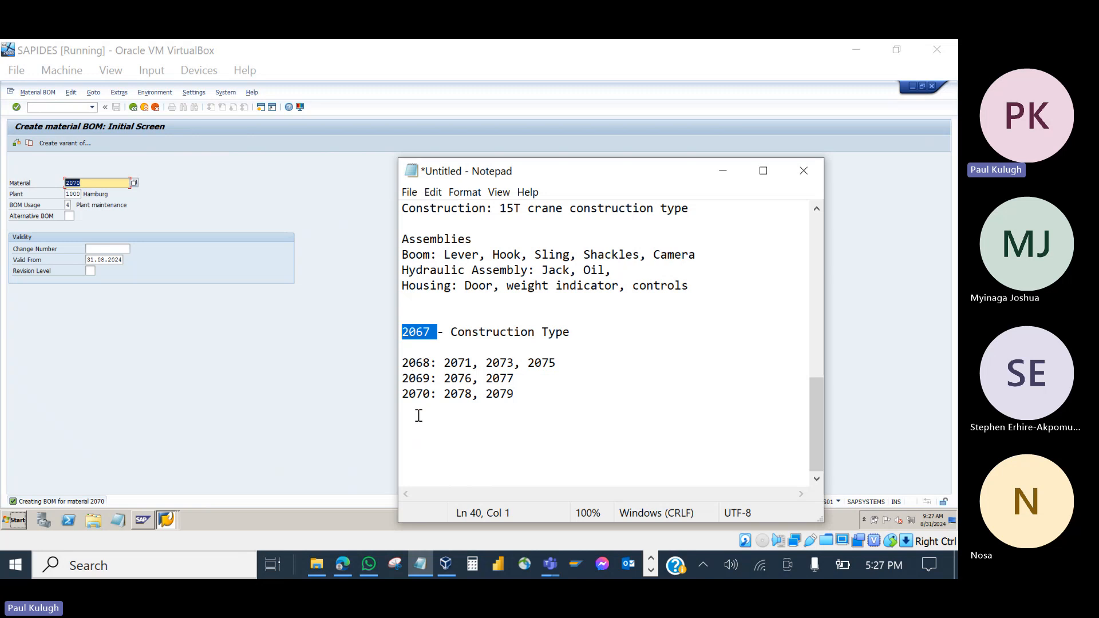
click(432, 336)
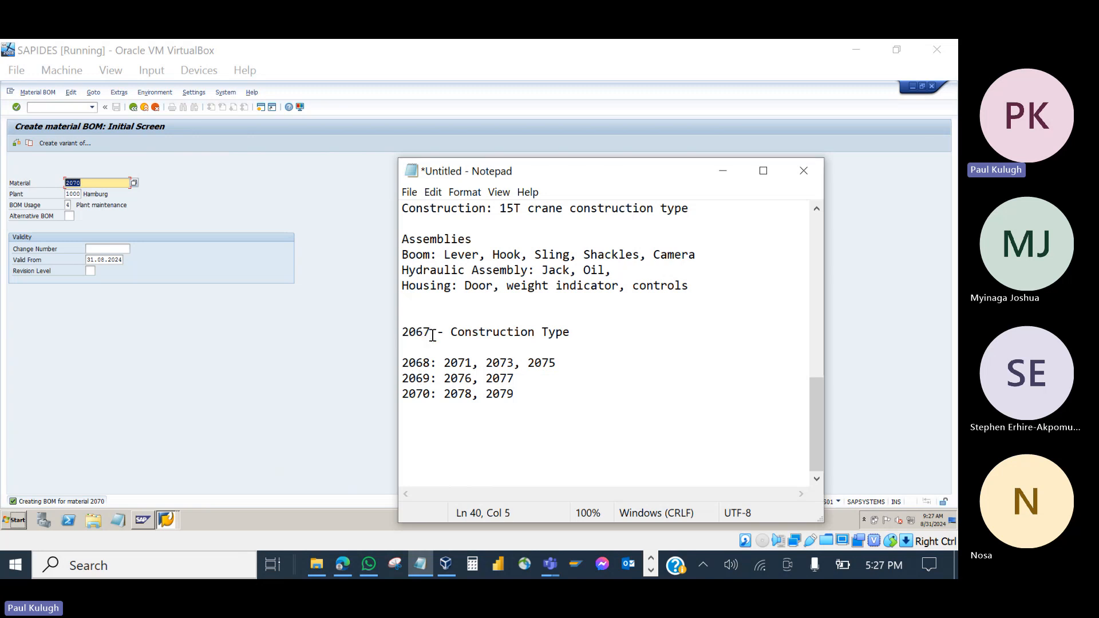
click(418, 364)
click(422, 393)
drag(561, 361, 447, 363)
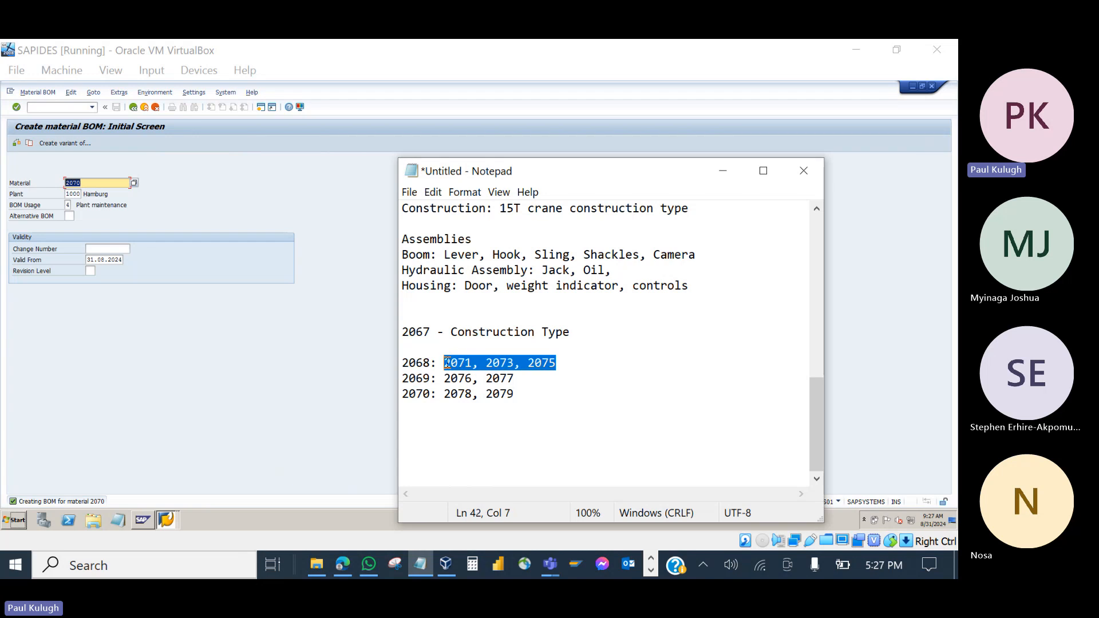
click(417, 332)
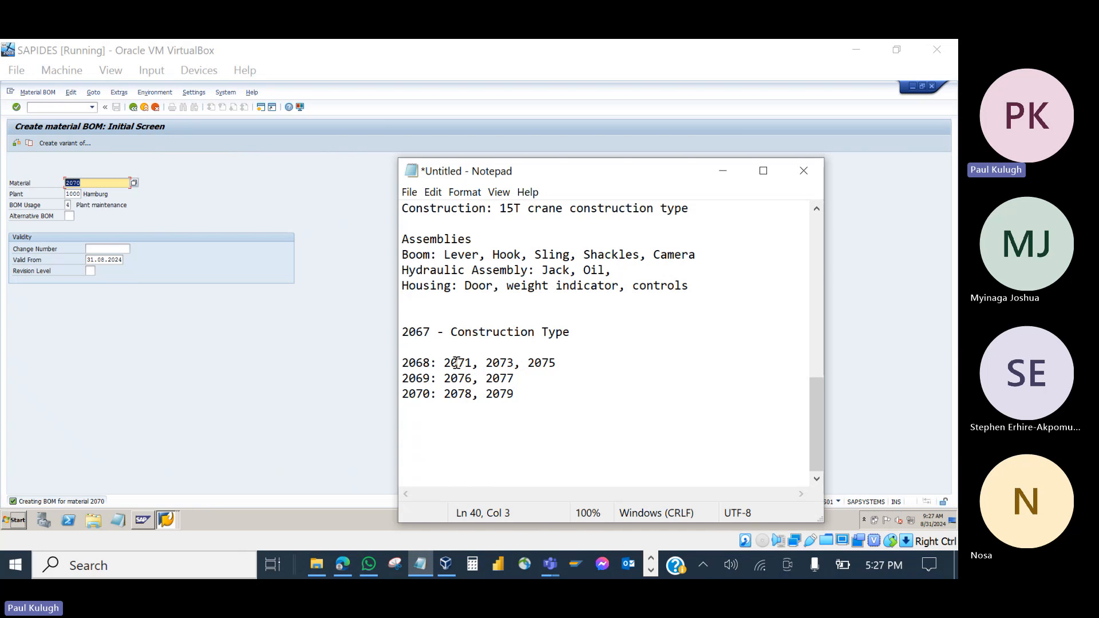
Run transaction IH01 for functional location MAK with installed equipment, equipment hierarchy and BOM explosion included.
click(134, 107)
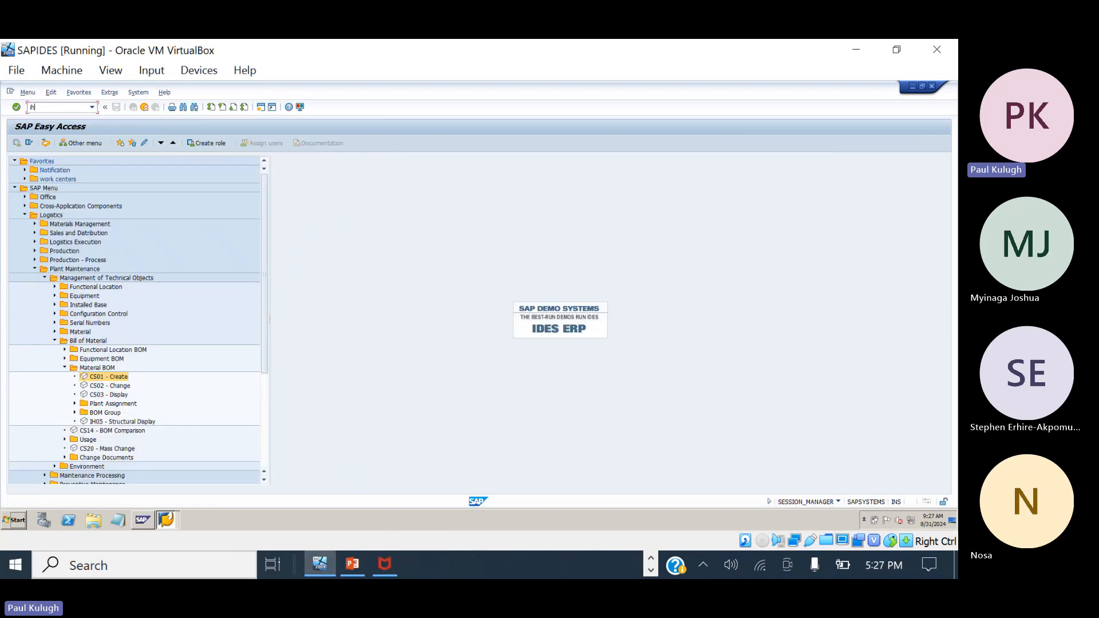
text(ih01)
key(Return)
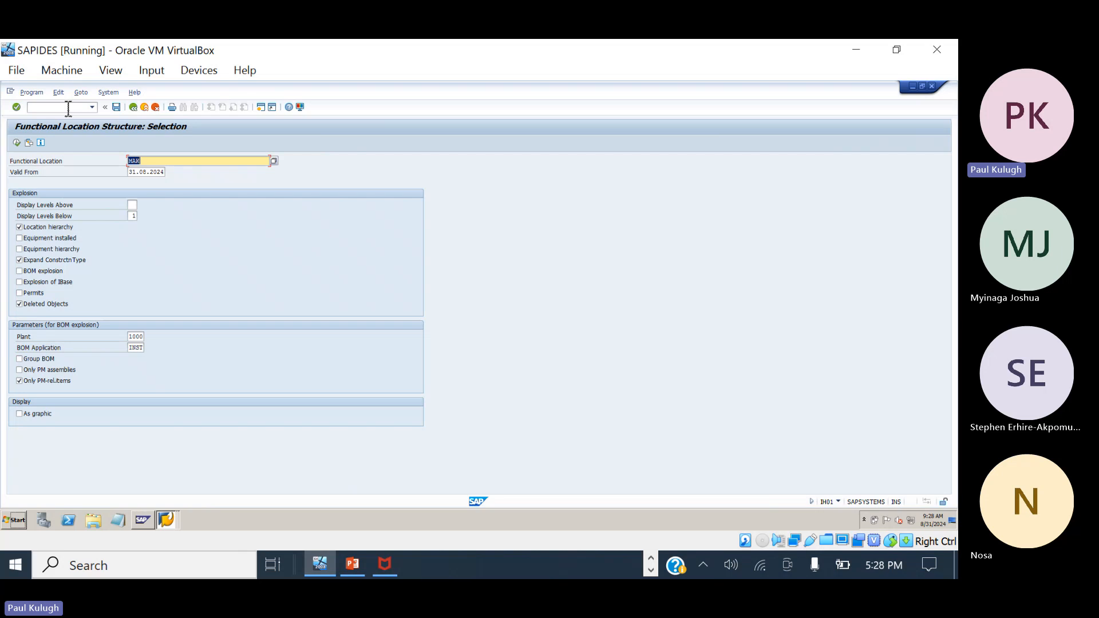
click(21, 239)
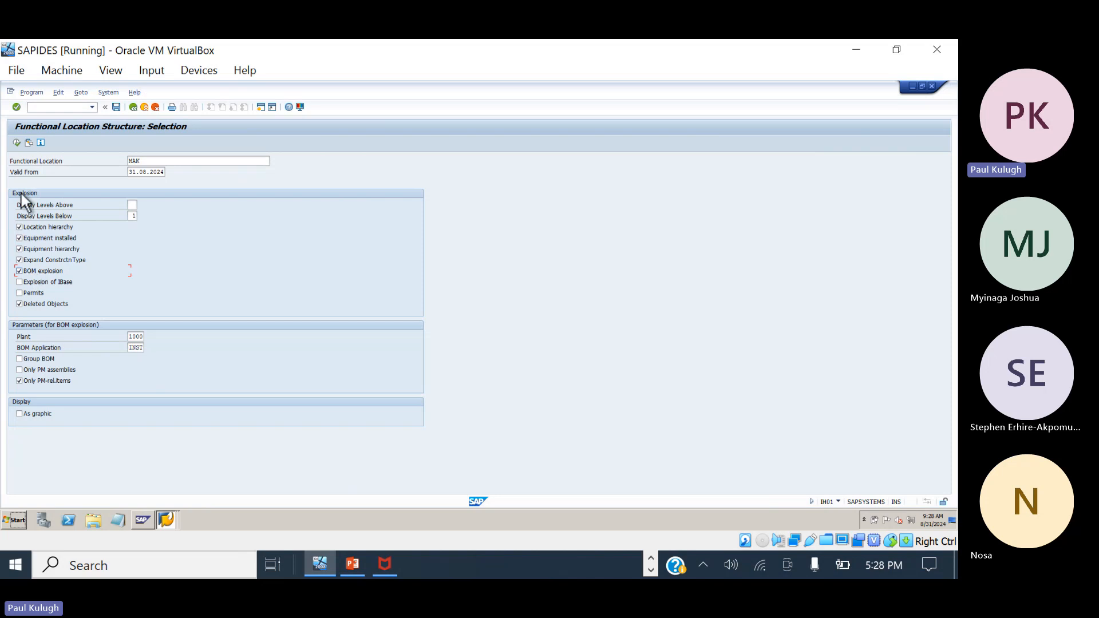
click(17, 142)
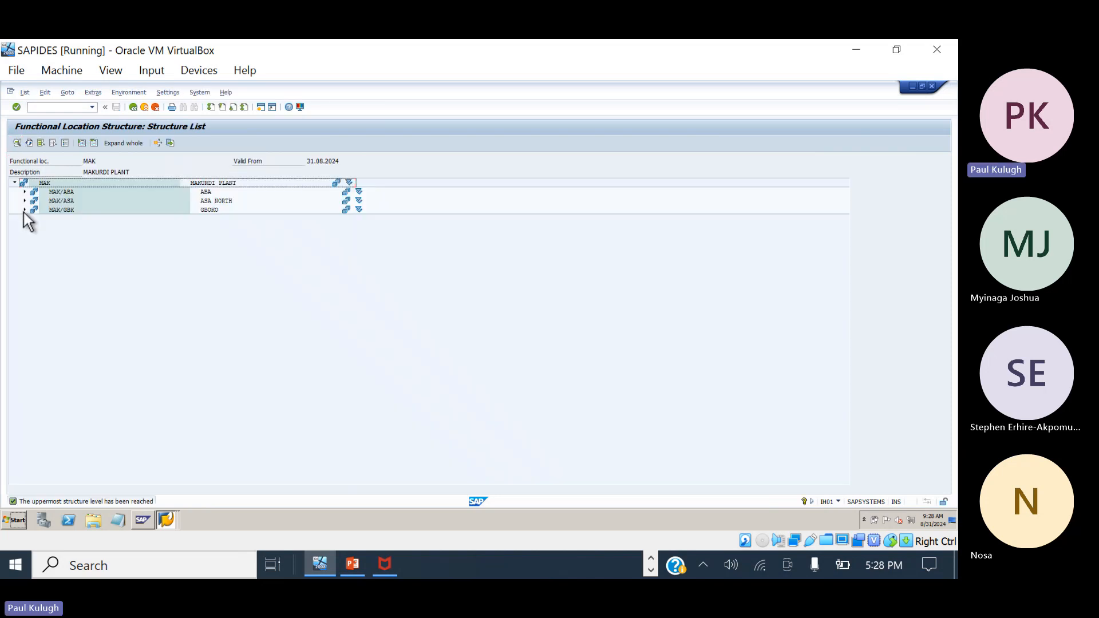
Expand MAK/GBK through the lifting system and crane unit down to the construction type under the crane equipment.
click(25, 210)
click(35, 228)
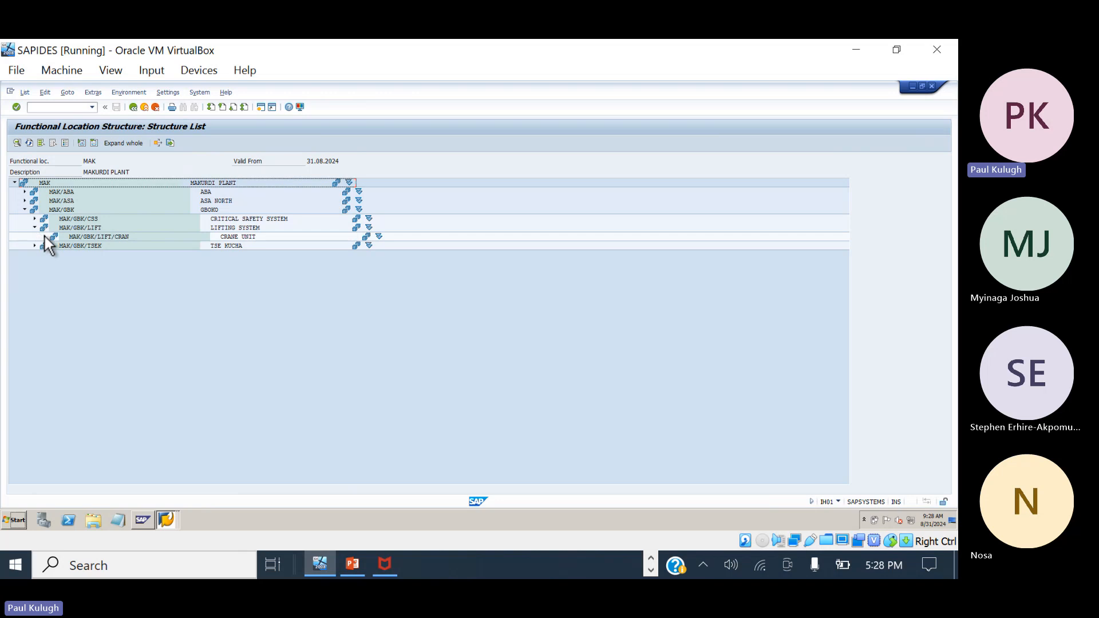
click(45, 235)
click(54, 245)
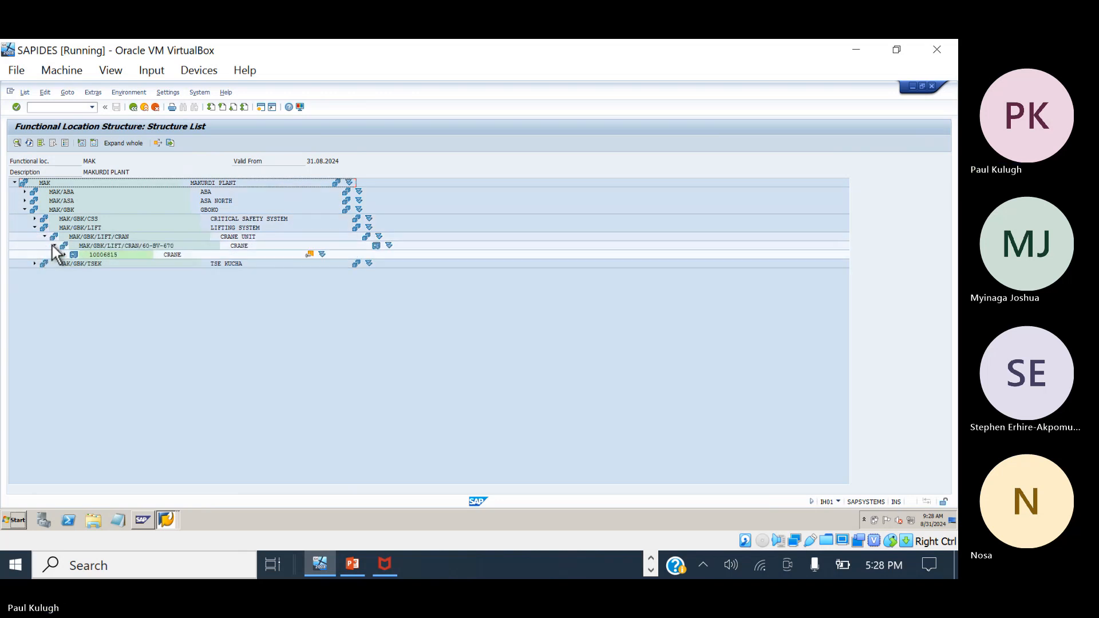
click(107, 254)
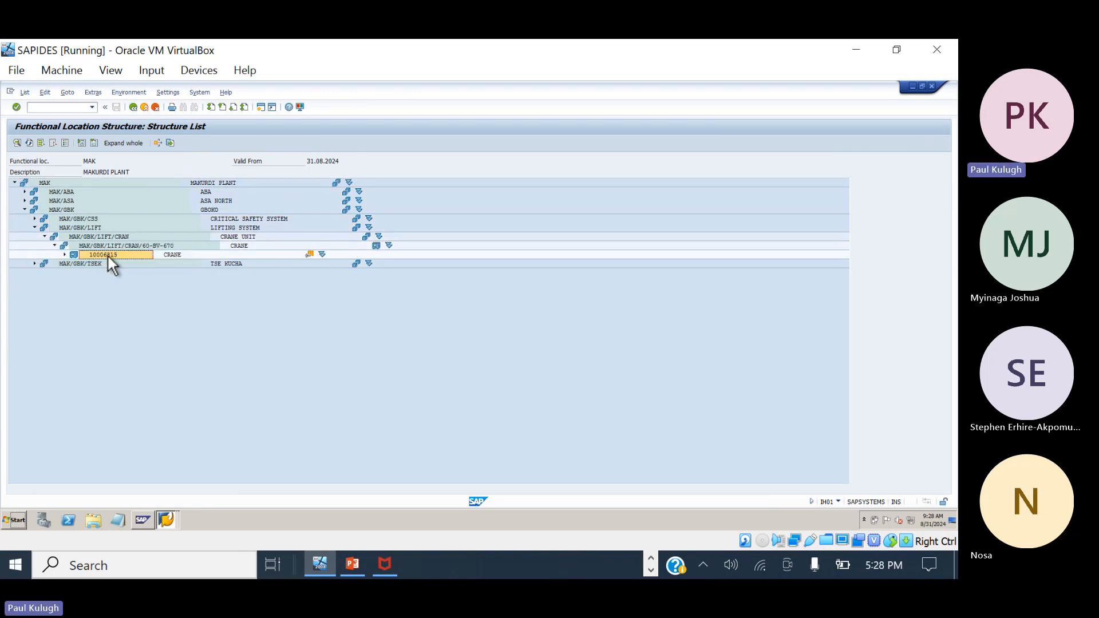
click(64, 254)
click(64, 255)
click(64, 254)
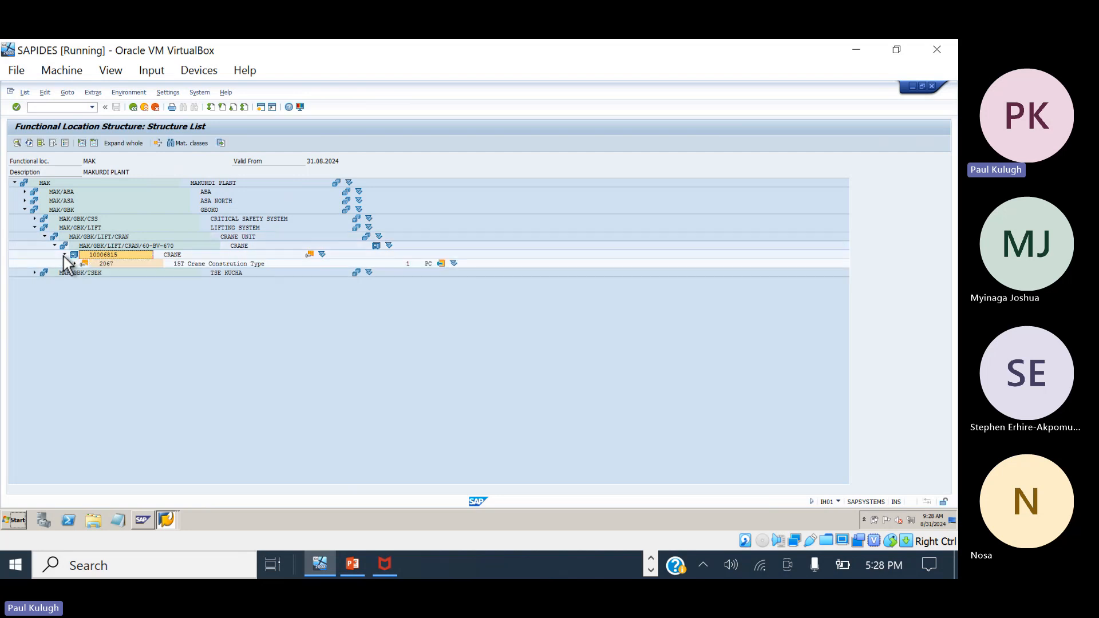
Compare the crane equipment with construction type 2067 and expand 2067 to show its assemblies.
click(99, 263)
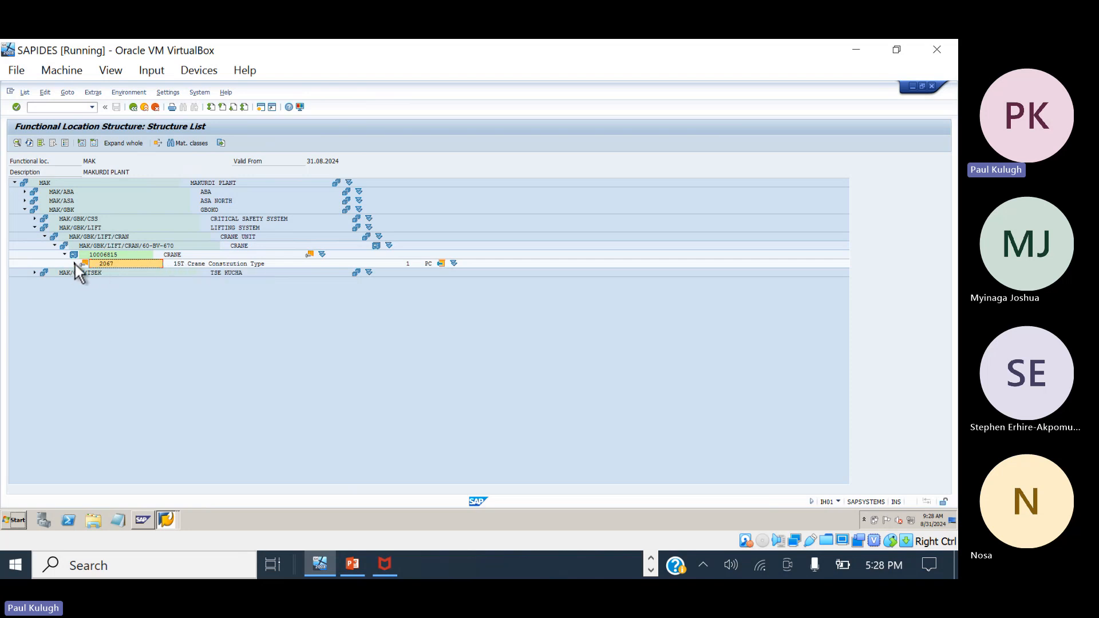
click(105, 254)
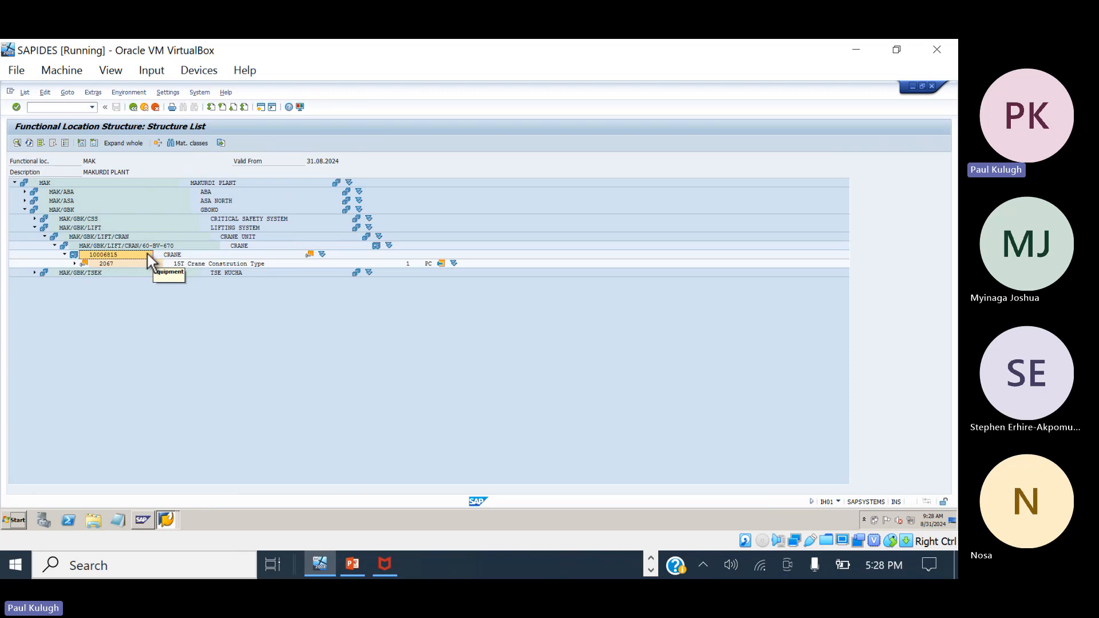
click(109, 265)
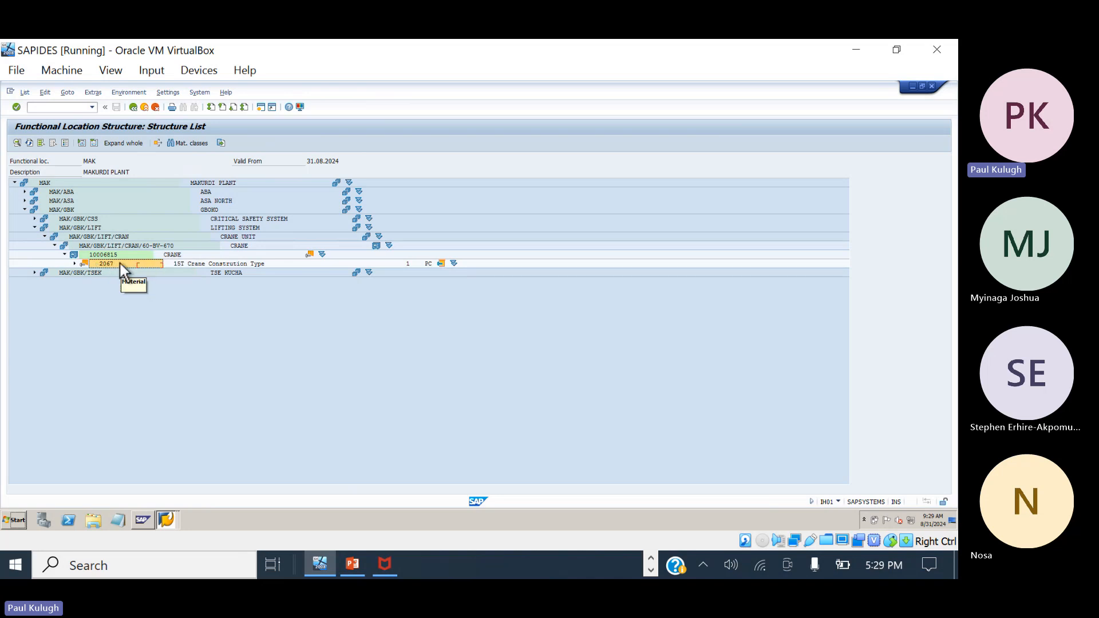
click(73, 265)
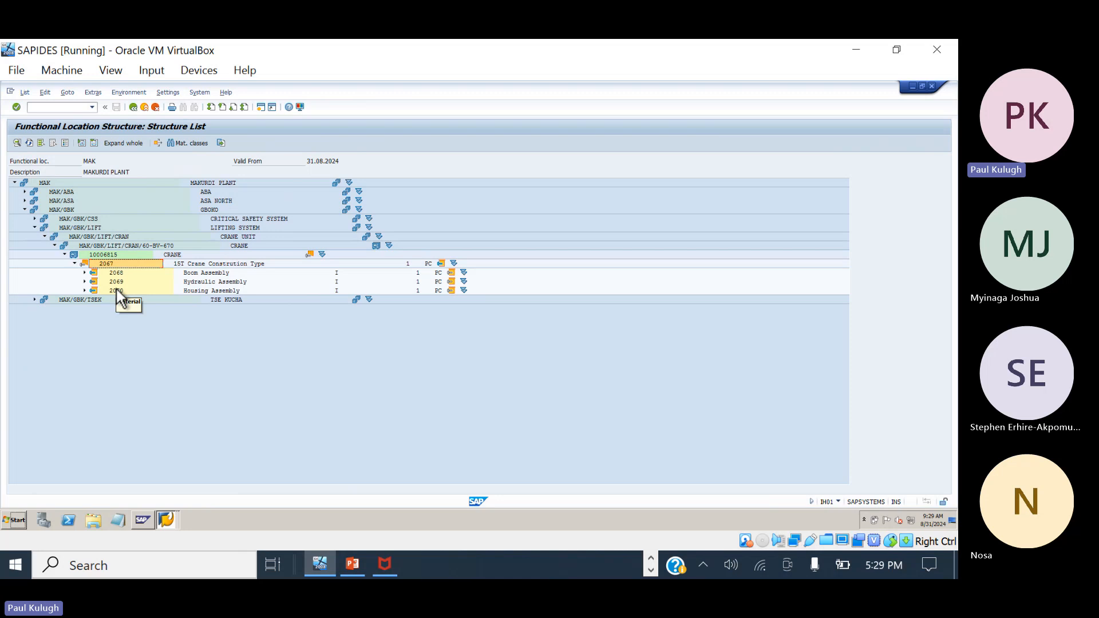
Expand boom assembly 2068 and check the quantities of its lever and hook components.
click(192, 273)
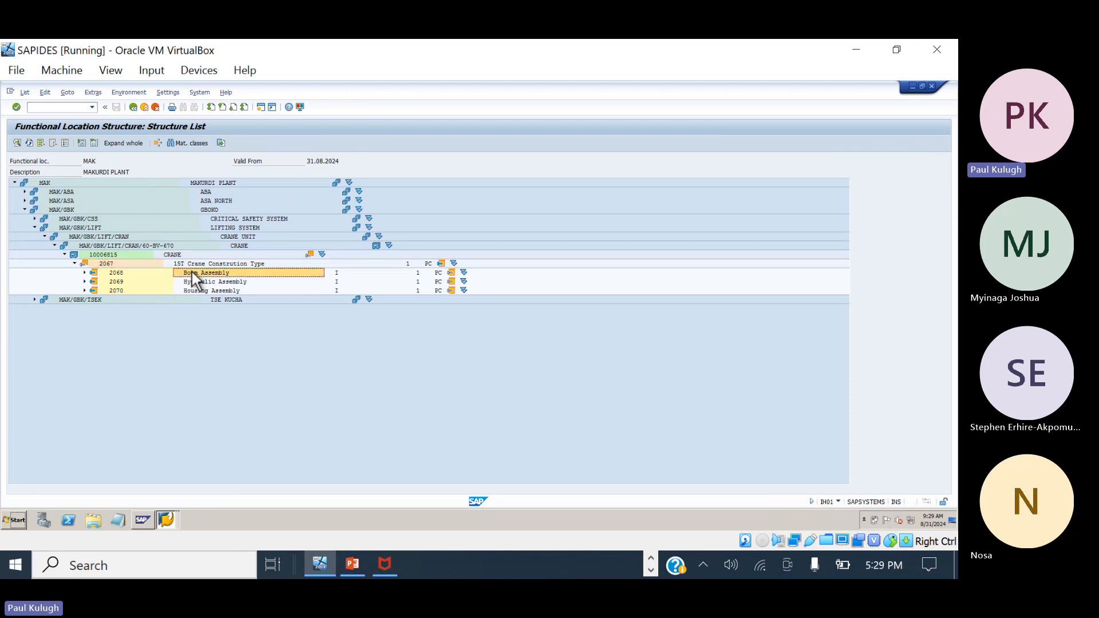
click(84, 273)
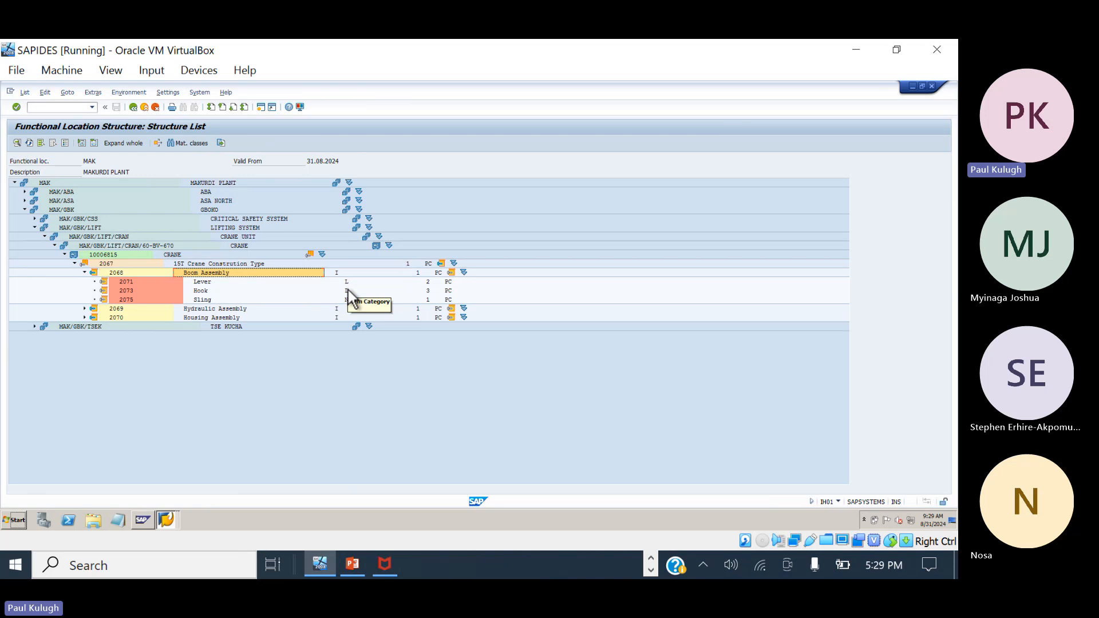
click(428, 280)
click(430, 291)
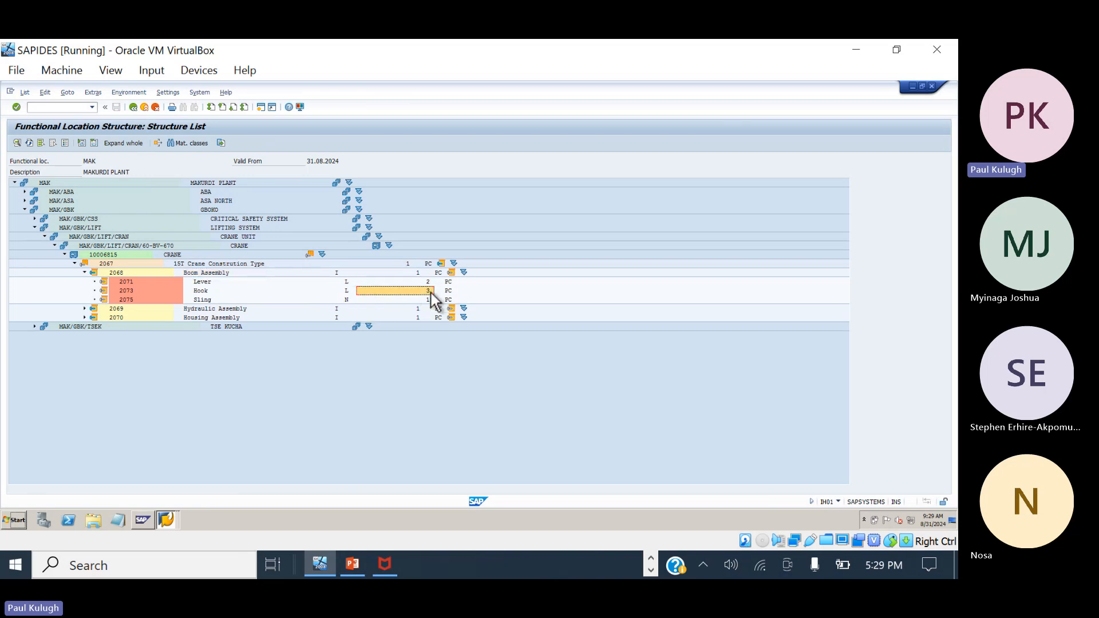
Check the sling quantity and expand hydraulic assembly 2069 and housing assembly 2070 to review their components.
click(431, 299)
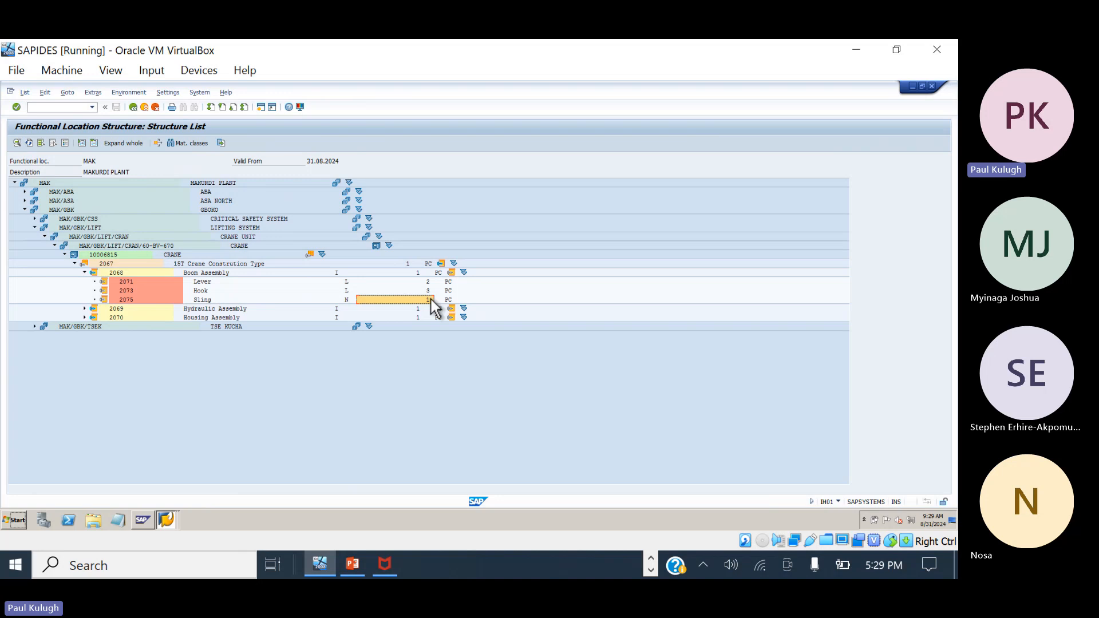
click(84, 309)
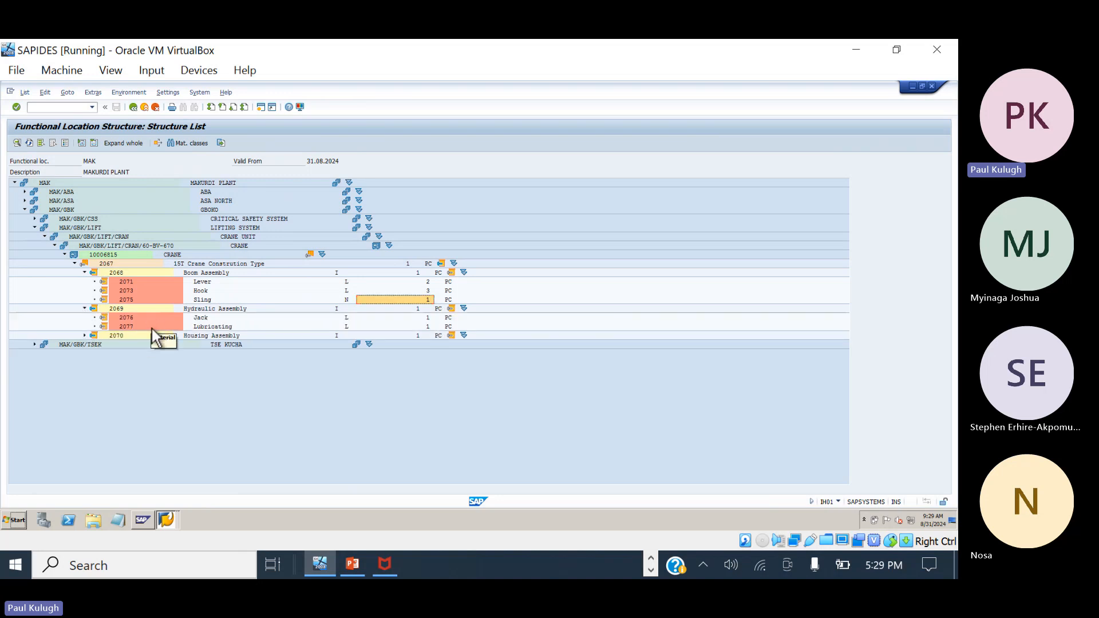
click(218, 327)
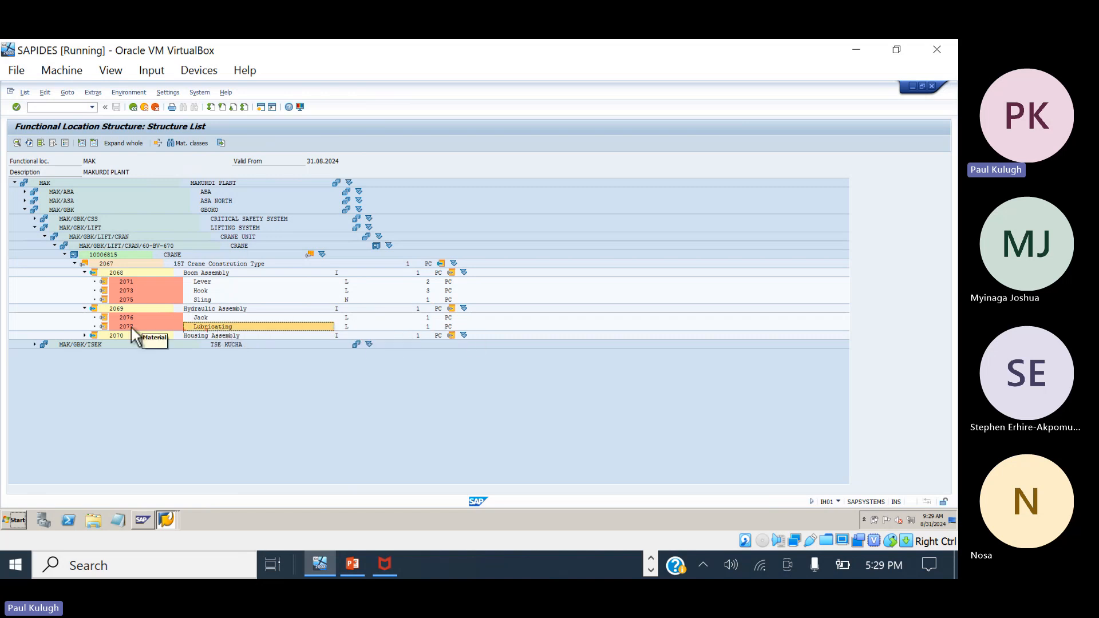
click(84, 336)
click(202, 346)
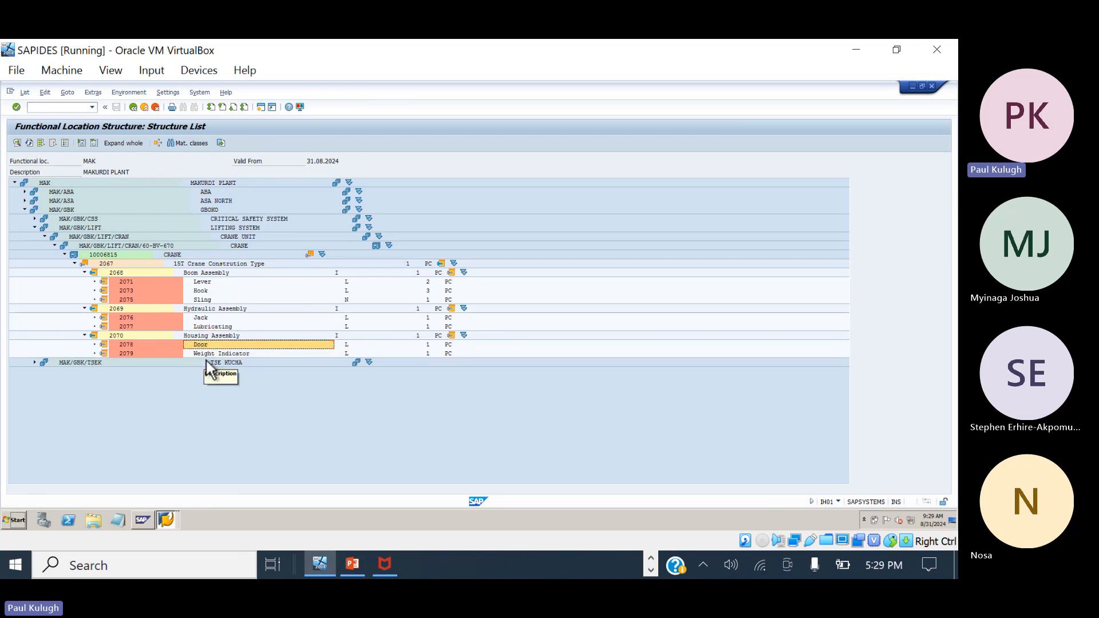
click(211, 354)
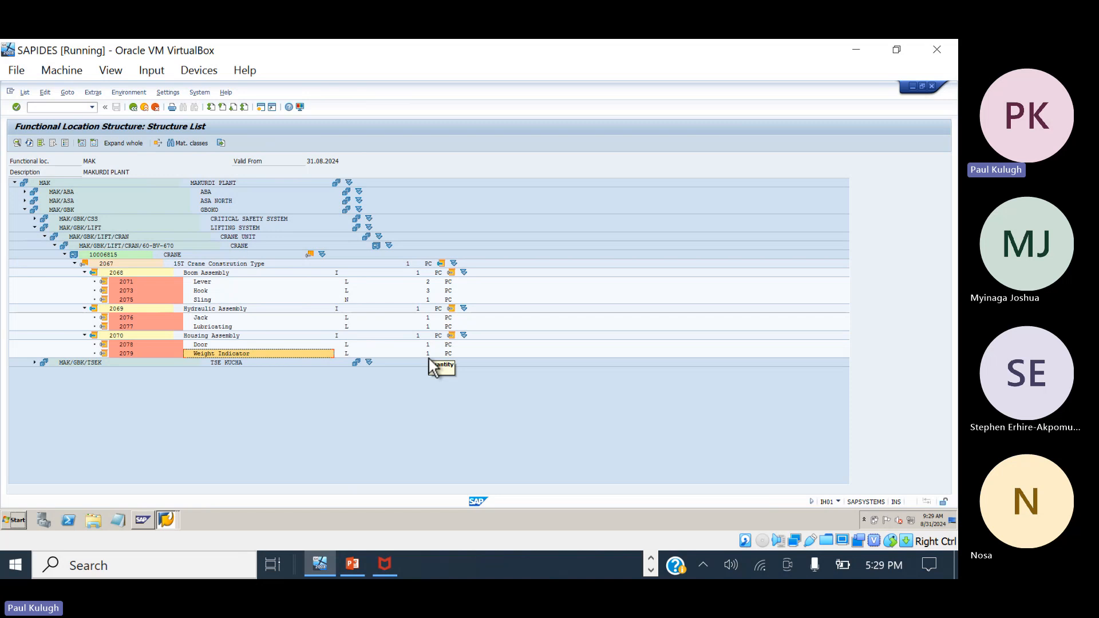
Collapse the boom, hydraulic and housing assemblies and review their material numbers under construction type 2067.
click(84, 273)
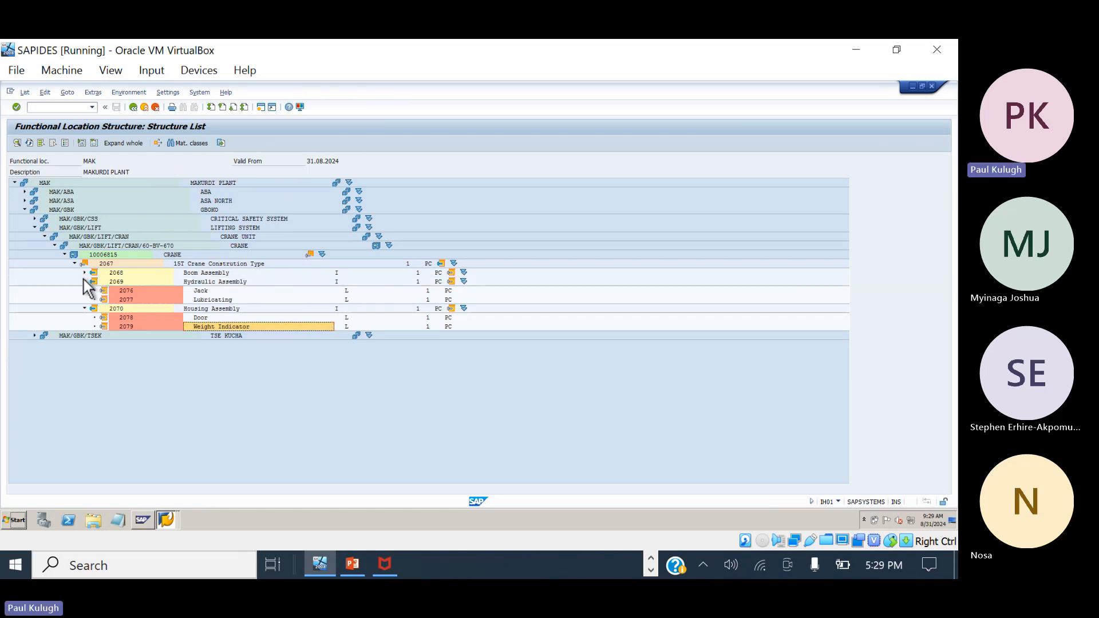
click(84, 282)
click(84, 291)
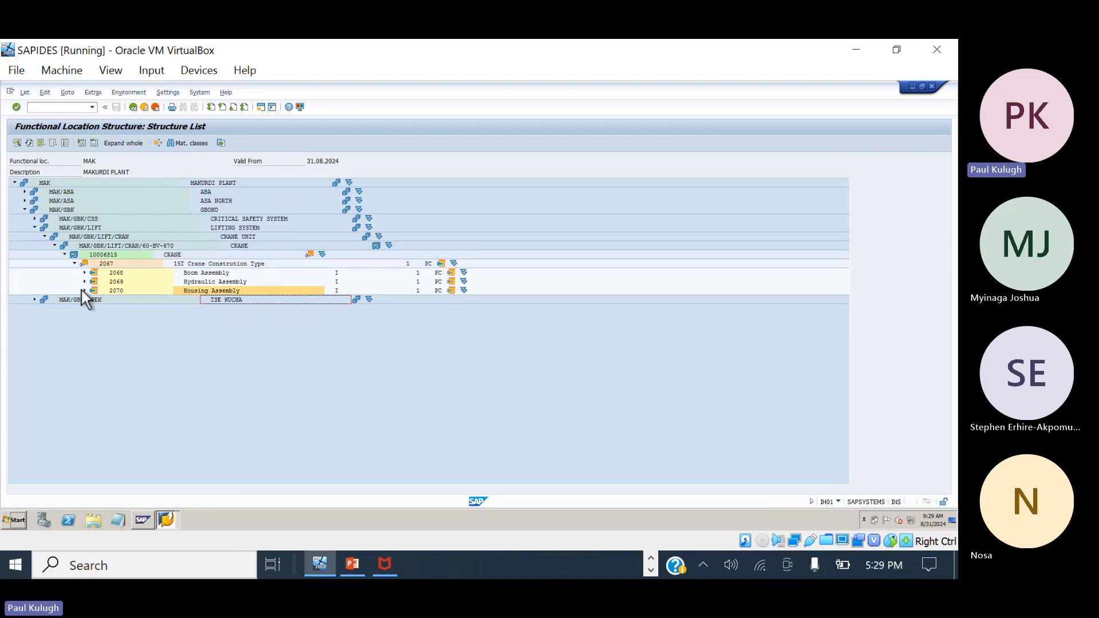
click(83, 290)
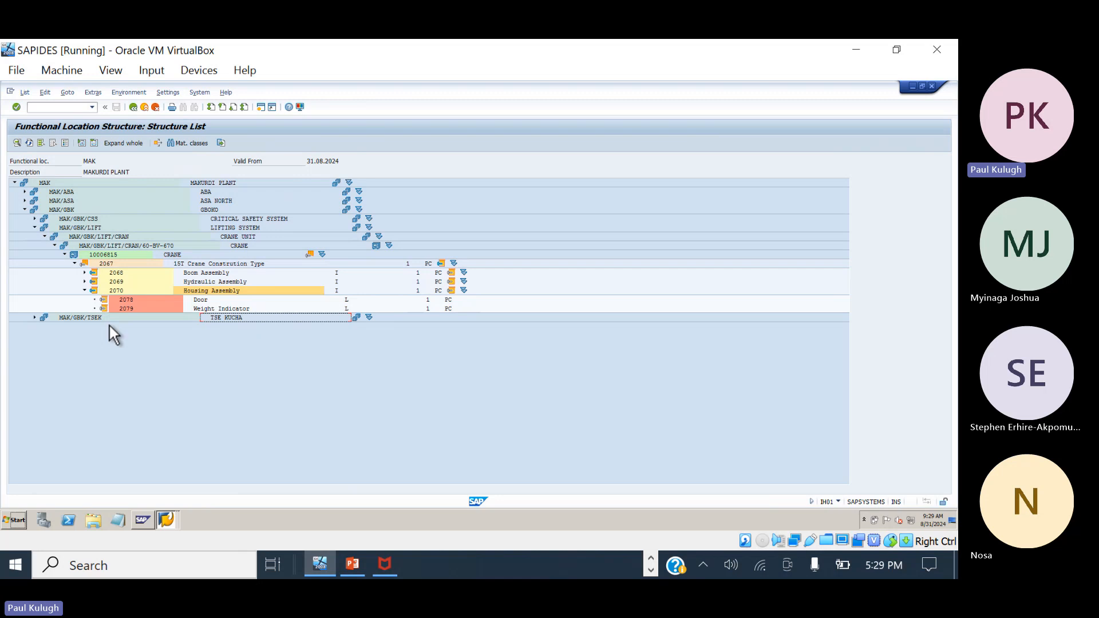
click(82, 291)
click(126, 274)
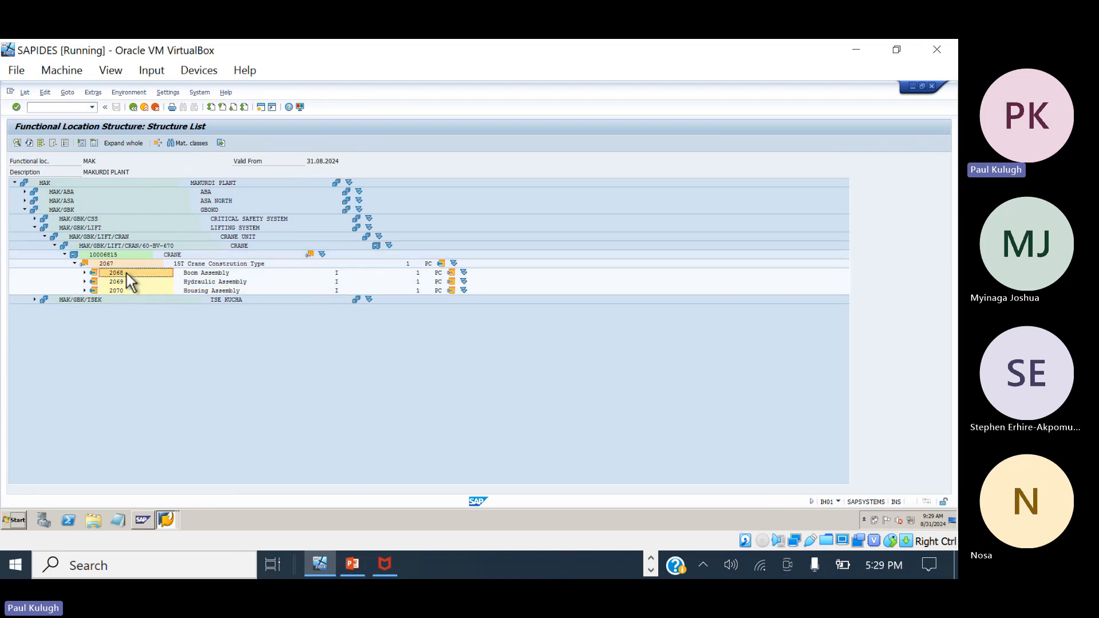
click(125, 284)
click(125, 291)
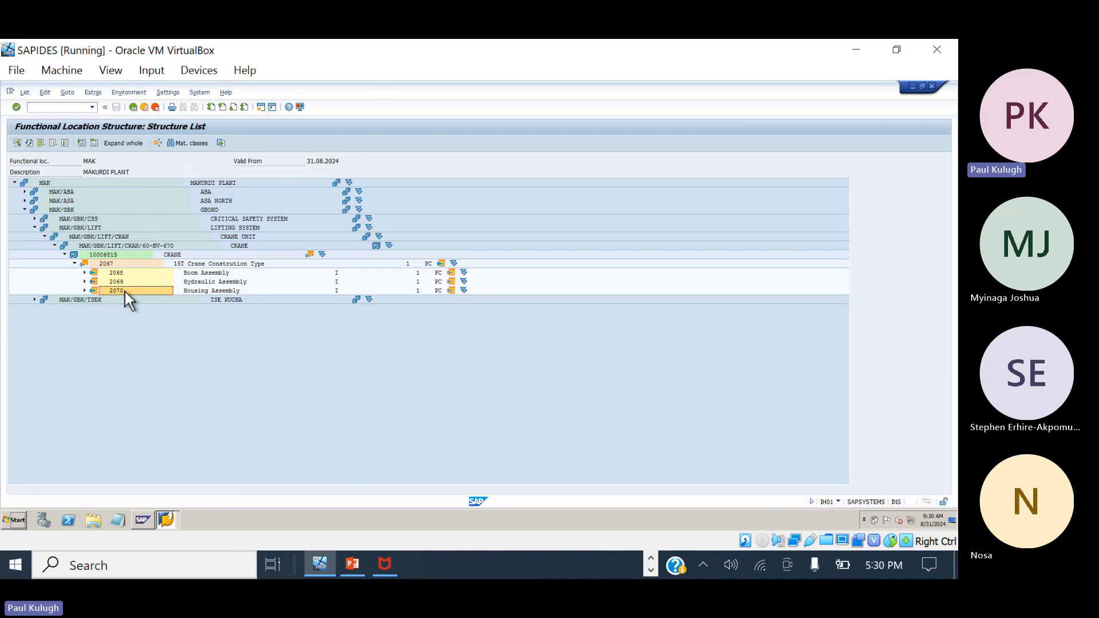
click(122, 273)
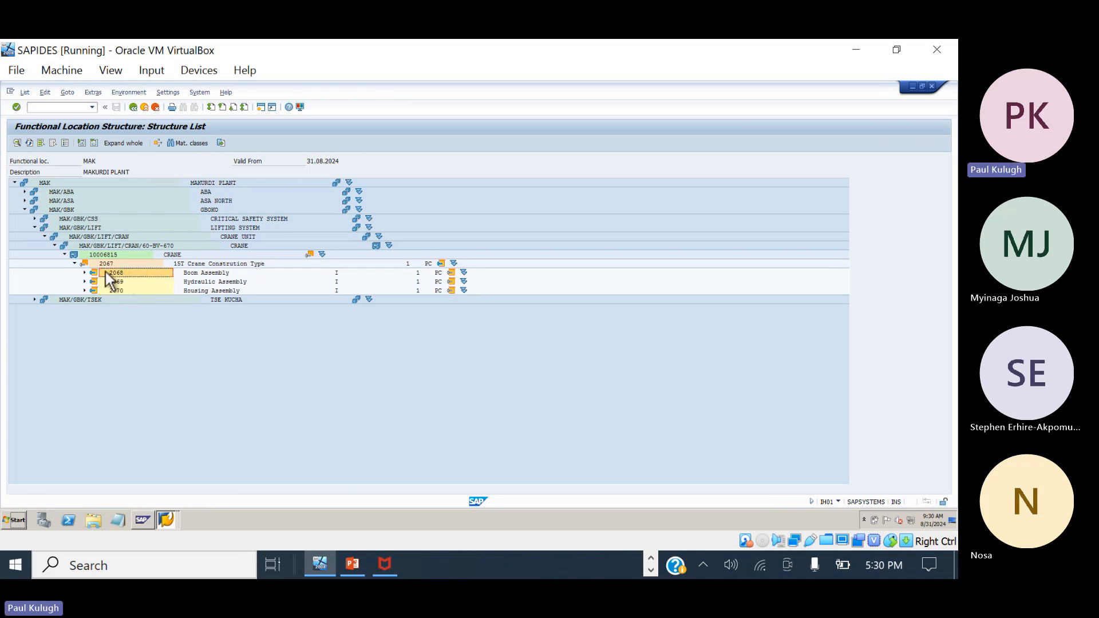
Expand boom assembly 2068 and compare the lever, hook and sling components with their material numbers.
click(84, 273)
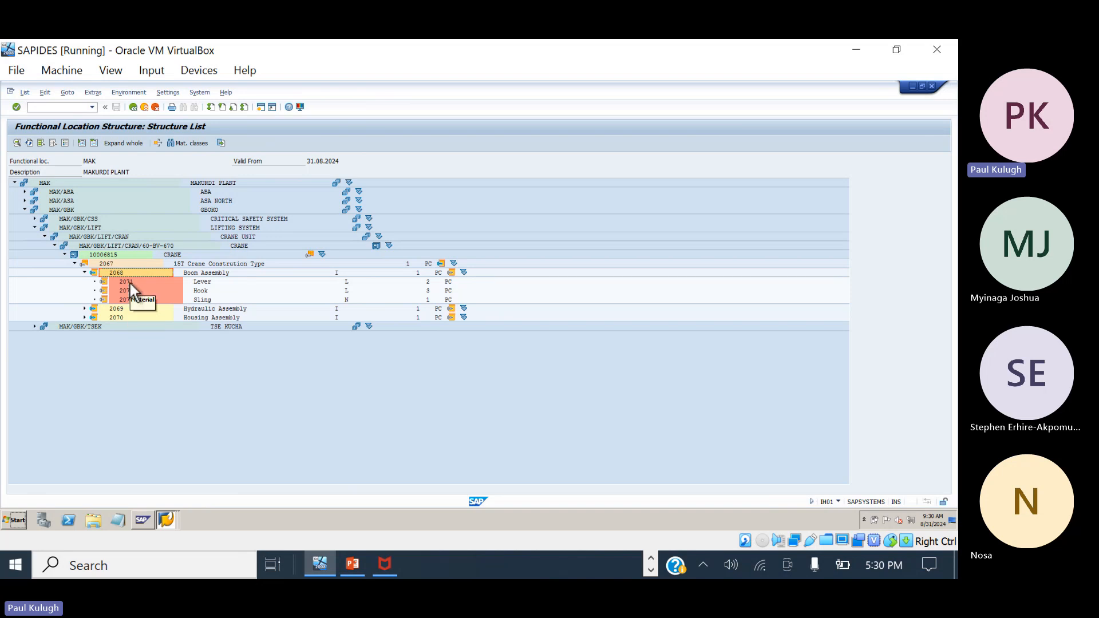
click(205, 282)
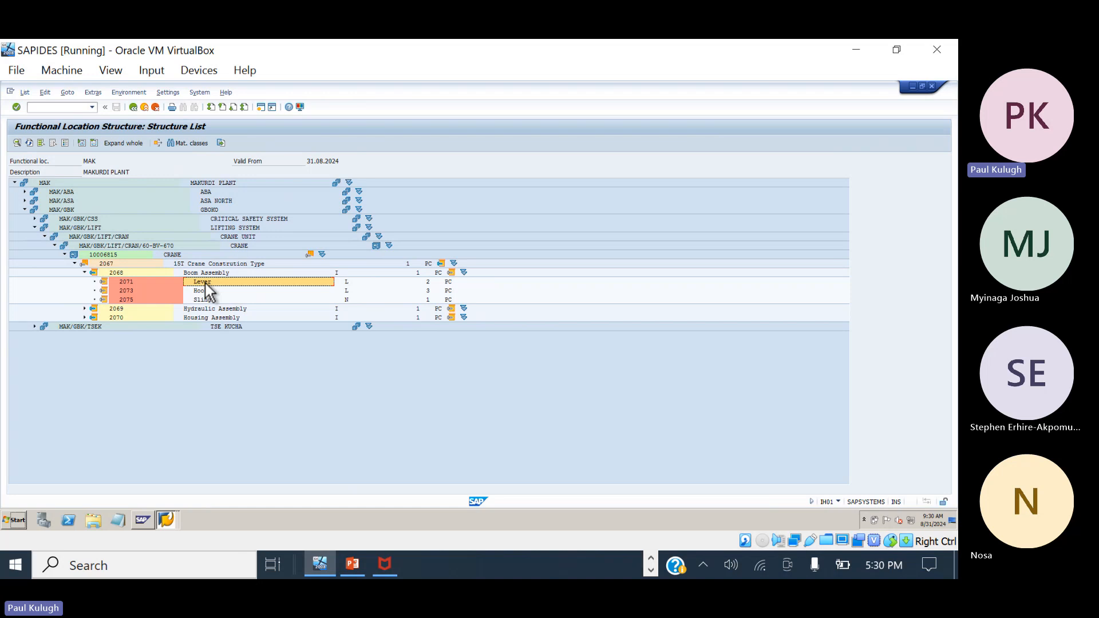
click(178, 258)
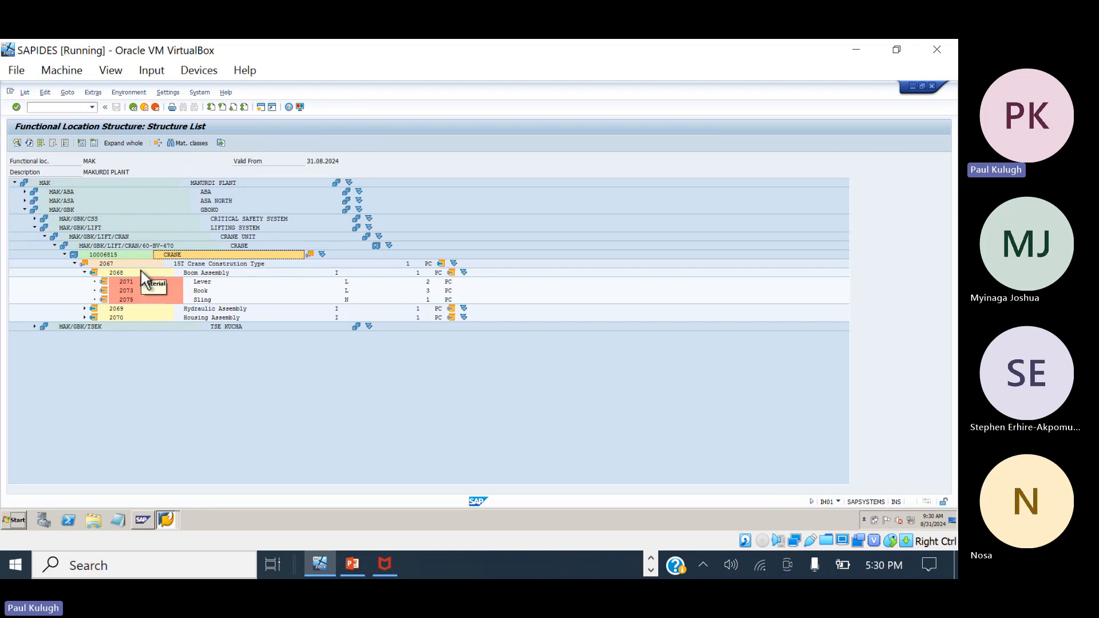
click(200, 283)
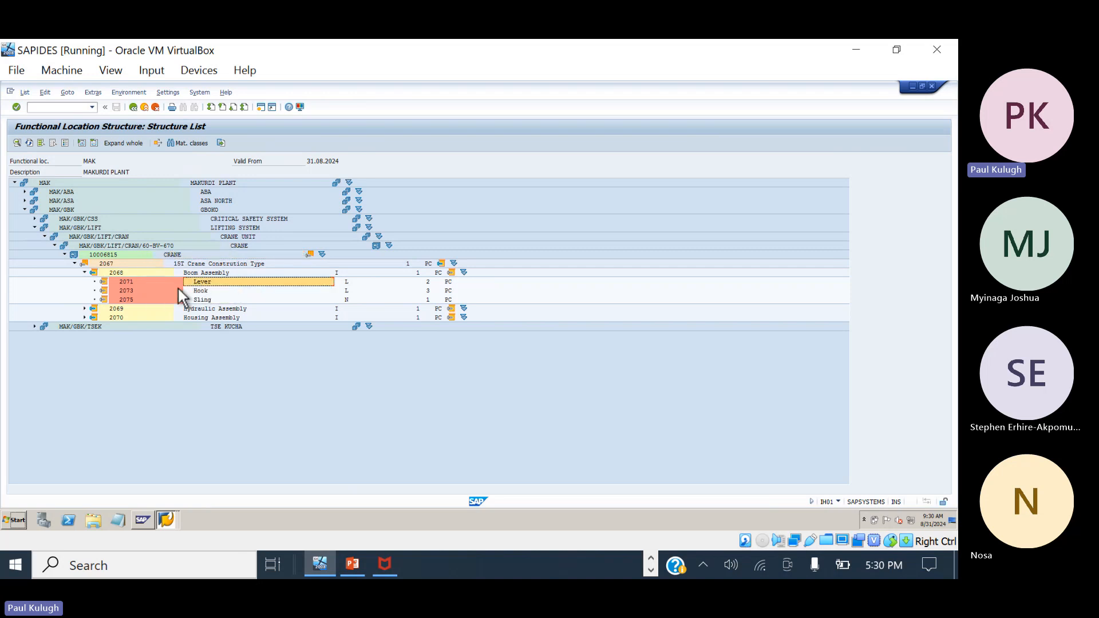
click(137, 281)
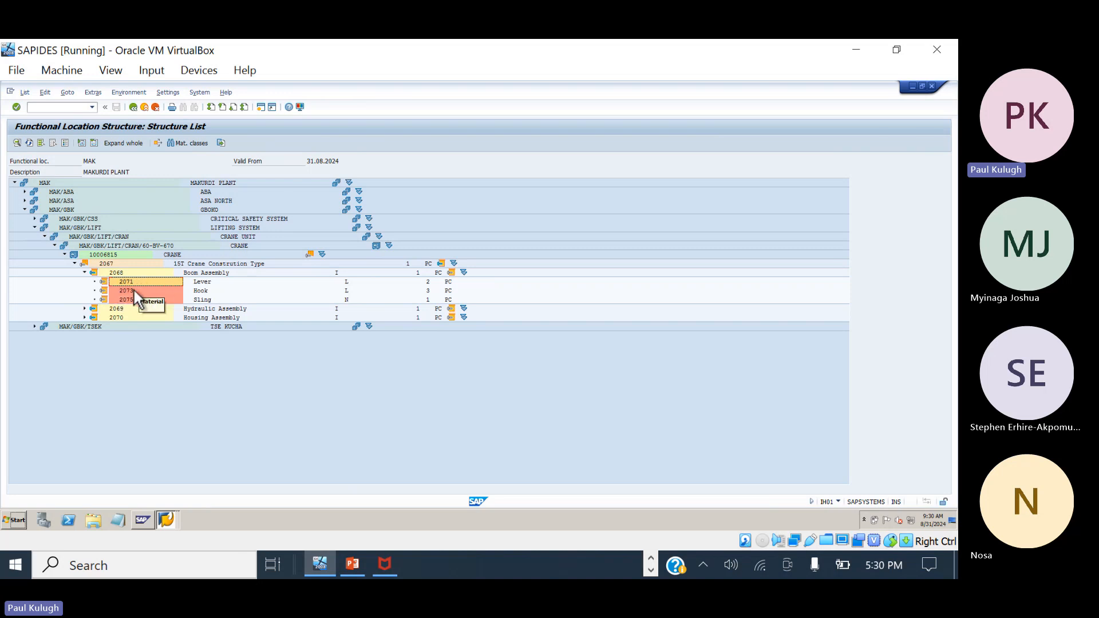
click(133, 291)
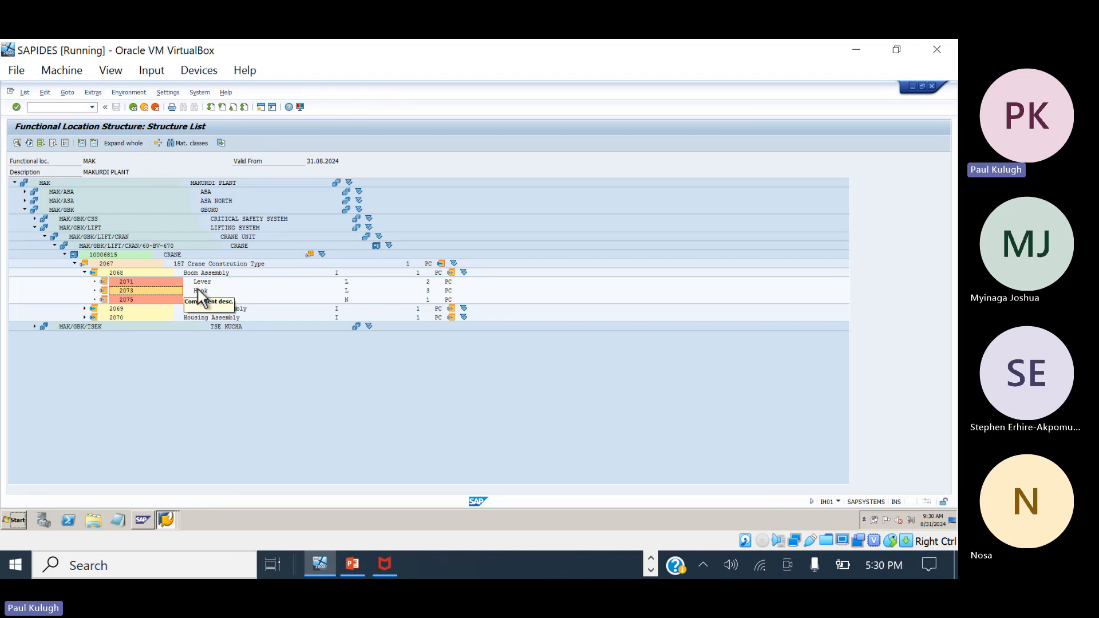
click(127, 298)
click(197, 299)
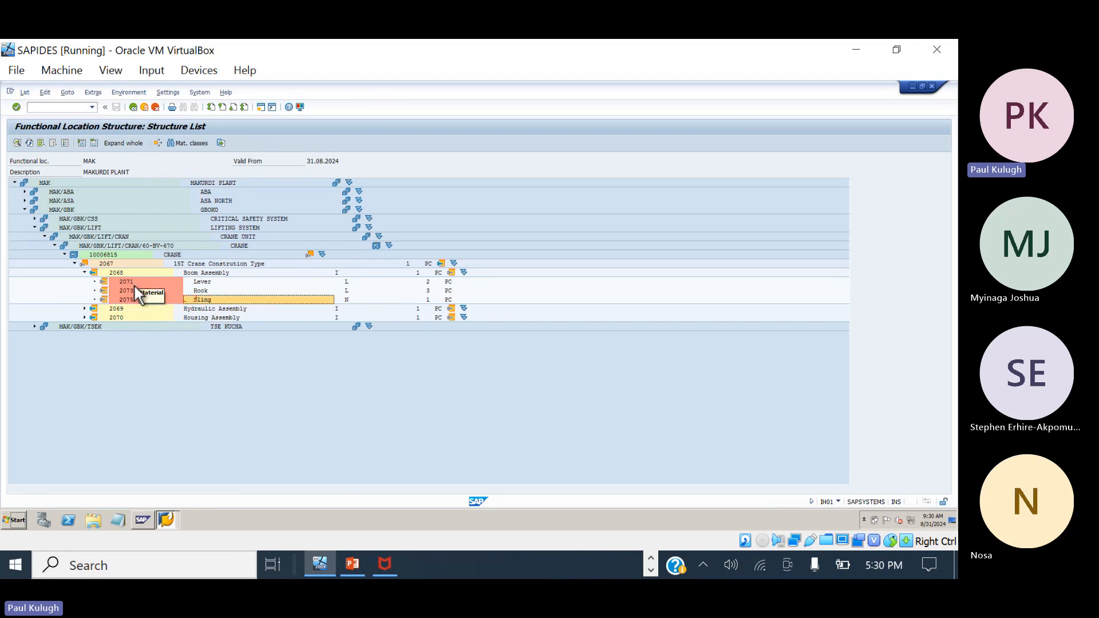
Run transaction MM60 in a new session, clear the material selection and leave the materials list.
click(261, 108)
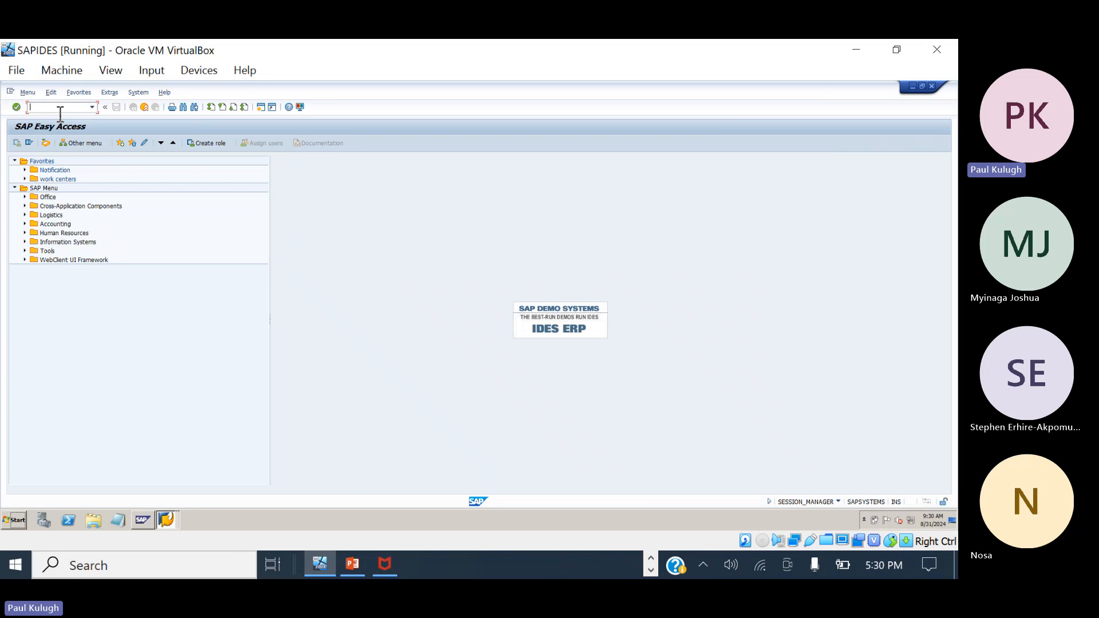
text(mm60)
key(Return)
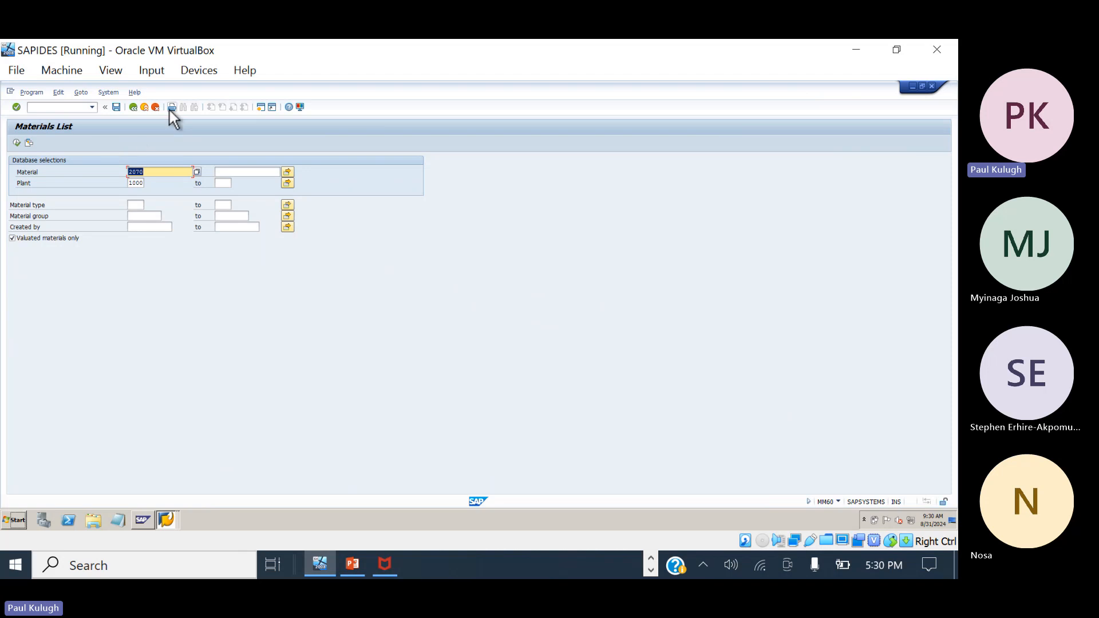
key(BackSpace)
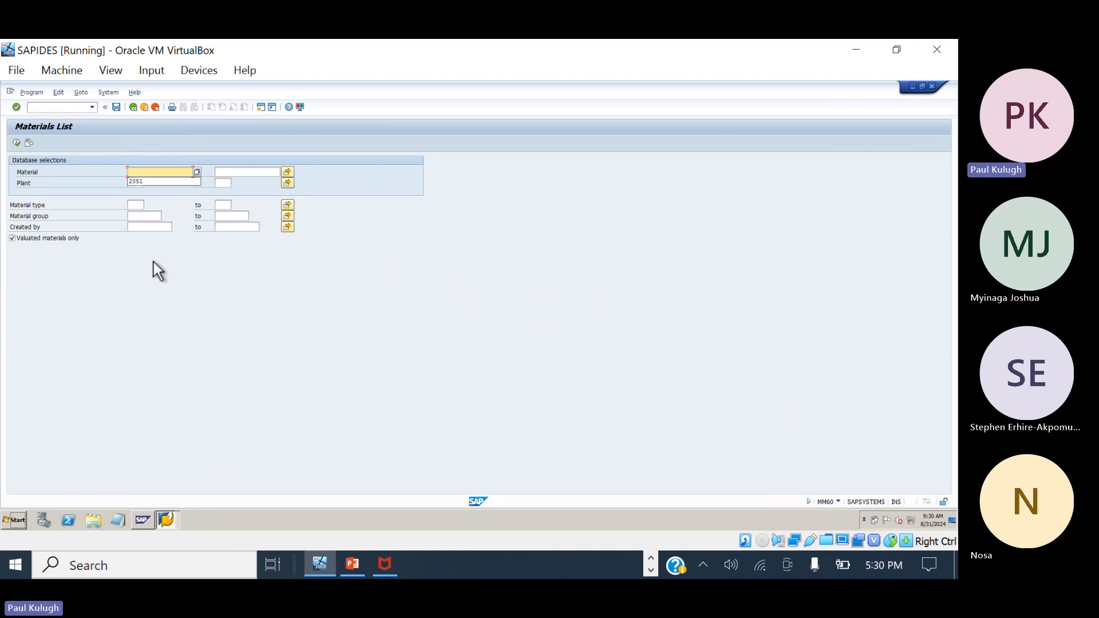
click(133, 107)
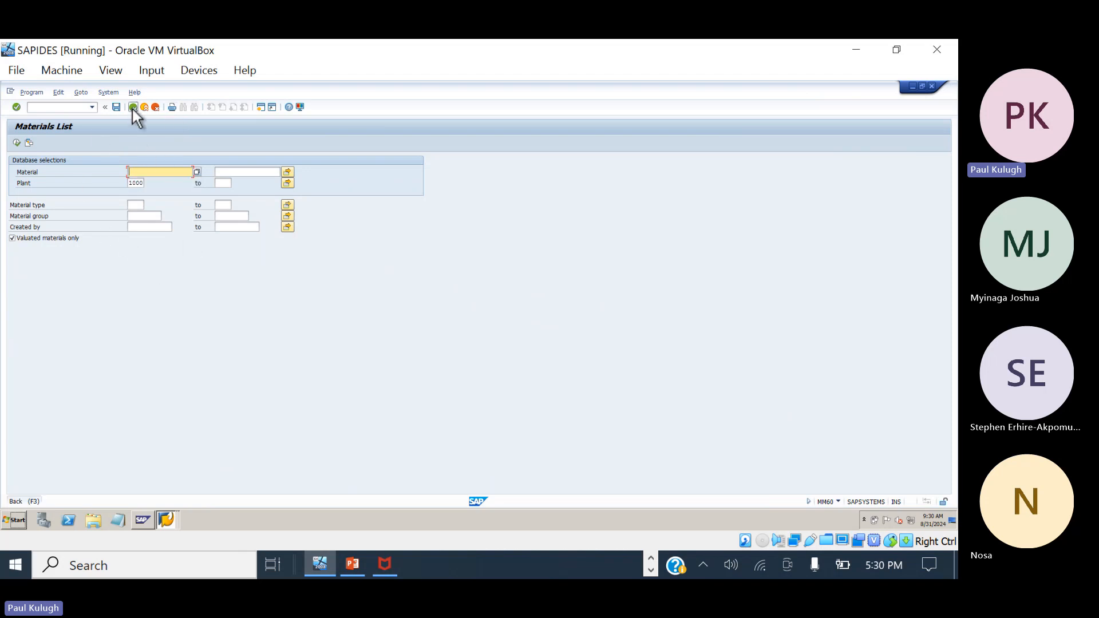
Run transaction MM02 to reach the initial screen for changing a material.
text(mm01)
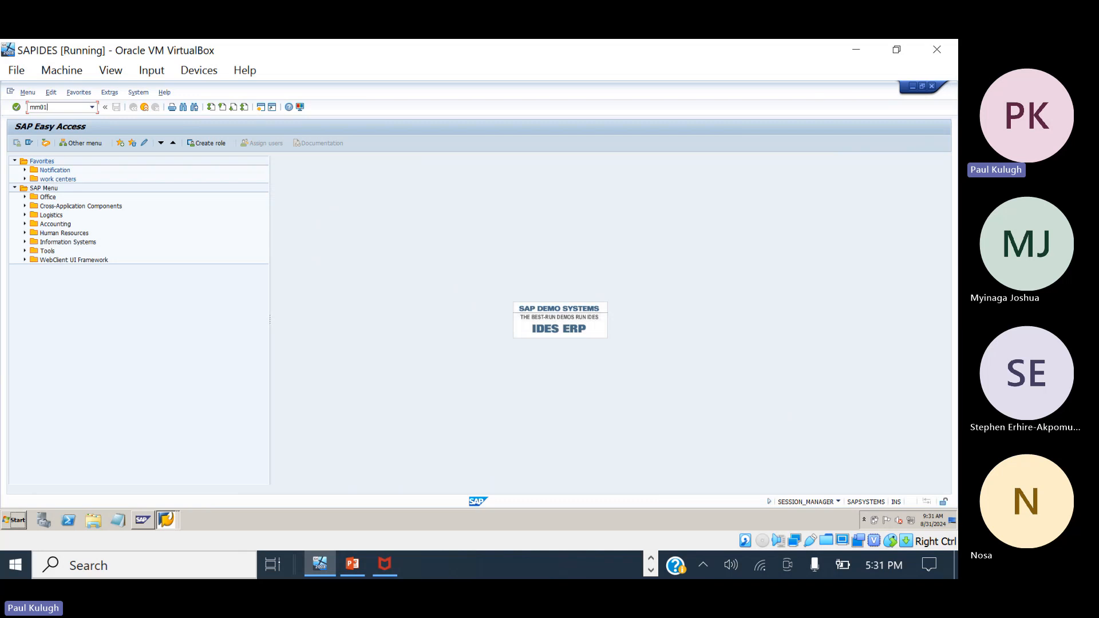
key(BackSpace)
text(2)
key(Return)
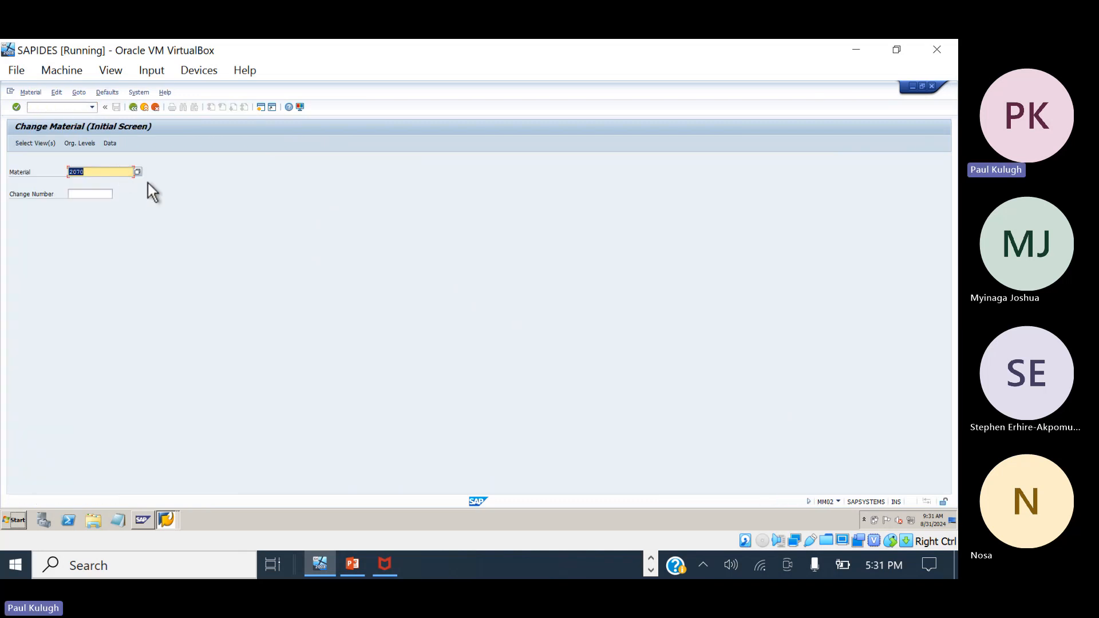
Search for material numbers with the description sling* and close the search without choosing a material.
click(138, 171)
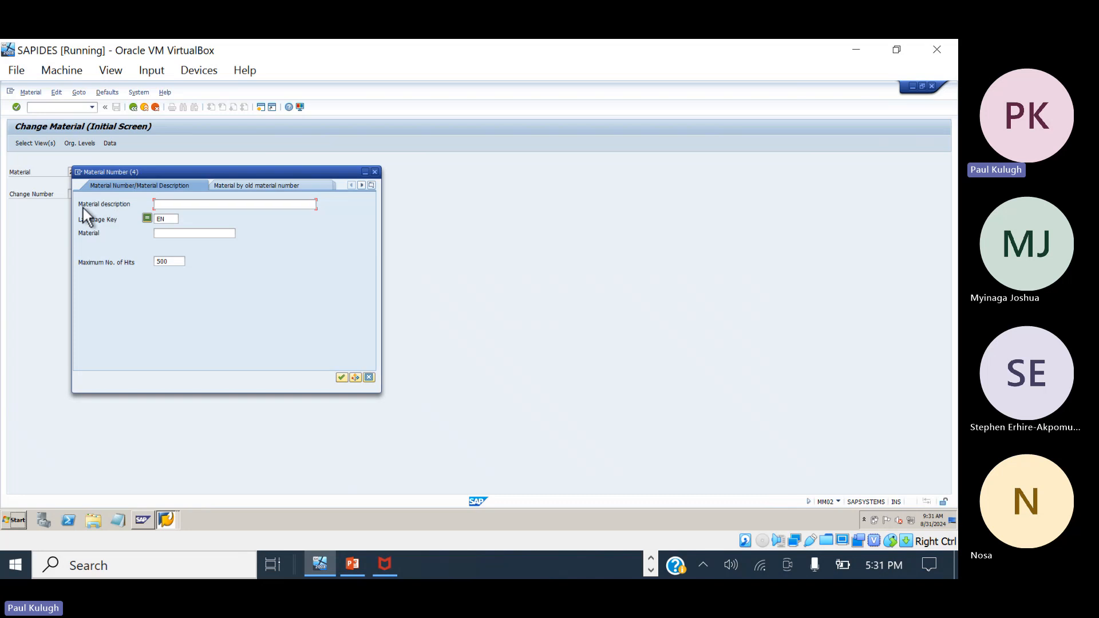
text(*sling*)
click(163, 204)
key(BackSpace)
key(BackSpace)
key(BackSpace)
key(BackSpace)
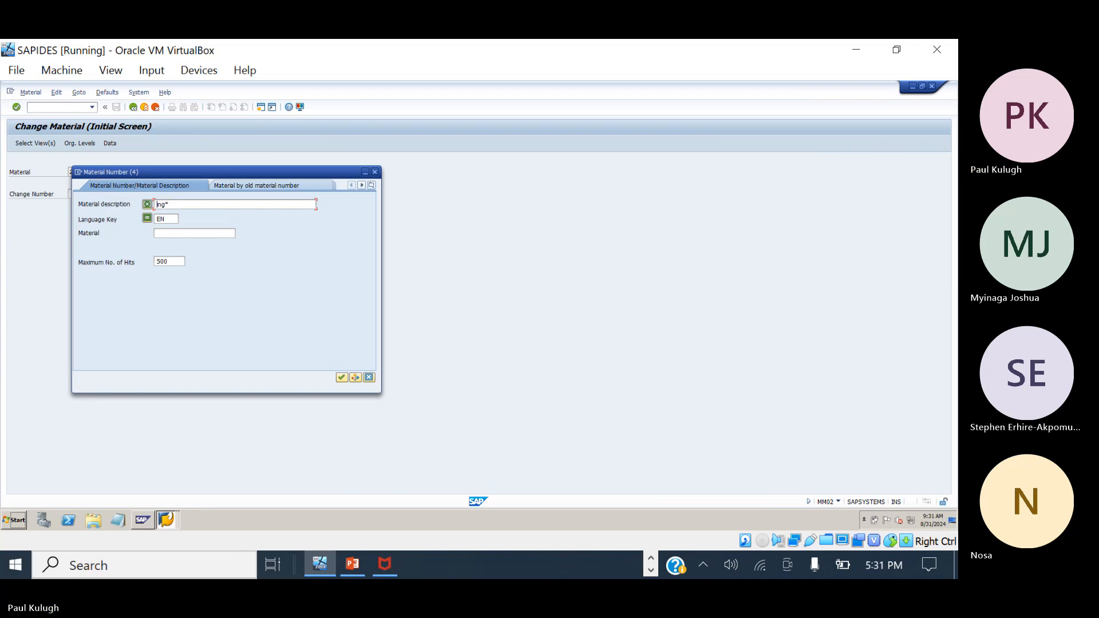
text(sl)
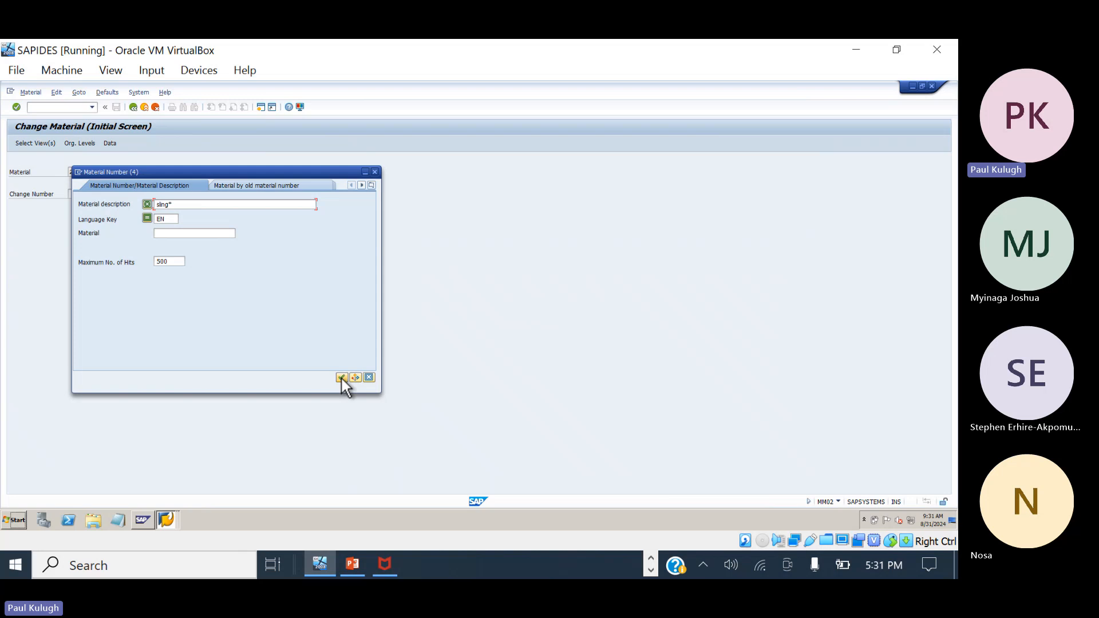
click(341, 377)
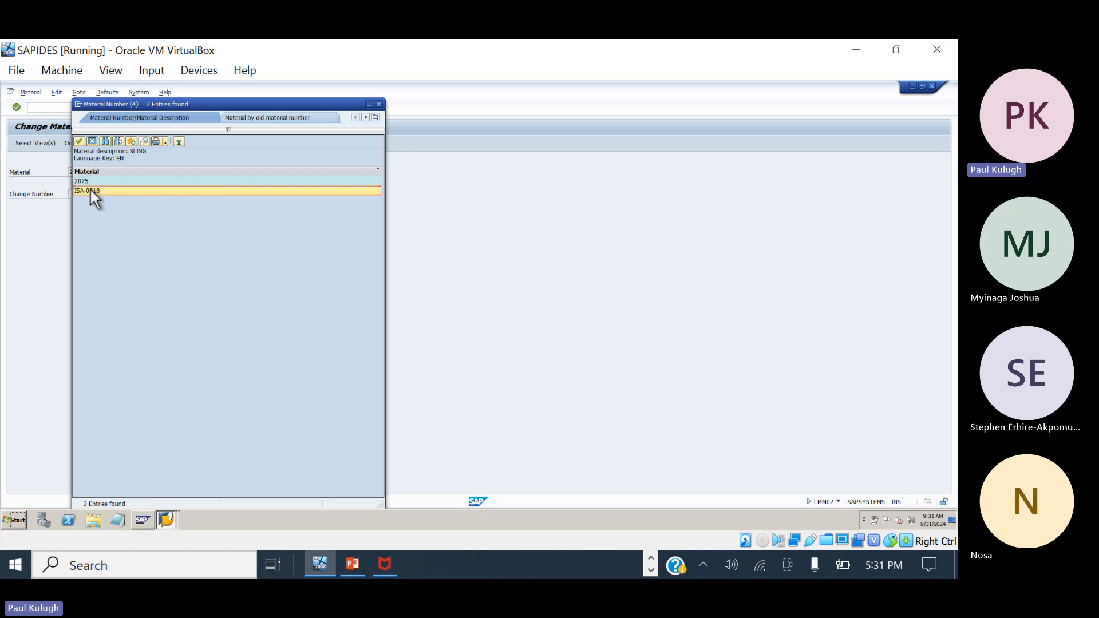
click(378, 104)
Return to the MAK structure list and examine material numbers 2071, 2073 and 2075 under the boom assembly.
click(167, 521)
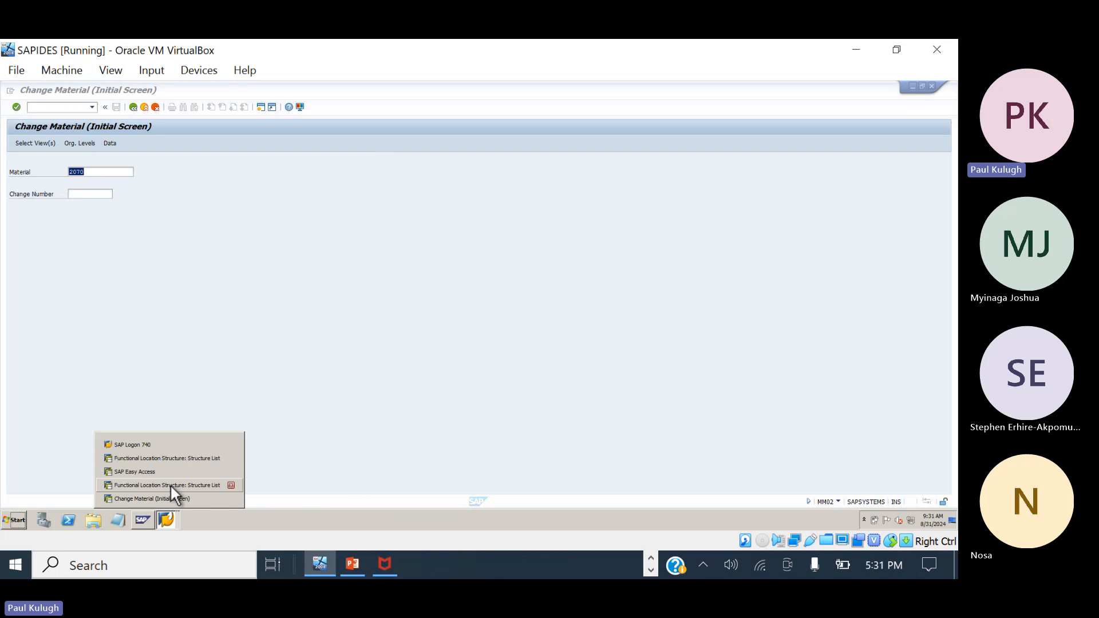
click(170, 485)
click(143, 288)
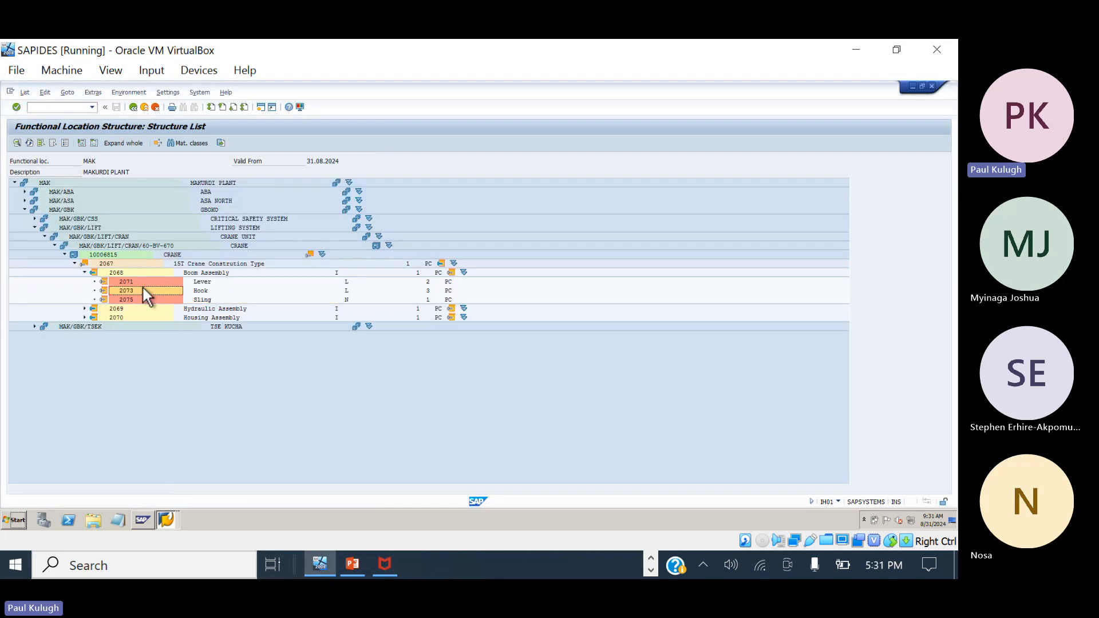
click(143, 281)
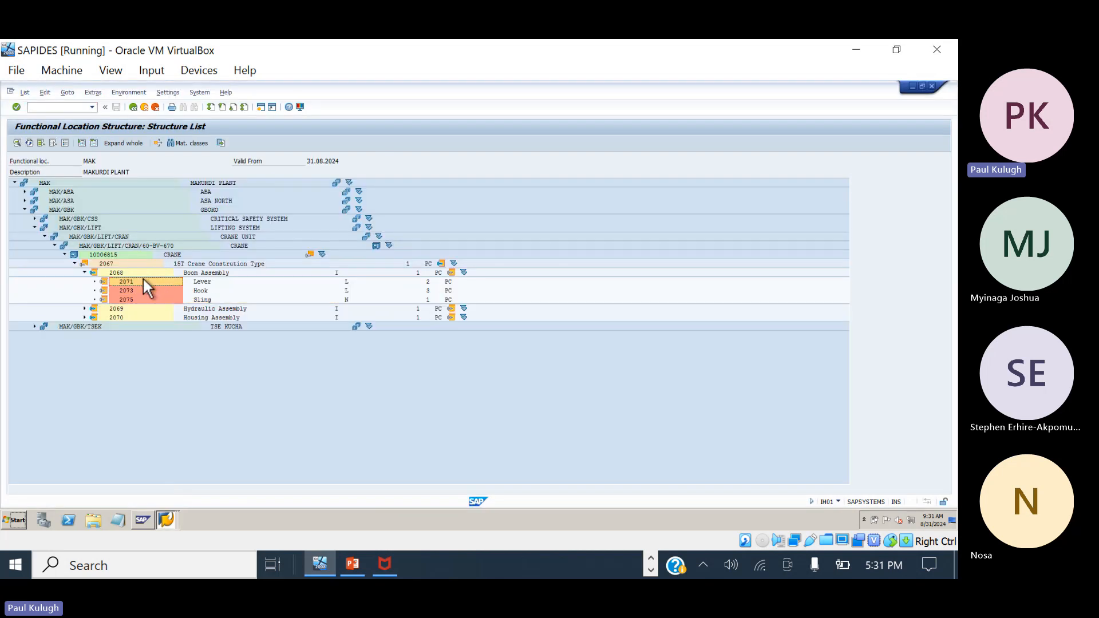
click(143, 290)
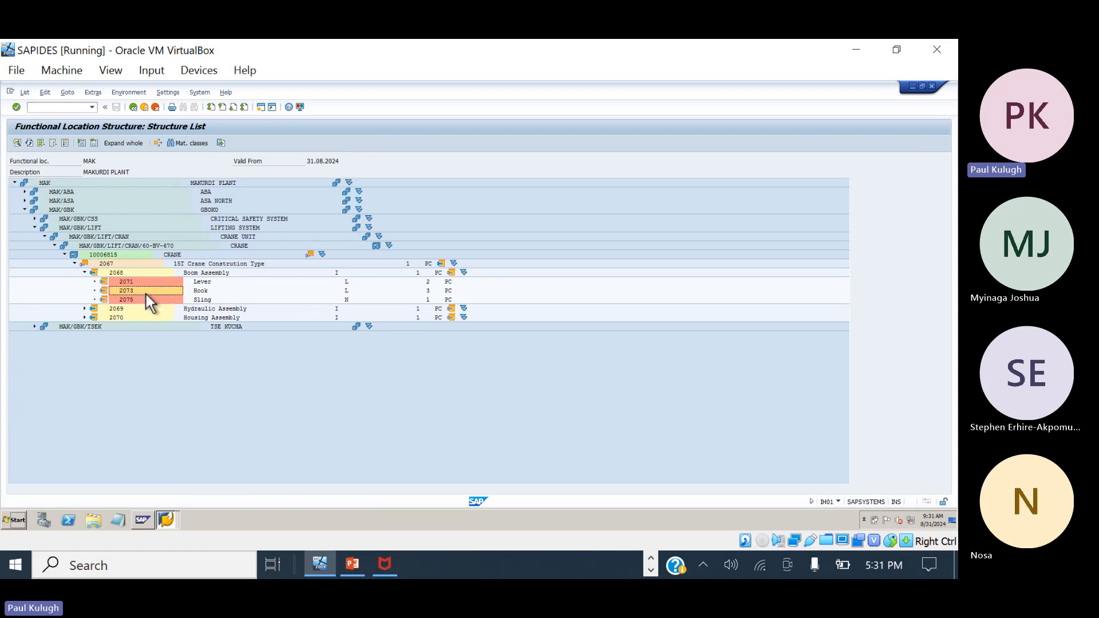
click(144, 299)
click(141, 281)
click(142, 290)
click(139, 299)
click(139, 293)
click(136, 281)
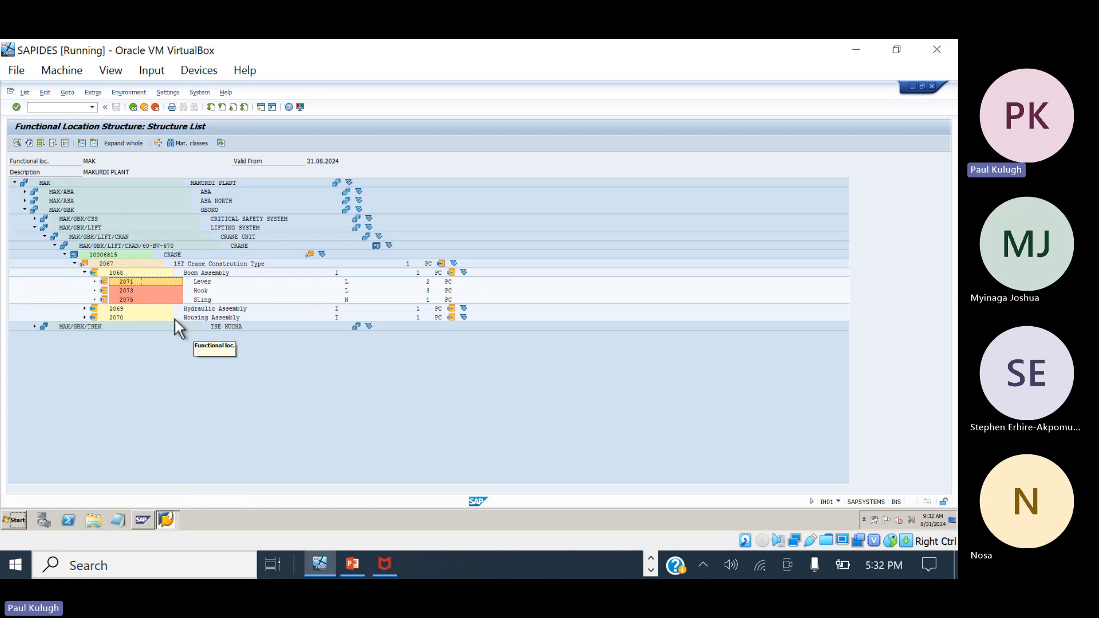
click(139, 290)
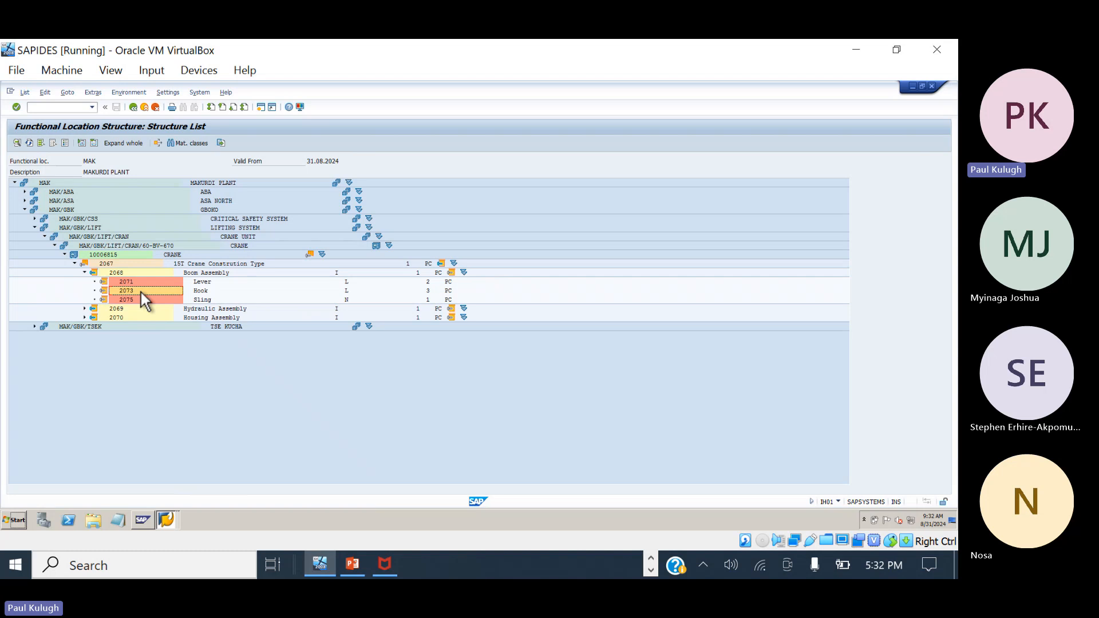
click(194, 292)
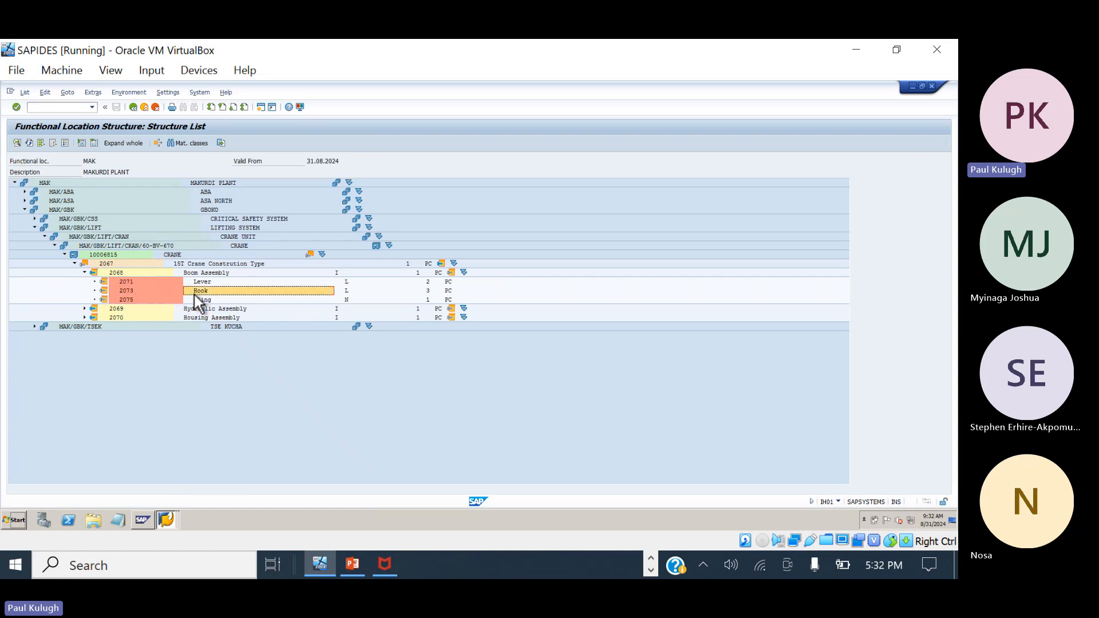
Switch to the PowerPoint presentation and look up the example functional location on the BOM Structure List slide.
click(144, 293)
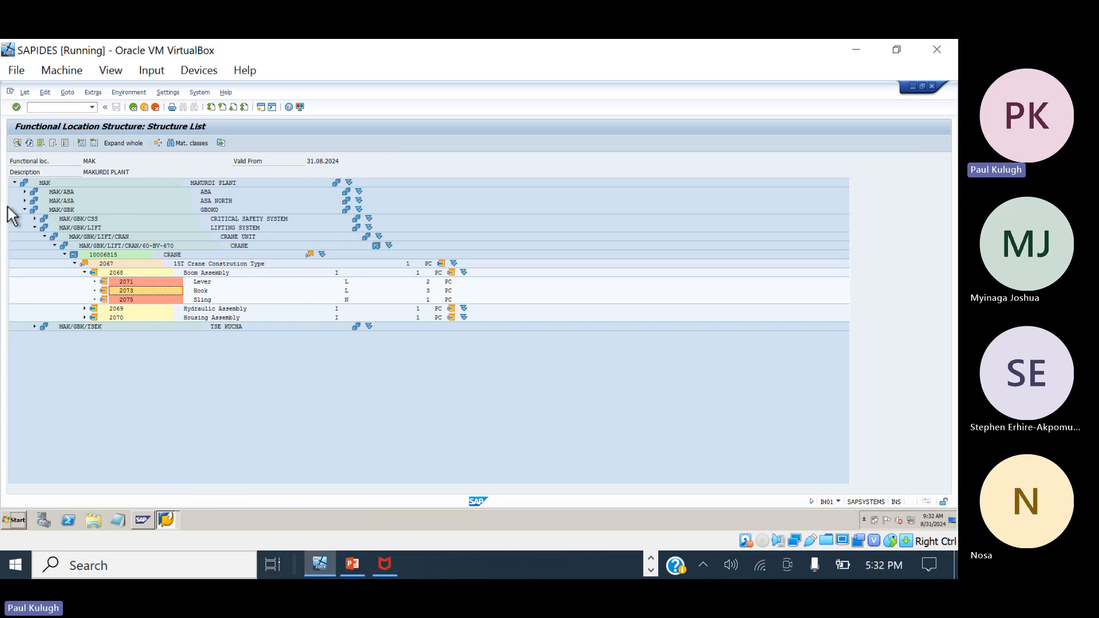
click(57, 192)
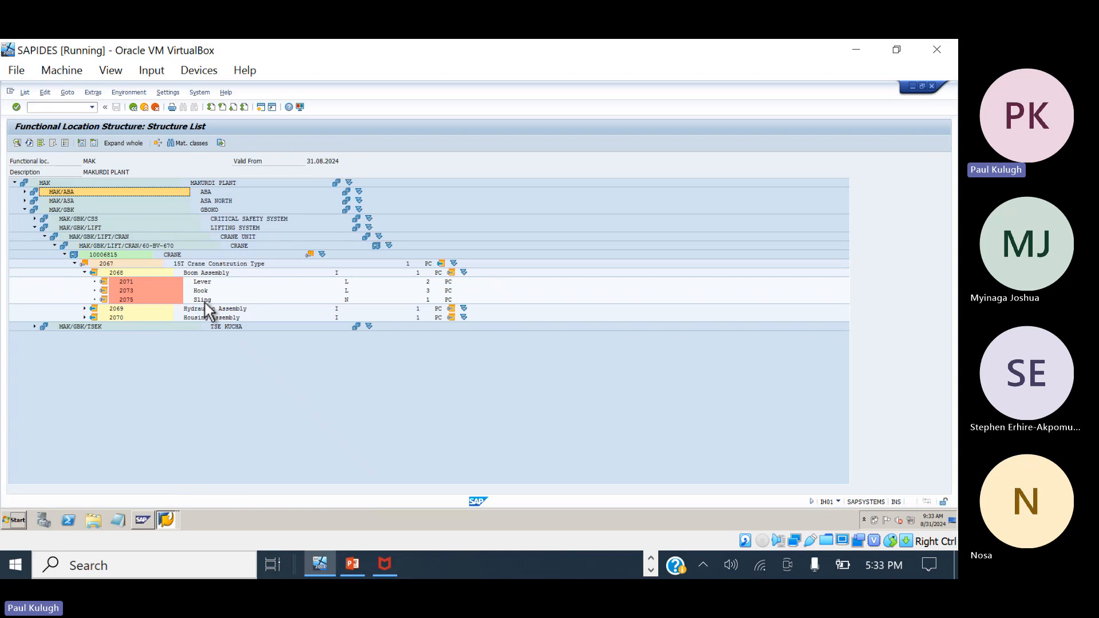
click(356, 565)
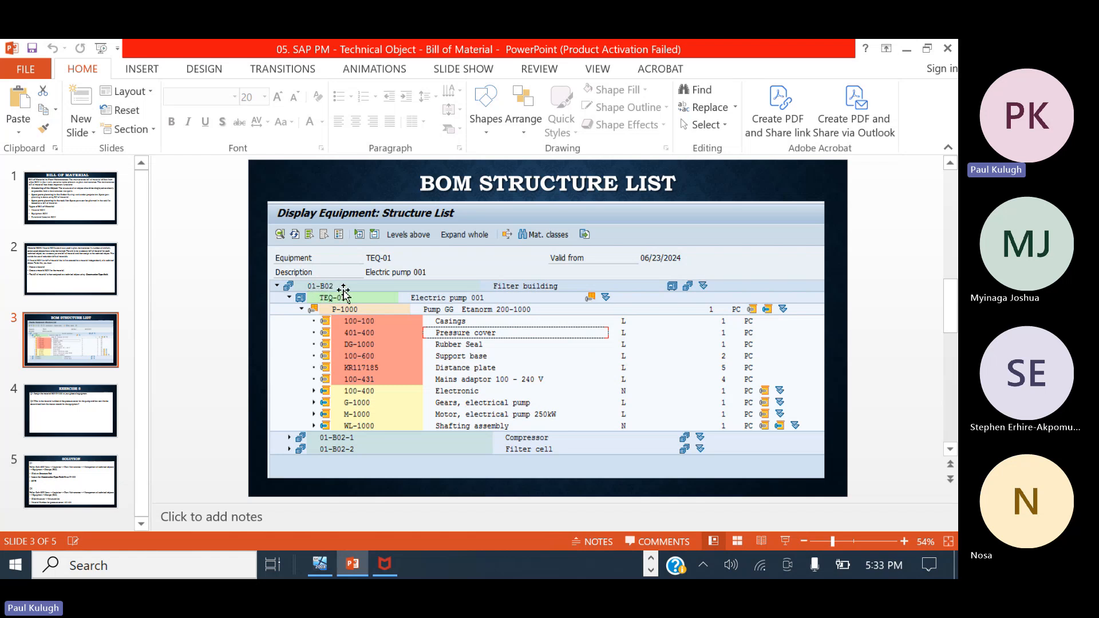
Return to SAP and display the functional location structure for 01-B02 valid from 31.08.2024.
click(321, 564)
click(133, 107)
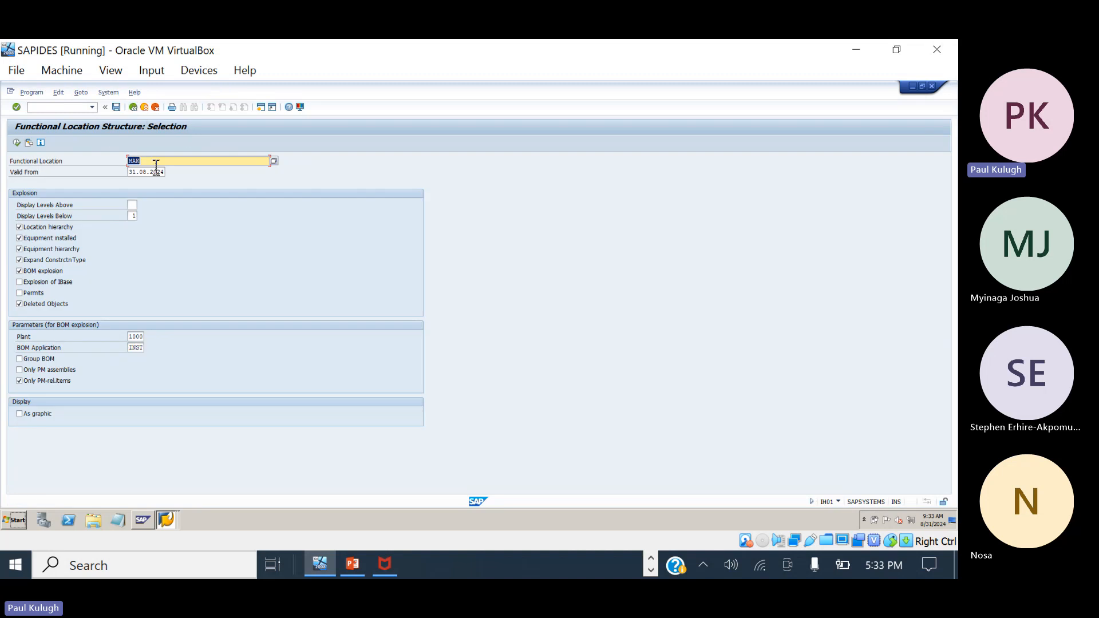
text(01-b02)
click(318, 564)
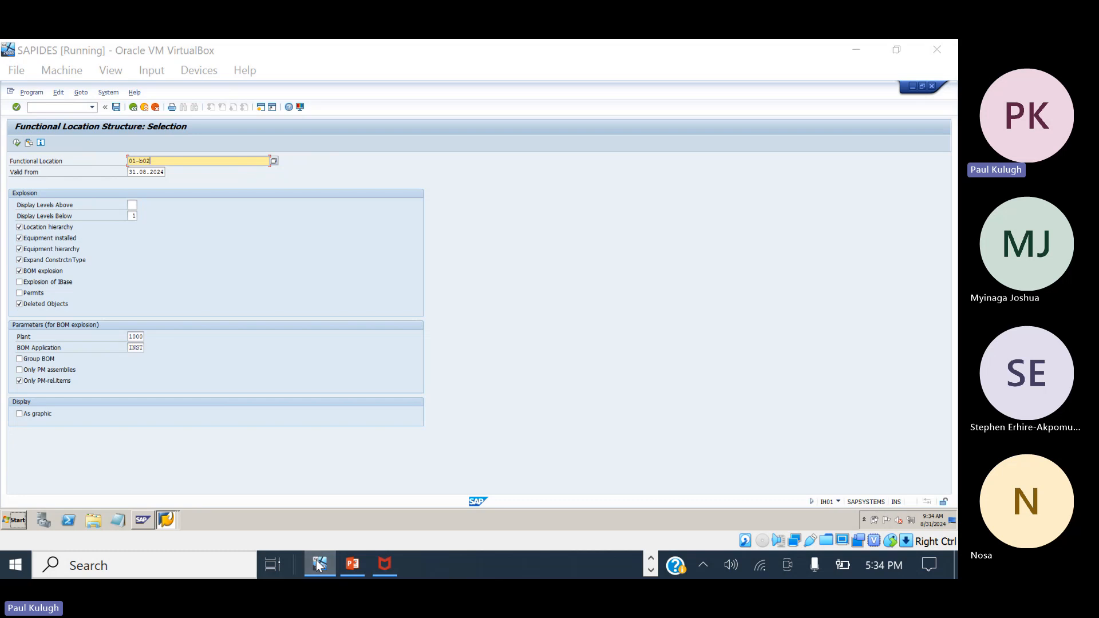
click(317, 561)
click(317, 561)
click(317, 561)
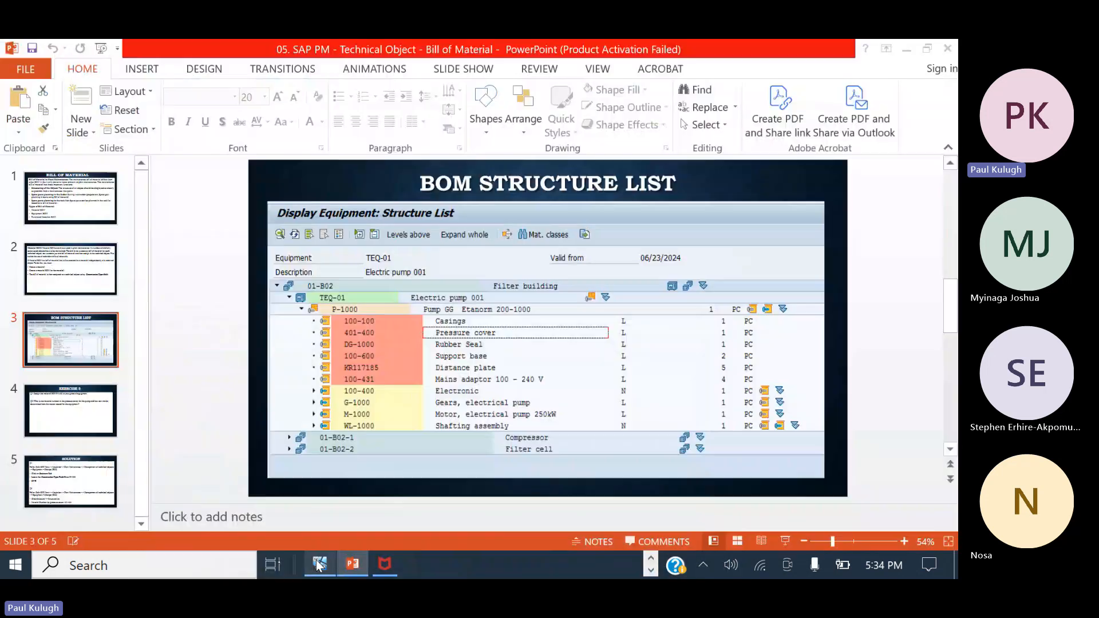
click(317, 561)
click(17, 143)
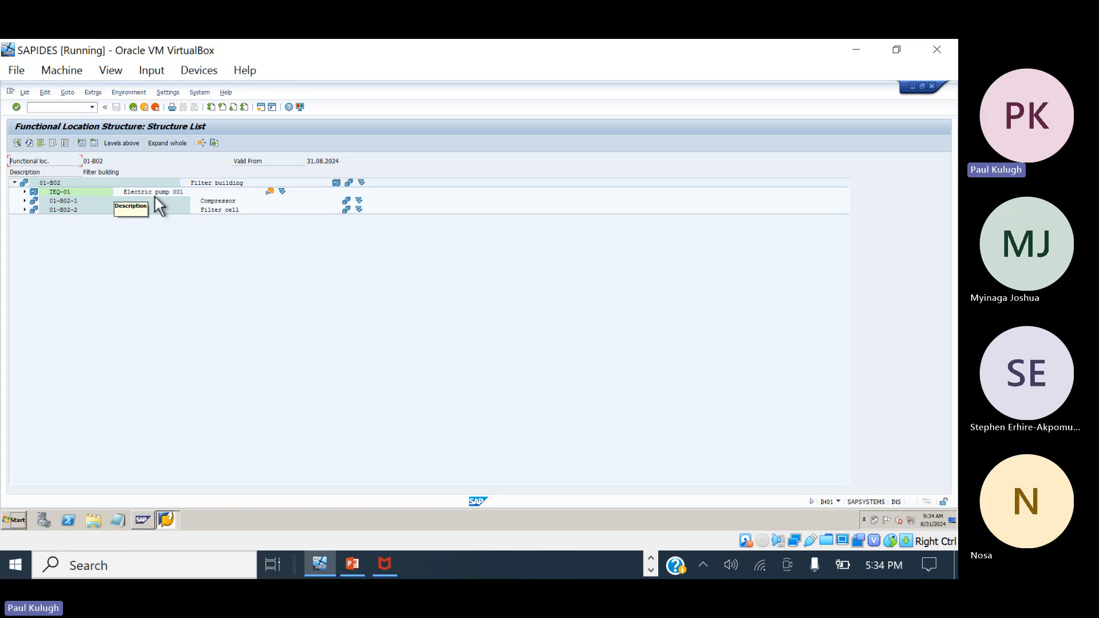
Expand equipment TEQ-01 and its construction type P-1000 in the 01-B02 structure down to the pump's items.
click(160, 194)
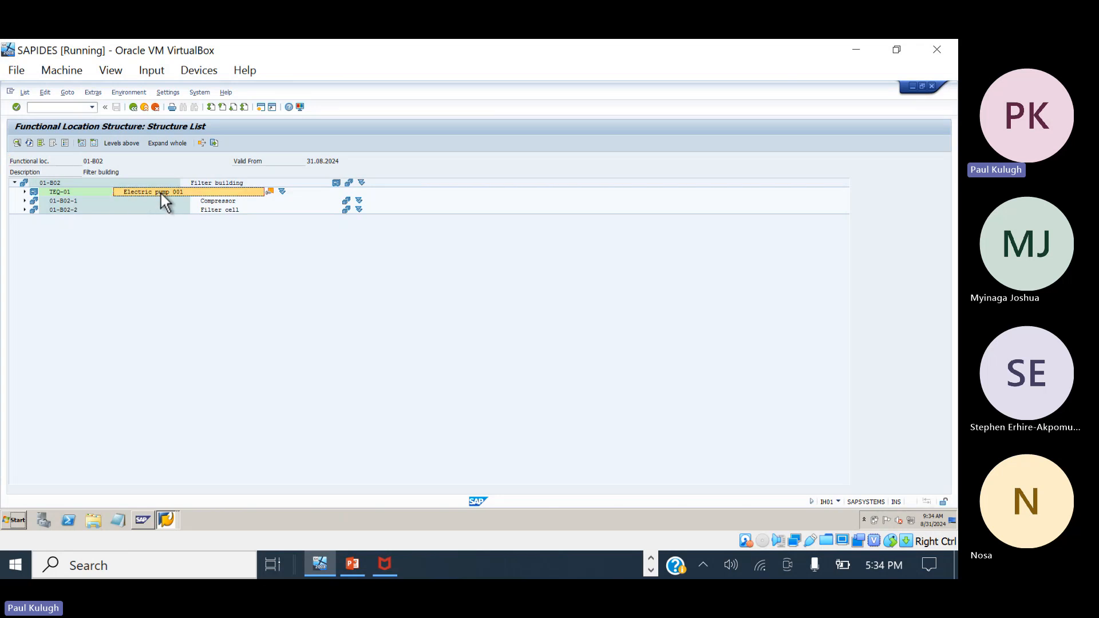
click(24, 191)
click(77, 204)
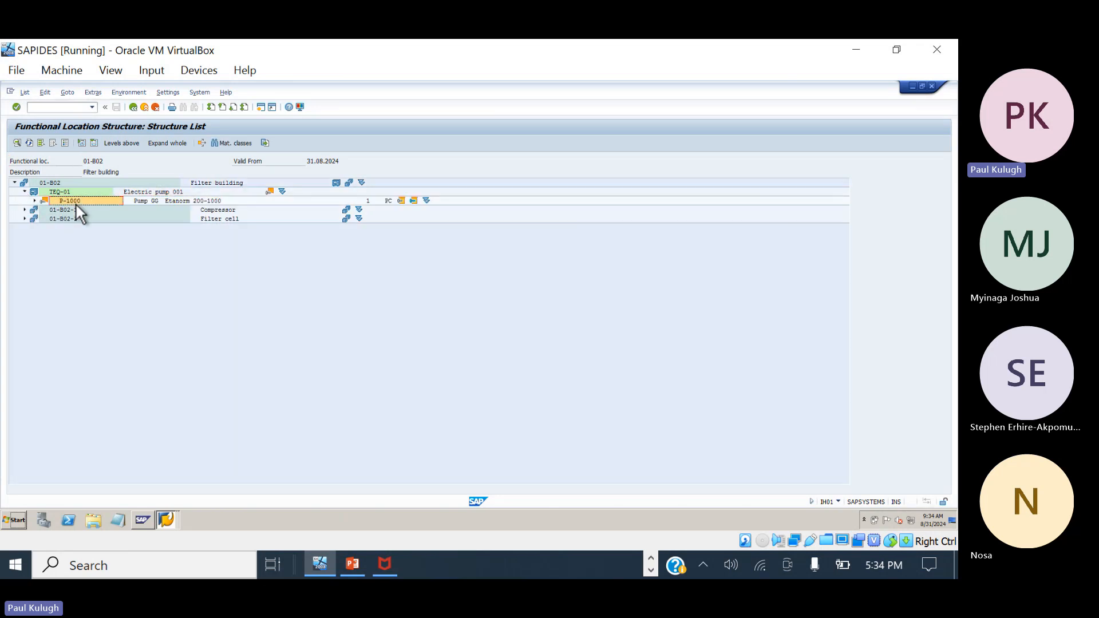
click(35, 201)
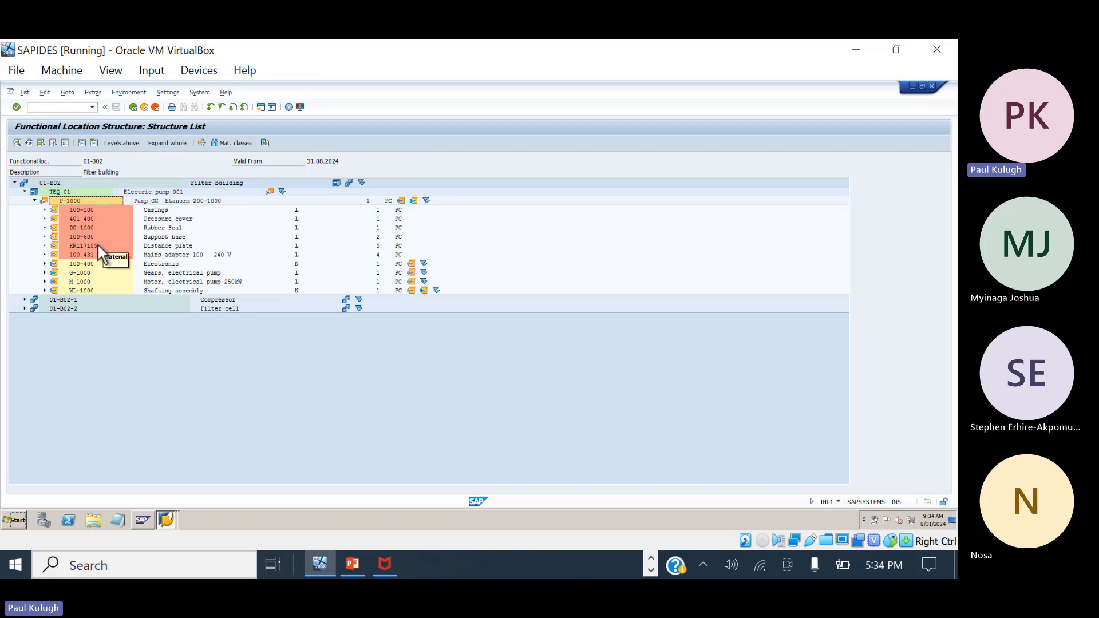
Expand the Electronic assembly 100-400 and the gears assembly G-1000 under P-1000 to examine their component materials.
click(78, 273)
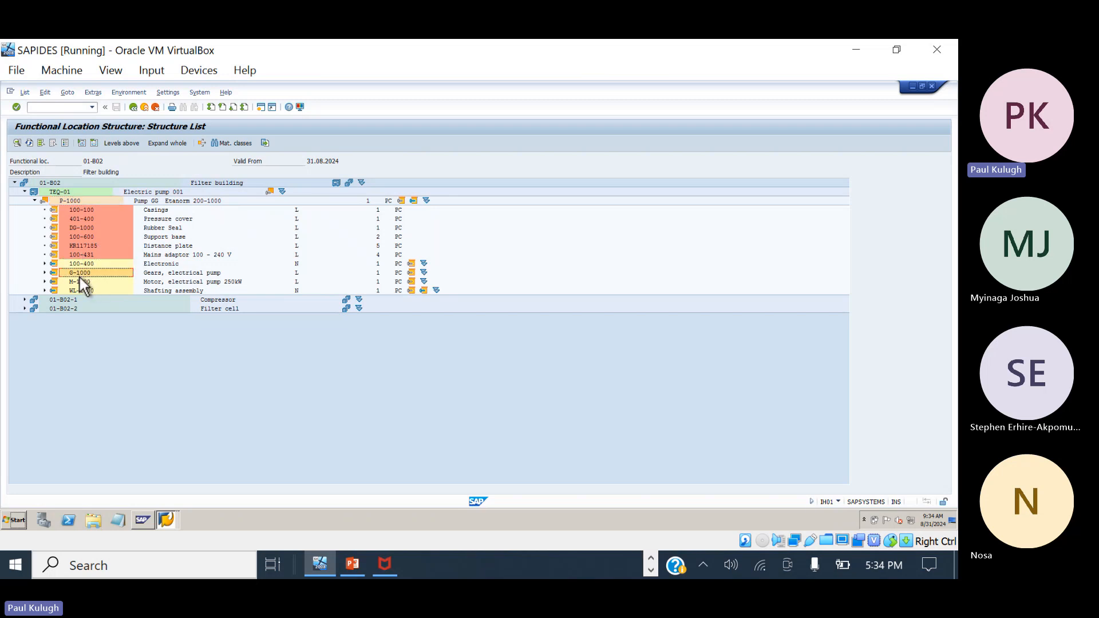
click(170, 264)
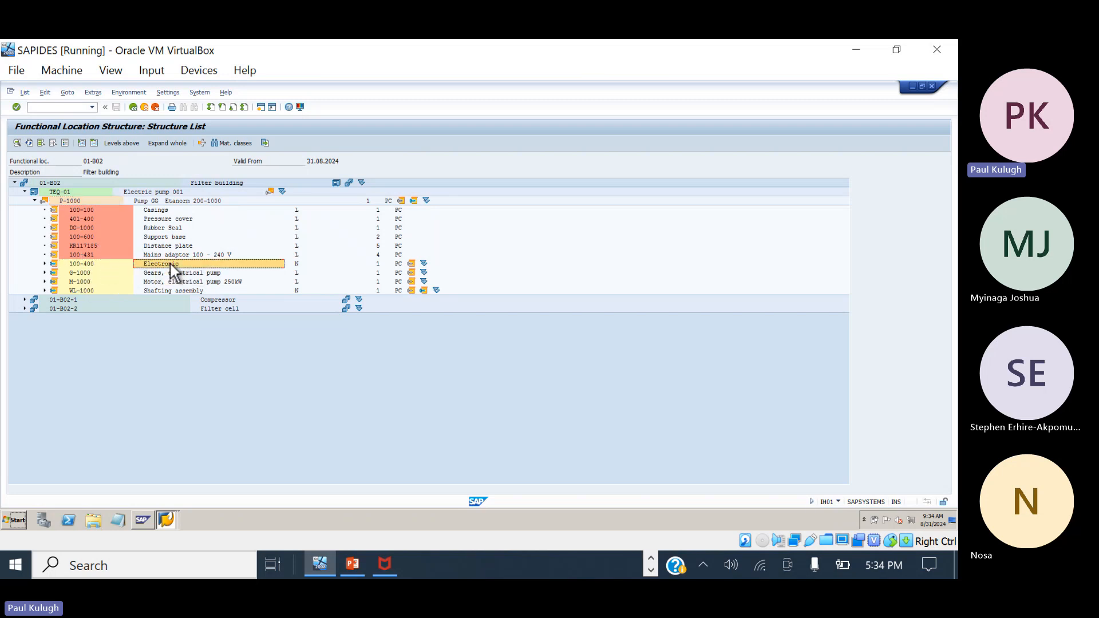
click(44, 264)
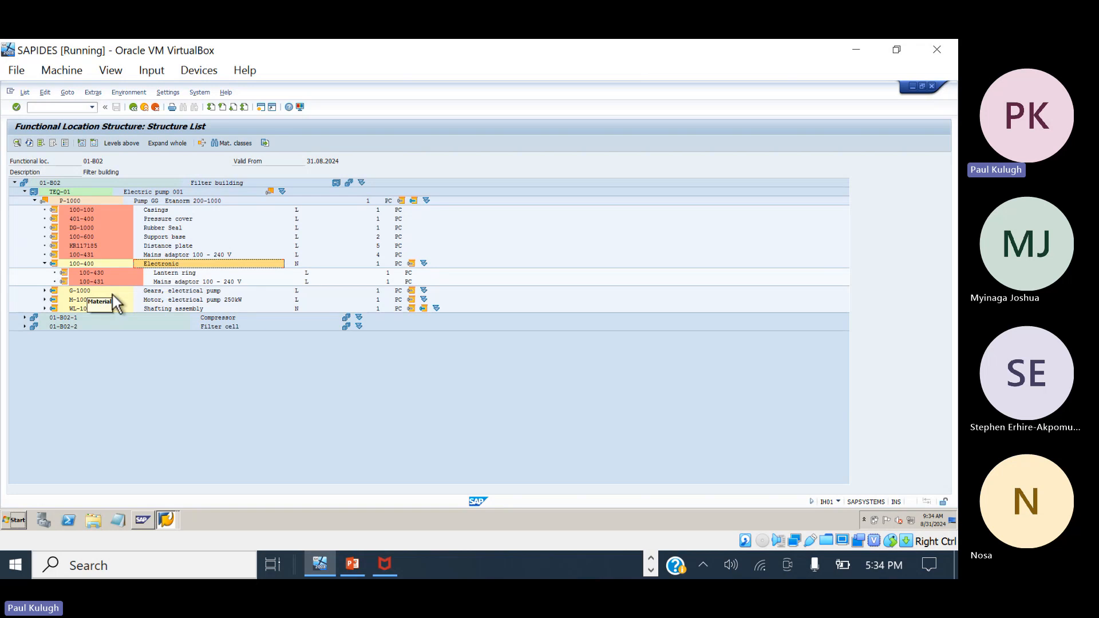
click(46, 291)
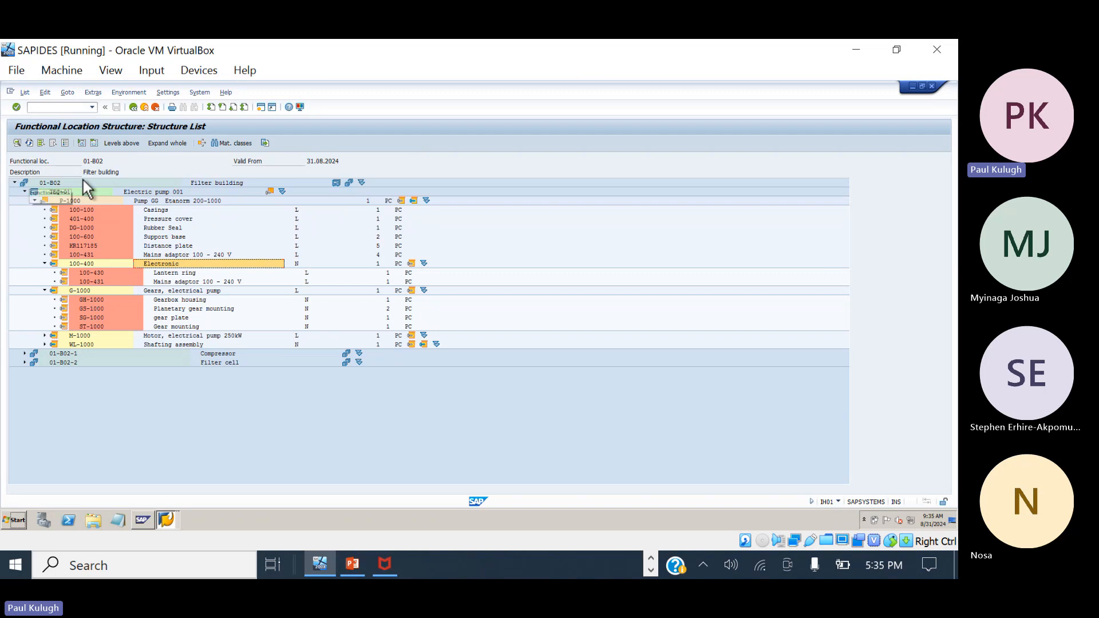
Display the color legend for the structure list, examine the colors assigned to PM assemblies and materials, and close it.
click(164, 94)
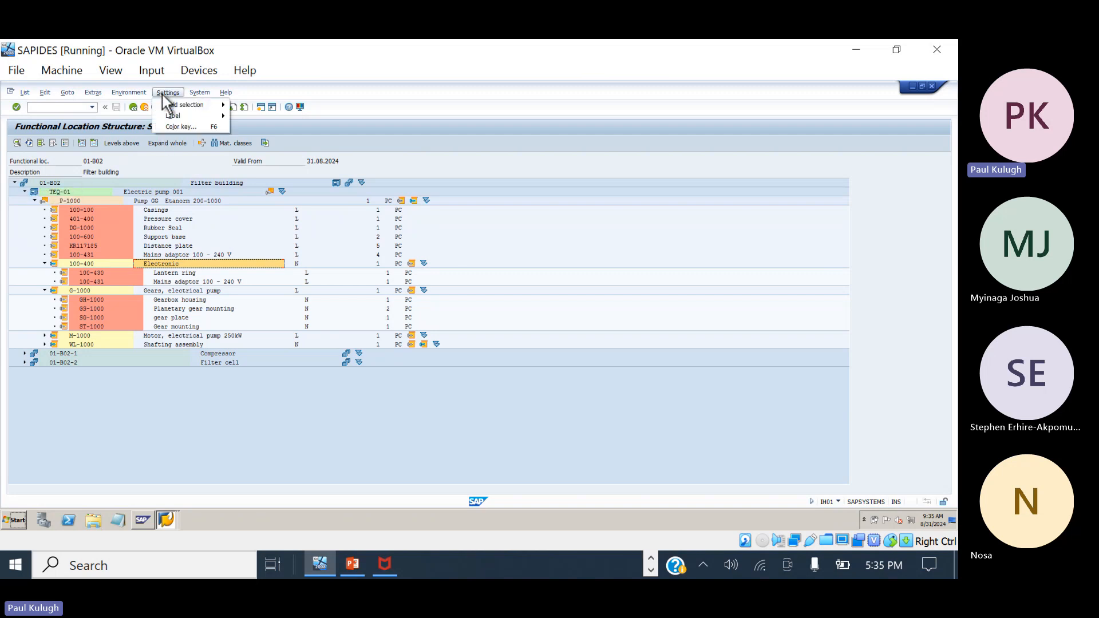
click(178, 126)
drag(187, 202, 459, 139)
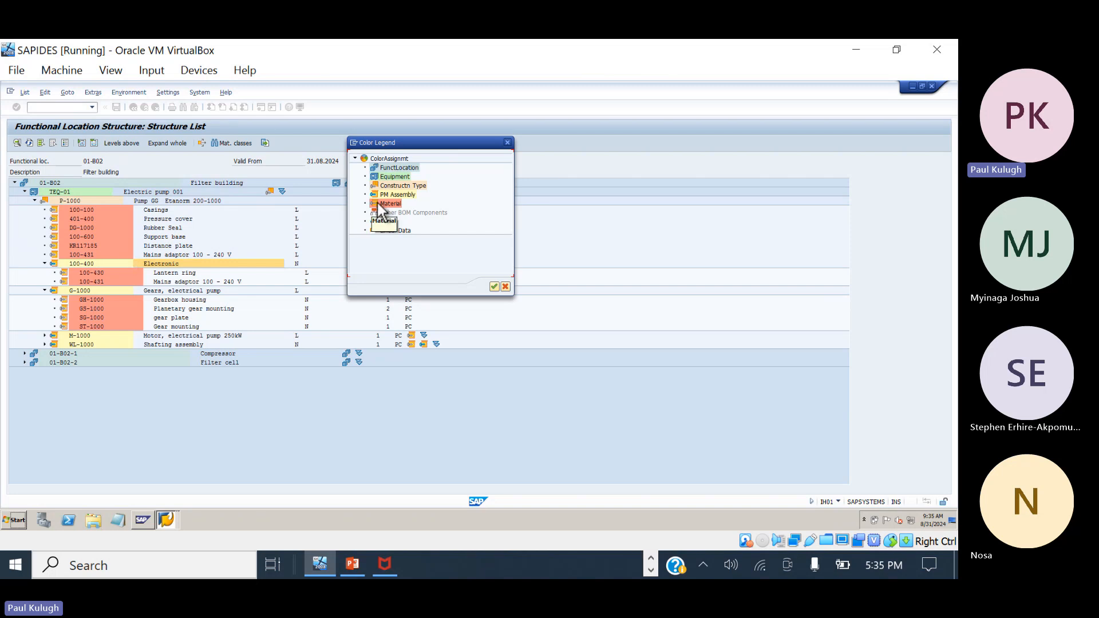
click(507, 141)
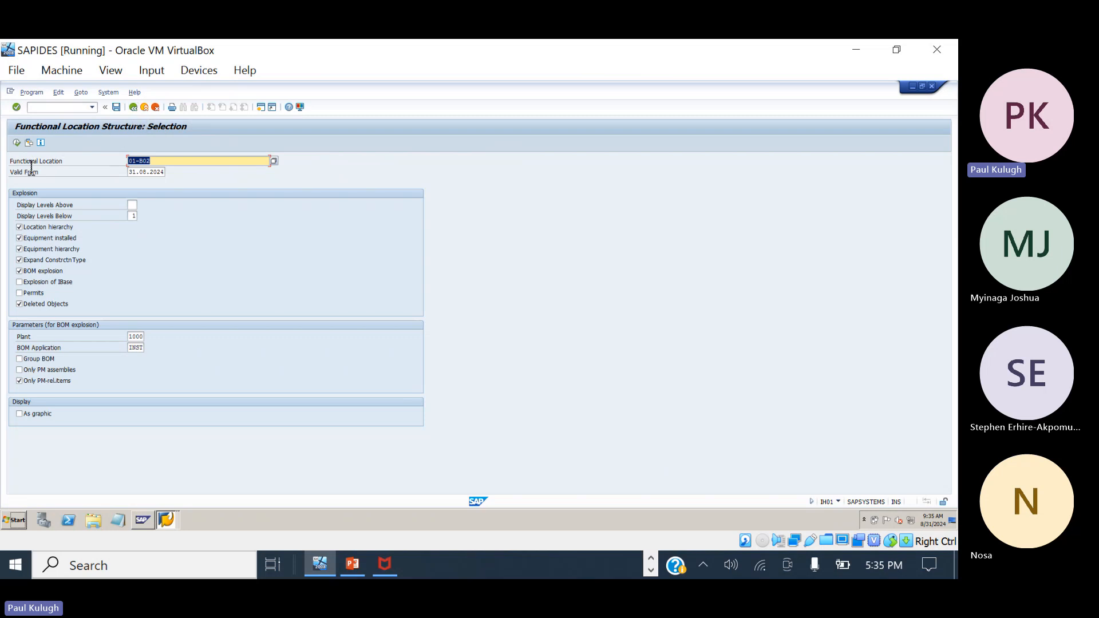
Display the 01-B02 structure again and expand it through TEQ-01 and P-1000 to the shafting assembly WL-1000.
click(16, 142)
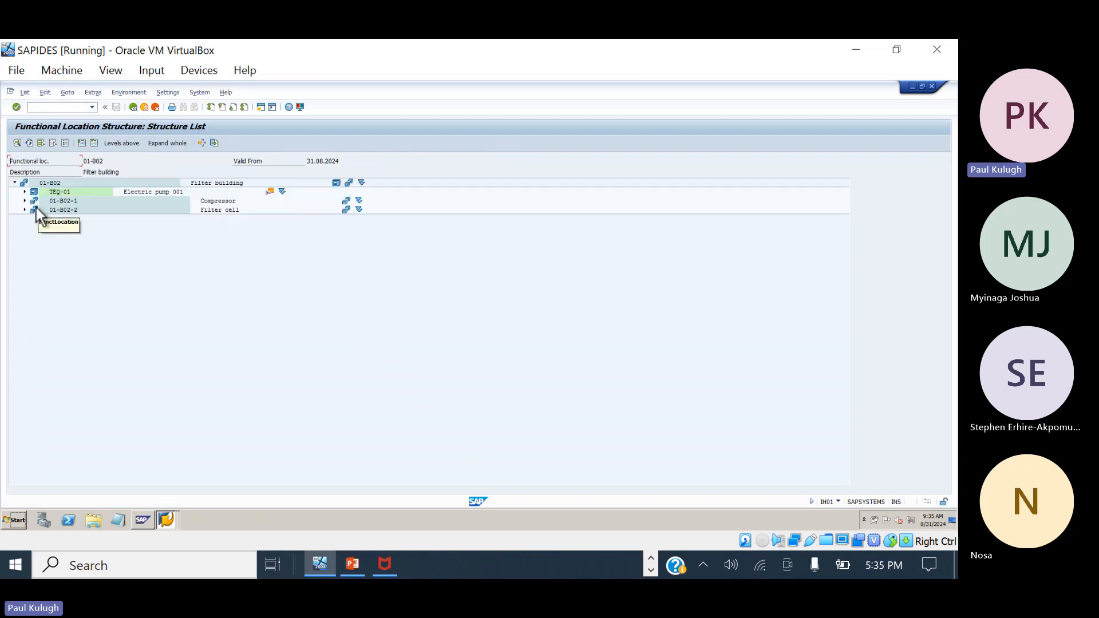
click(26, 192)
click(34, 201)
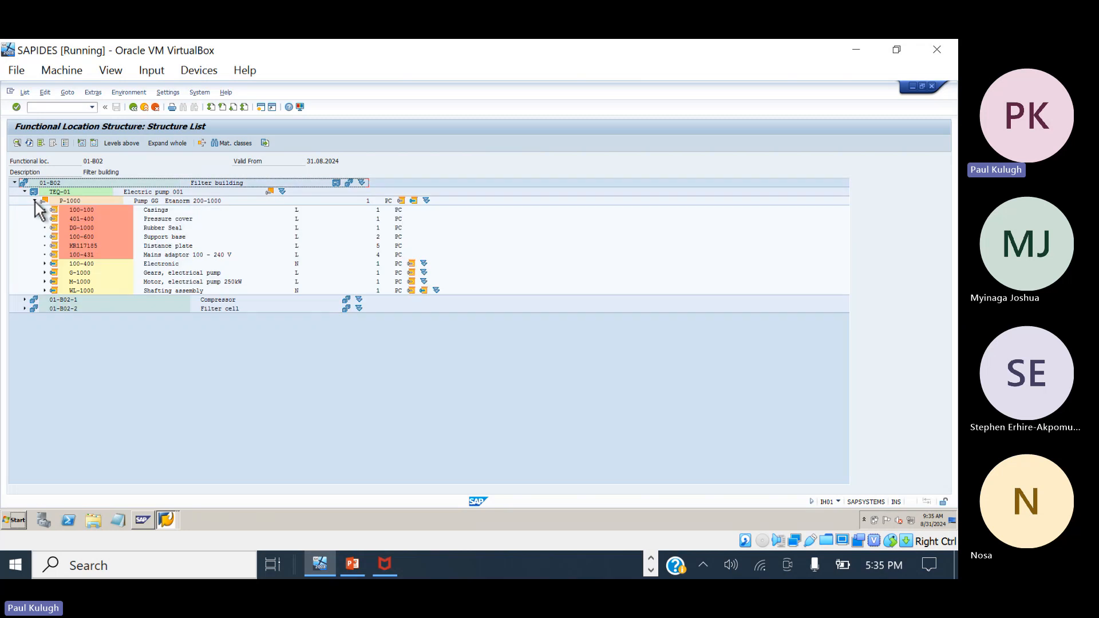
click(44, 291)
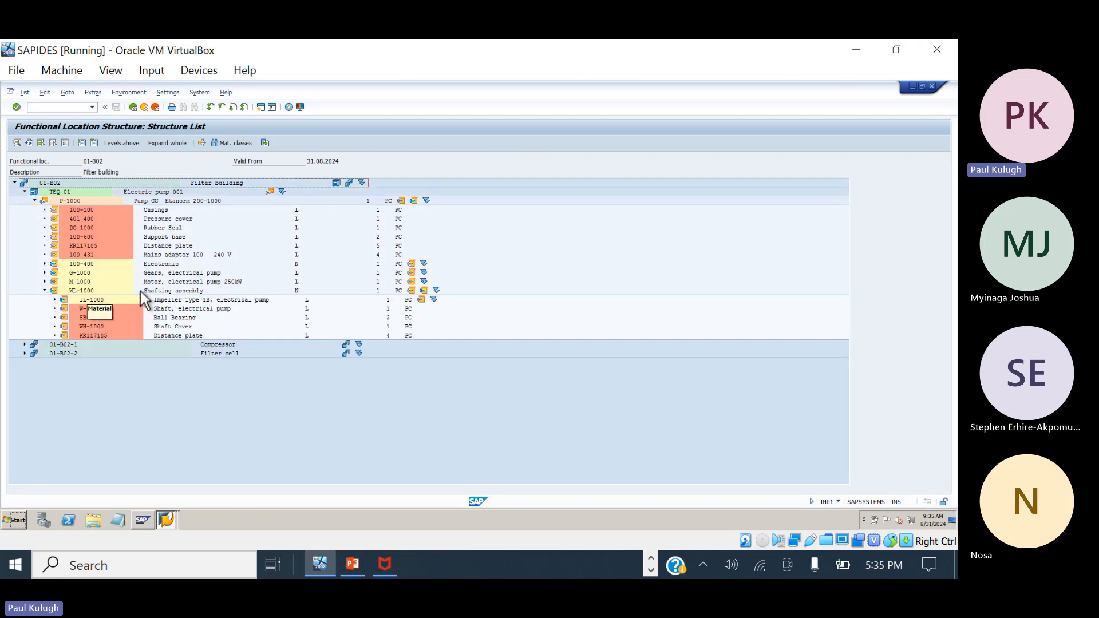
click(178, 290)
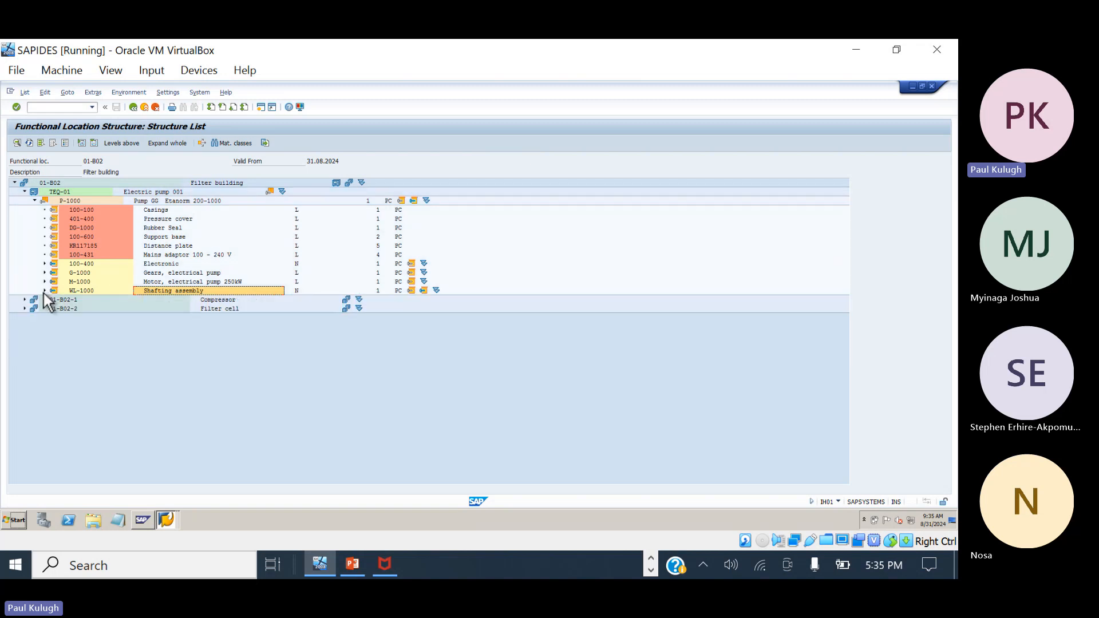
Examine the components of impeller subassembly IL-1000 under the shafting assembly and collapse it again.
click(90, 298)
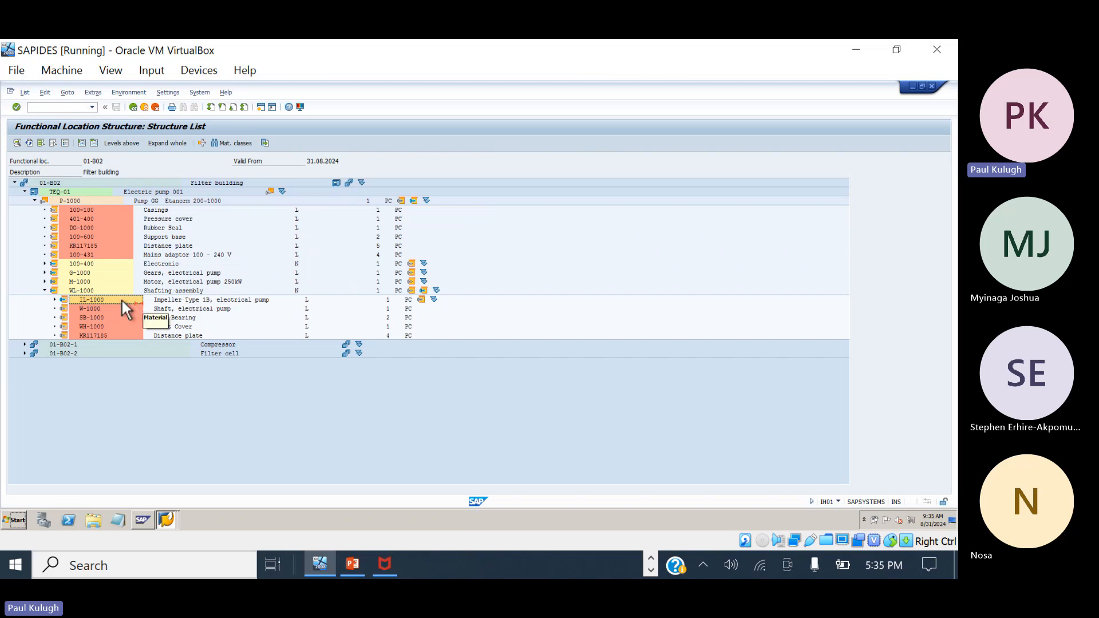
click(170, 291)
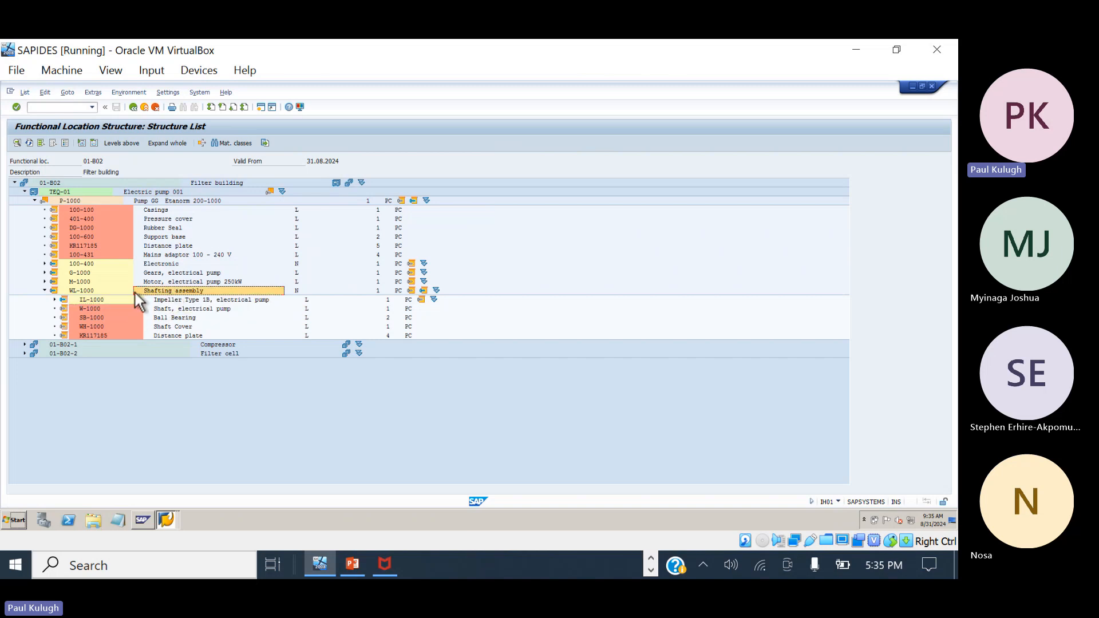
click(97, 292)
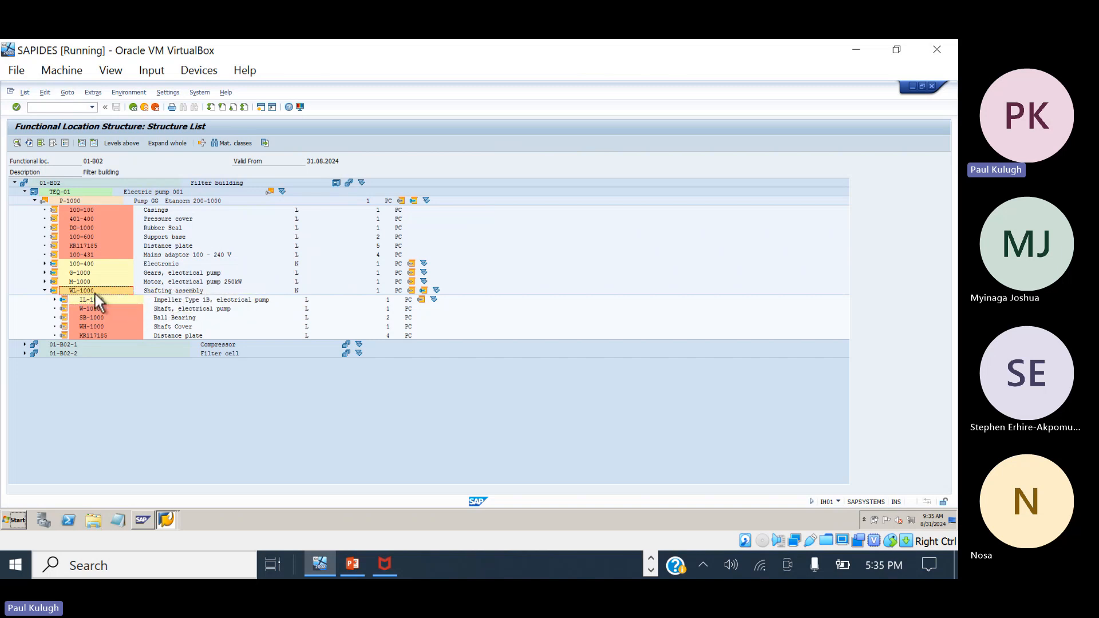
click(54, 300)
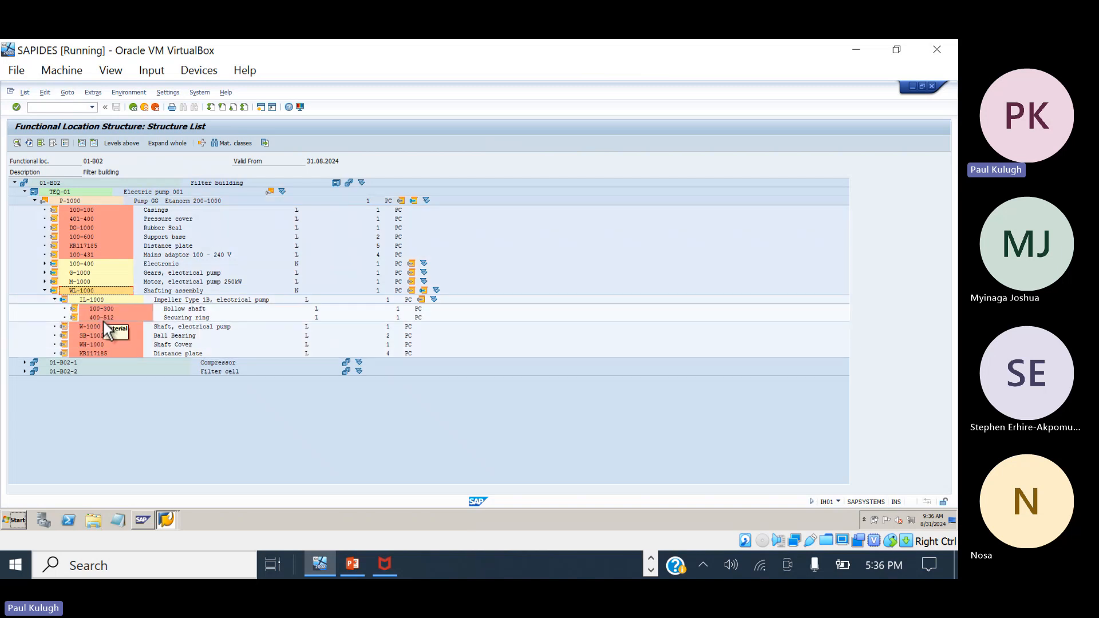
click(55, 300)
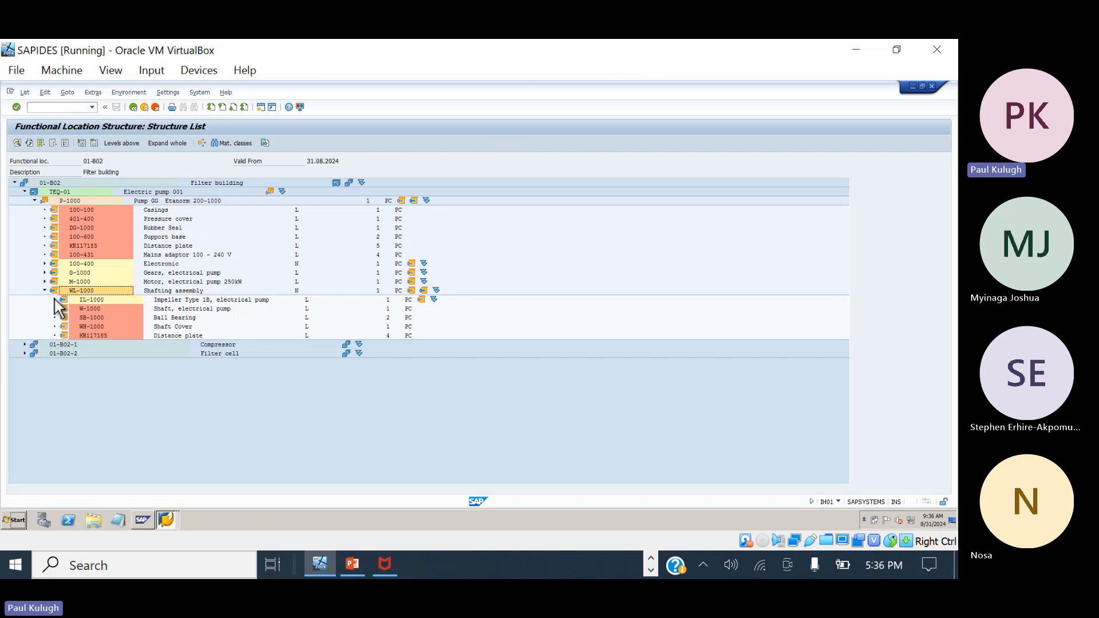
Switch to the Teams meeting window to check the meeting, and return to the SAP virtual machine.
click(648, 569)
click(650, 570)
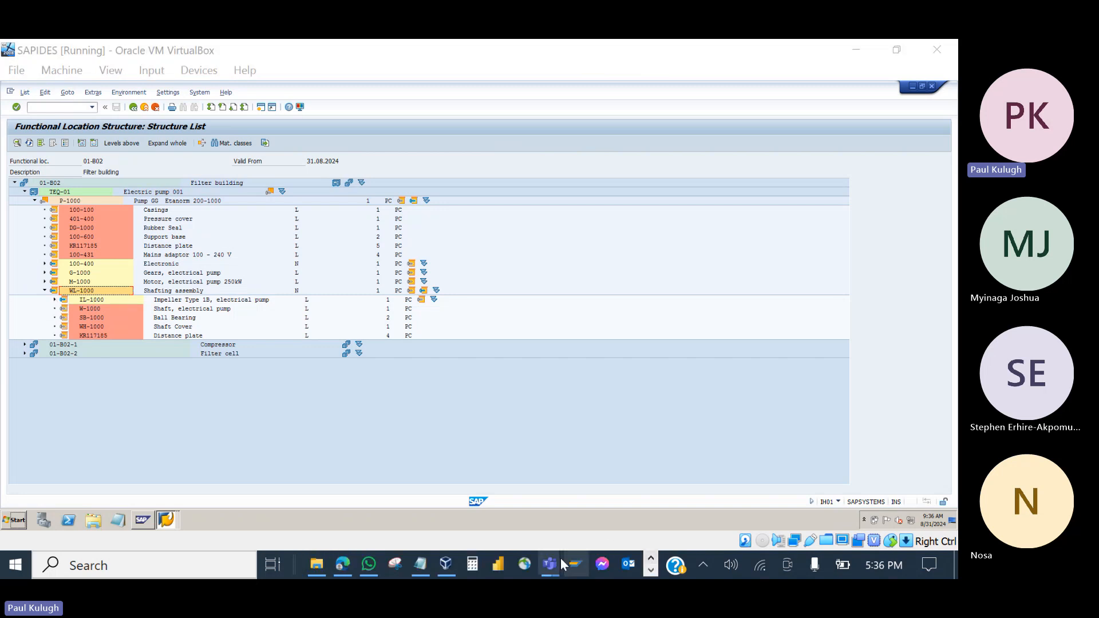
mouse_move(552, 566)
click(519, 517)
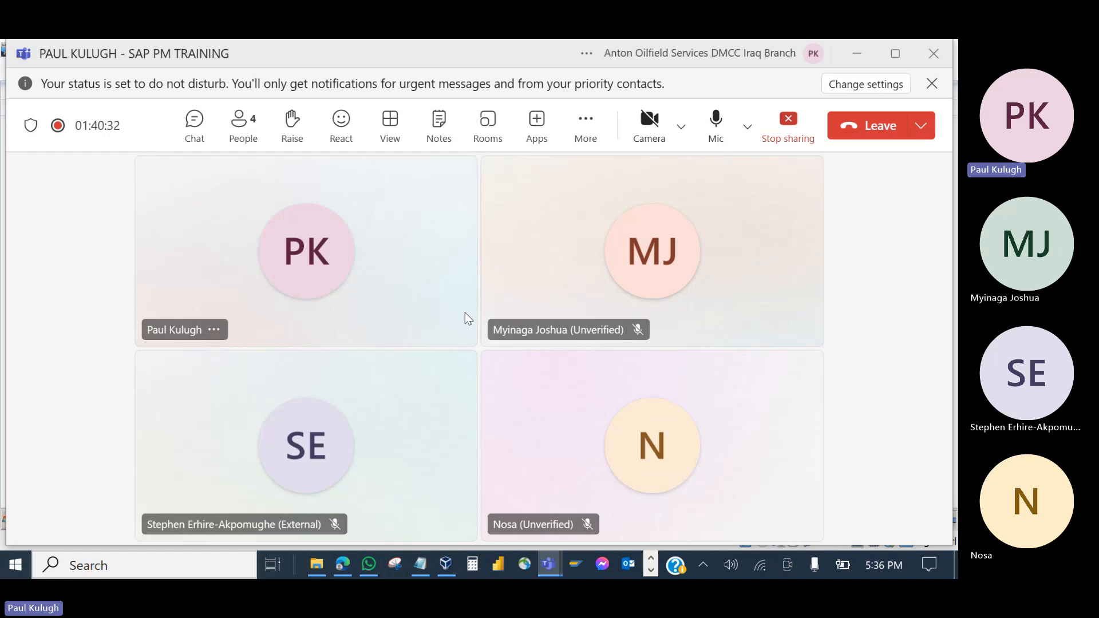
click(650, 570)
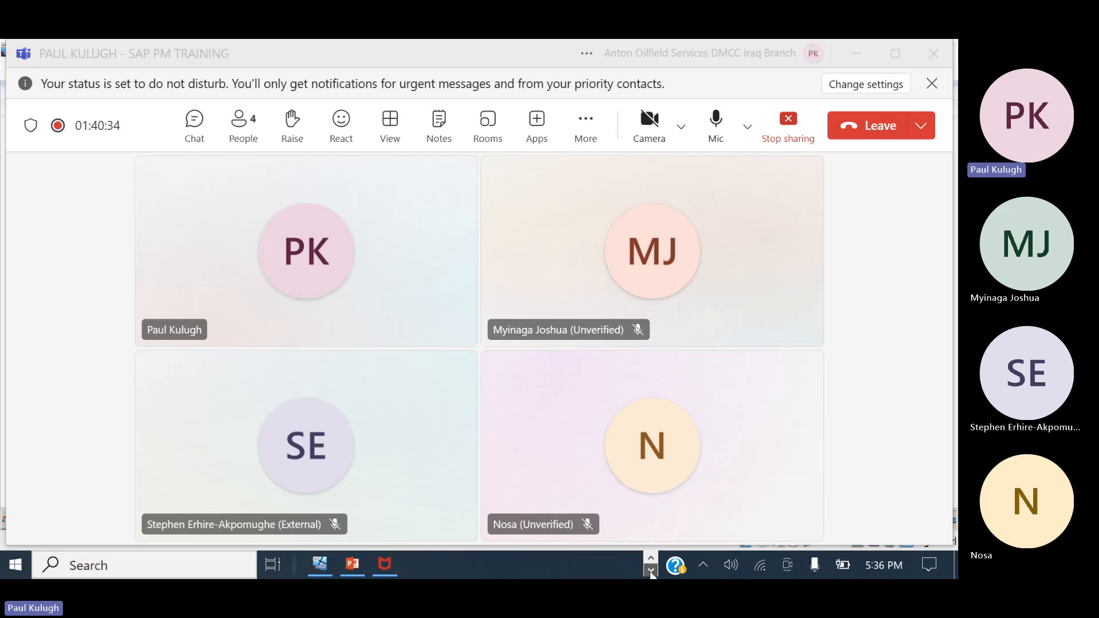
click(318, 564)
Leave the 01-B02 structure and display the functional location structure for MAK.
click(131, 108)
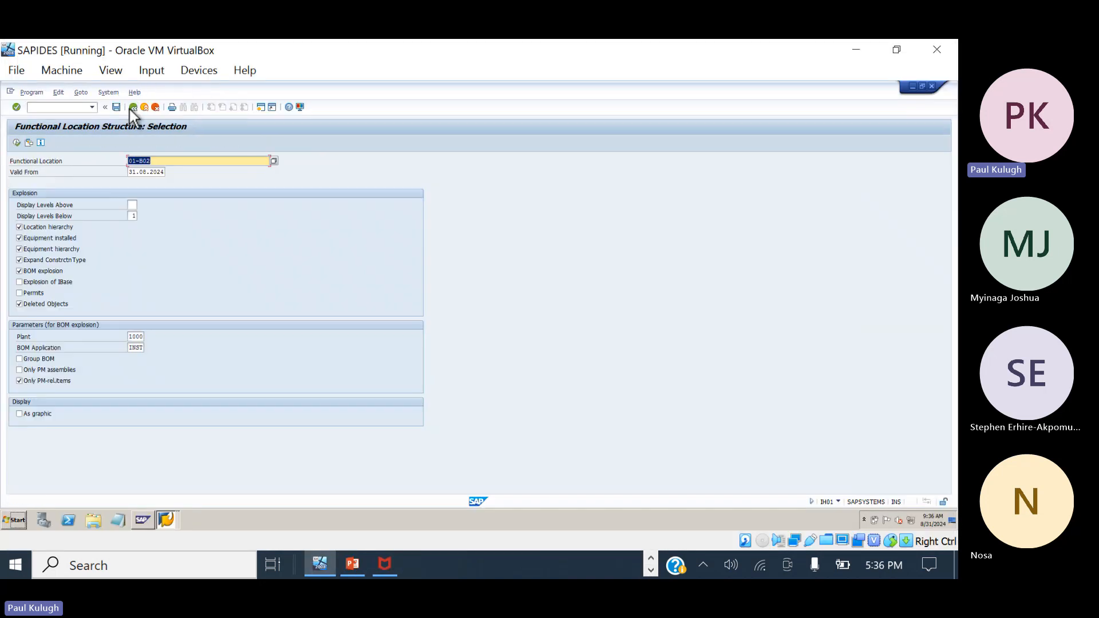
key(BackSpace)
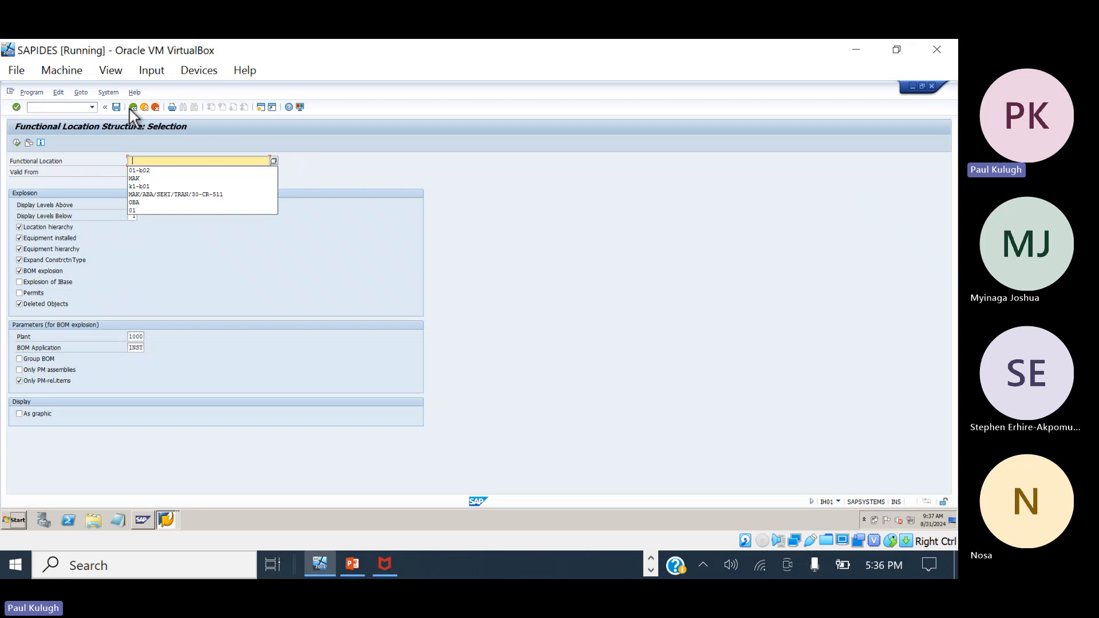
click(133, 178)
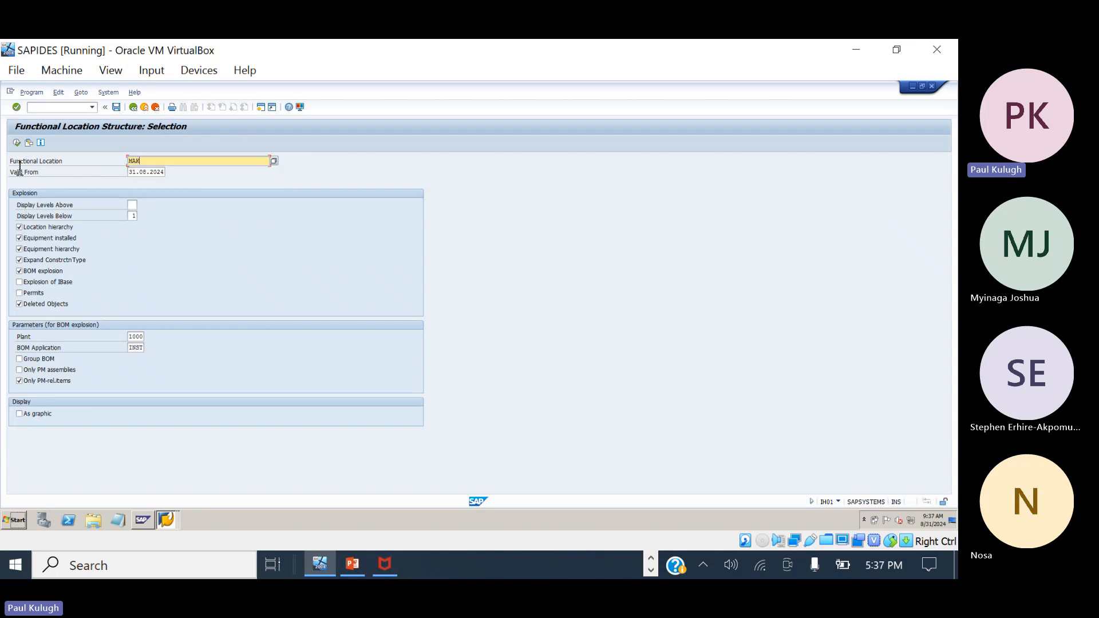
click(16, 143)
Expand MAK/GBK through MAK/GBK/TSEK and its production unit to the water maker machine MAK/GBK/TSEK/PROD/40-PY-983.
click(25, 209)
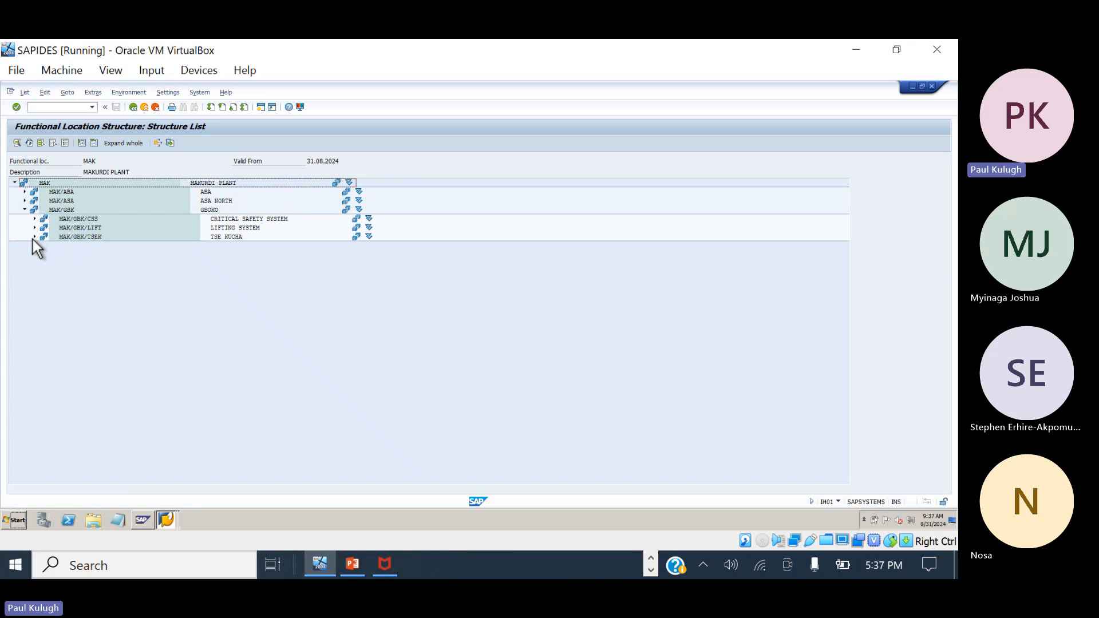
click(35, 237)
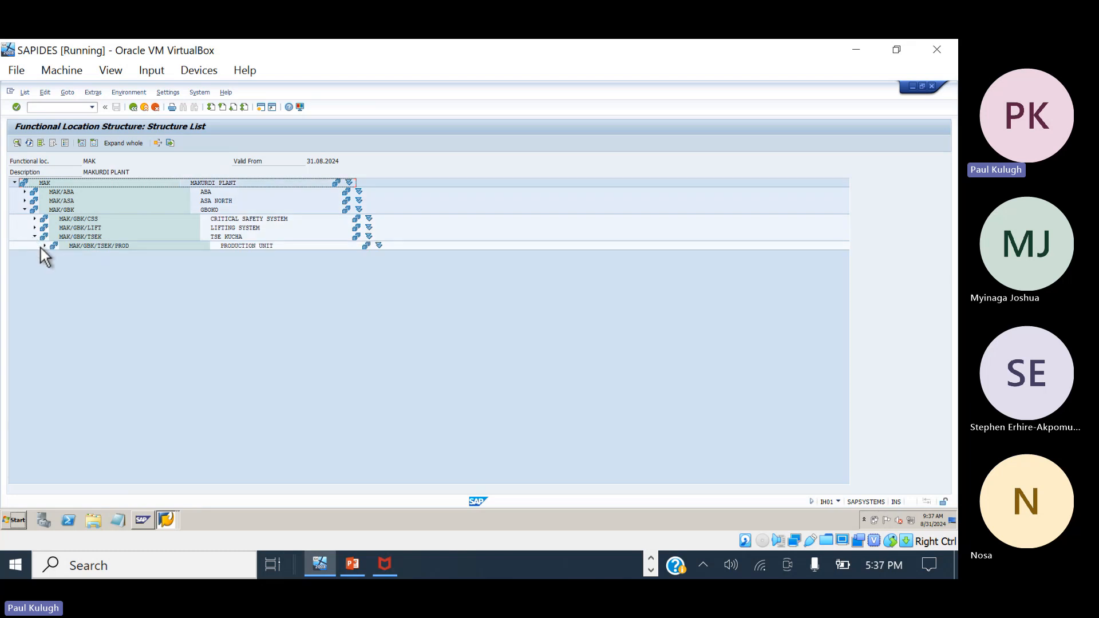
click(42, 247)
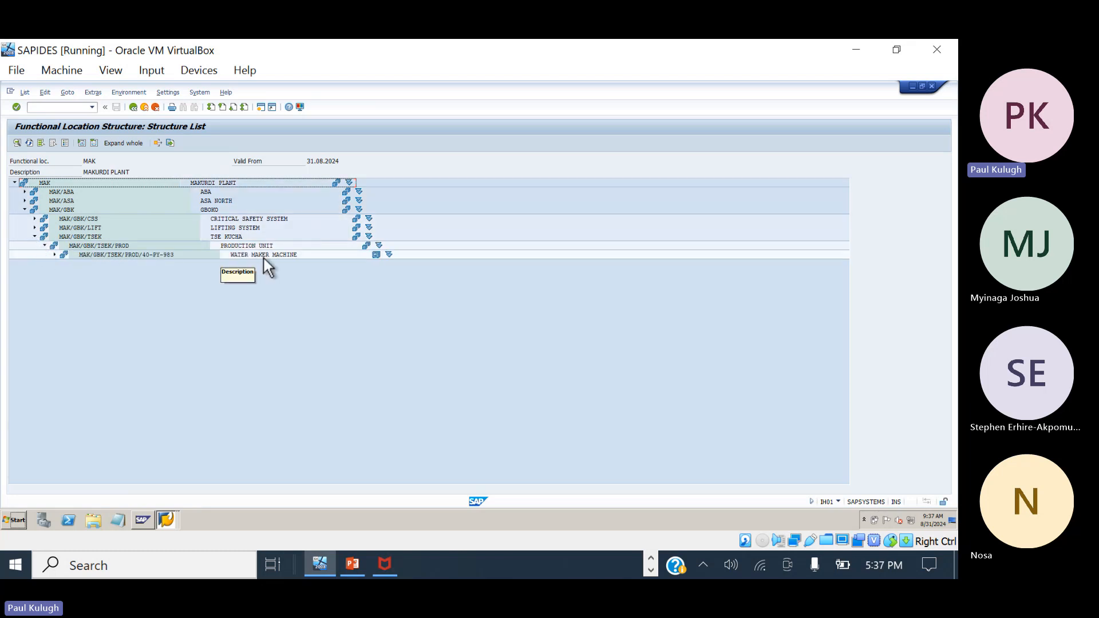
Expand the water maker machine location to its equipment, and consult the Notepad notes on the construction type and assembly material numbers.
click(54, 253)
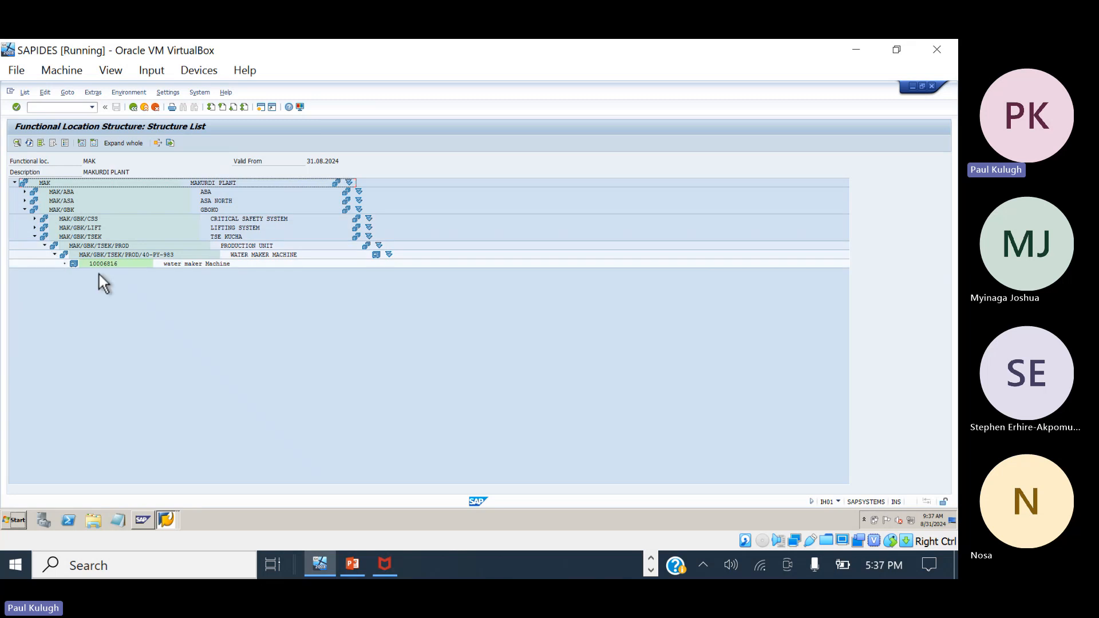
click(119, 265)
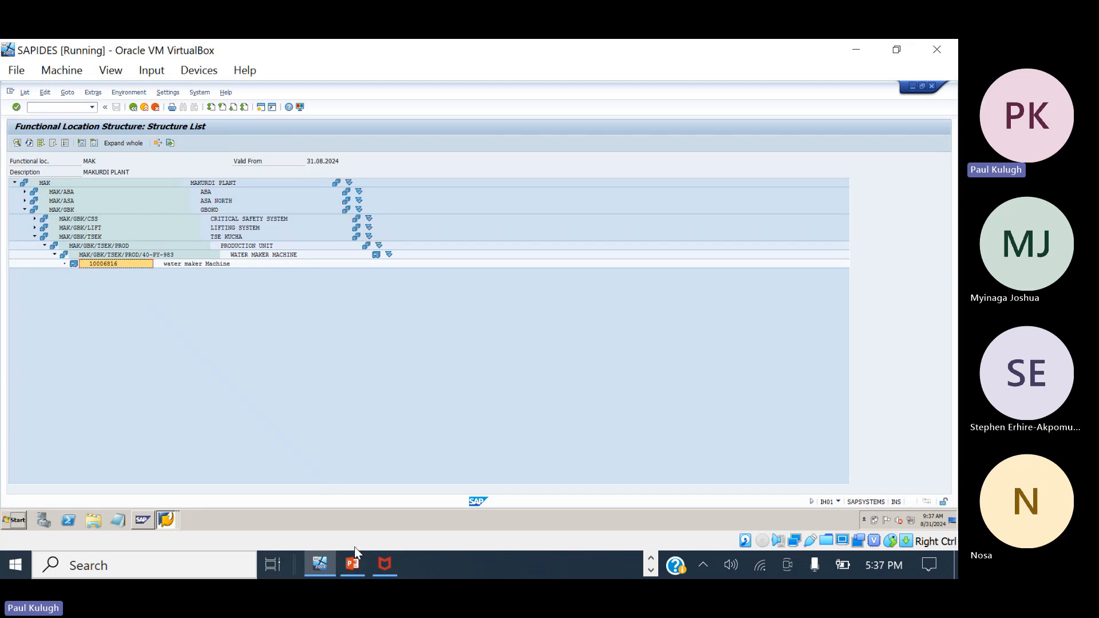
click(651, 571)
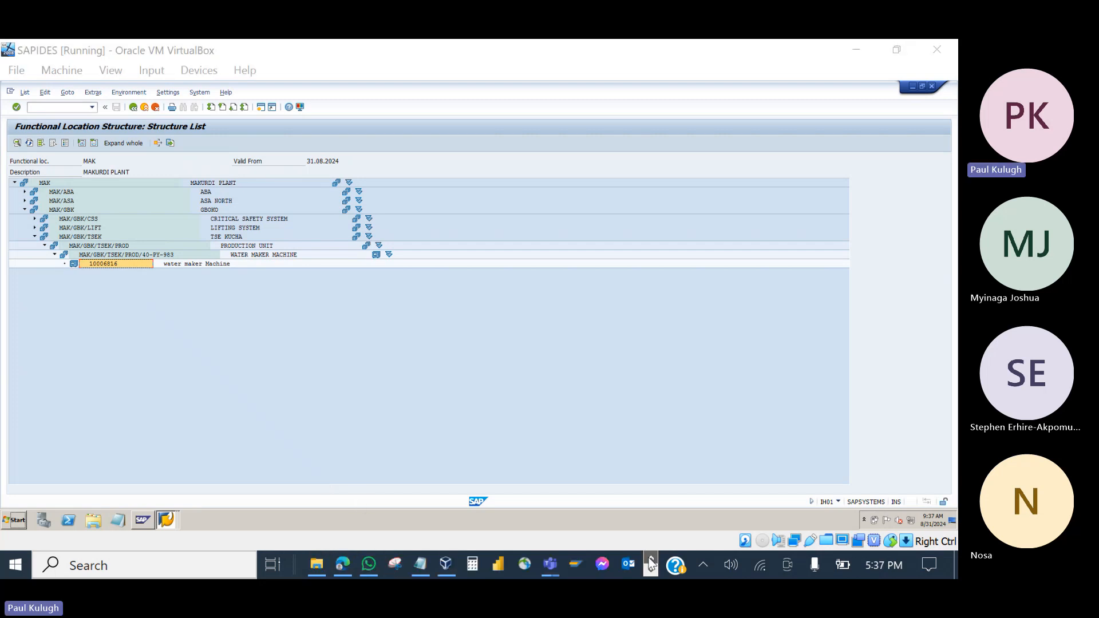
click(414, 562)
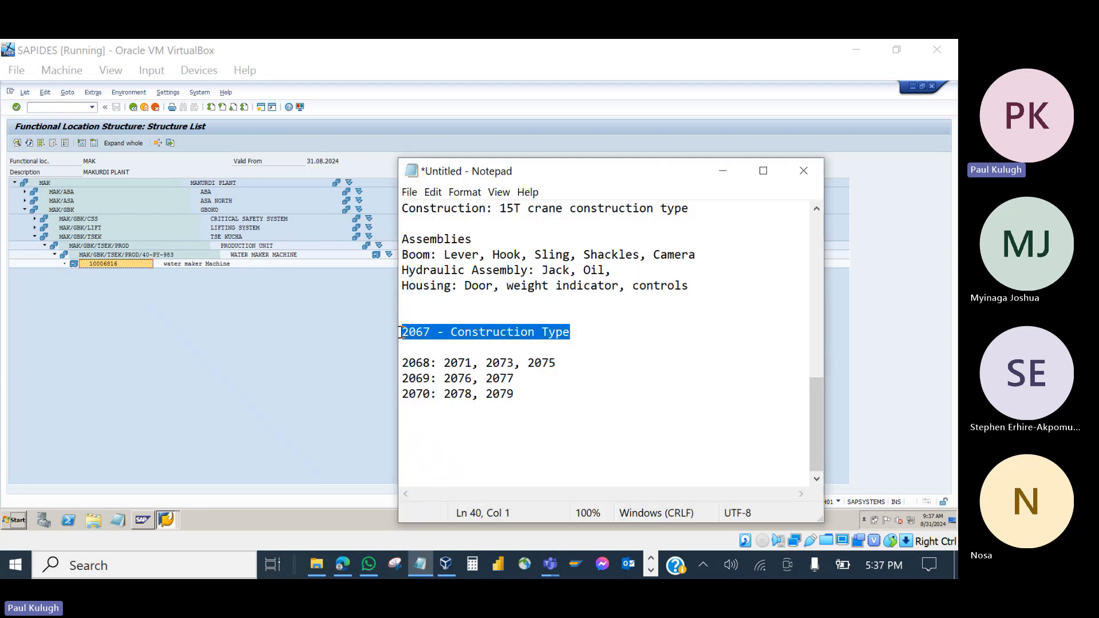
click(414, 364)
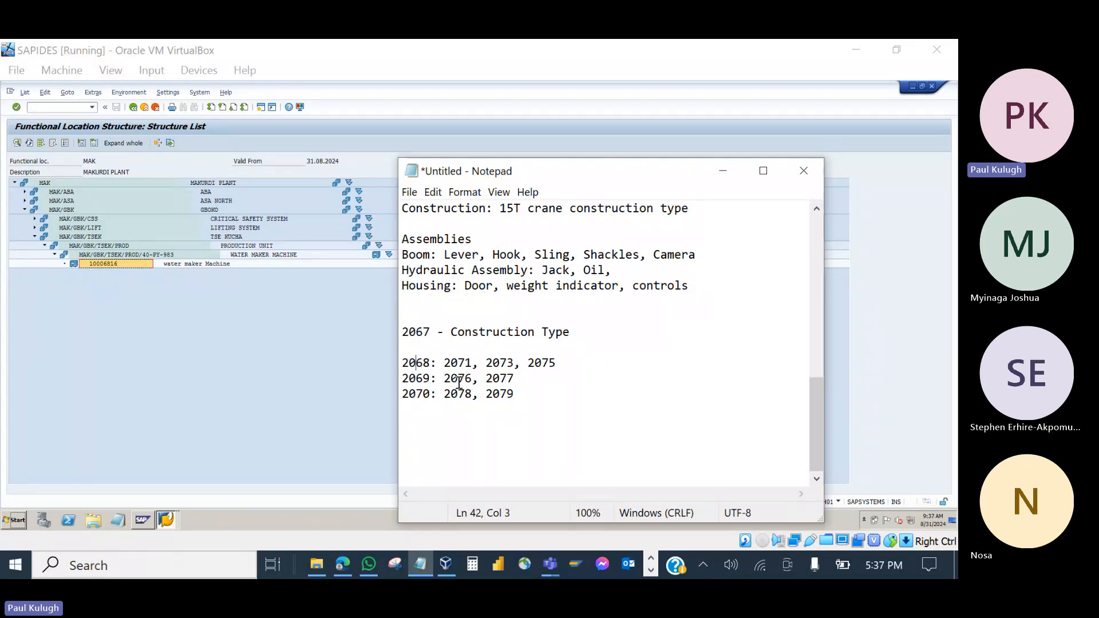
Check the structure data of the water maker machine equipment in SAP, and compare it with the material numbers noted in Notepad.
double_click(115, 265)
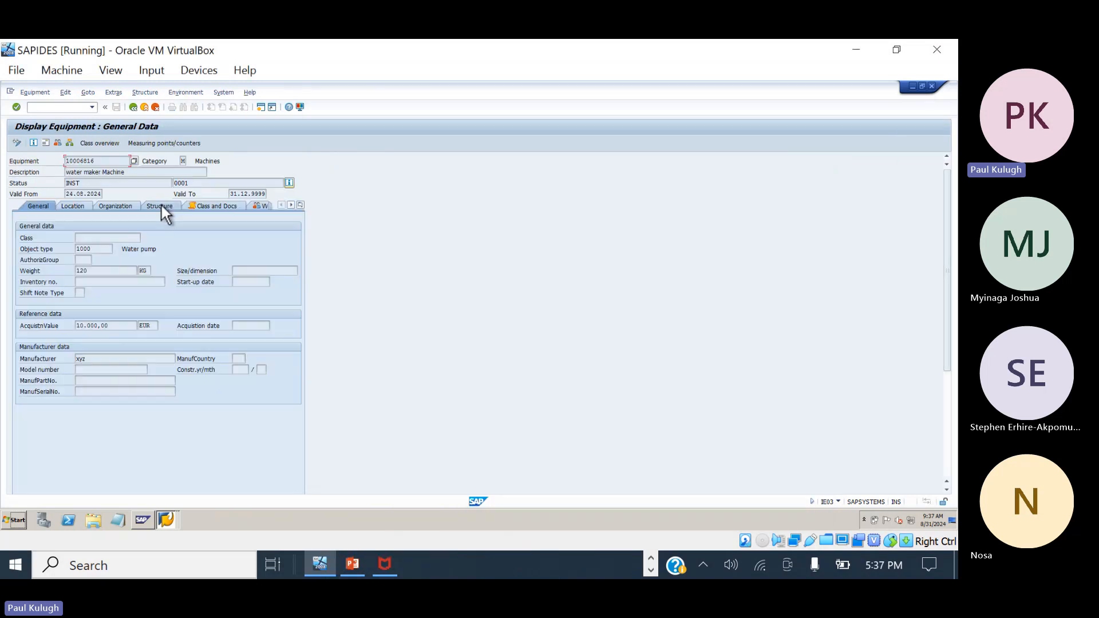
click(160, 205)
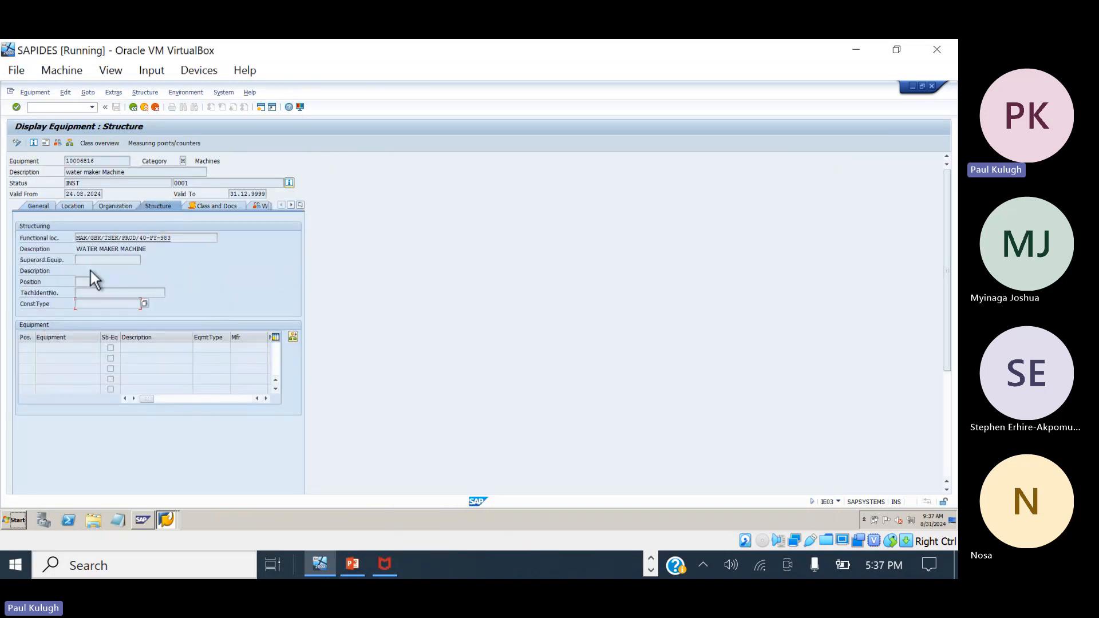
click(133, 110)
click(651, 570)
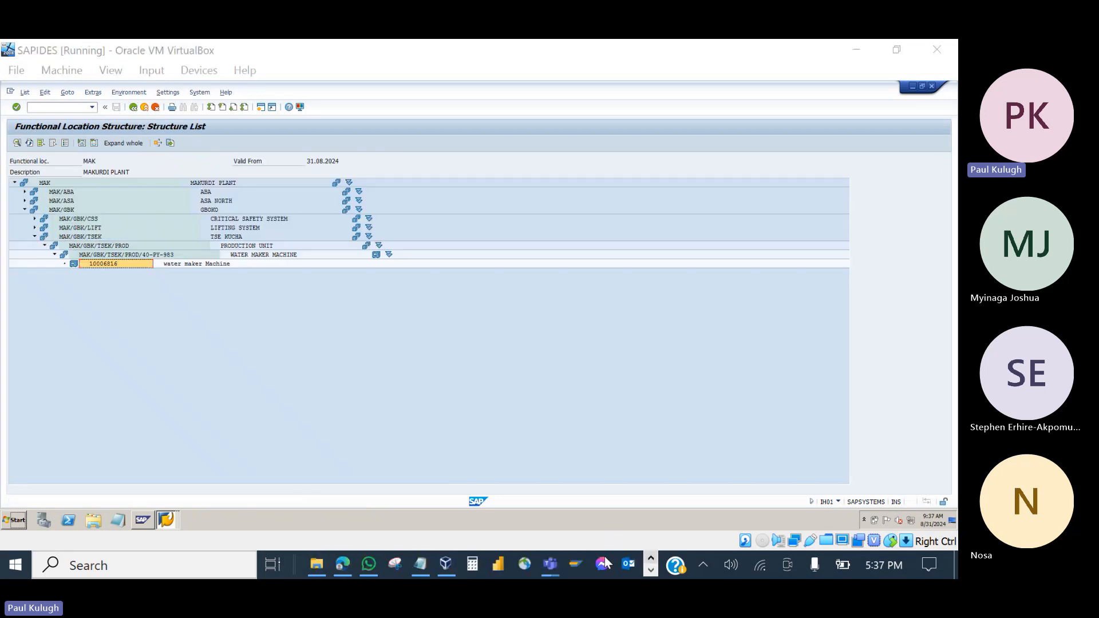
click(420, 565)
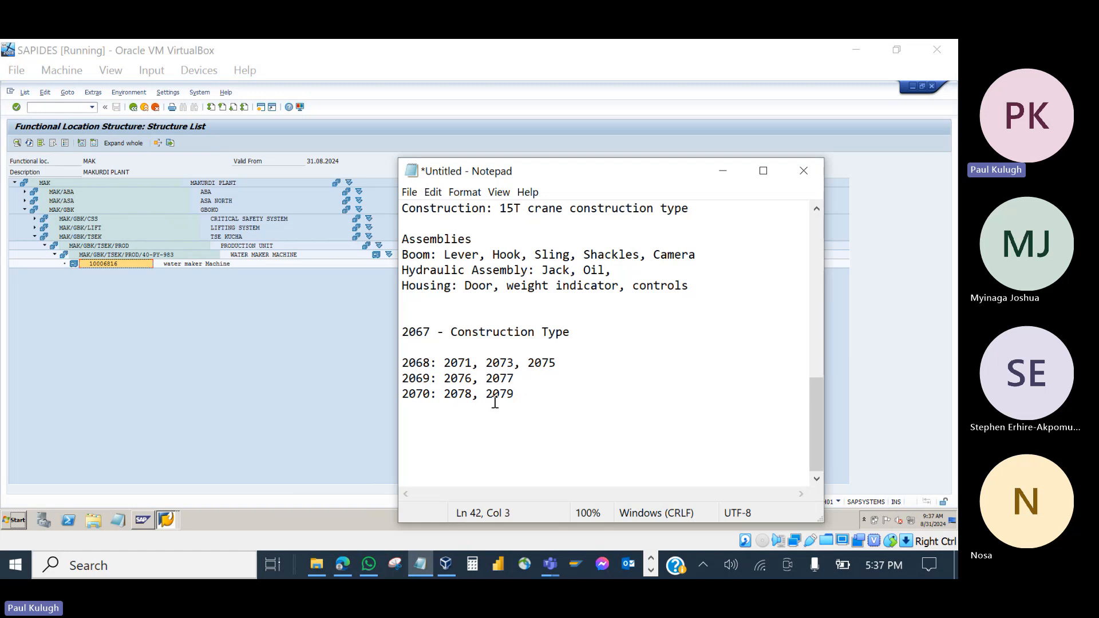
click(723, 175)
Expand MAK/GBK/LIFT down to the crane's construction type 2067 and the components of the boom, hydraulic and housing assemblies.
click(32, 227)
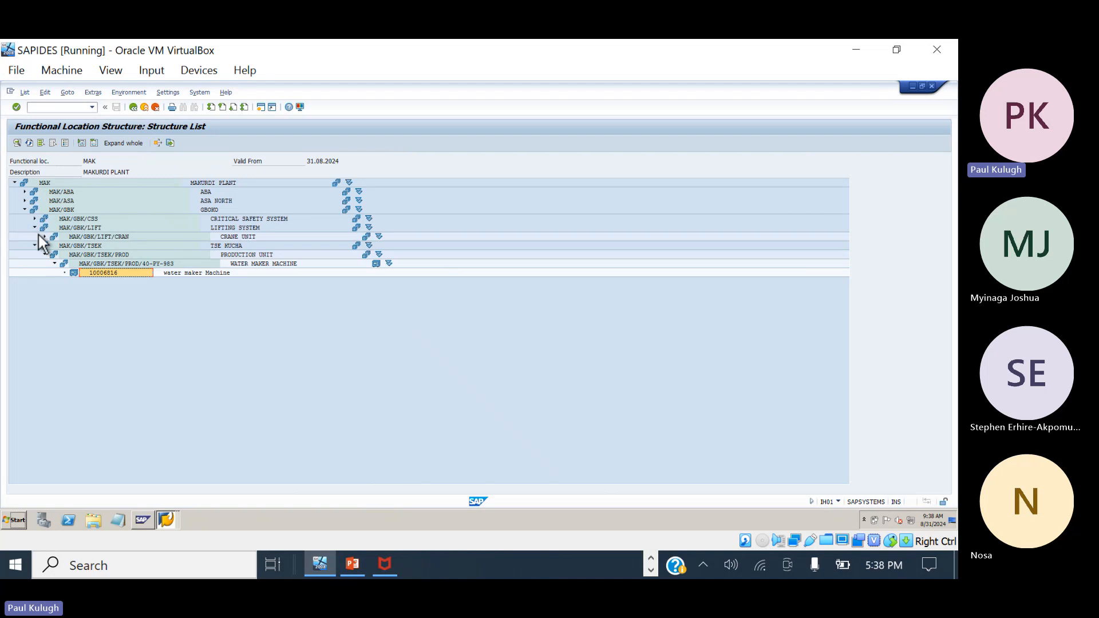
click(44, 236)
click(55, 246)
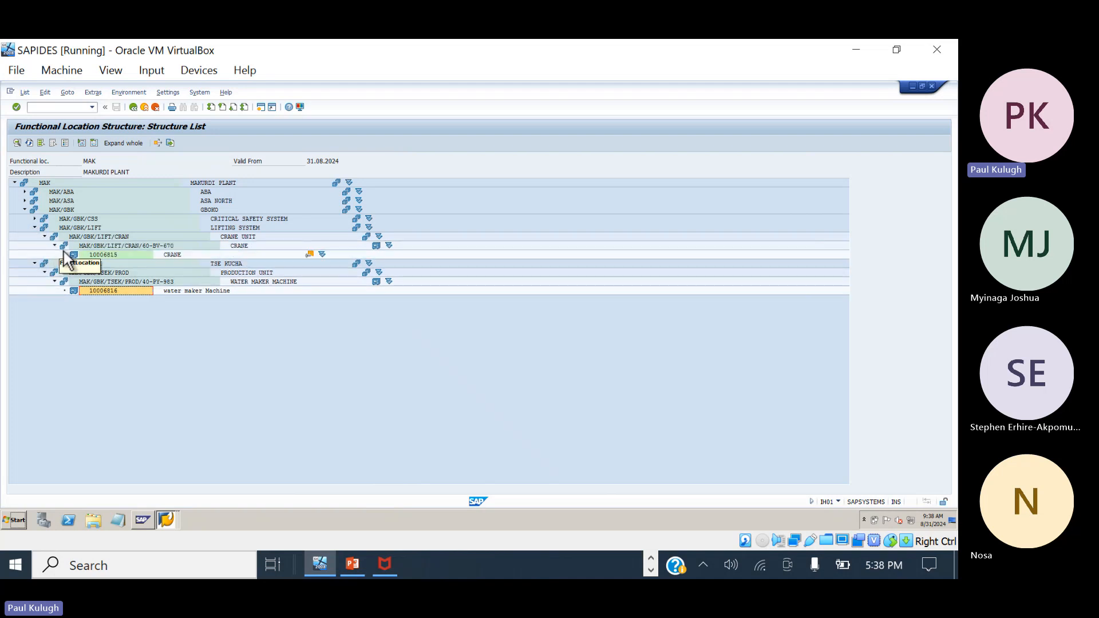
click(64, 254)
click(74, 263)
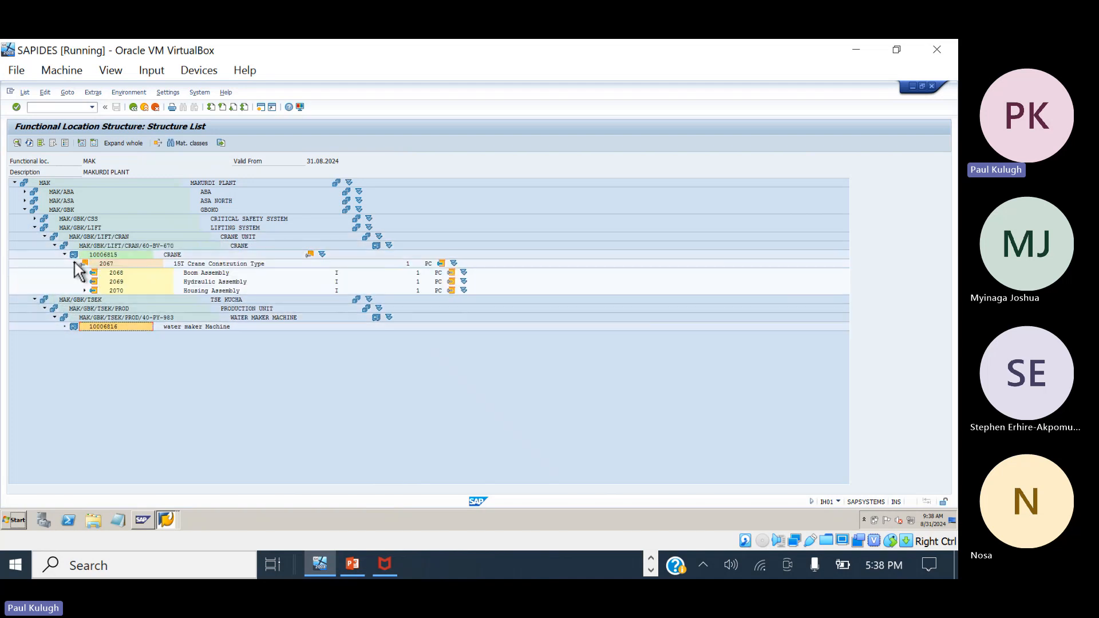
click(84, 273)
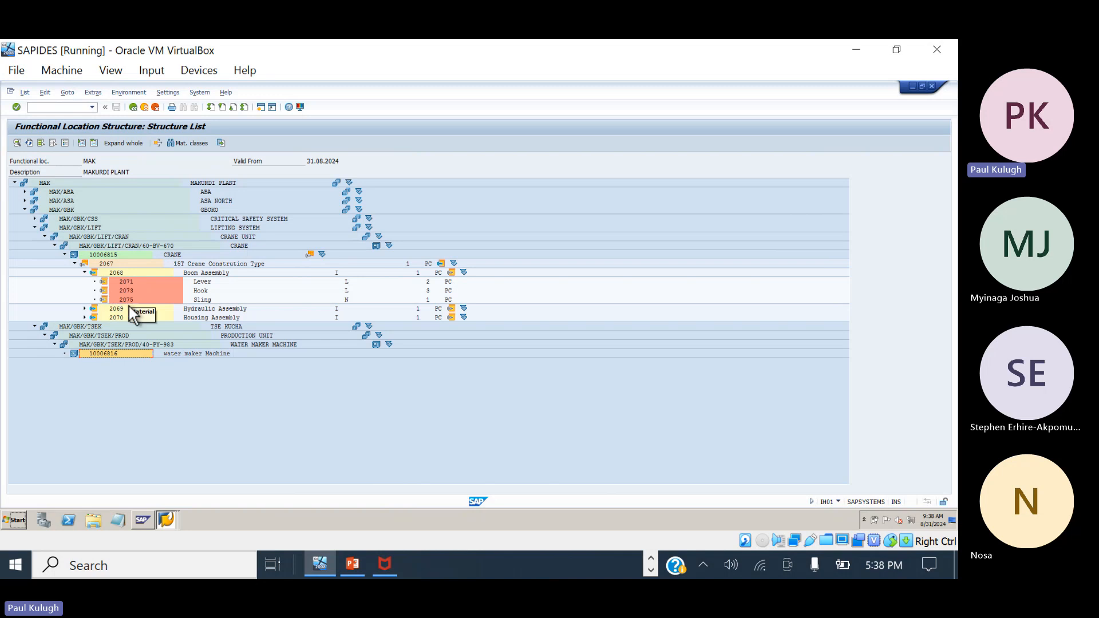
click(84, 309)
click(82, 336)
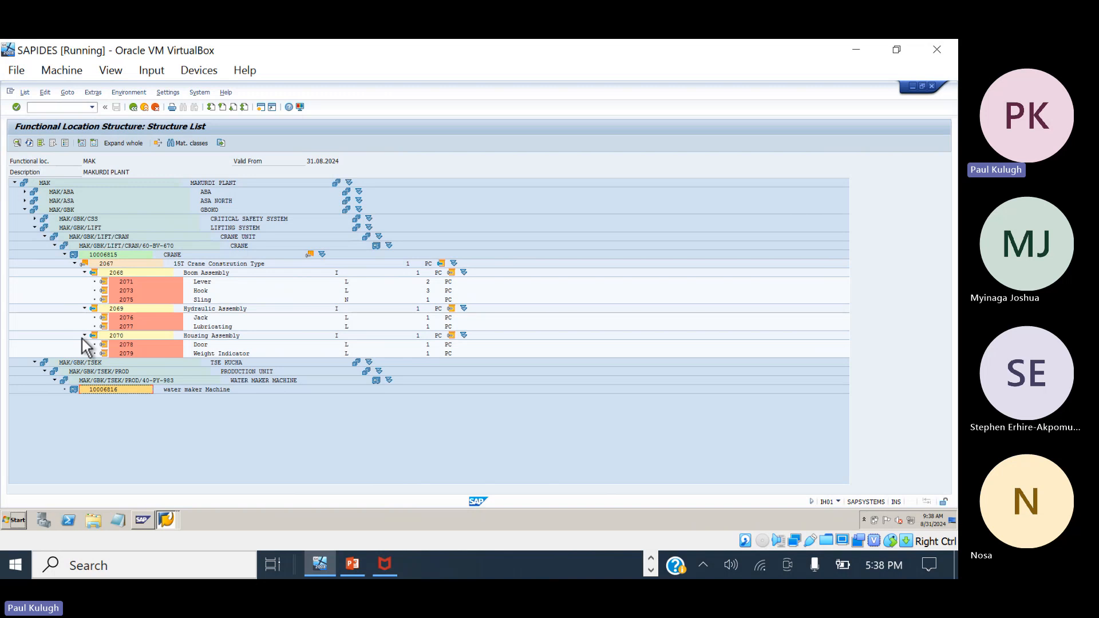
Consult the Notepad material list and Exercise 8 in PowerPoint for material BOM P-1000, and return to the SAP virtual machine.
click(650, 558)
click(420, 564)
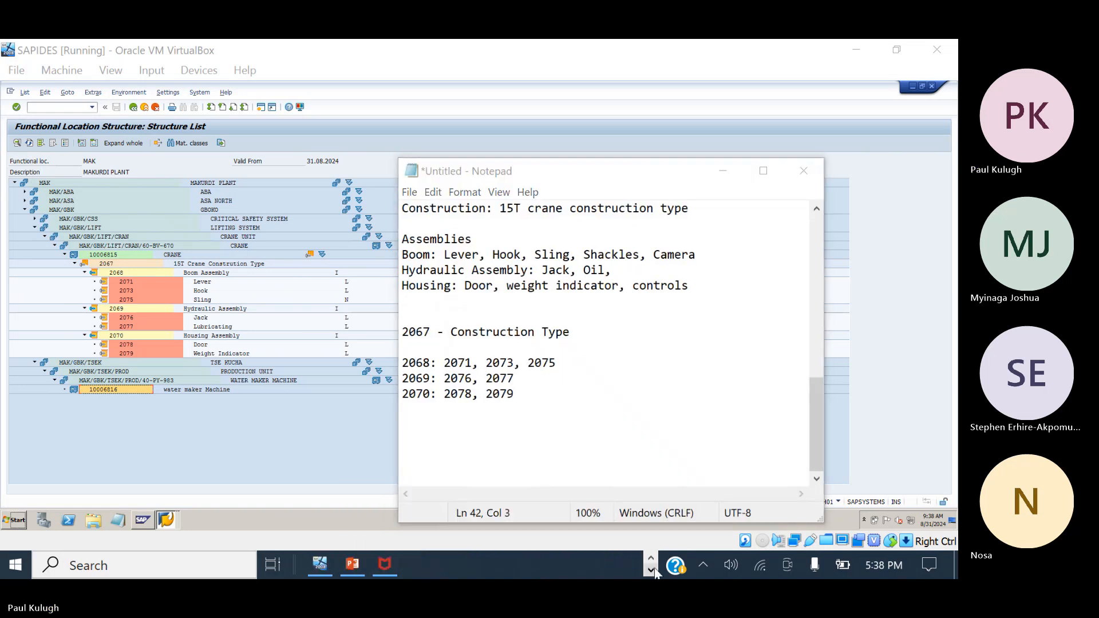
click(651, 570)
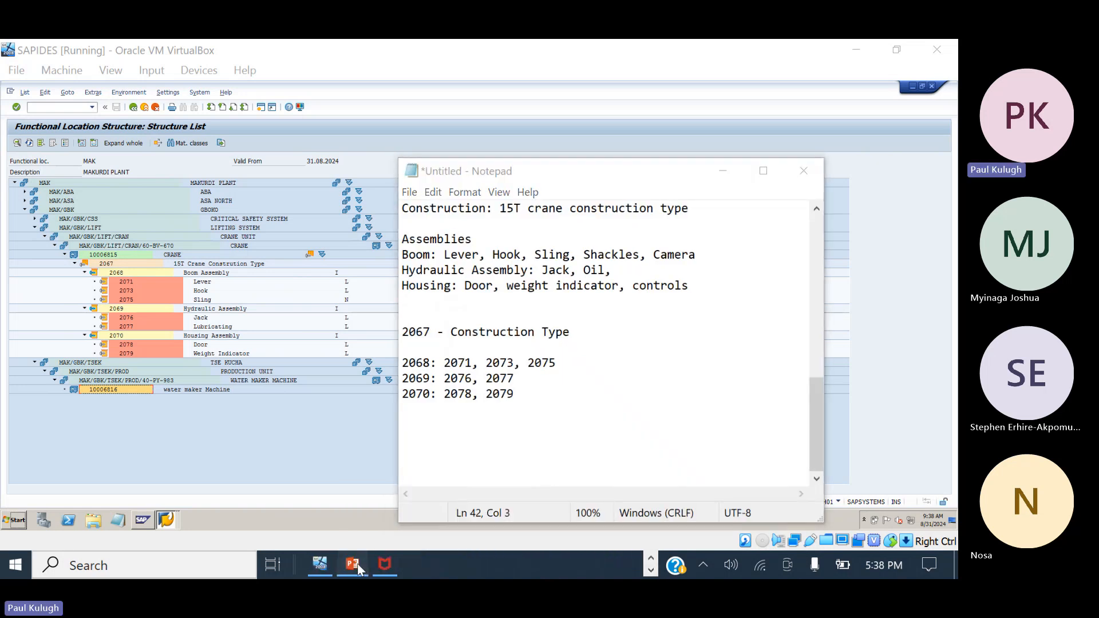
click(352, 565)
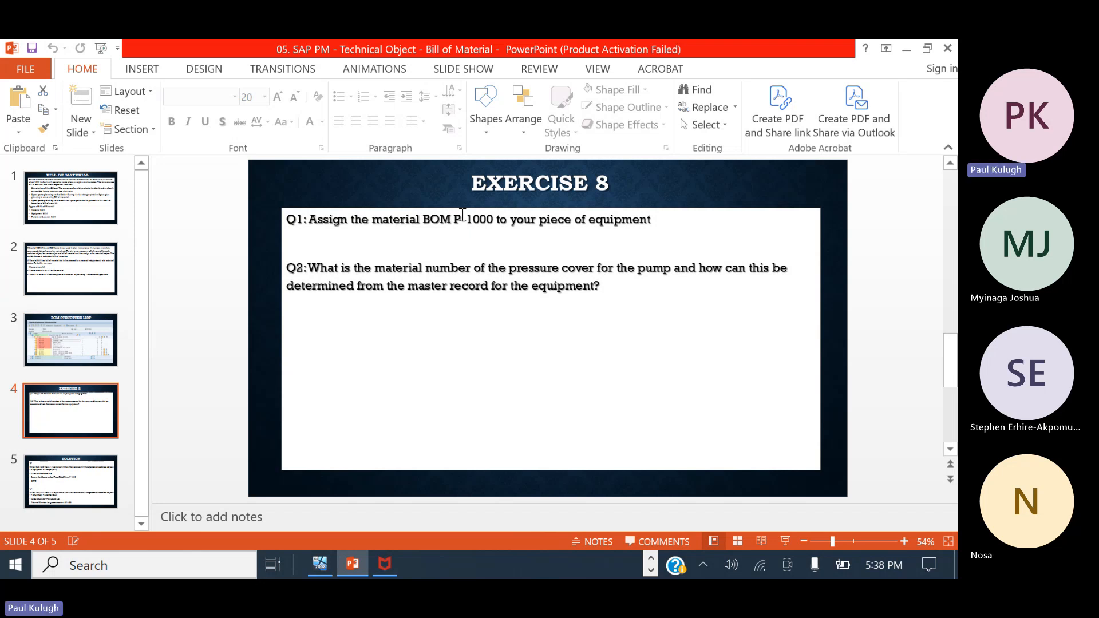
double_click(463, 218)
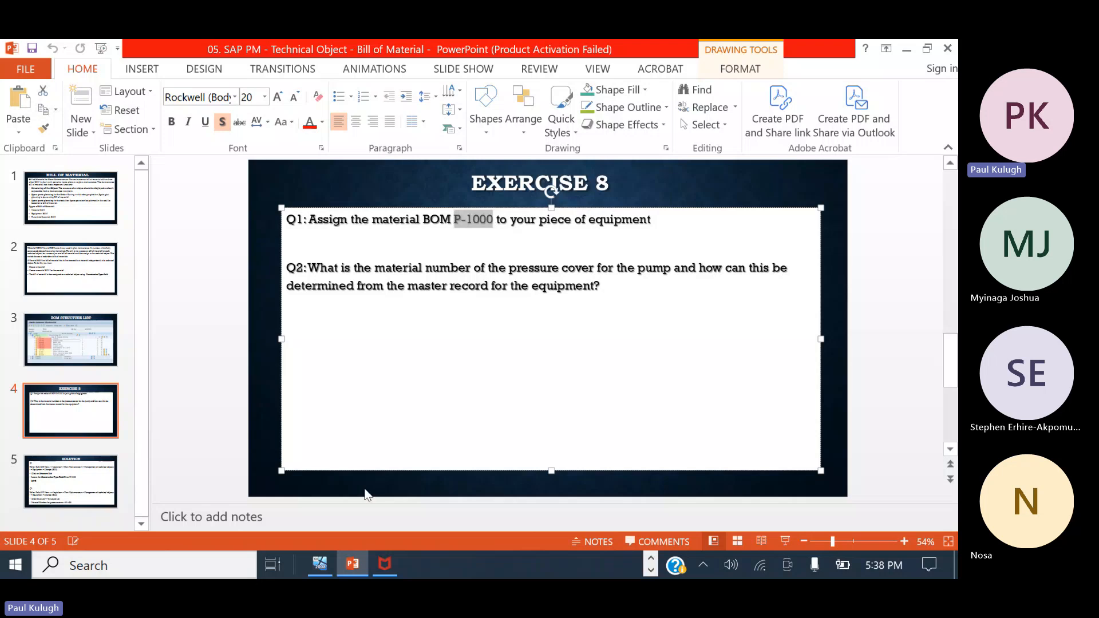
click(322, 565)
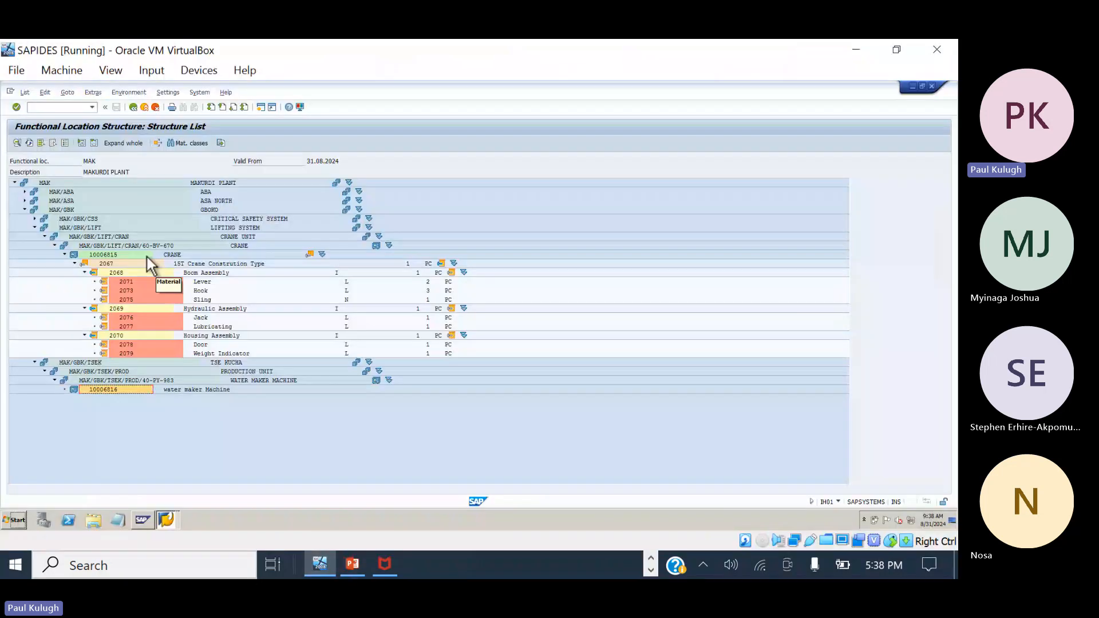
Assign construction type P-1000 to the water maker machine equipment, save it, and expand its BOM in the structure list.
double_click(106, 388)
click(158, 206)
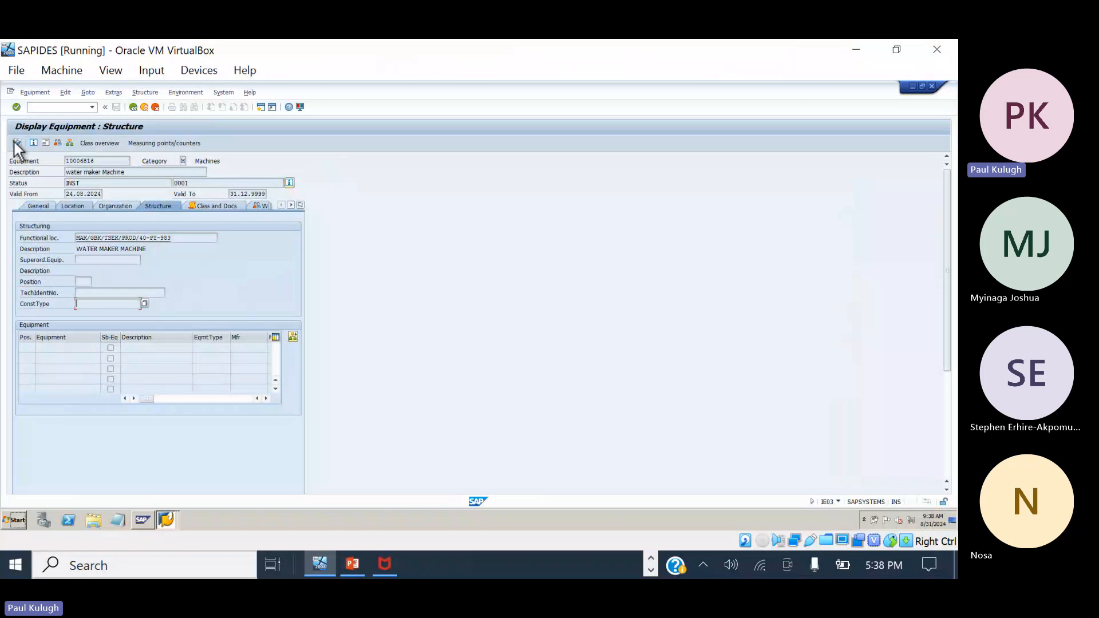
click(16, 142)
click(90, 305)
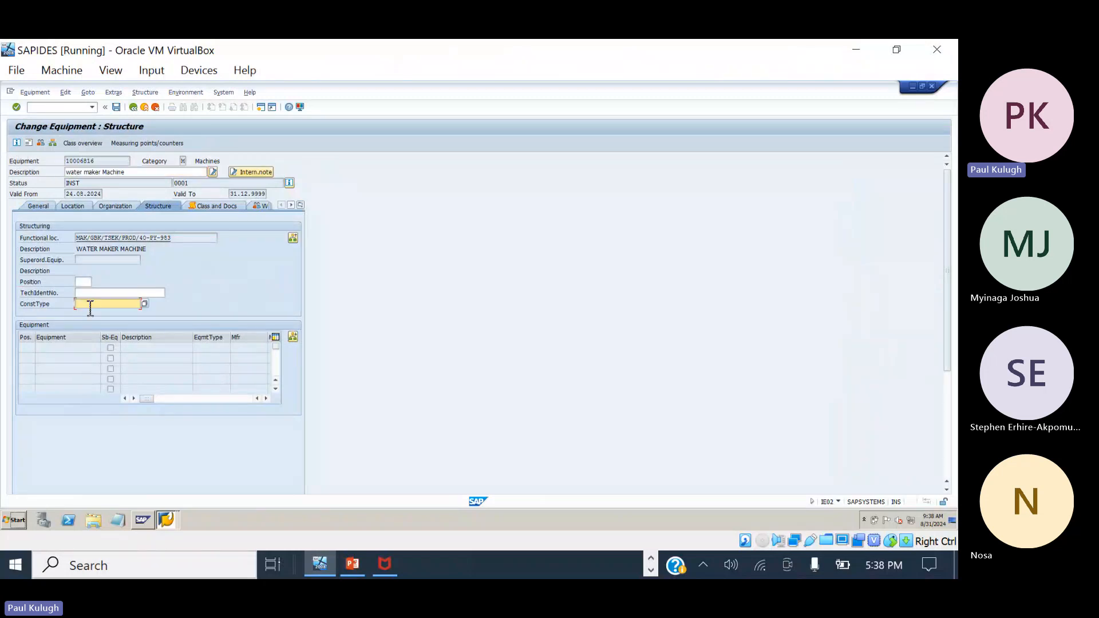
text(P-1000)
key(Return)
click(118, 109)
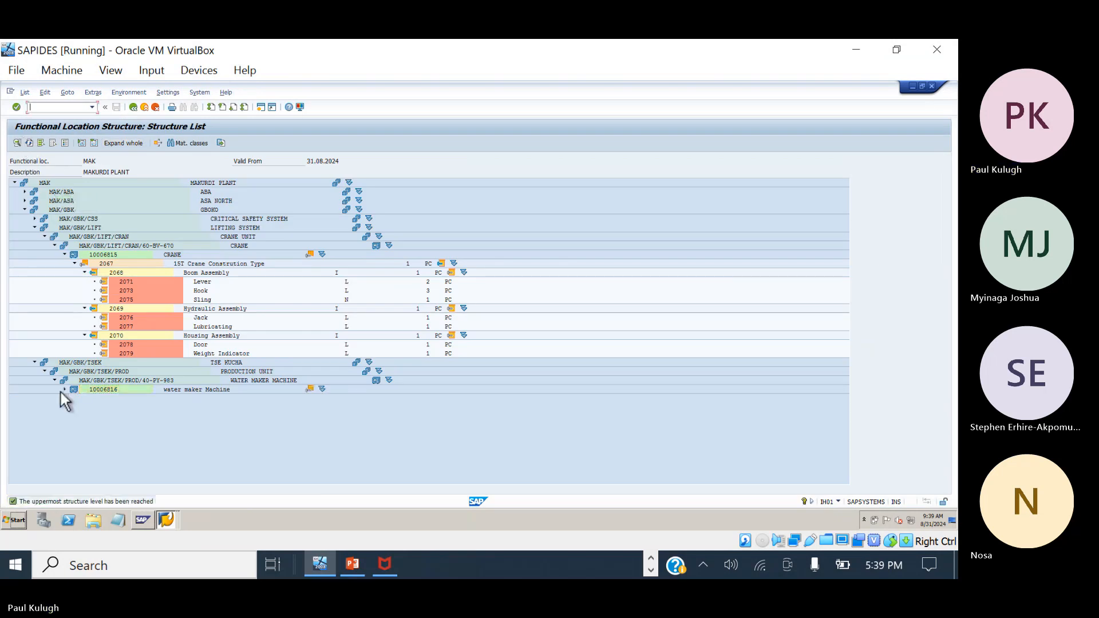
click(64, 390)
click(75, 398)
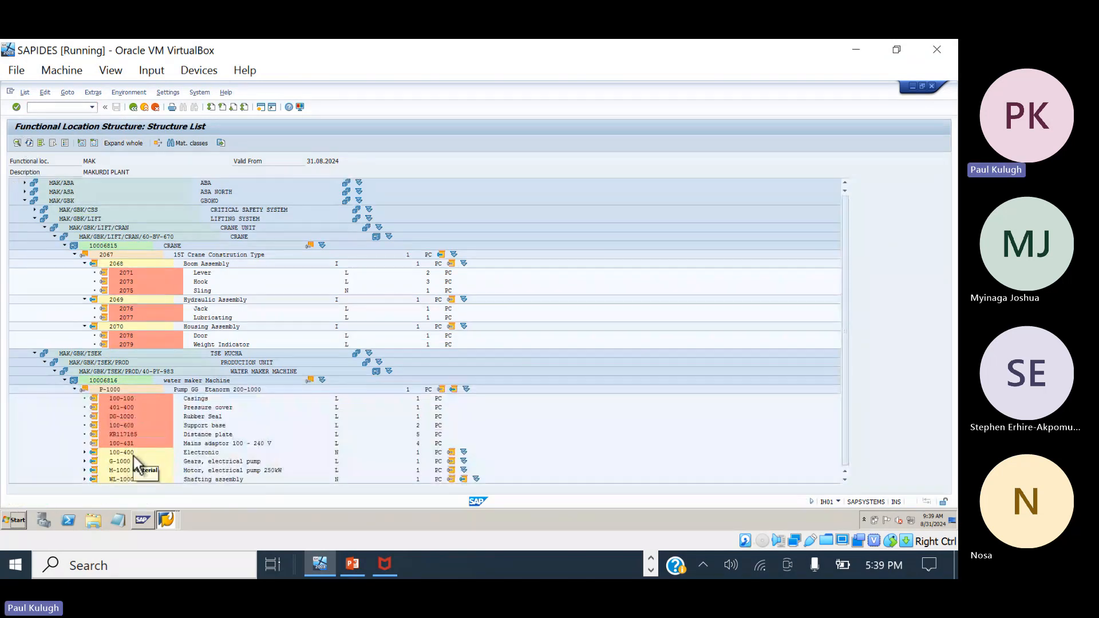
Remove the construction type from the water maker machine equipment, save the change, and refresh the MAK structure list.
double_click(93, 379)
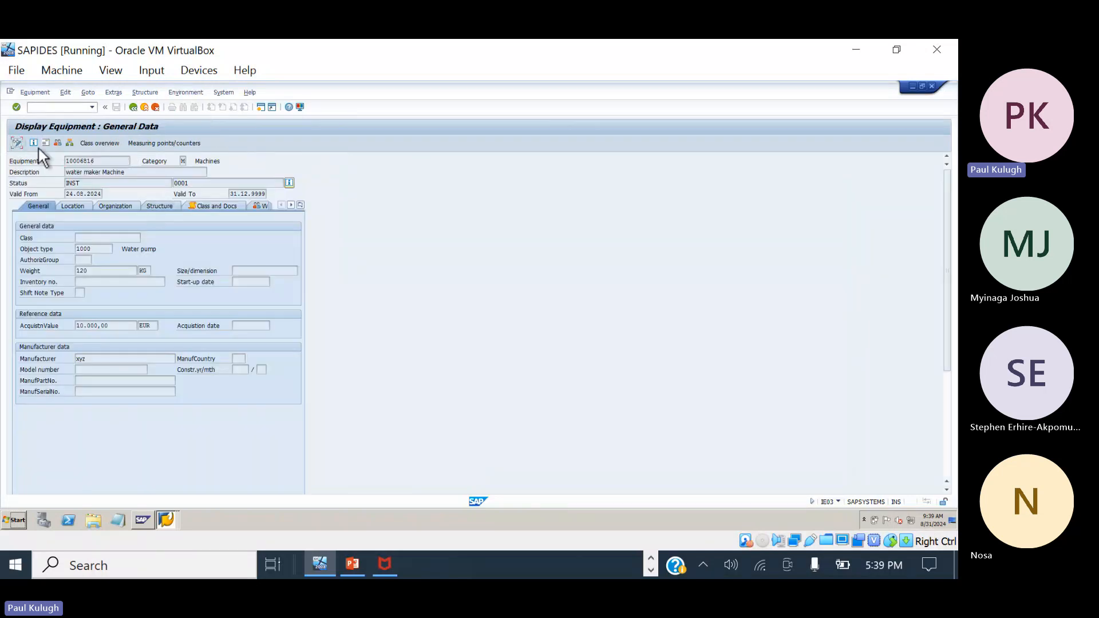
click(16, 143)
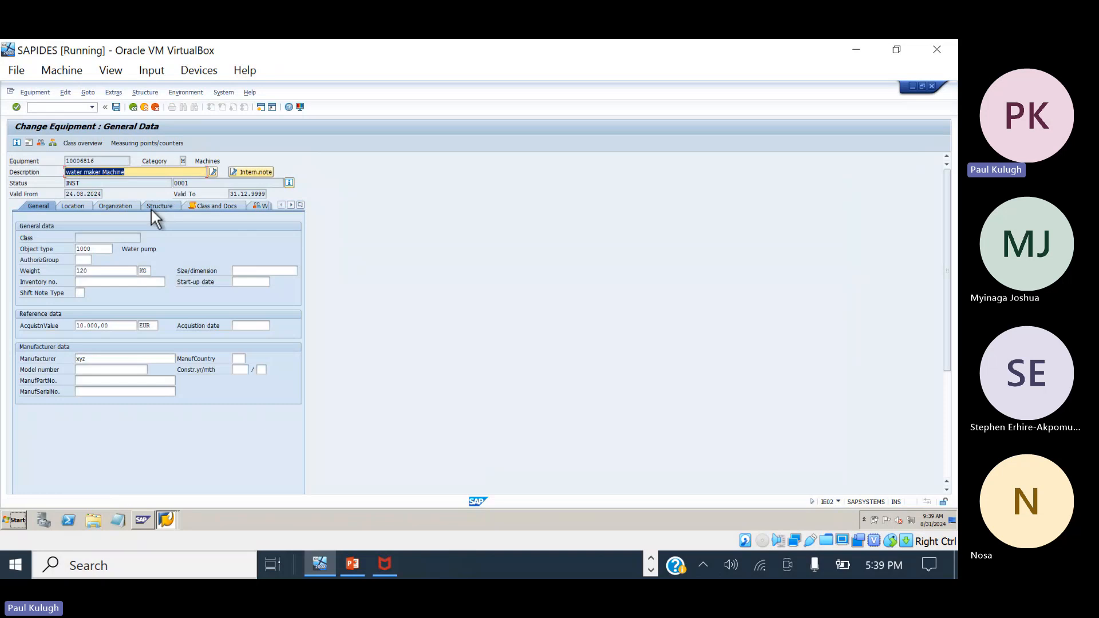
click(152, 207)
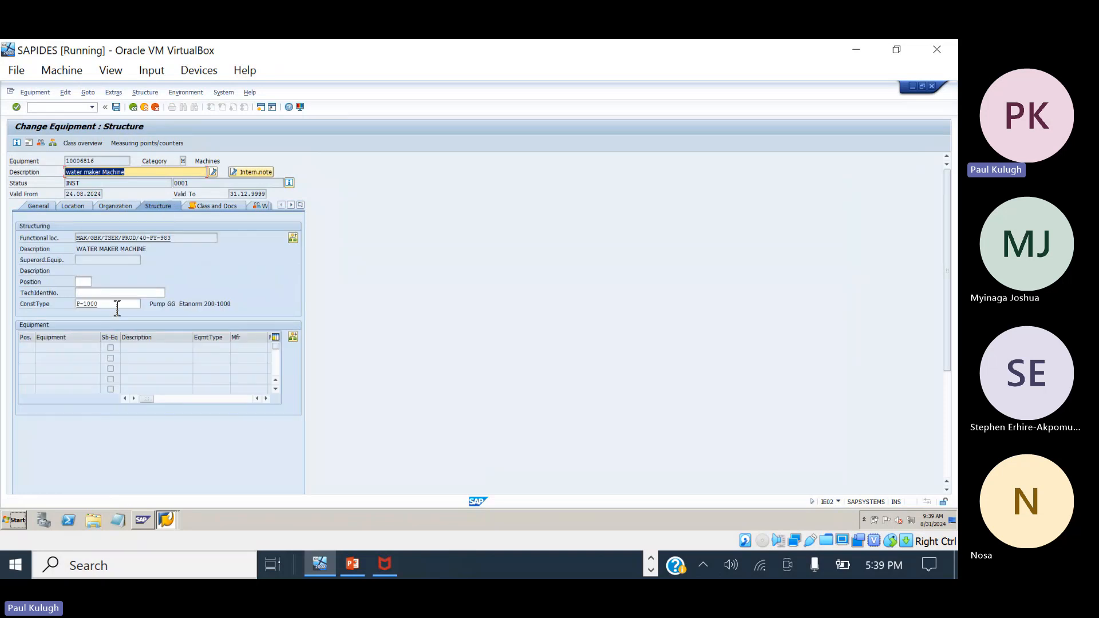
click(117, 307)
key(BackSpace)
key(BackSpace)
key(BackSpace)
key(BackSpace)
key(BackSpace)
key(BackSpace)
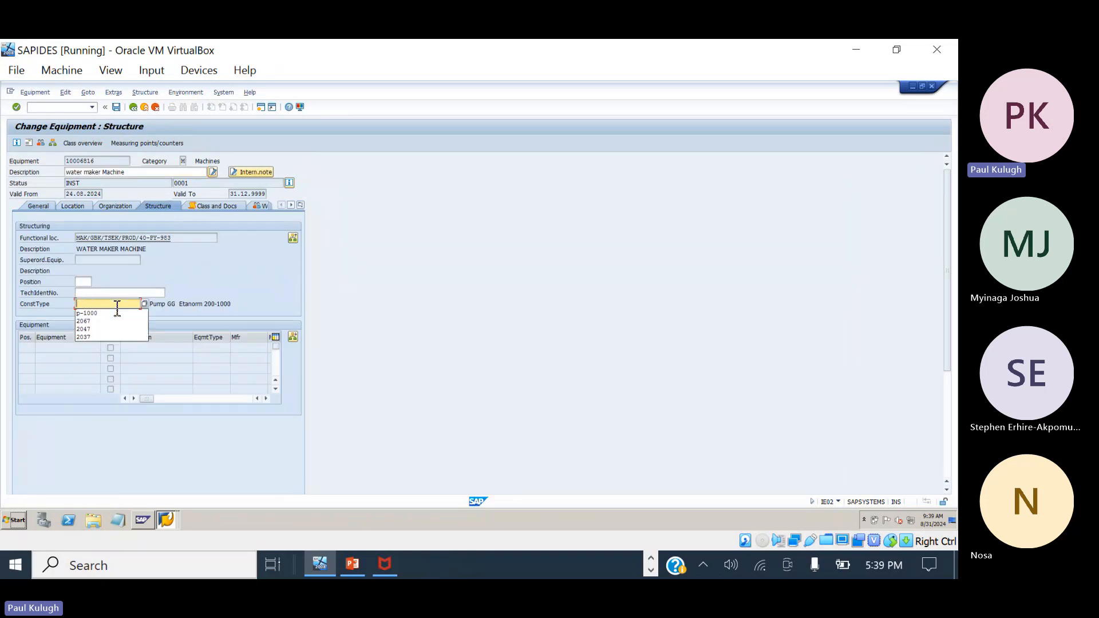
click(118, 107)
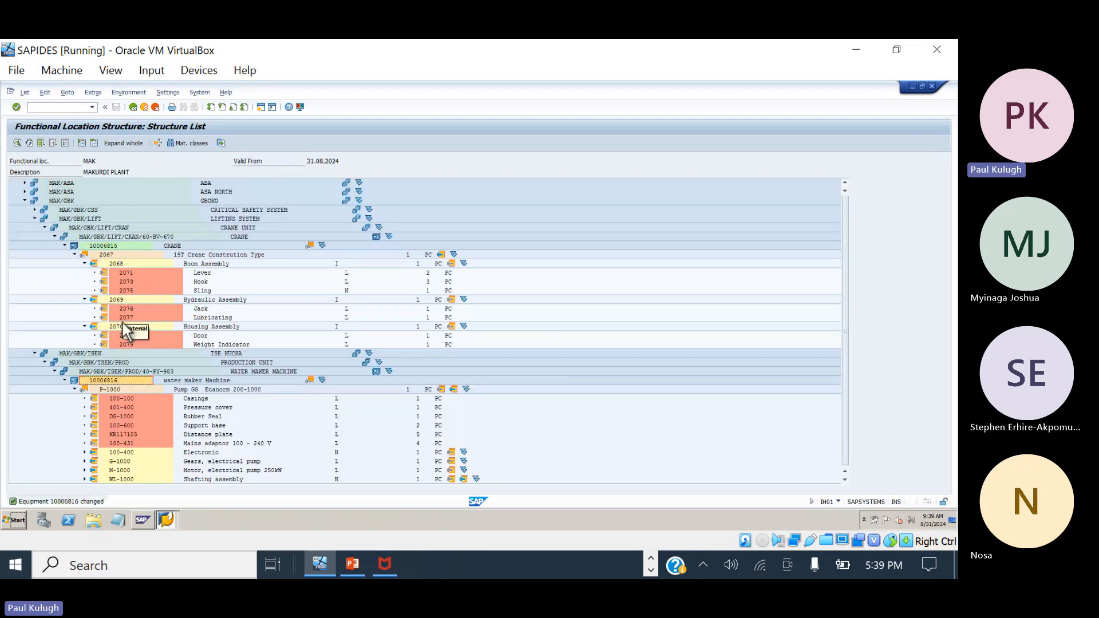
click(109, 255)
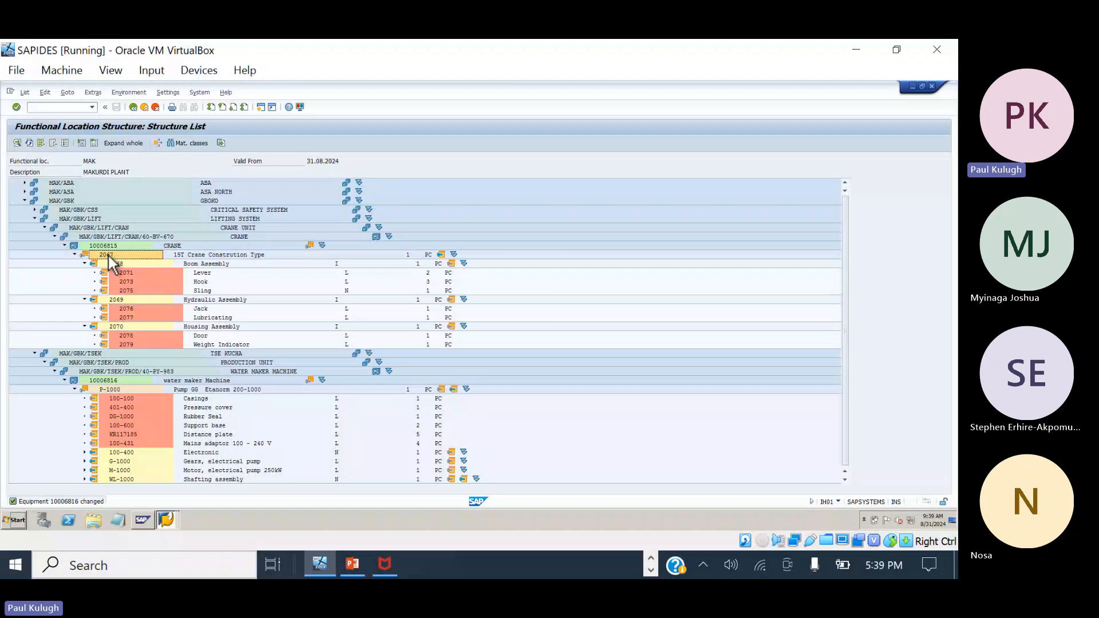
click(29, 142)
click(166, 257)
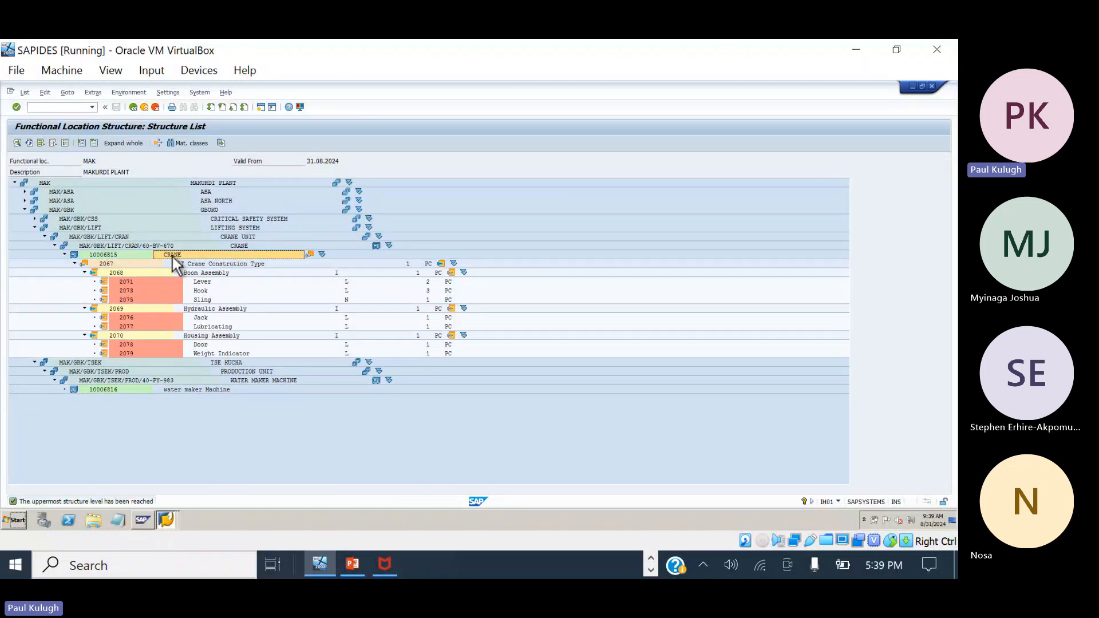
Assign construction type 2067 to the water maker machine equipment and save the change.
double_click(121, 391)
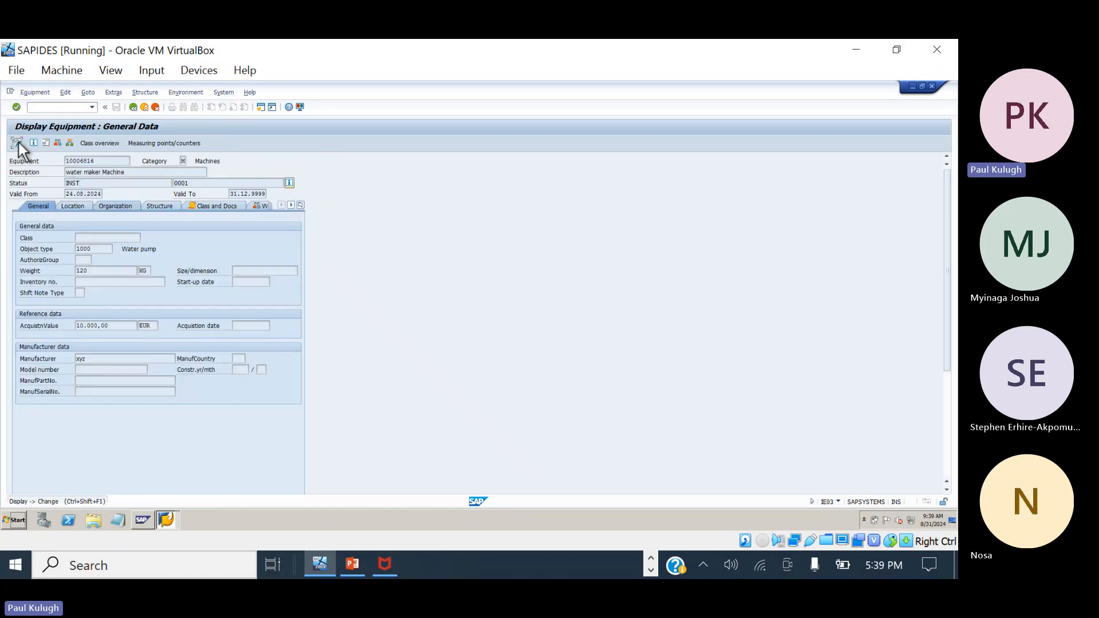
click(18, 139)
click(149, 207)
click(106, 305)
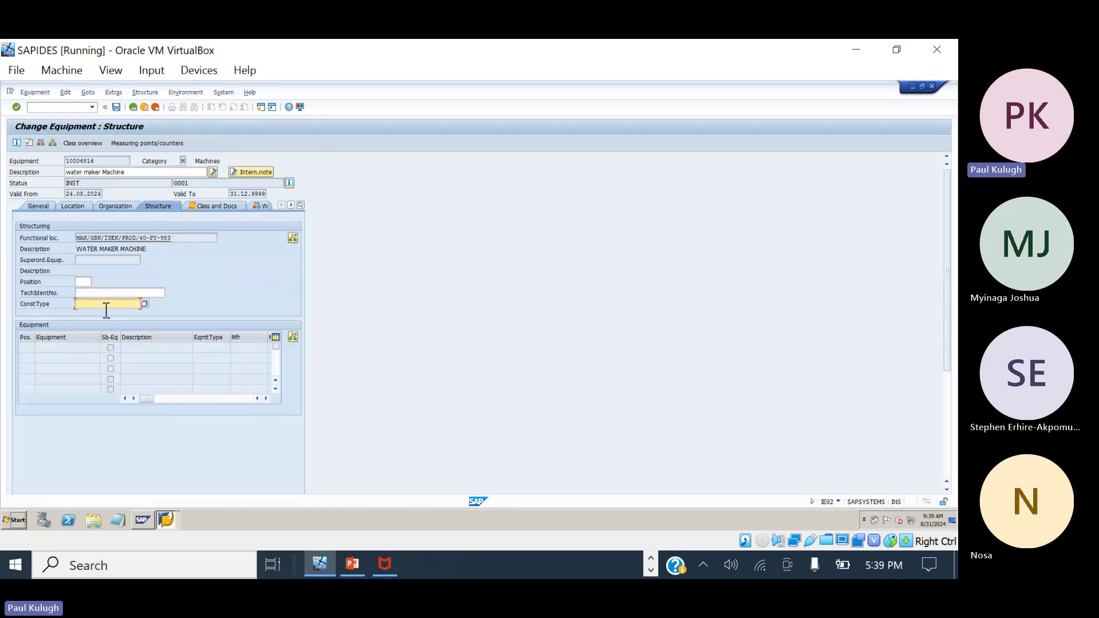
text(2067)
key(Return)
click(117, 108)
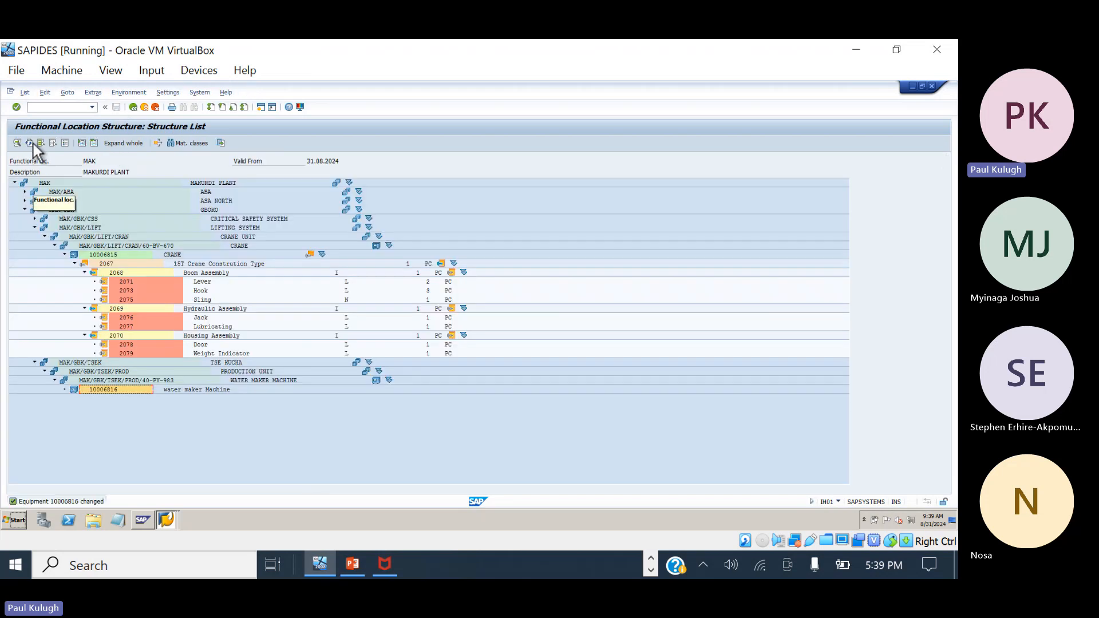
Refresh the MAK structure list and expand the water maker machine through construction type 2067 to its assemblies.
click(32, 142)
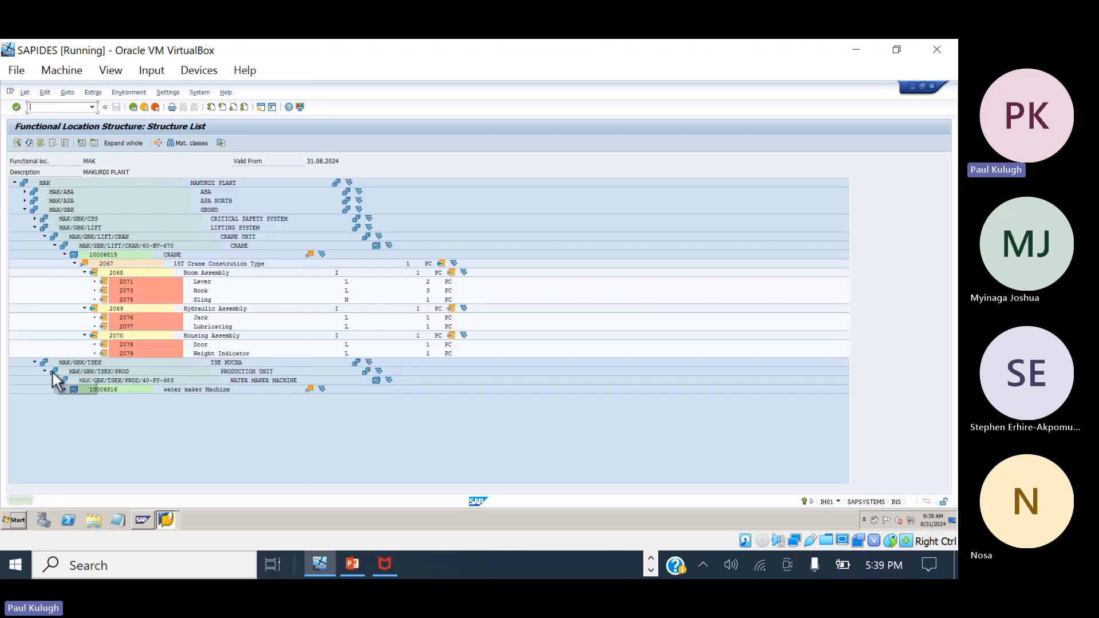
click(63, 390)
click(74, 398)
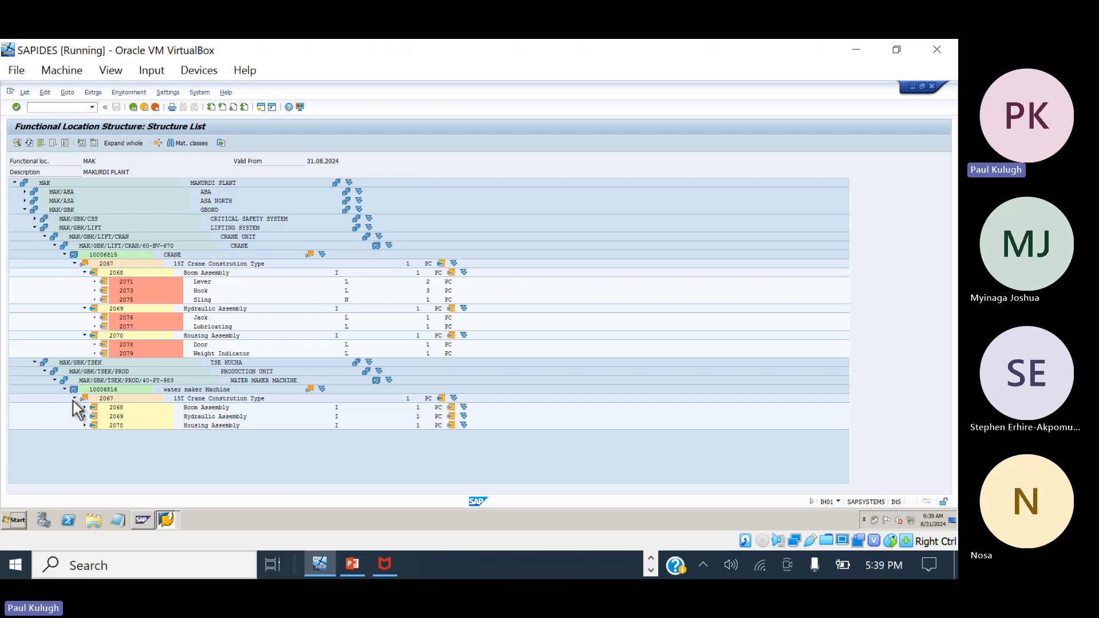
Expand the Boom, Hydraulic and Housing assemblies of the water maker machine to component level, compare with the crane, and exit the structure list.
click(84, 406)
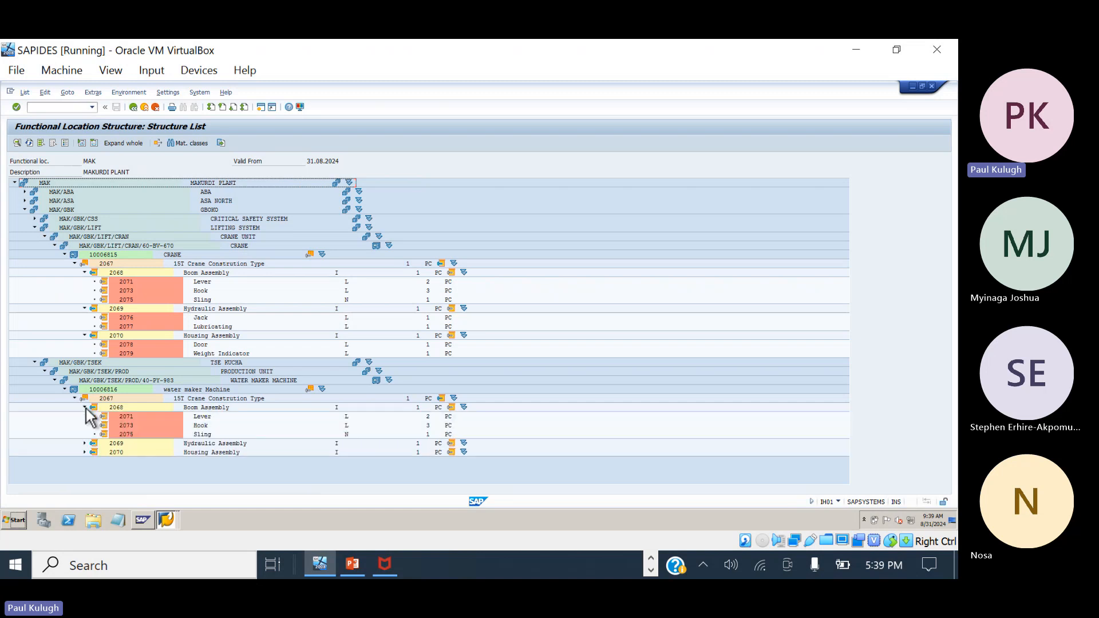
click(85, 443)
click(84, 470)
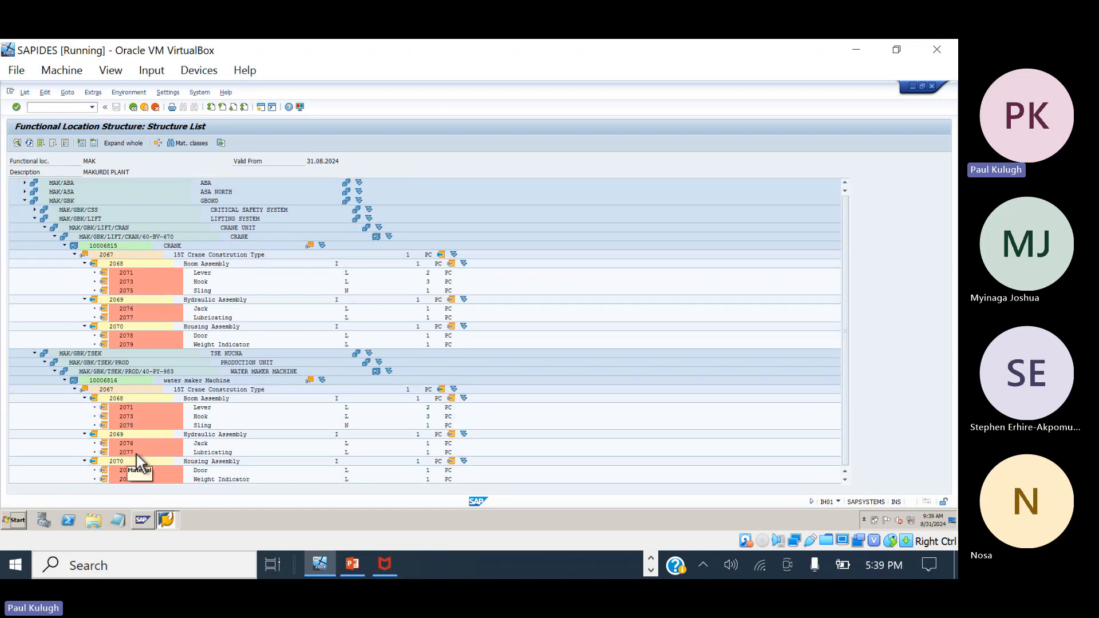
click(105, 253)
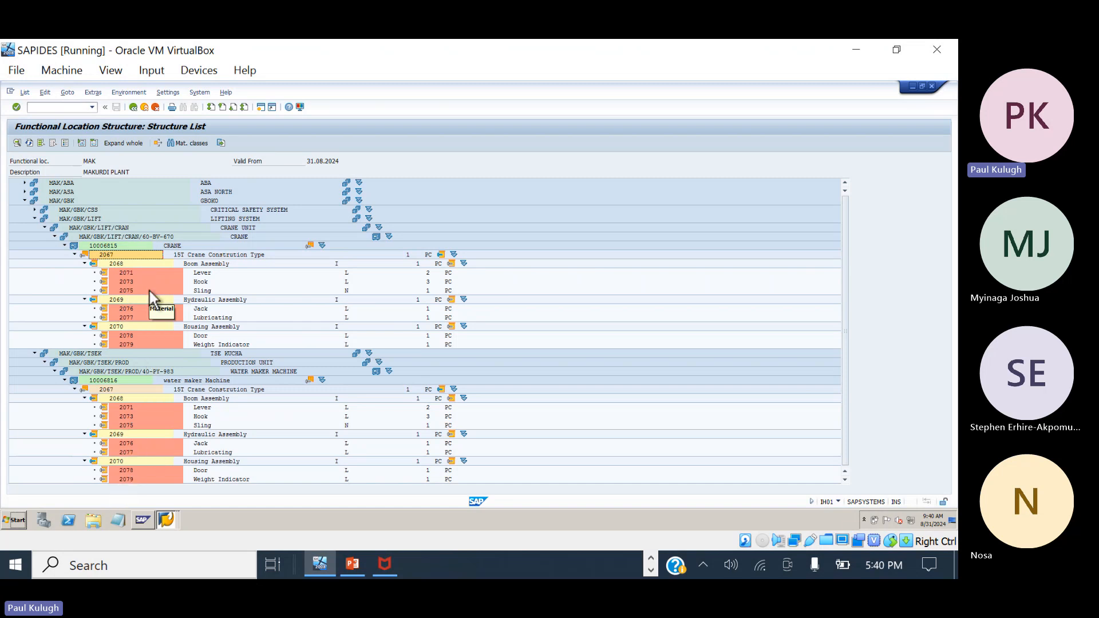
click(135, 106)
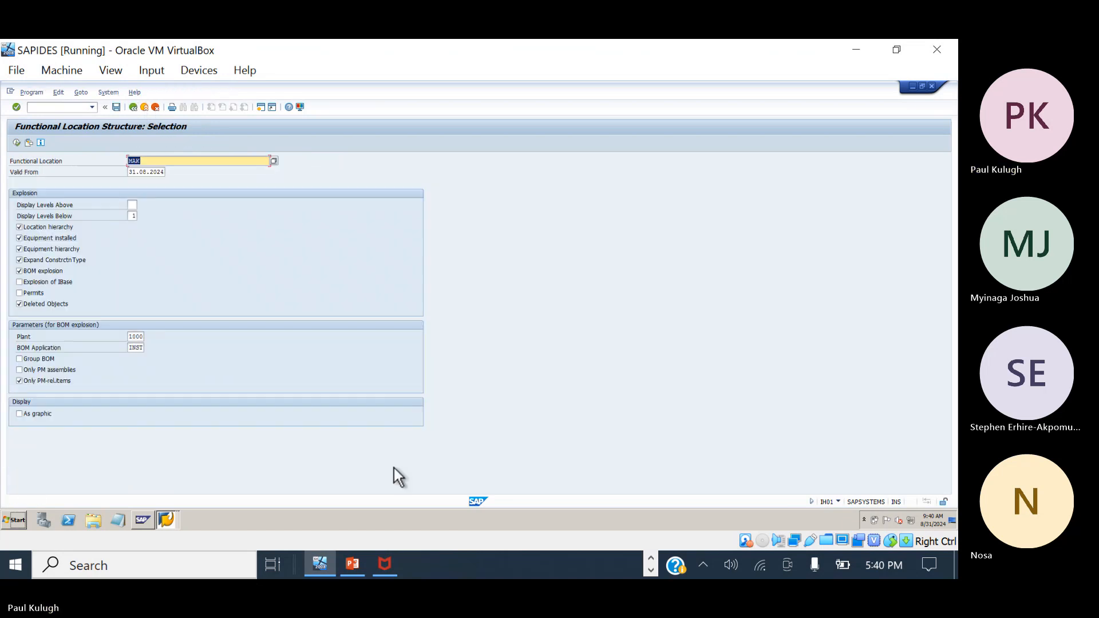
Read the Exercise 8 questions in PowerPoint and open the material display transaction MM03 in SAP.
click(352, 565)
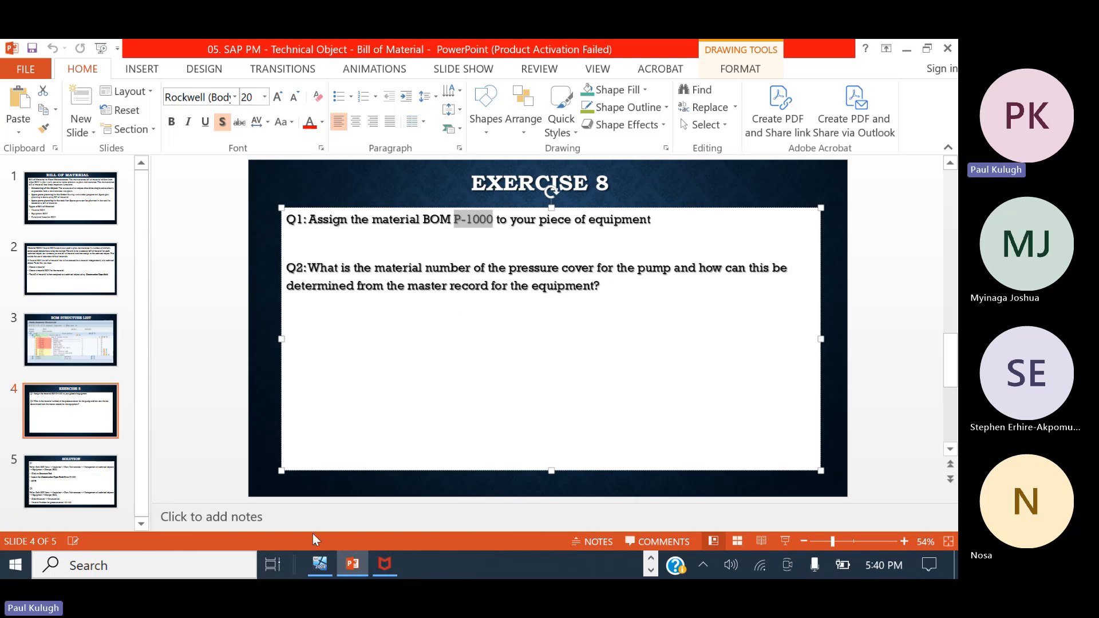
click(319, 564)
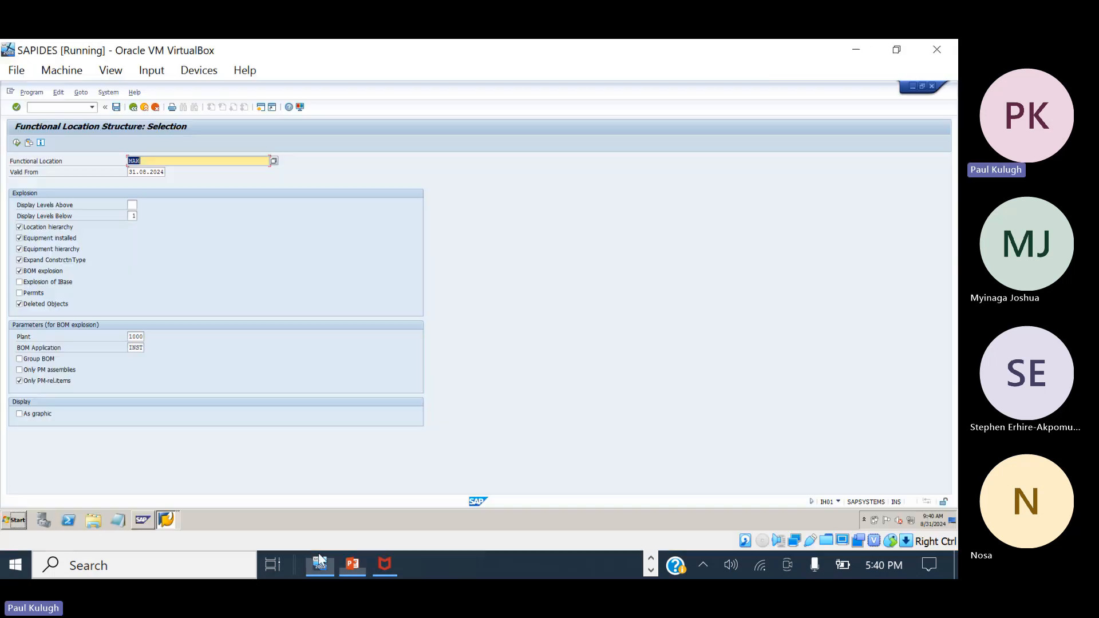
click(133, 107)
click(64, 107)
text(mm)
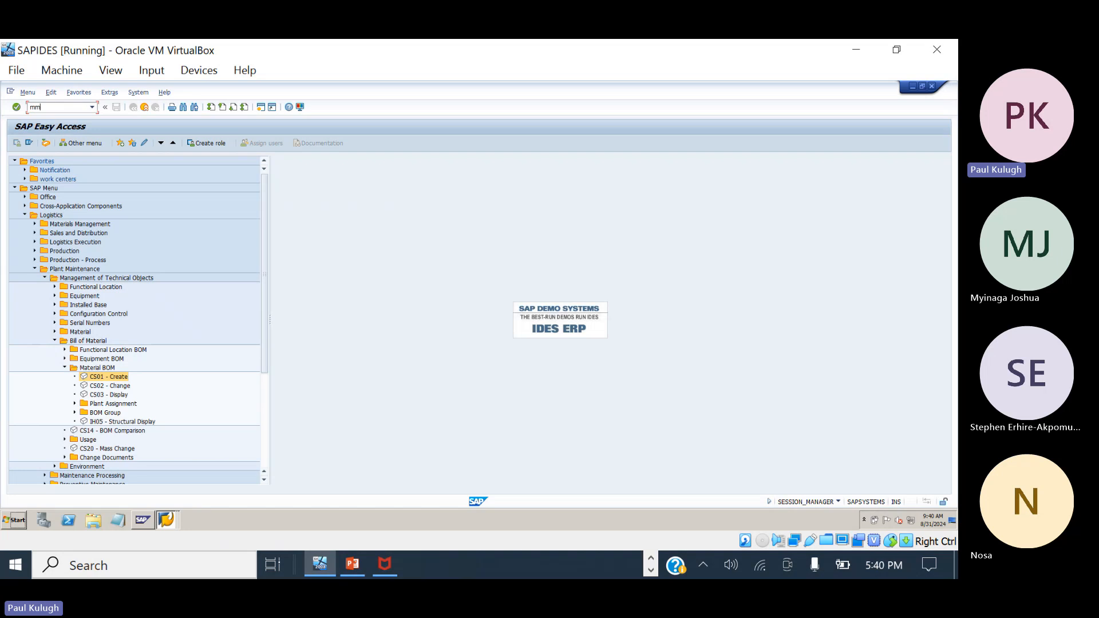
text(03)
key(Return)
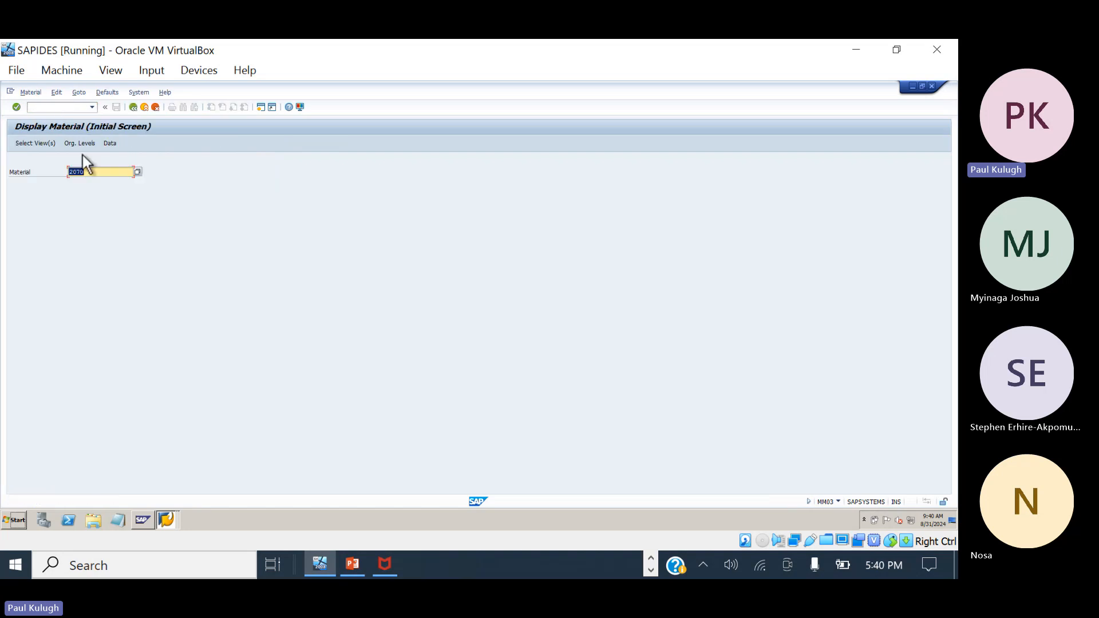
Search materials by the description pressure* and open the view selection for PRESSURE COVER, material 401-400.
click(138, 171)
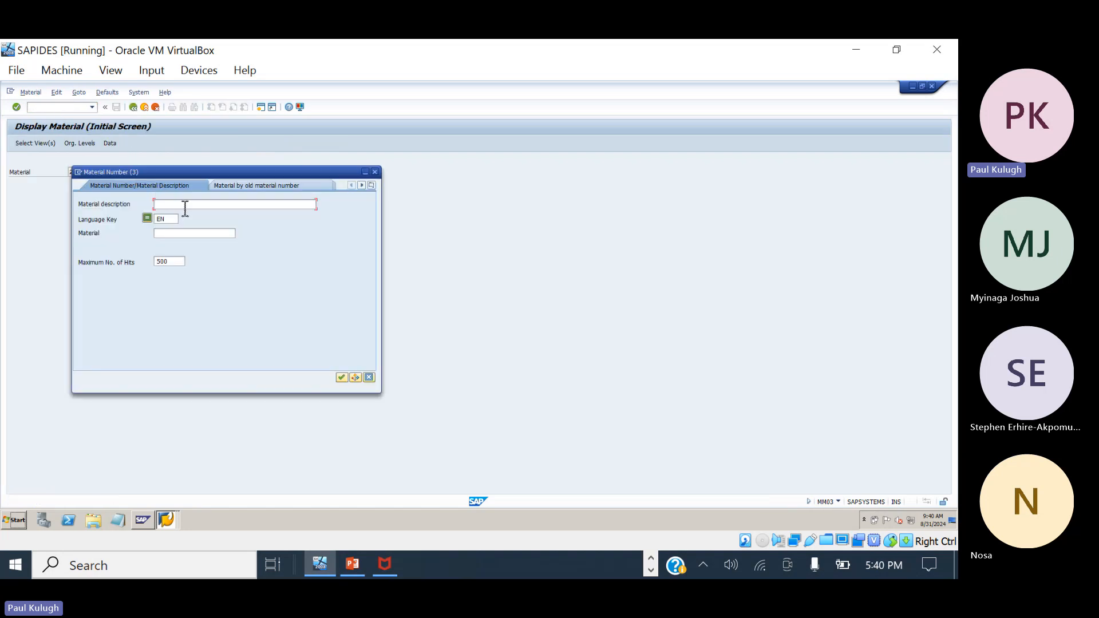
text(pressure*)
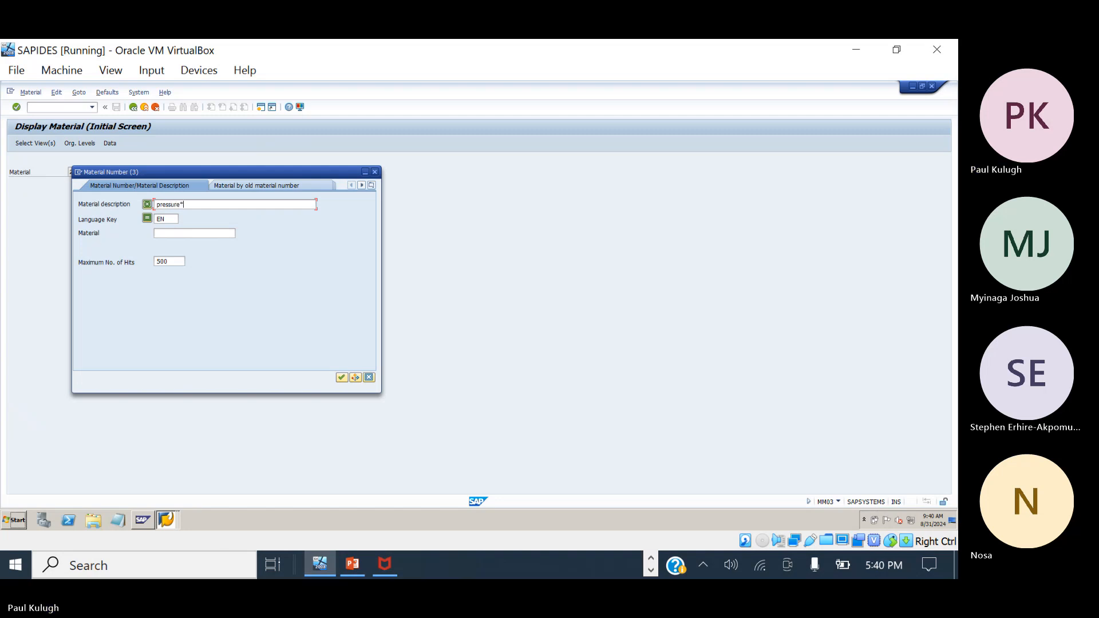
key(Return)
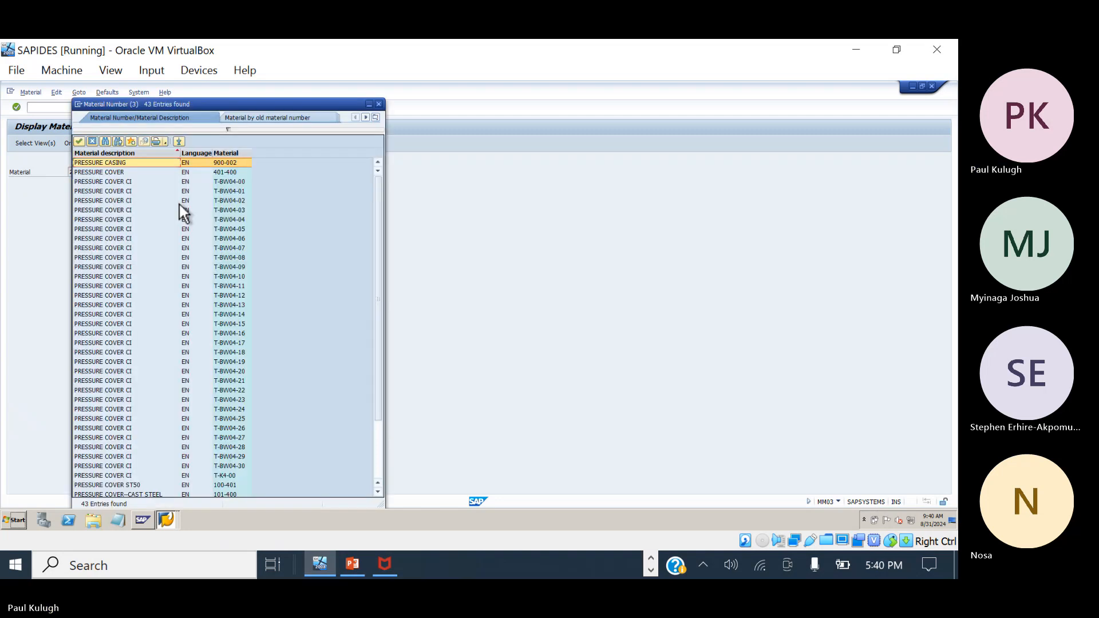
double_click(129, 172)
key(Return)
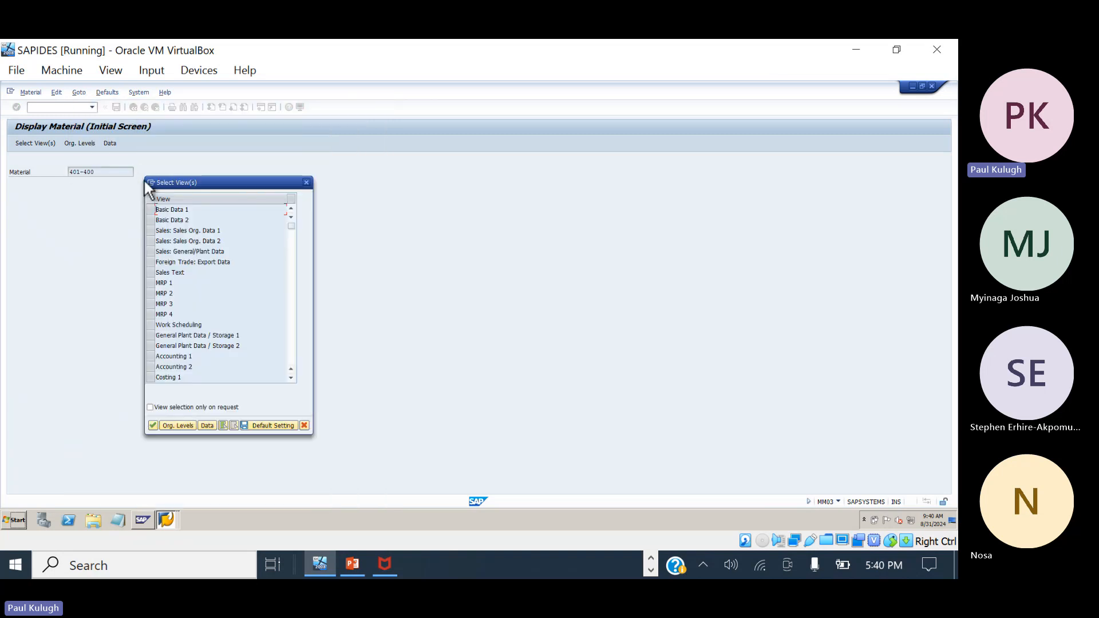
Reread the Exercise 8 pressure cover question in PowerPoint and exit the material display in SAP.
mouse_move(352, 563)
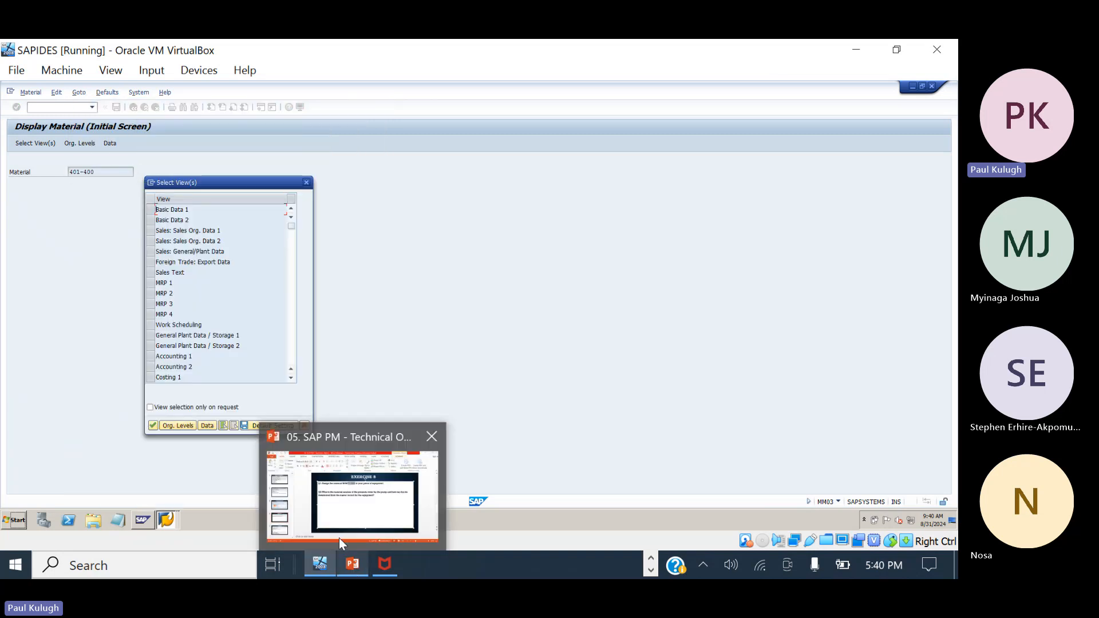
click(369, 502)
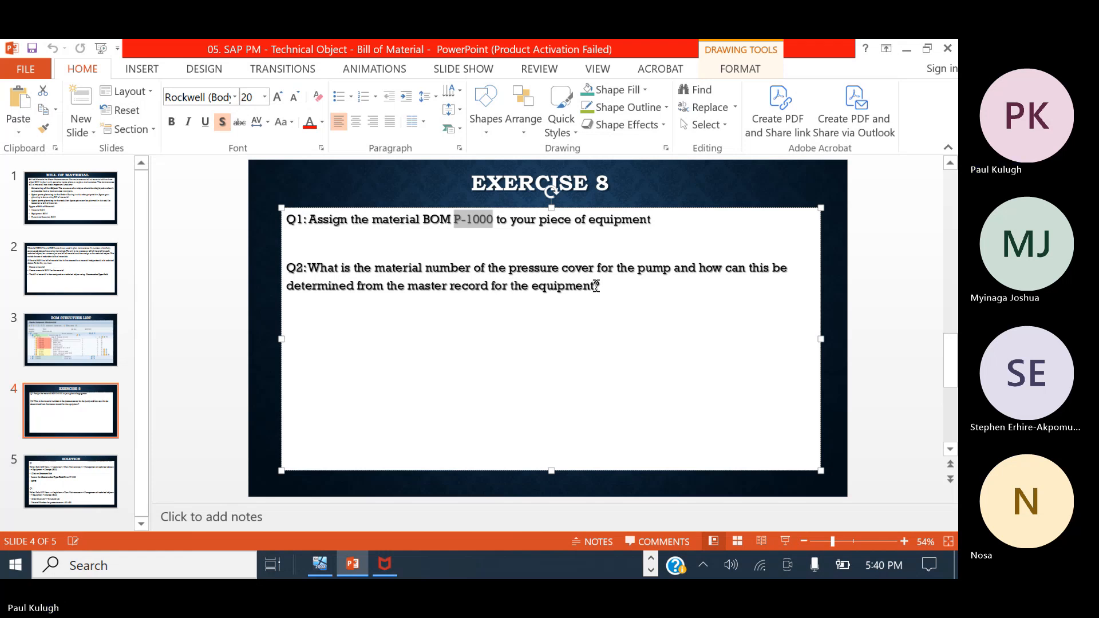
click(359, 559)
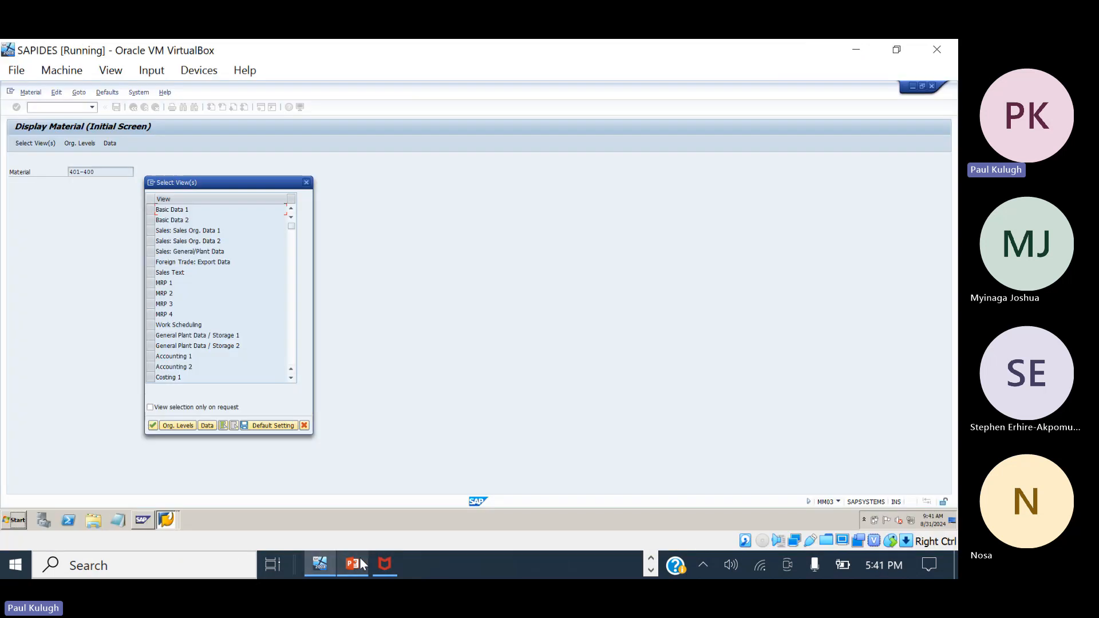
click(306, 183)
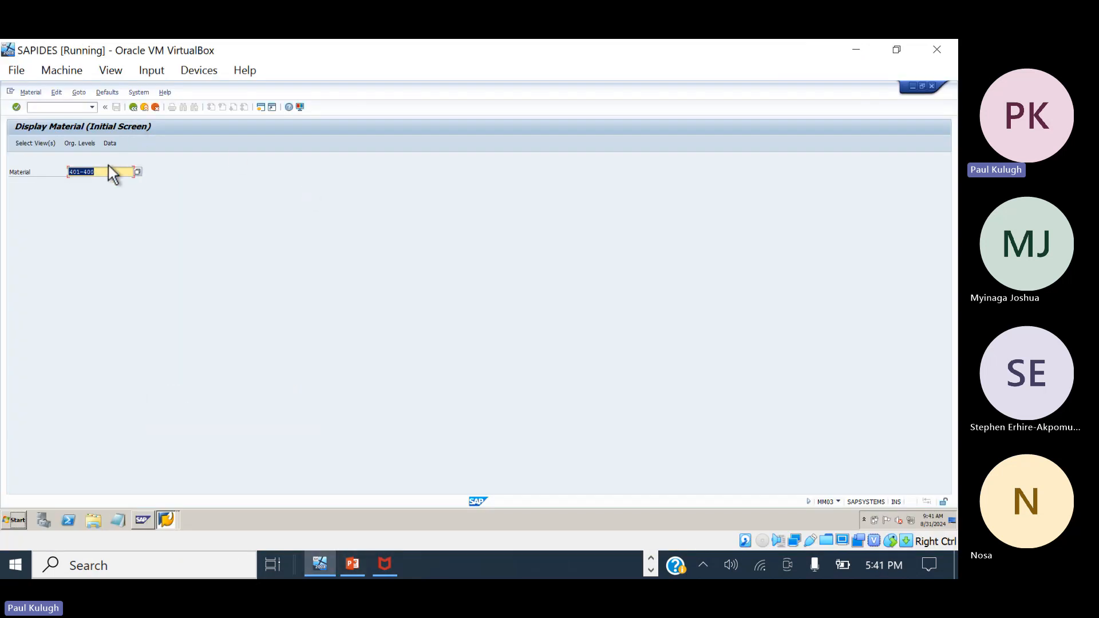
click(108, 167)
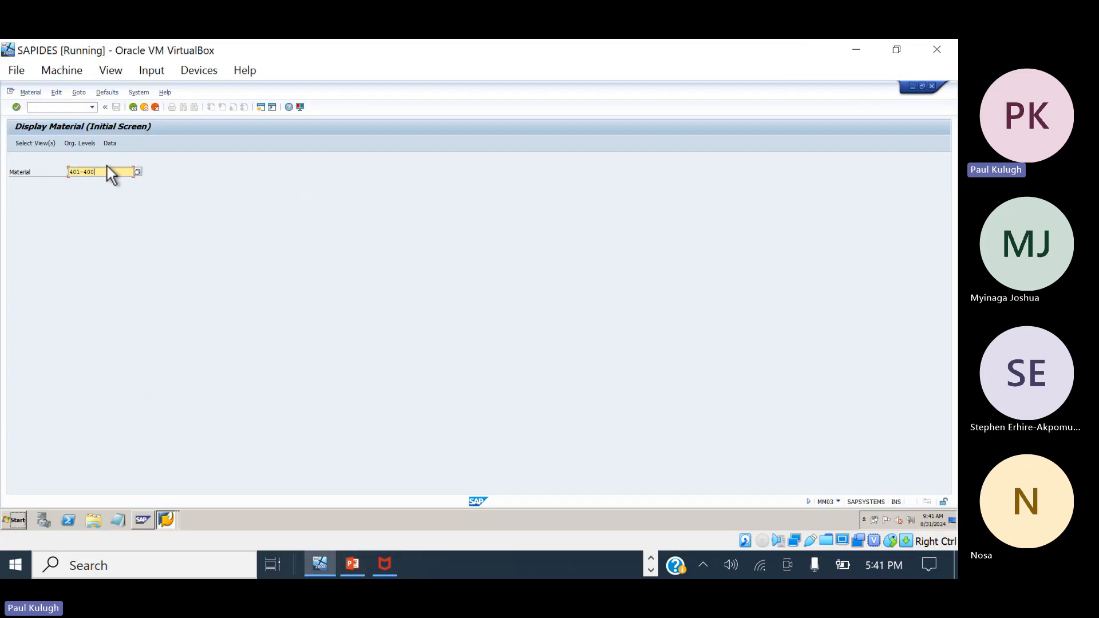
click(134, 108)
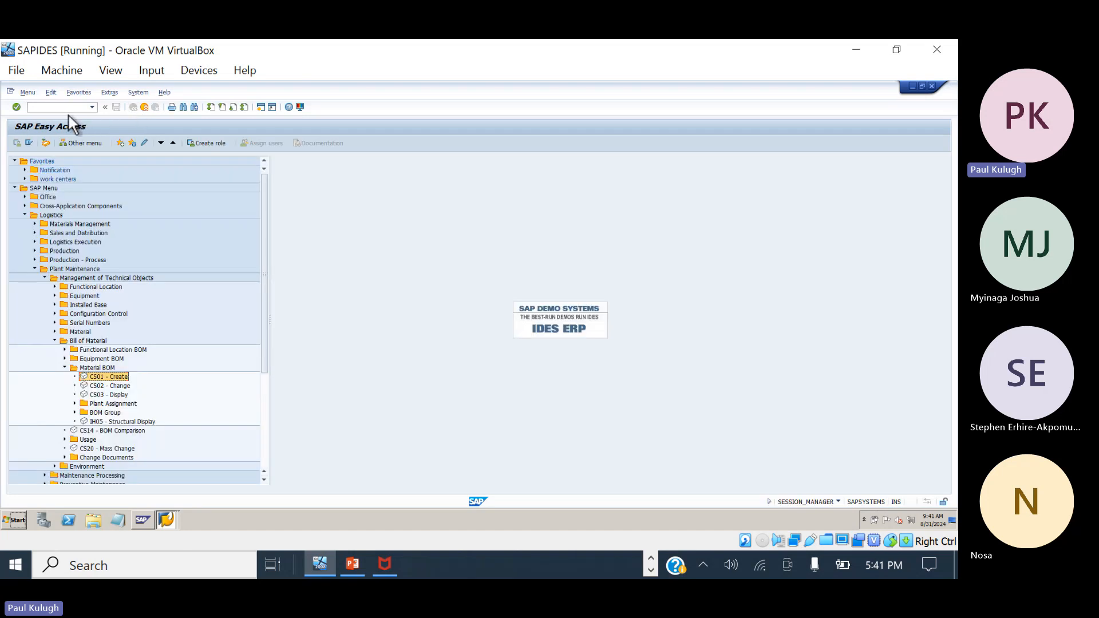
Display the water maker machine equipment with IE03, examine the construction type in its structure data, and switch to PowerPoint.
click(67, 112)
text(ie03)
key(Return)
key(Return)
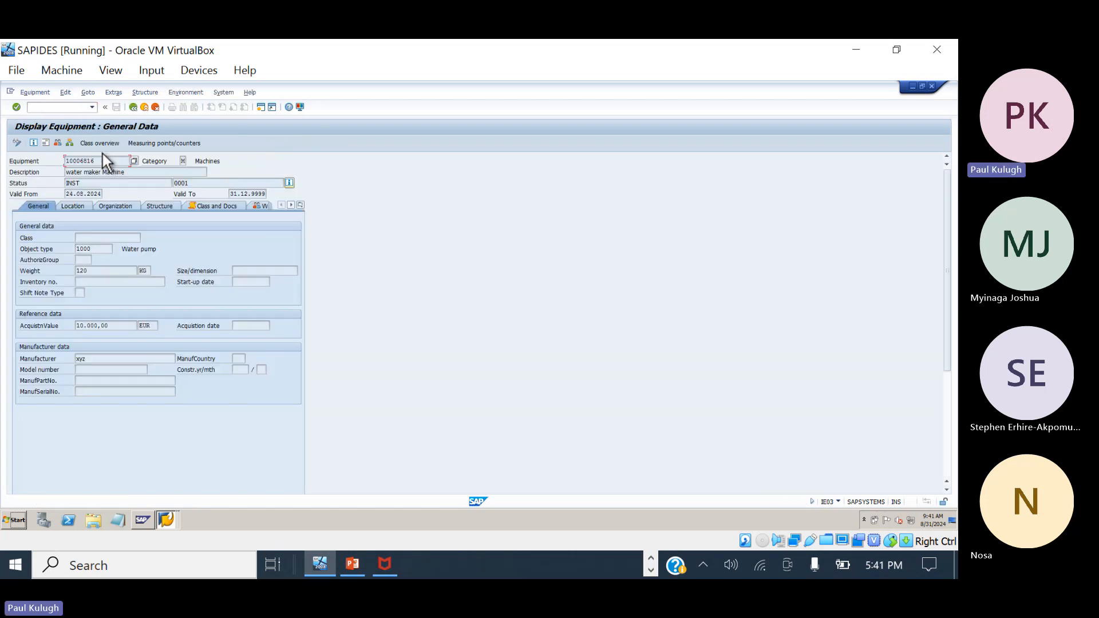
click(154, 206)
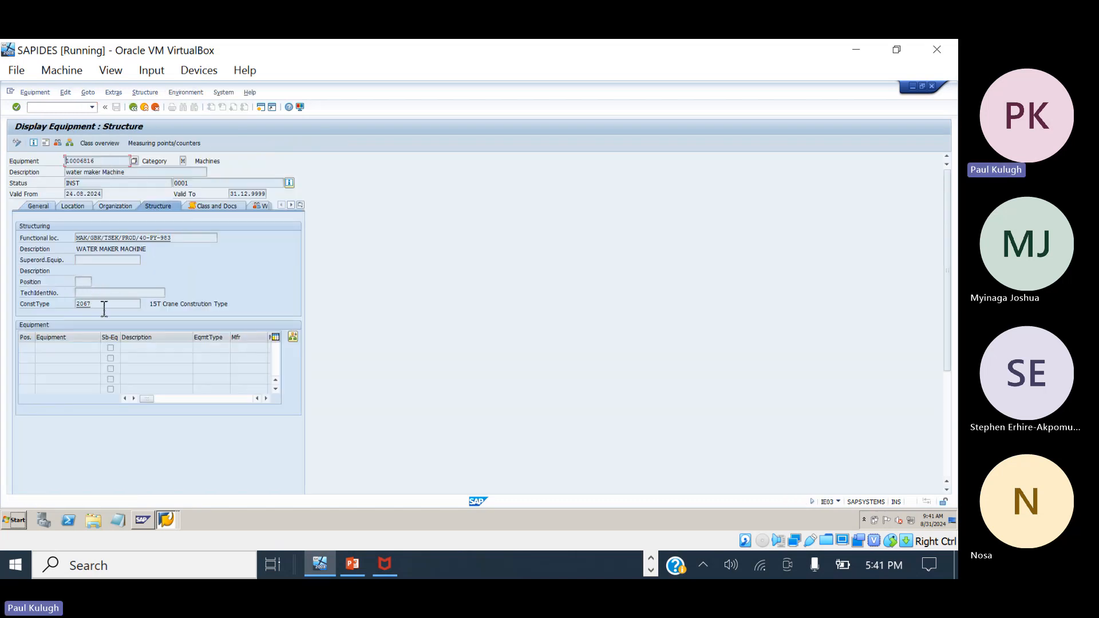
drag(104, 308, 46, 318)
click(352, 565)
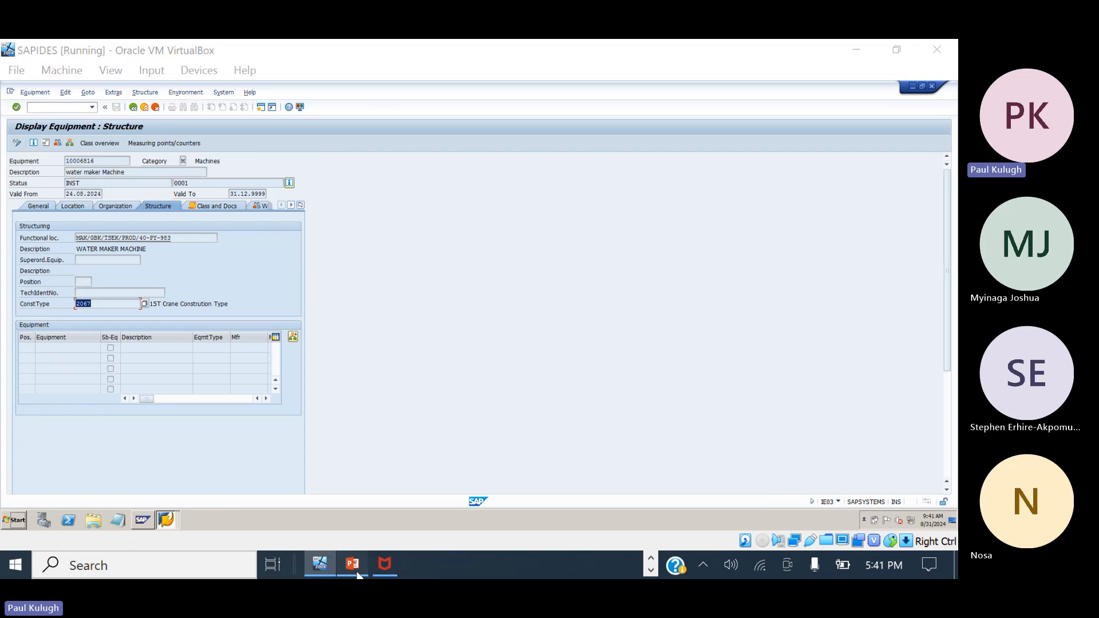